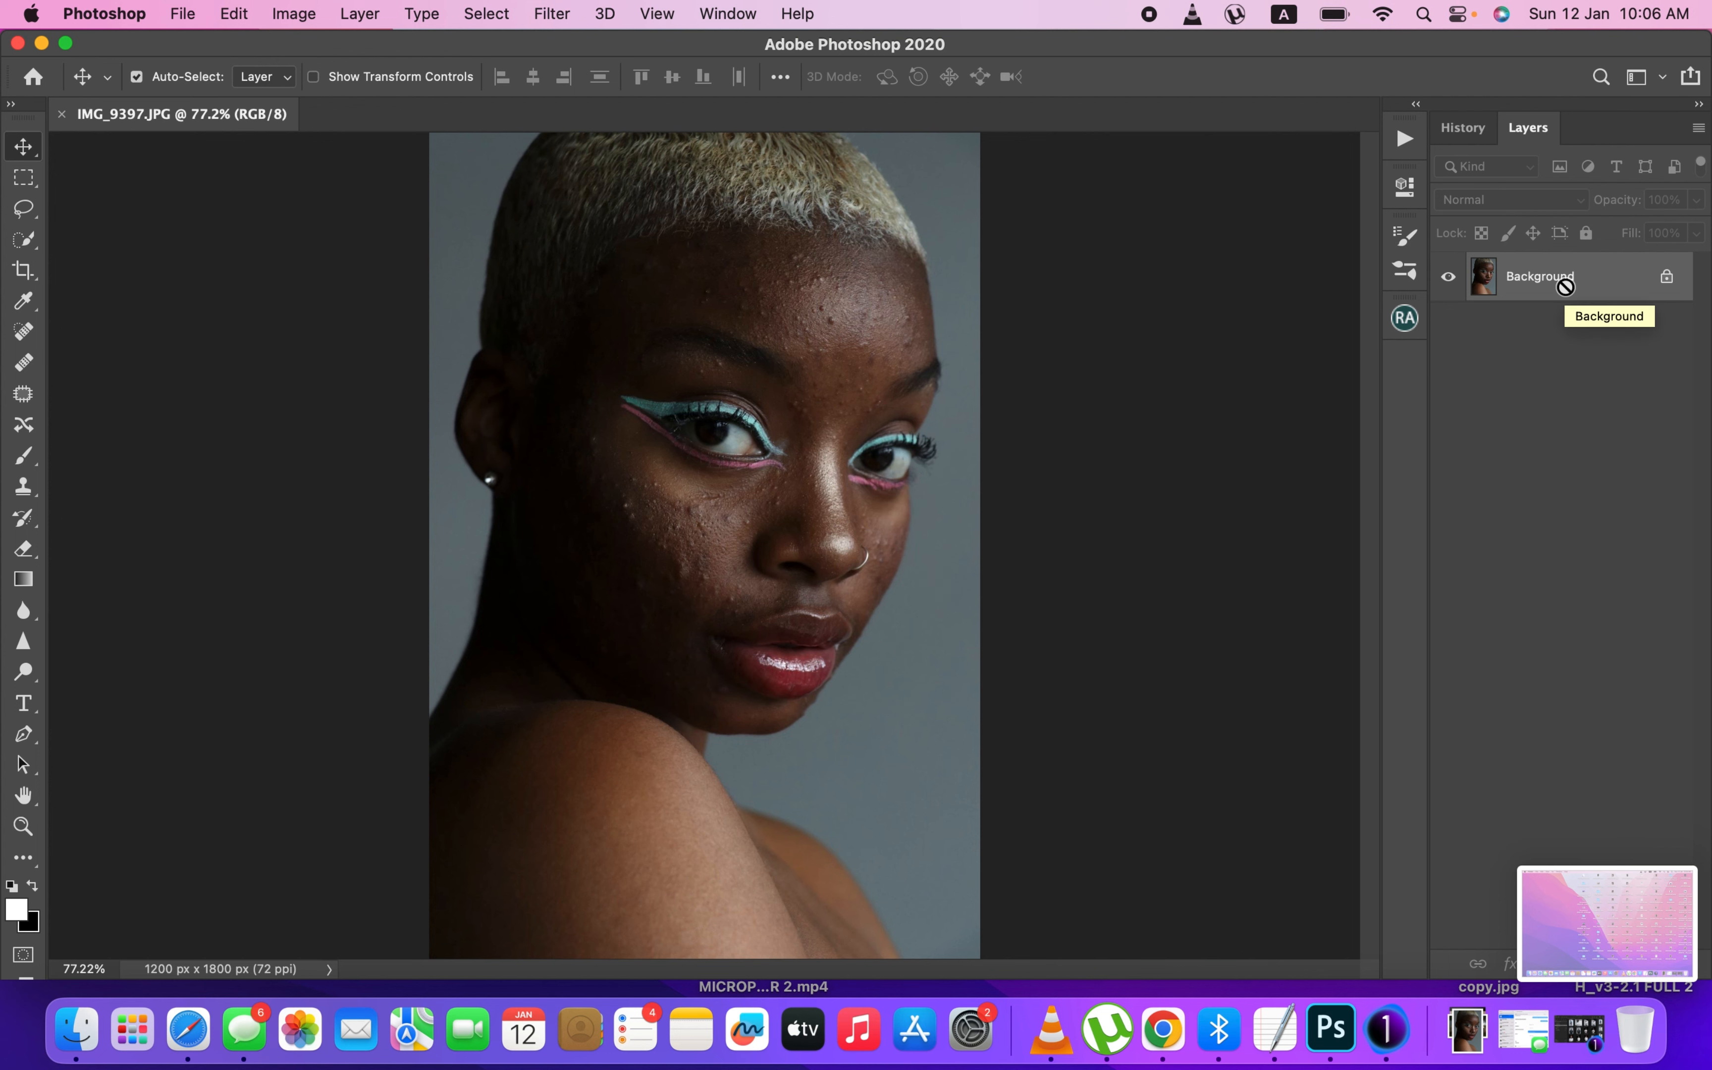
- Duplicate the Background layer and start a new brush mask on the copy in the Camera Raw filter
{"action": "key", "text": "super+j"}
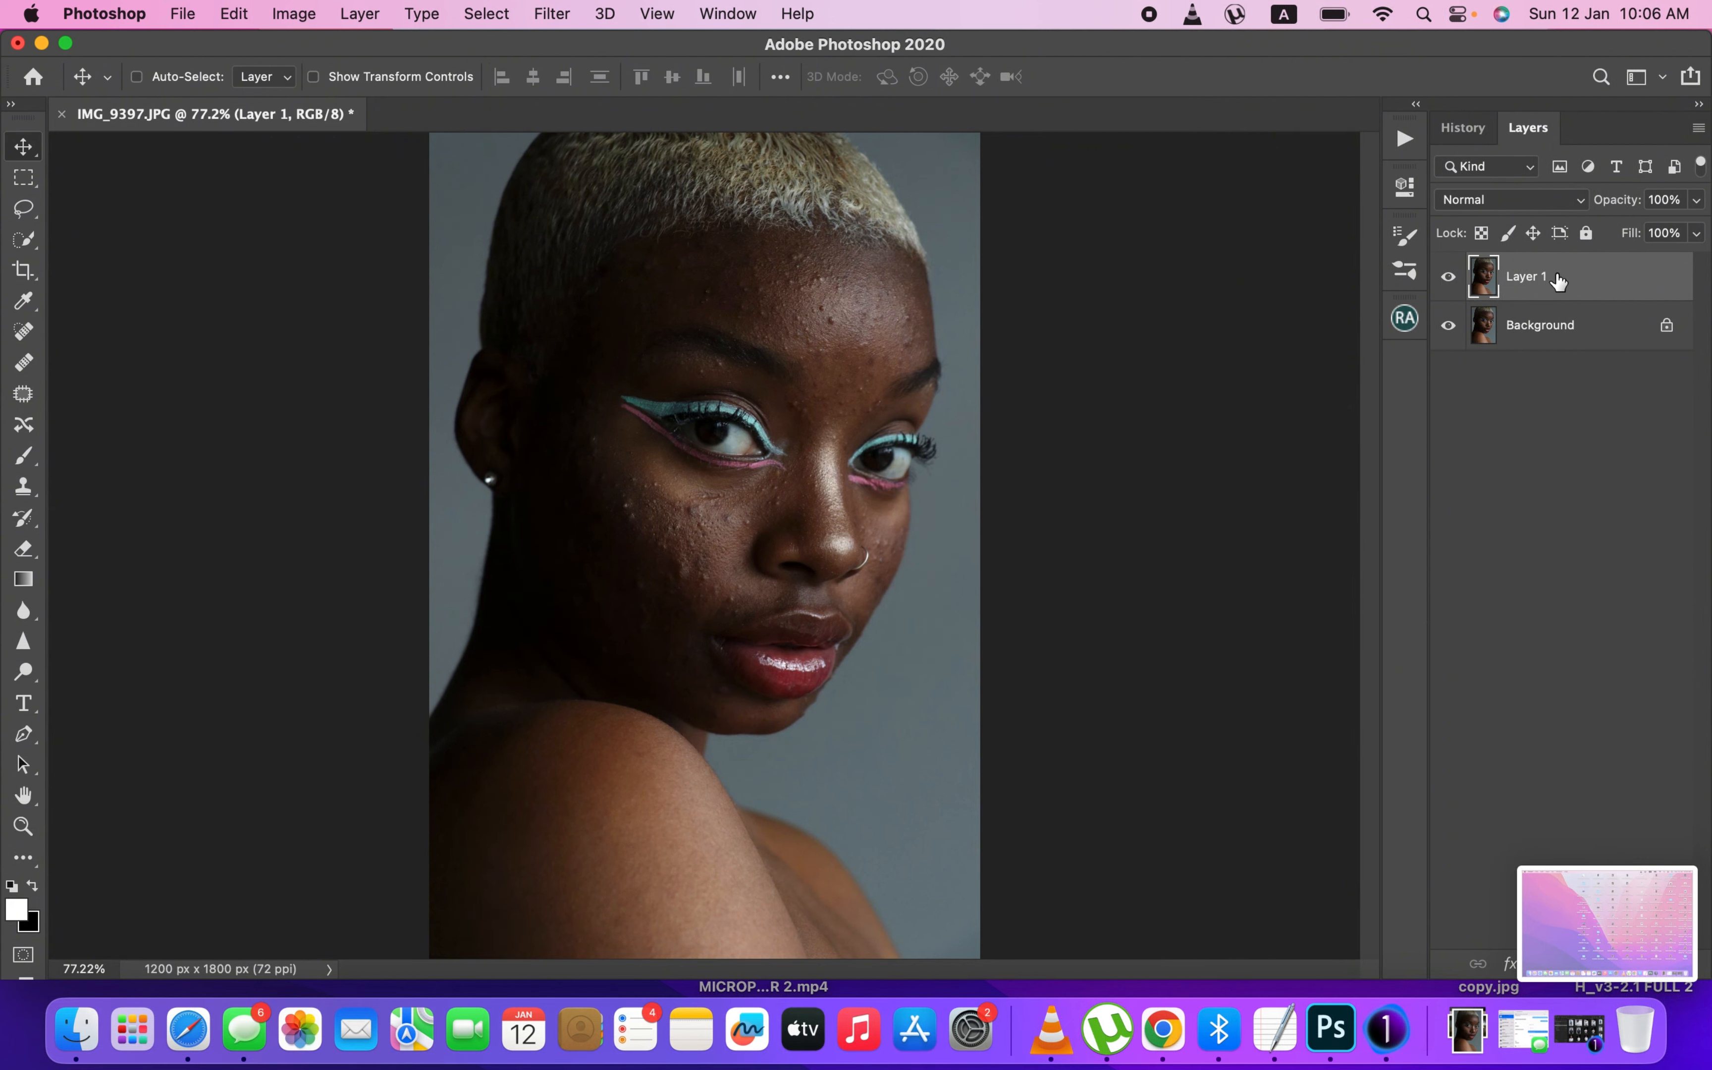
{"action": "left_click", "coordinate": [558, 15]}
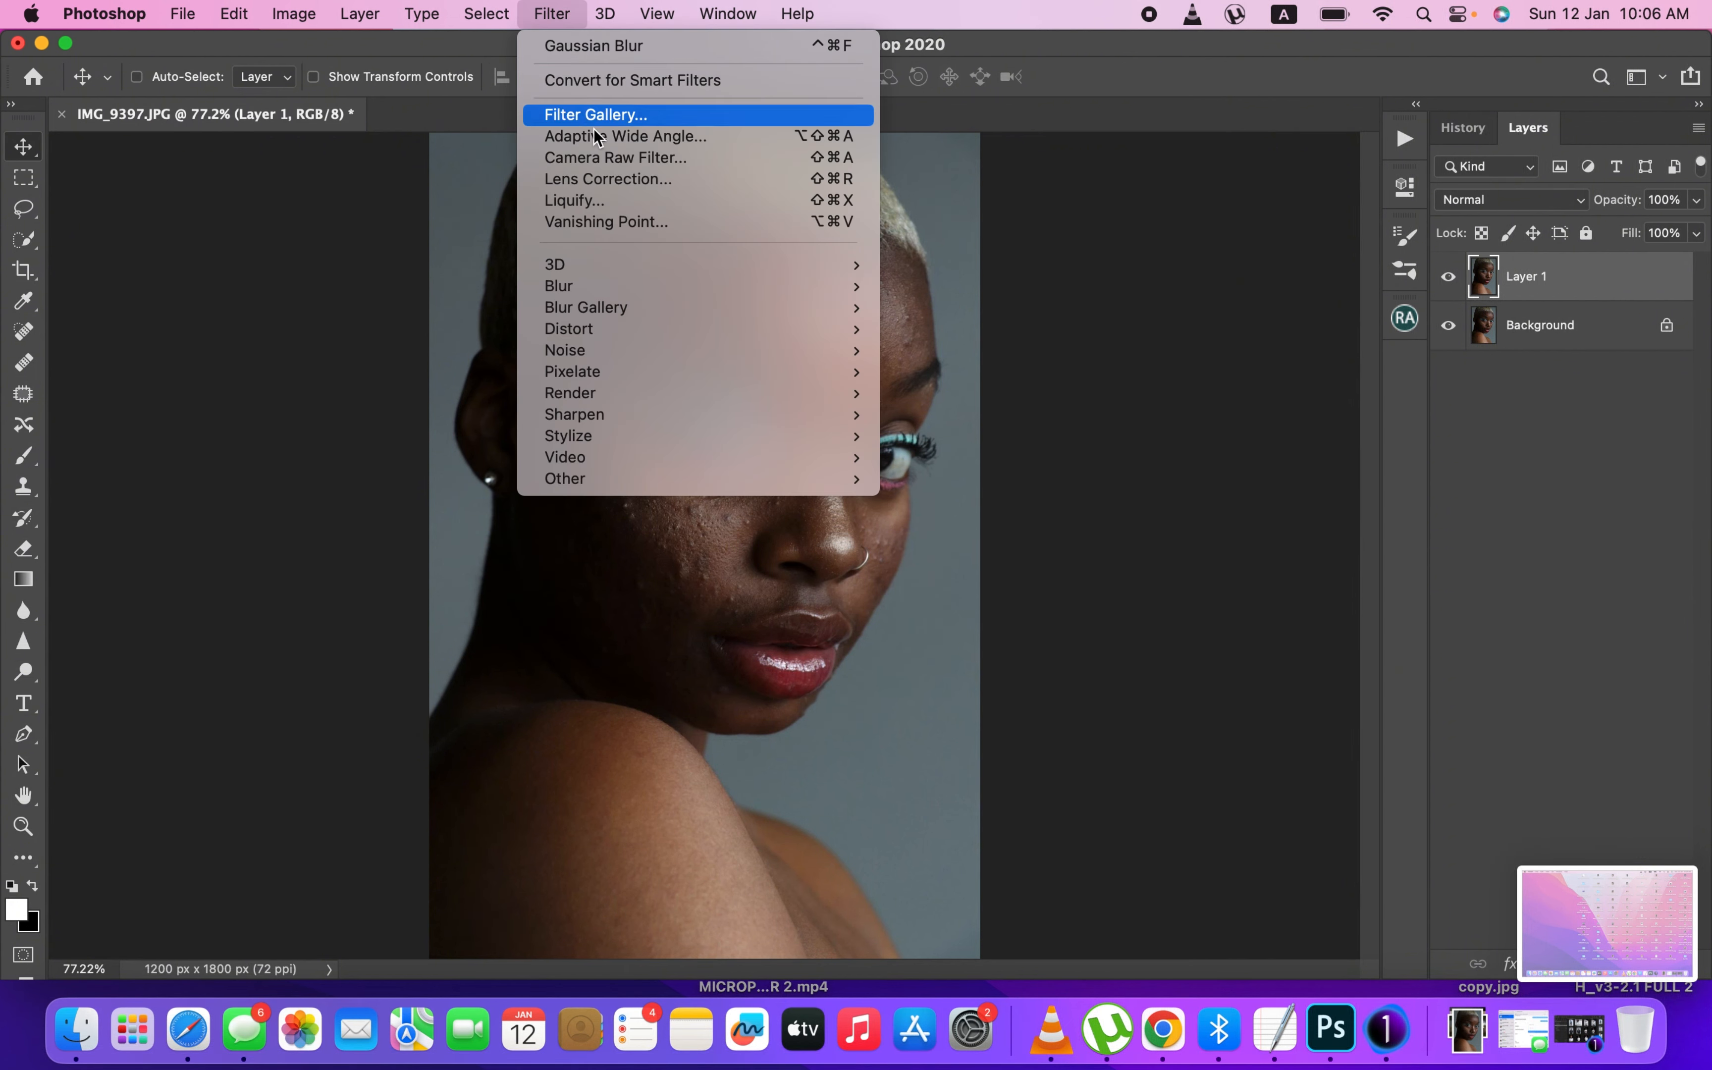
{"action": "left_click", "coordinate": [617, 161]}
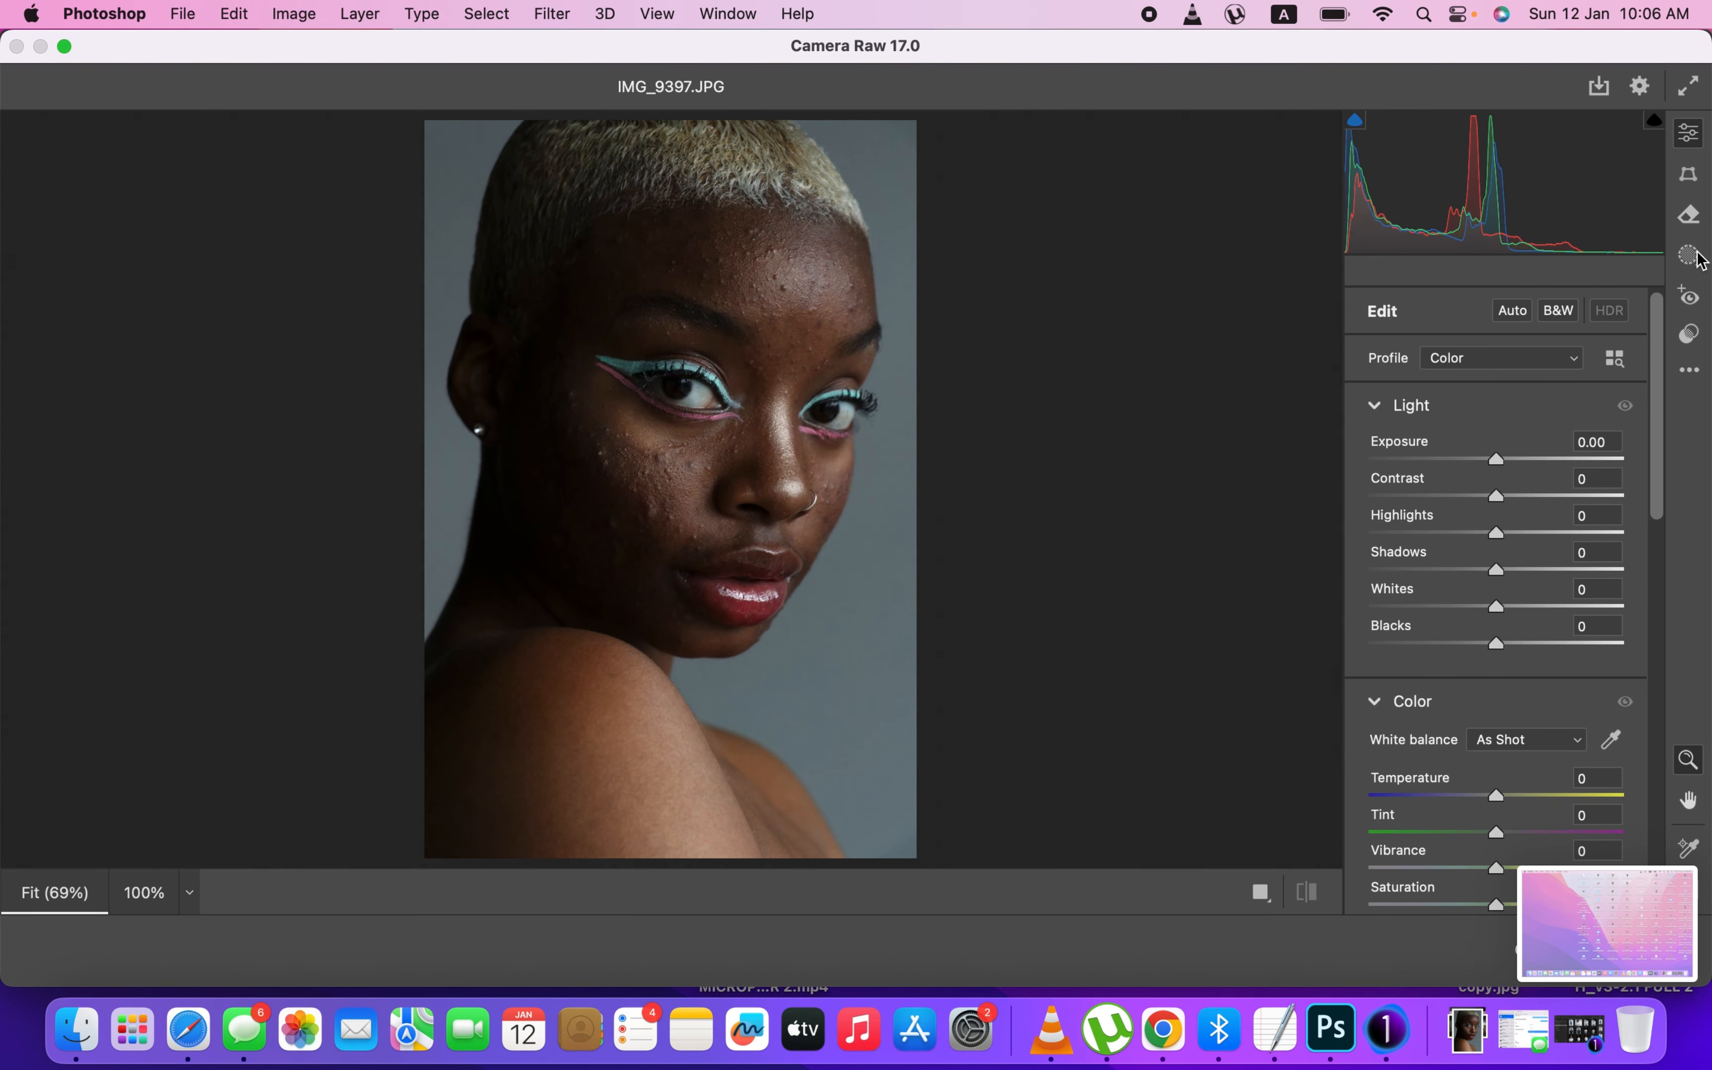
{"action": "left_click", "coordinate": [1689, 253]}
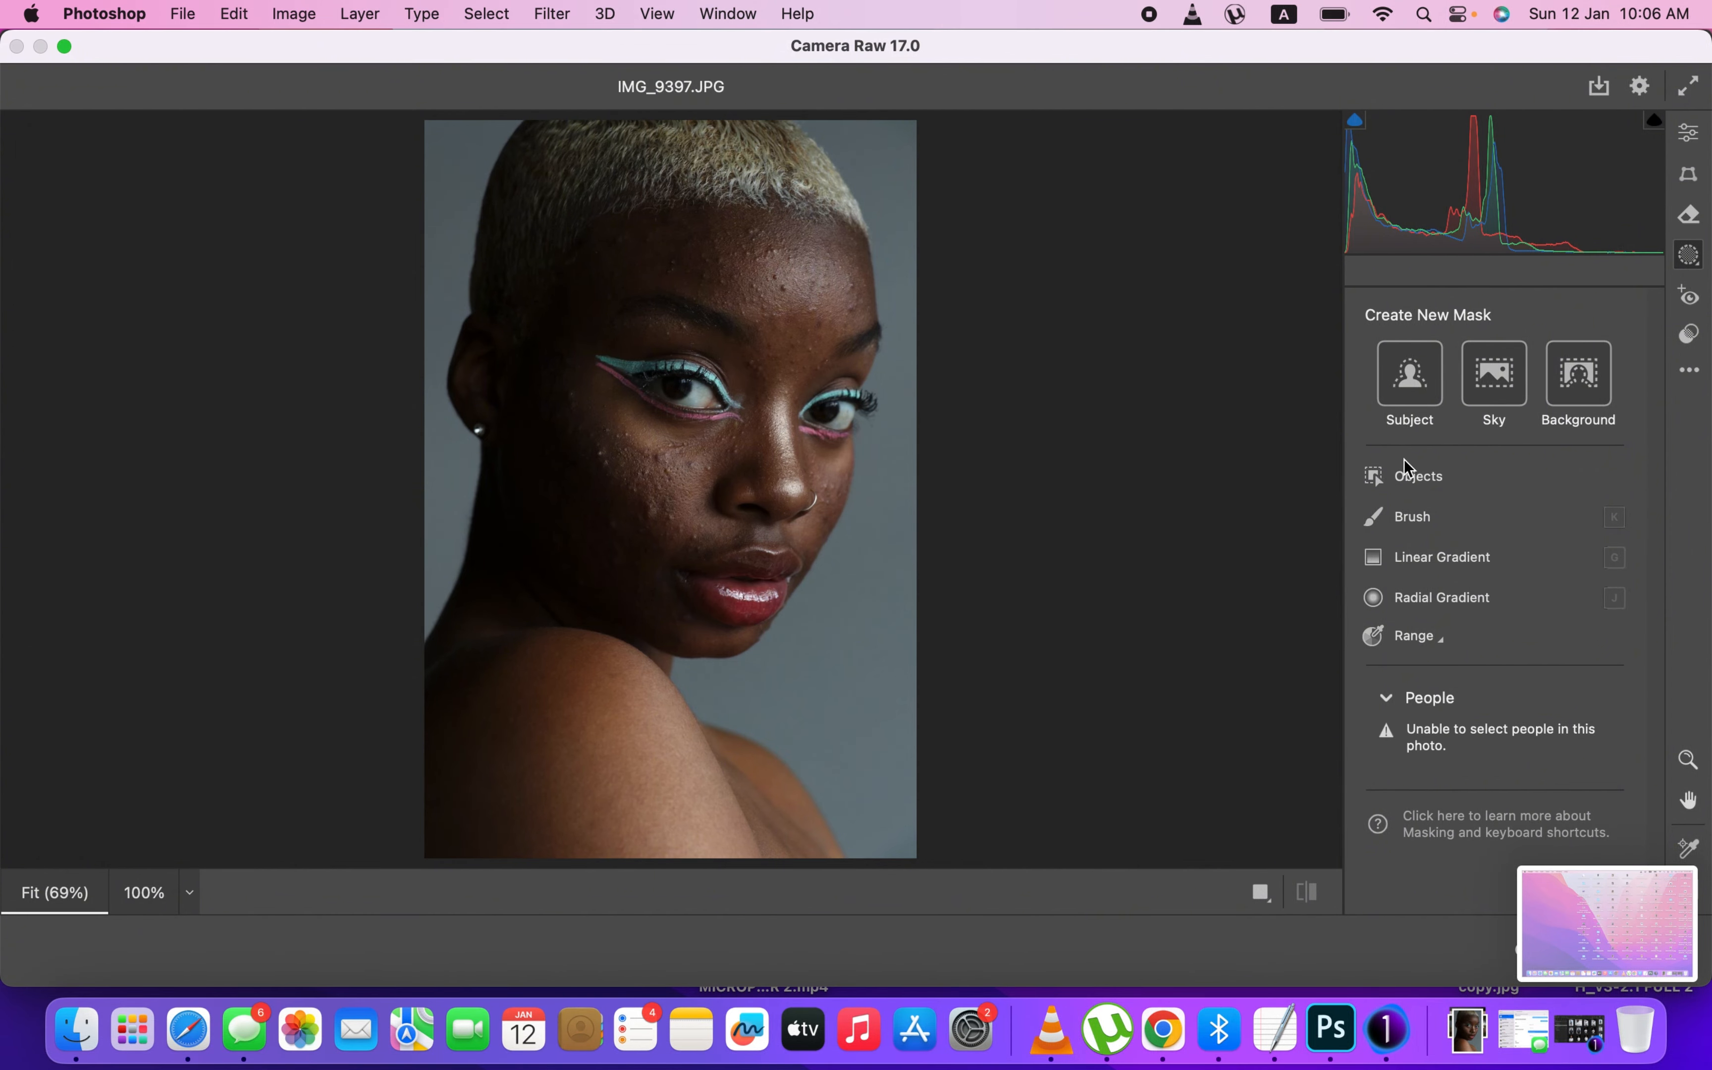
{"action": "left_click", "coordinate": [1404, 519]}
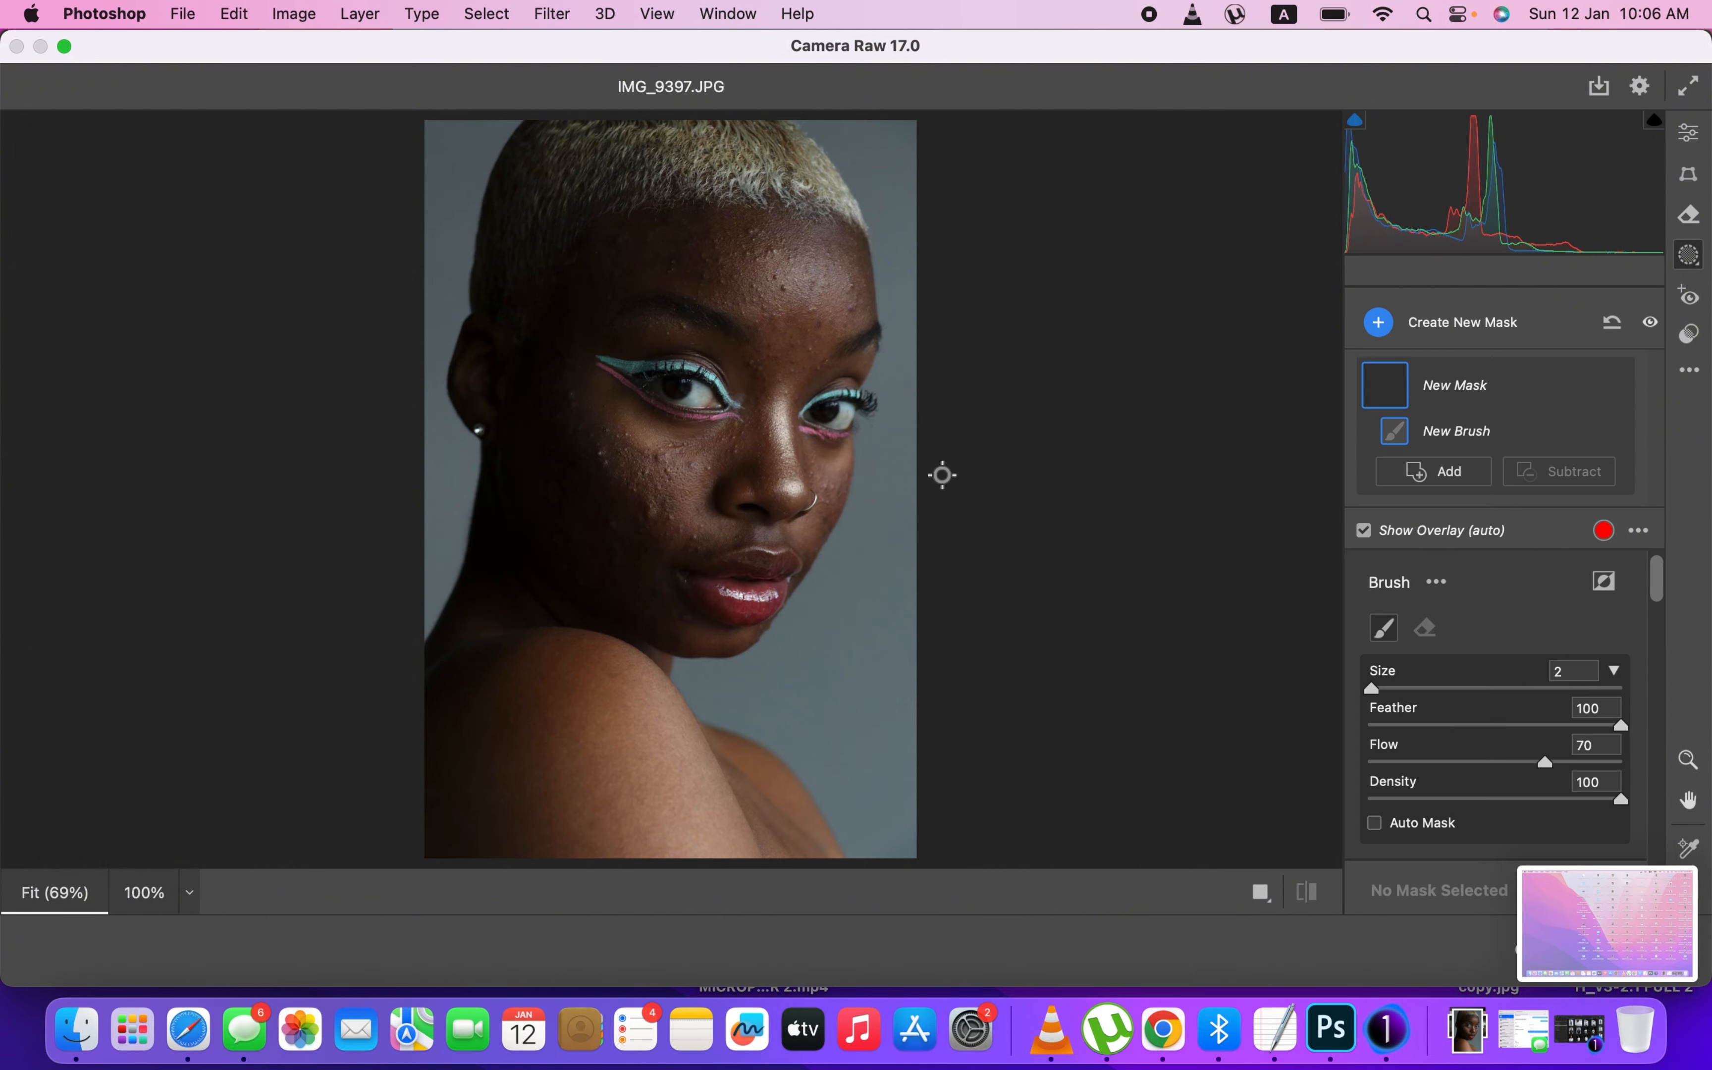
- Paint the mask over the white of the larger, nearer eye on both sides of the iris, using brush sizes 4 and 3
{"action": "key", "text": "z"}
{"action": "left_click", "coordinate": [660, 477]}
{"action": "left_click", "coordinate": [660, 477]}
{"action": "left_click", "coordinate": [659, 475]}
{"action": "key", "text": "space"}
{"action": "left_click_drag", "start_coordinate": [707, 432], "coordinate": [695, 527]}
{"action": "key", "text": "super+space"}
{"action": "left_click", "coordinate": [699, 525], "text": "super"}
{"action": "left_click", "coordinate": [701, 523], "text": "super"}
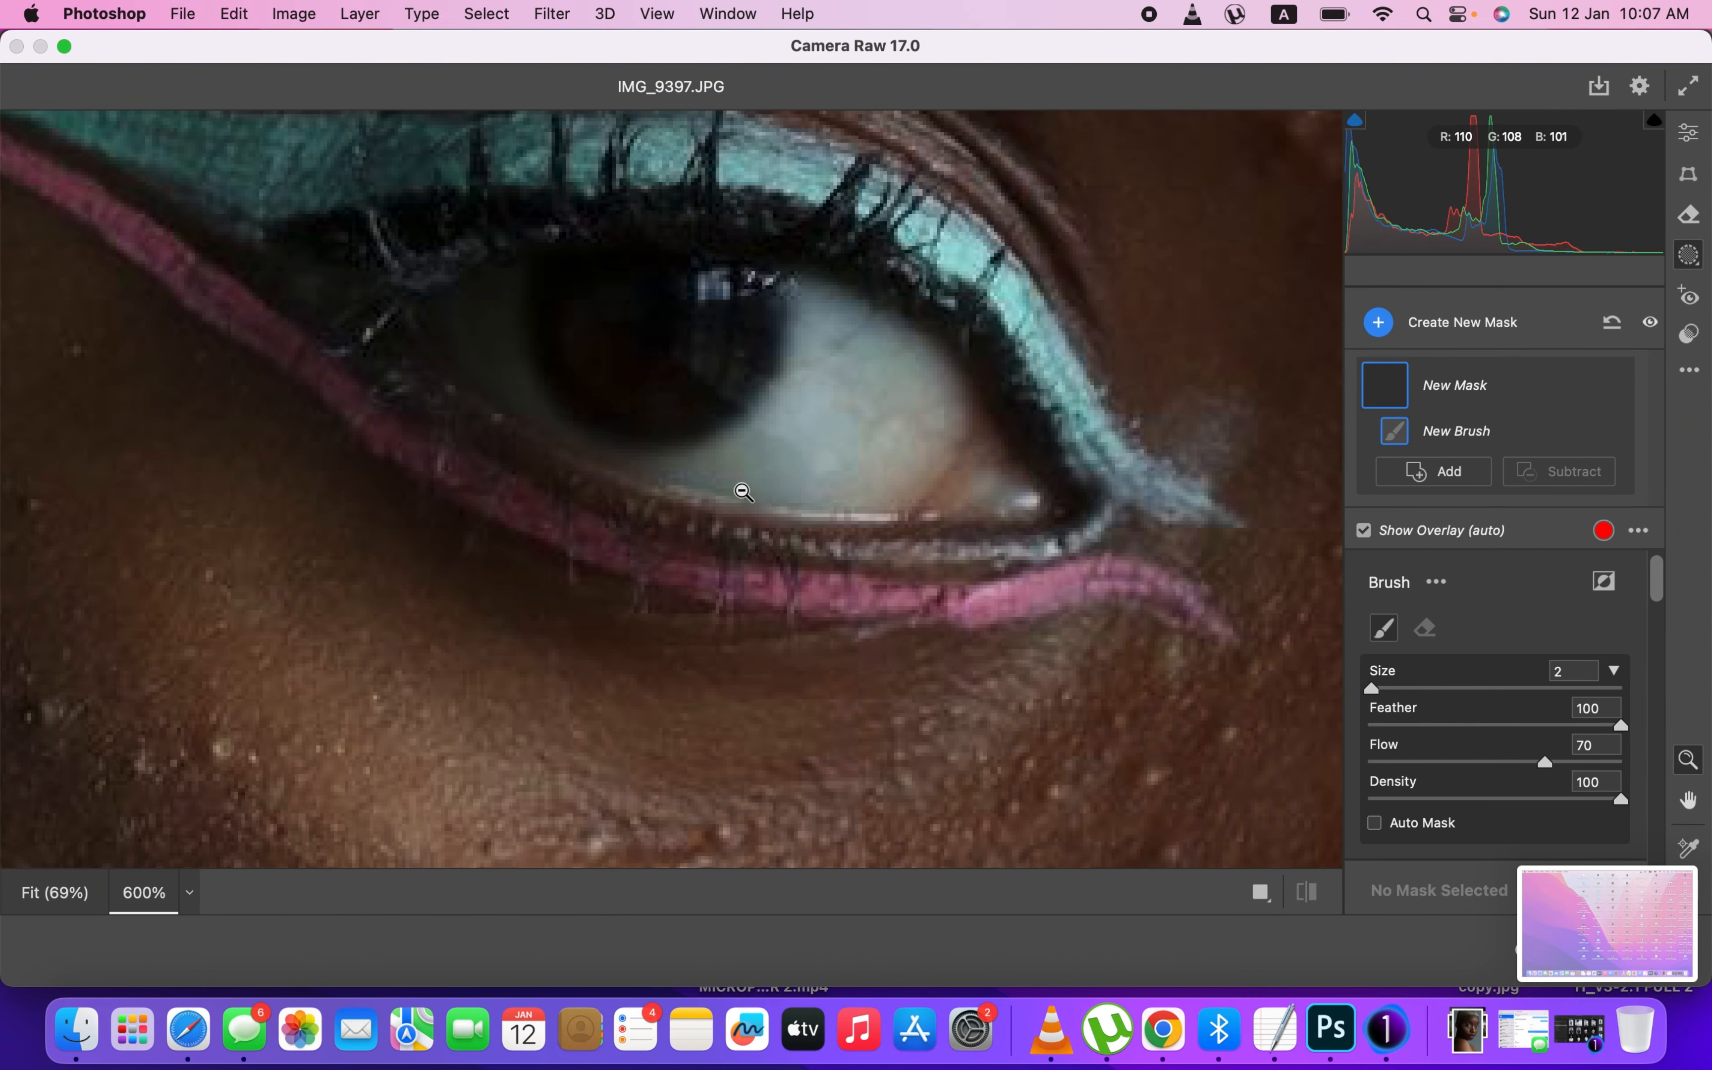
{"action": "key", "text": "bracketright"}
{"action": "mouse_move", "coordinate": [798, 433]}
{"action": "left_mouse_down"}
{"action": "mouse_move", "coordinate": [840, 340]}
{"action": "mouse_move", "coordinate": [895, 364]}
{"action": "mouse_move", "coordinate": [877, 422]}
{"action": "mouse_move", "coordinate": [872, 347]}
{"action": "mouse_move", "coordinate": [844, 320]}
{"action": "mouse_move", "coordinate": [923, 380]}
{"action": "mouse_move", "coordinate": [935, 427]}
{"action": "mouse_move", "coordinate": [896, 466]}
{"action": "mouse_move", "coordinate": [896, 412]}
{"action": "mouse_move", "coordinate": [802, 448]}
{"action": "mouse_move", "coordinate": [828, 376]}
{"action": "mouse_move", "coordinate": [809, 311]}
{"action": "mouse_move", "coordinate": [817, 387]}
{"action": "mouse_move", "coordinate": [726, 464]}
{"action": "mouse_move", "coordinate": [859, 473]}
{"action": "mouse_move", "coordinate": [685, 466]}
{"action": "mouse_move", "coordinate": [850, 484]}
{"action": "mouse_move", "coordinate": [864, 449]}
{"action": "left_mouse_up"}
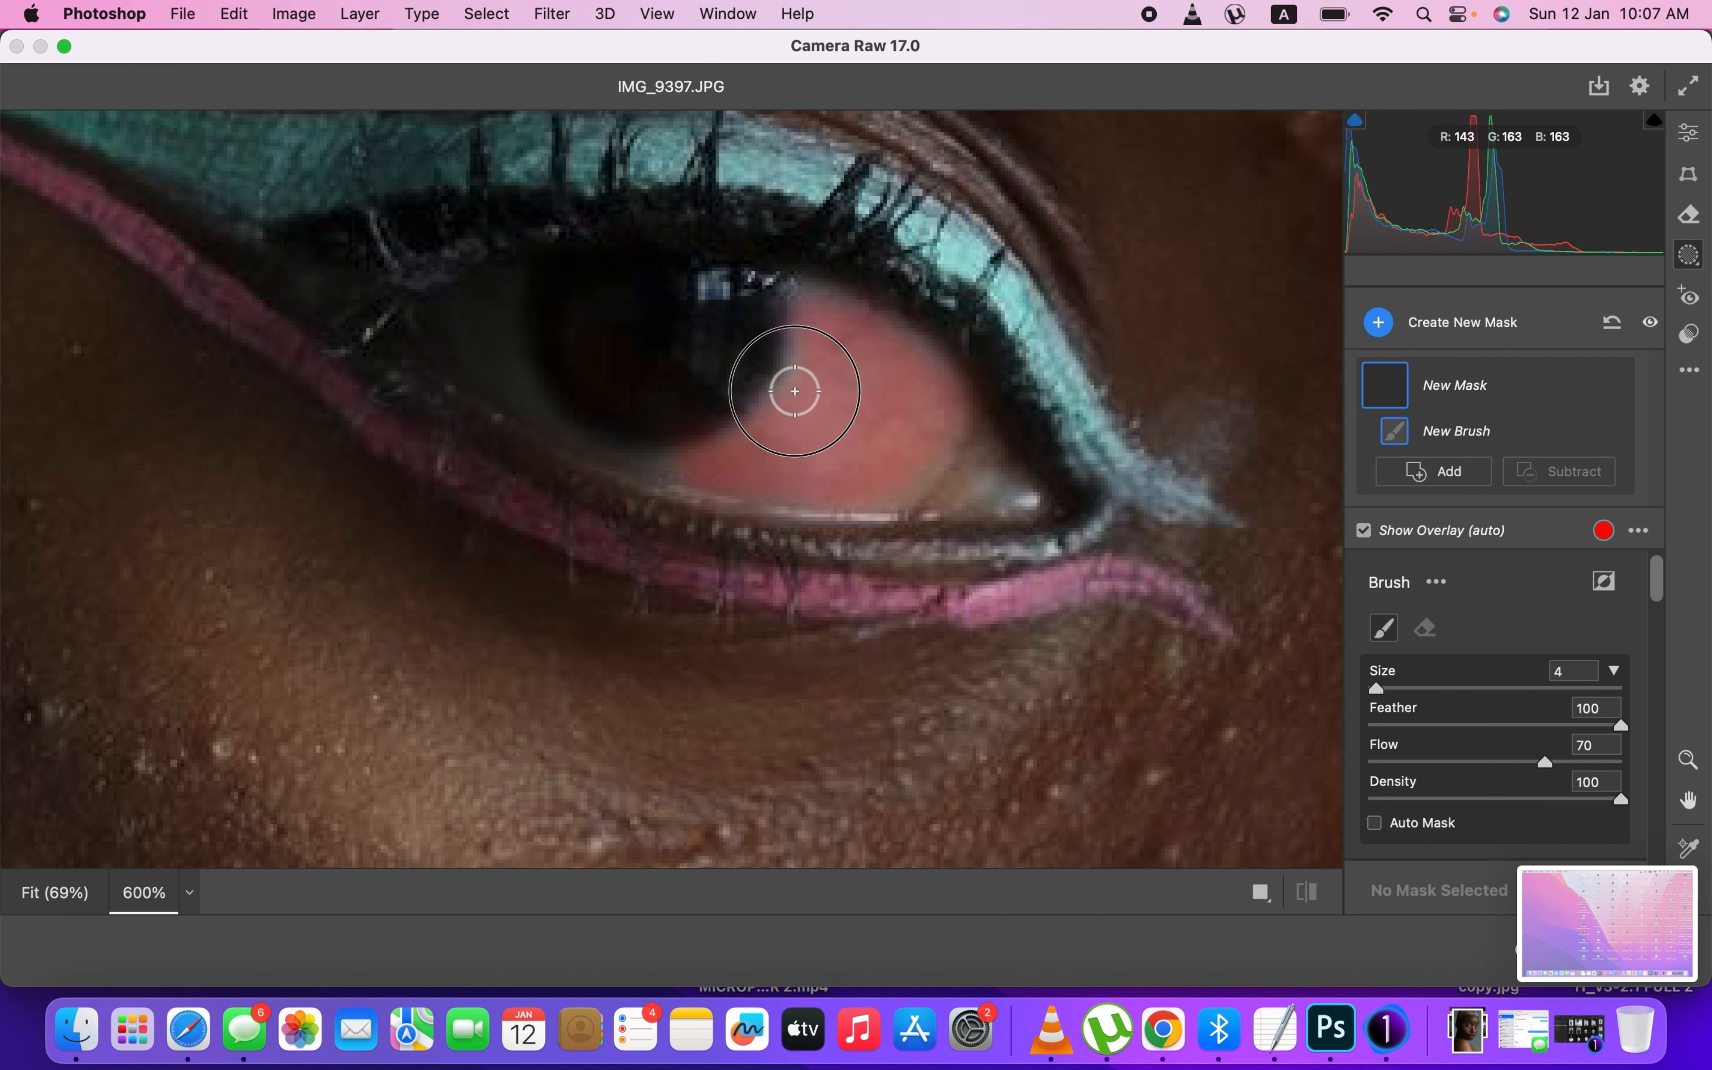
{"action": "left_click_drag", "start_coordinate": [796, 391], "coordinate": [793, 389]}
{"action": "key", "text": "bracketleft"}
{"action": "left_click_drag", "start_coordinate": [489, 312], "coordinate": [535, 412]}
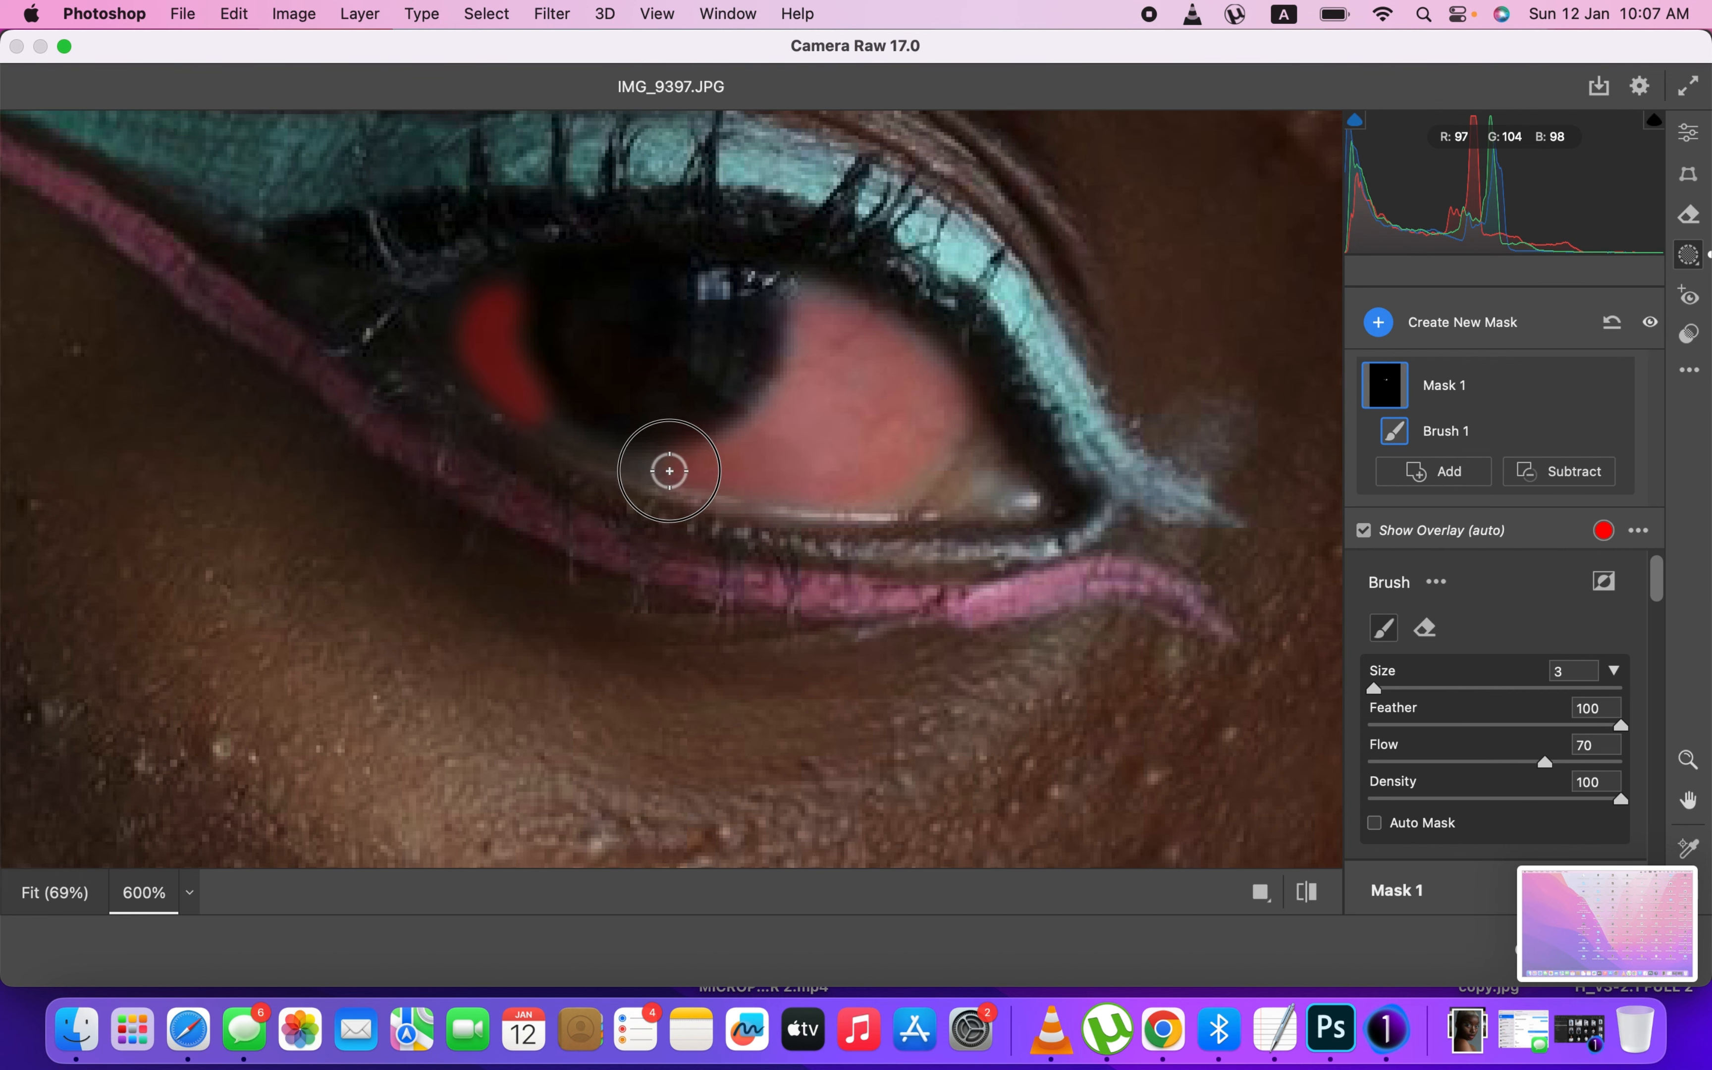
- Extend the mask over the white of the other eye with a size 5 brush
{"action": "key", "text": "space"}
{"action": "left_click_drag", "start_coordinate": [1097, 497], "coordinate": [739, 480]}
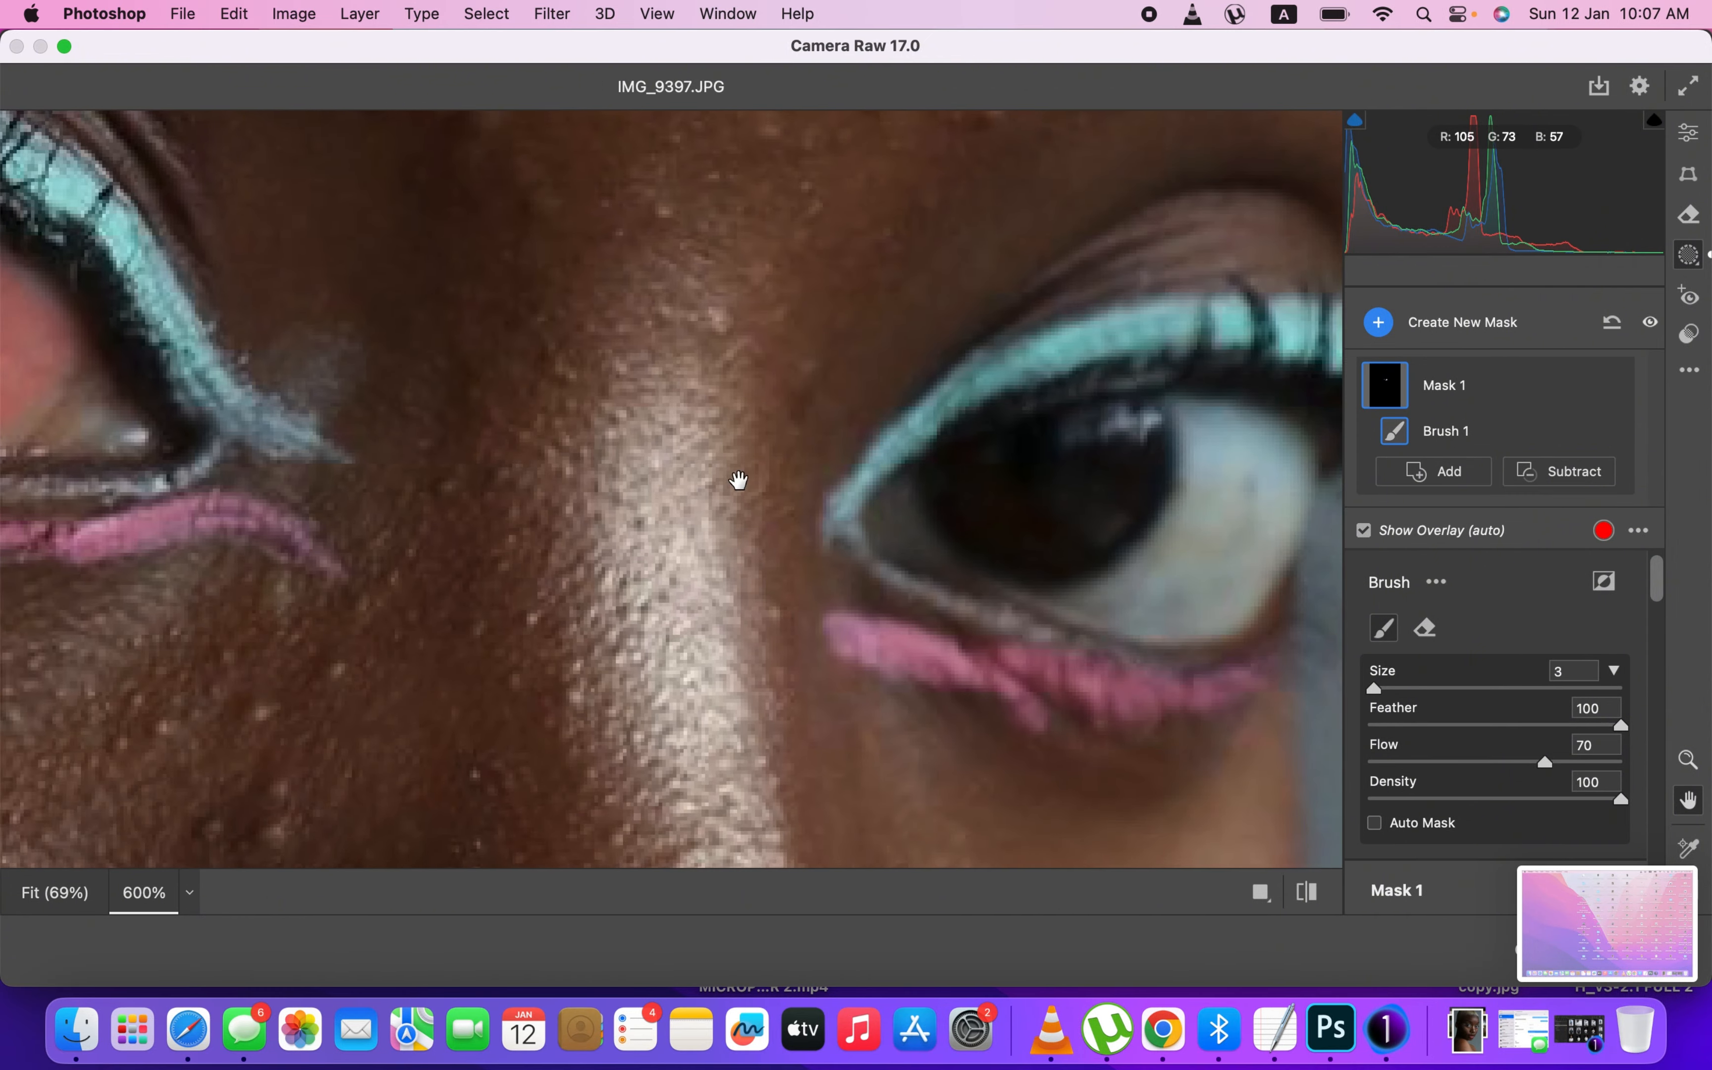
{"action": "left_click_drag", "start_coordinate": [860, 497], "coordinate": [521, 398]}
{"action": "key", "text": "bracketright"}
{"action": "key", "text": "bracketright"}
{"action": "mouse_move", "coordinate": [843, 486]}
{"action": "left_mouse_down"}
{"action": "mouse_move", "coordinate": [871, 426]}
{"action": "mouse_move", "coordinate": [871, 336]}
{"action": "mouse_move", "coordinate": [933, 367]}
{"action": "mouse_move", "coordinate": [872, 481]}
{"action": "mouse_move", "coordinate": [880, 502]}
{"action": "mouse_move", "coordinate": [807, 497]}
{"action": "mouse_move", "coordinate": [879, 355]}
{"action": "mouse_move", "coordinate": [824, 505]}
{"action": "mouse_move", "coordinate": [761, 505]}
{"action": "mouse_move", "coordinate": [917, 451]}
{"action": "mouse_move", "coordinate": [920, 363]}
{"action": "left_mouse_up"}
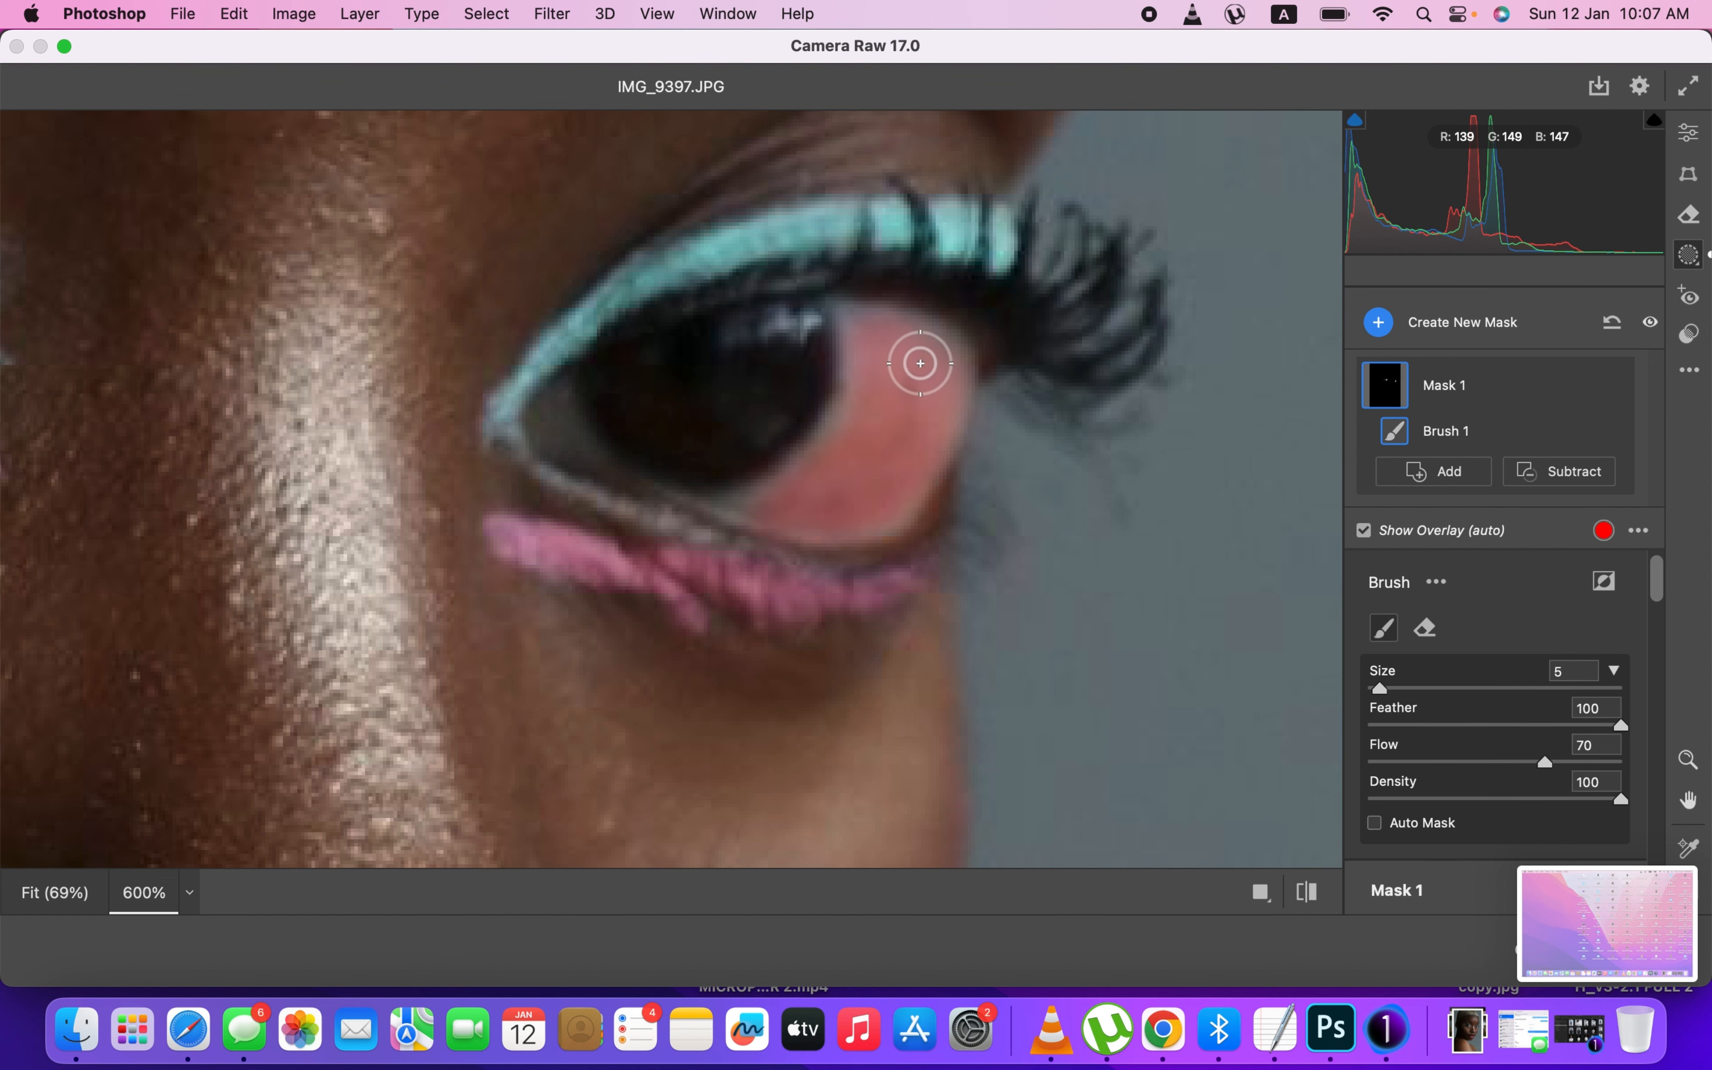
- Brighten the masked eye whites with Shadows +23, Whites +35 and Contrast +25
{"action": "key", "text": "super+0"}
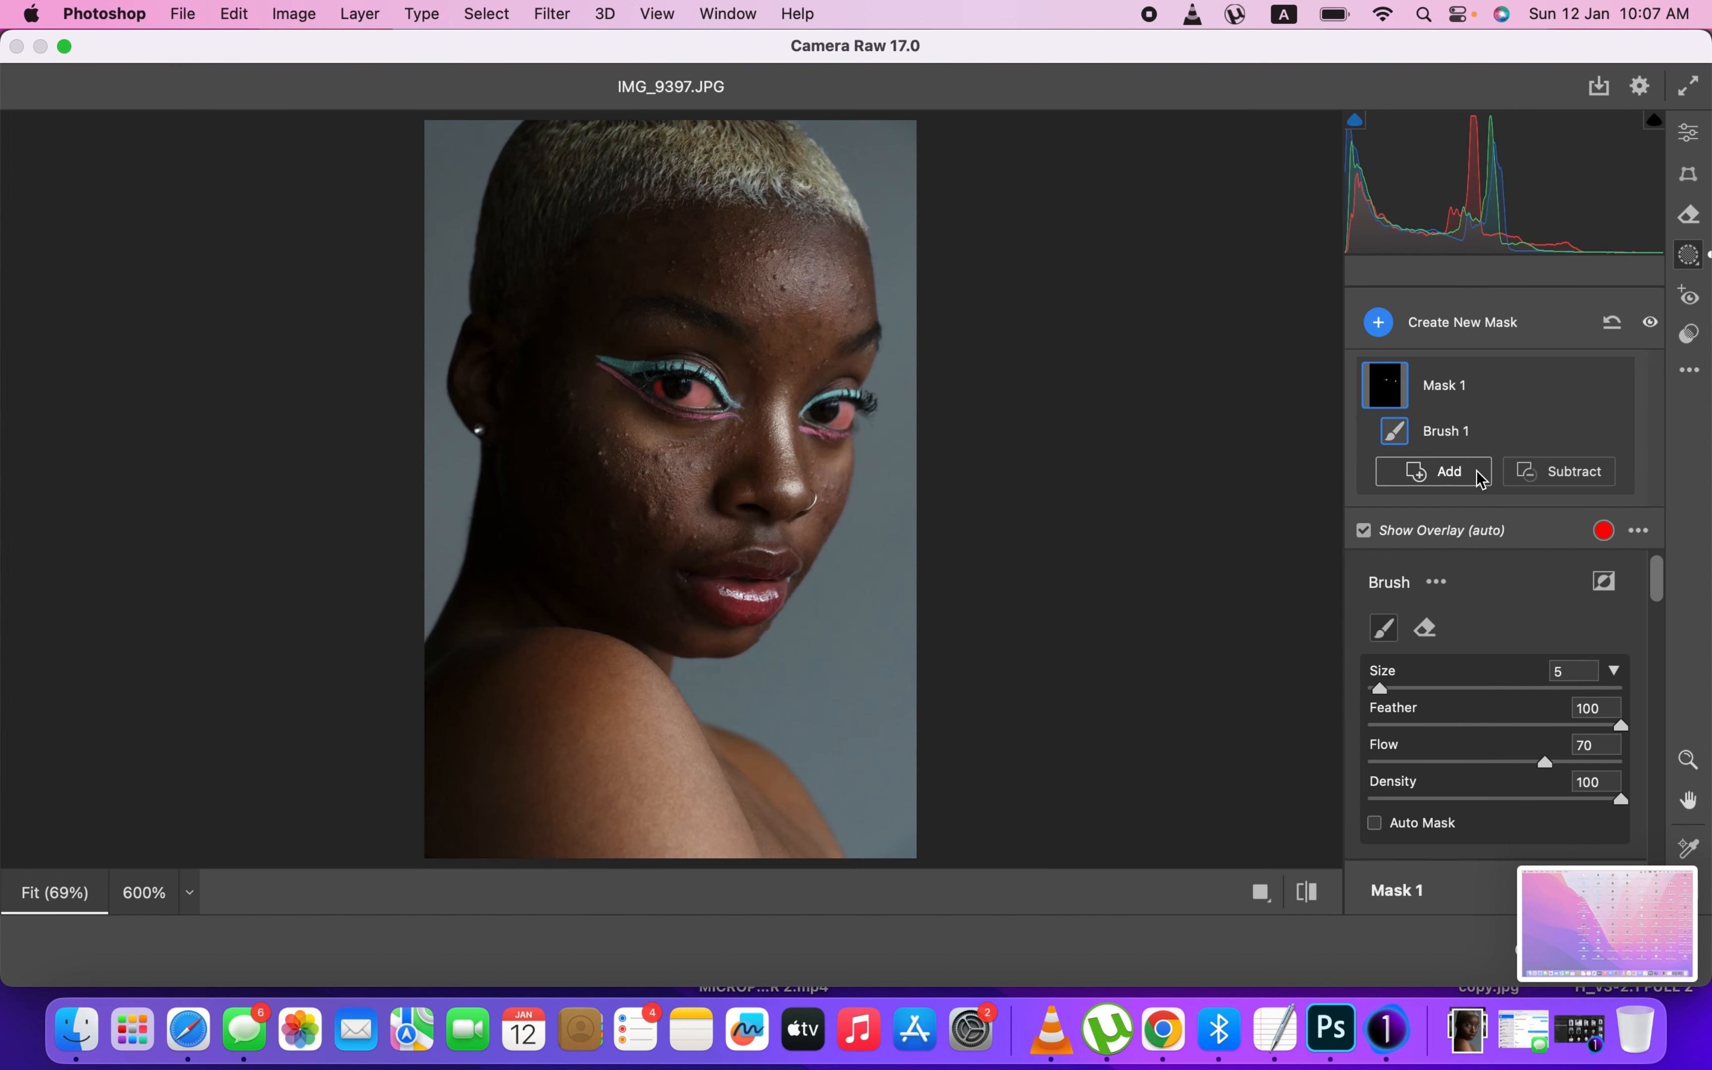
{"action": "key", "text": "super+plus"}
{"action": "left_click_drag", "start_coordinate": [1662, 577], "coordinate": [1666, 648]}
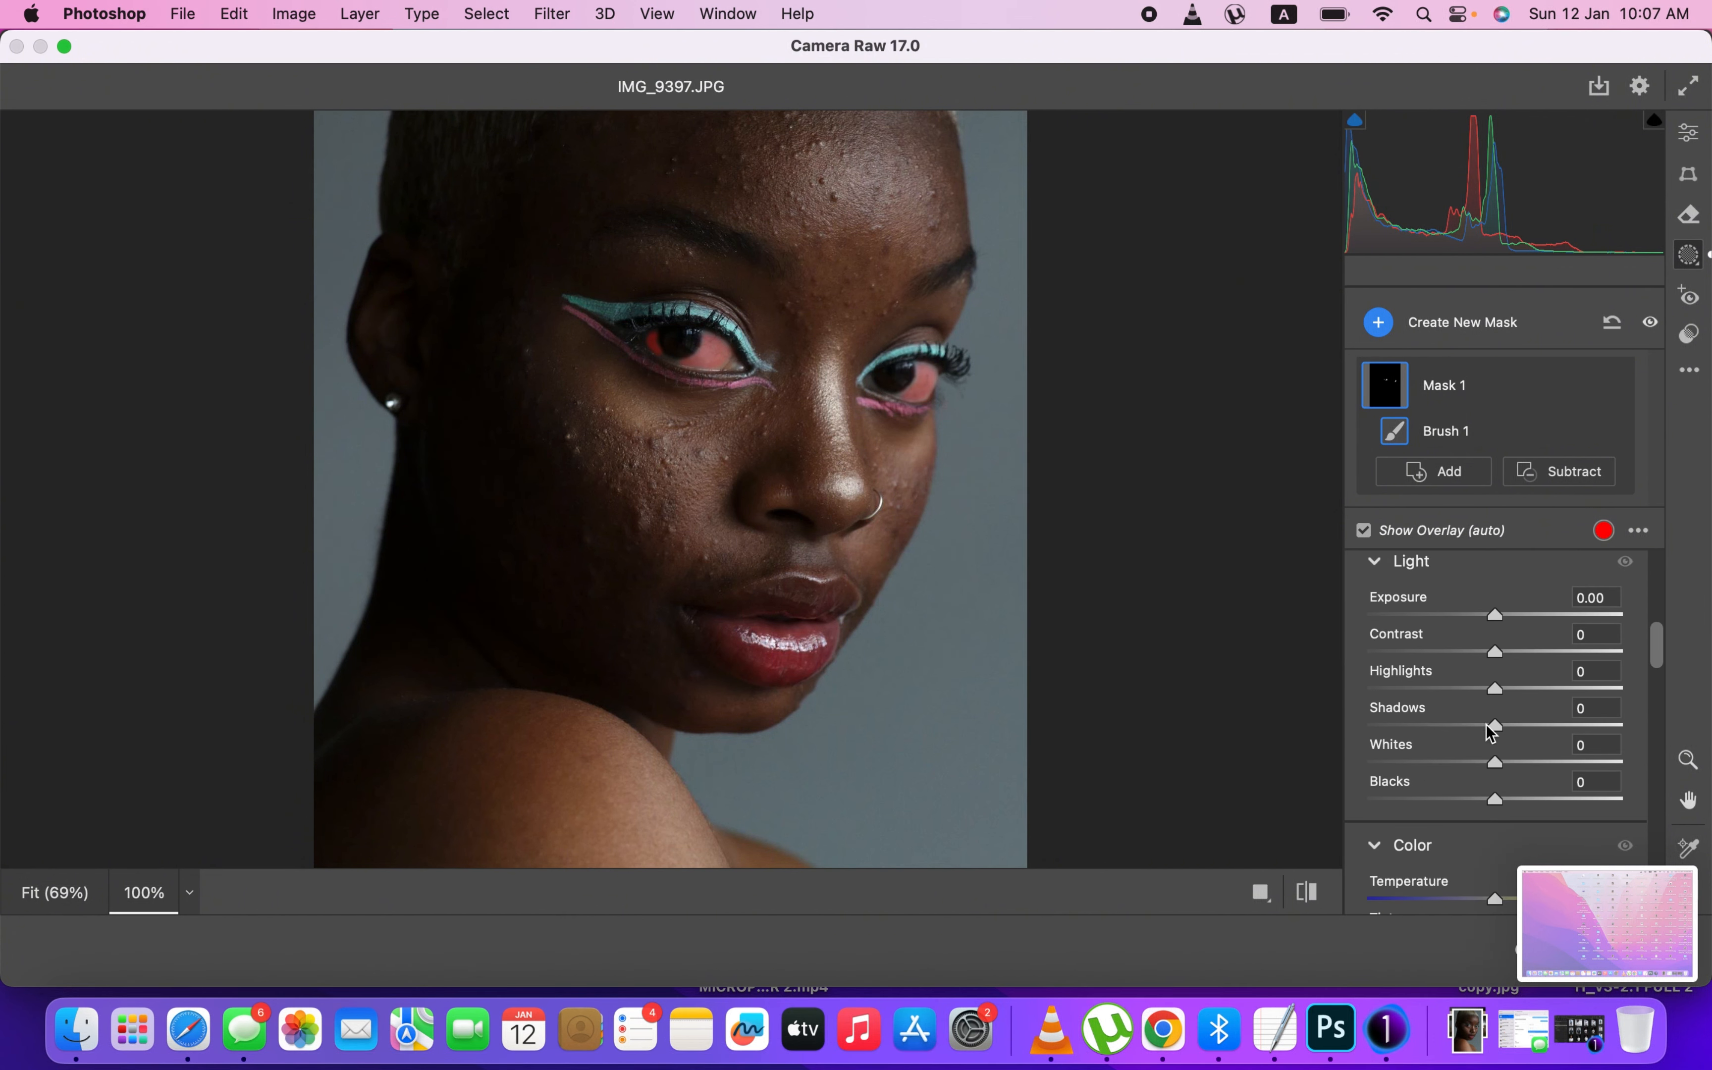
{"action": "left_click_drag", "start_coordinate": [1495, 725], "coordinate": [1522, 724]}
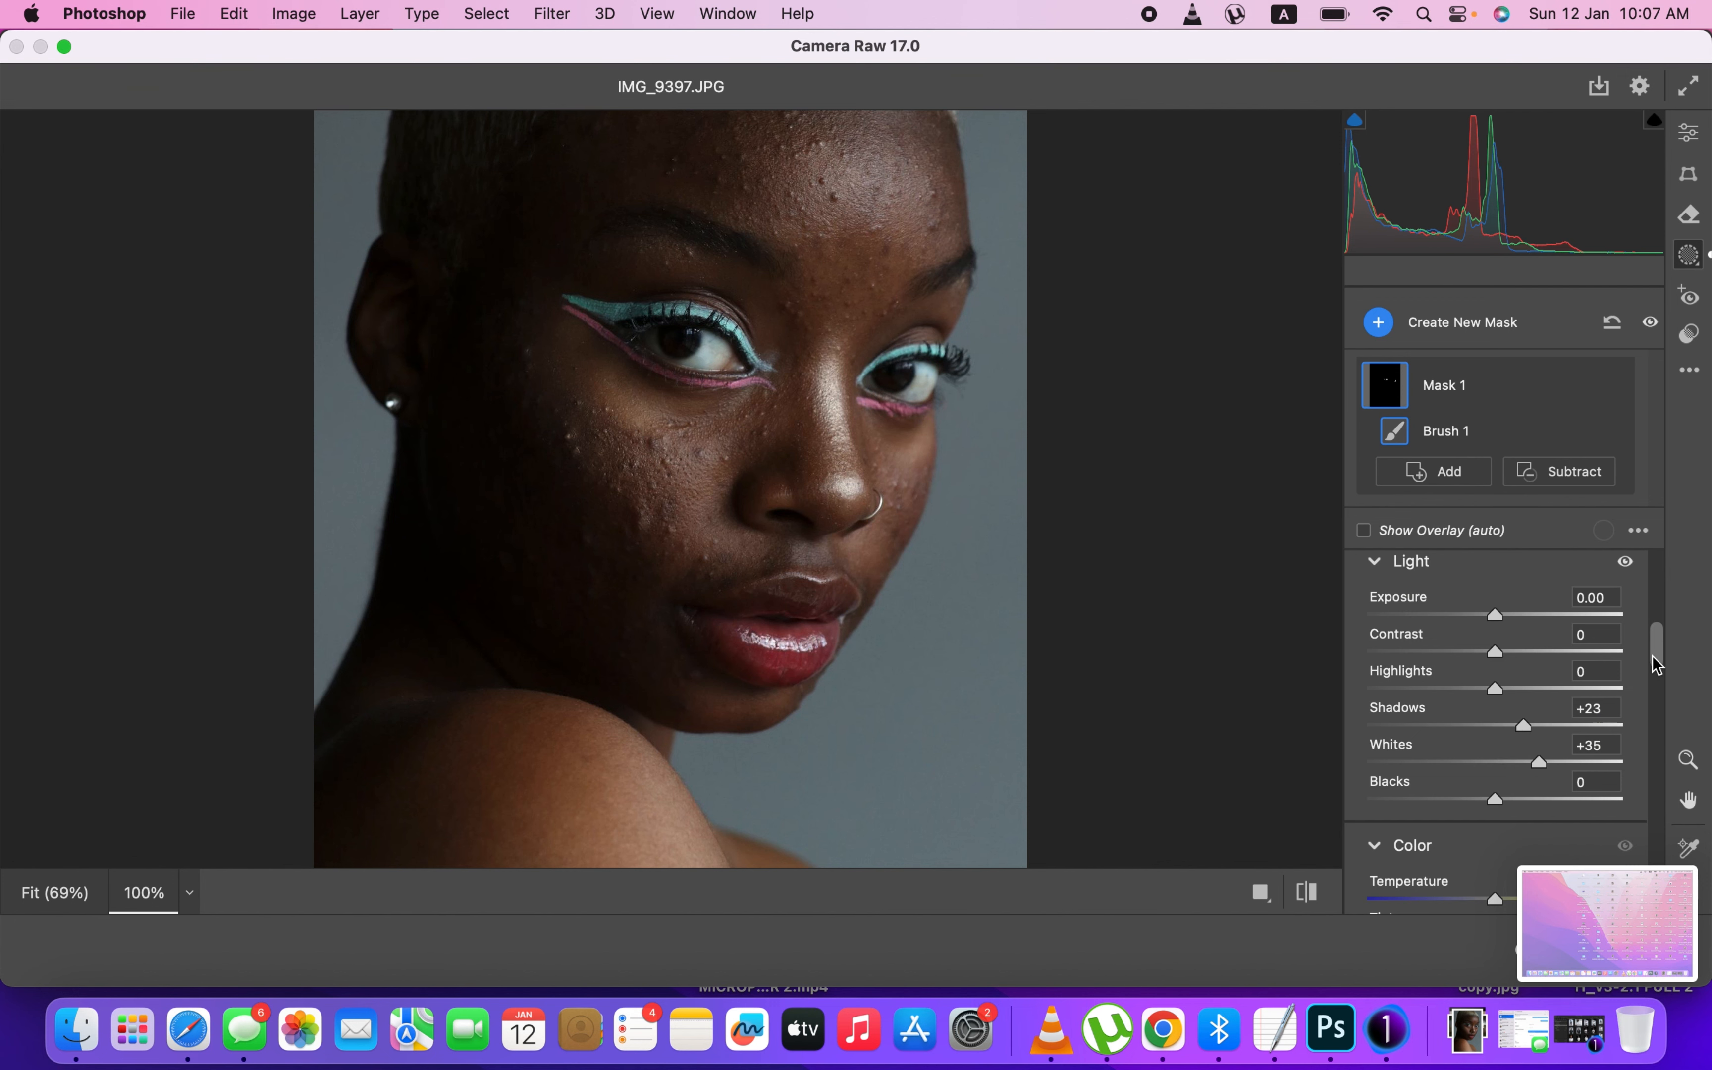
{"action": "left_click_drag", "start_coordinate": [1655, 645], "coordinate": [1656, 654]}
{"action": "left_click_drag", "start_coordinate": [1498, 578], "coordinate": [1528, 579]}
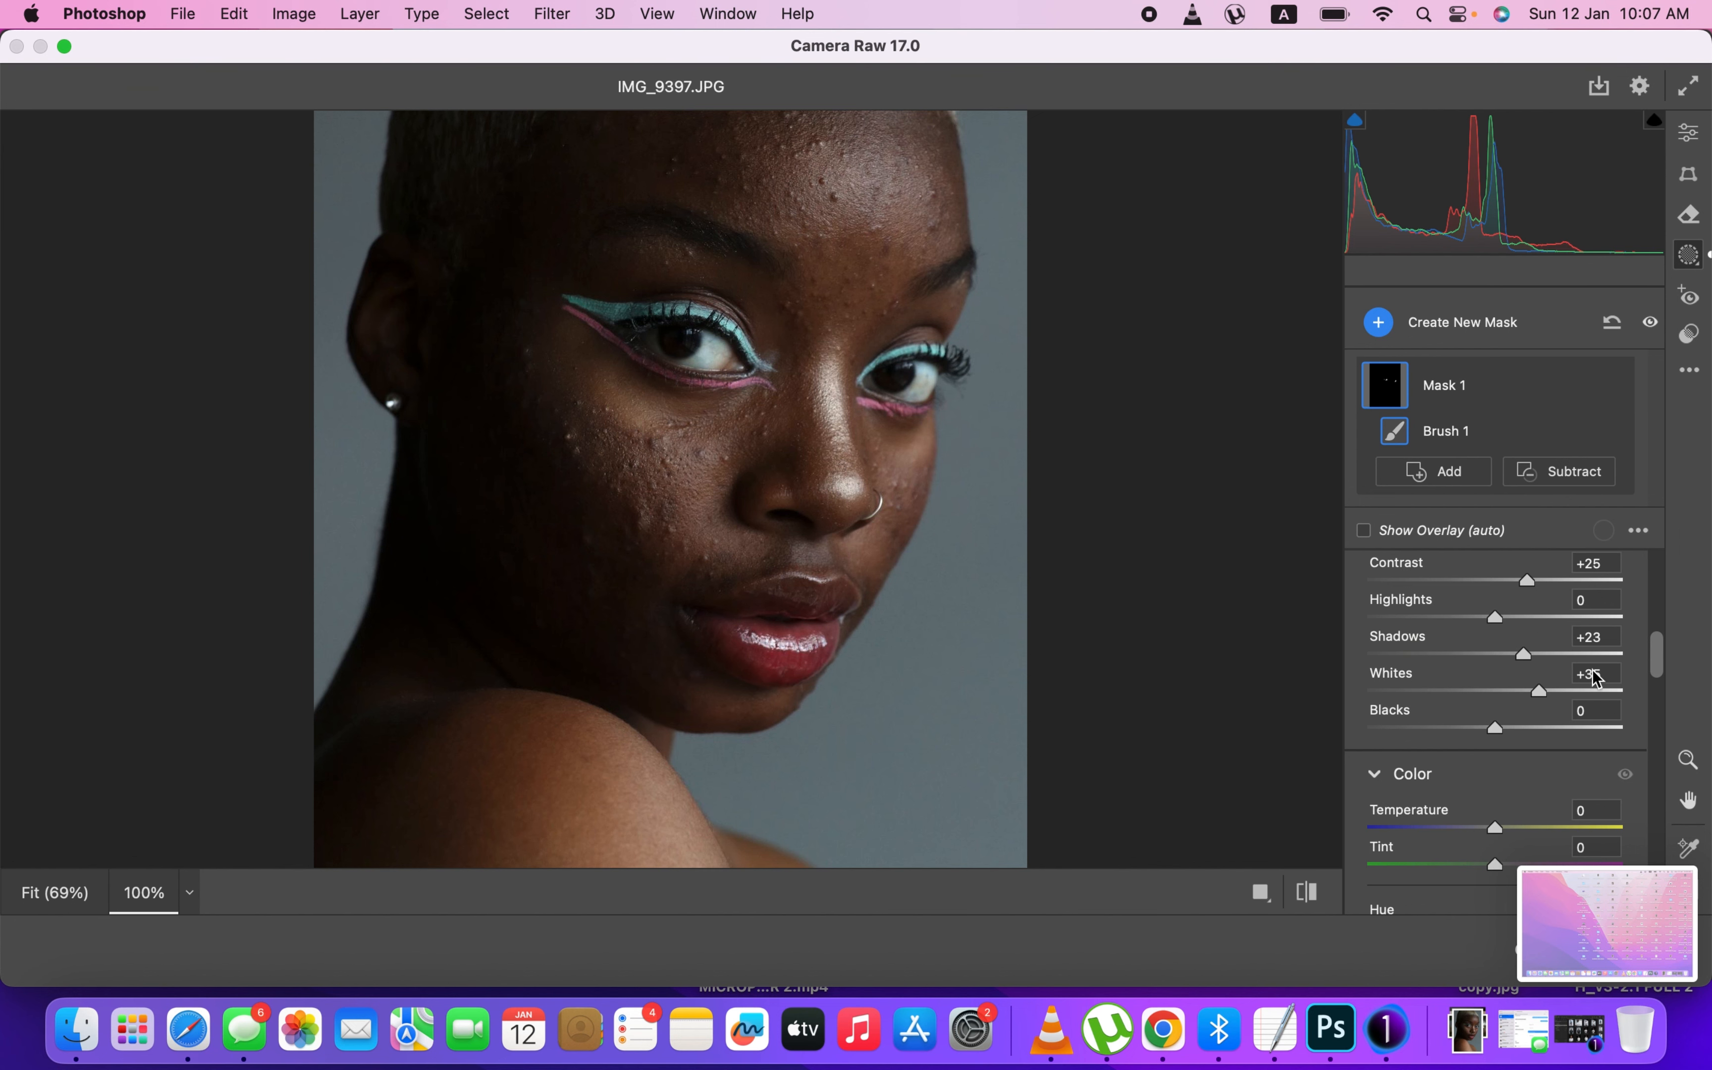
- Lower the eye mask's Saturation slightly, return to the general edit settings and close the Camera Raw filter
{"action": "left_click_drag", "start_coordinate": [1654, 642], "coordinate": [1666, 694]}
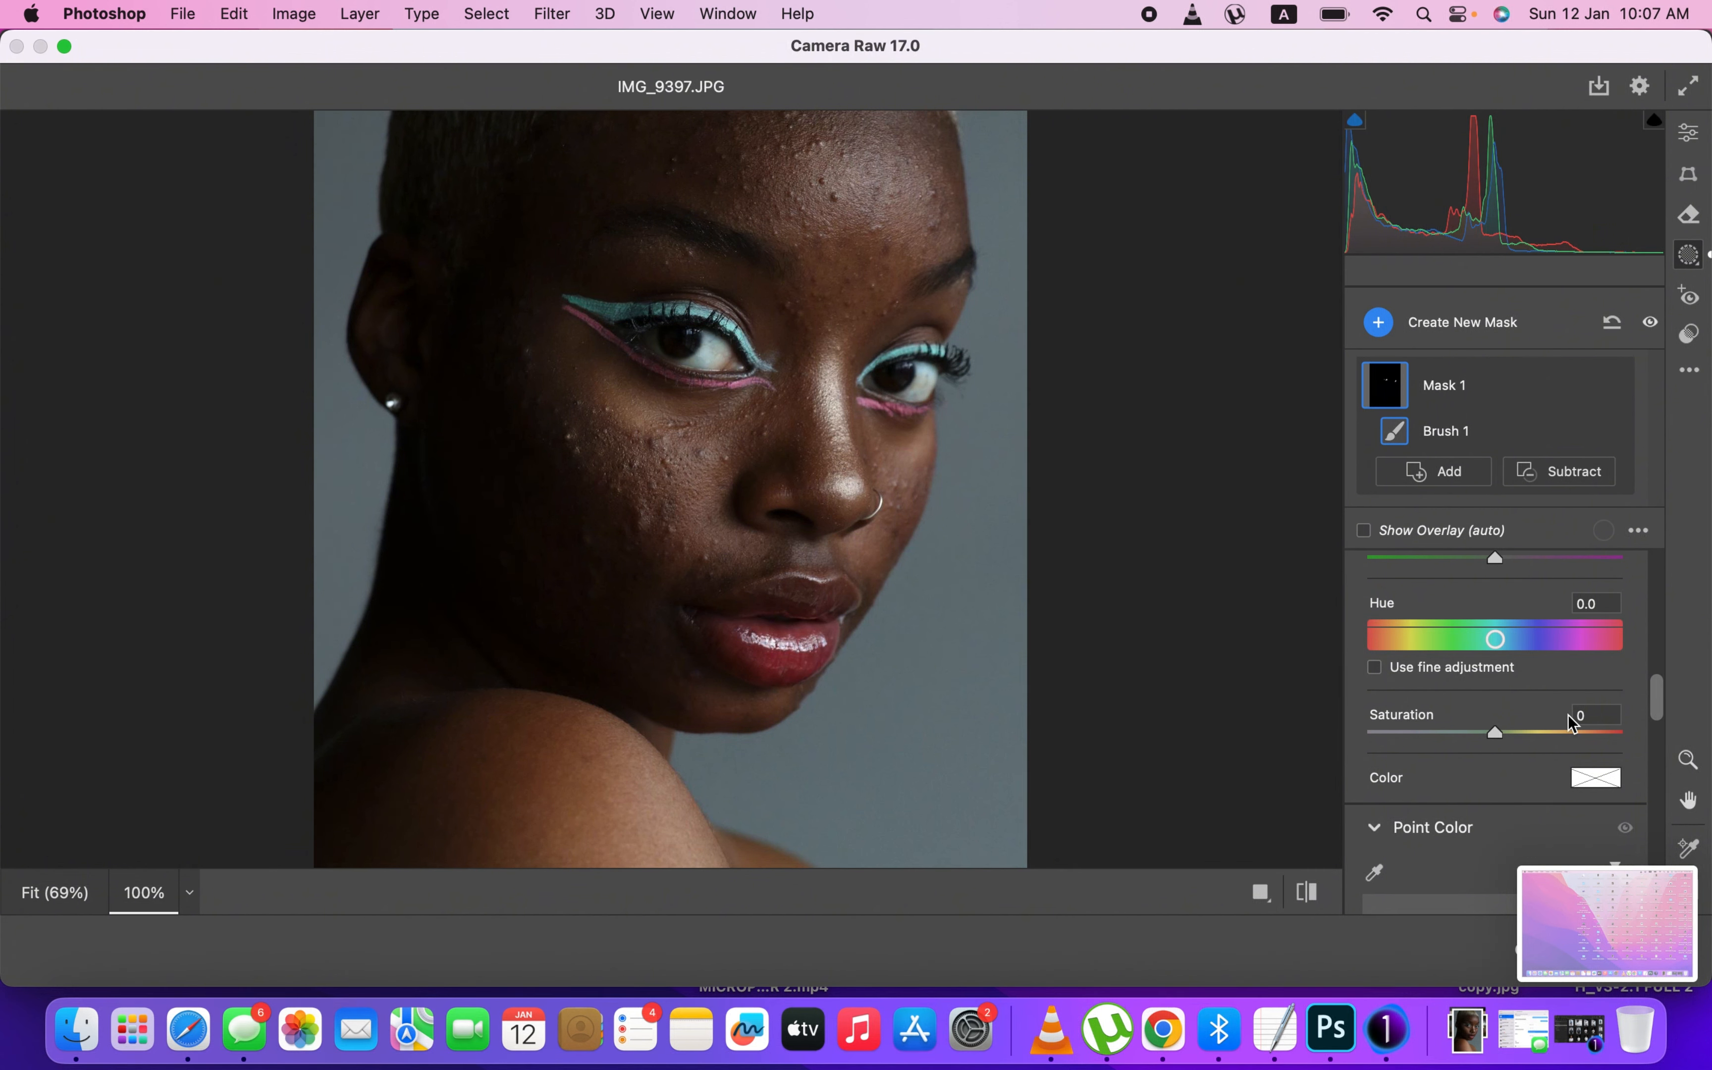
{"action": "left_click_drag", "start_coordinate": [1501, 732], "coordinate": [1470, 733]}
{"action": "scroll", "coordinate": [1495, 708], "scroll_direction": "up", "scroll_amount": 10}
{"action": "left_click", "coordinate": [1688, 135]}
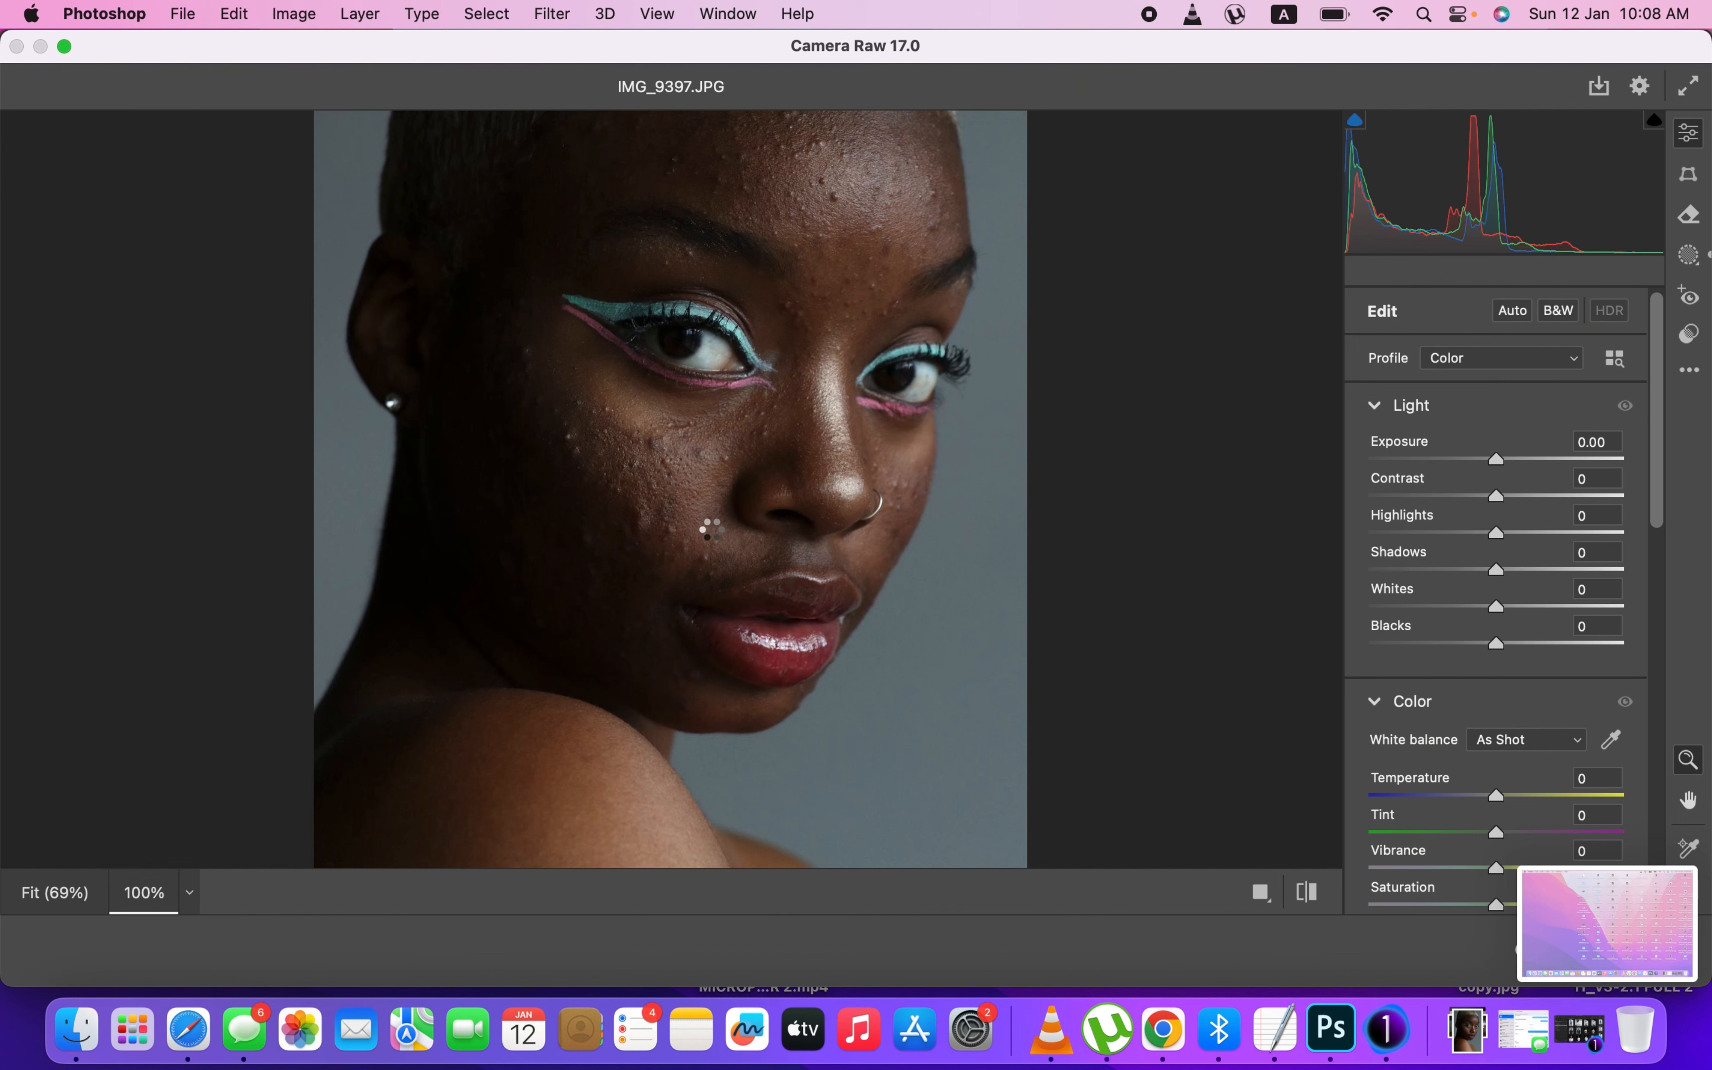
{"action": "key", "text": "Escape"}
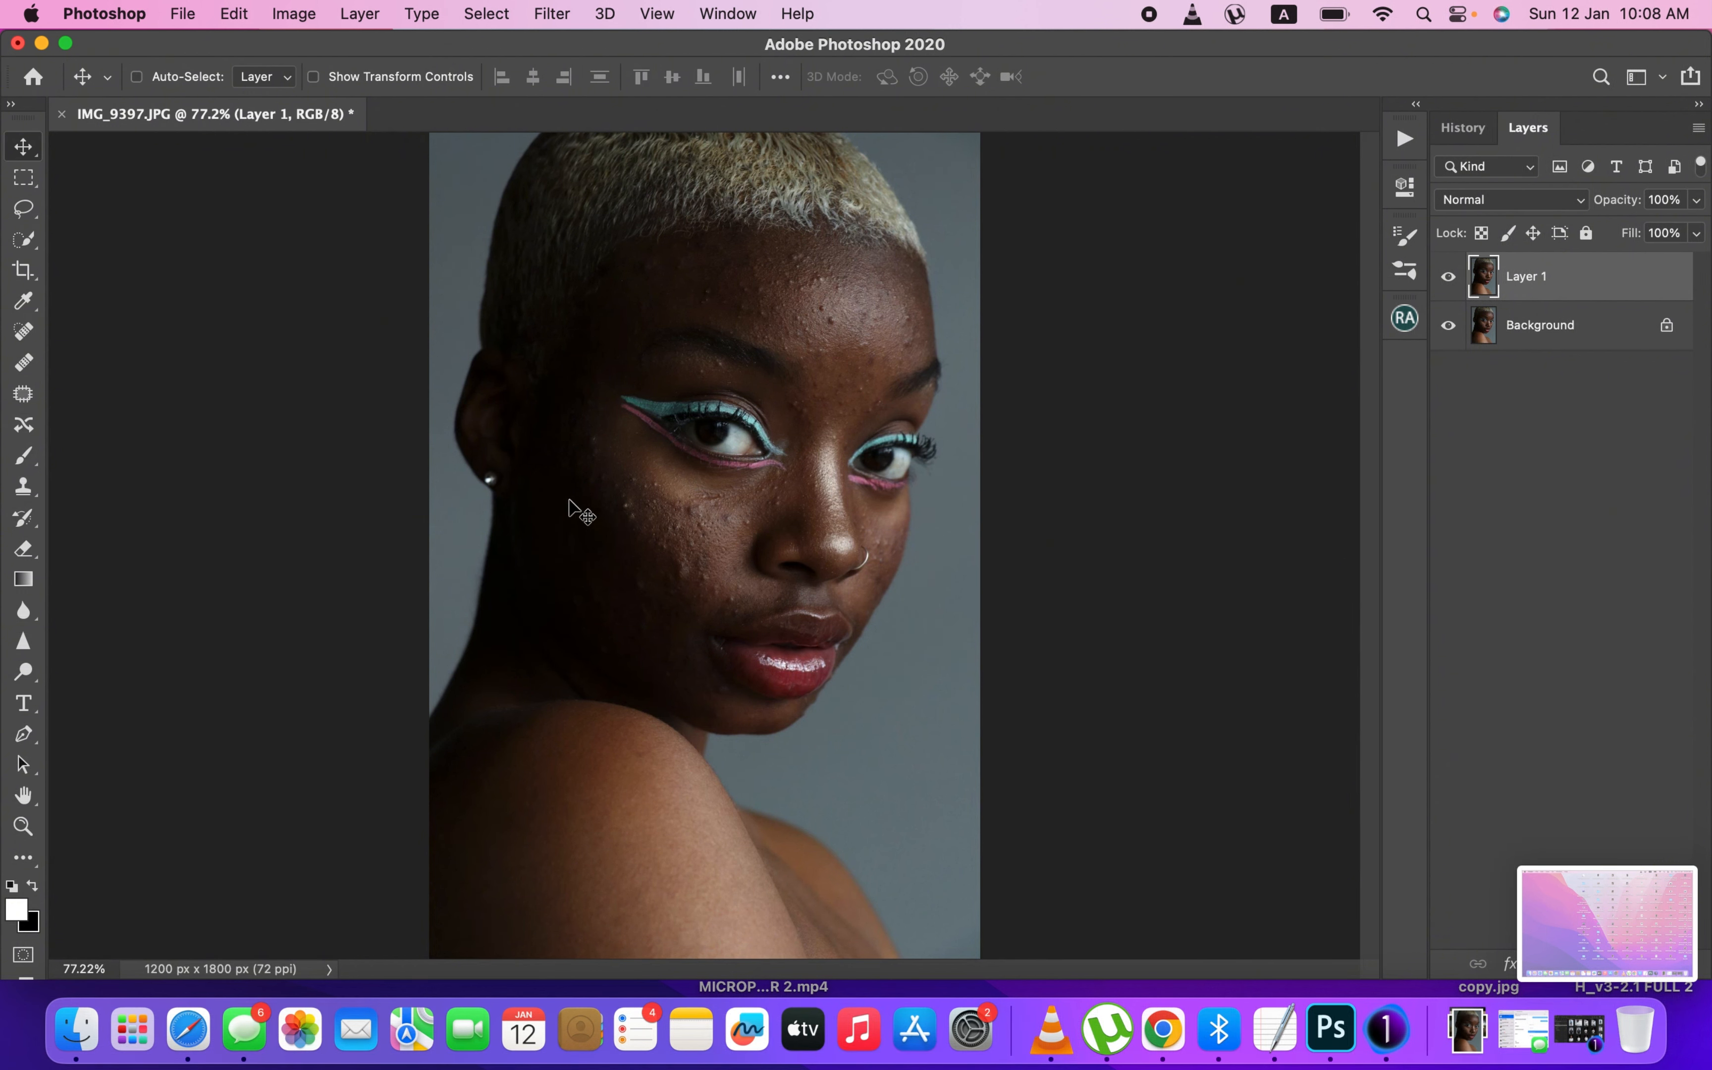
- Heal the large dark bump in the middle of the forehead on Layer 1 with the Spot Healing Brush at size 30
{"action": "left_click", "coordinate": [23, 330]}
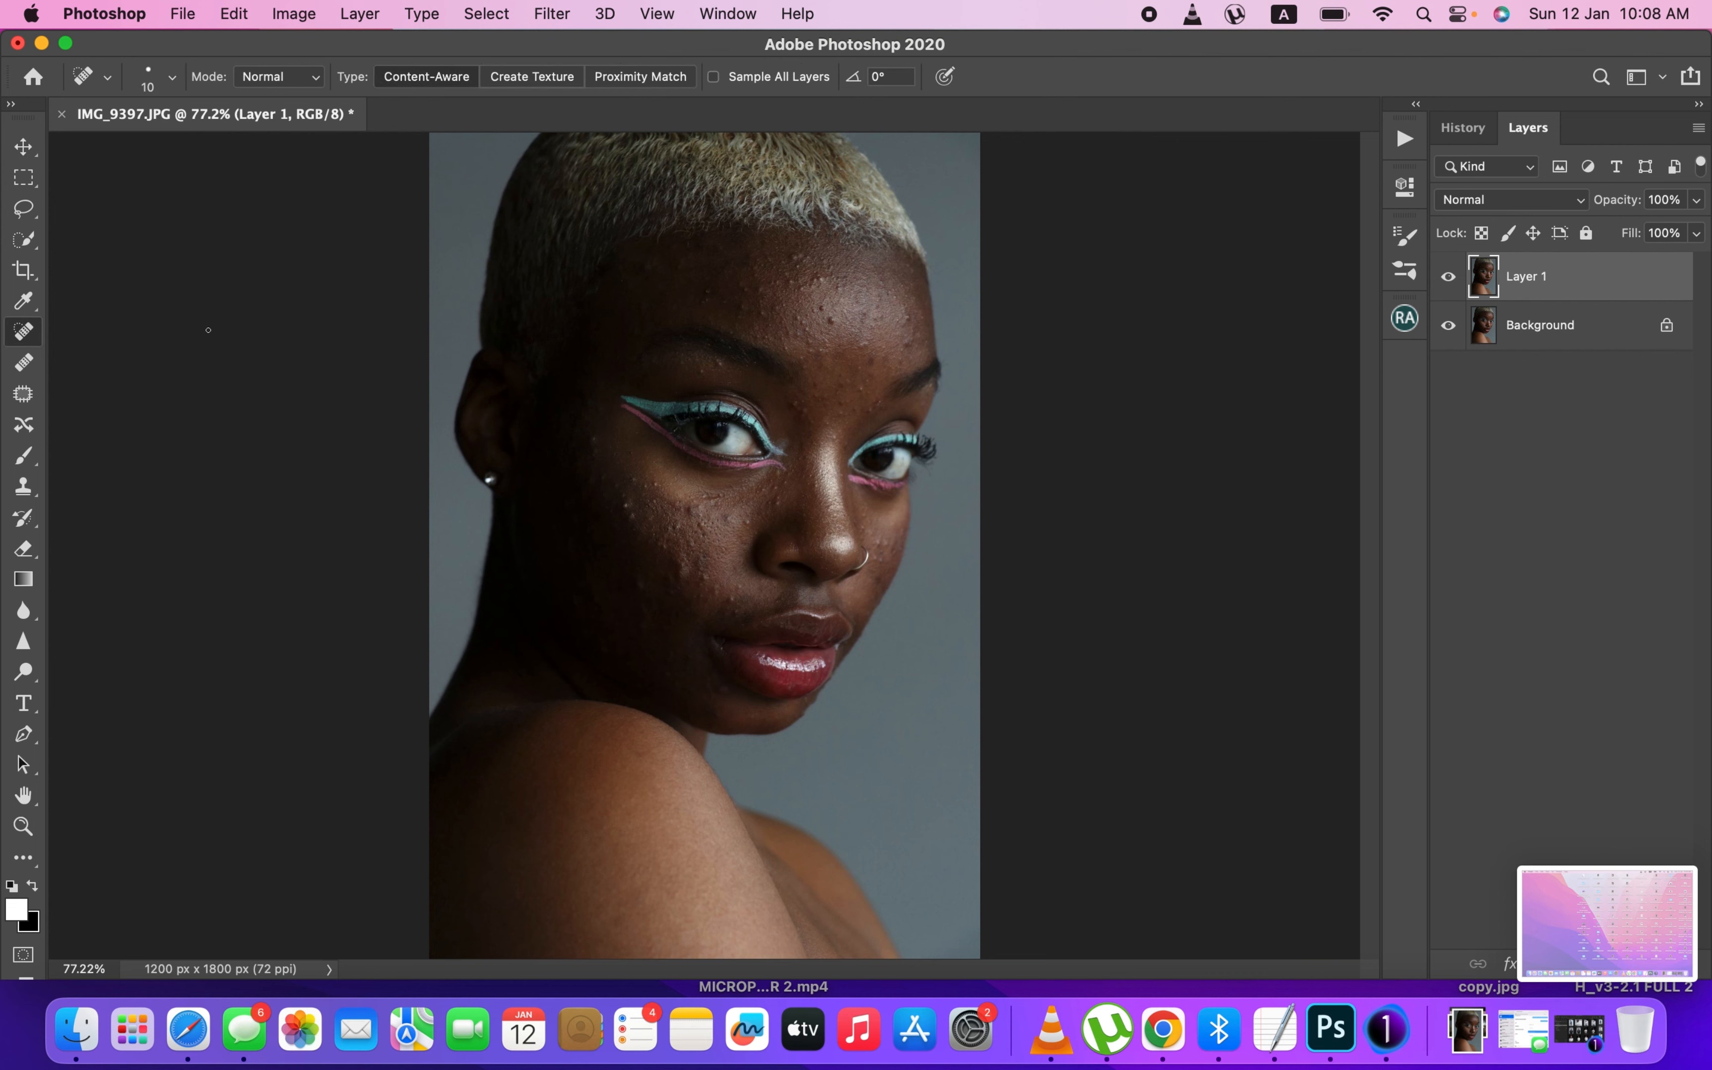
{"action": "key", "text": "super+equal"}
{"action": "key", "text": "super+equal"}
{"action": "key", "text": "super+equal"}
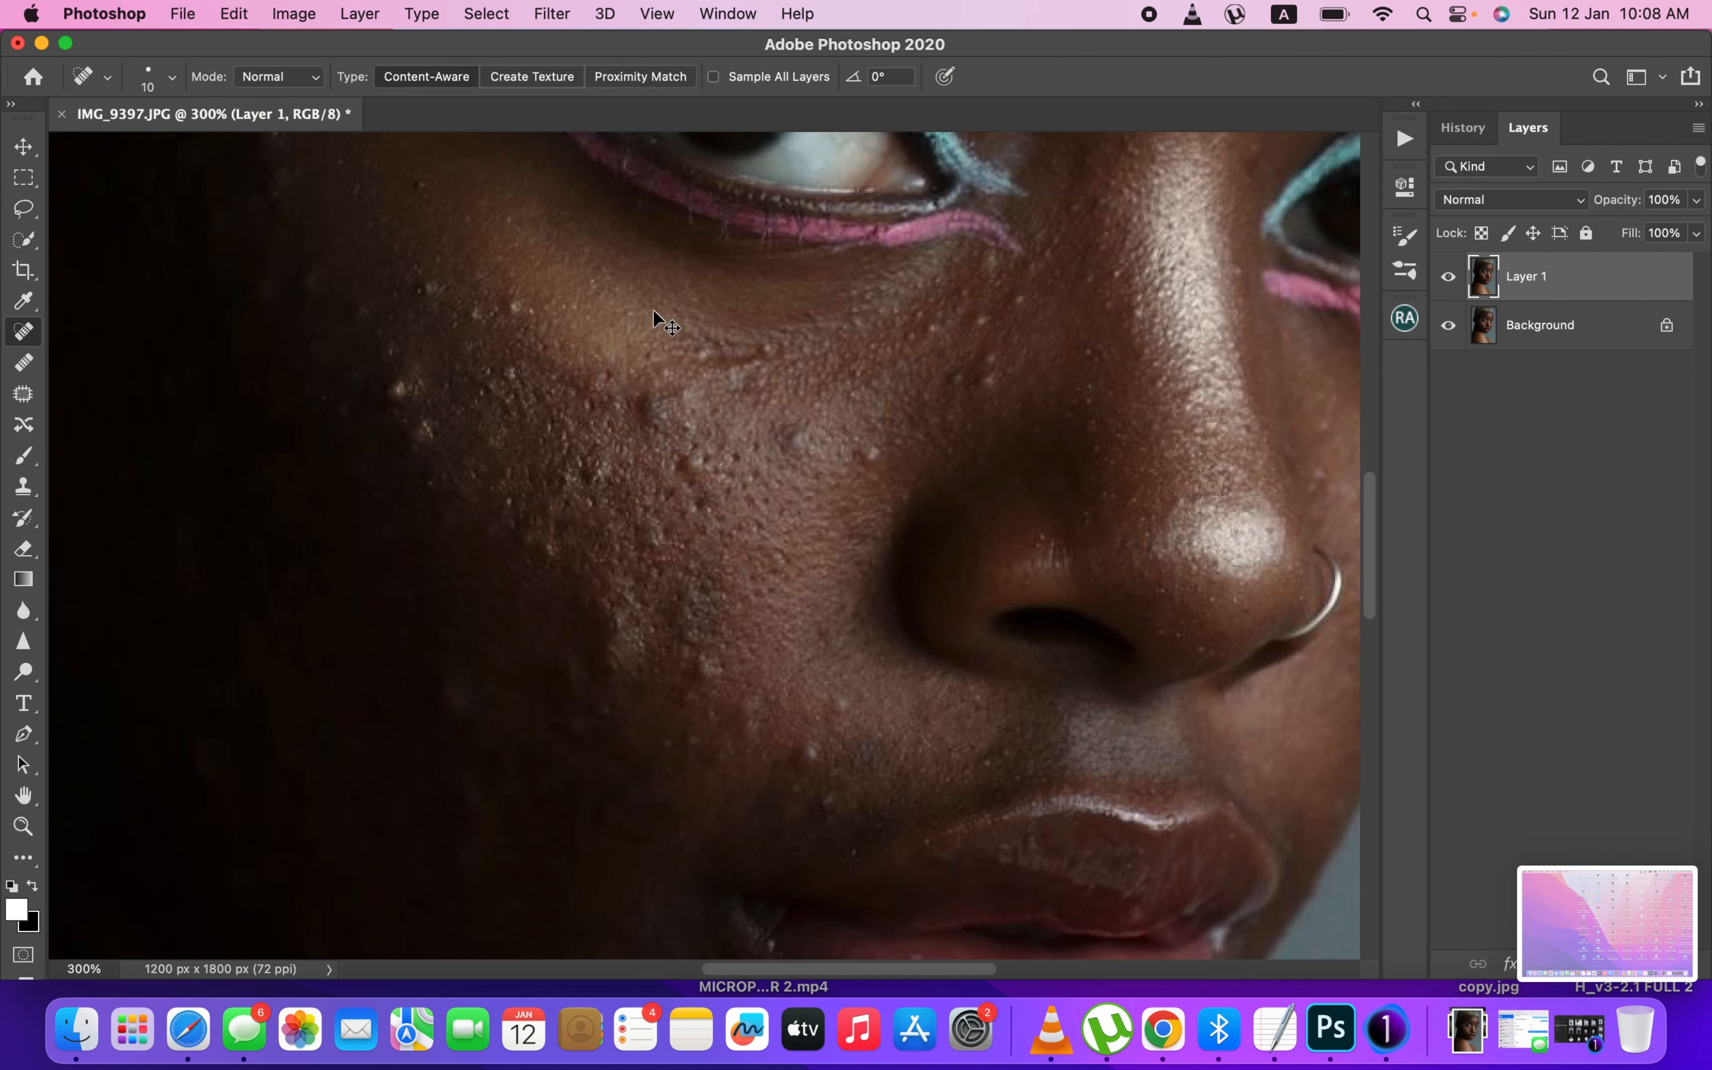
{"action": "left_click_drag", "start_coordinate": [885, 325], "coordinate": [726, 474]}
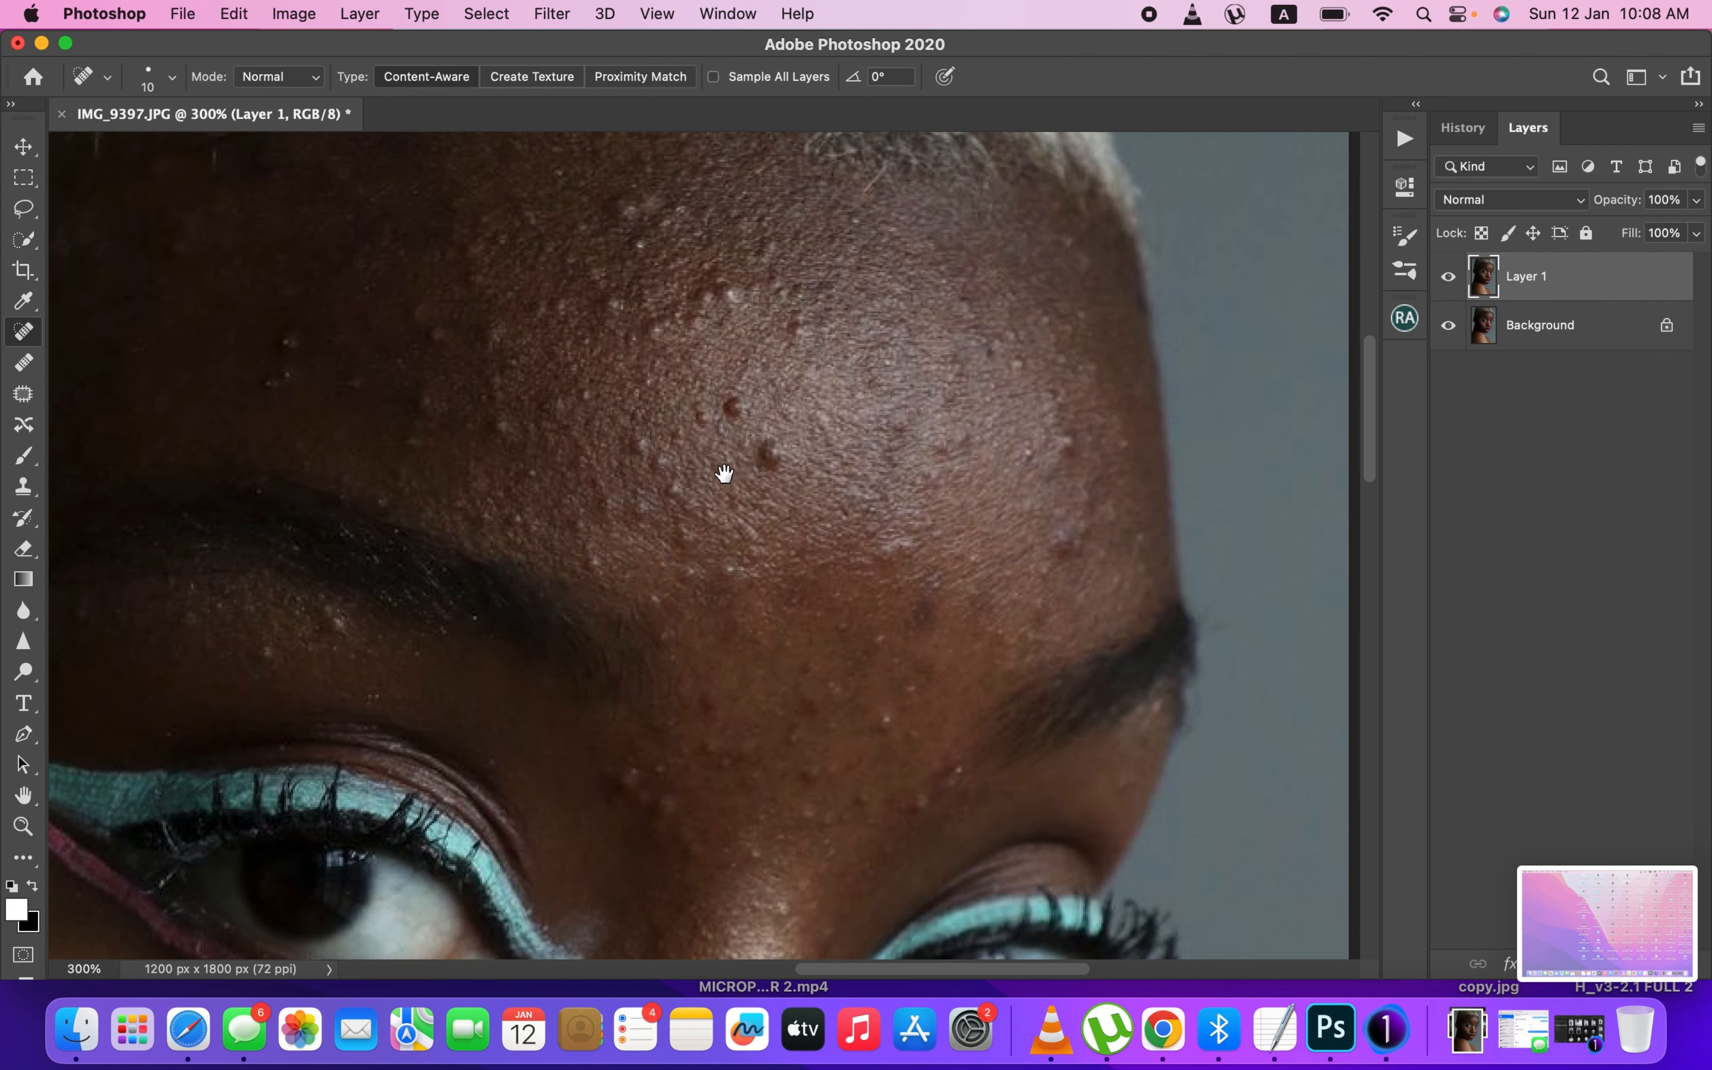
{"action": "left_click", "coordinate": [767, 453]}
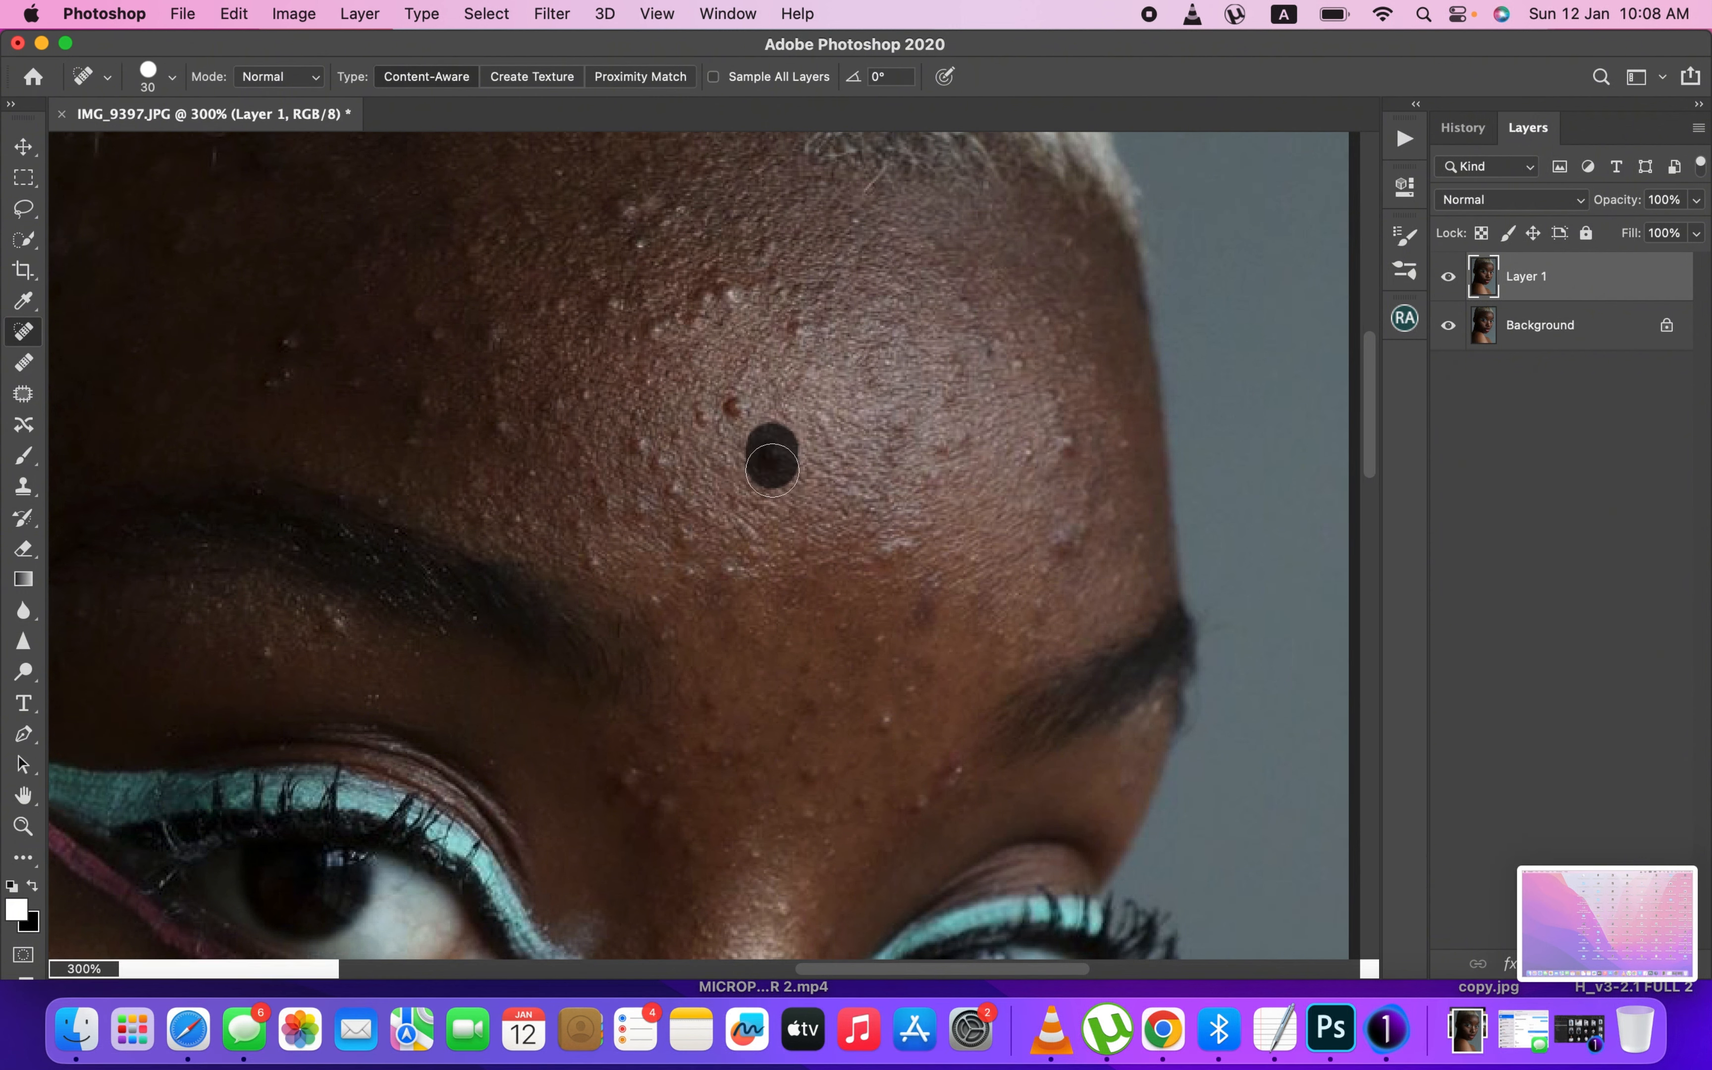
{"action": "key", "text": "bracketright"}
{"action": "key", "text": "bracketright"}
{"action": "key", "text": "bracketright"}
- Heal the cluster of bumps on the upper middle forehead below the hairline with the brush at size 20
{"action": "key", "text": "bracketleft"}
{"action": "left_click", "coordinate": [734, 290]}
{"action": "left_click", "coordinate": [714, 280]}
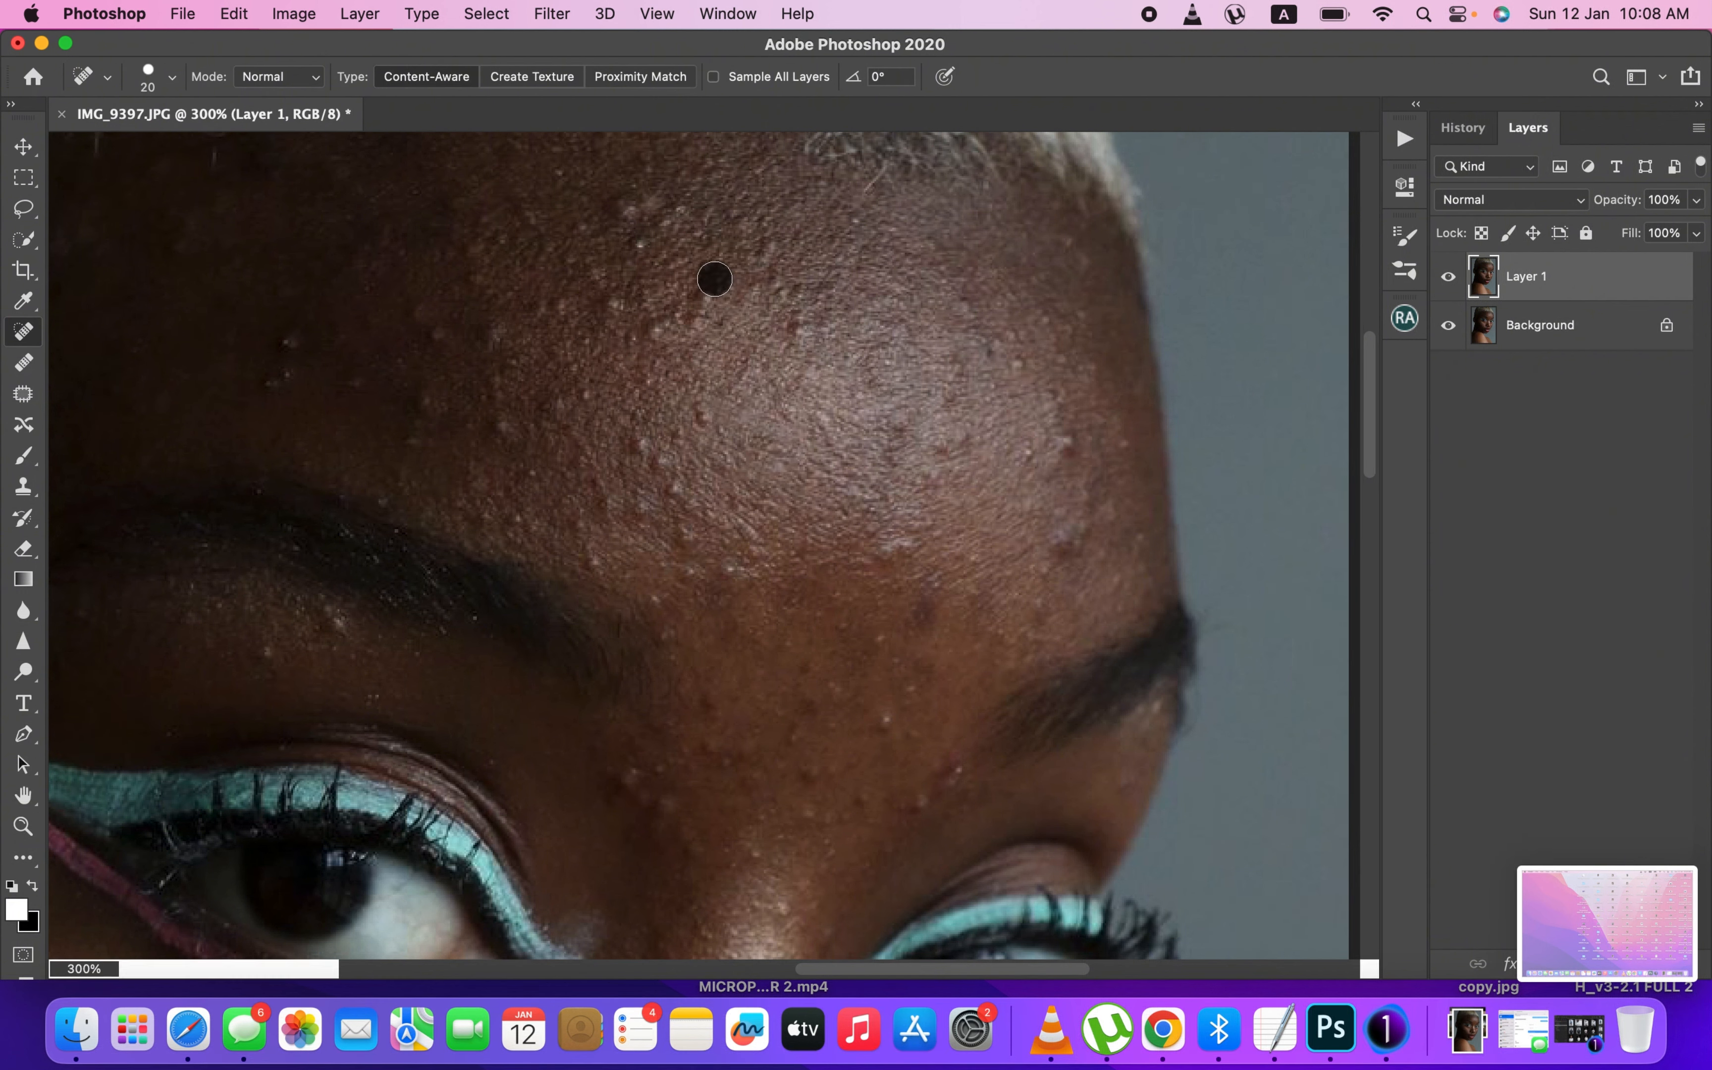
{"action": "left_click_drag", "start_coordinate": [696, 314], "coordinate": [699, 350]}
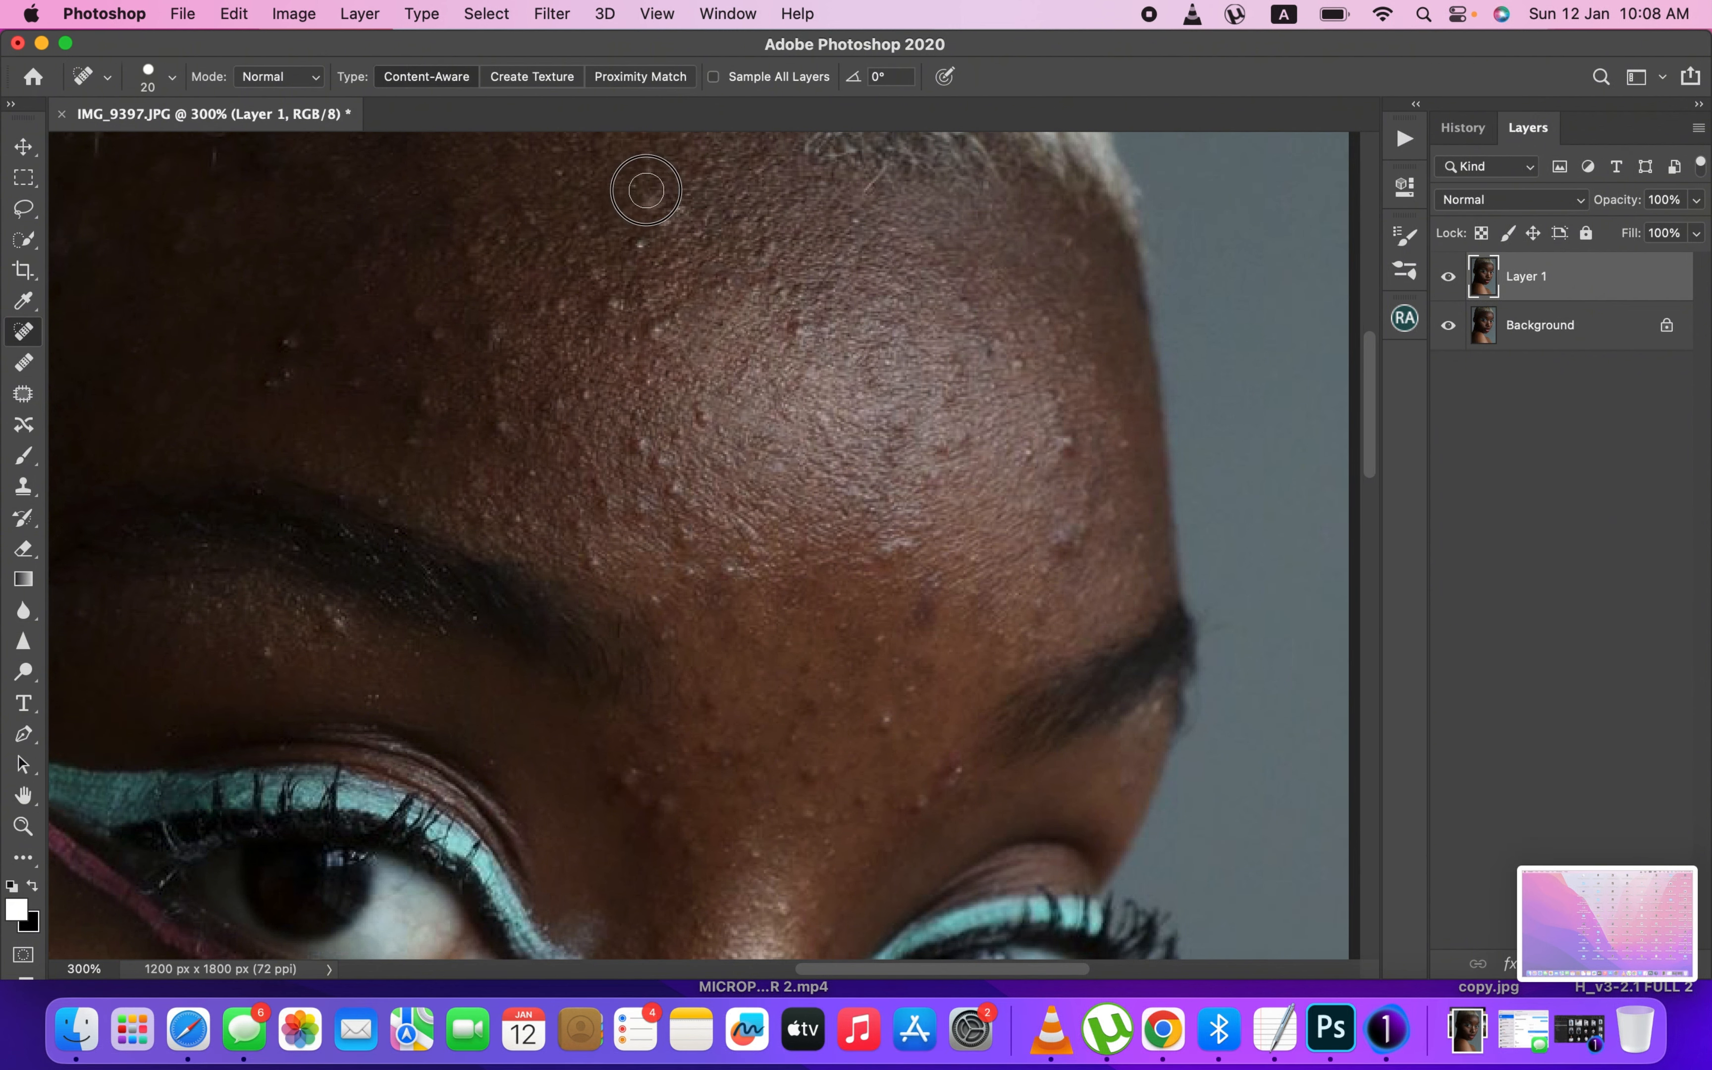
{"action": "left_click", "coordinate": [672, 197]}
{"action": "left_click_drag", "start_coordinate": [645, 241], "coordinate": [638, 270]}
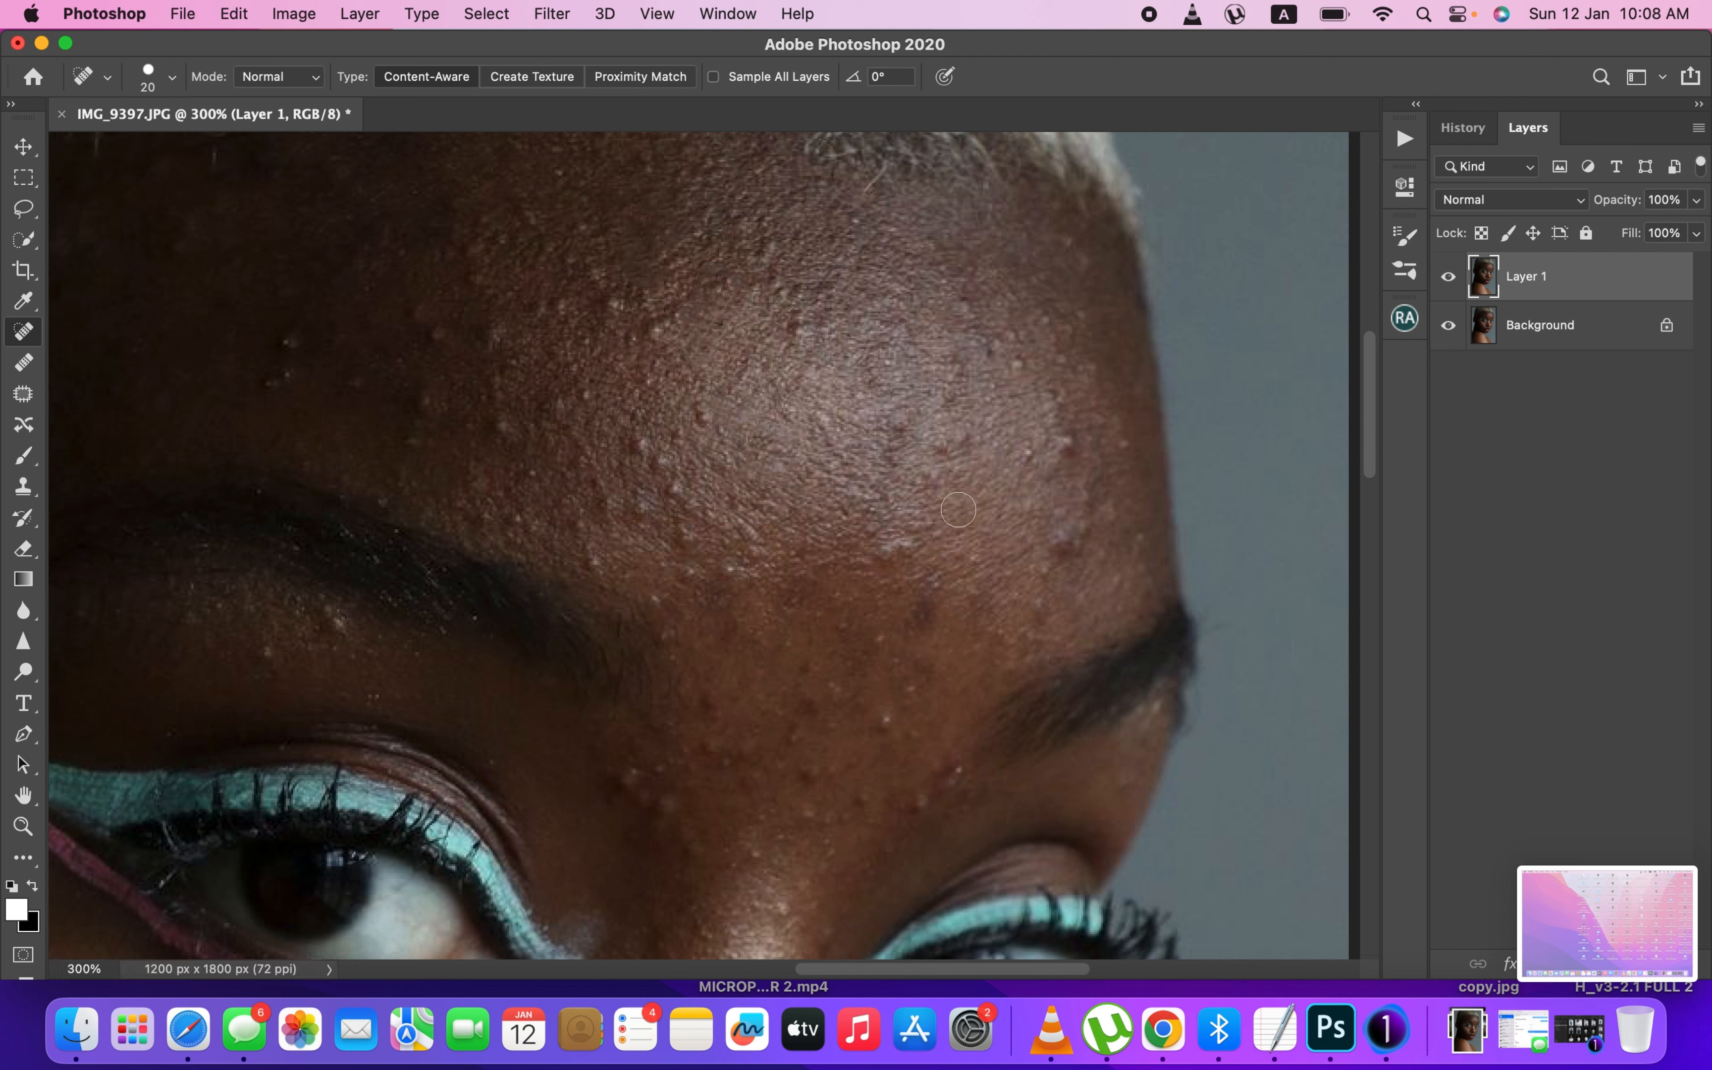
- Heal the blemishes on the outer forehead above the far eyebrow, next to the grey backdrop
{"action": "left_click", "coordinate": [1069, 430]}
{"action": "left_click", "coordinate": [1052, 473]}
{"action": "left_click", "coordinate": [1102, 497]}
{"action": "left_click", "coordinate": [1109, 520]}
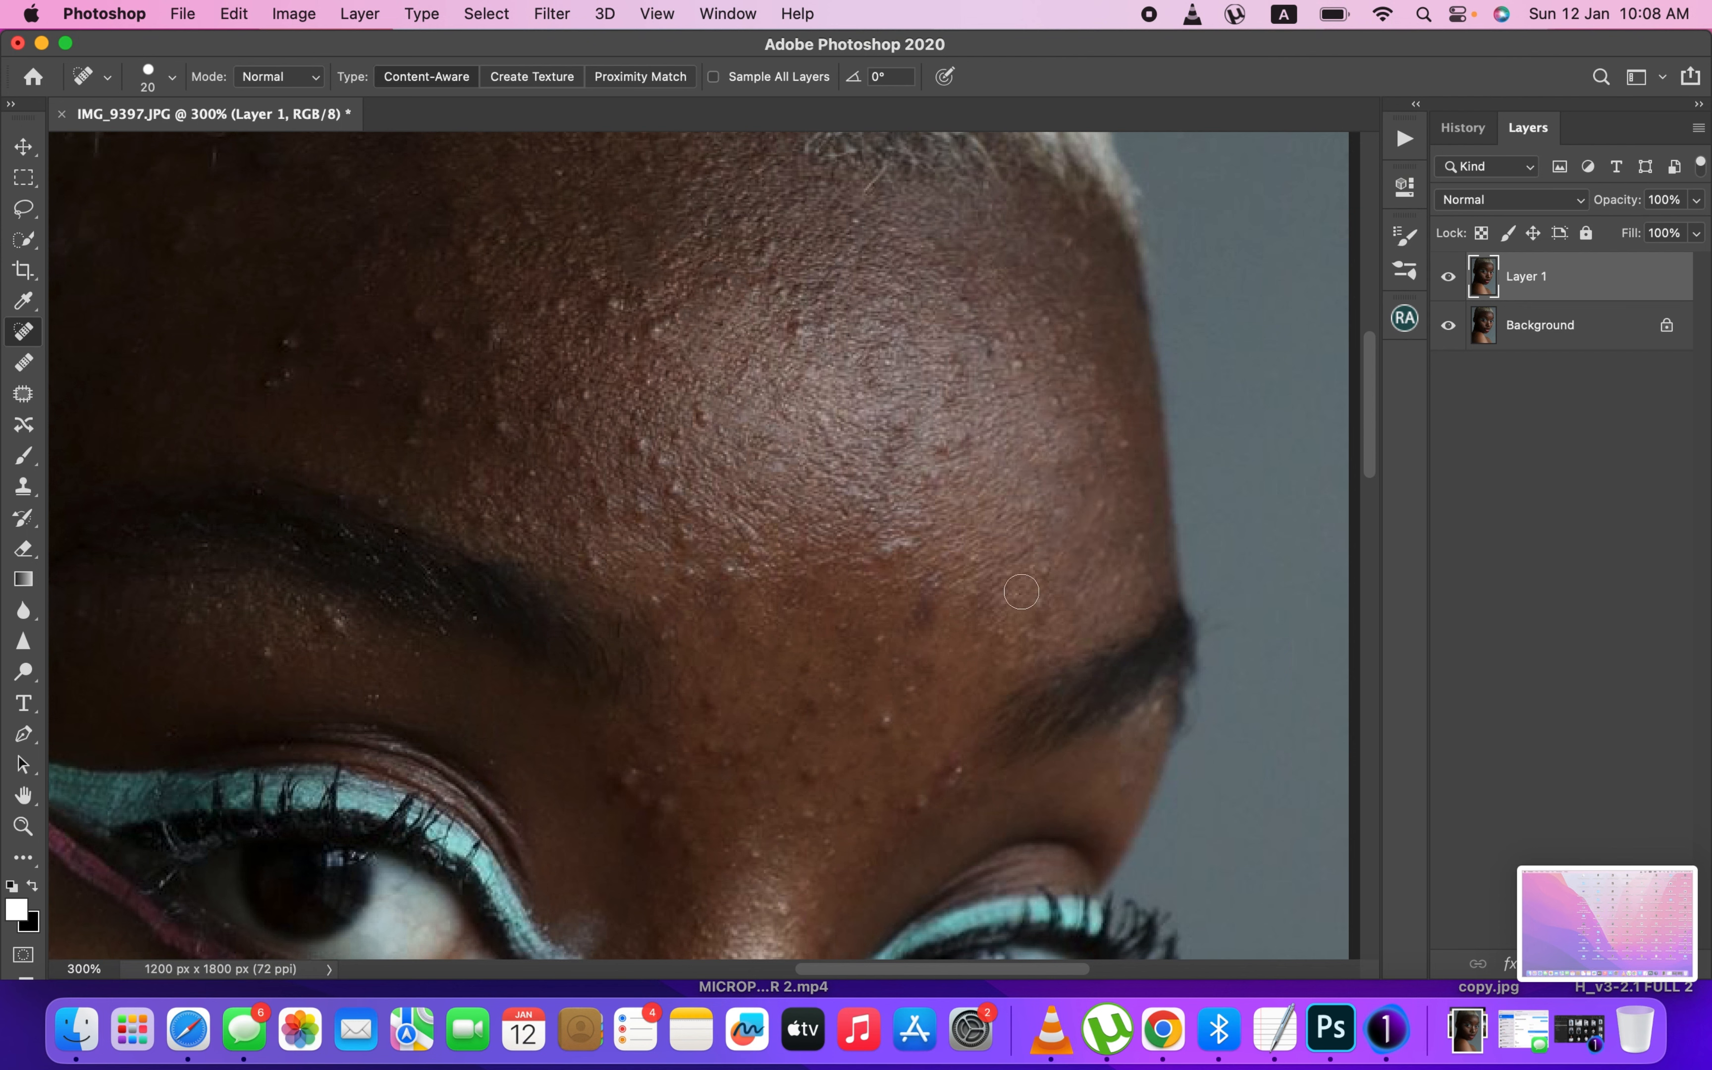
{"action": "left_click", "coordinate": [1040, 571]}
{"action": "left_click", "coordinate": [1031, 606]}
- Remove the scattered bumps along the upper edge and centre of the forehead highlight
{"action": "left_click", "coordinate": [797, 332]}
{"action": "left_click", "coordinate": [794, 286]}
{"action": "left_click", "coordinate": [833, 291]}
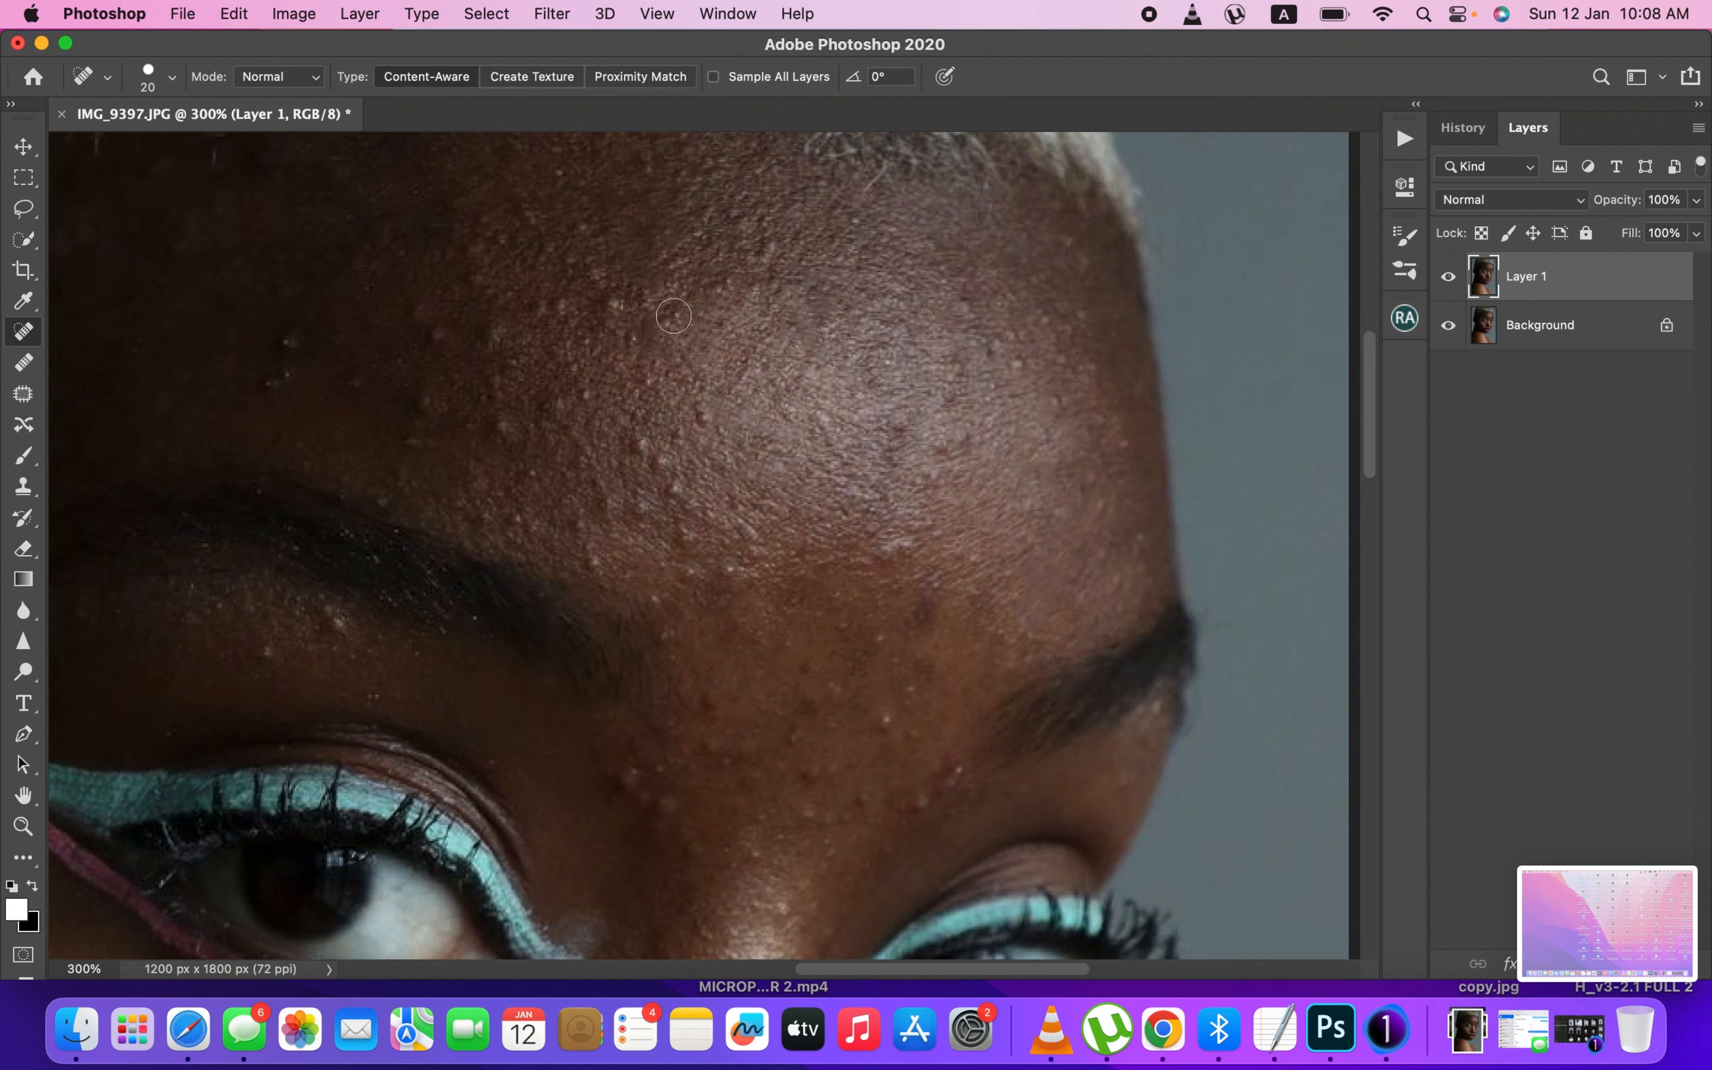
{"action": "left_click", "coordinate": [566, 309]}
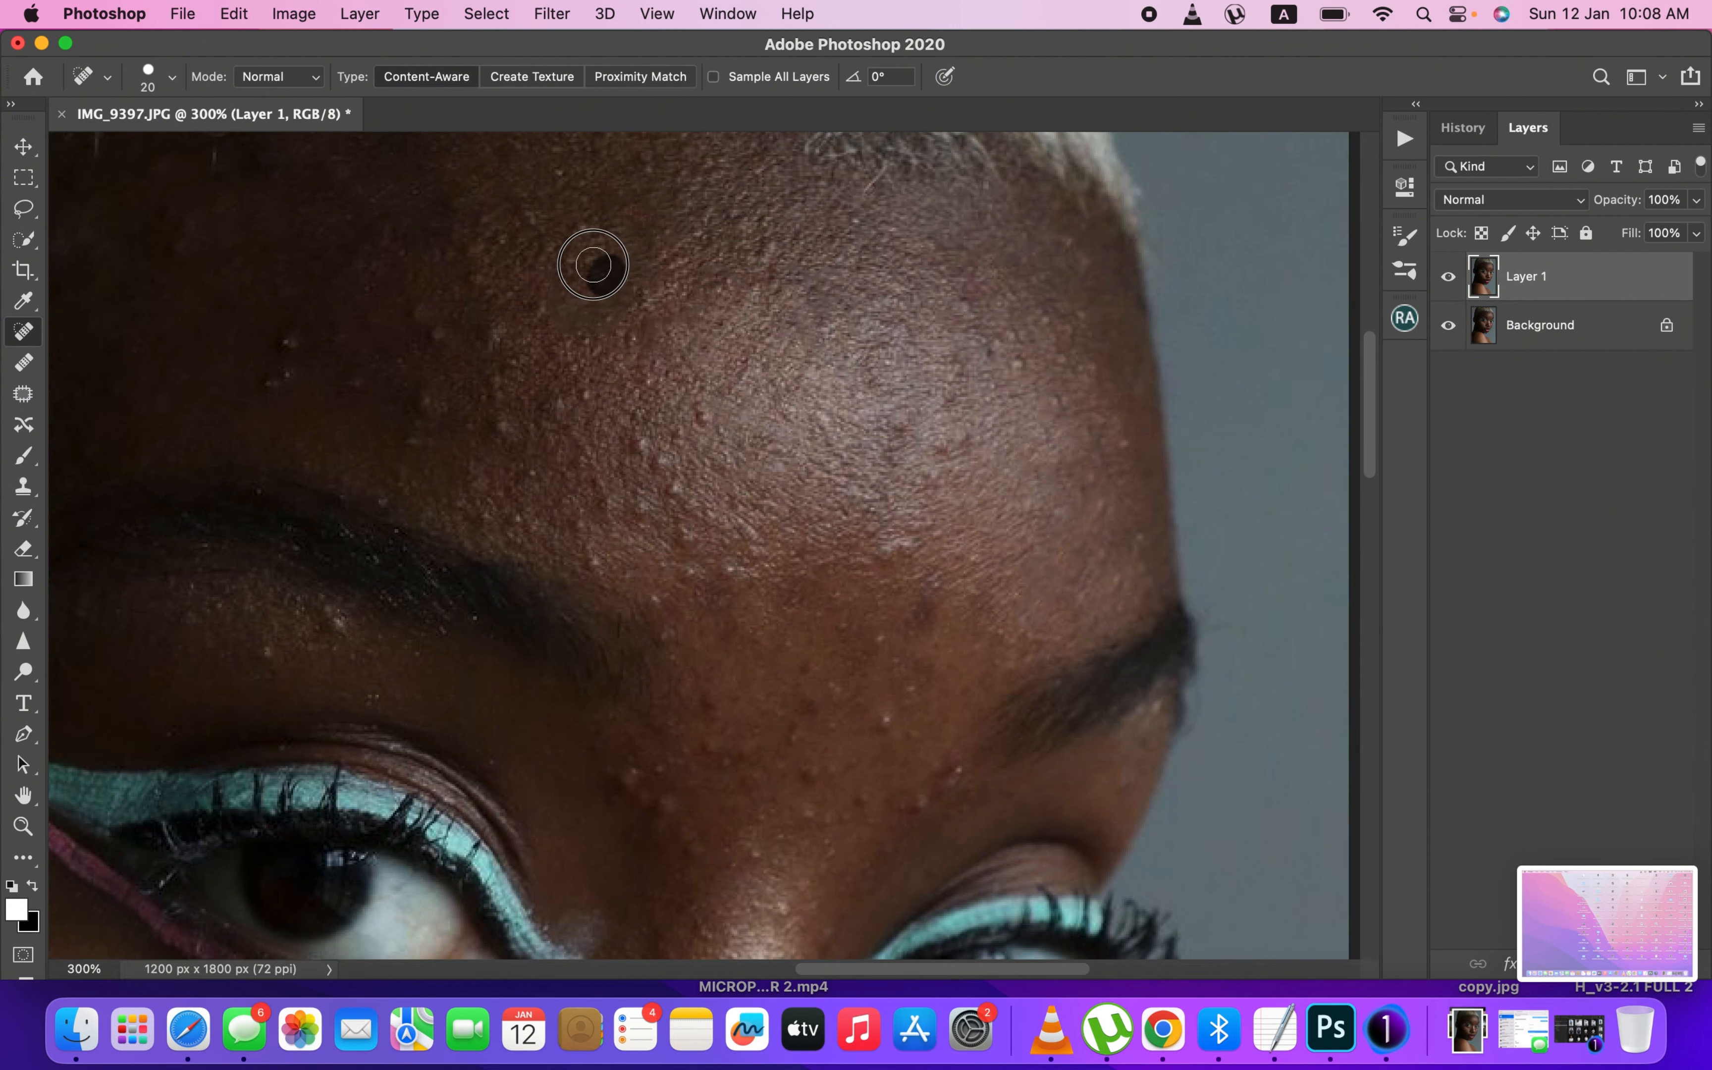
{"action": "left_click", "coordinate": [708, 410]}
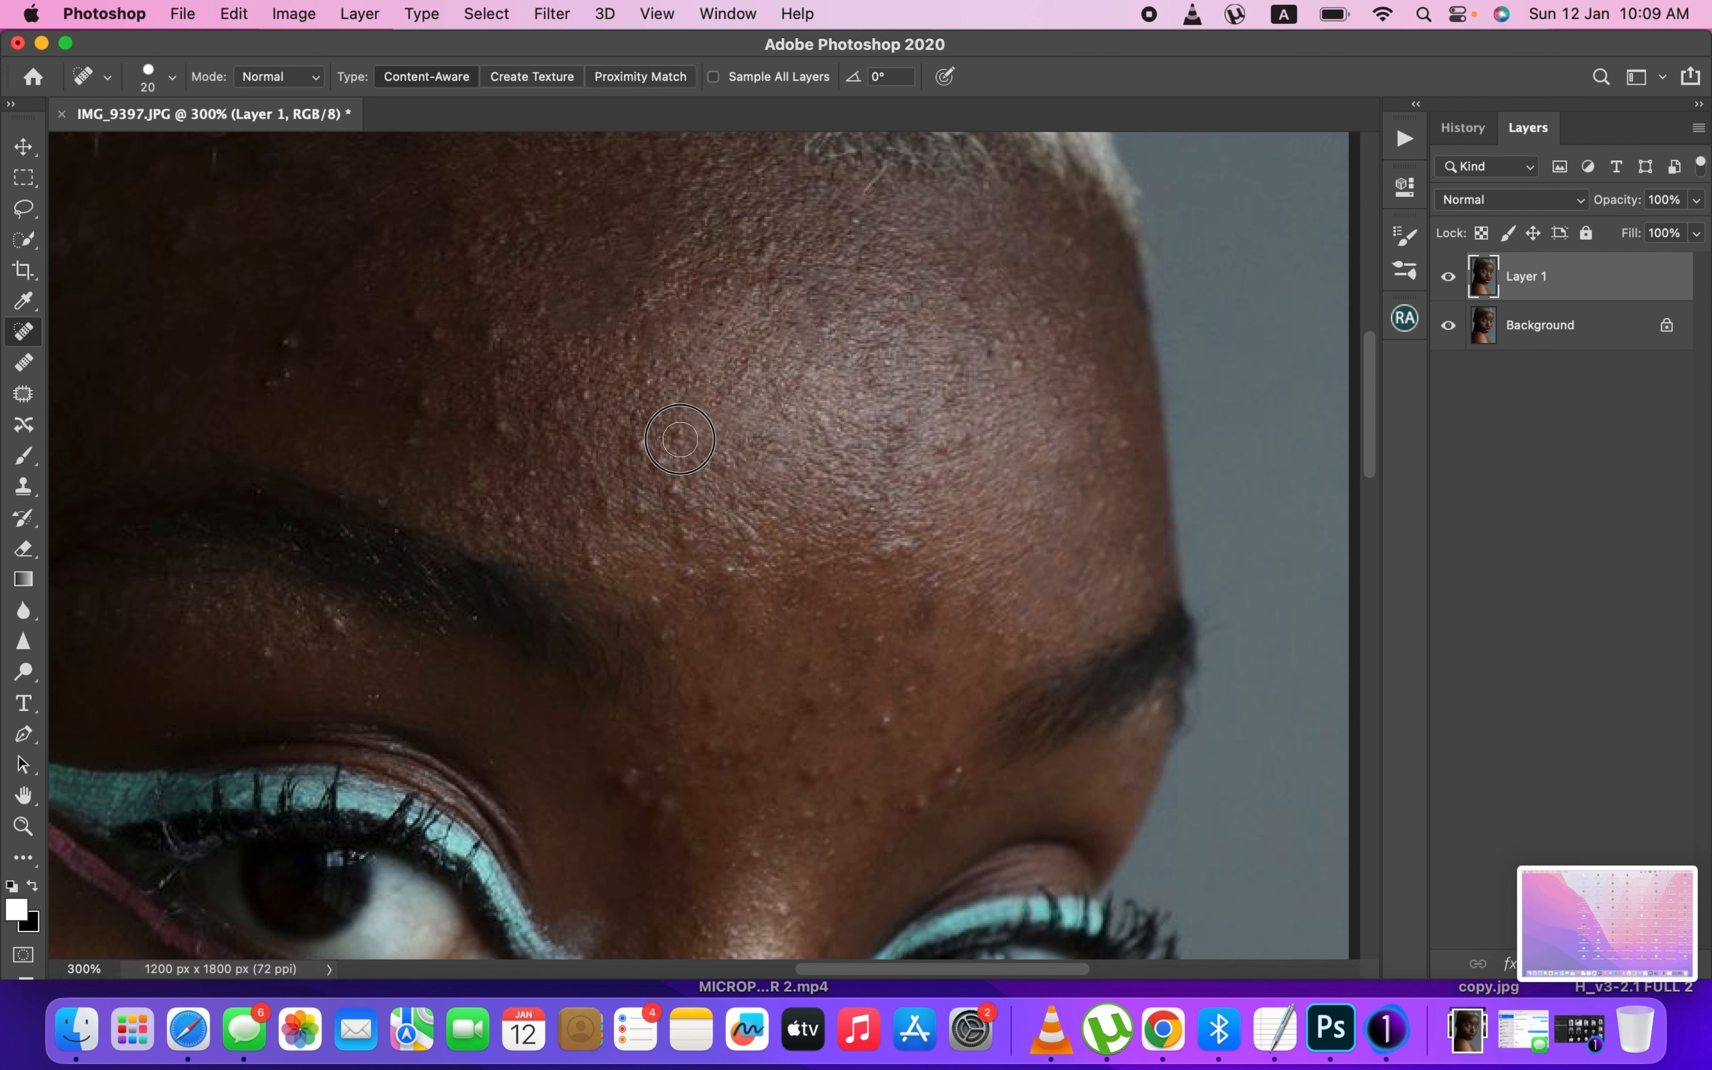
- Heal the bumps on the shaded side of the forehead highlight above the near eyebrow, reducing the brush to size 15
{"action": "key", "text": "bracketleft"}
{"action": "key", "text": "bracketright"}
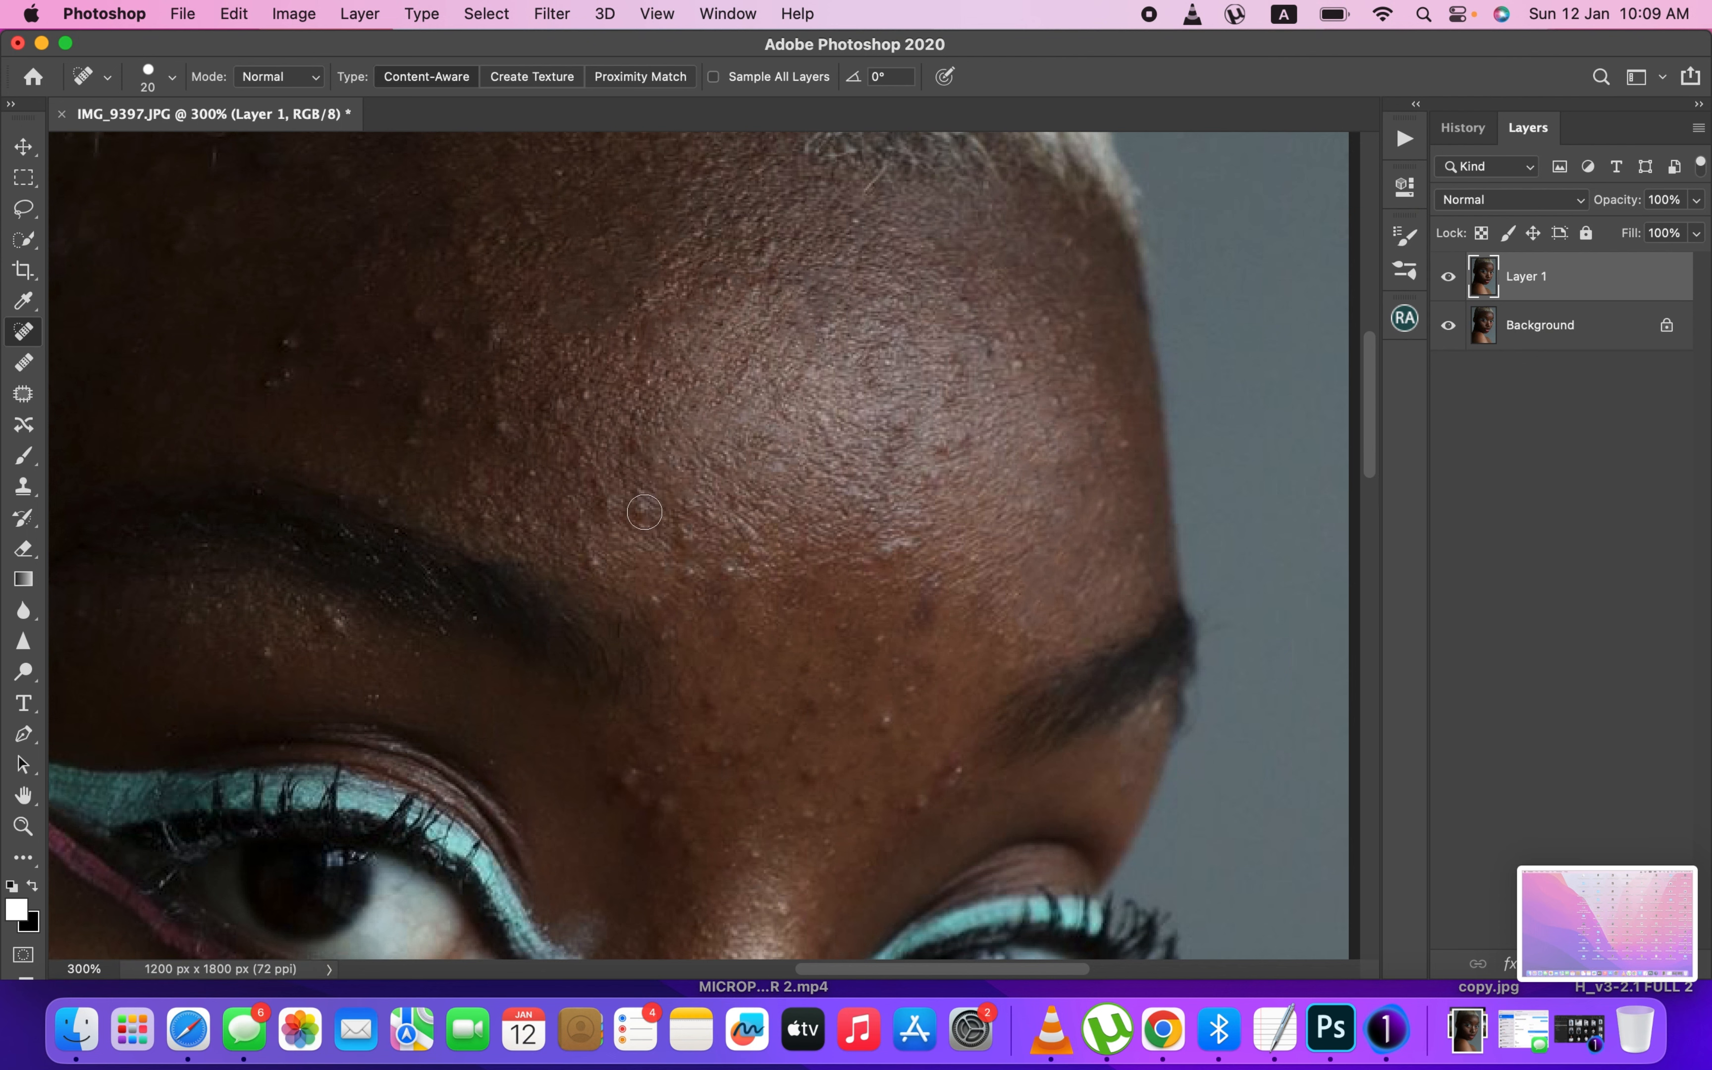
{"action": "left_click", "coordinate": [648, 501]}
{"action": "left_click_drag", "start_coordinate": [633, 426], "coordinate": [653, 487]}
{"action": "key", "text": "bracketleft"}
{"action": "left_click_drag", "start_coordinate": [588, 393], "coordinate": [576, 423]}
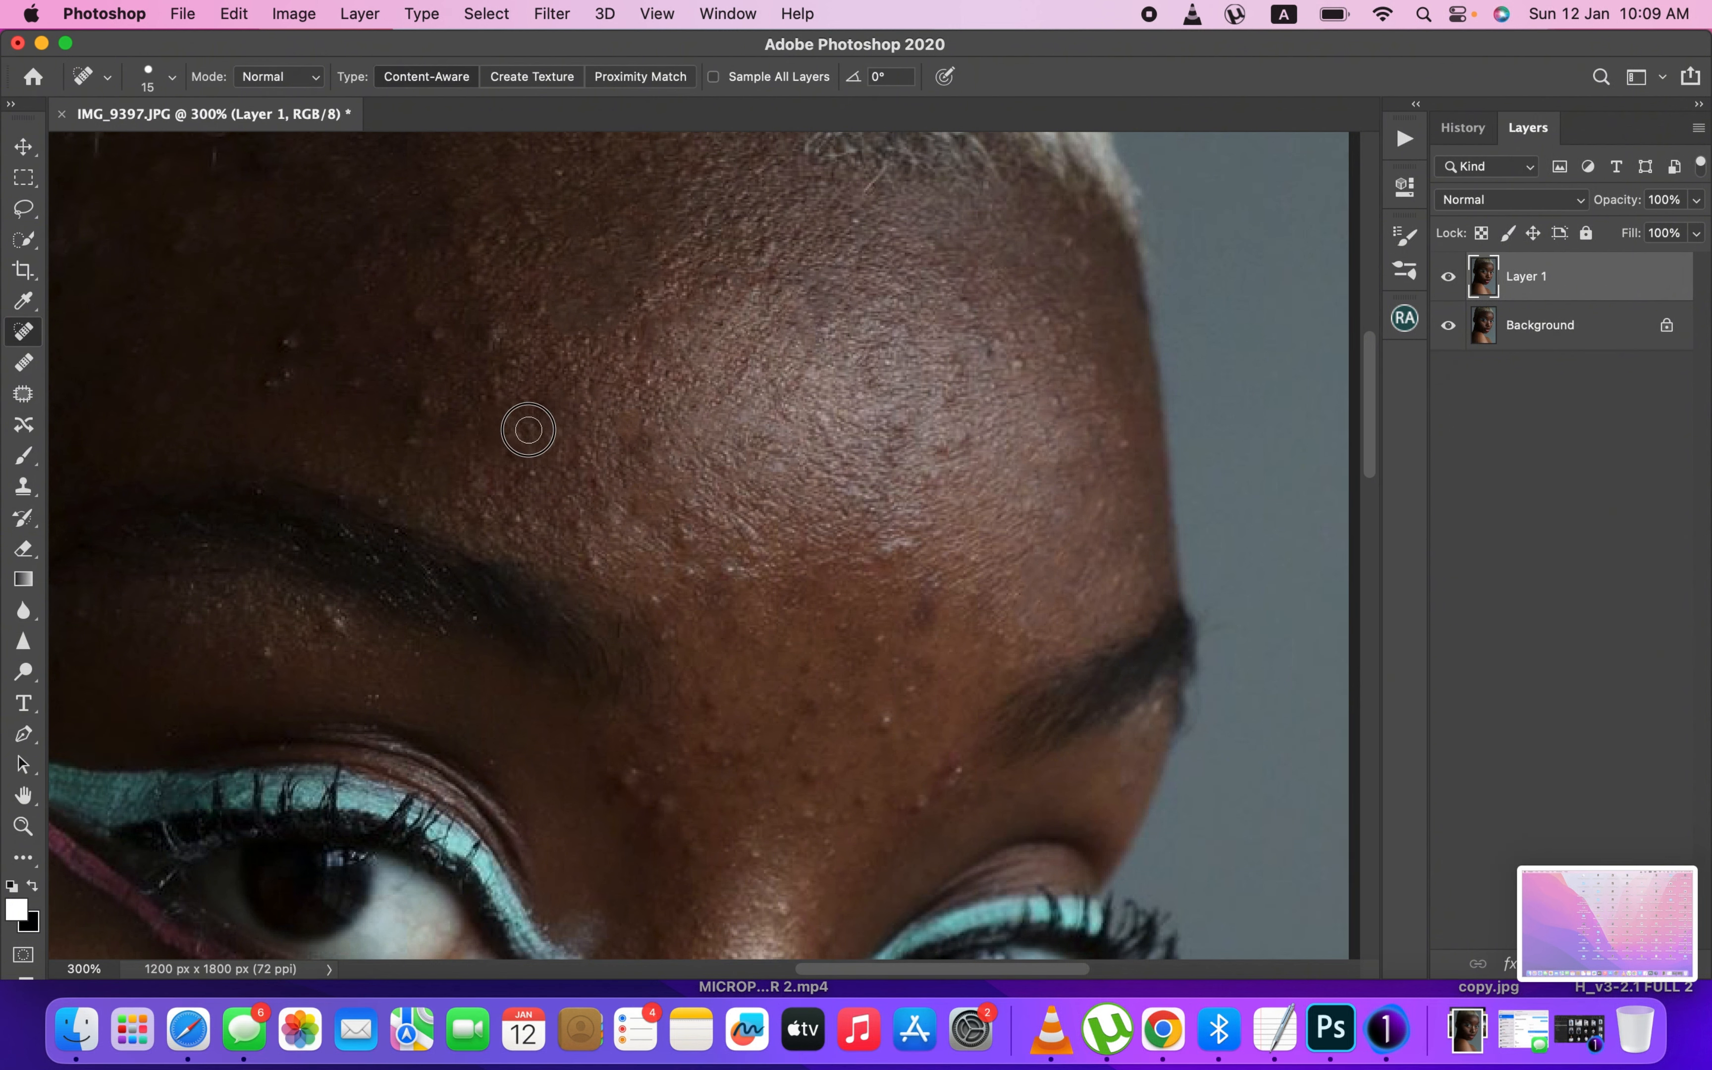
- Clean up the spots across the dark, shadowed side of the forehead with the healing brush at size 20
{"action": "key", "text": "bracketright"}
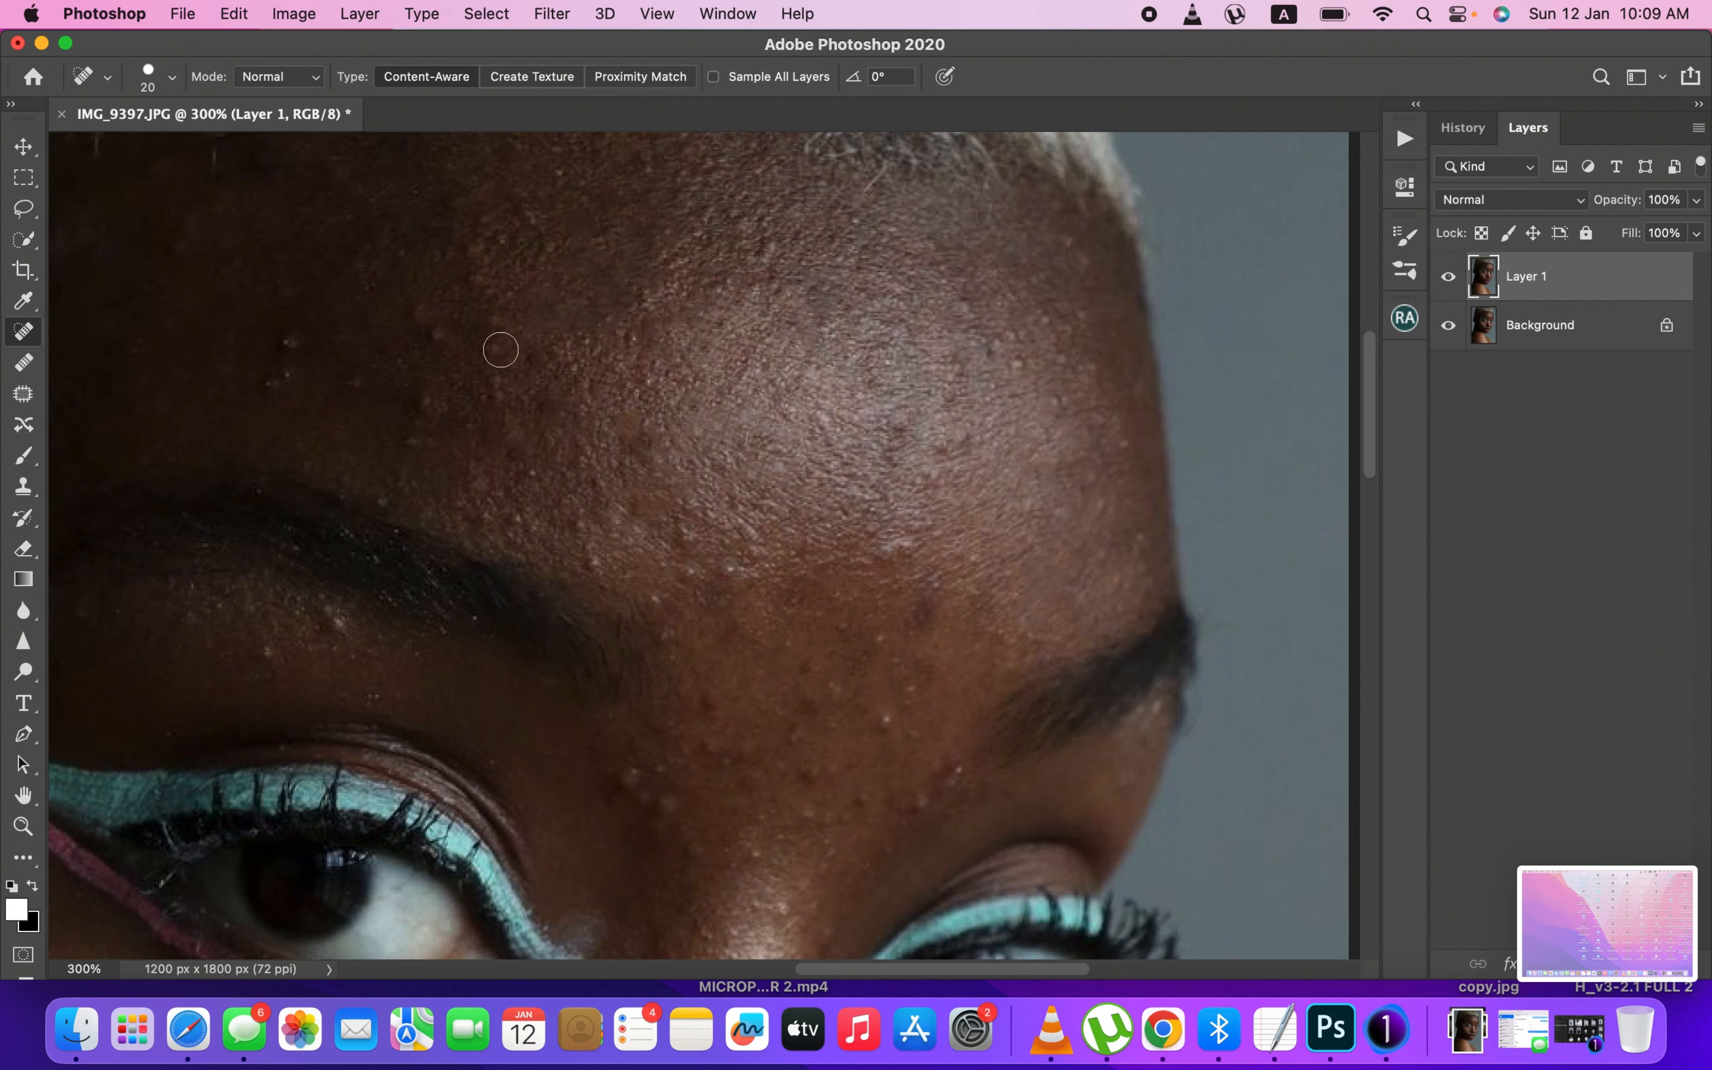
{"action": "left_click_drag", "start_coordinate": [491, 350], "coordinate": [503, 323]}
{"action": "key", "text": "bracketright"}
{"action": "left_click", "coordinate": [434, 353]}
{"action": "left_click", "coordinate": [435, 409]}
{"action": "left_click", "coordinate": [405, 472]}
{"action": "mouse_move", "coordinate": [286, 367]}
{"action": "left_mouse_down"}
{"action": "mouse_move", "coordinate": [304, 338]}
{"action": "mouse_move", "coordinate": [384, 374]}
{"action": "left_mouse_up"}
{"action": "left_click", "coordinate": [427, 342]}
{"action": "left_click", "coordinate": [493, 327]}
{"action": "left_click", "coordinate": [479, 288]}
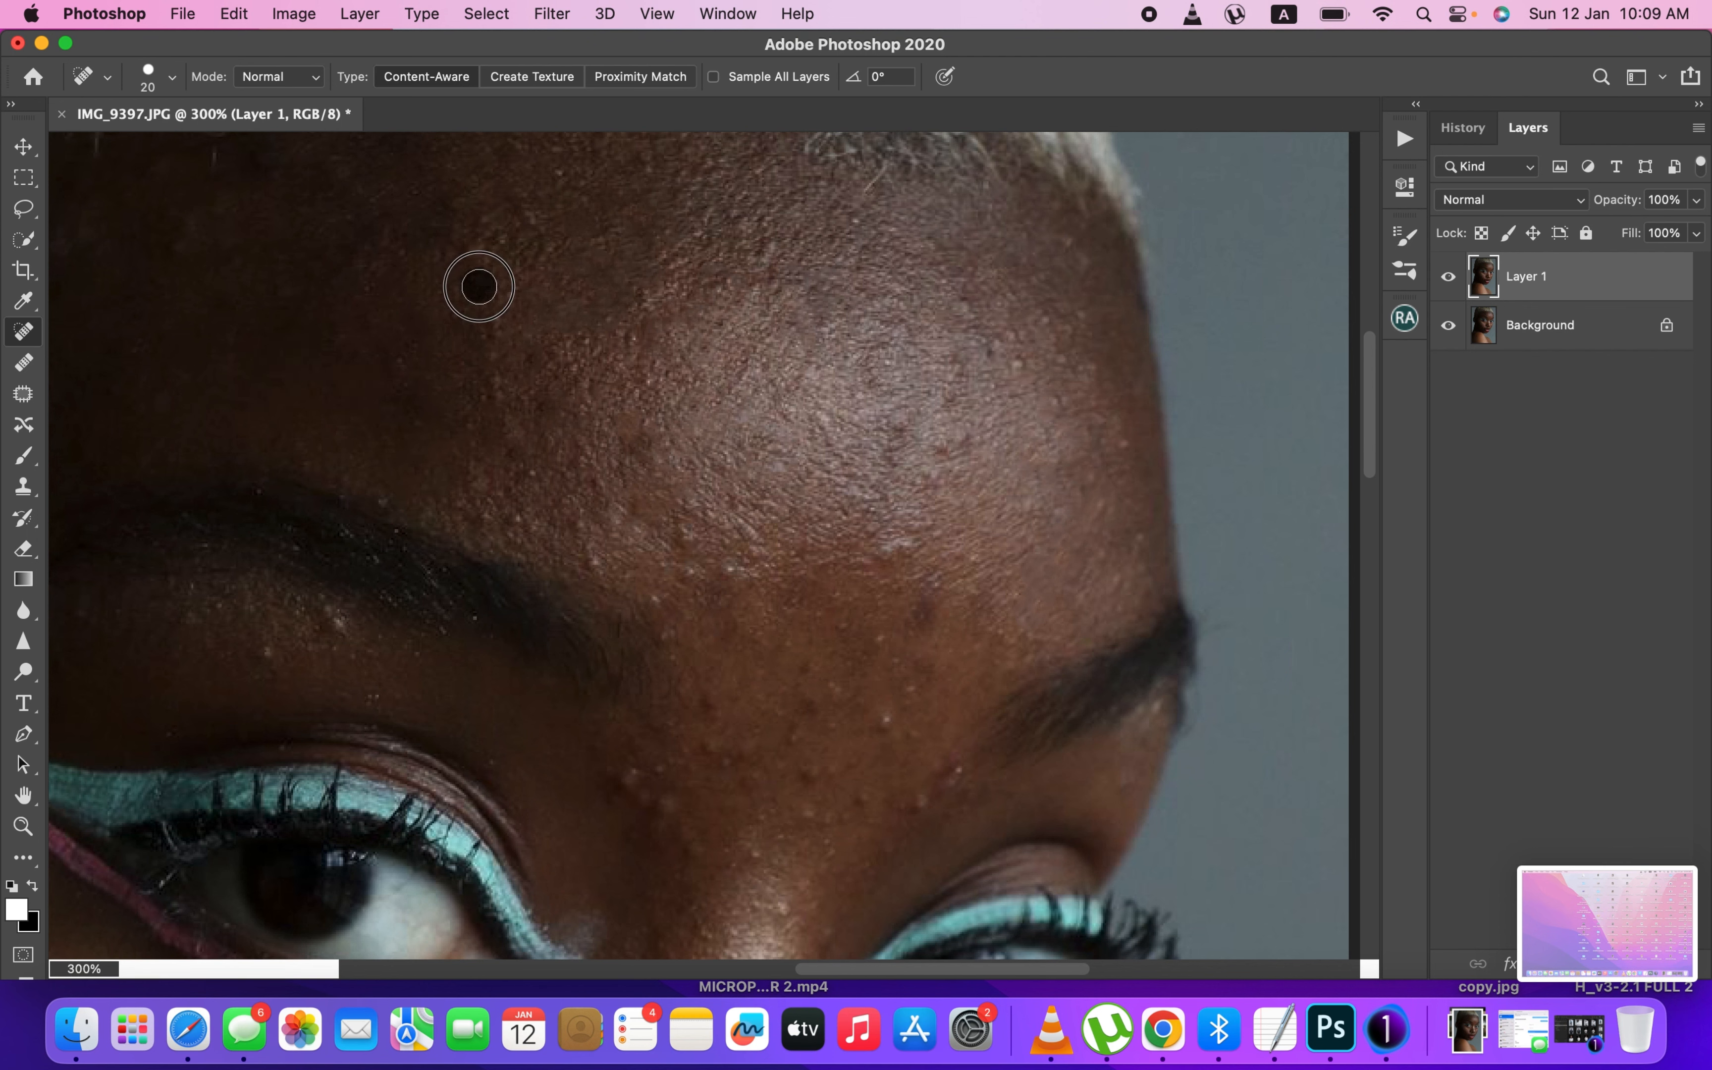
{"action": "left_click", "coordinate": [476, 252]}
- Heal the small bumps along the lower edge of the forehead highlight, above the brows, with the brush at size 15
{"action": "key", "text": "bracketleft"}
{"action": "left_click", "coordinate": [726, 568]}
{"action": "left_click", "coordinate": [684, 534]}
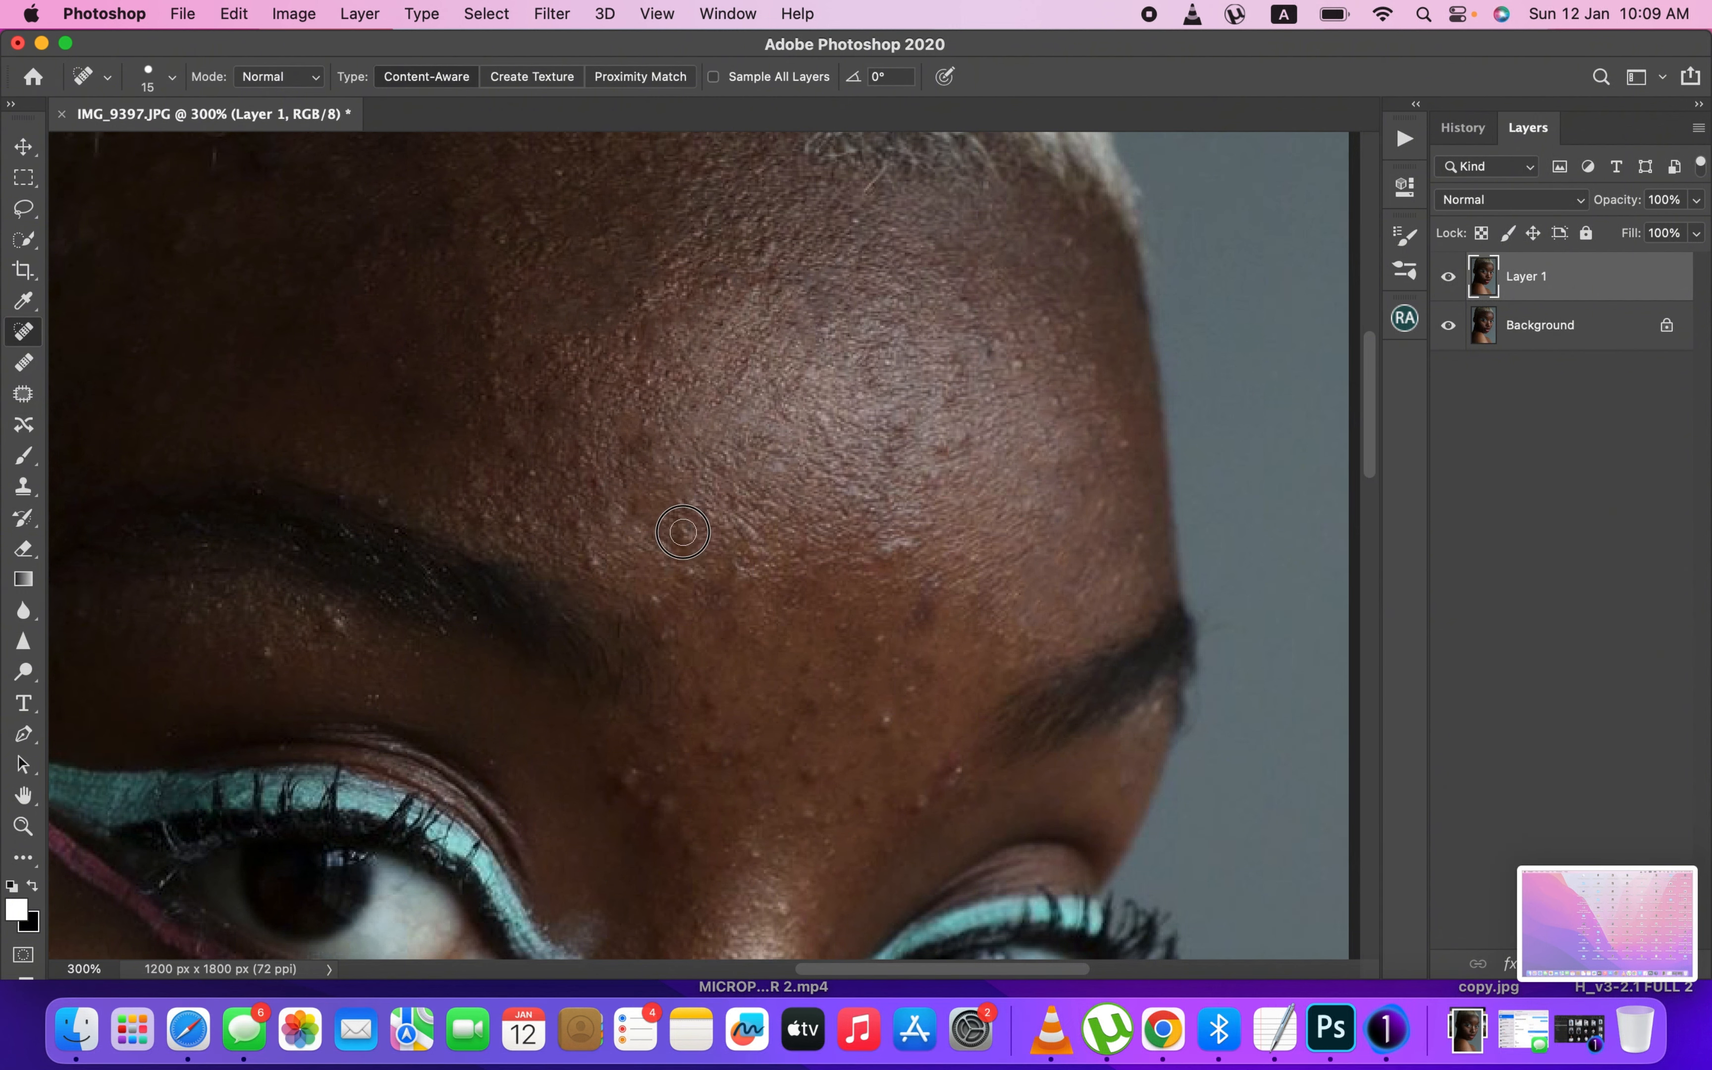
{"action": "left_click", "coordinate": [684, 570]}
{"action": "left_click_drag", "start_coordinate": [901, 550], "coordinate": [871, 556]}
{"action": "left_click_drag", "start_coordinate": [906, 553], "coordinate": [922, 543]}
- Heal the small spots in the middle of the bright forehead highlight and just toward its far side
{"action": "left_click_drag", "start_coordinate": [942, 478], "coordinate": [931, 472]}
{"action": "left_click", "coordinate": [941, 454]}
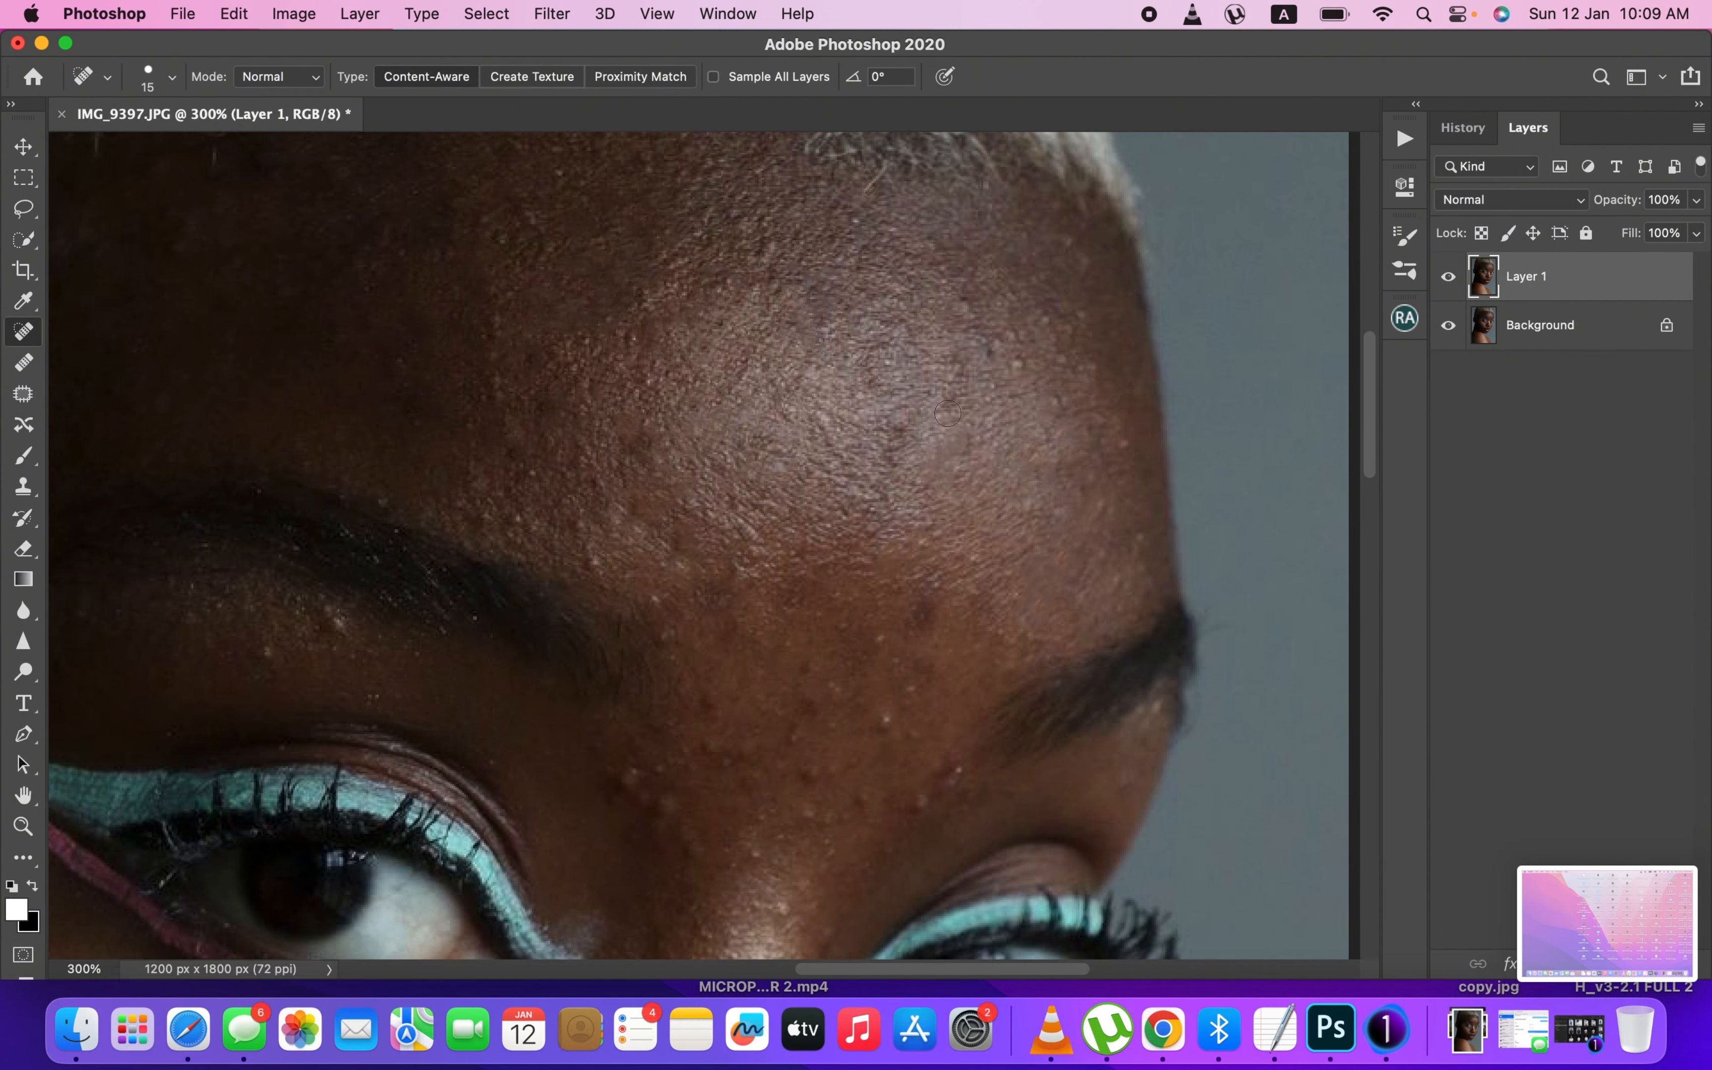
{"action": "left_click", "coordinate": [951, 368]}
{"action": "left_click", "coordinate": [996, 357]}
{"action": "left_click", "coordinate": [1016, 364]}
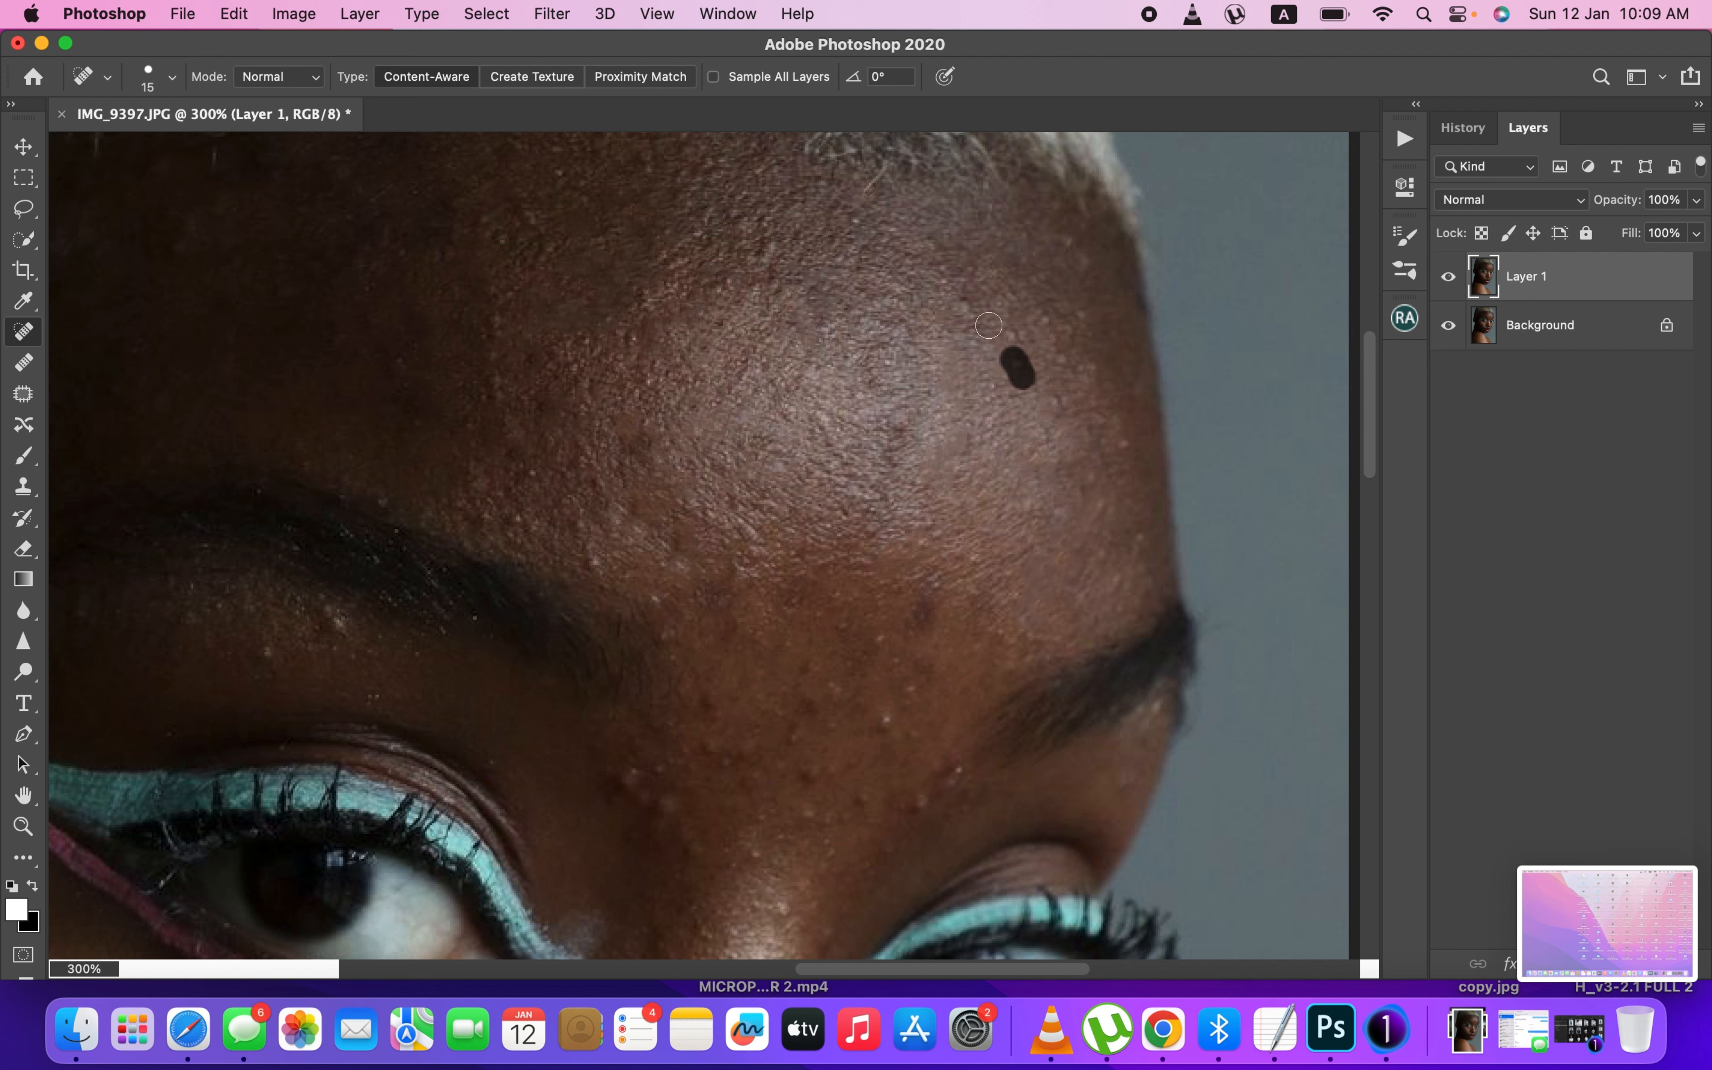
- Remove the remaining spots along the far side of the forehead, from the hairline down toward the temple edge
{"action": "mouse_move", "coordinate": [965, 296]}
{"action": "left_mouse_down"}
{"action": "mouse_move", "coordinate": [975, 317]}
{"action": "mouse_move", "coordinate": [1092, 318]}
{"action": "left_mouse_up"}
{"action": "left_click", "coordinate": [1015, 339]}
{"action": "left_click_drag", "start_coordinate": [1121, 426], "coordinate": [1101, 413]}
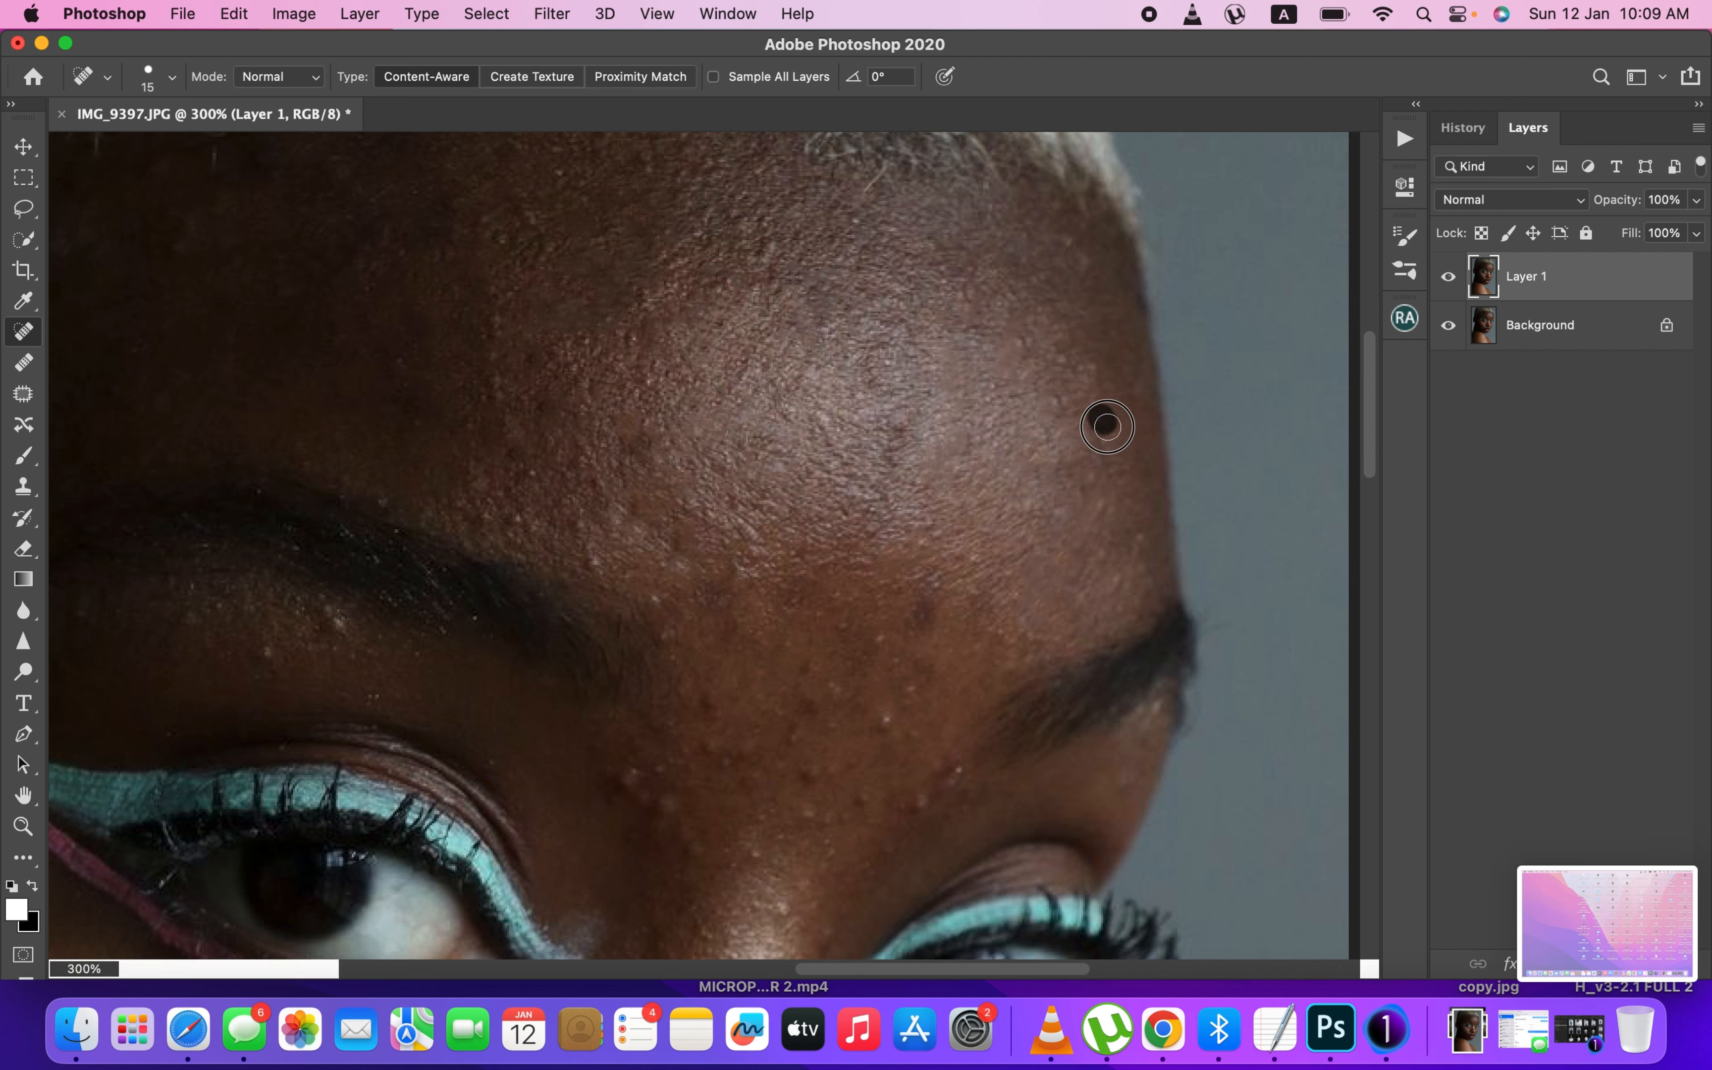
{"action": "left_click_drag", "start_coordinate": [1062, 221], "coordinate": [1073, 239]}
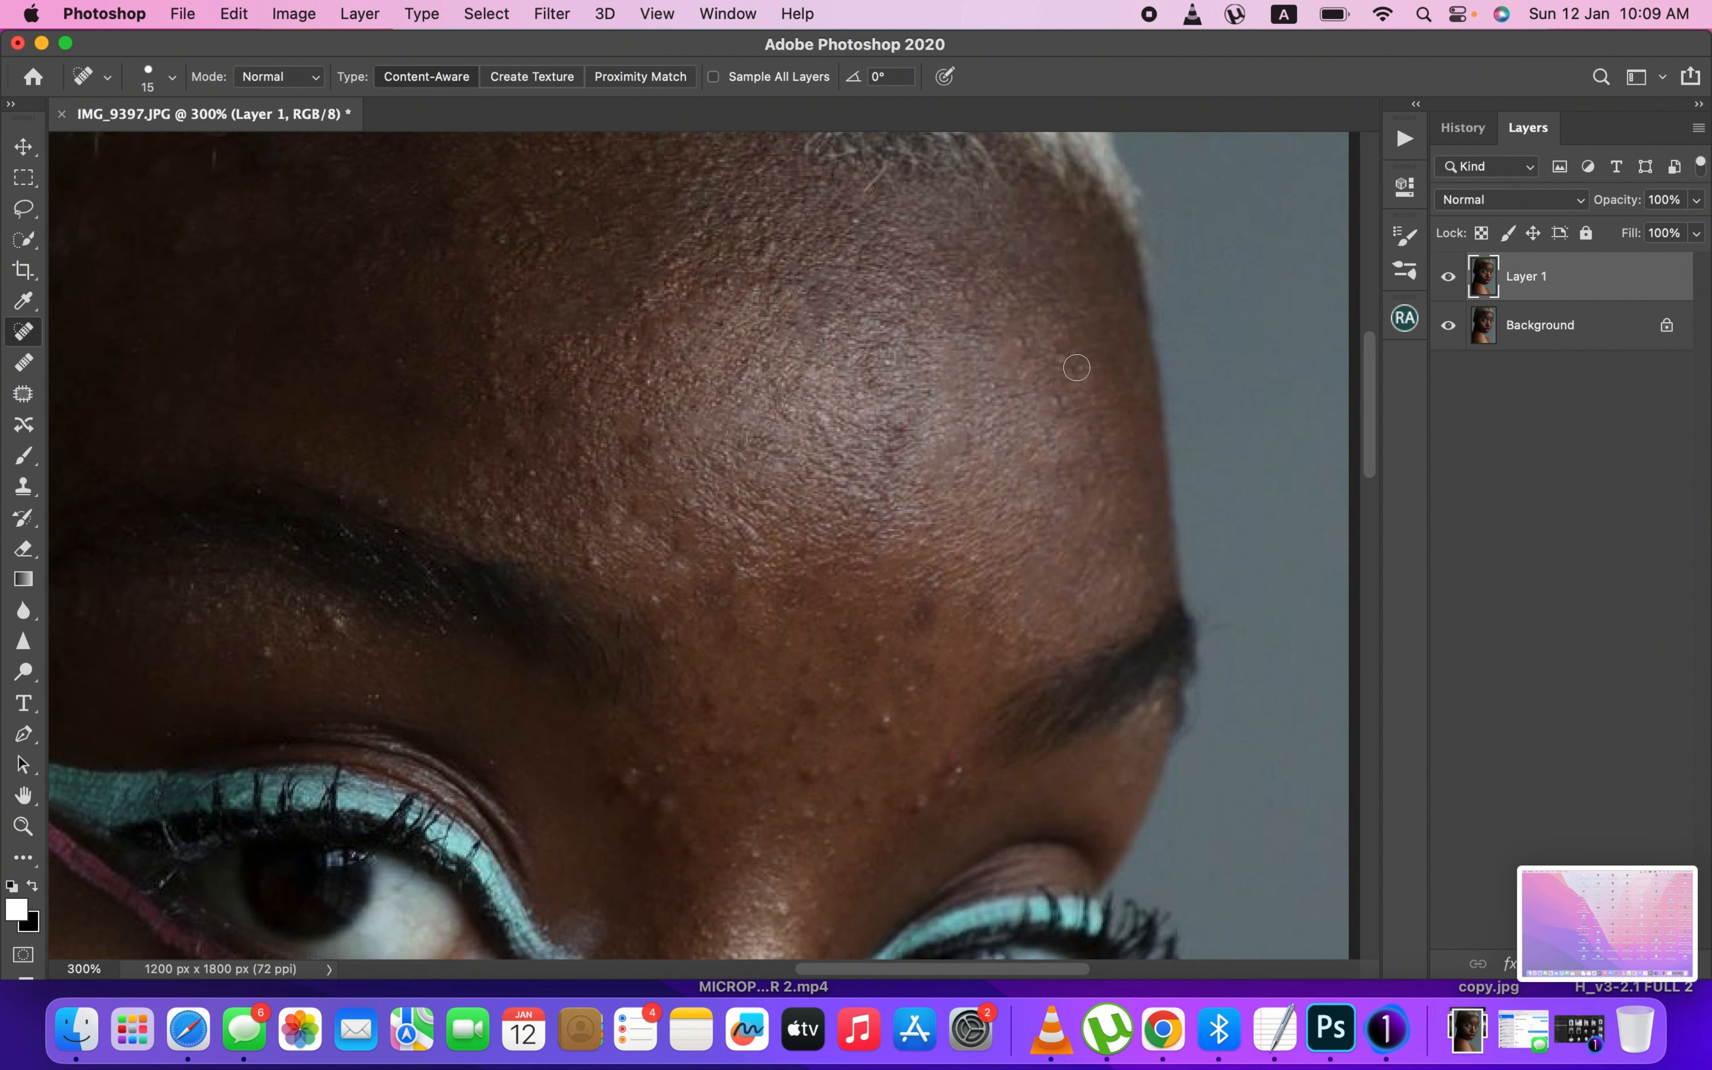
- Heal the dark and raised spots on the skin between the two eyebrows
{"action": "mouse_move", "coordinate": [923, 681]}
{"action": "left_mouse_down"}
{"action": "mouse_move", "coordinate": [920, 700]}
{"action": "mouse_move", "coordinate": [889, 631]}
{"action": "mouse_move", "coordinate": [888, 733]}
{"action": "mouse_move", "coordinate": [906, 750]}
{"action": "mouse_move", "coordinate": [998, 535]}
{"action": "mouse_move", "coordinate": [980, 578]}
{"action": "mouse_move", "coordinate": [916, 601]}
{"action": "mouse_move", "coordinate": [991, 549]}
{"action": "left_mouse_up"}
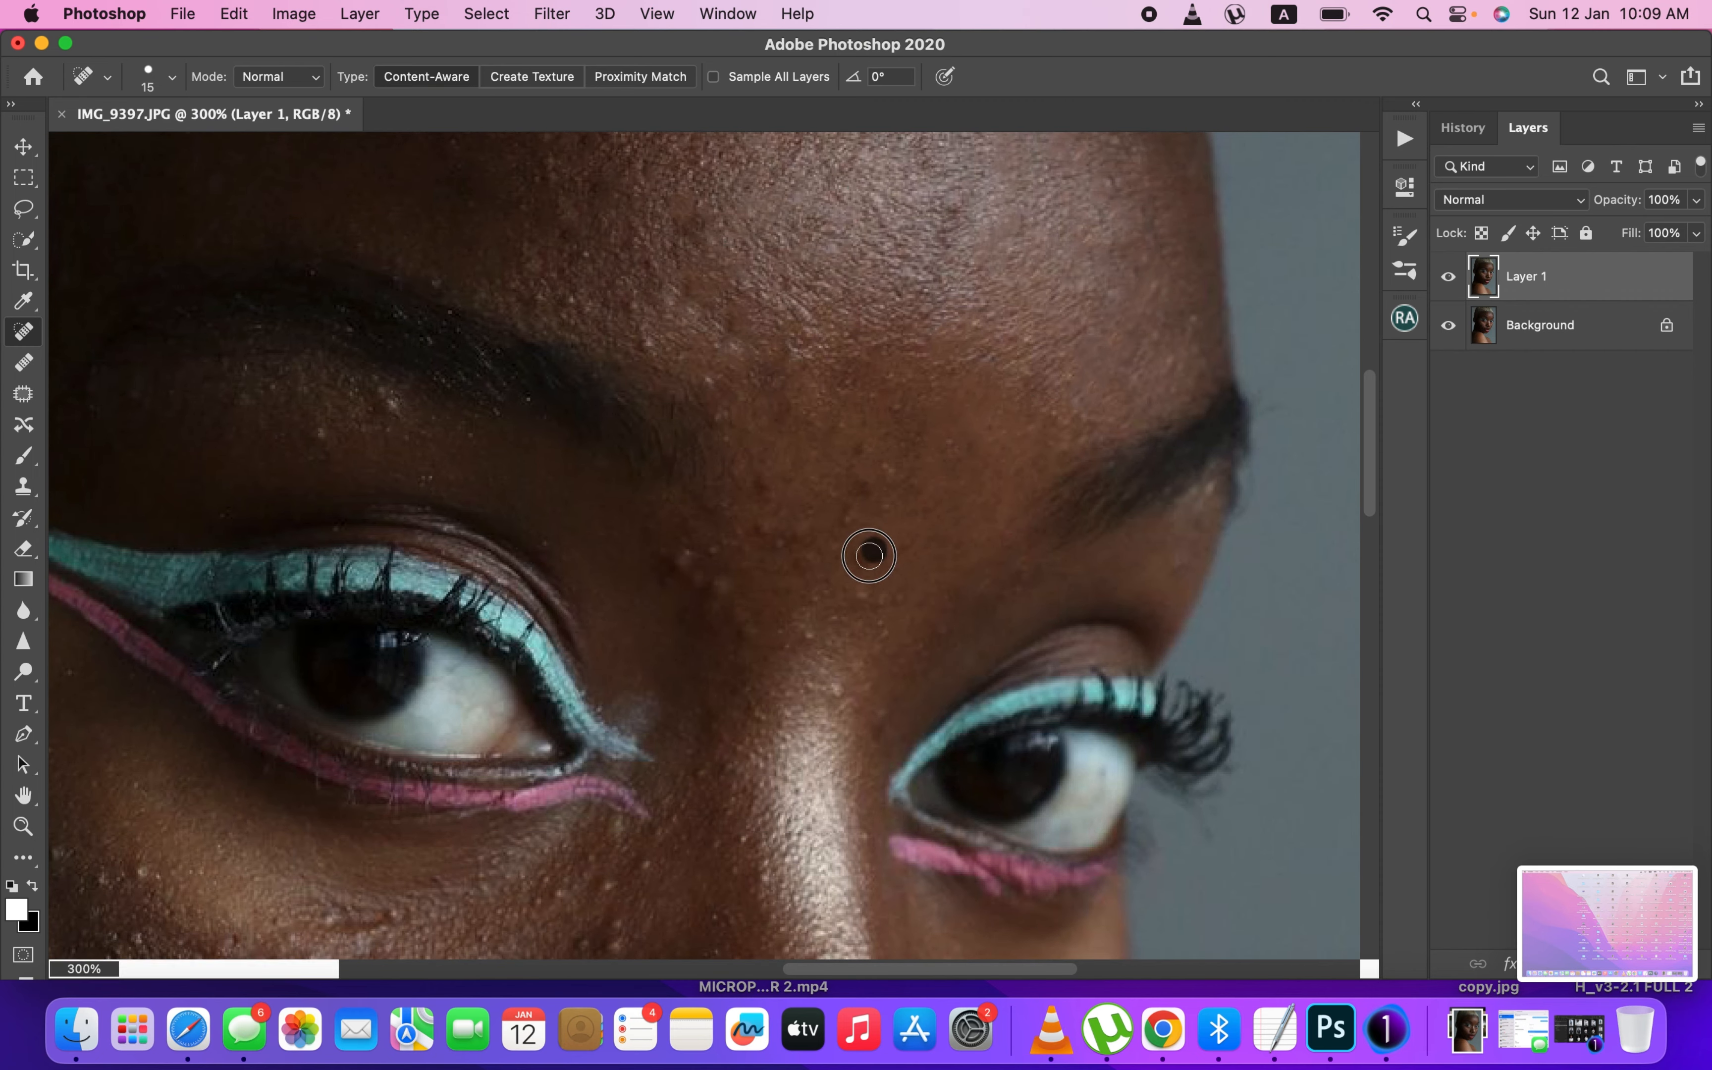
{"action": "left_click_drag", "start_coordinate": [878, 553], "coordinate": [890, 543]}
{"action": "left_click", "coordinate": [882, 468]}
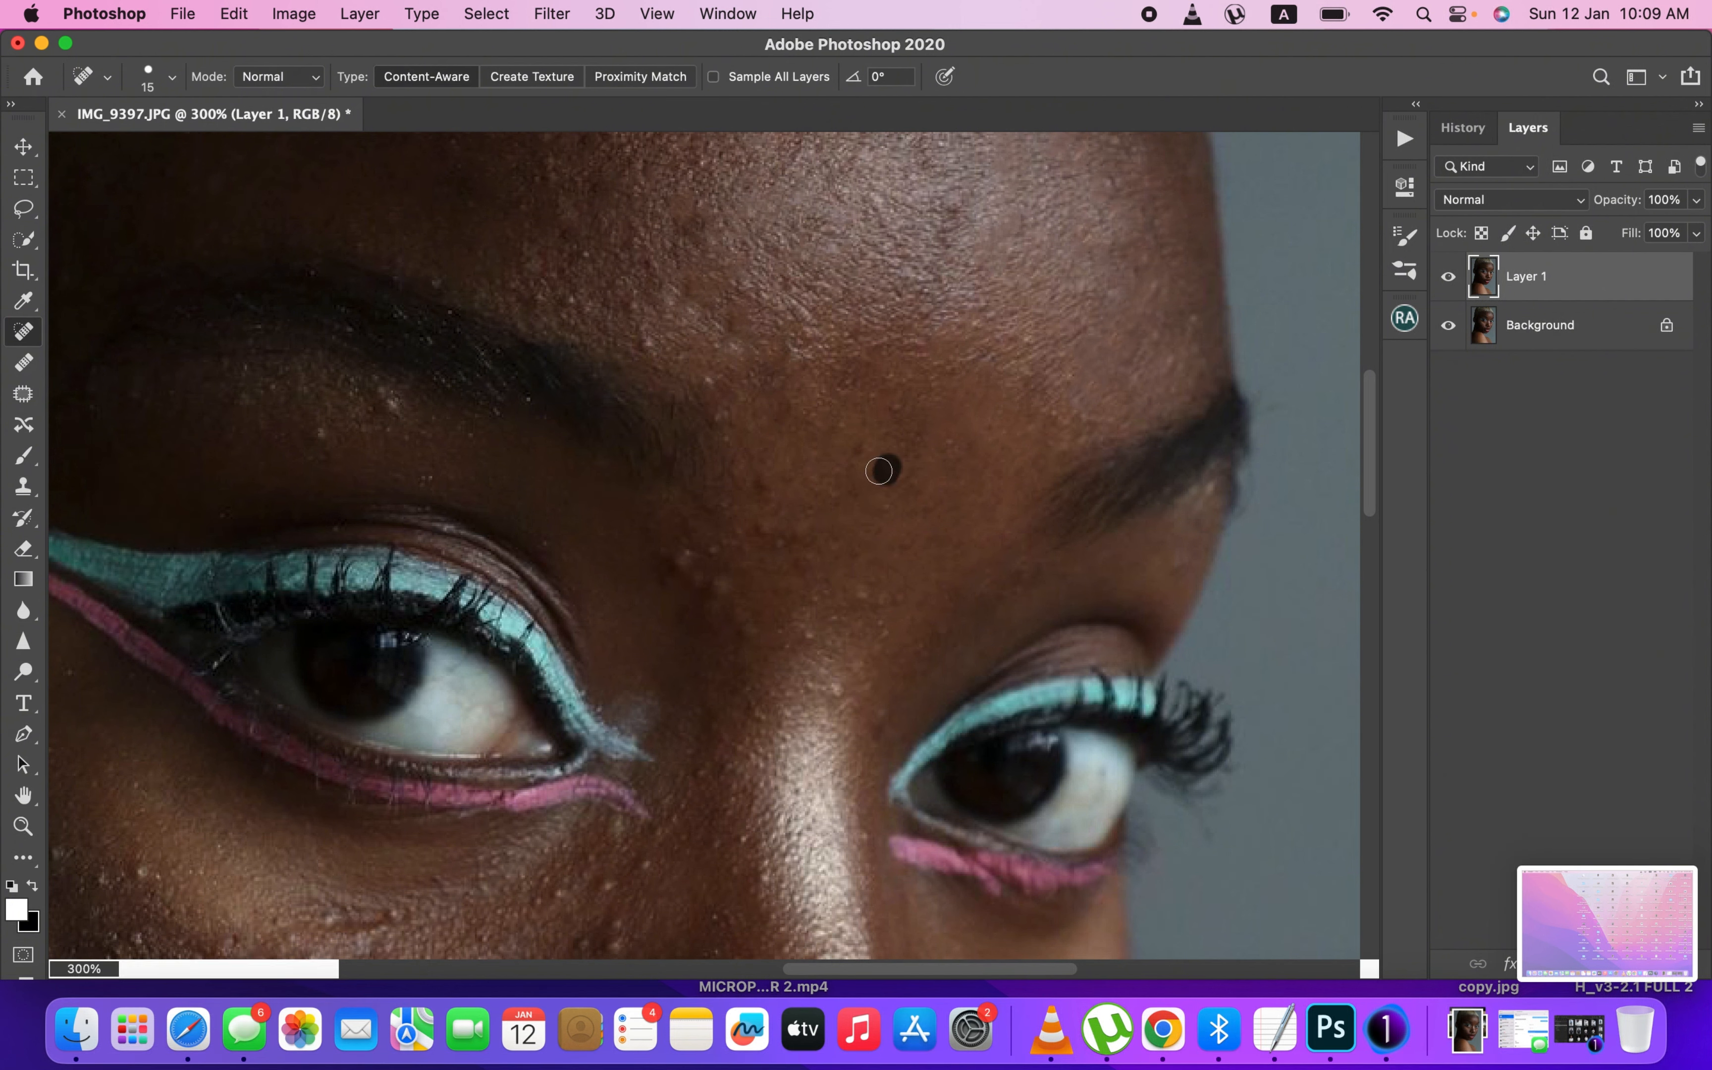
{"action": "left_click", "coordinate": [866, 447]}
{"action": "left_click_drag", "start_coordinate": [665, 558], "coordinate": [704, 590]}
{"action": "left_click", "coordinate": [712, 551]}
{"action": "left_click", "coordinate": [694, 554]}
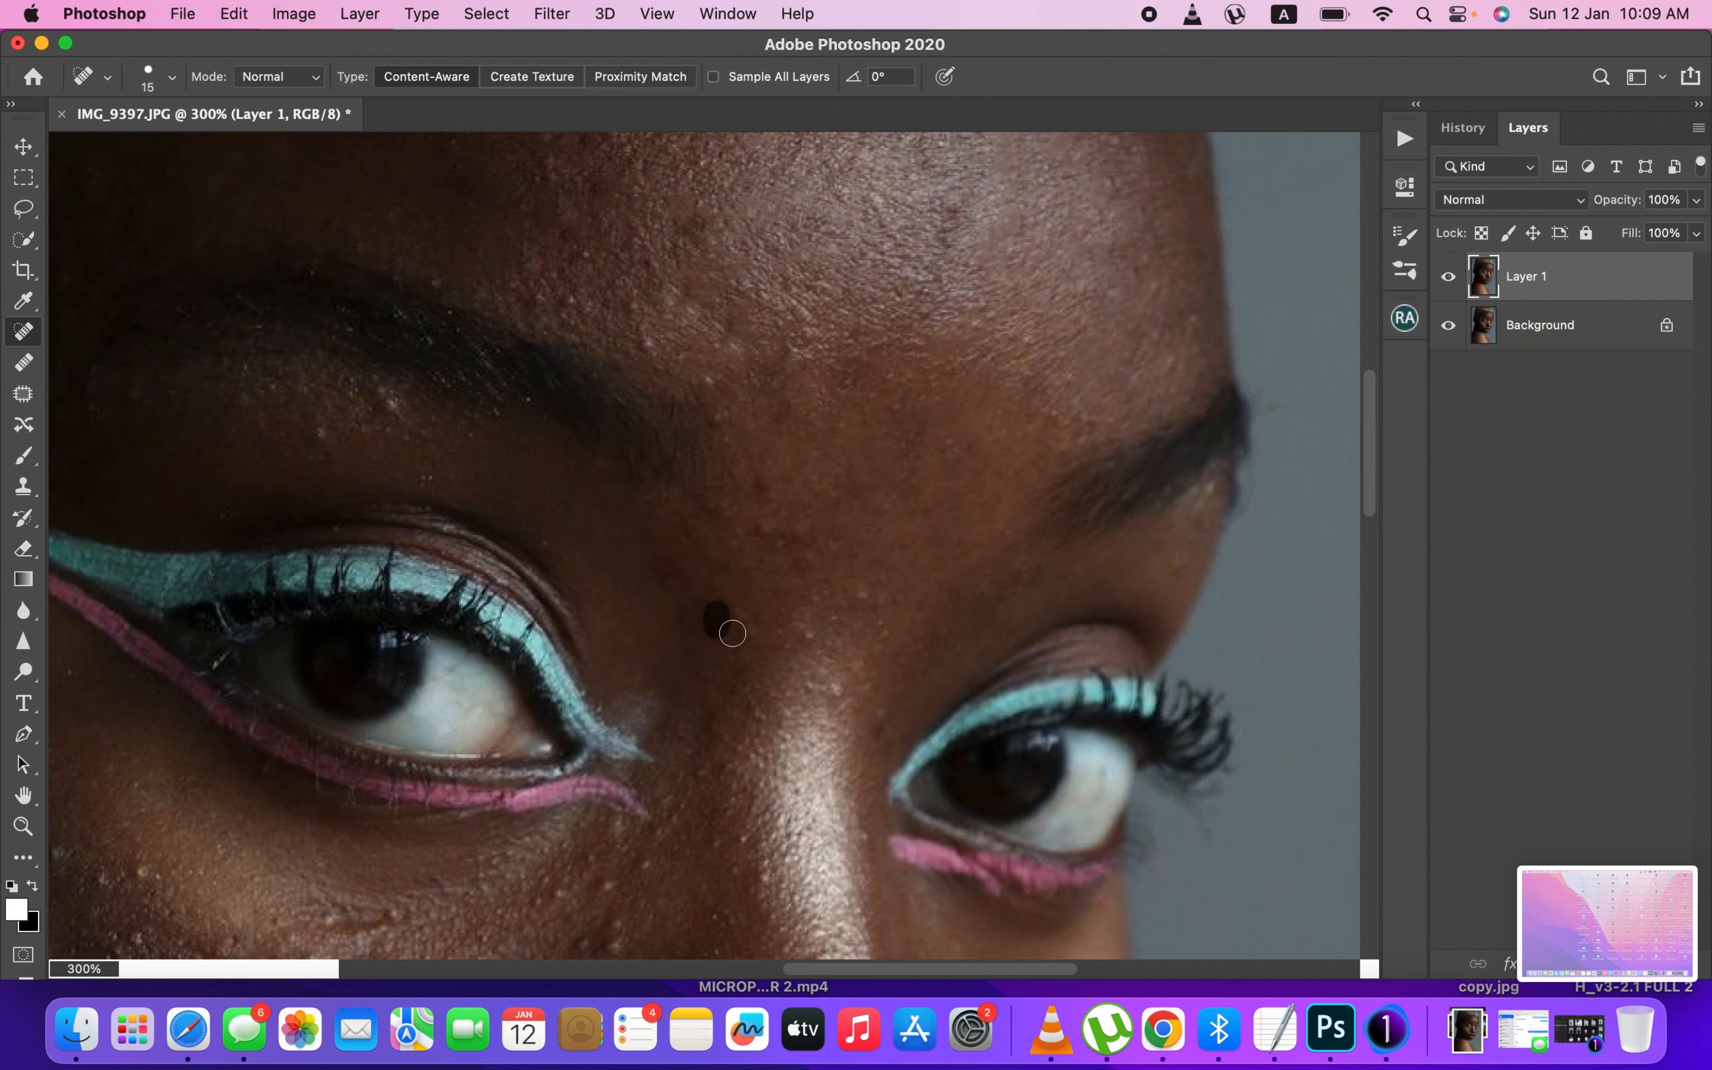
- Clean up the bumps just below the near eyebrow and the spots on the upper bridge of the nose
{"action": "left_click", "coordinate": [364, 402]}
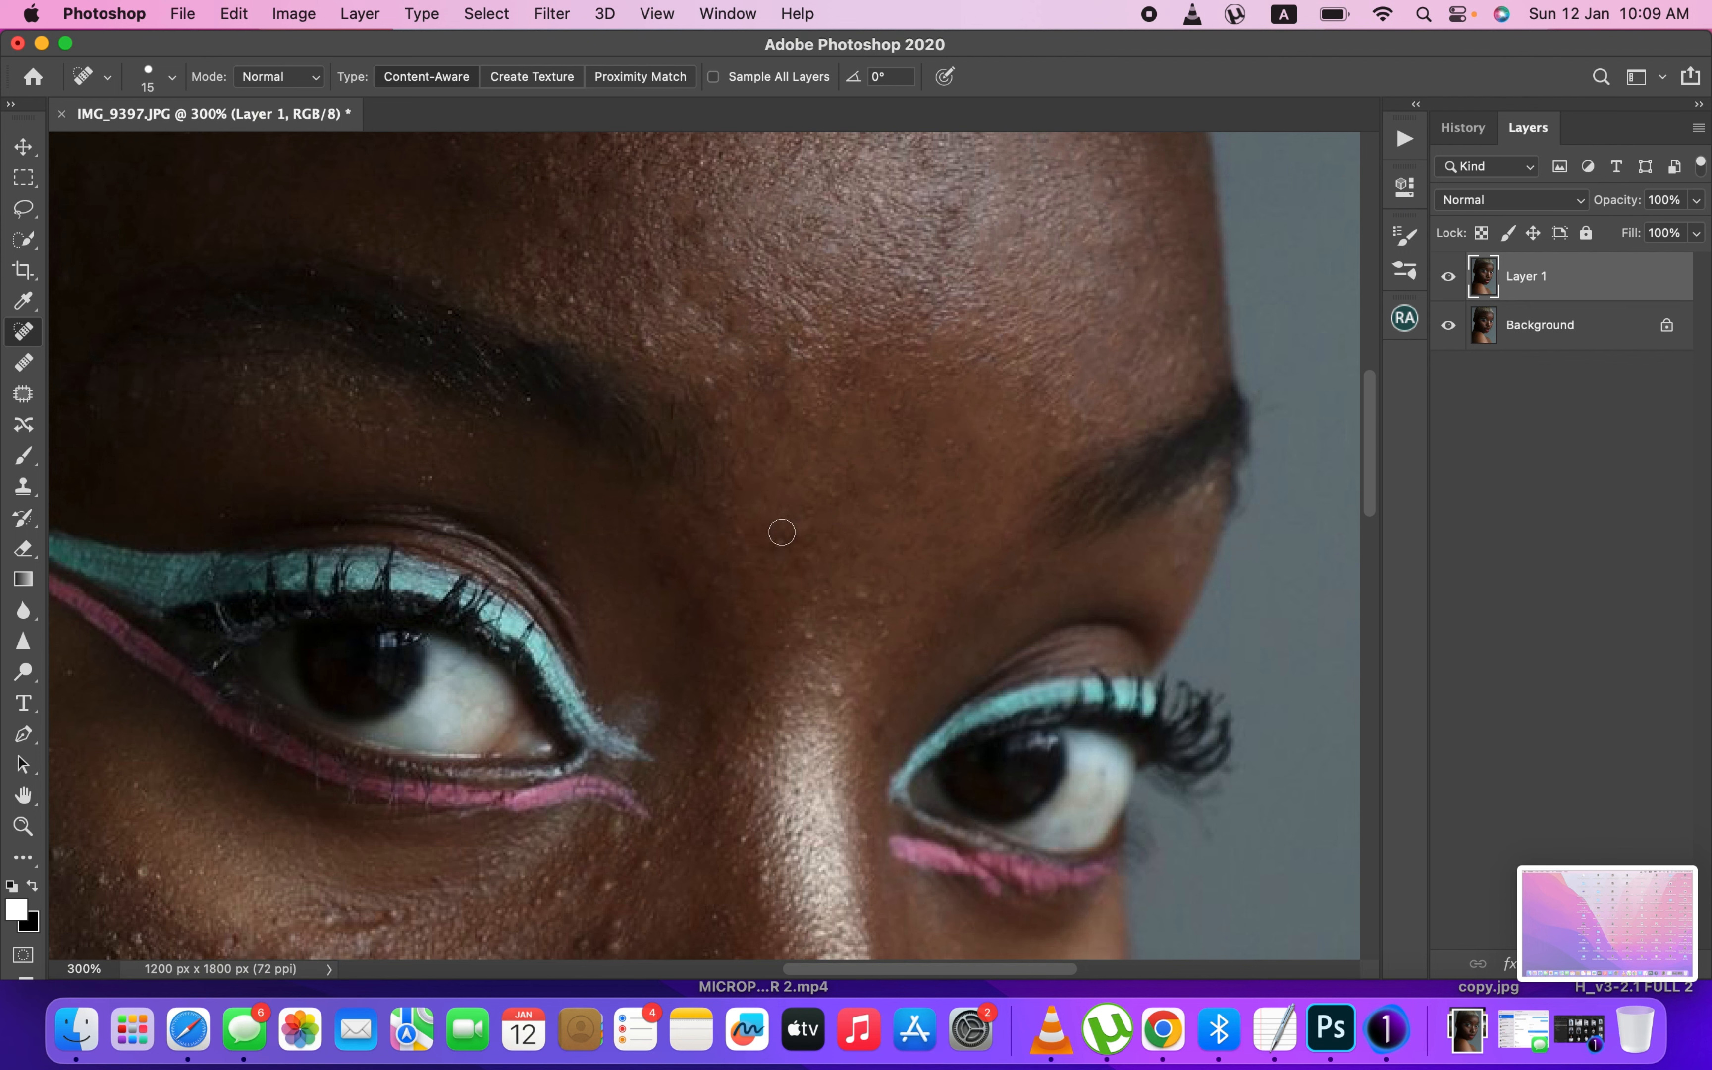
{"action": "left_click", "coordinate": [802, 561]}
{"action": "left_click_drag", "start_coordinate": [833, 674], "coordinate": [840, 717]}
{"action": "left_click", "coordinate": [909, 603]}
- Heal the spots on the dark side of the forehead directly below the hairline
{"action": "left_click_drag", "start_coordinate": [642, 402], "coordinate": [719, 604]}
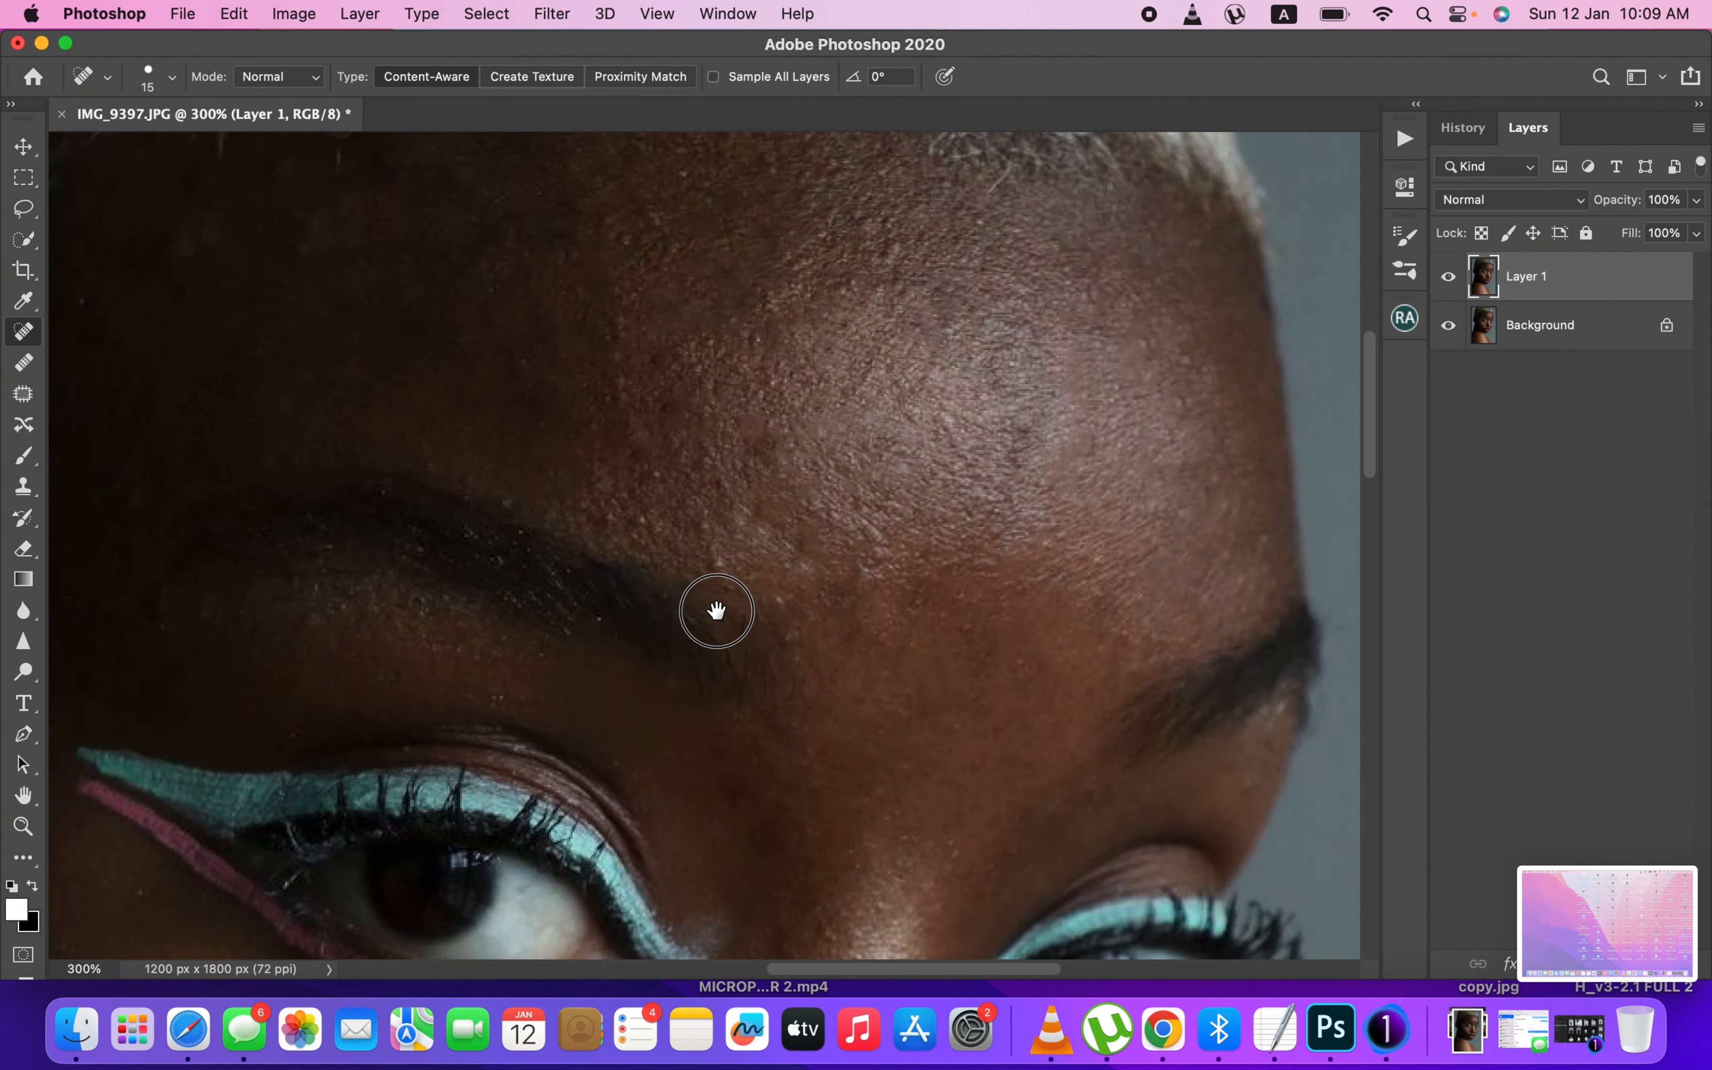
{"action": "left_click", "coordinate": [649, 556]}
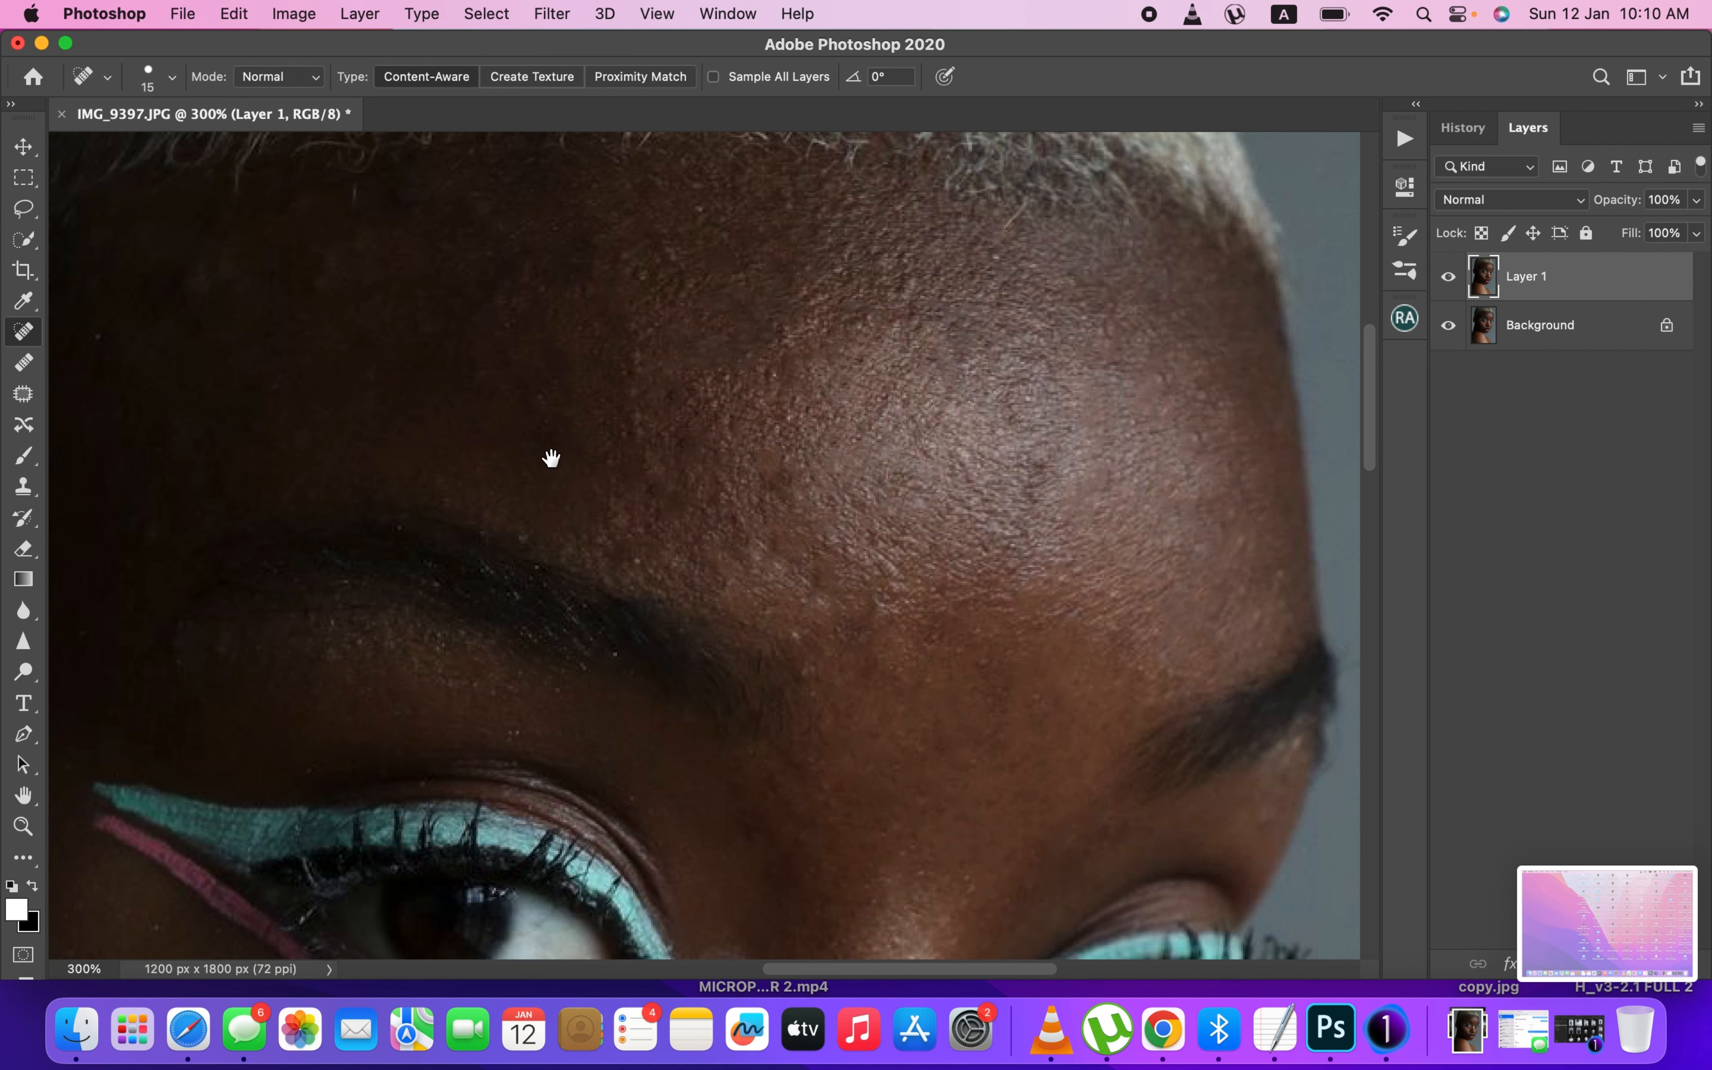
{"action": "left_click_drag", "start_coordinate": [554, 462], "coordinate": [835, 610]}
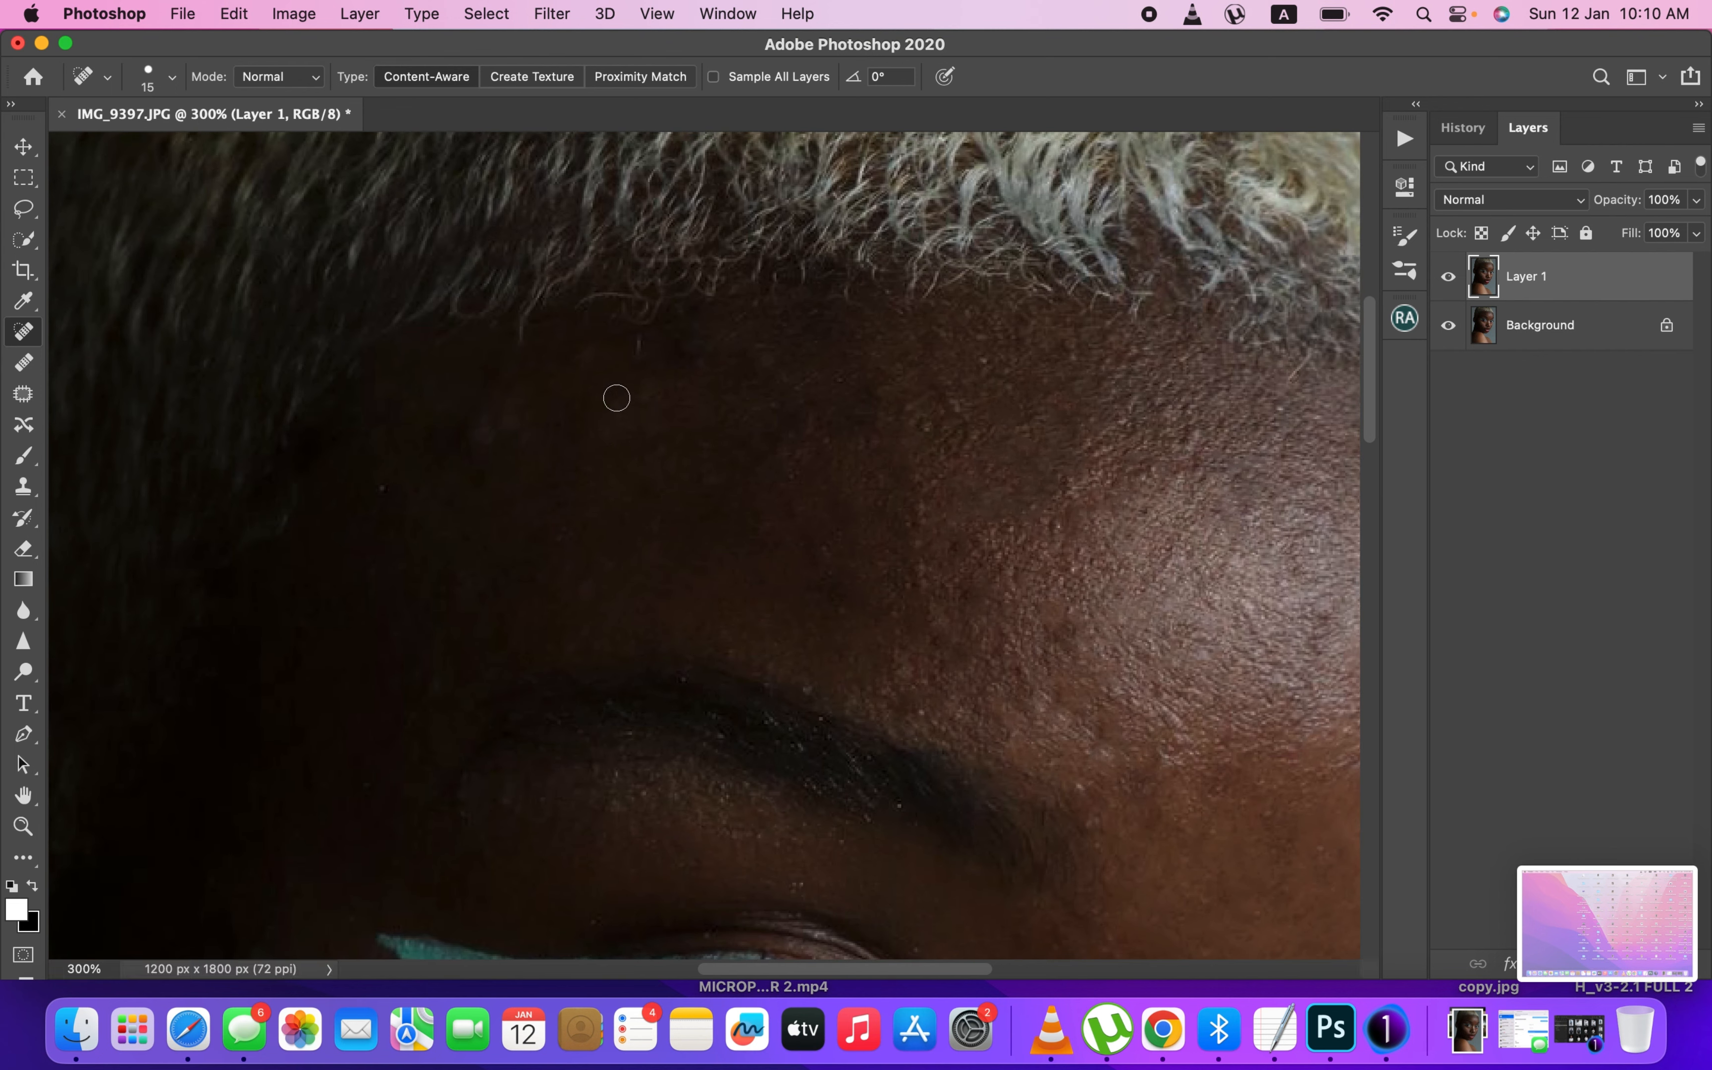
{"action": "left_click", "coordinate": [615, 401]}
{"action": "left_click", "coordinate": [634, 406]}
{"action": "left_click_drag", "start_coordinate": [594, 352], "coordinate": [566, 374]}
{"action": "left_click", "coordinate": [469, 448]}
{"action": "left_click", "coordinate": [514, 401]}
{"action": "left_click", "coordinate": [756, 363]}
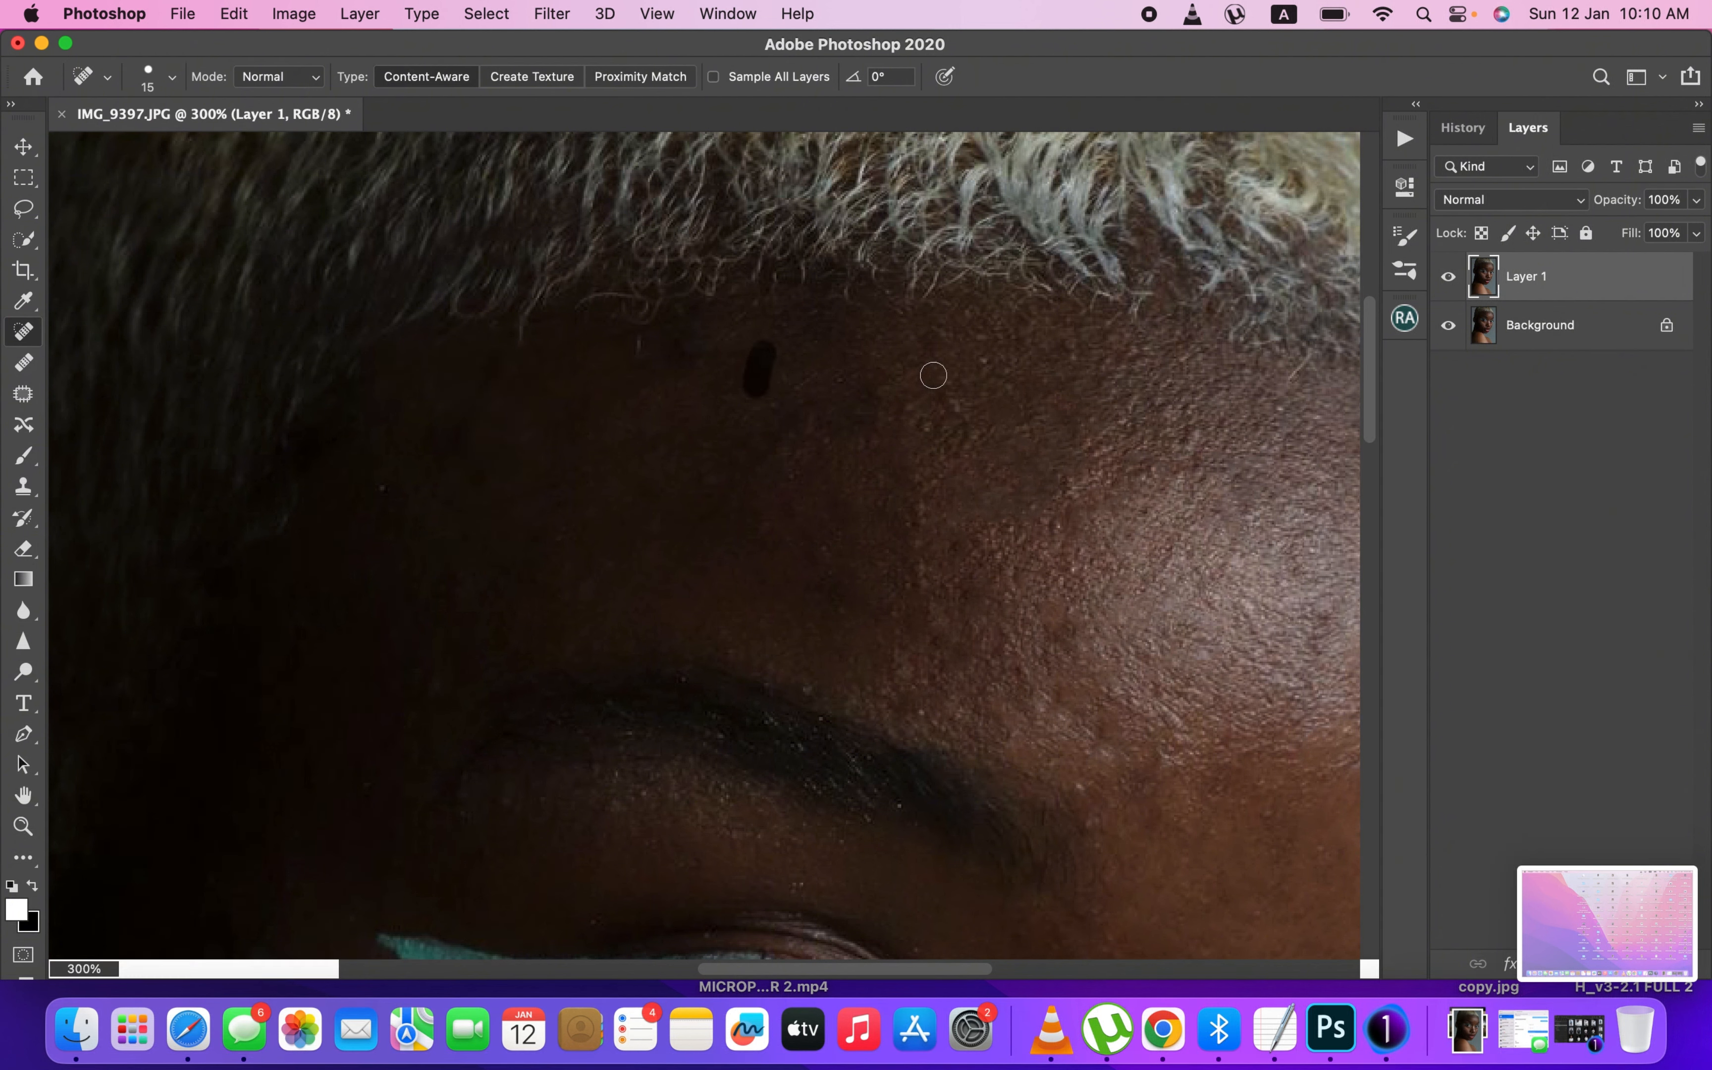
- Remove the spots where the forehead shadow meets the highlight and in the shaded area above the near eyebrow
{"action": "left_click", "coordinate": [952, 393]}
{"action": "left_click", "coordinate": [921, 402]}
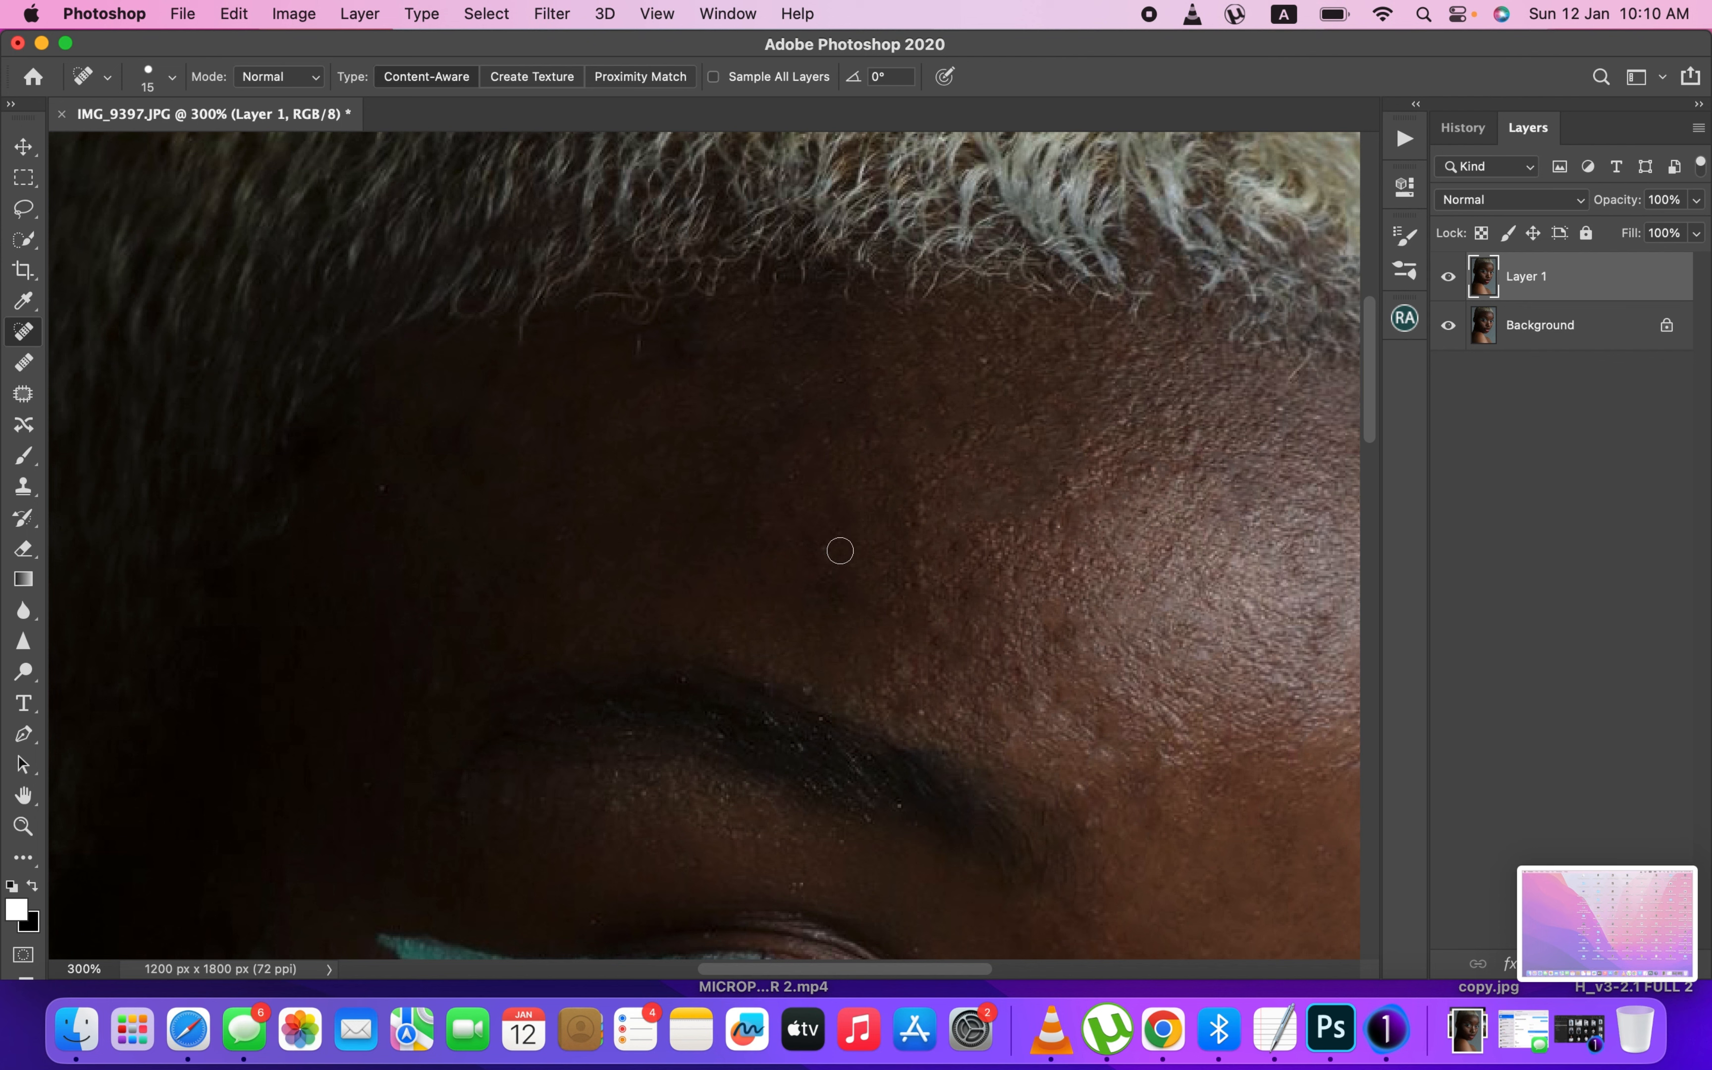
{"action": "left_click_drag", "start_coordinate": [739, 546], "coordinate": [736, 544]}
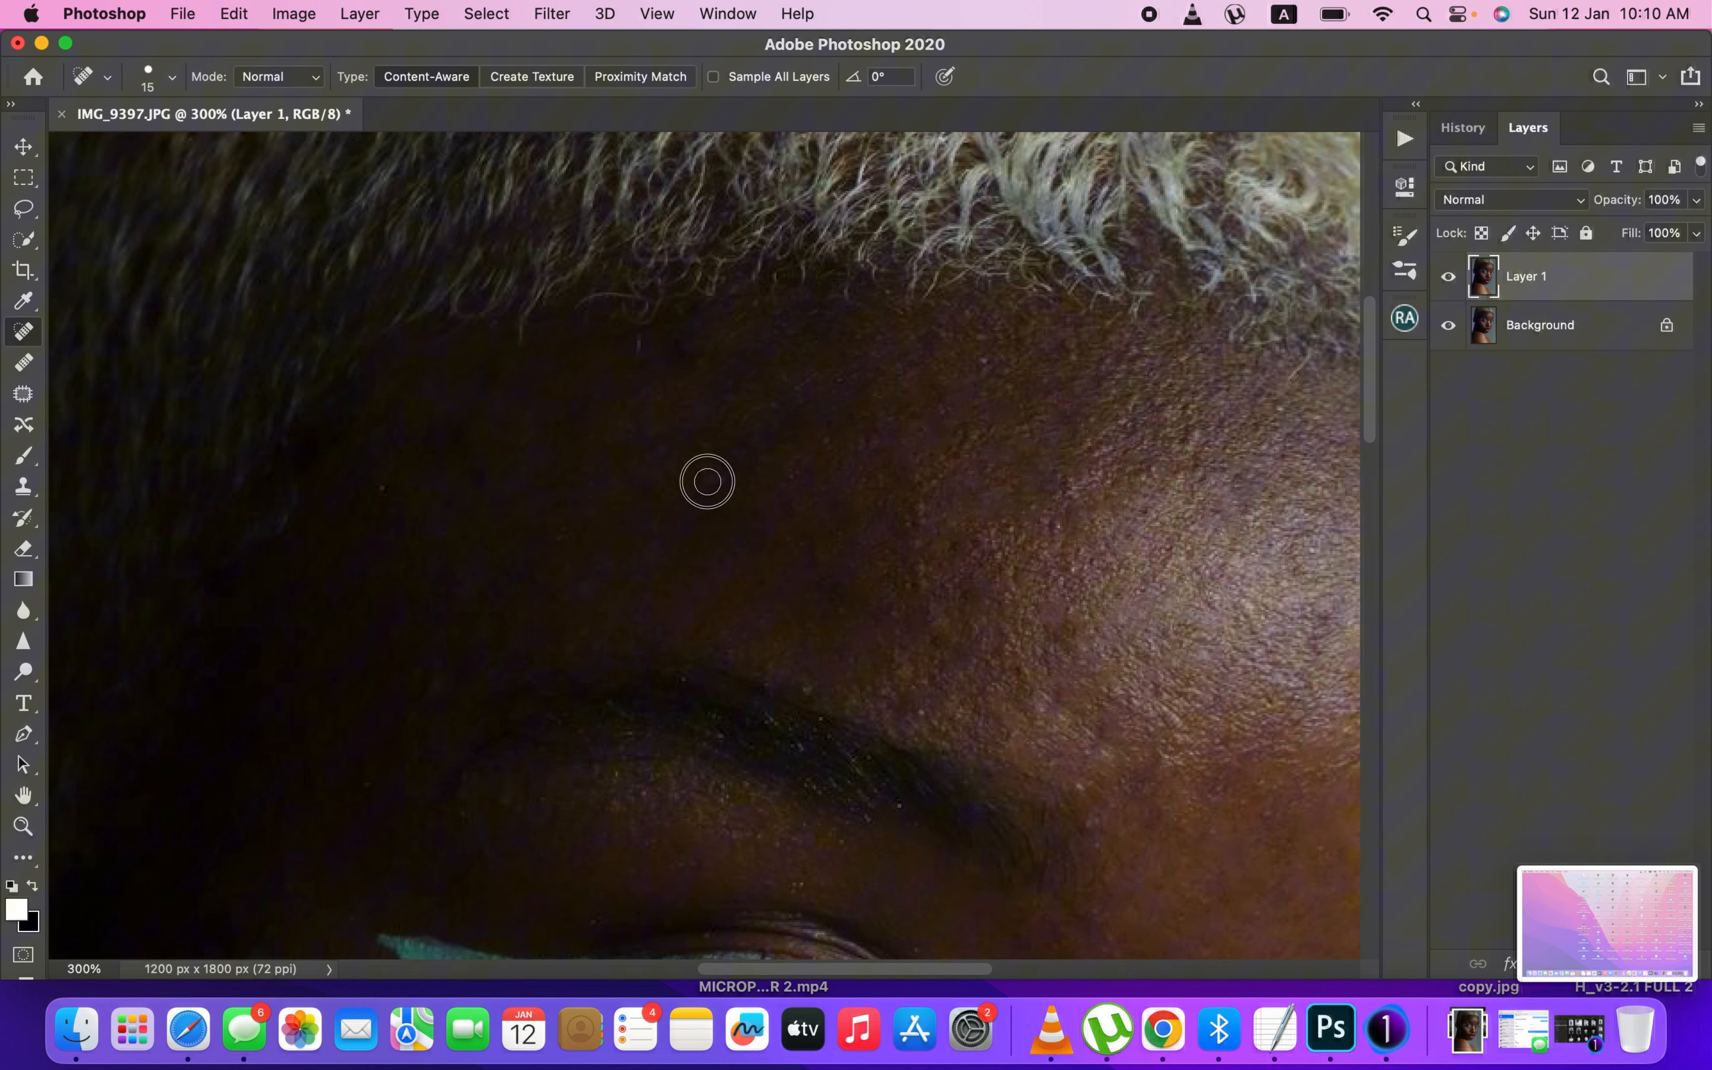
{"action": "left_click", "coordinate": [566, 596]}
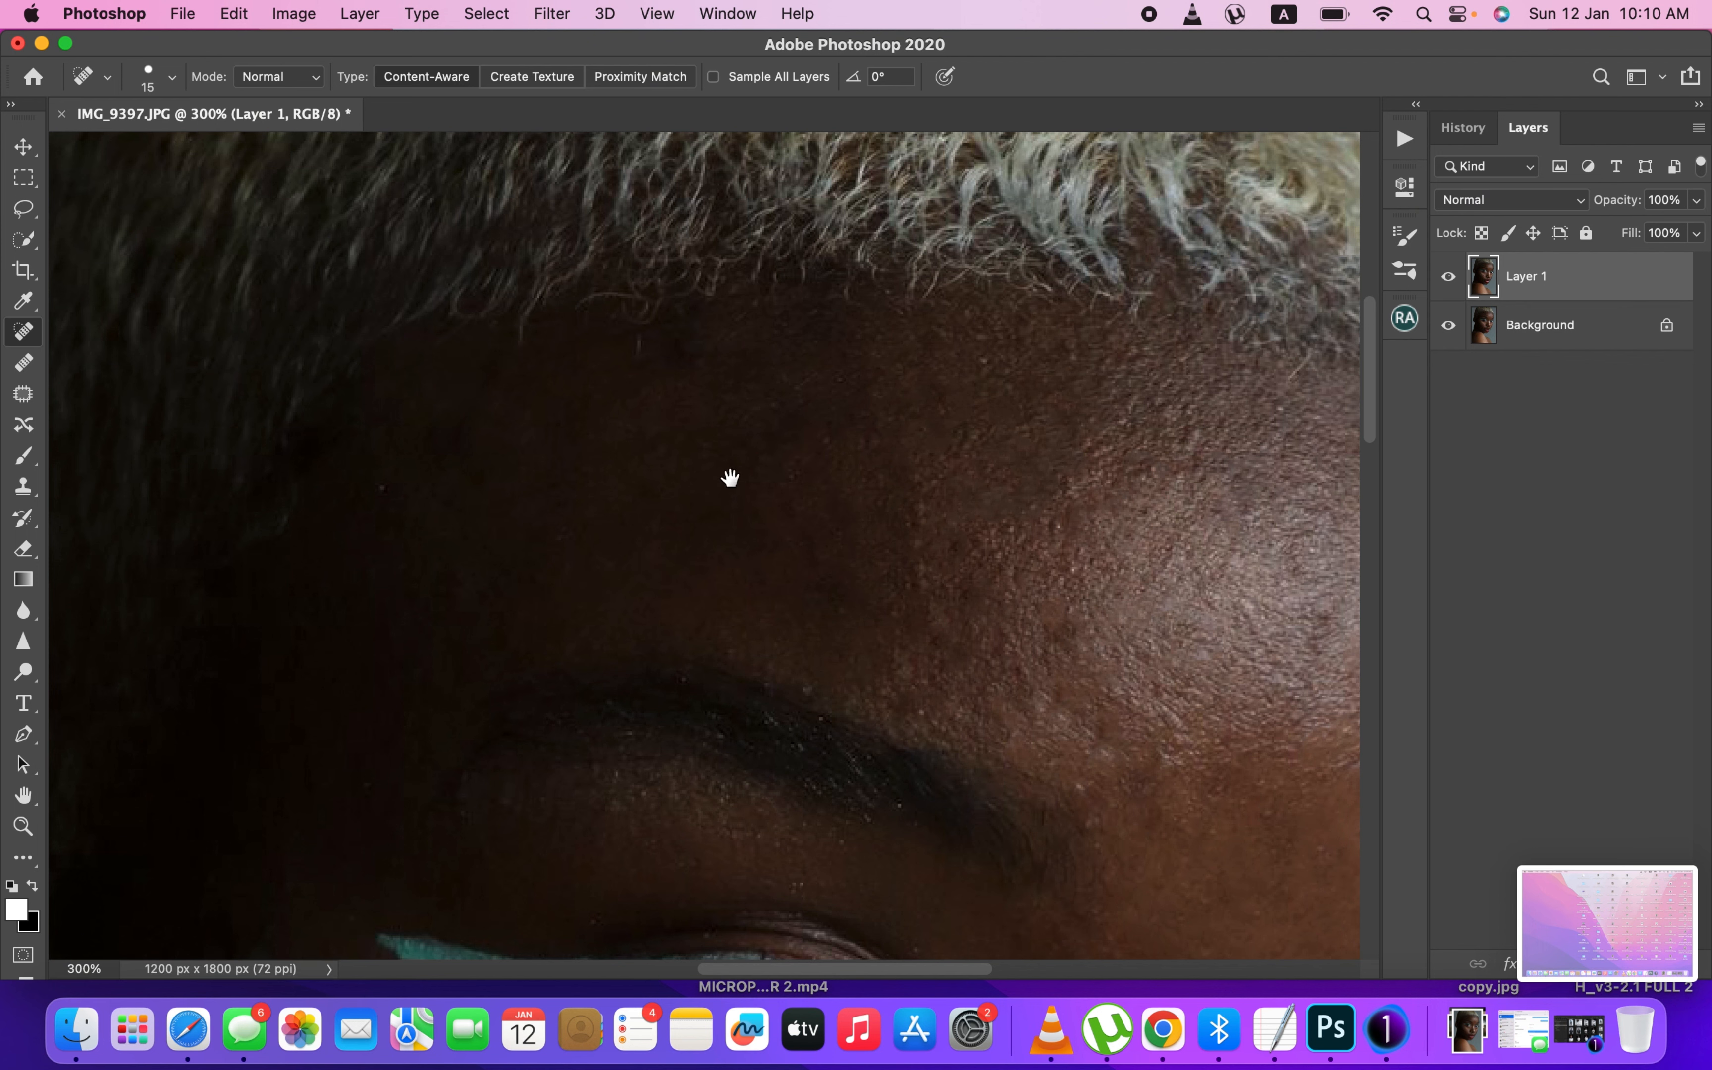
- Heal the spots beside the nose, just below the inner corner of the near eye
{"action": "left_click_drag", "start_coordinate": [1142, 737], "coordinate": [884, 297]}
{"action": "left_click_drag", "start_coordinate": [973, 564], "coordinate": [1125, 407]}
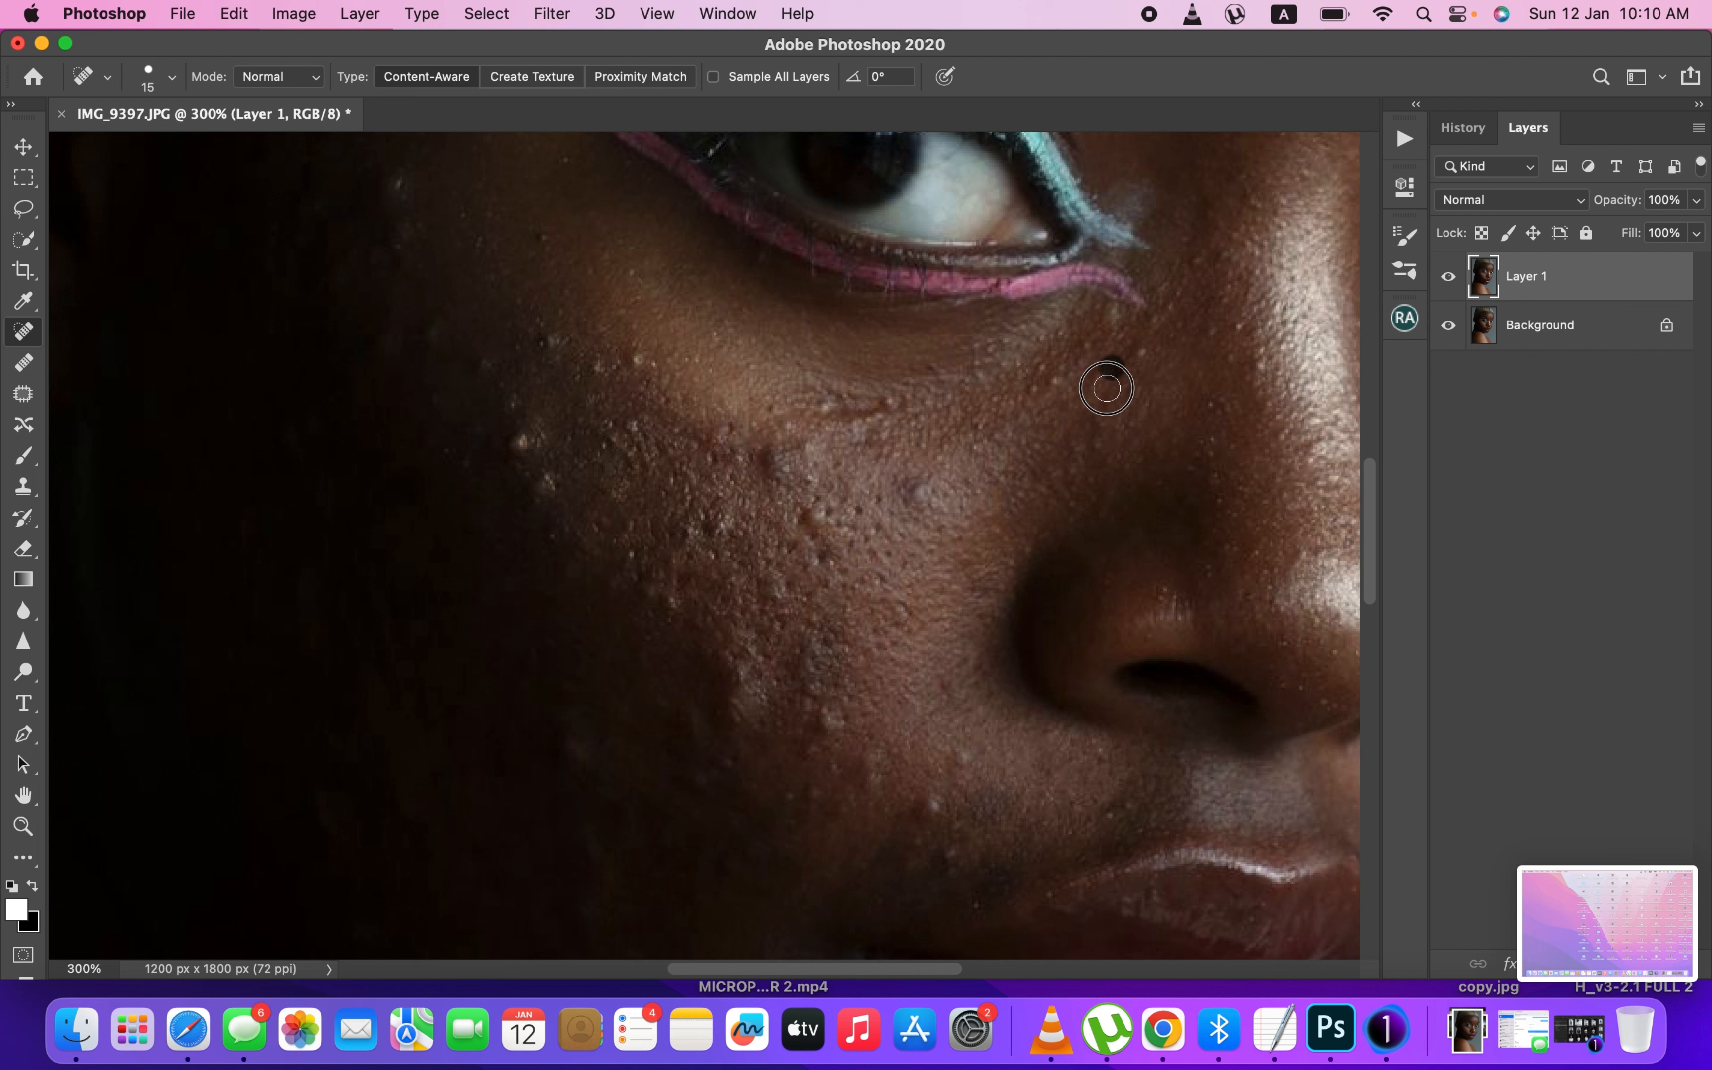
{"action": "left_click", "coordinate": [1135, 357]}
{"action": "left_click", "coordinate": [1054, 377]}
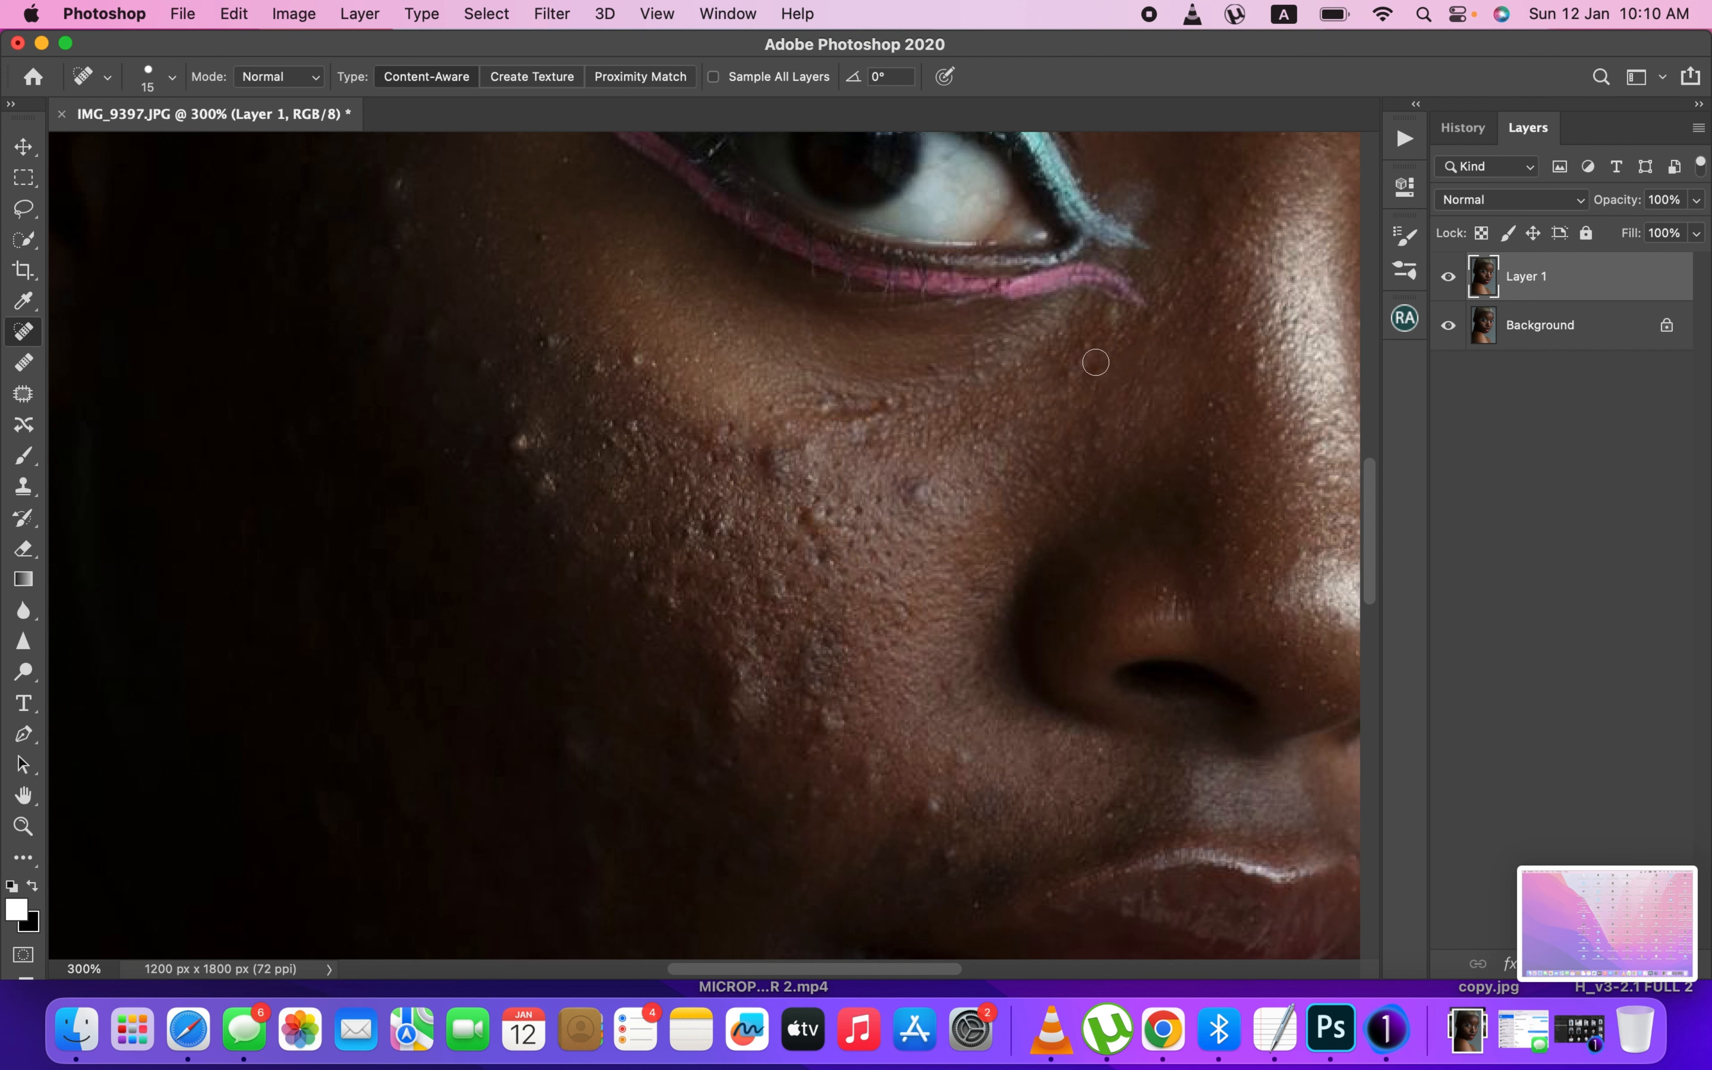
- Heal the creases and bumps along the top of the near cheek beneath the under-eye area
{"action": "left_click", "coordinate": [889, 399]}
{"action": "left_click", "coordinate": [865, 427]}
{"action": "left_click", "coordinate": [876, 415]}
{"action": "mouse_move", "coordinate": [837, 411]}
{"action": "left_mouse_down"}
{"action": "mouse_move", "coordinate": [777, 455]}
{"action": "mouse_move", "coordinate": [820, 475]}
{"action": "mouse_move", "coordinate": [783, 474]}
{"action": "mouse_move", "coordinate": [802, 450]}
{"action": "mouse_move", "coordinate": [812, 461]}
{"action": "mouse_move", "coordinate": [795, 432]}
{"action": "mouse_move", "coordinate": [786, 474]}
{"action": "mouse_move", "coordinate": [792, 456]}
{"action": "mouse_move", "coordinate": [811, 514]}
{"action": "mouse_move", "coordinate": [852, 522]}
{"action": "left_mouse_up"}
{"action": "left_click", "coordinate": [781, 459]}
{"action": "key", "text": "["}
{"action": "left_click", "coordinate": [787, 424]}
- Heal the dark mark on the cheek with the brush at size 25, and the lower-cheek bumps above the mouth at size 20
{"action": "key", "text": "]"}
{"action": "key", "text": "]"}
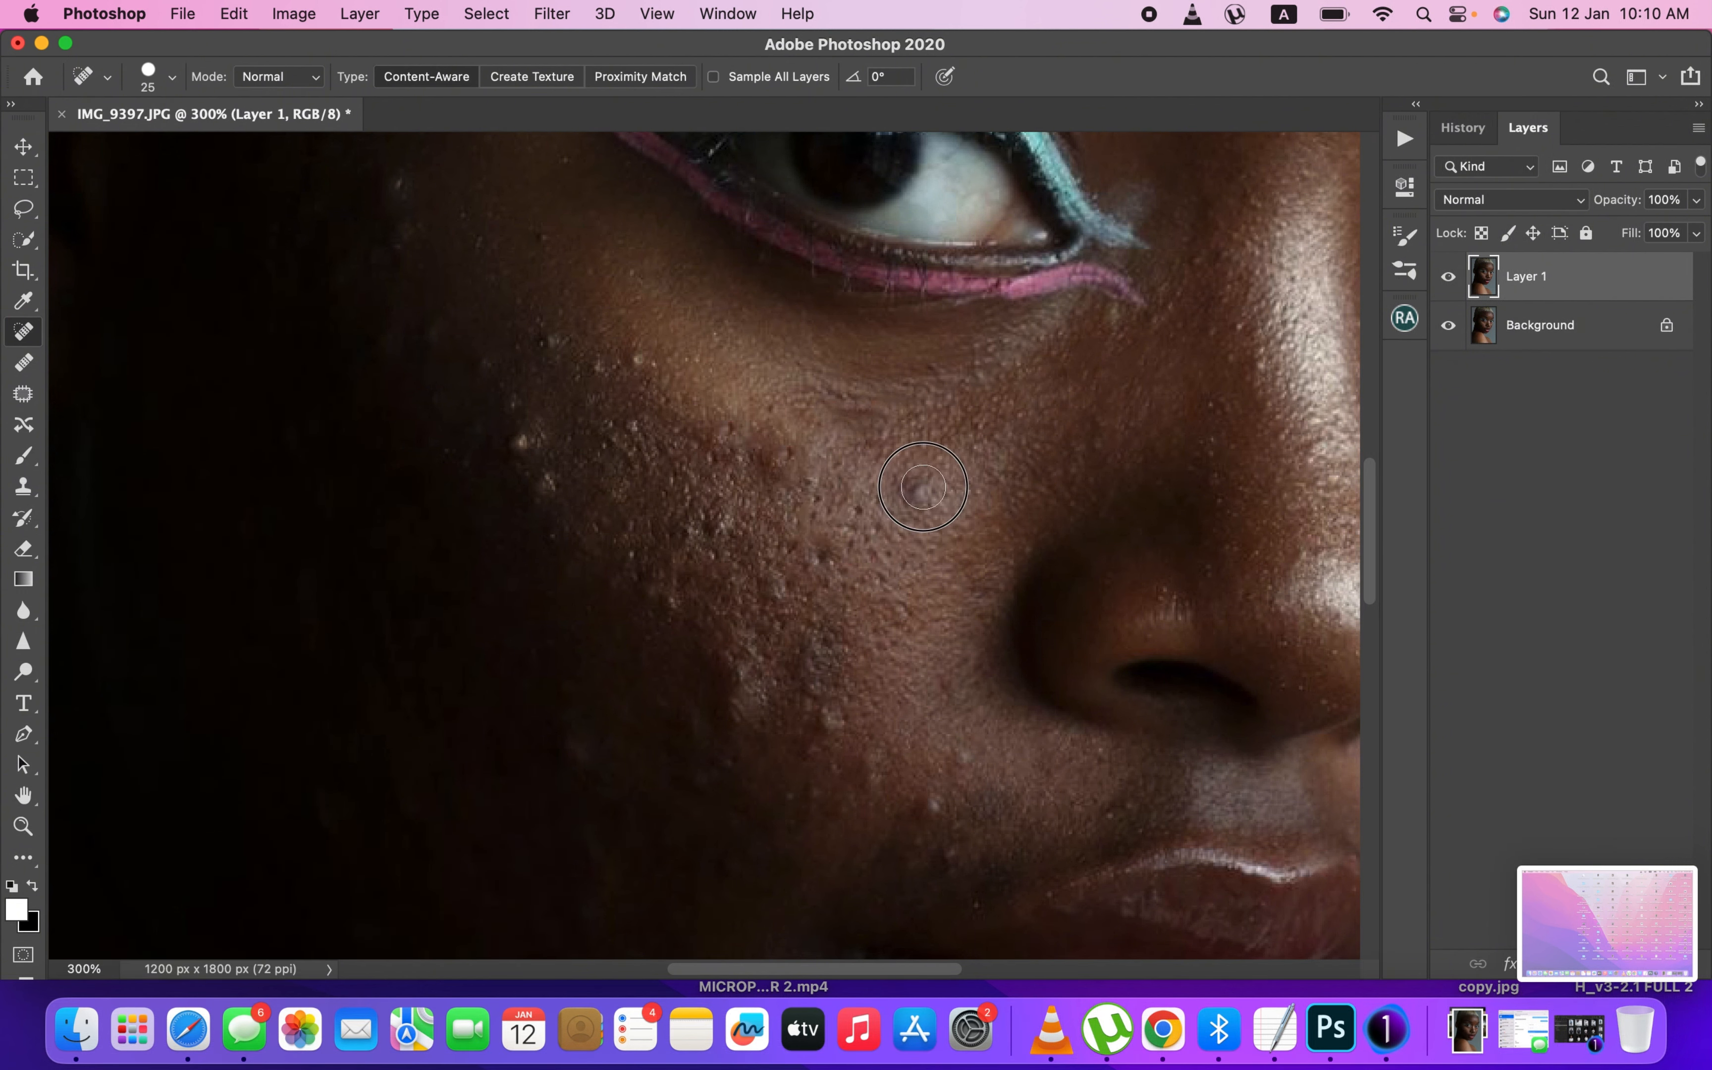
{"action": "left_click", "coordinate": [923, 487]}
{"action": "left_click", "coordinate": [827, 712]}
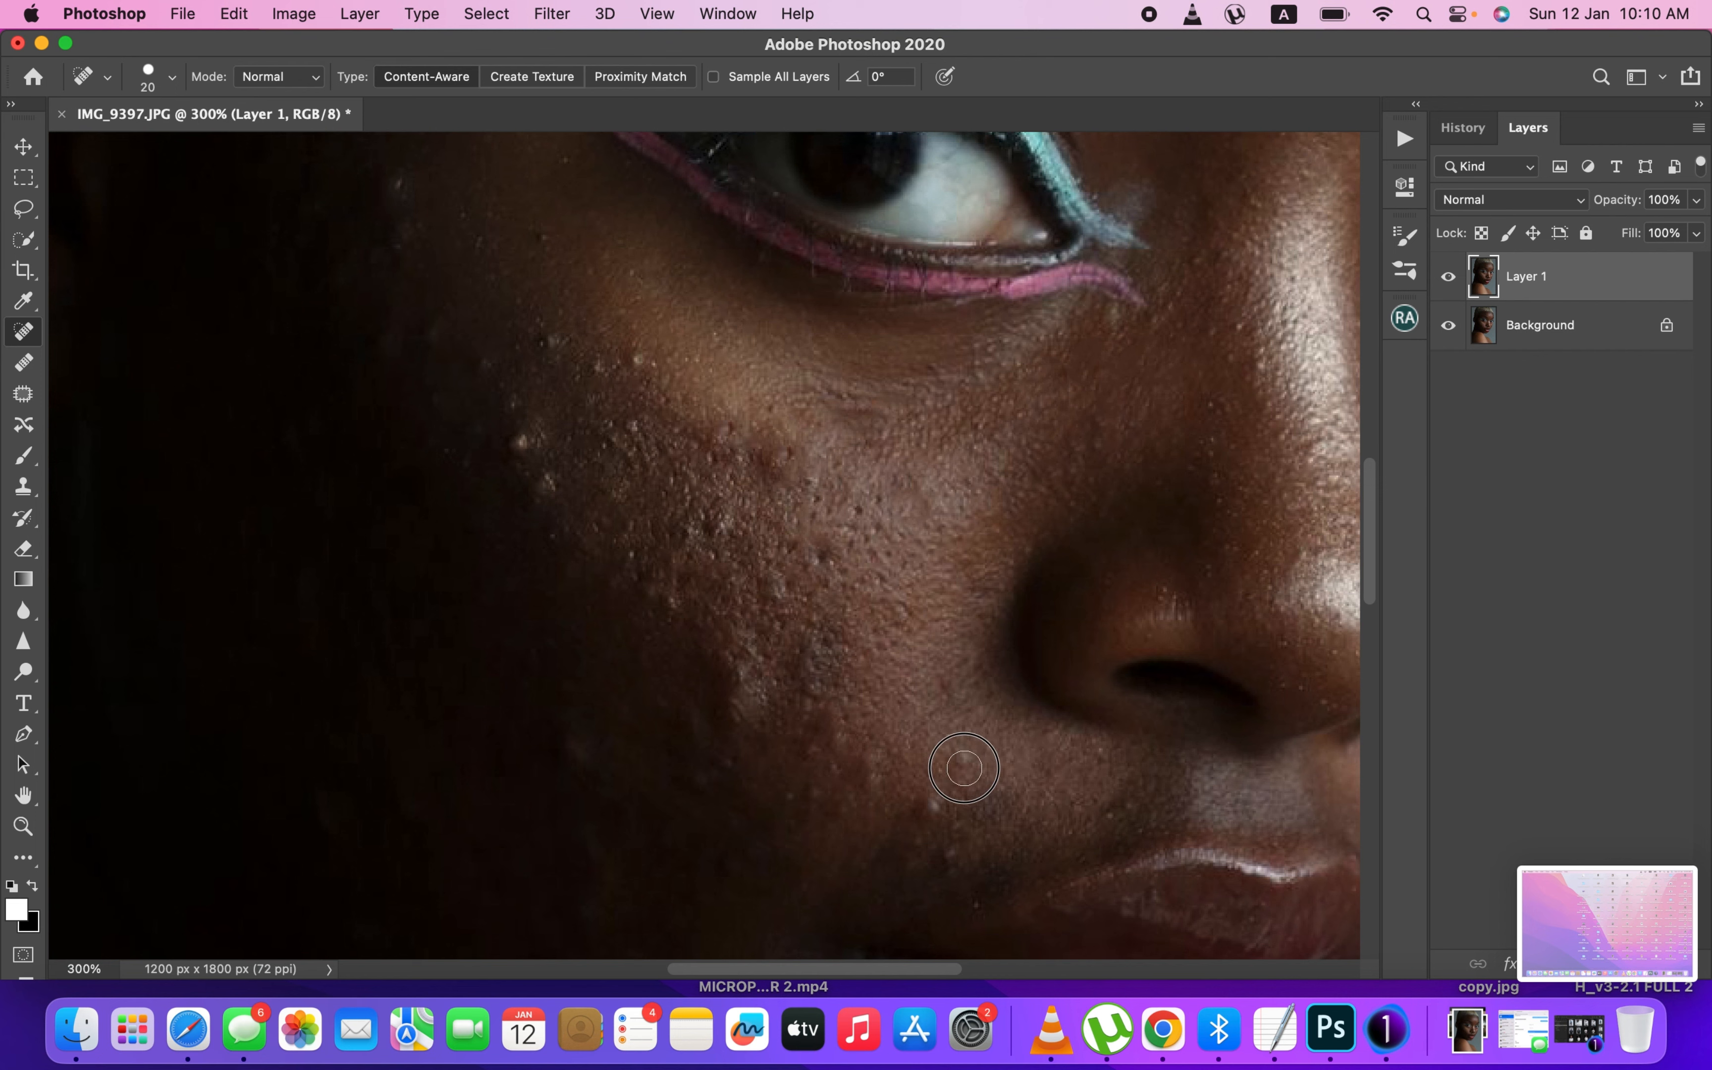
{"action": "left_click", "coordinate": [925, 818]}
{"action": "left_click", "coordinate": [876, 760]}
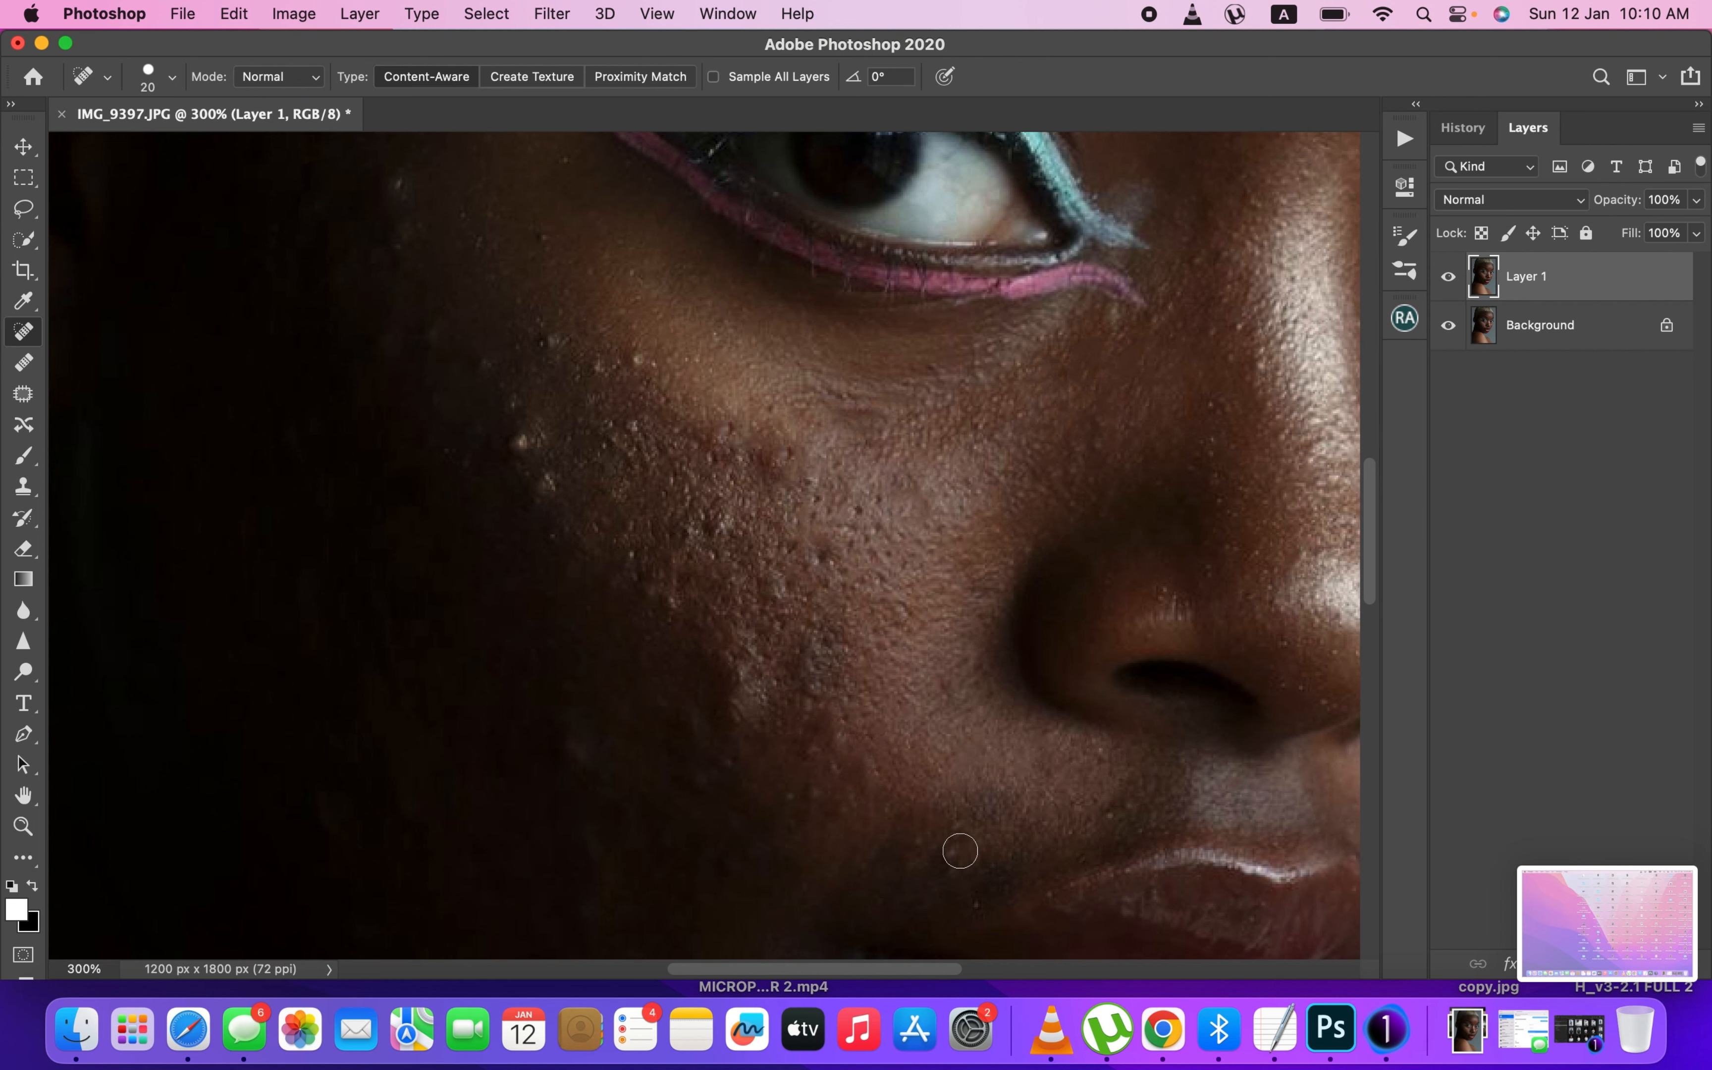
- Remove the prominent bumps on the outer upper part of the near cheek, toward the ear
{"action": "left_click_drag", "start_coordinate": [985, 709], "coordinate": [1022, 552]}
{"action": "mouse_move", "coordinate": [1007, 664]}
{"action": "left_mouse_down"}
{"action": "mouse_move", "coordinate": [980, 728]}
{"action": "mouse_move", "coordinate": [951, 697]}
{"action": "mouse_move", "coordinate": [926, 725]}
{"action": "left_mouse_up"}
{"action": "scroll", "coordinate": [842, 623], "scroll_direction": "up", "scroll_amount": 5}
{"action": "scroll", "coordinate": [842, 623], "scroll_direction": "left", "scroll_amount": 2}
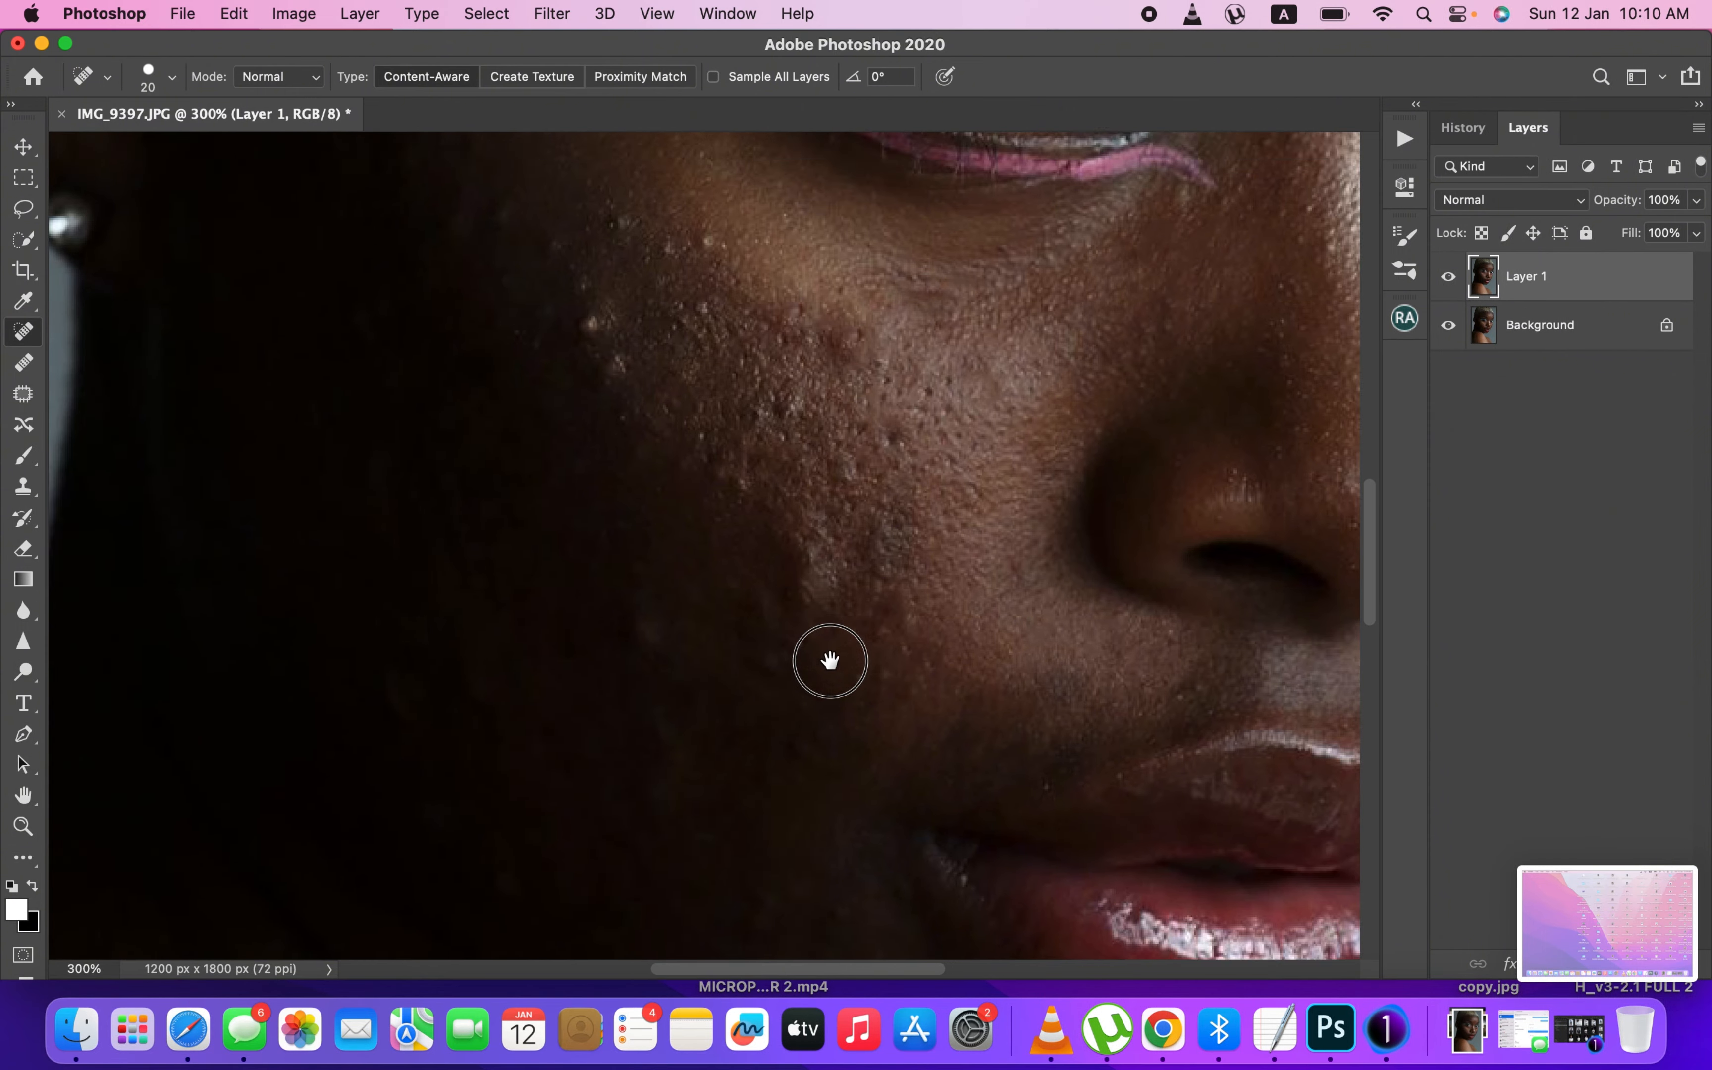
{"action": "left_click", "coordinate": [720, 766]}
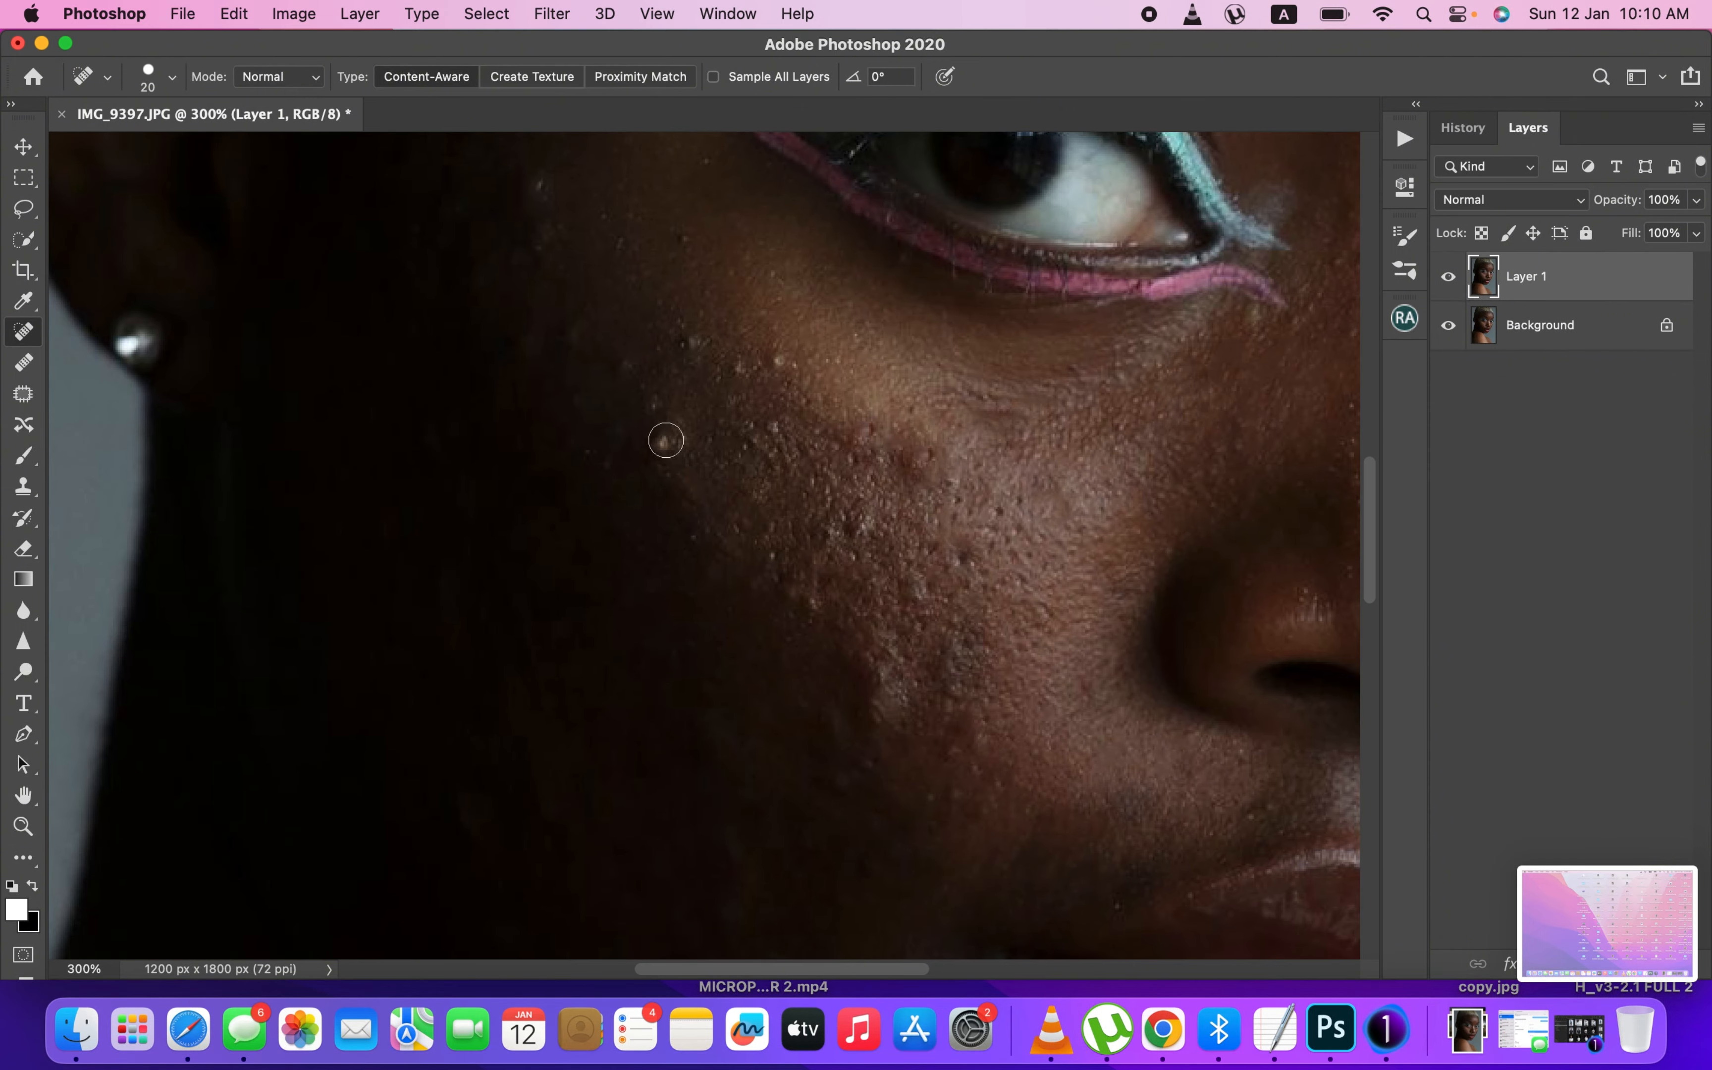
{"action": "left_click", "coordinate": [686, 331]}
{"action": "left_click", "coordinate": [777, 348]}
- Heal the raised bumps running down the middle of the textured cheek area to its lower edge
{"action": "mouse_move", "coordinate": [849, 428]}
{"action": "left_mouse_down"}
{"action": "mouse_move", "coordinate": [966, 494]}
{"action": "mouse_move", "coordinate": [892, 451]}
{"action": "left_mouse_up"}
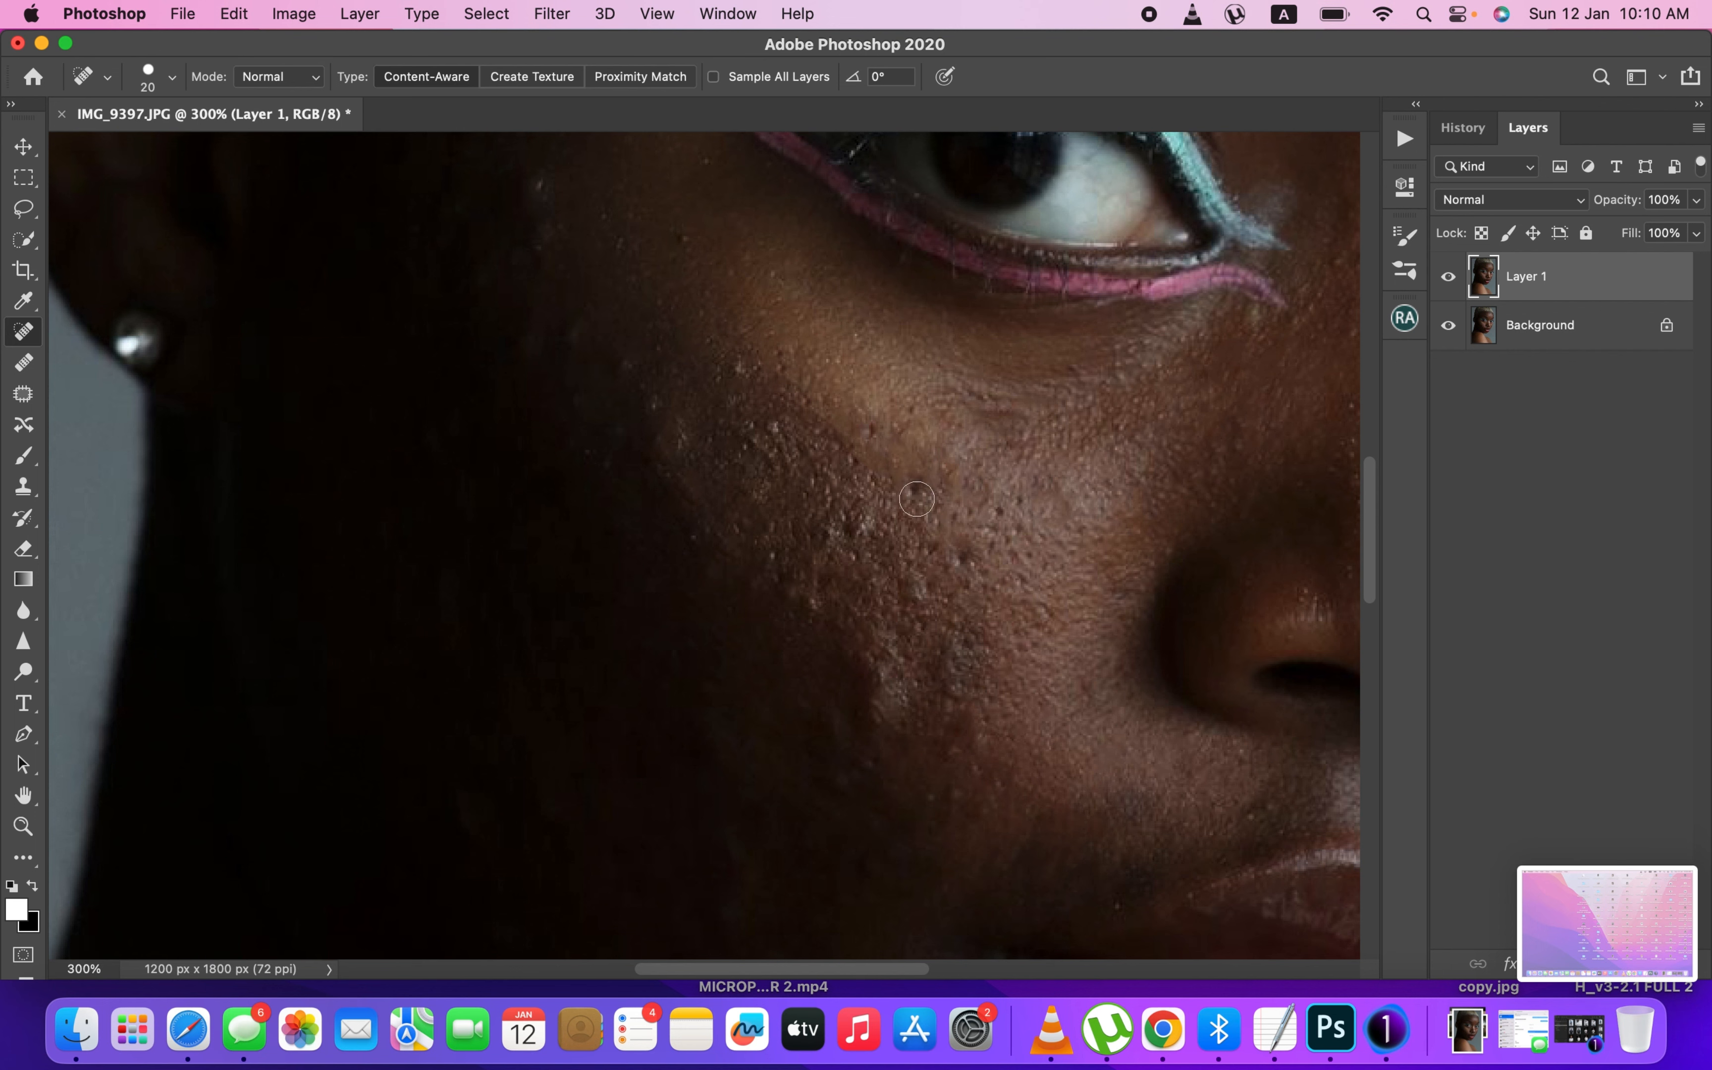
{"action": "mouse_move", "coordinate": [906, 571]}
{"action": "left_mouse_down"}
{"action": "mouse_move", "coordinate": [926, 624]}
{"action": "mouse_move", "coordinate": [905, 683]}
{"action": "mouse_move", "coordinate": [871, 666]}
{"action": "mouse_move", "coordinate": [899, 736]}
{"action": "left_mouse_up"}
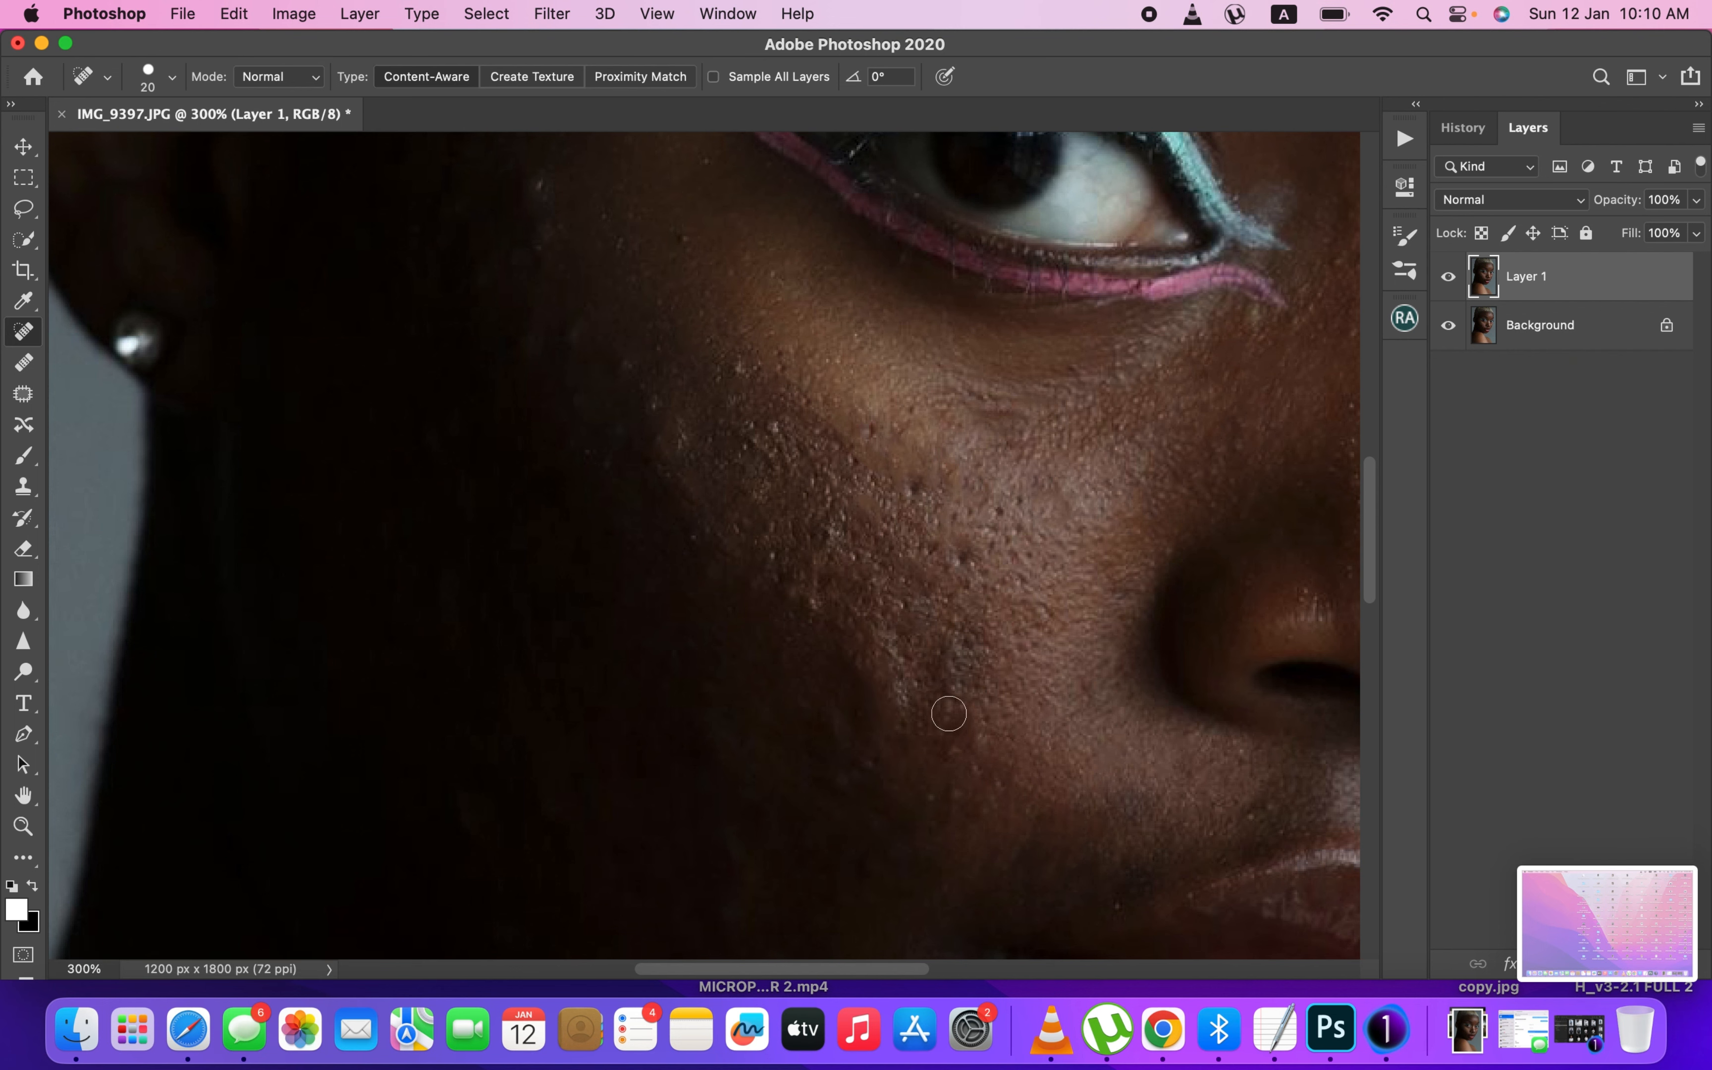
{"action": "left_click_drag", "start_coordinate": [958, 656], "coordinate": [974, 745]}
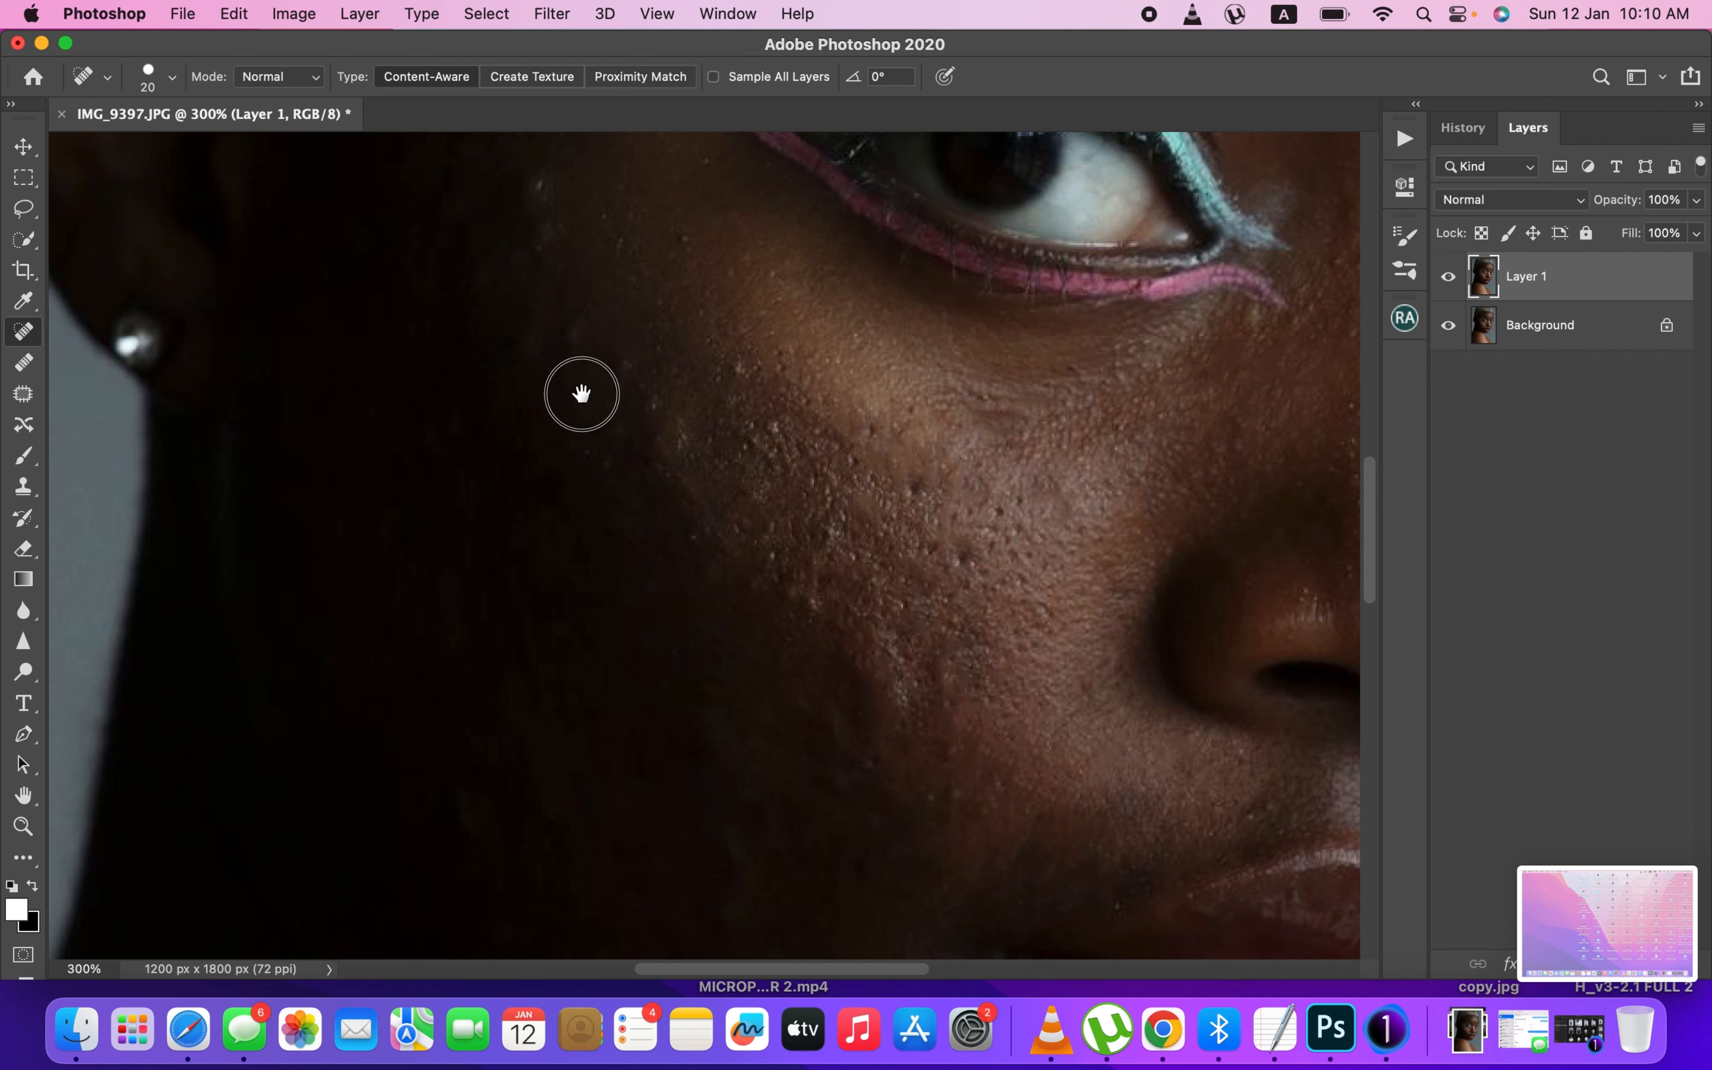
- Clean up the spots on the shadowed temple and outer cheek beside the near eye's winged liner
{"action": "left_click_drag", "start_coordinate": [581, 394], "coordinate": [703, 599]}
{"action": "left_click", "coordinate": [671, 421]}
{"action": "left_click", "coordinate": [675, 468]}
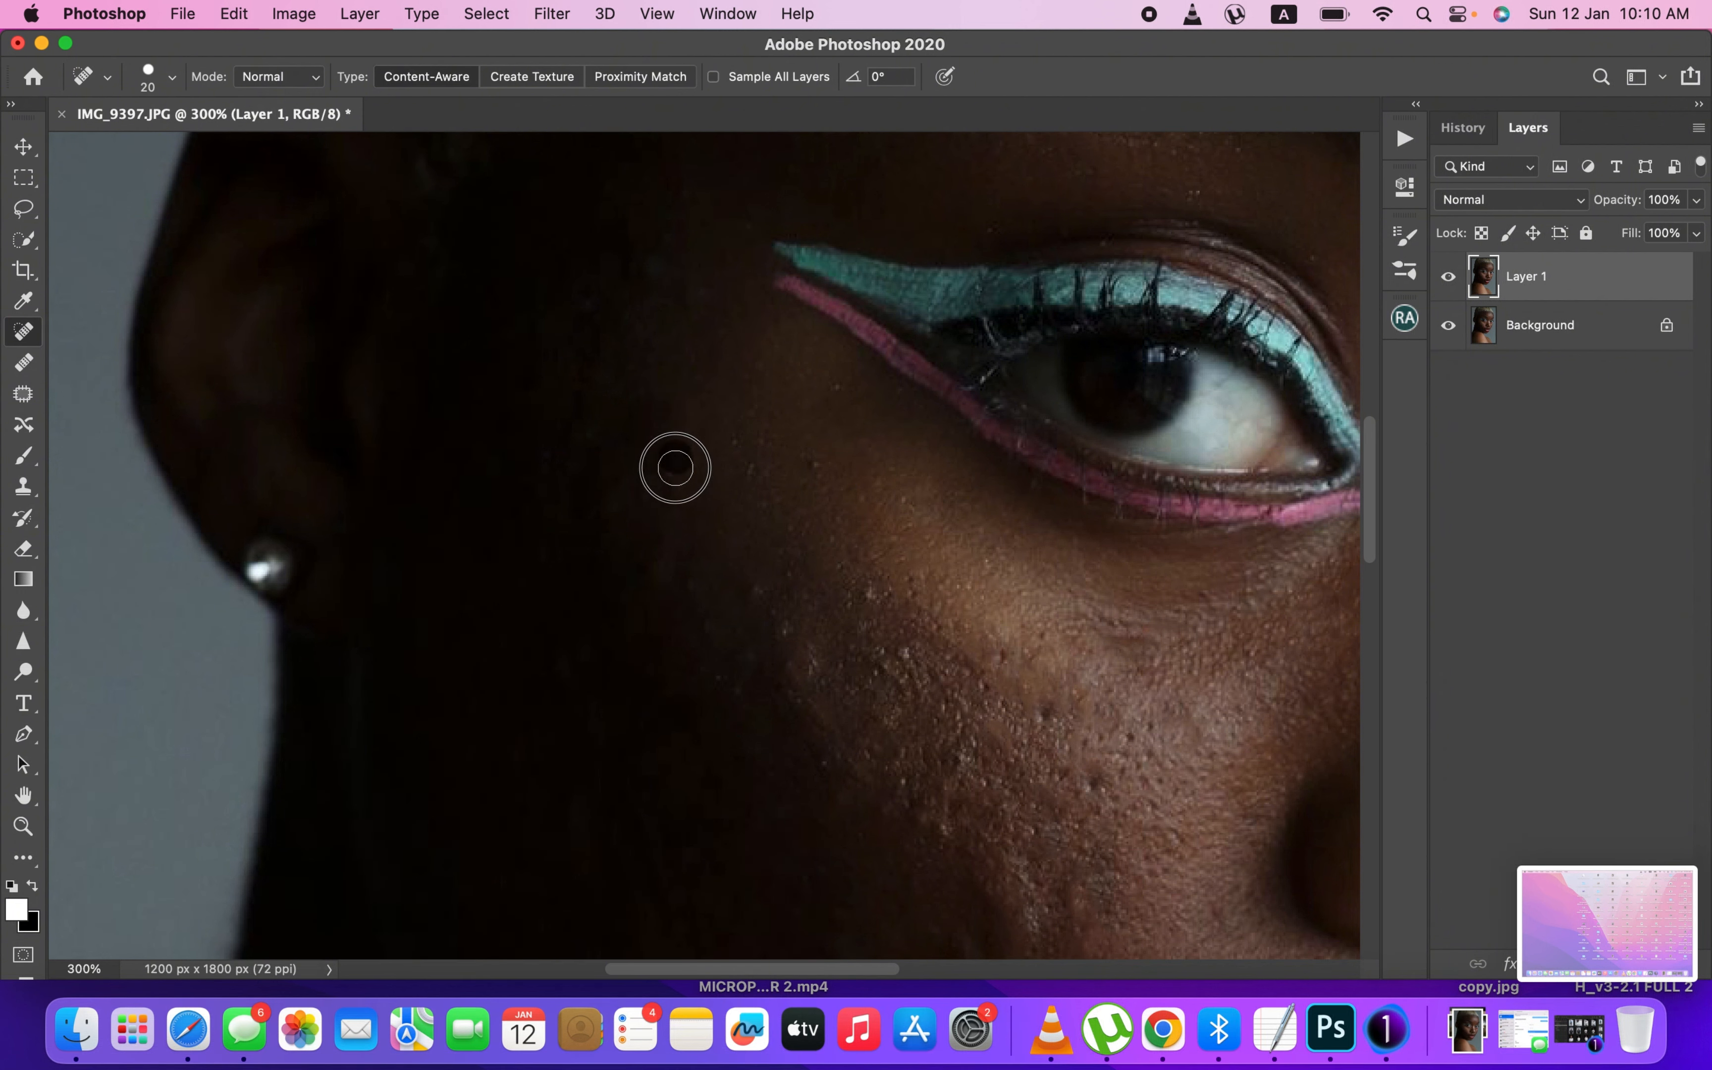
{"action": "left_click_drag", "start_coordinate": [613, 482], "coordinate": [612, 506]}
{"action": "left_click", "coordinate": [690, 295]}
{"action": "left_click_drag", "start_coordinate": [645, 250], "coordinate": [647, 283]}
{"action": "left_click", "coordinate": [816, 474]}
{"action": "mouse_move", "coordinate": [769, 631]}
{"action": "left_mouse_down"}
{"action": "mouse_move", "coordinate": [799, 649]}
{"action": "mouse_move", "coordinate": [803, 698]}
{"action": "left_mouse_up"}
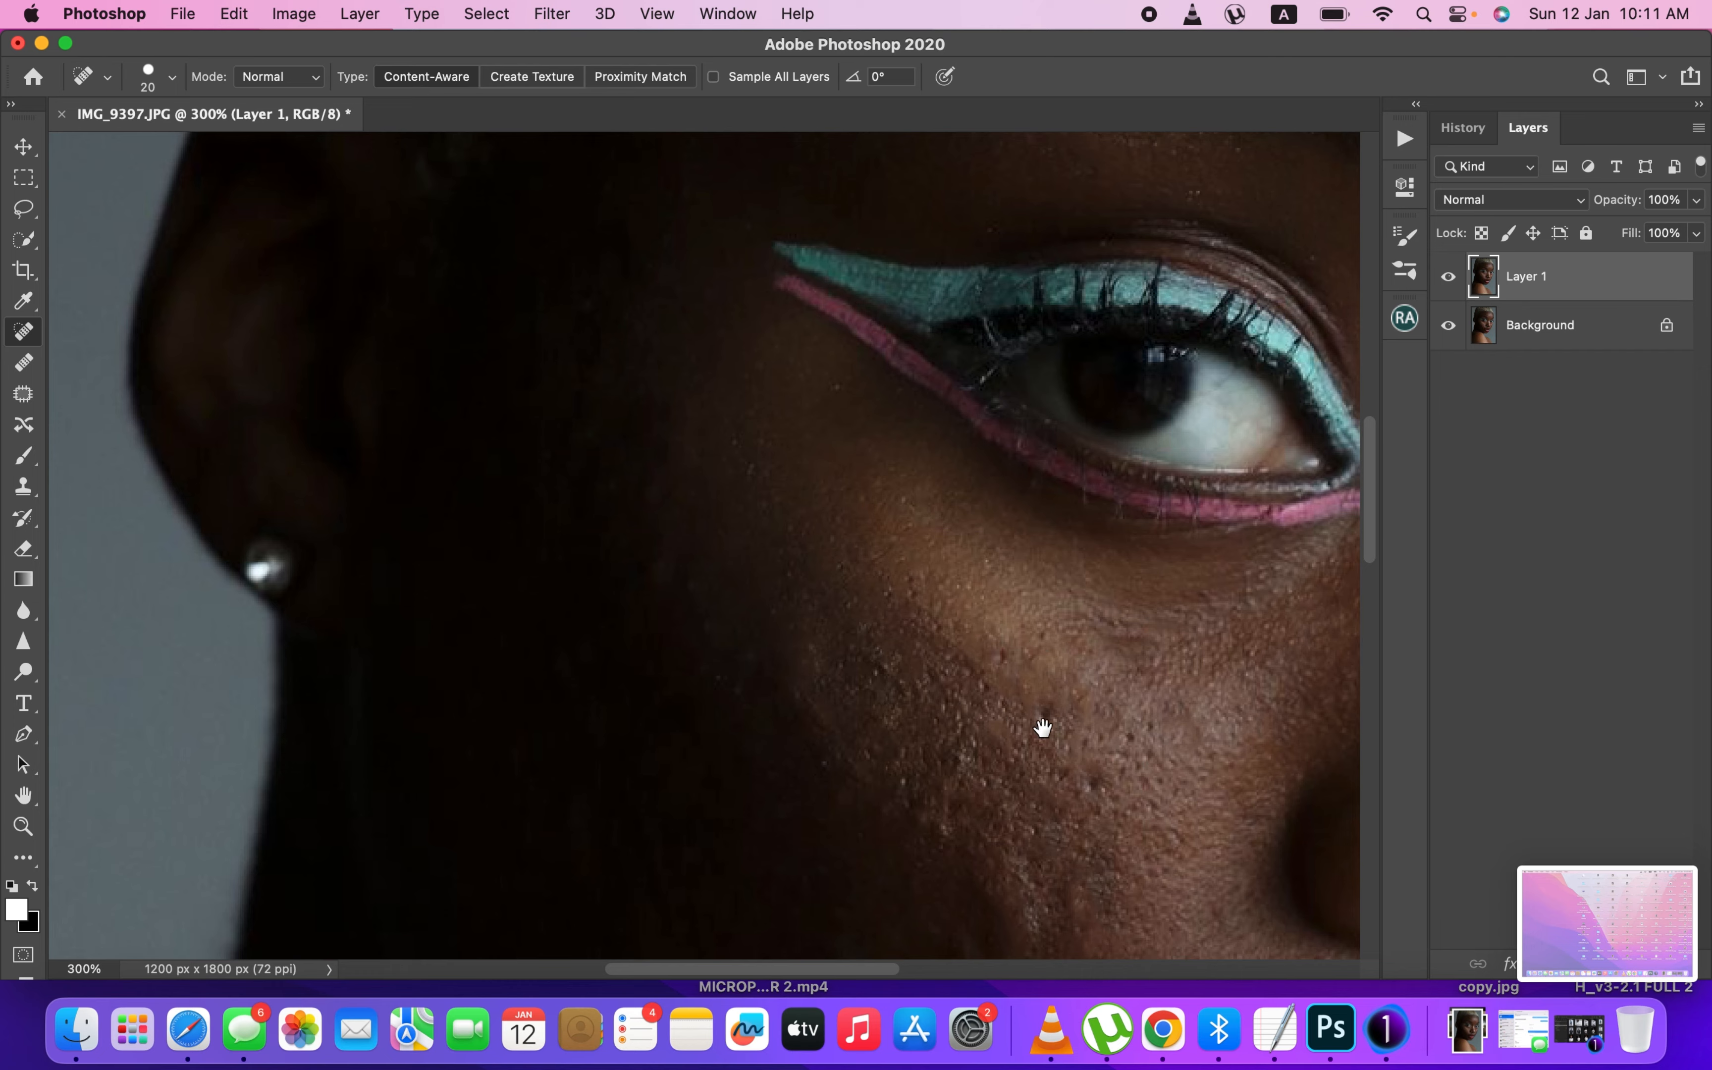
- Heal the uneven spots on the shaded lower cheek, below the textured area
{"action": "left_click_drag", "start_coordinate": [1043, 727], "coordinate": [931, 513]}
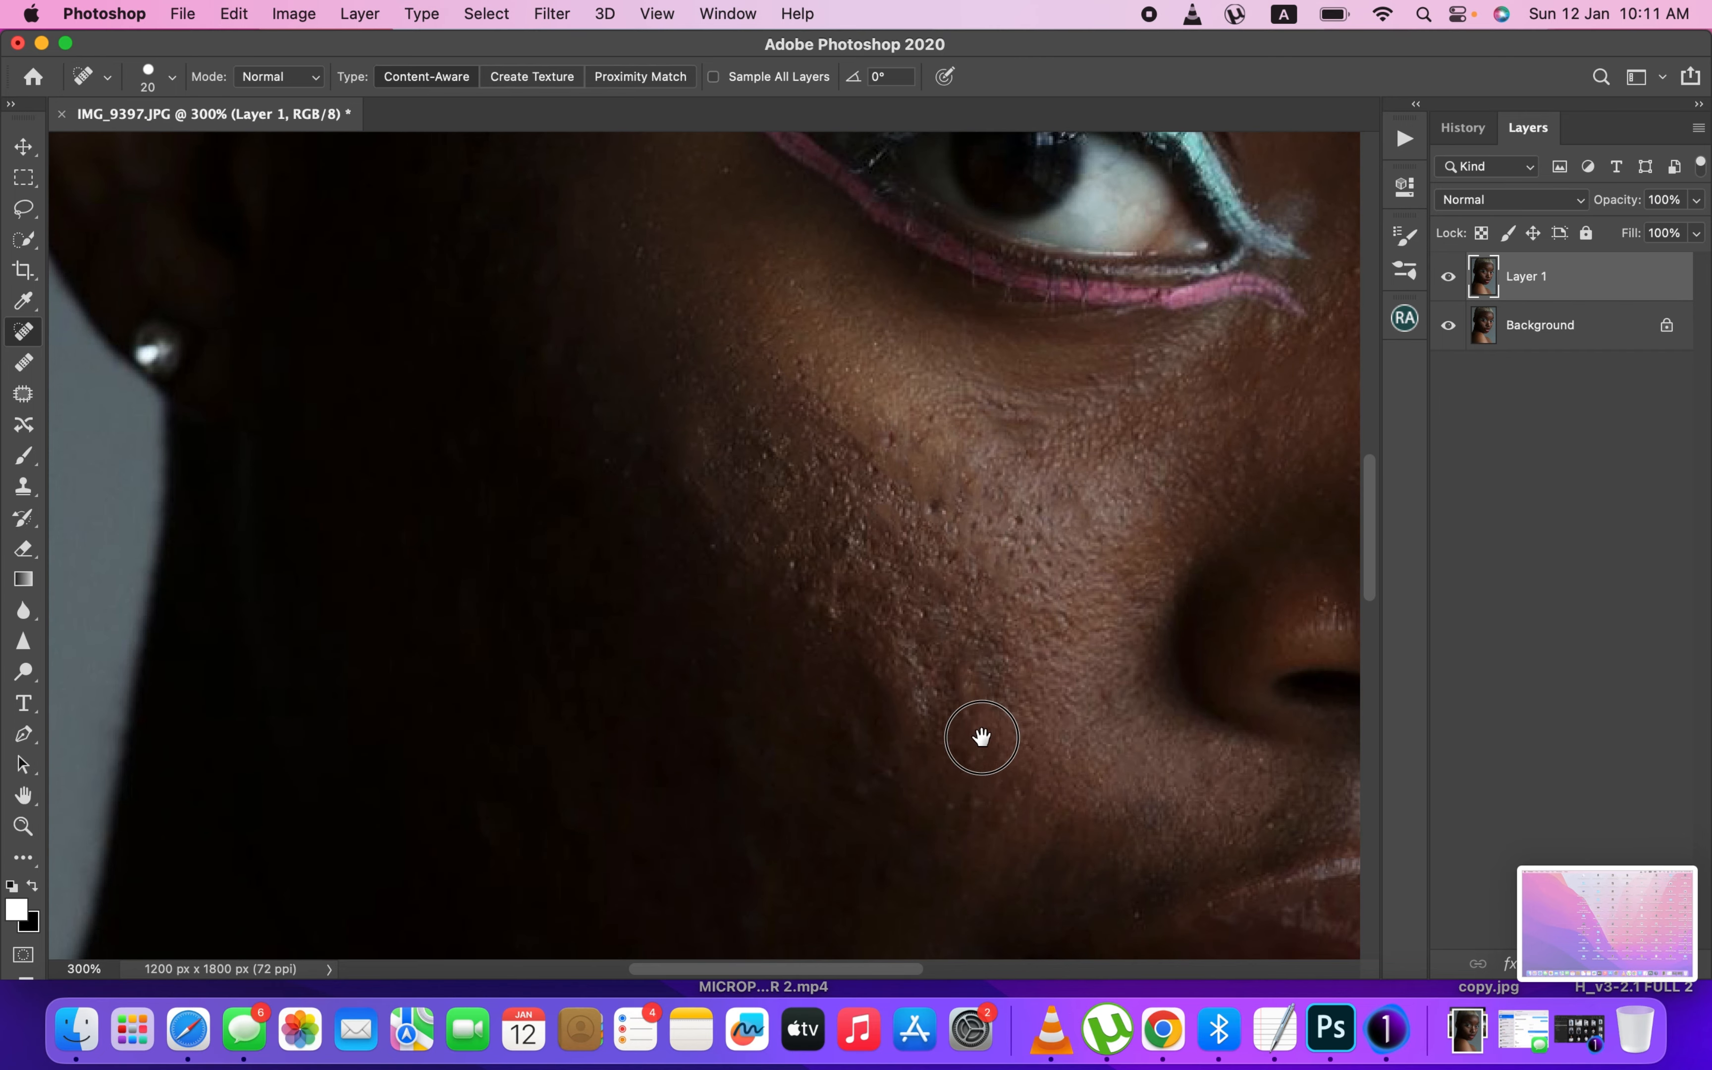
{"action": "left_click_drag", "start_coordinate": [982, 734], "coordinate": [914, 486]}
{"action": "left_click", "coordinate": [911, 525]}
{"action": "left_click_drag", "start_coordinate": [901, 410], "coordinate": [897, 454]}
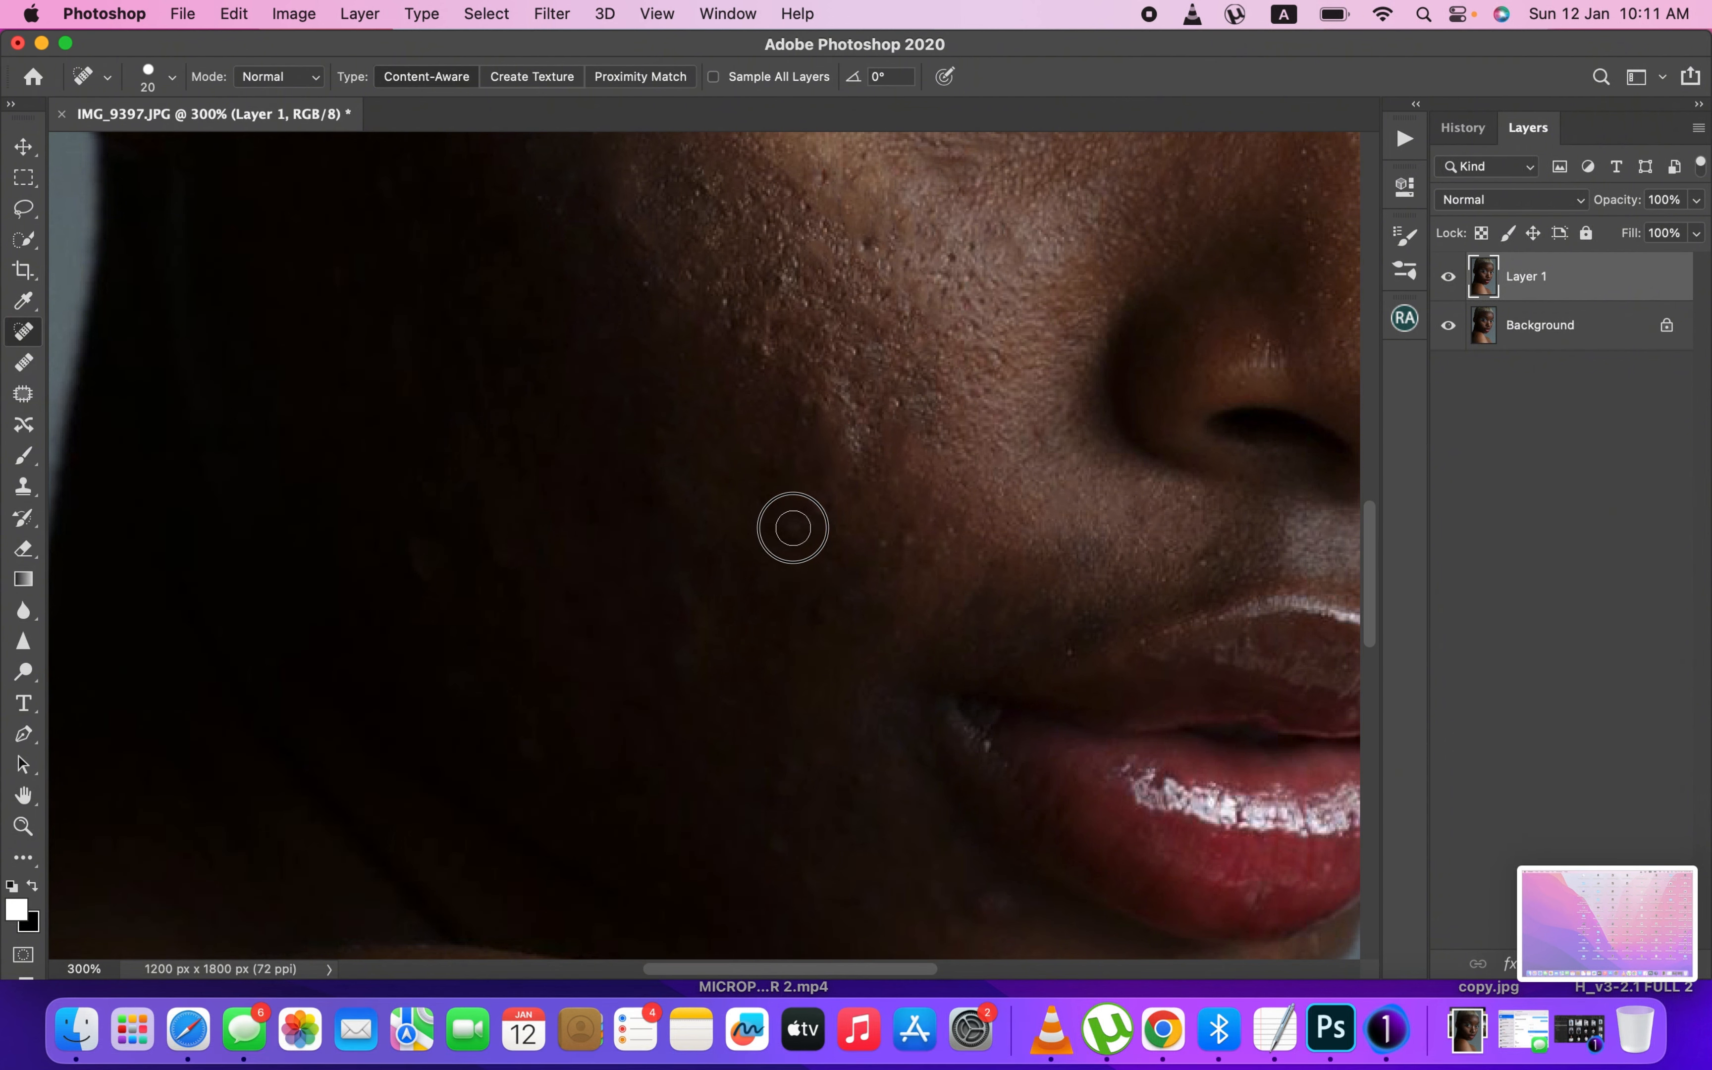
{"action": "left_click", "coordinate": [833, 512]}
- Remove the spots on the chin and jaw below the near corner of the mouth
{"action": "left_click_drag", "start_coordinate": [906, 604], "coordinate": [823, 425]}
{"action": "mouse_move", "coordinate": [888, 622]}
{"action": "left_mouse_down"}
{"action": "mouse_move", "coordinate": [951, 642]}
{"action": "mouse_move", "coordinate": [888, 654]}
{"action": "mouse_move", "coordinate": [917, 719]}
{"action": "left_mouse_up"}
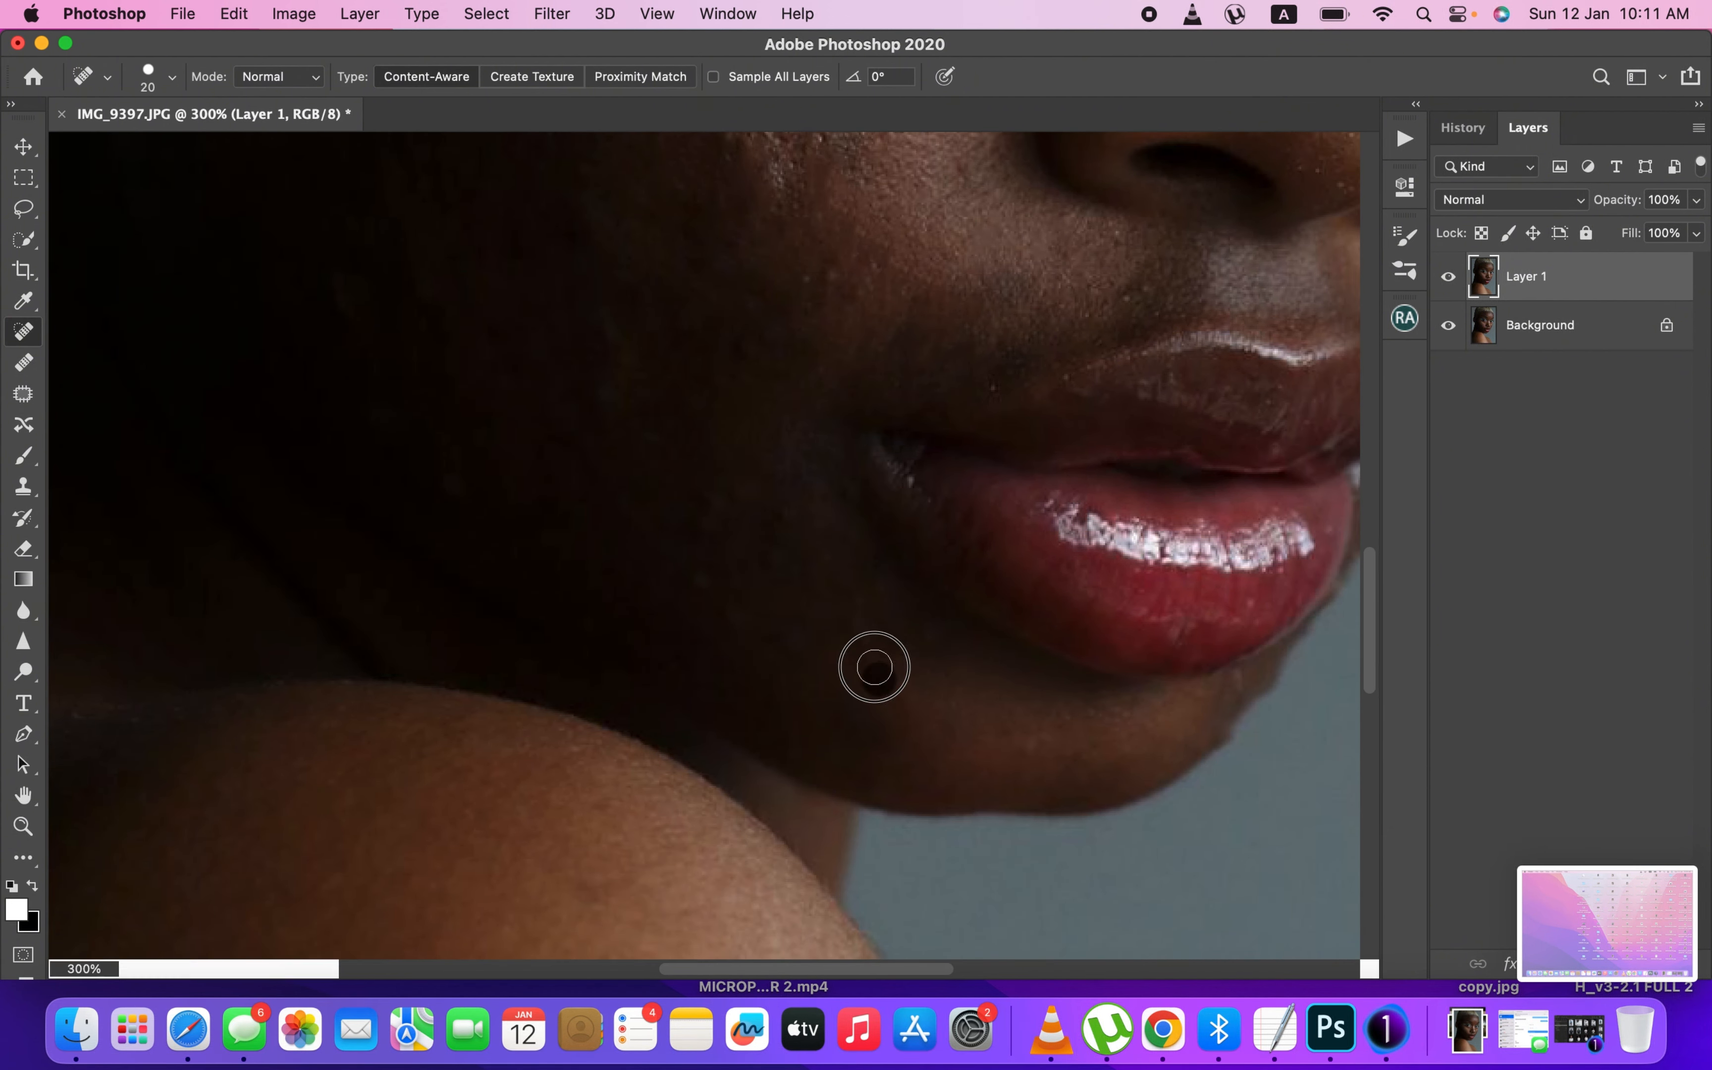
{"action": "left_click_drag", "start_coordinate": [789, 611], "coordinate": [799, 644]}
{"action": "left_click", "coordinate": [708, 581]}
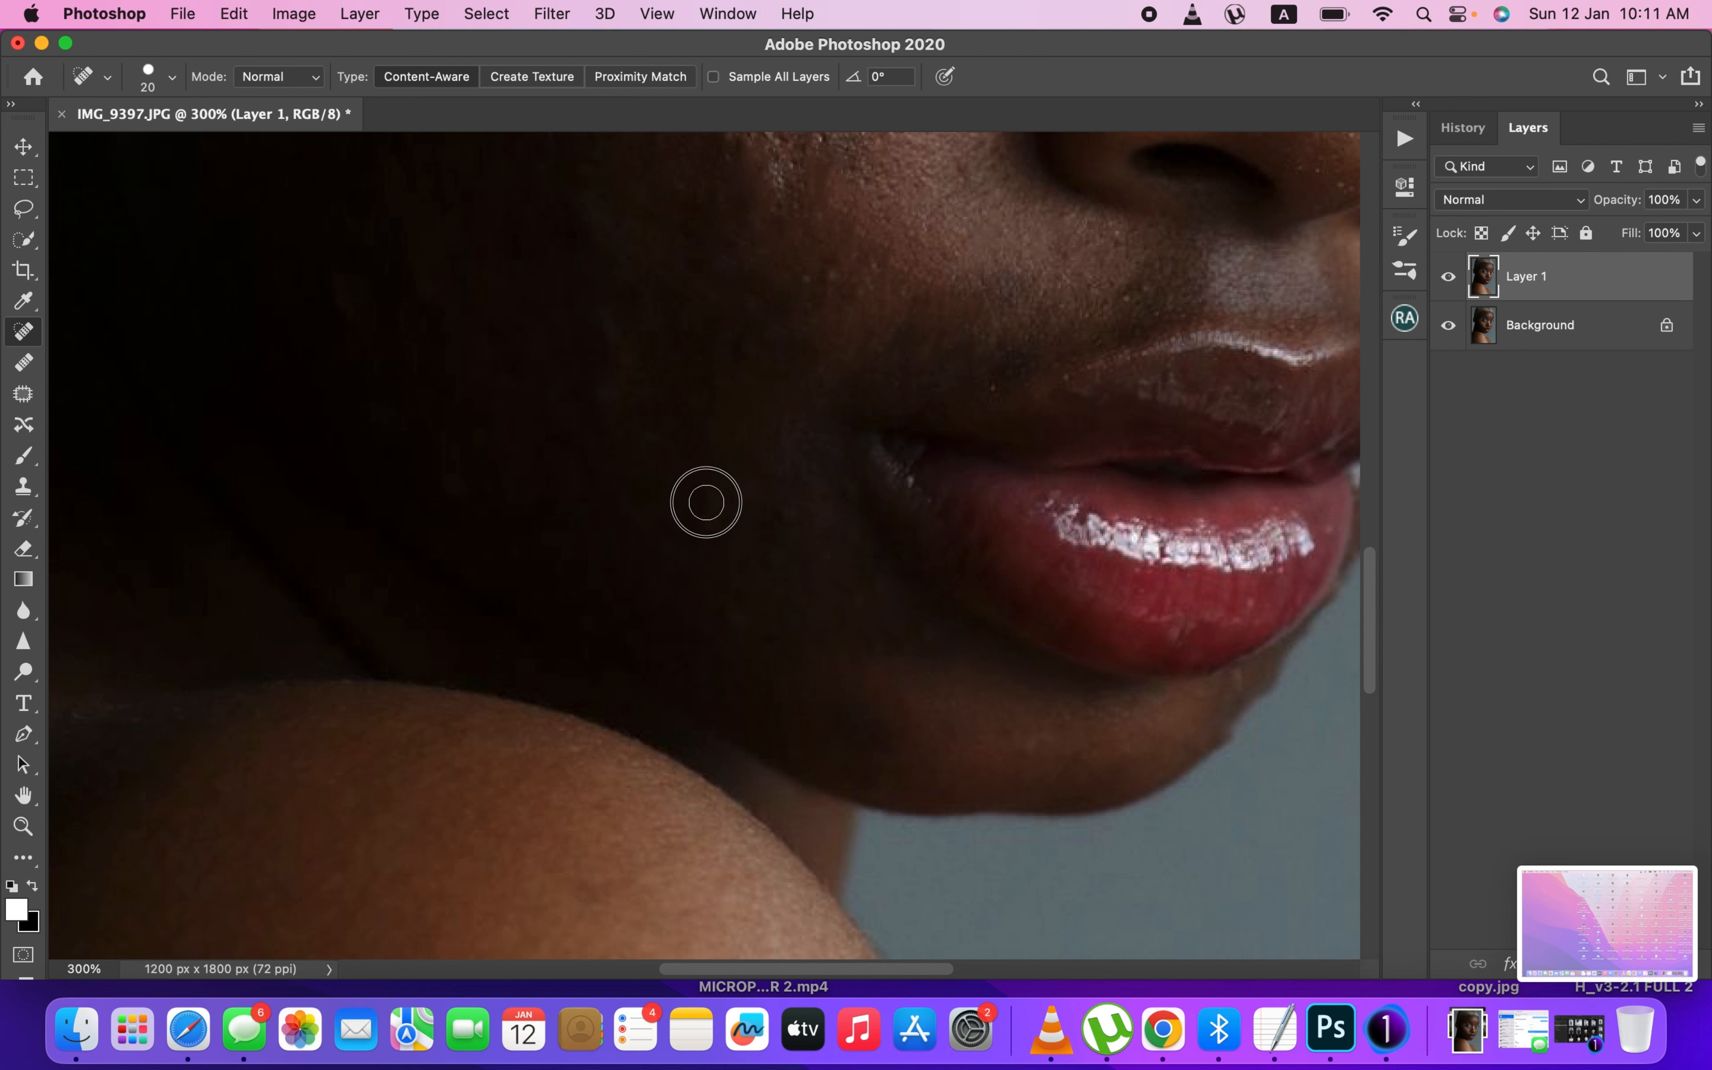
- Heal the faint blemishes on the shaded cheek beside the near corner of the mouth
{"action": "left_click_drag", "start_coordinate": [706, 503], "coordinate": [709, 536]}
{"action": "left_click", "coordinate": [729, 490]}
{"action": "left_click_drag", "start_coordinate": [799, 502], "coordinate": [770, 589]}
{"action": "left_click_drag", "start_coordinate": [744, 594], "coordinate": [745, 627]}
- Smooth out the faint spots in the dark middle part of the lower cheek, above the jawline
{"action": "key", "text": "space"}
{"action": "left_click_drag", "start_coordinate": [815, 540], "coordinate": [855, 571]}
{"action": "left_click_drag", "start_coordinate": [847, 490], "coordinate": [845, 540]}
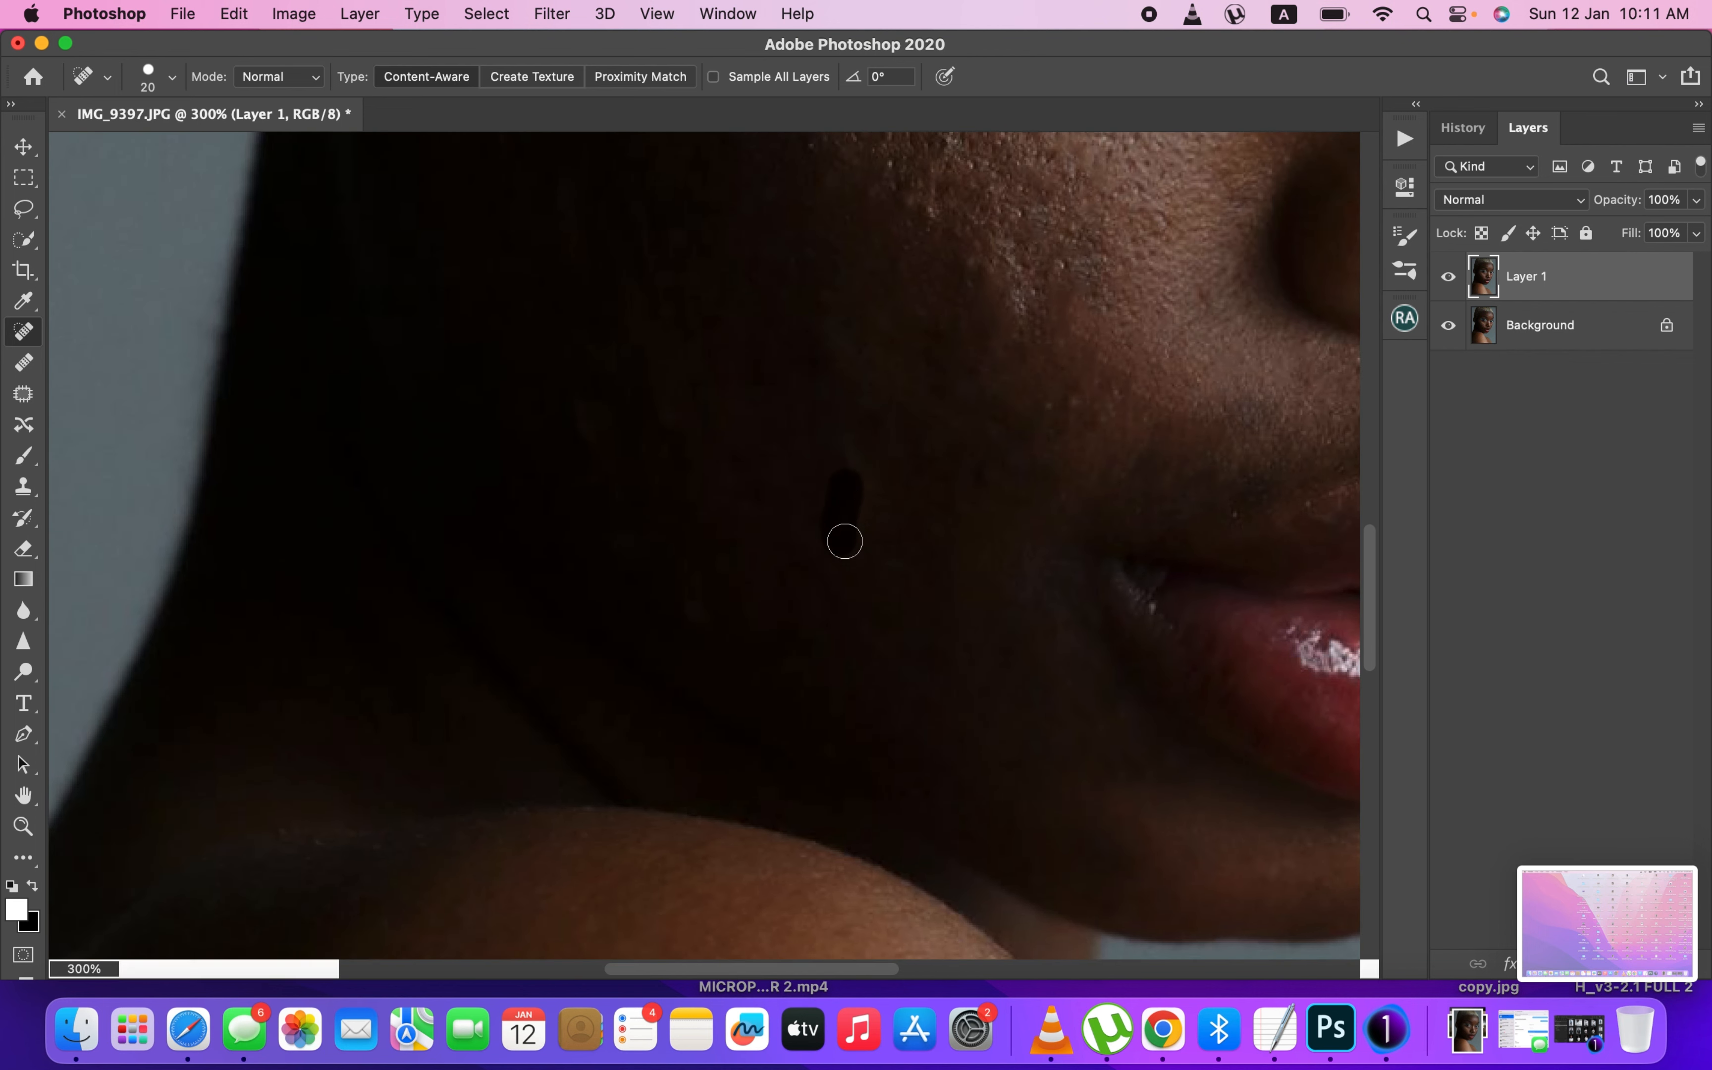
{"action": "left_click", "coordinate": [841, 431]}
{"action": "left_click_drag", "start_coordinate": [848, 436], "coordinate": [858, 460]}
{"action": "left_click_drag", "start_coordinate": [848, 355], "coordinate": [849, 372]}
- Heal the bumps along the shadow-side edge of the textured cheek and the spots in the dark cheek toward the ear
{"action": "left_click", "coordinate": [931, 213]}
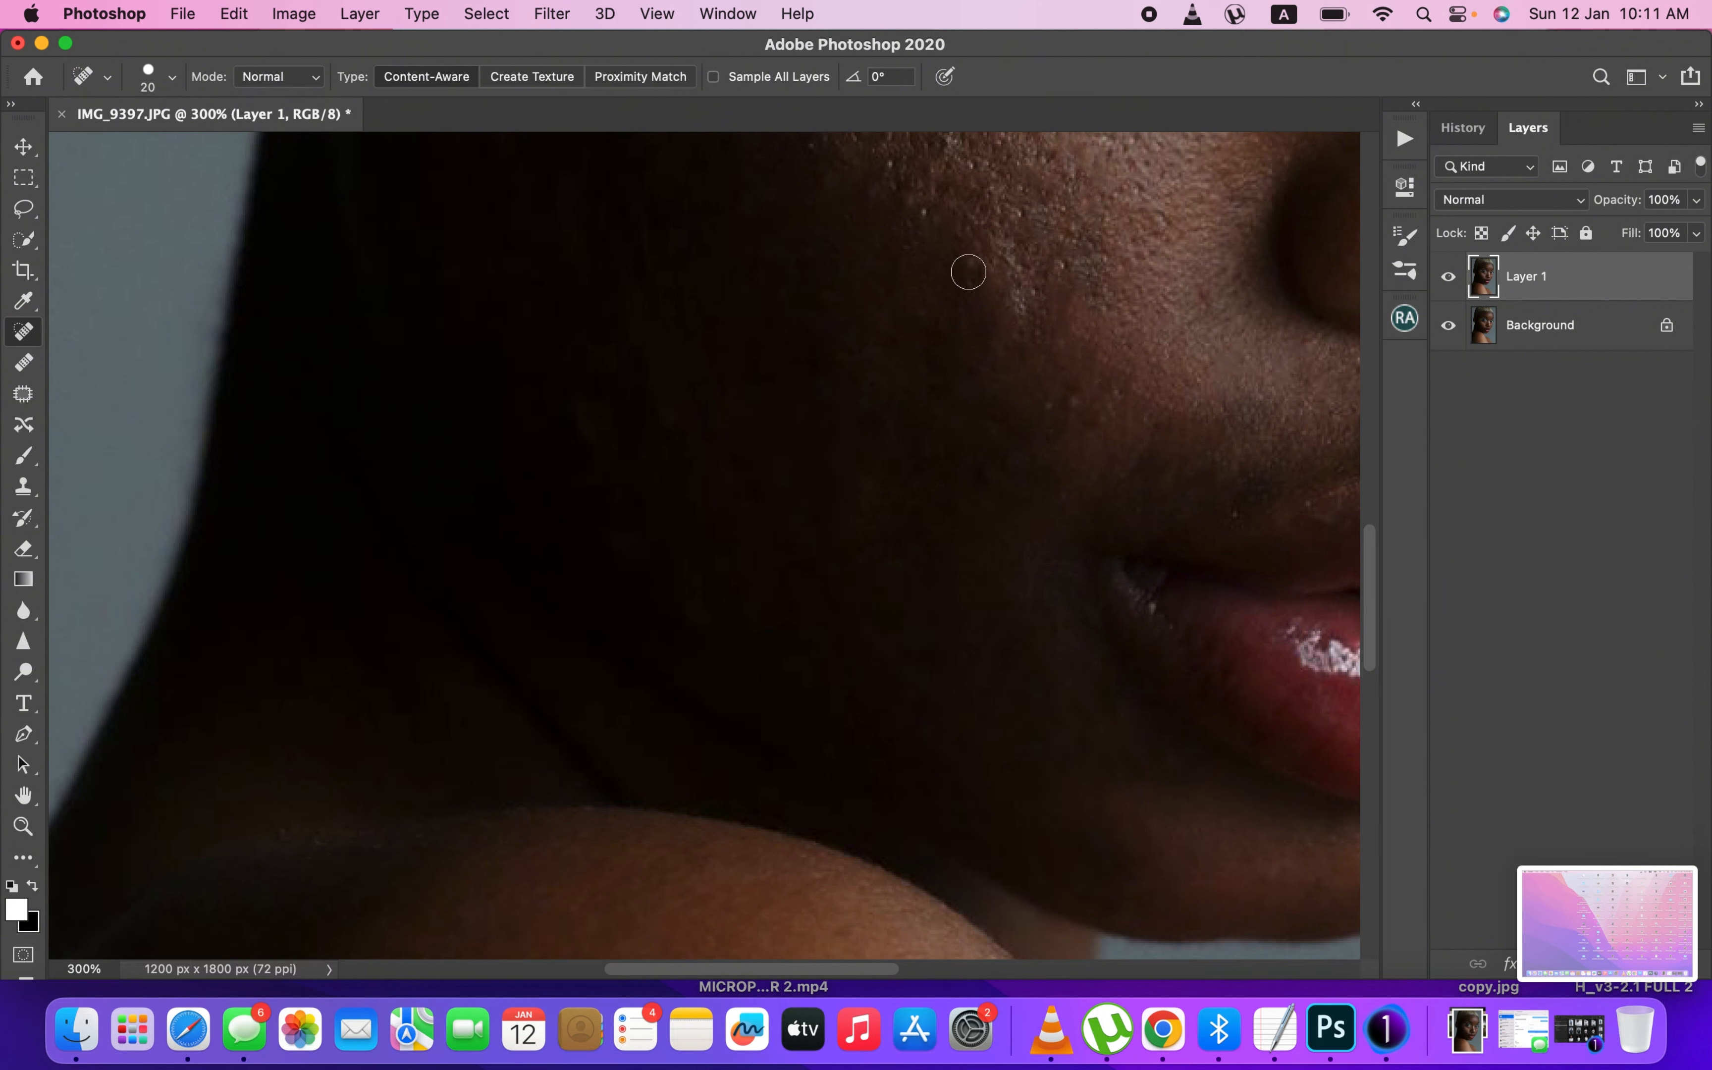
{"action": "left_click_drag", "start_coordinate": [969, 274], "coordinate": [993, 294]}
{"action": "left_click_drag", "start_coordinate": [1001, 268], "coordinate": [992, 292]}
{"action": "left_click_drag", "start_coordinate": [937, 213], "coordinate": [922, 233]}
{"action": "left_click", "coordinate": [589, 439]}
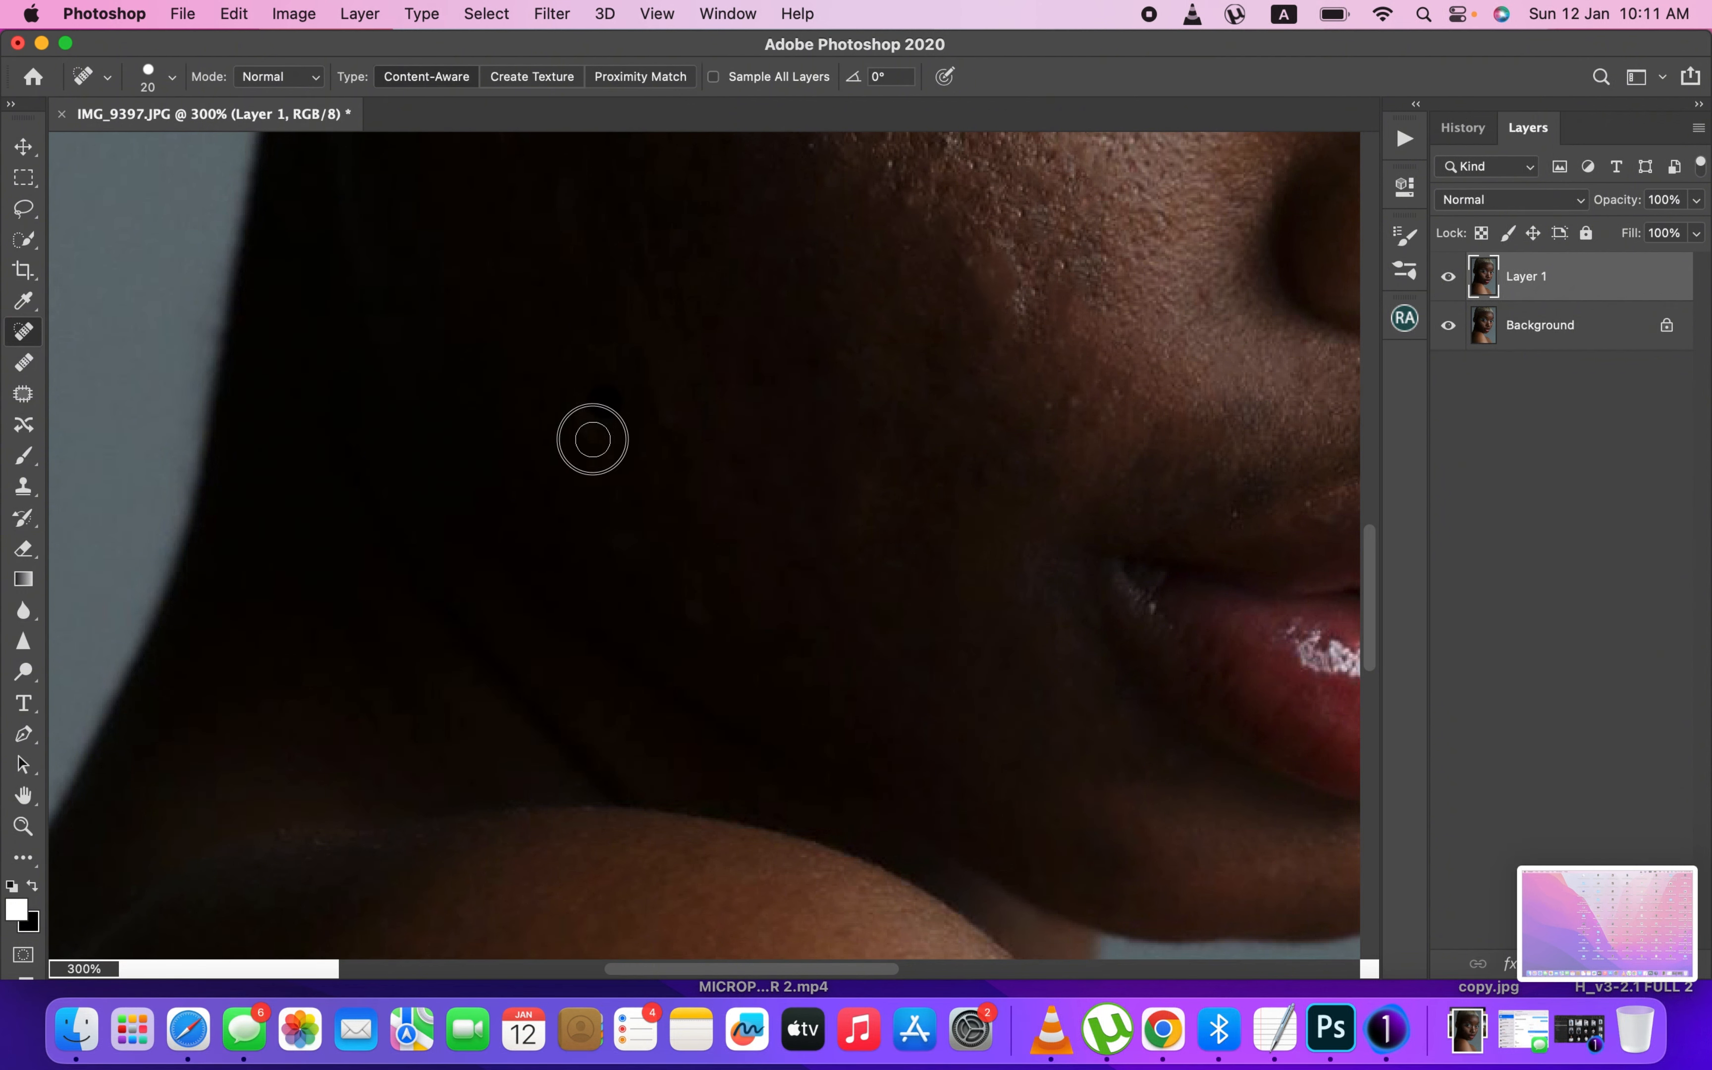
{"action": "left_click", "coordinate": [653, 412]}
{"action": "key", "text": "super+minus"}
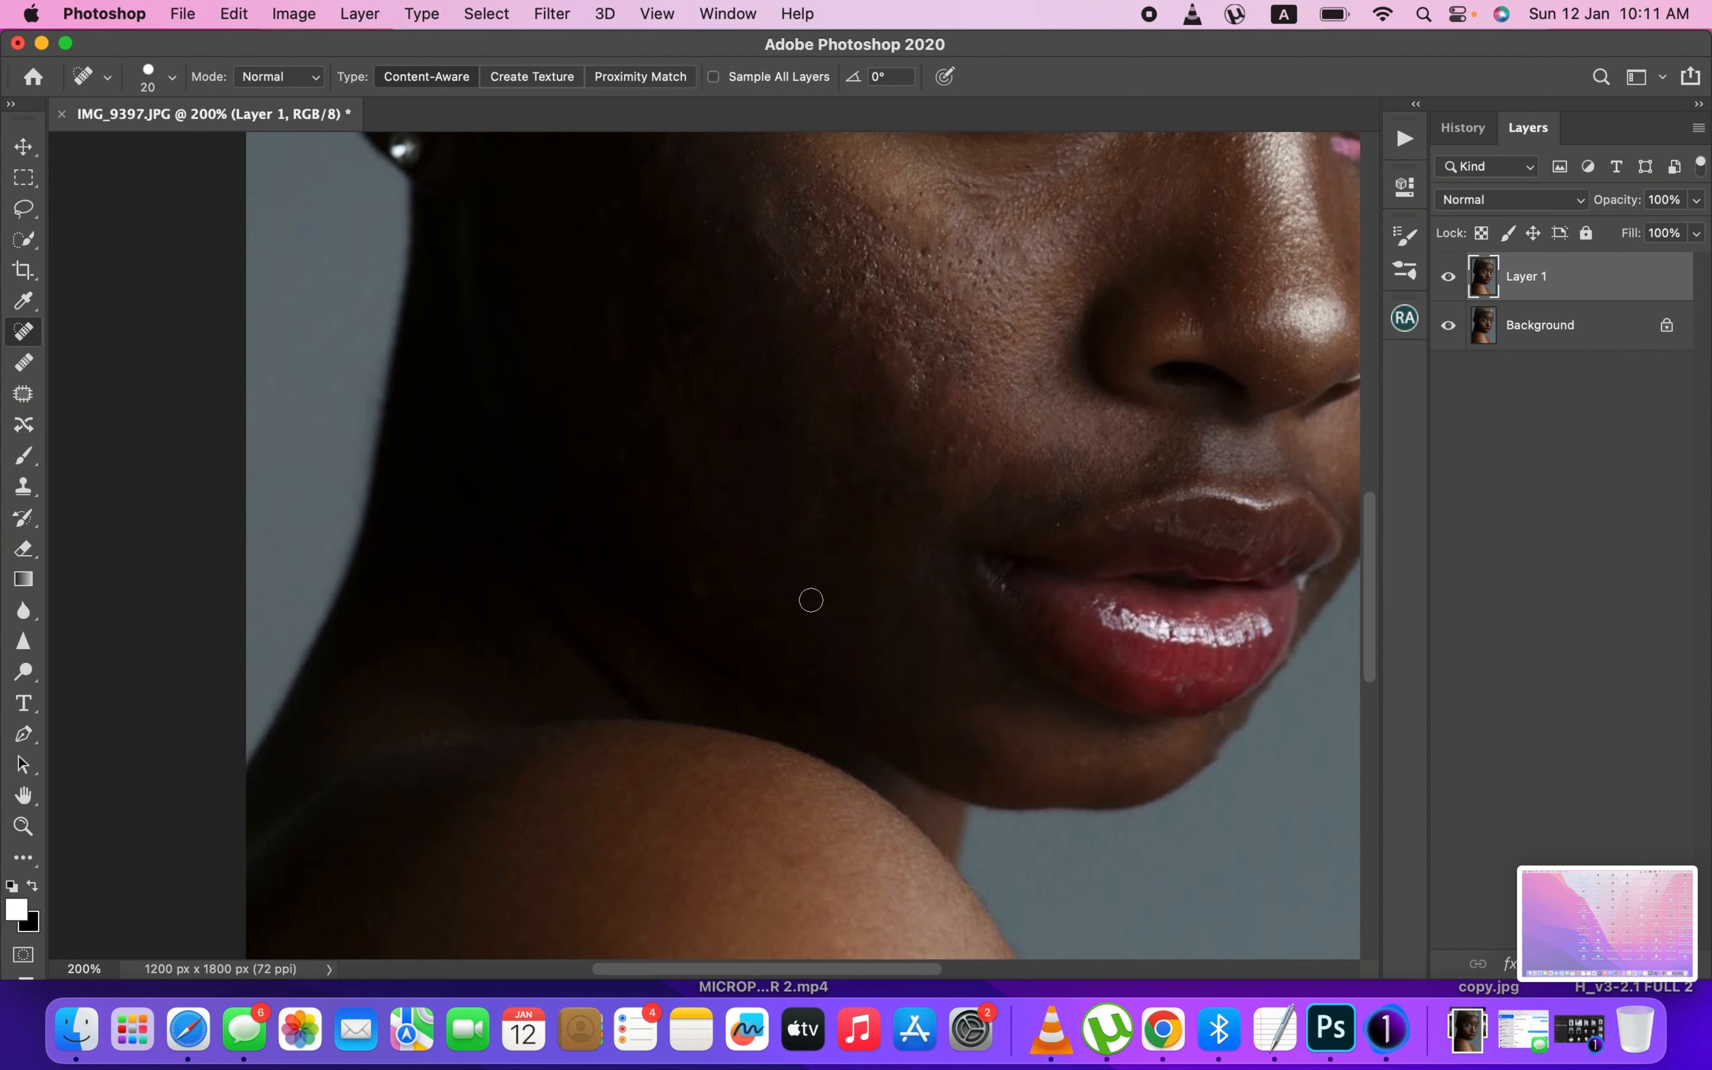
- Try to heal the bumpy patch on the near lower cheek with the brush size at 90
{"action": "left_click_drag", "start_coordinate": [840, 693], "coordinate": [854, 811]}
{"action": "left_click_drag", "start_coordinate": [833, 575], "coordinate": [837, 627]}
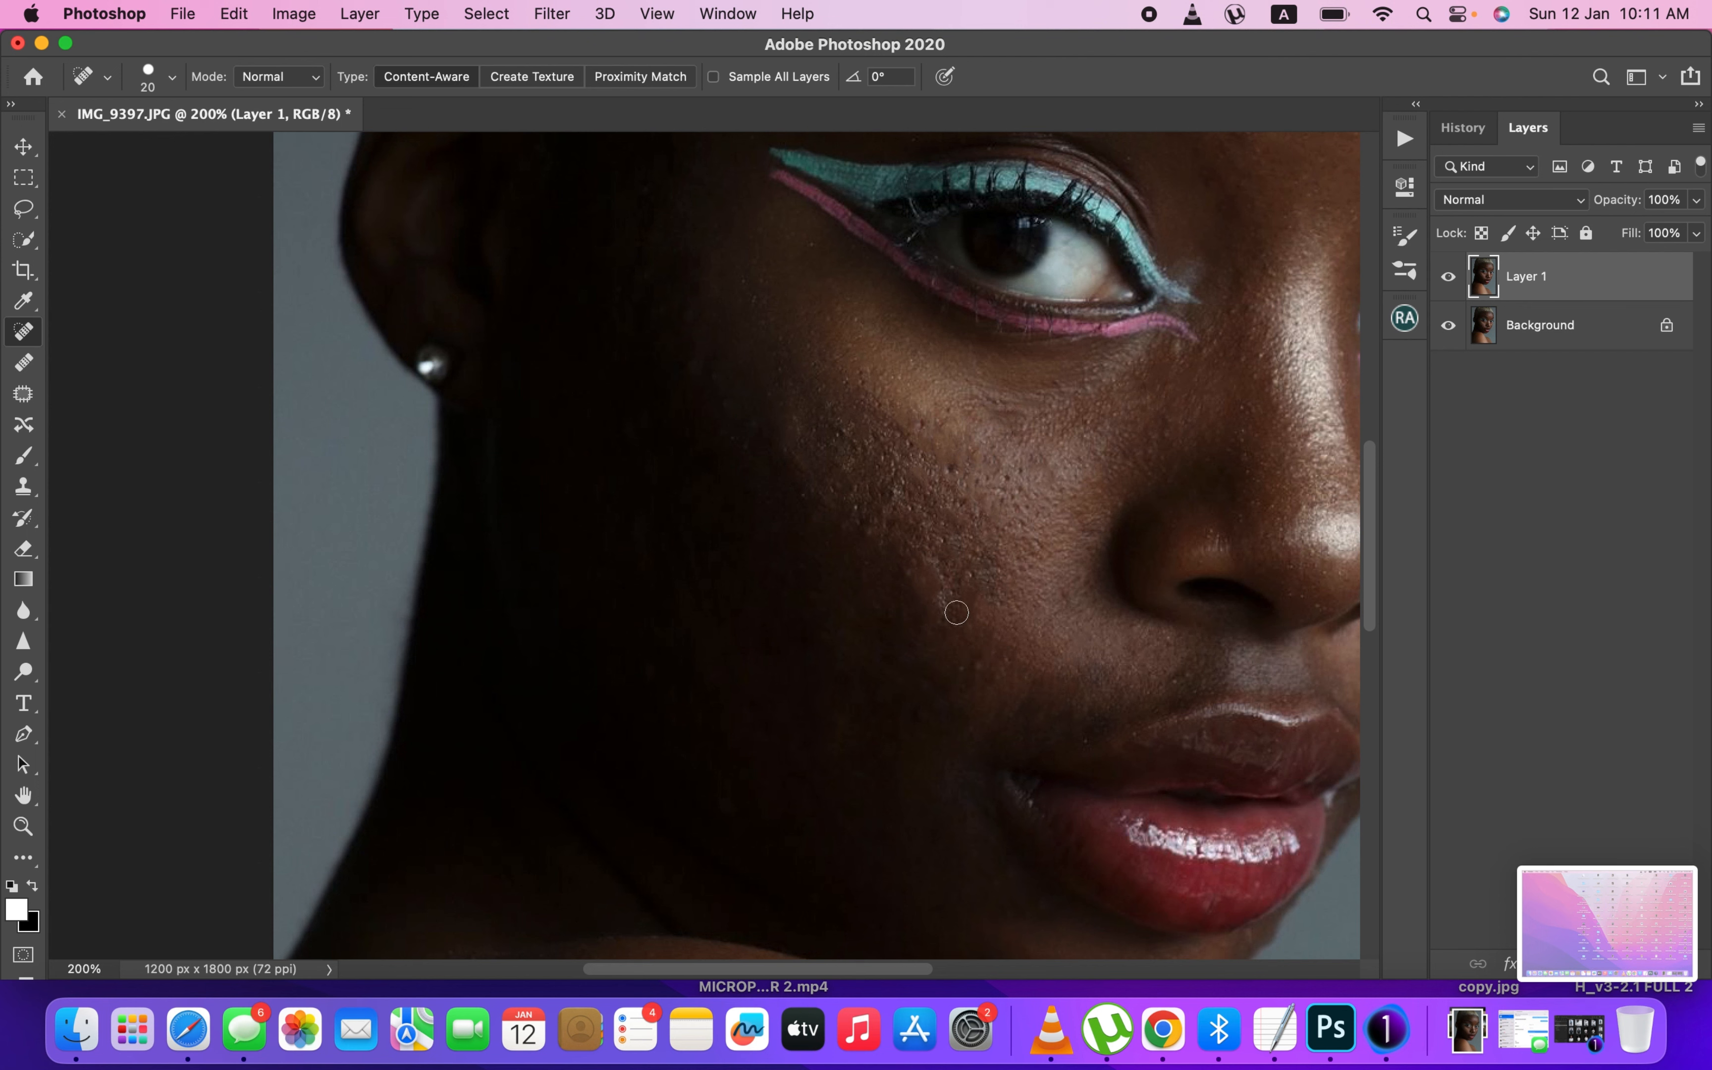
{"action": "key", "text": "super+minus"}
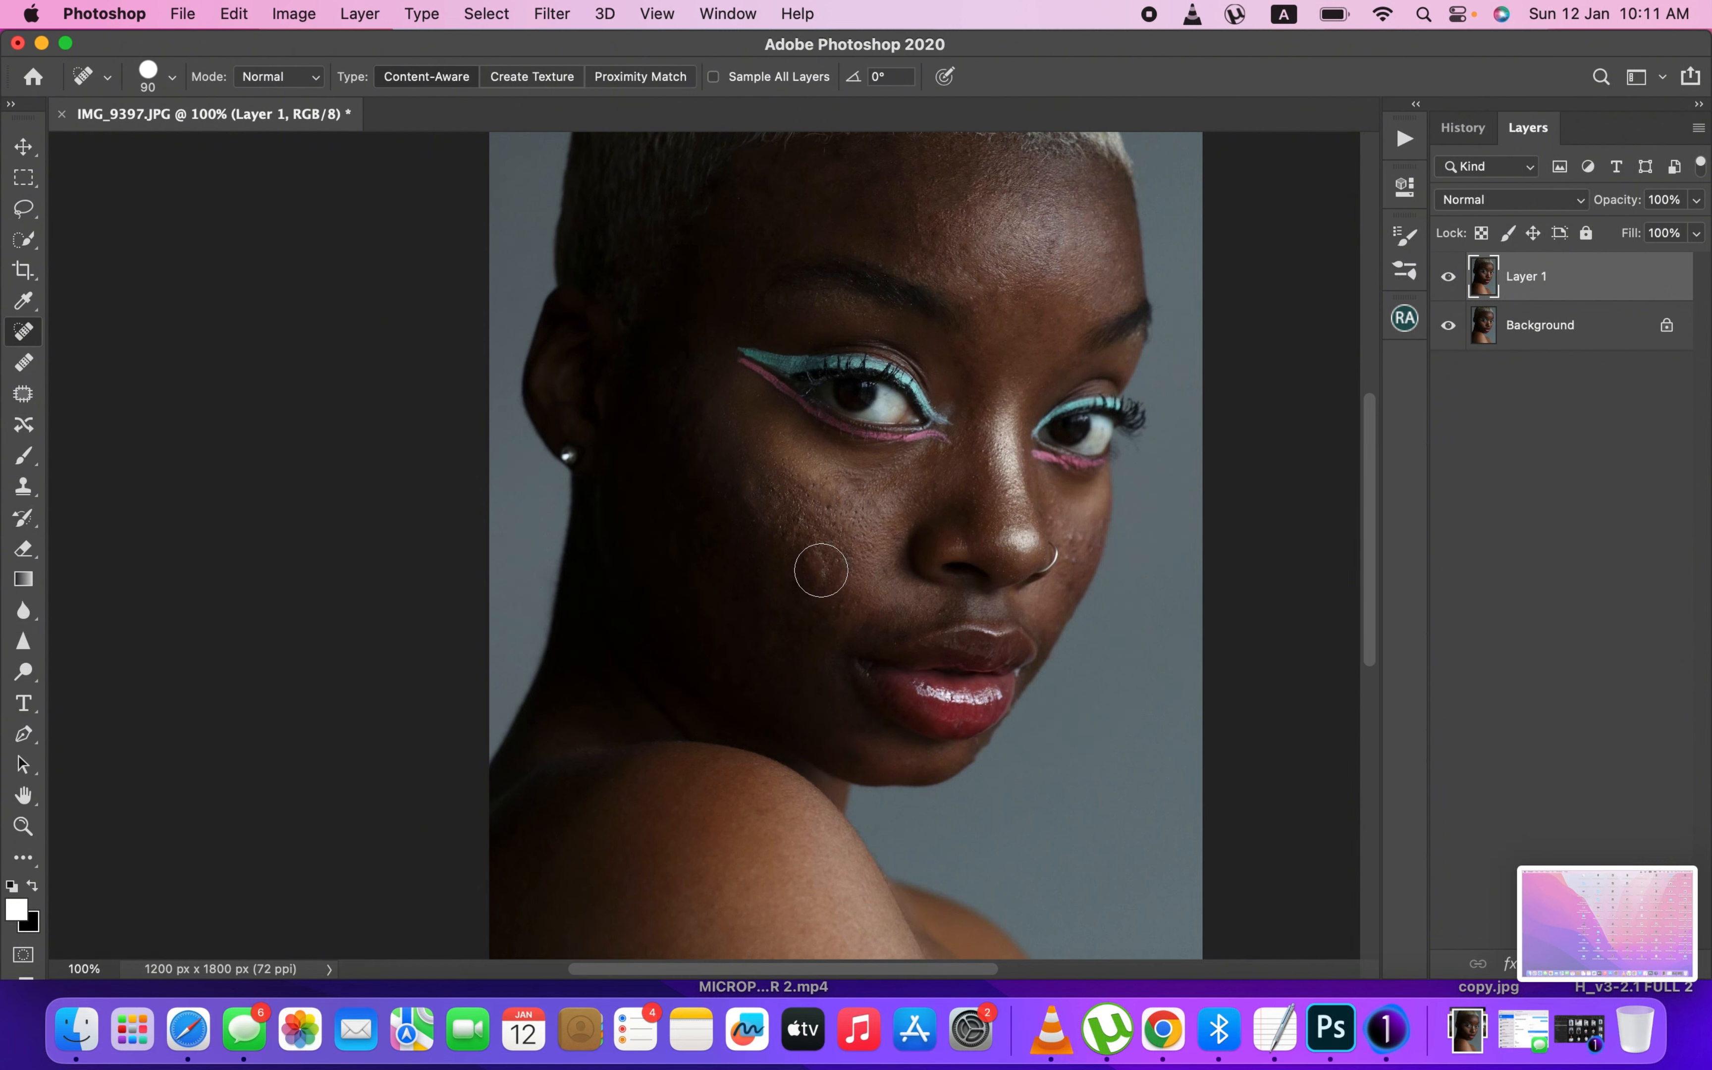
{"action": "left_click", "coordinate": [821, 570]}
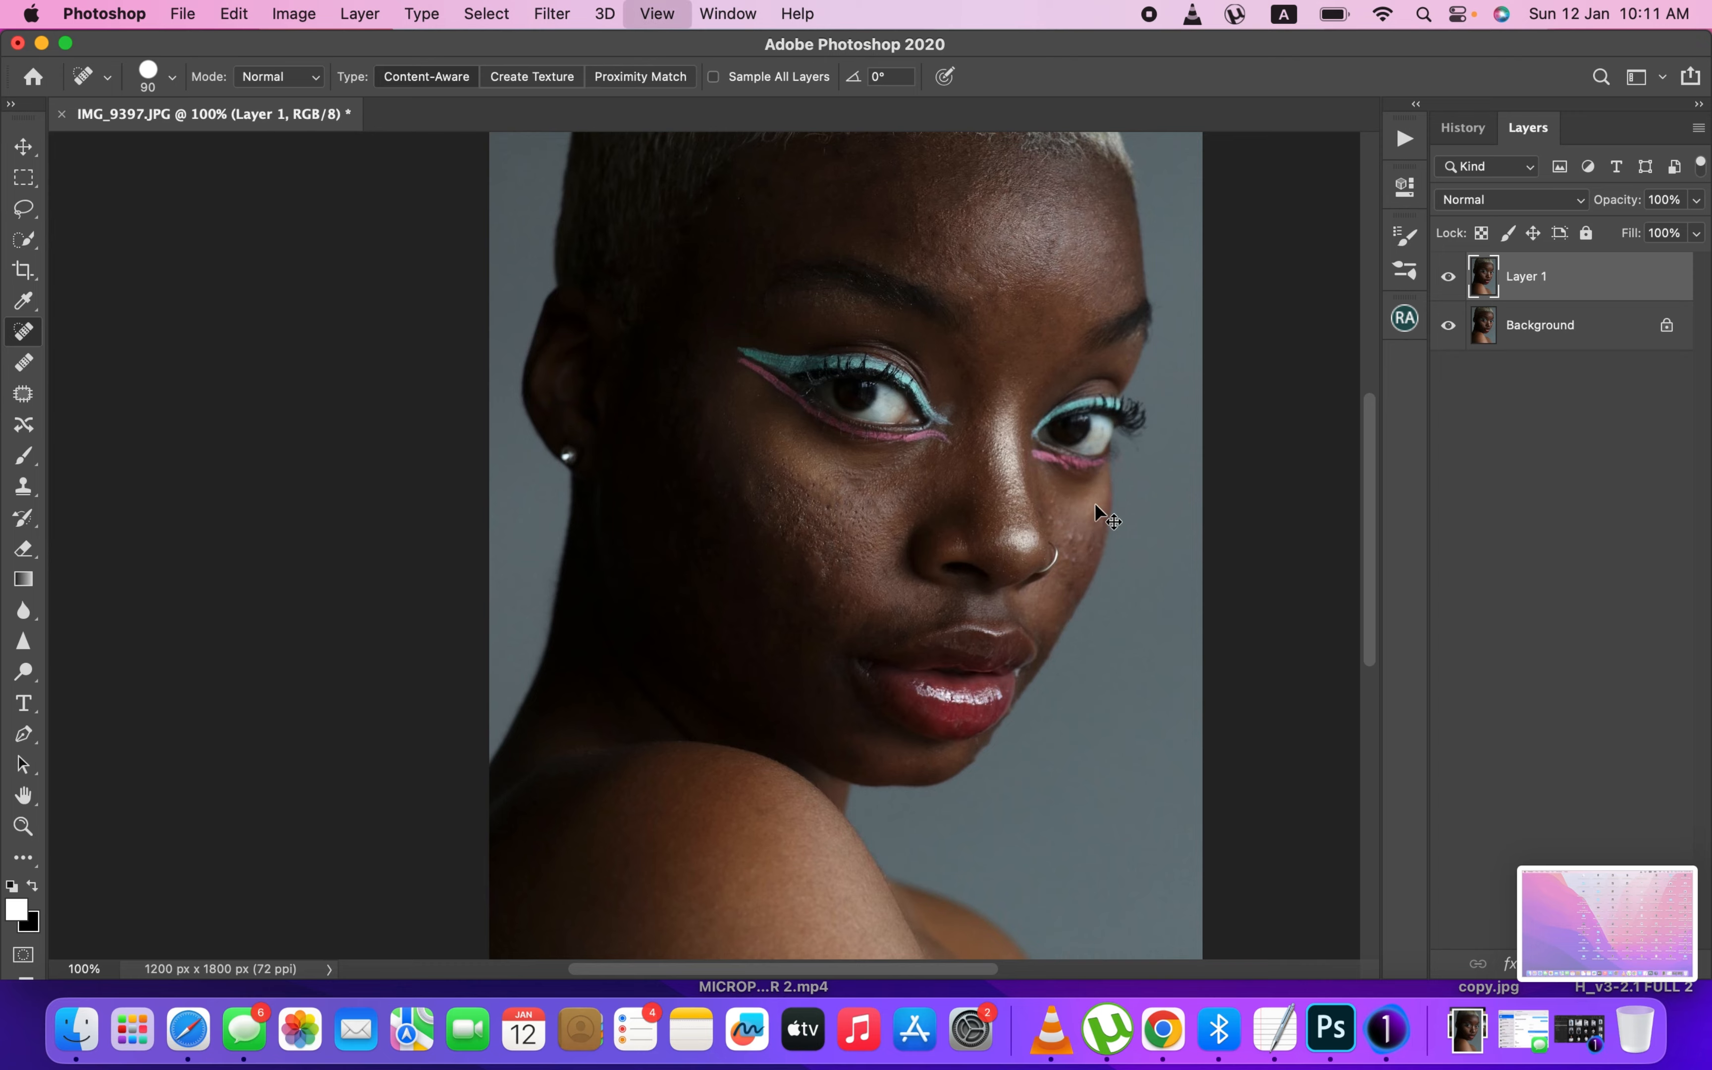
- Reduce the healing brush to size 15 and heal the spots on the far cheek beside the nose ring
{"action": "key", "text": "super+plus"}
{"action": "key", "text": "super+plus"}
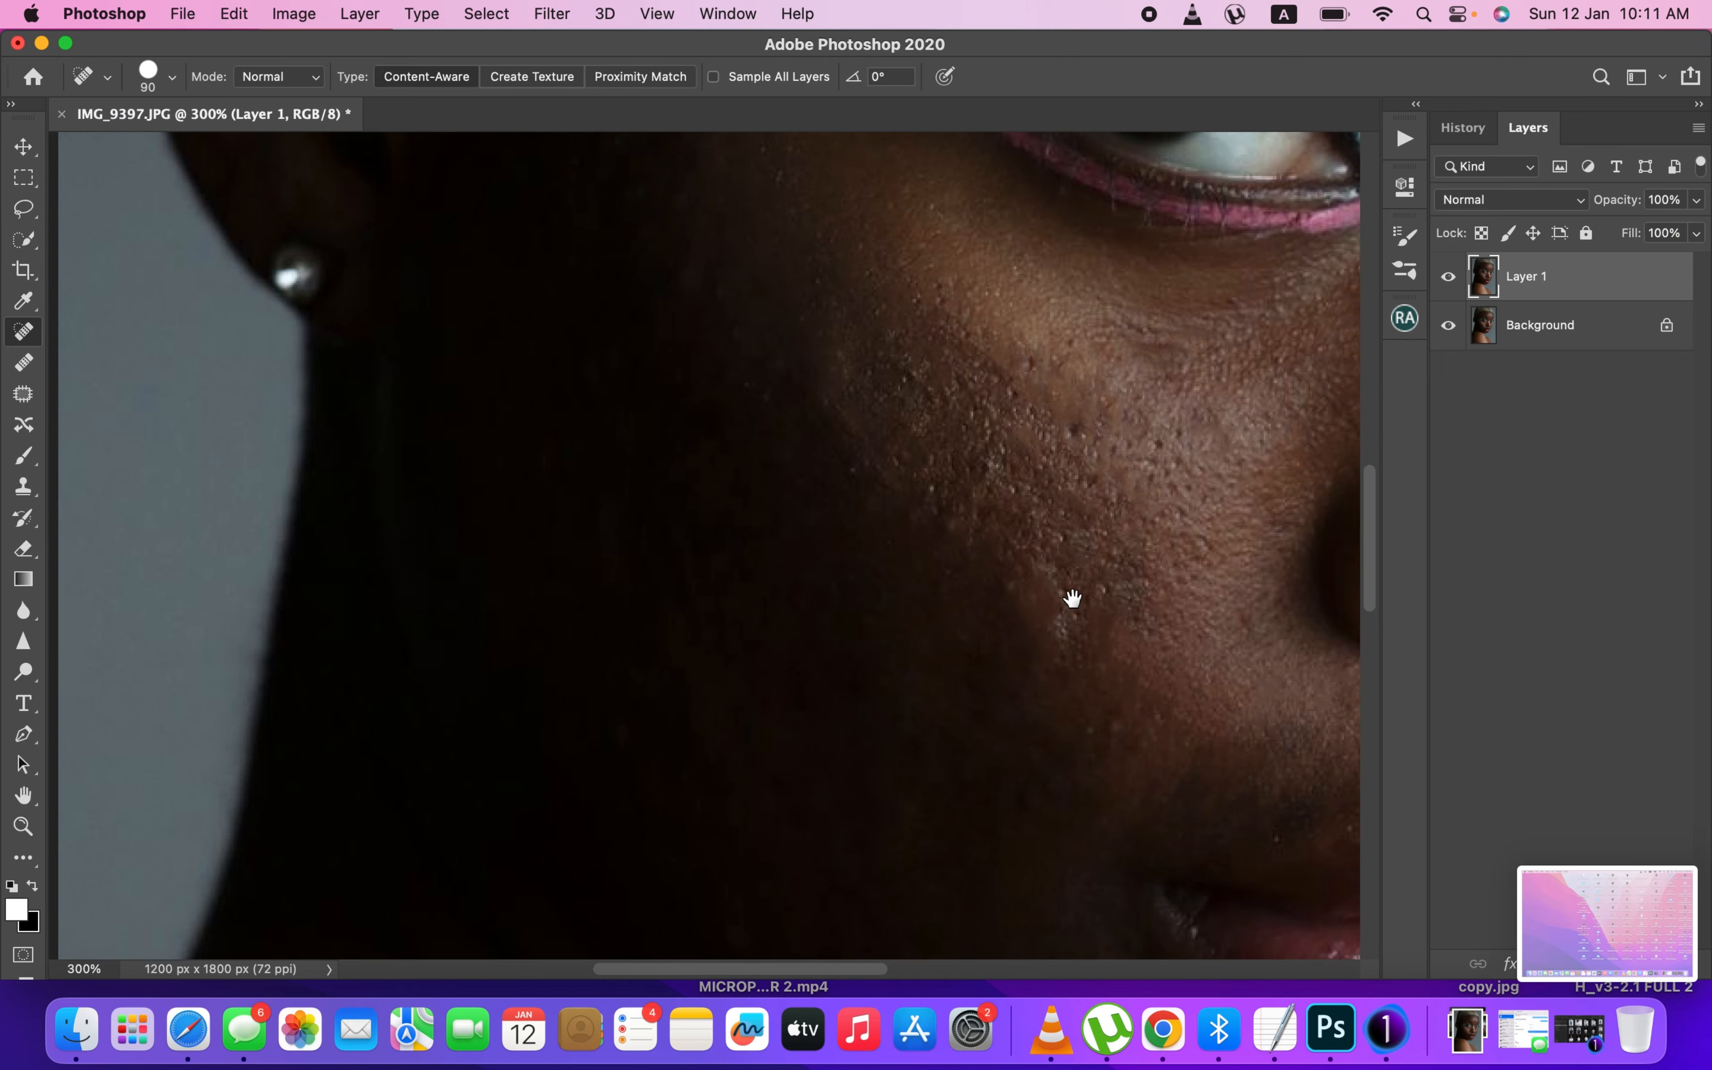
{"action": "scroll", "coordinate": [849, 559], "scroll_direction": "right", "scroll_amount": 15}
{"action": "key", "text": "bracketleft"}
{"action": "key", "text": "bracketleft"}
{"action": "key", "text": "bracketleft"}
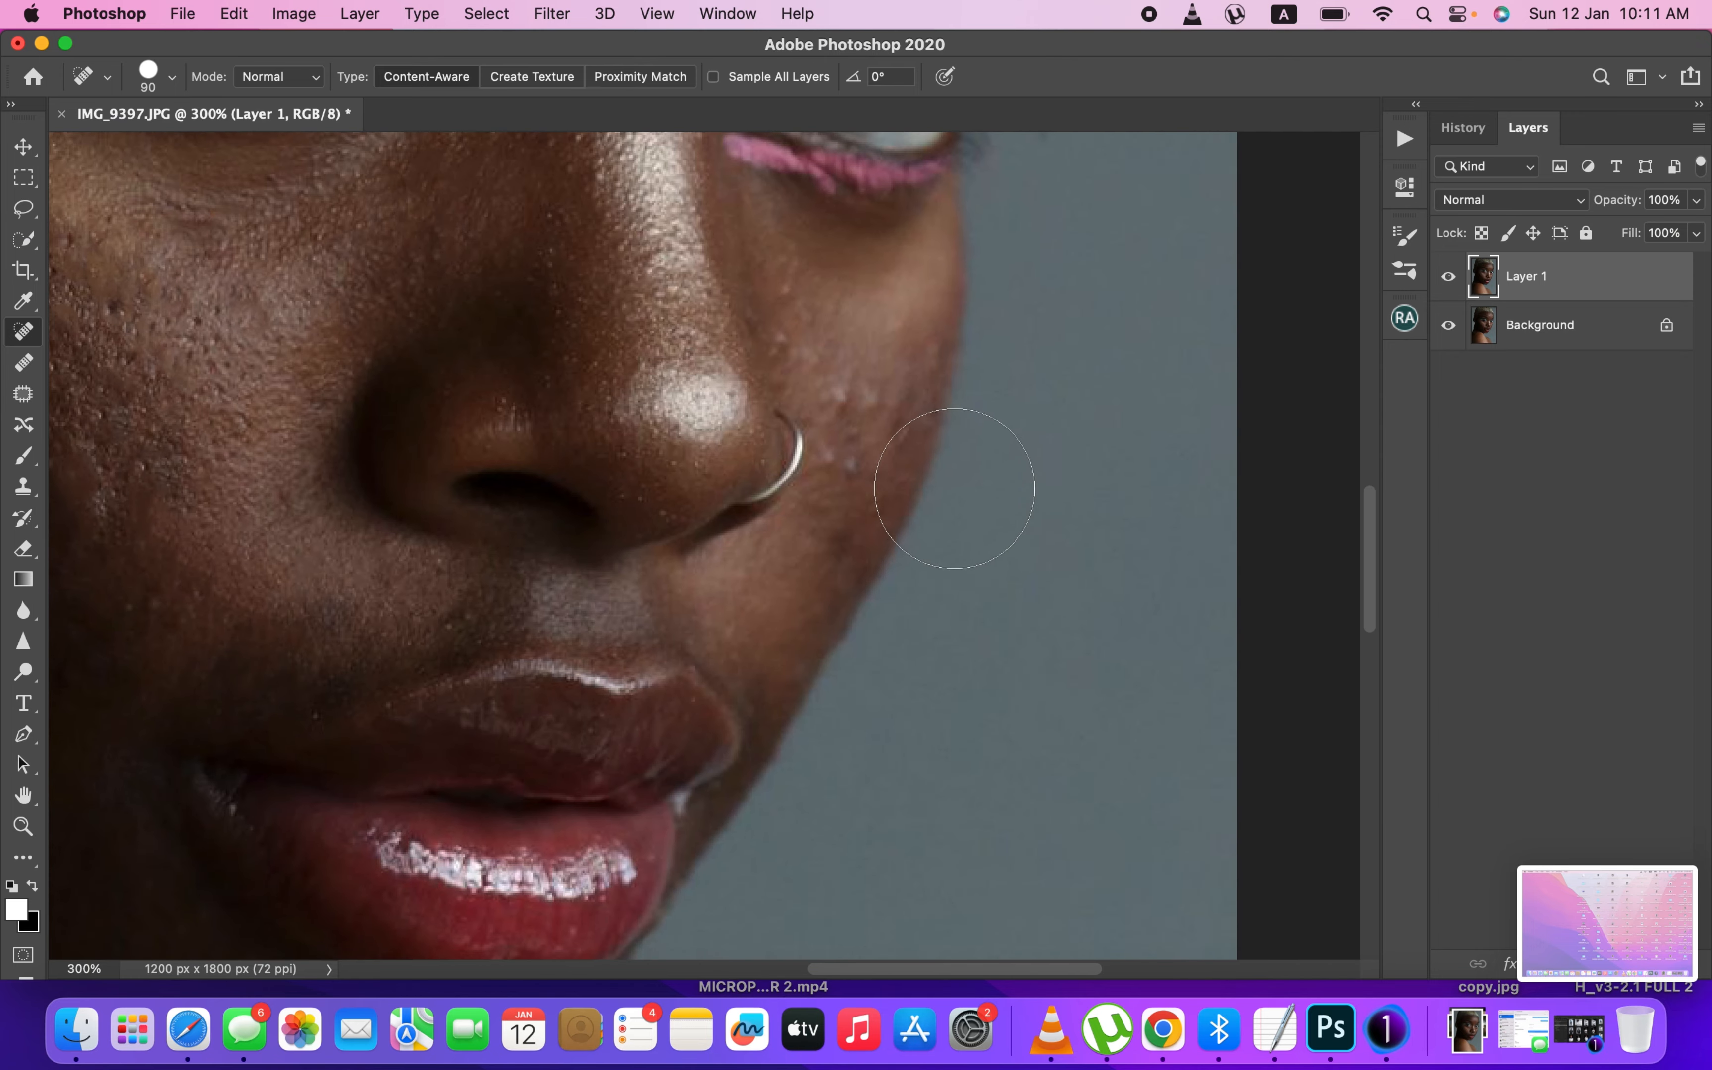
{"action": "key", "text": "bracketleft"}
{"action": "key", "text": "bracketleft"}
{"action": "key", "text": "bracketleft"}
{"action": "key", "text": "bracketleft"}
{"action": "key", "text": "bracketleft"}
{"action": "left_click", "coordinate": [852, 469]}
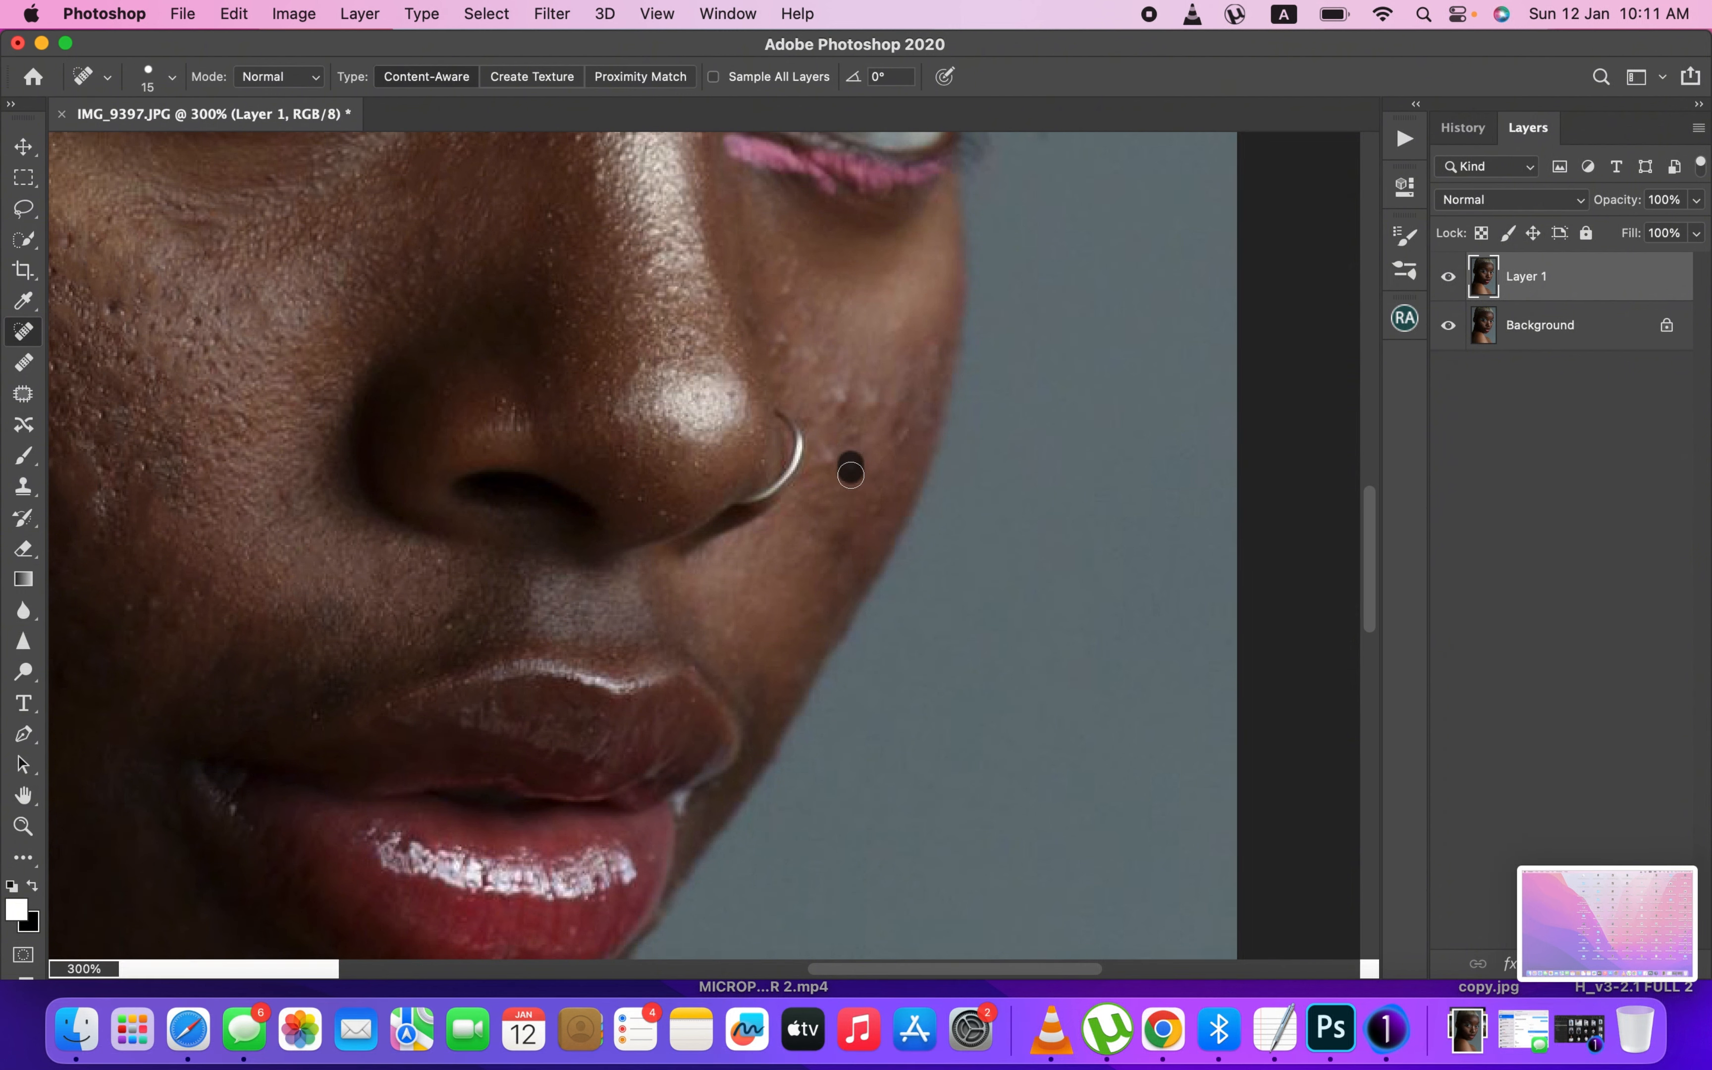
{"action": "left_click", "coordinate": [854, 439]}
{"action": "left_click", "coordinate": [842, 393]}
{"action": "left_click", "coordinate": [865, 402]}
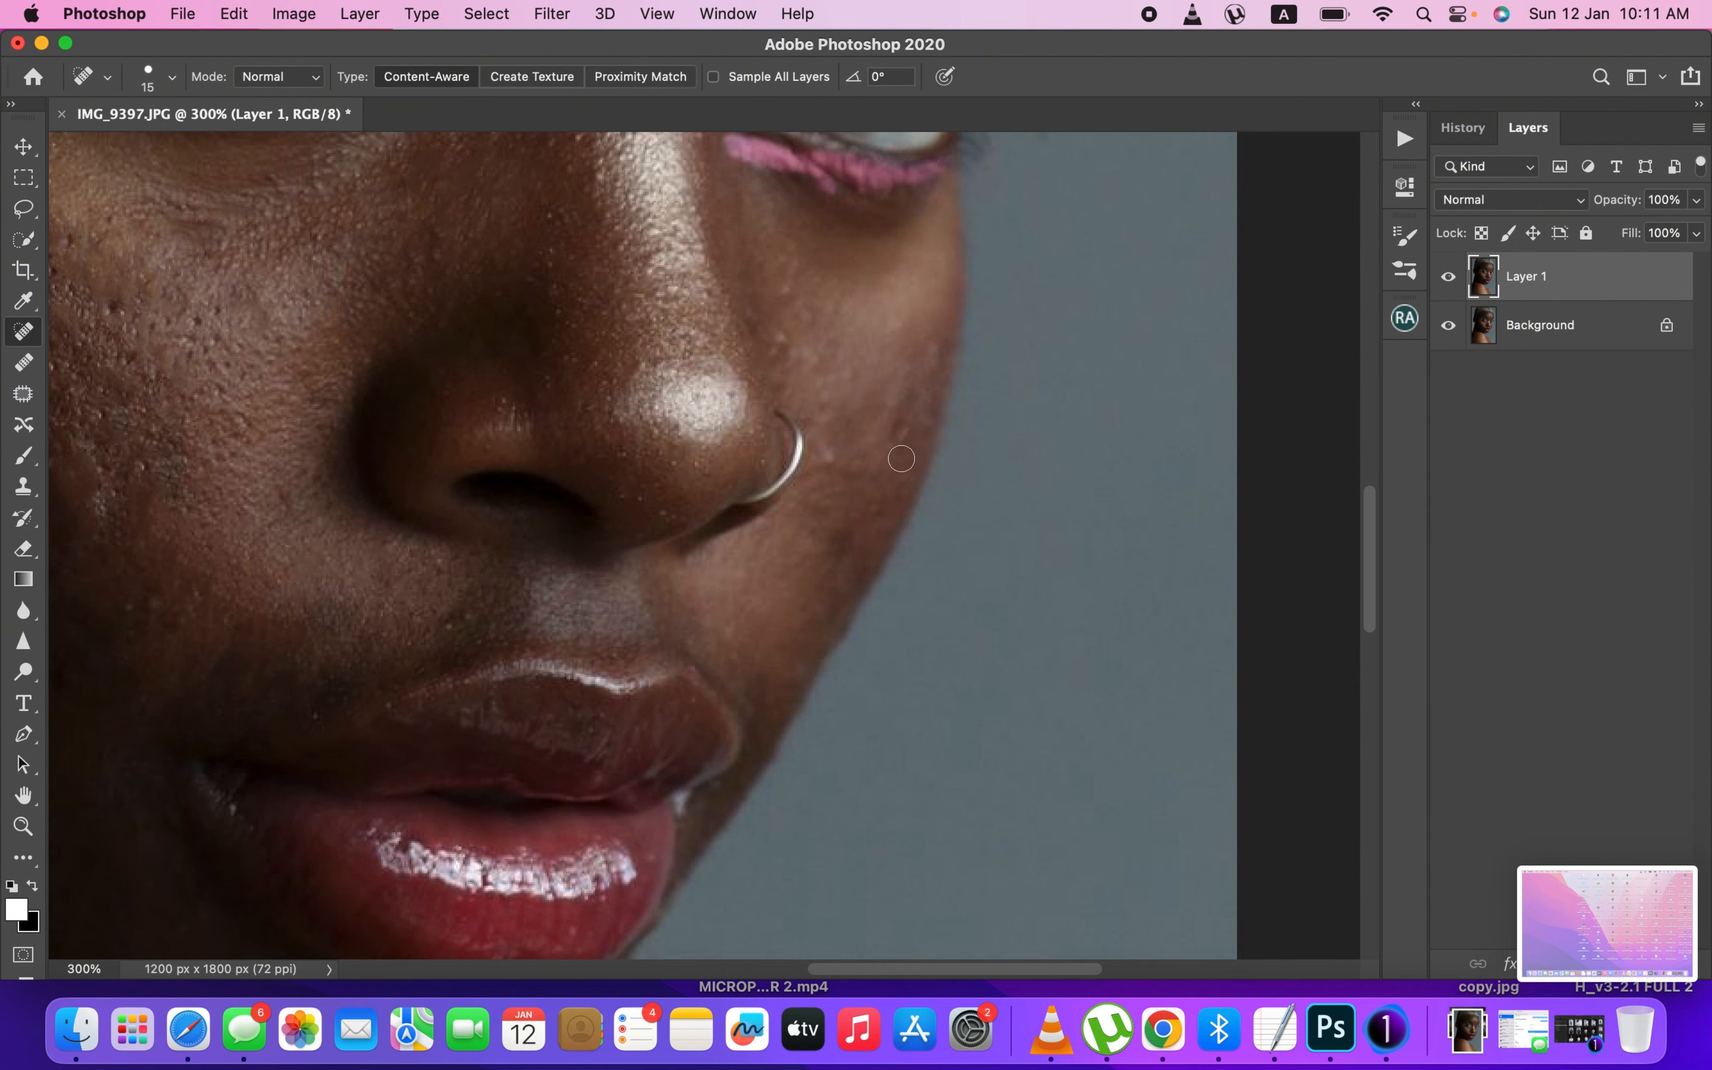
- Heal the remaining spots along the outer edge of the far cheek and the marks between the nose and far eye
{"action": "left_click", "coordinate": [901, 445]}
{"action": "left_click", "coordinate": [912, 402]}
{"action": "left_click", "coordinate": [928, 349]}
{"action": "left_click", "coordinate": [828, 459]}
{"action": "left_click", "coordinate": [793, 344]}
{"action": "left_click", "coordinate": [786, 342]}
{"action": "left_click", "coordinate": [833, 338]}
{"action": "left_click", "coordinate": [817, 363]}
- Heal the small spots on the bridge of the nose and along its near side between the eyes
{"action": "left_click_drag", "start_coordinate": [744, 378], "coordinate": [818, 691]}
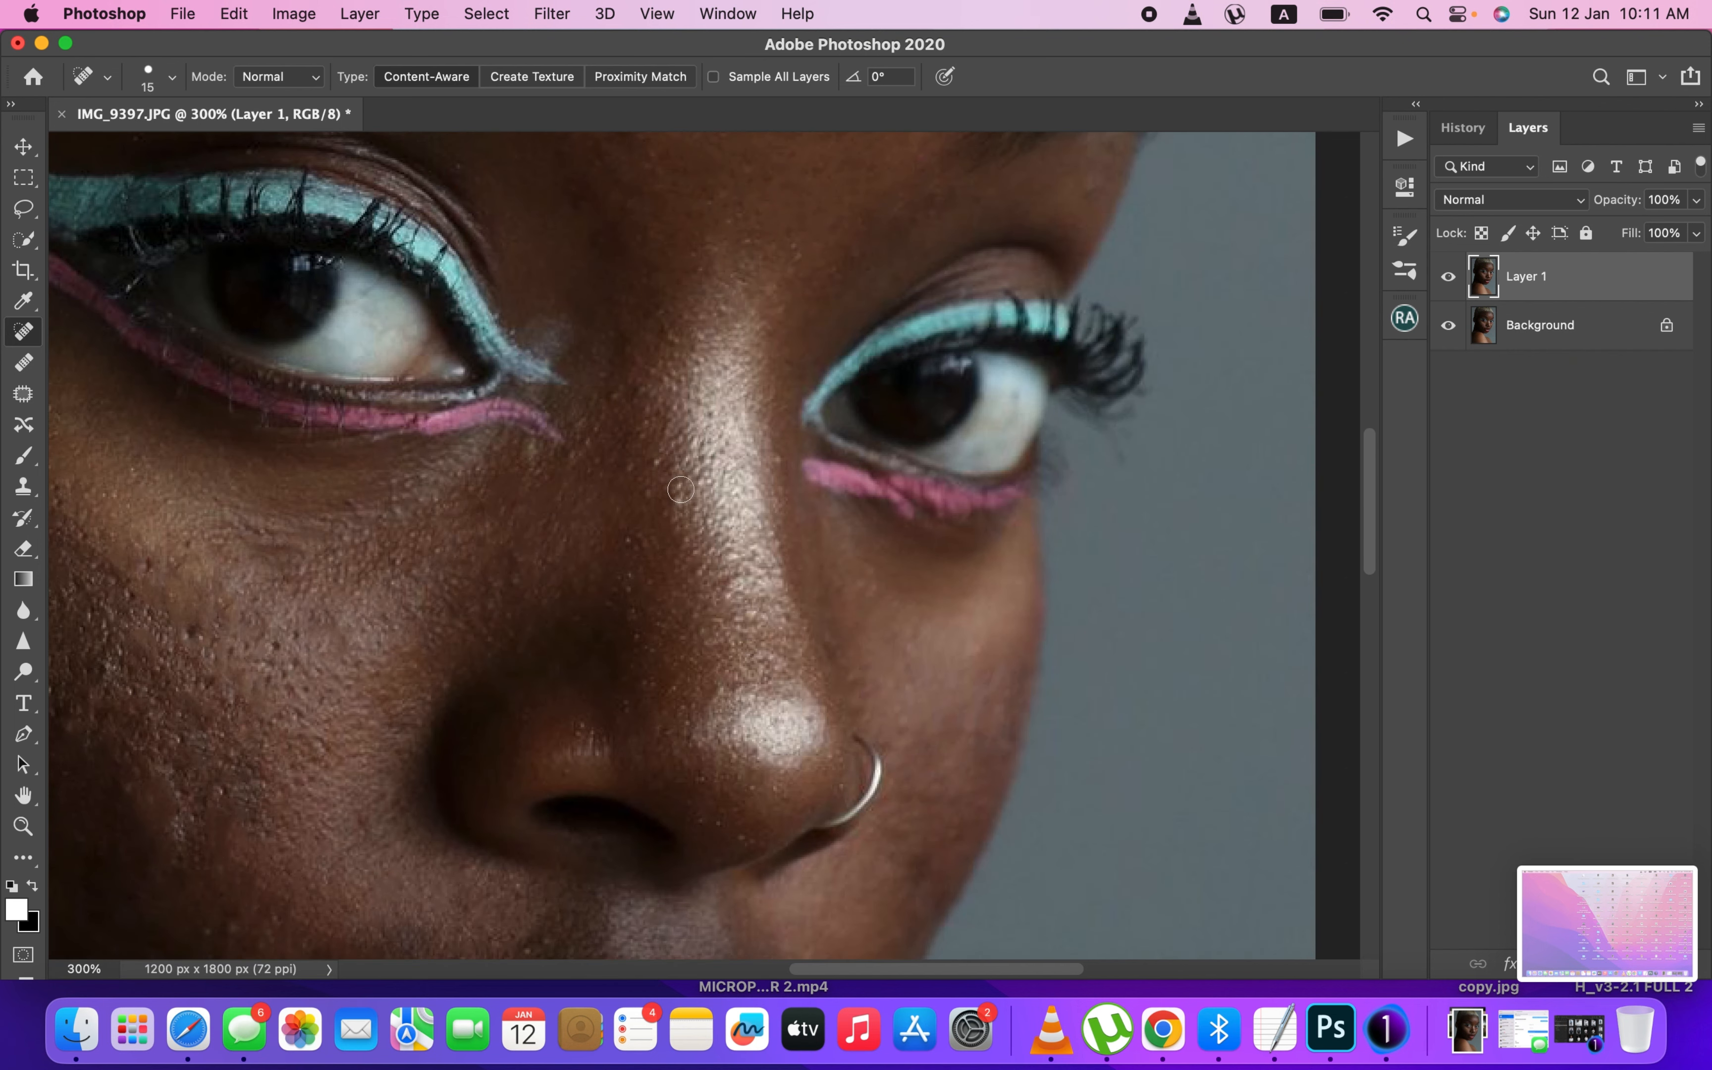
{"action": "left_click", "coordinate": [651, 476]}
{"action": "left_click", "coordinate": [623, 395]}
{"action": "left_click", "coordinate": [623, 466]}
{"action": "left_click_drag", "start_coordinate": [703, 371], "coordinate": [715, 479]}
{"action": "left_click", "coordinate": [687, 441]}
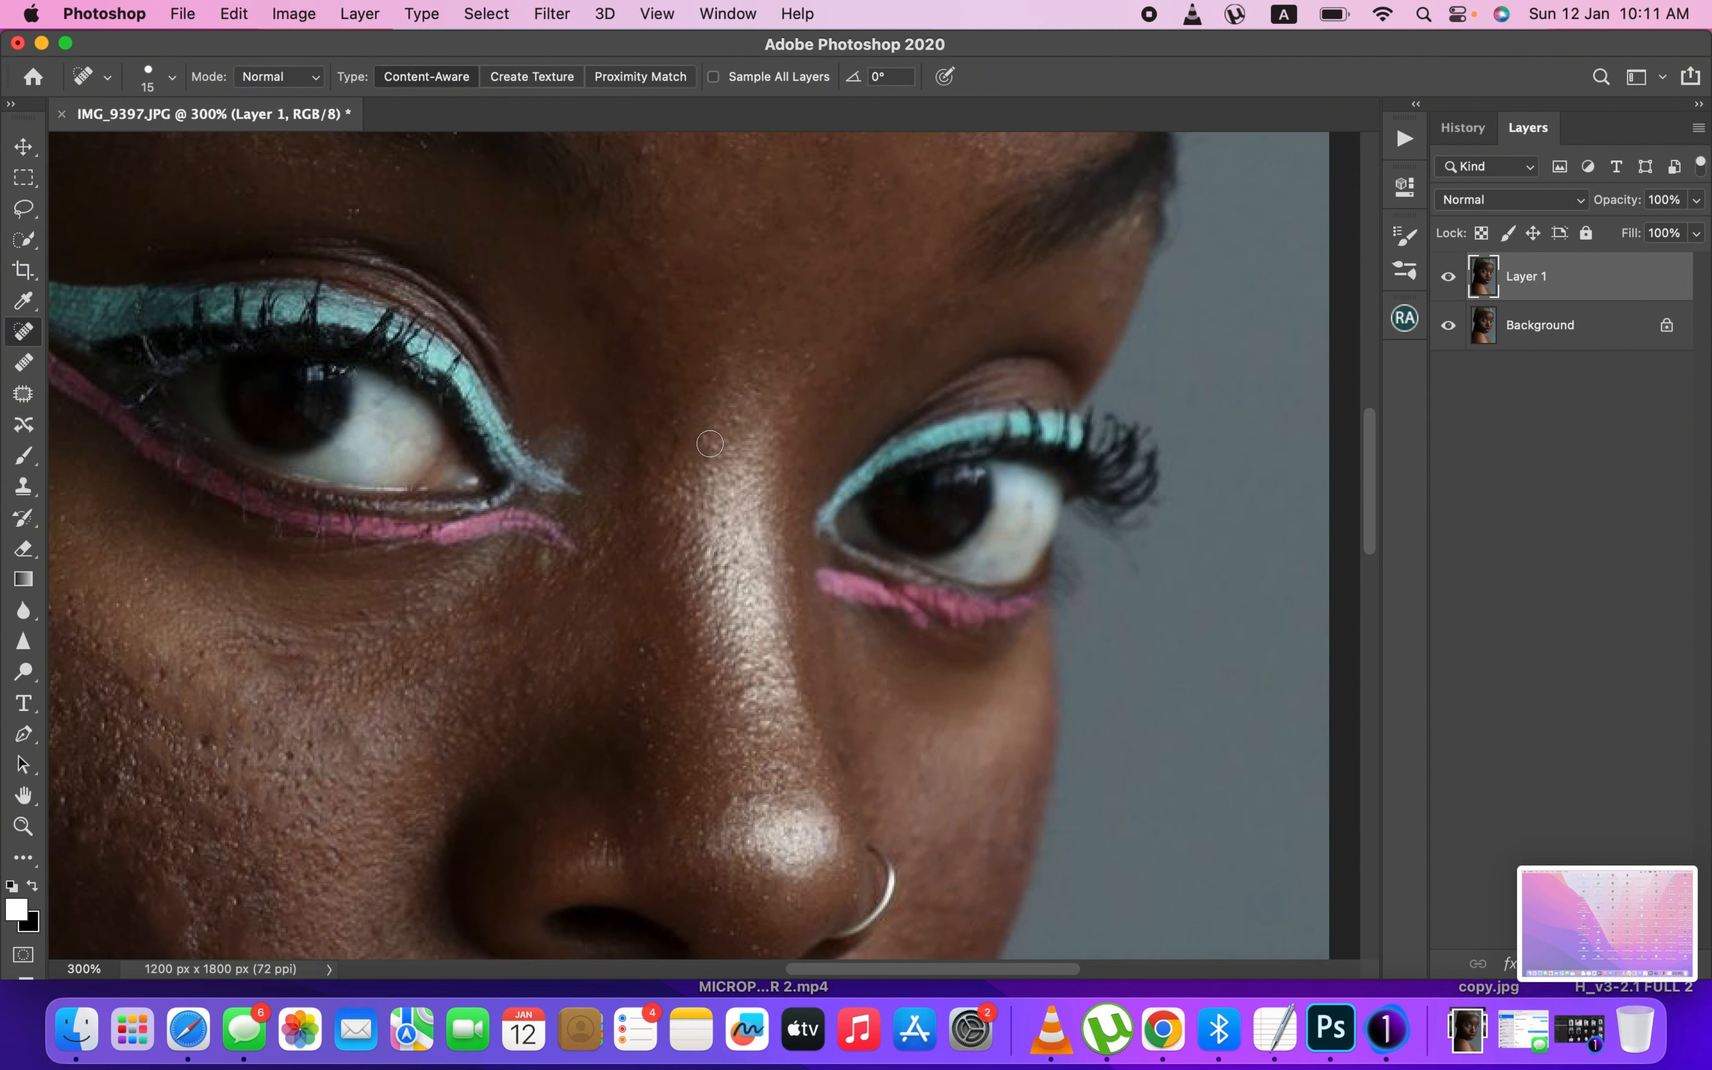
{"action": "left_click", "coordinate": [724, 429]}
{"action": "left_click", "coordinate": [635, 641]}
- Heal the spots between the brows and across the forehead, plus the marks near the temple and below the hairline
{"action": "left_click_drag", "start_coordinate": [786, 274], "coordinate": [872, 571]}
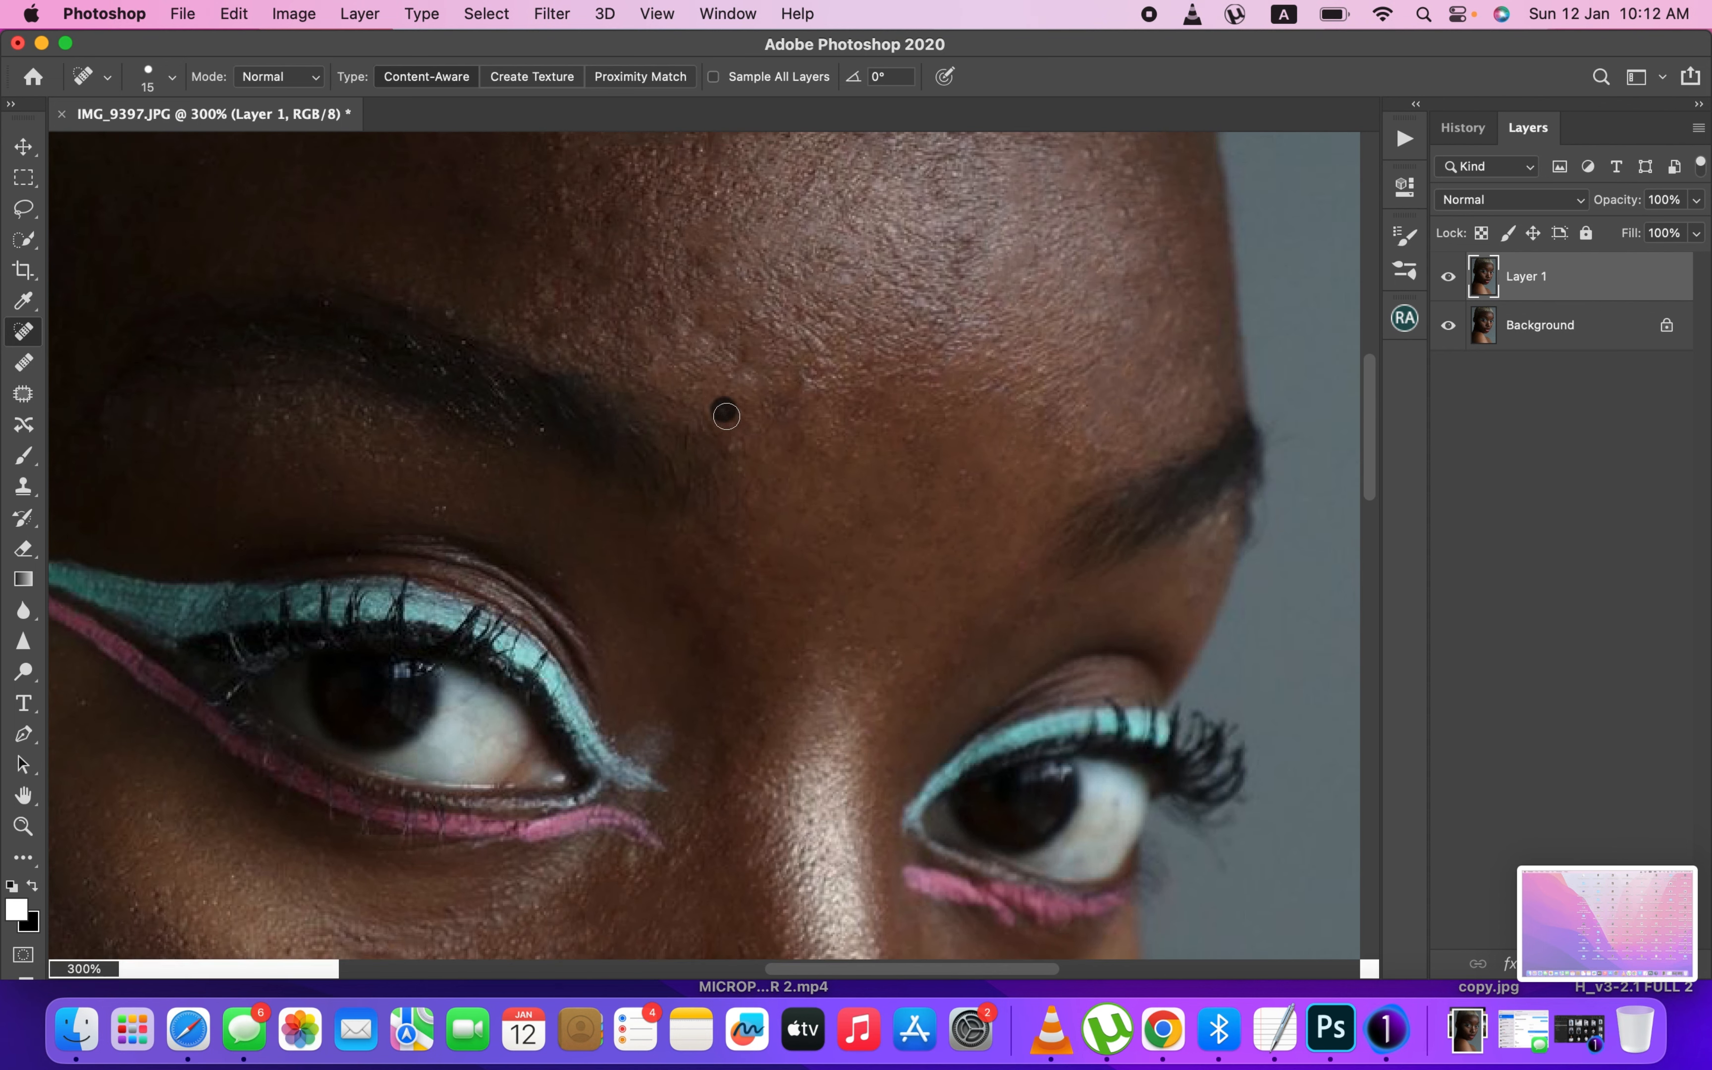
{"action": "left_click_drag", "start_coordinate": [844, 458], "coordinate": [970, 644]}
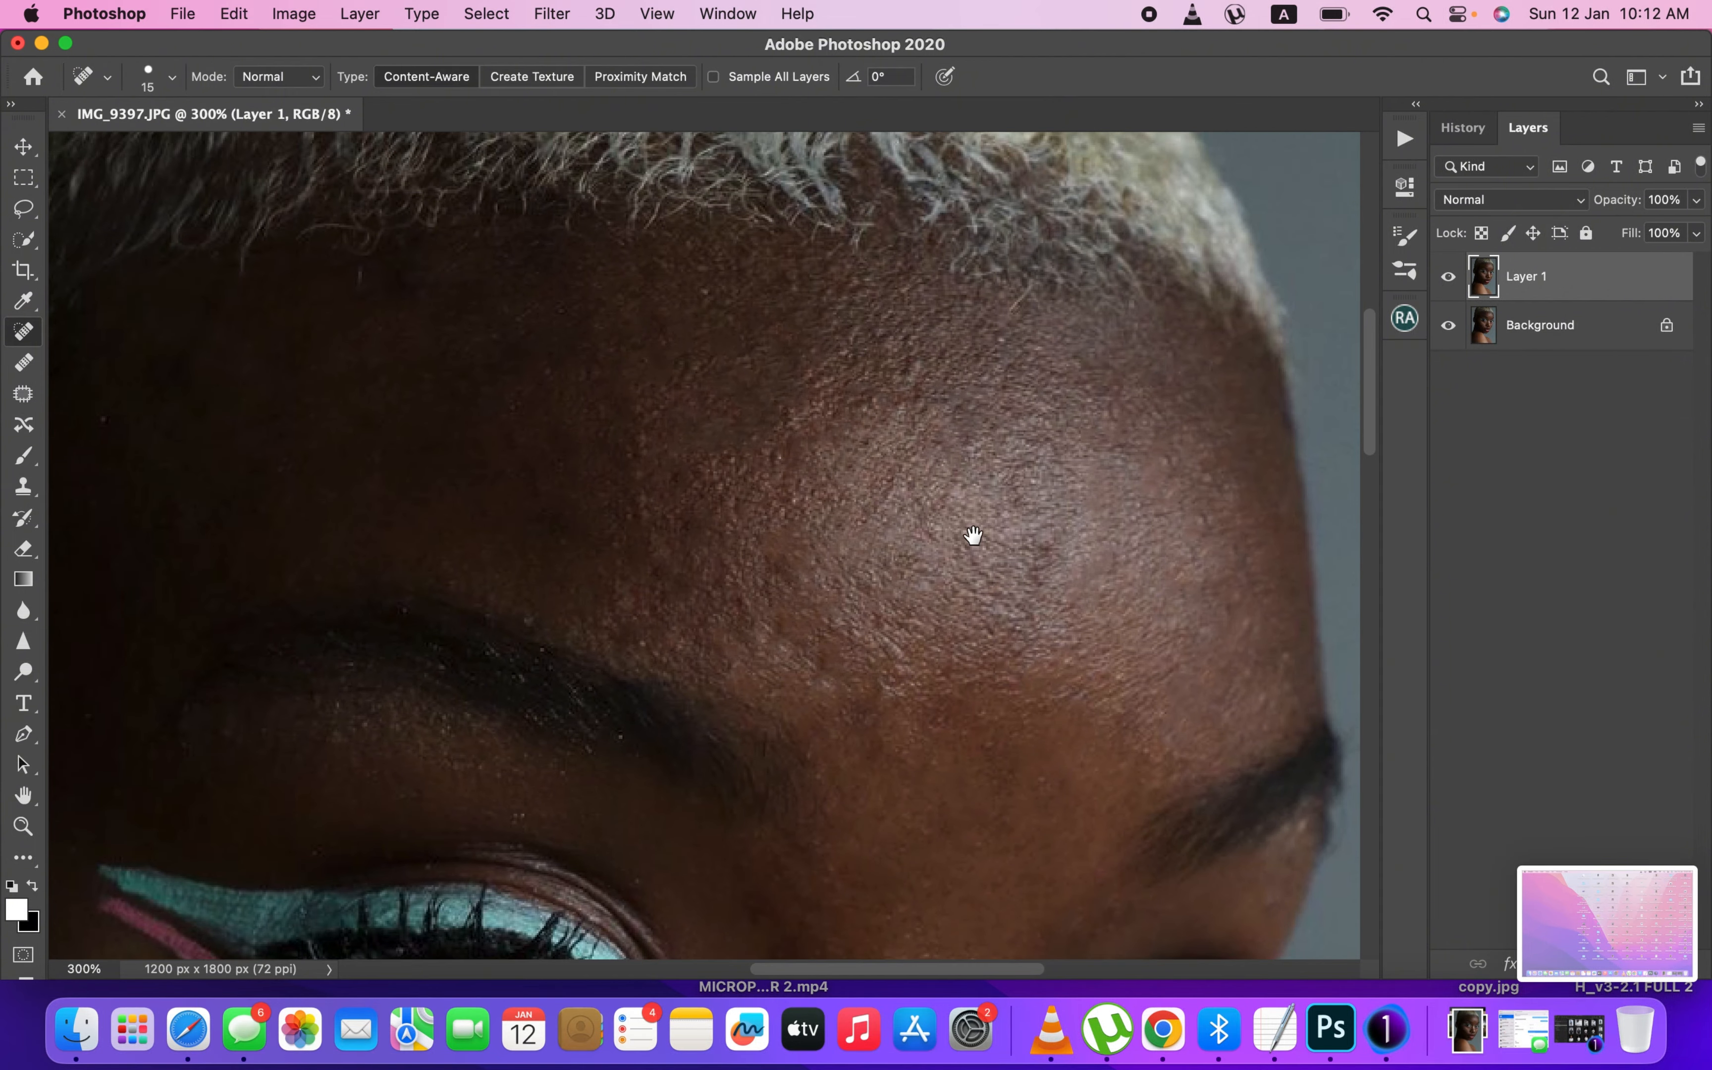
{"action": "left_click", "coordinate": [918, 373]}
{"action": "left_click", "coordinate": [640, 469]}
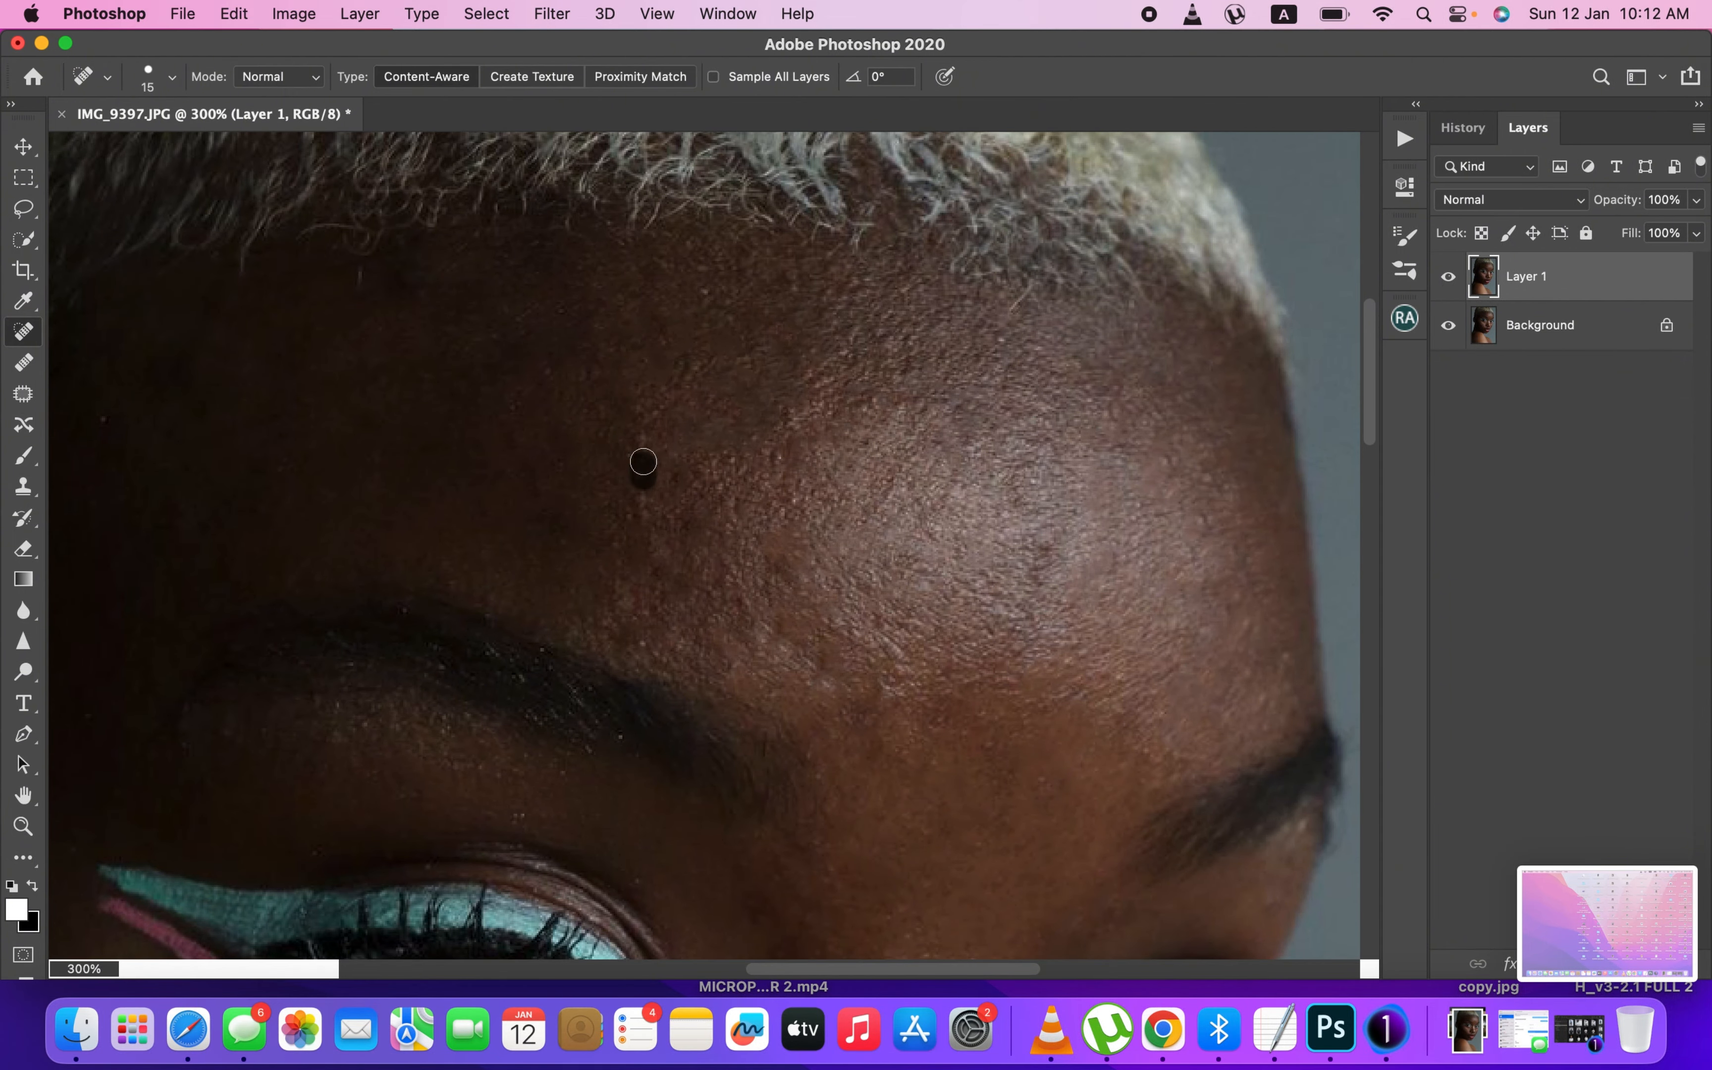
{"action": "left_click_drag", "start_coordinate": [528, 523], "coordinate": [762, 595]}
{"action": "left_click", "coordinate": [345, 492]}
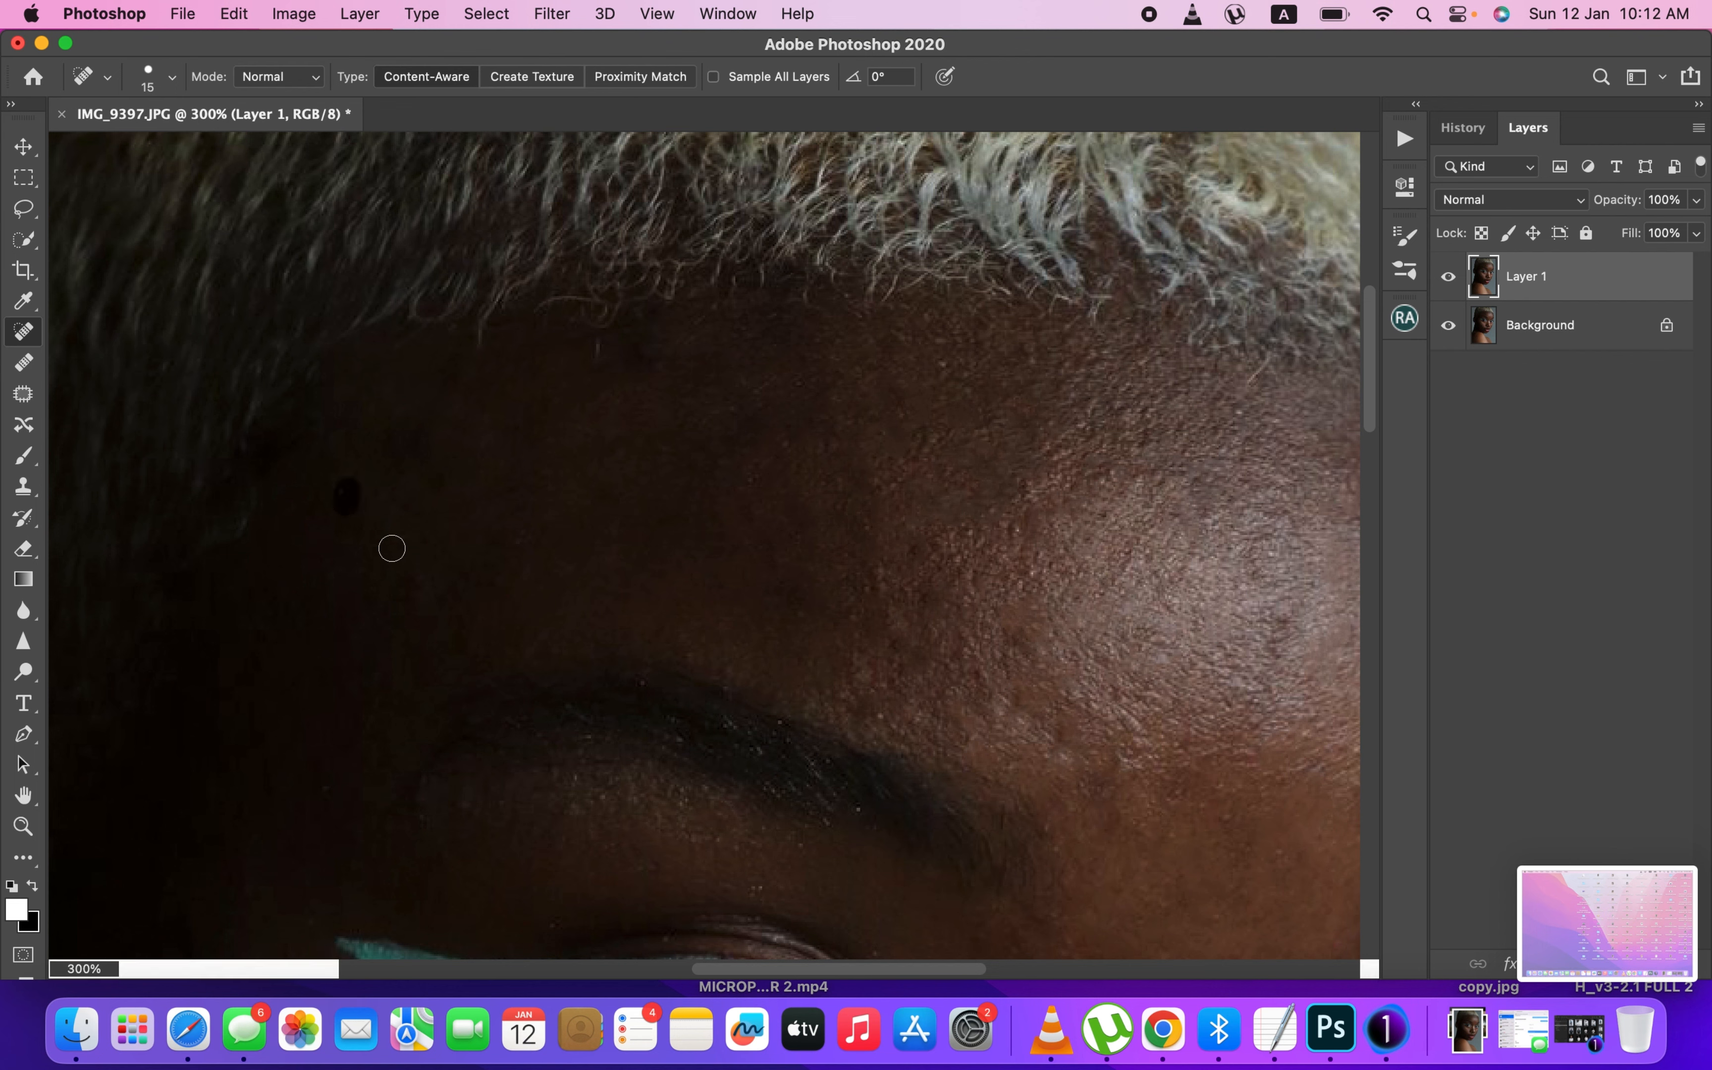
{"action": "left_click_drag", "start_coordinate": [604, 345], "coordinate": [599, 361]}
- Heal the dark pores and small marks on the near cheek, from beside the textured patch to just below it
{"action": "left_click_drag", "start_coordinate": [625, 658], "coordinate": [743, 368]}
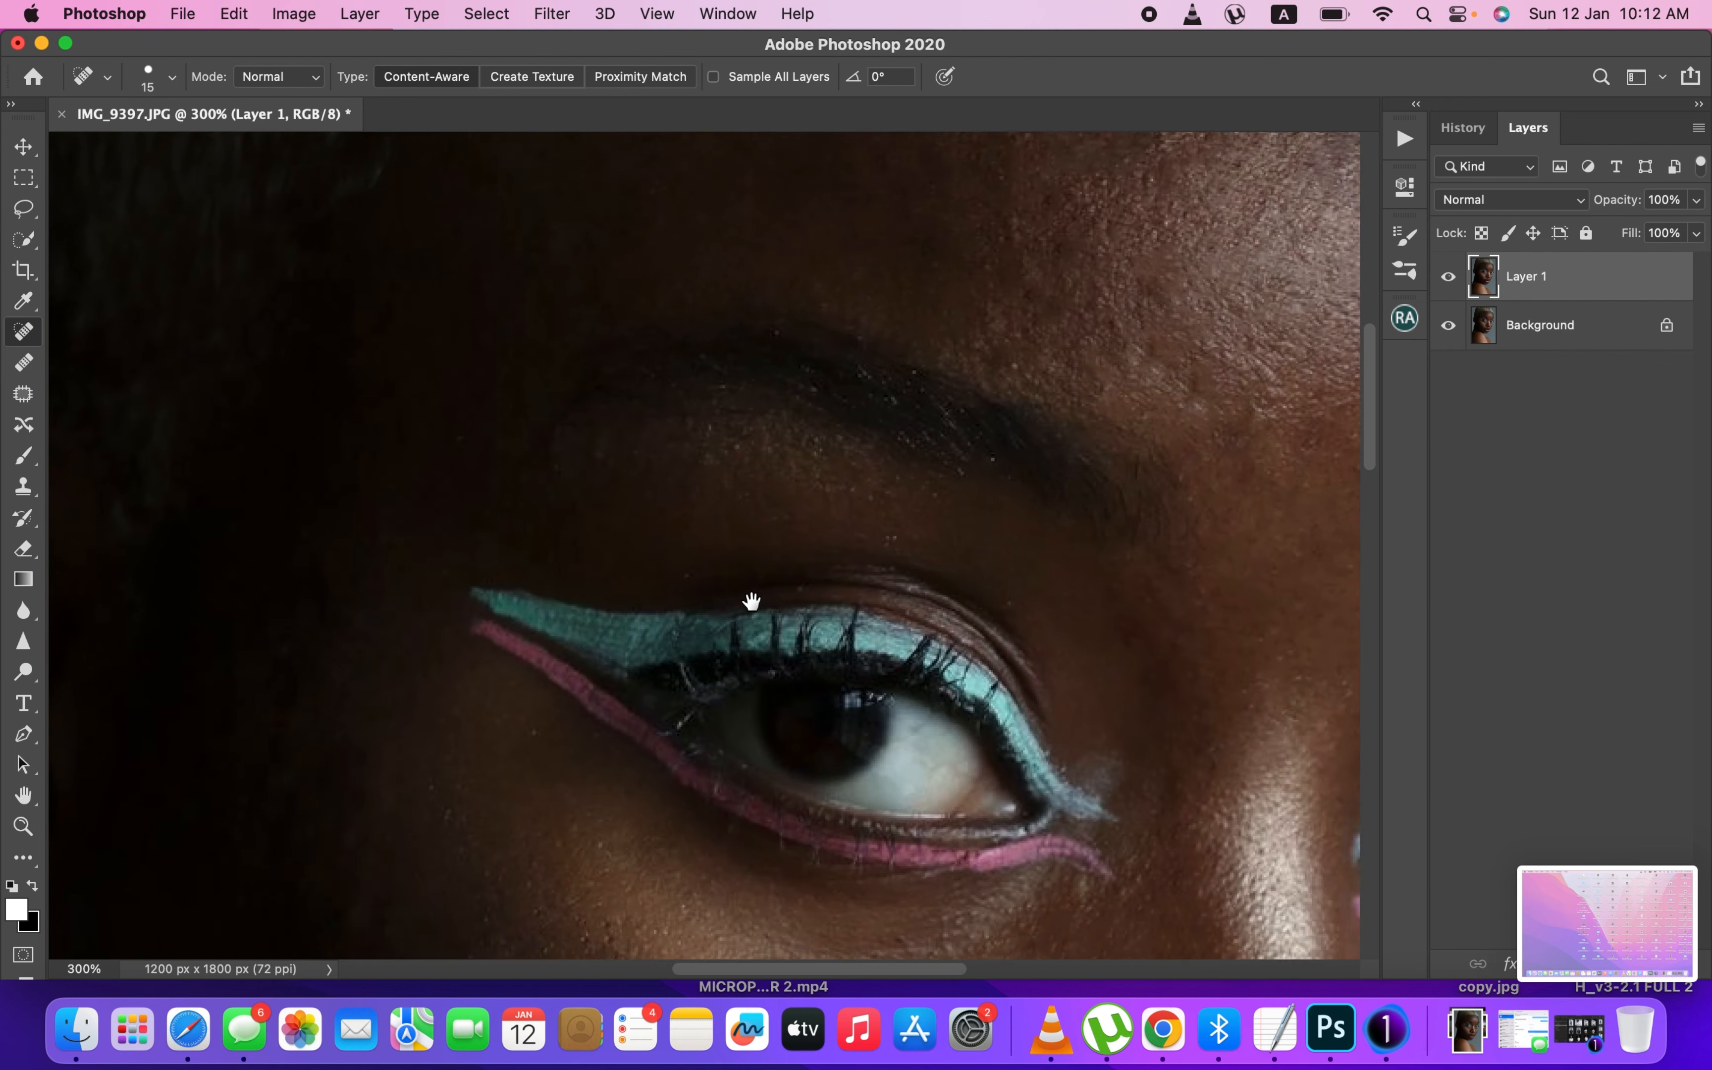
{"action": "mouse_move", "coordinate": [722, 651]}
{"action": "left_mouse_down"}
{"action": "mouse_move", "coordinate": [789, 446]}
{"action": "mouse_move", "coordinate": [746, 401]}
{"action": "left_mouse_up"}
{"action": "left_click_drag", "start_coordinate": [752, 849], "coordinate": [742, 574]}
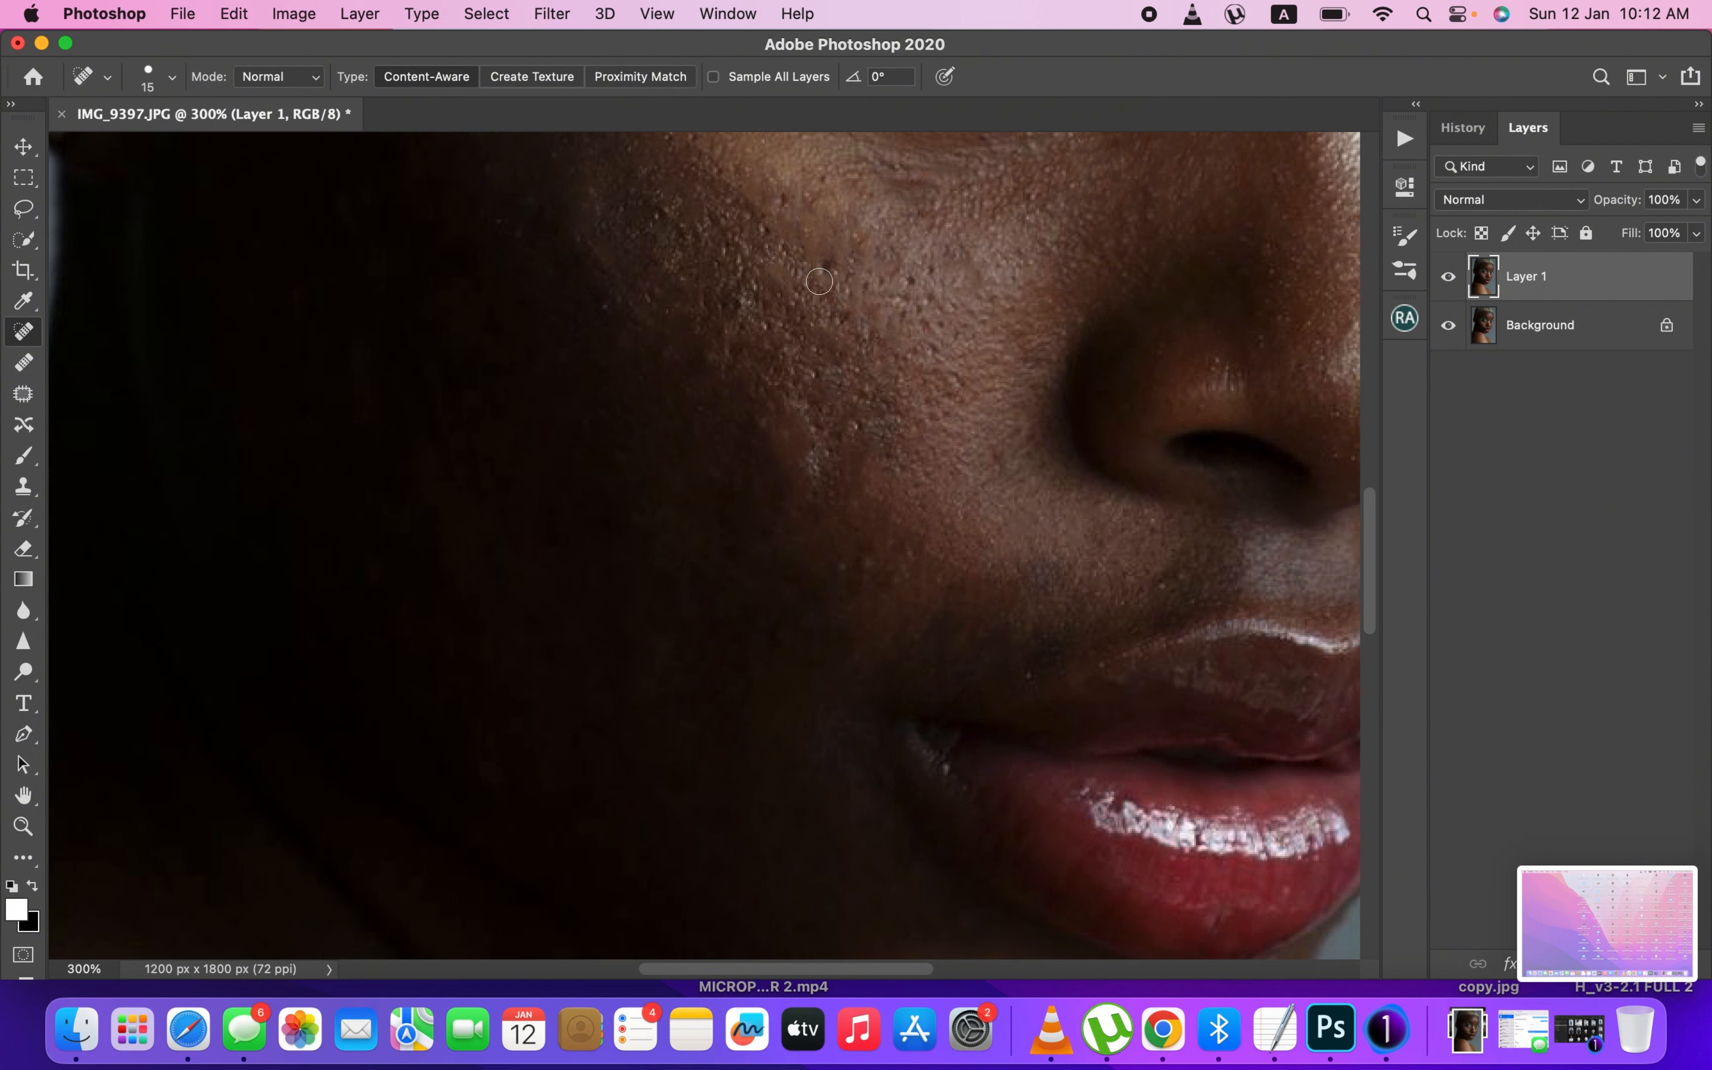
{"action": "left_click_drag", "start_coordinate": [812, 261], "coordinate": [841, 274]}
{"action": "left_click", "coordinate": [856, 436]}
{"action": "left_click", "coordinate": [841, 565]}
- Heal the spots between the near cheek and the upper lip, including those just above the lip's near corner
{"action": "left_click_drag", "start_coordinate": [888, 576], "coordinate": [893, 592]}
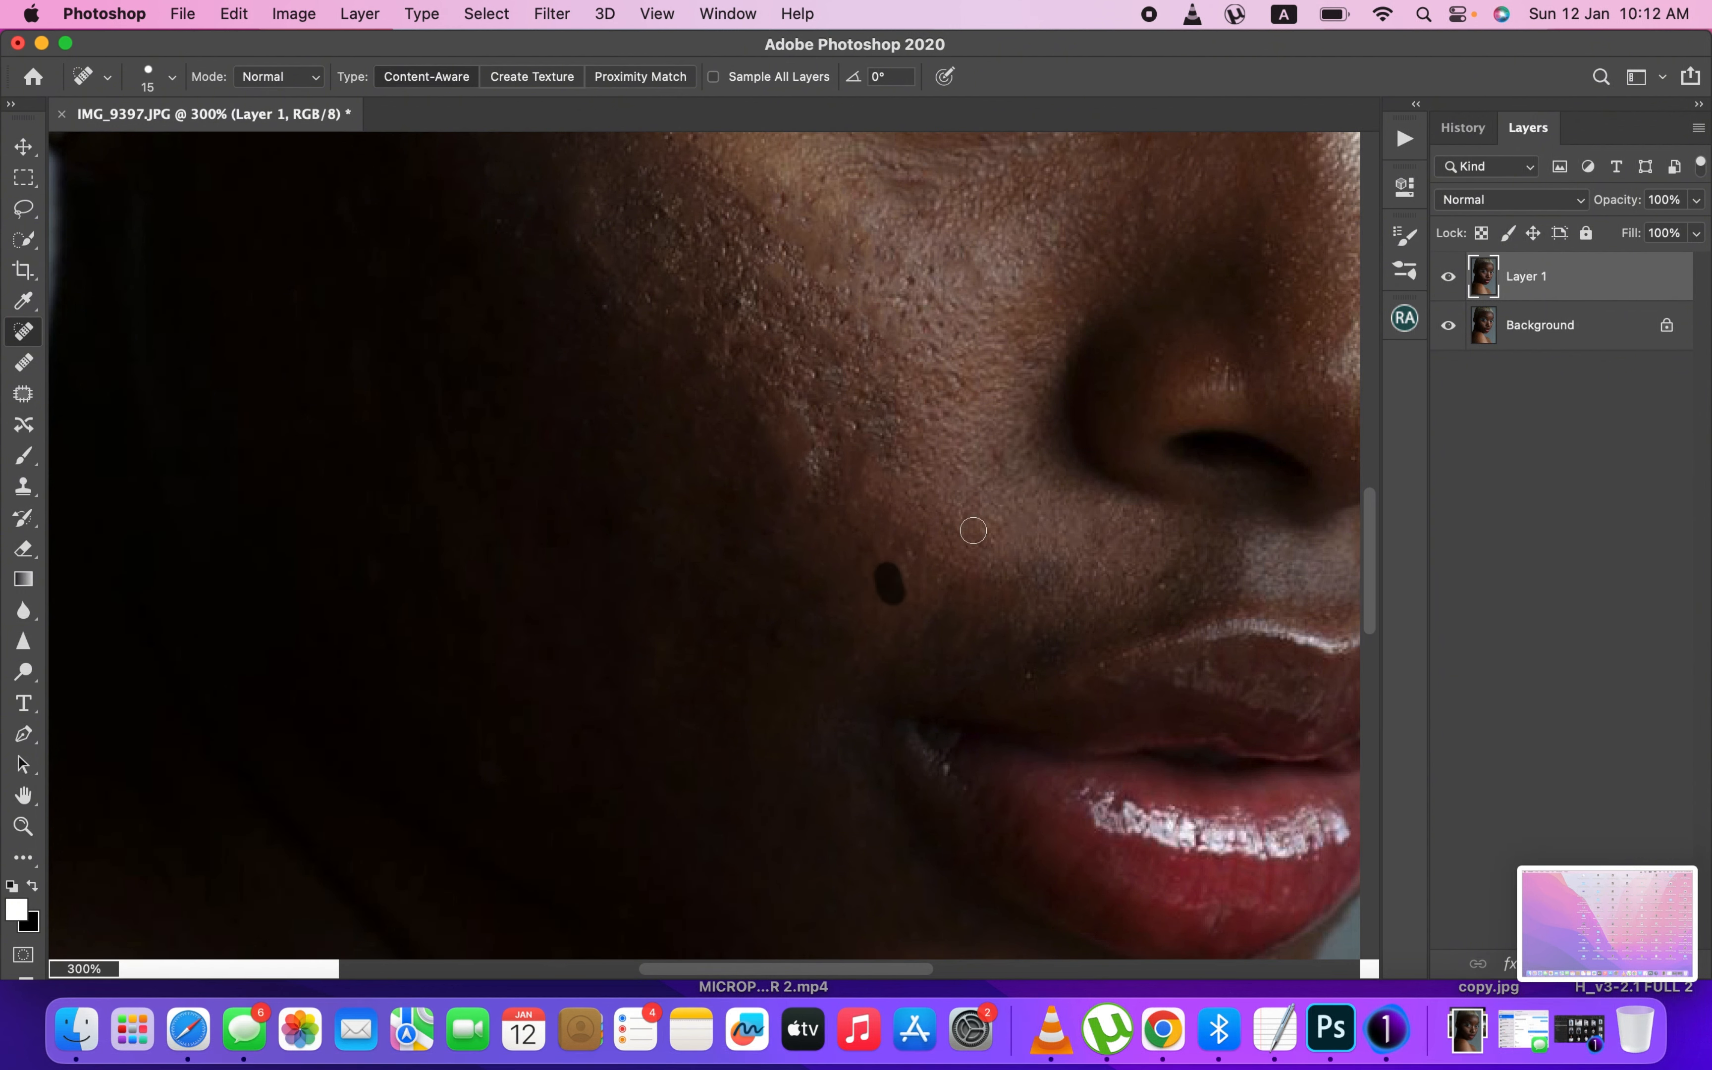
{"action": "left_click_drag", "start_coordinate": [989, 489], "coordinate": [999, 456]}
{"action": "left_click_drag", "start_coordinate": [1018, 685], "coordinate": [1038, 667]}
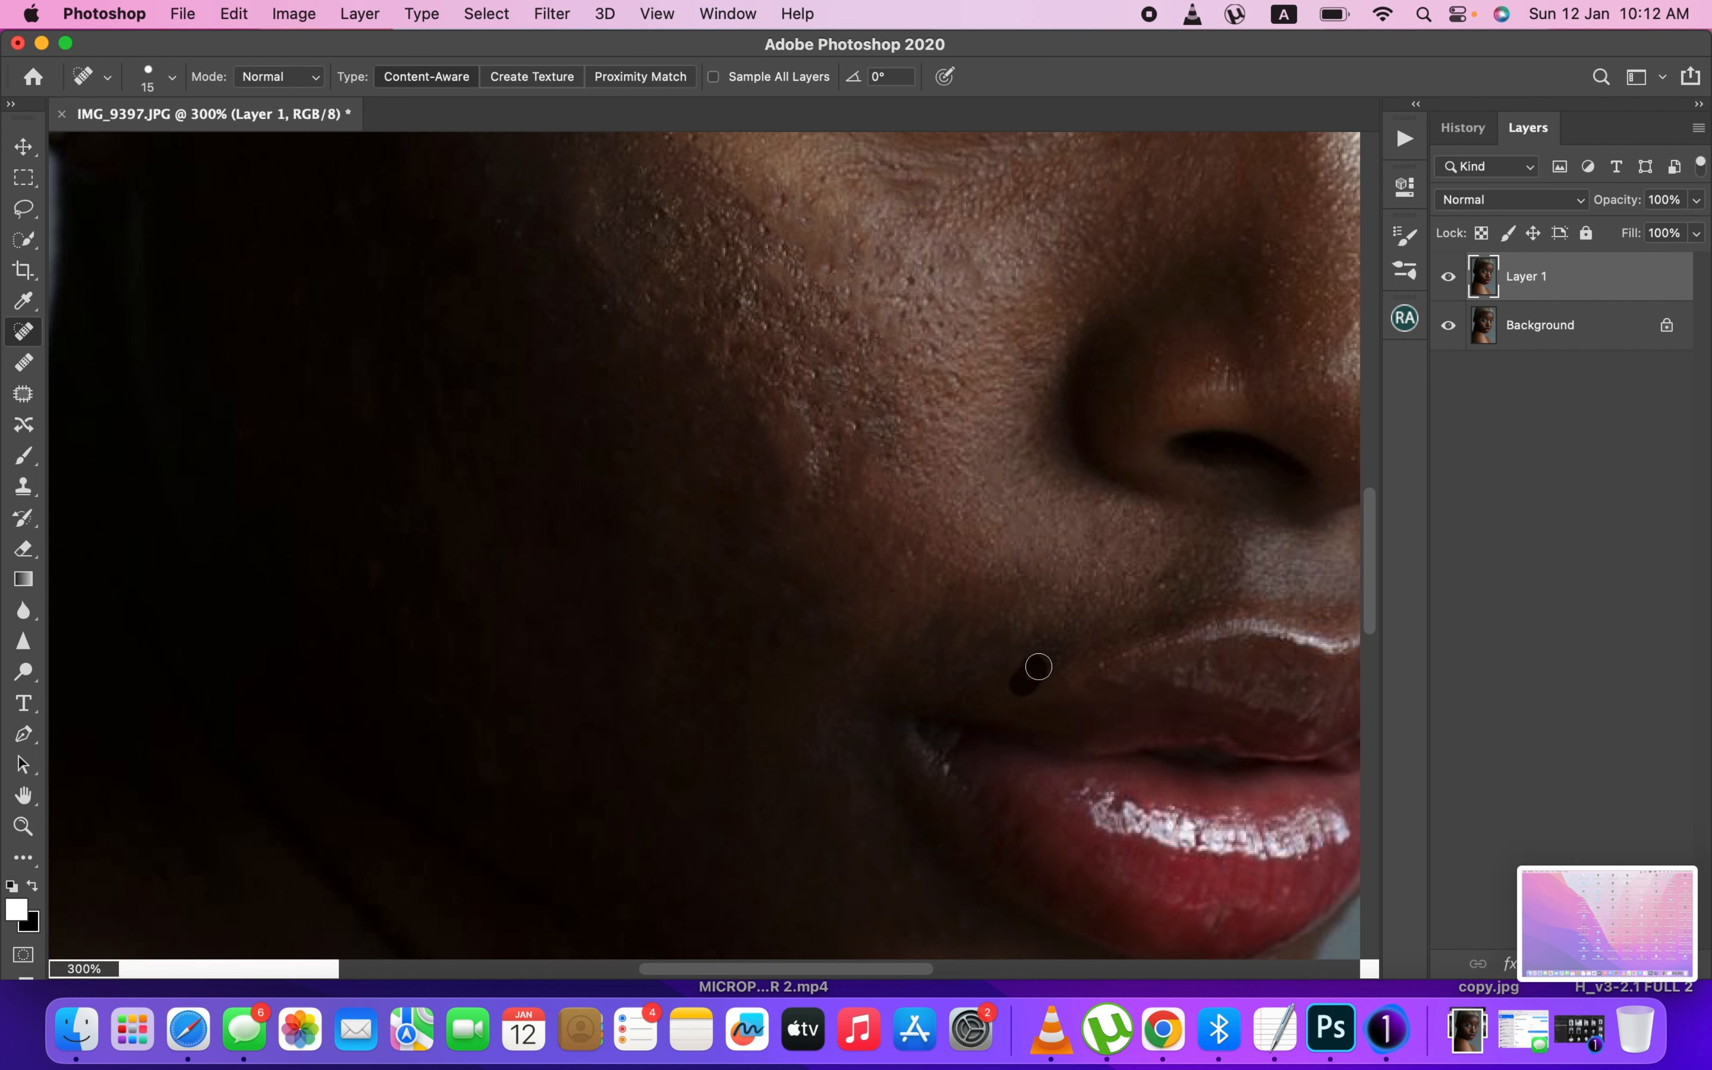
{"action": "left_click", "coordinate": [1154, 530]}
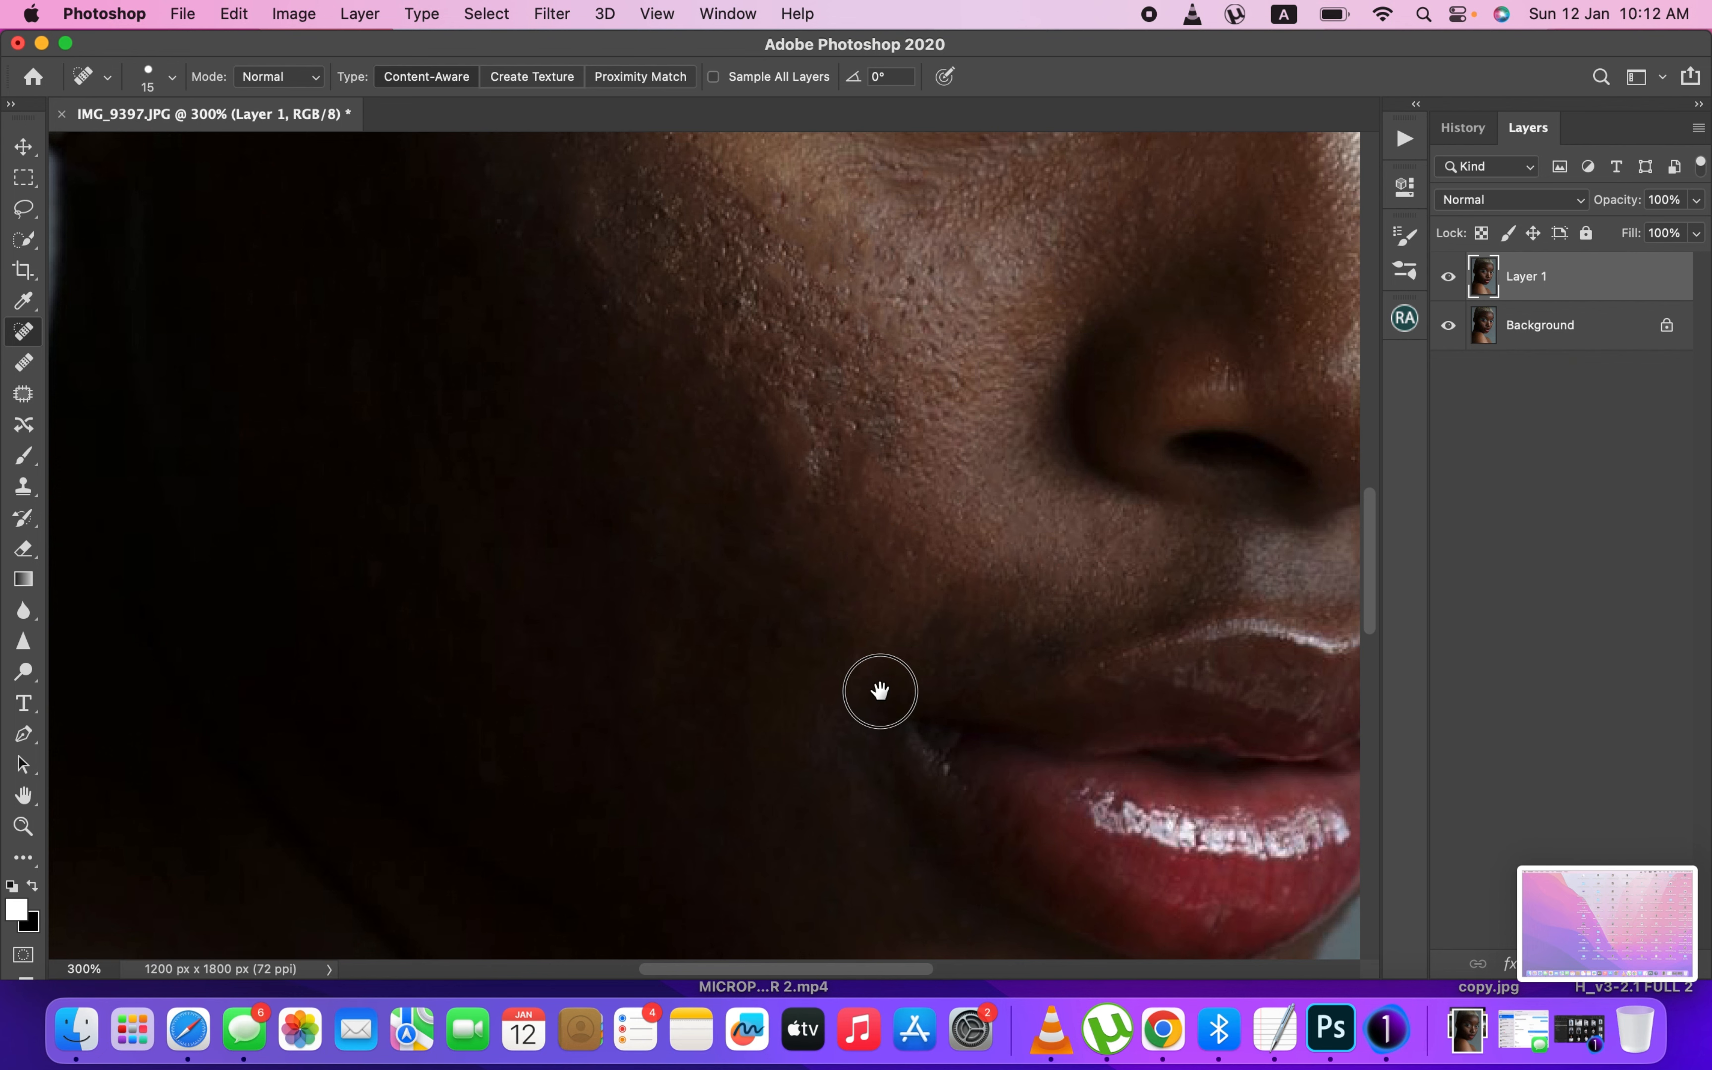
- Heal the spots at the lower end of the textured cheek and in the shaded lower cheek, undoing one unwanted stroke
{"action": "left_click_drag", "start_coordinate": [879, 692], "coordinate": [980, 538]}
{"action": "left_click", "coordinate": [810, 315]}
{"action": "left_click", "coordinate": [945, 280]}
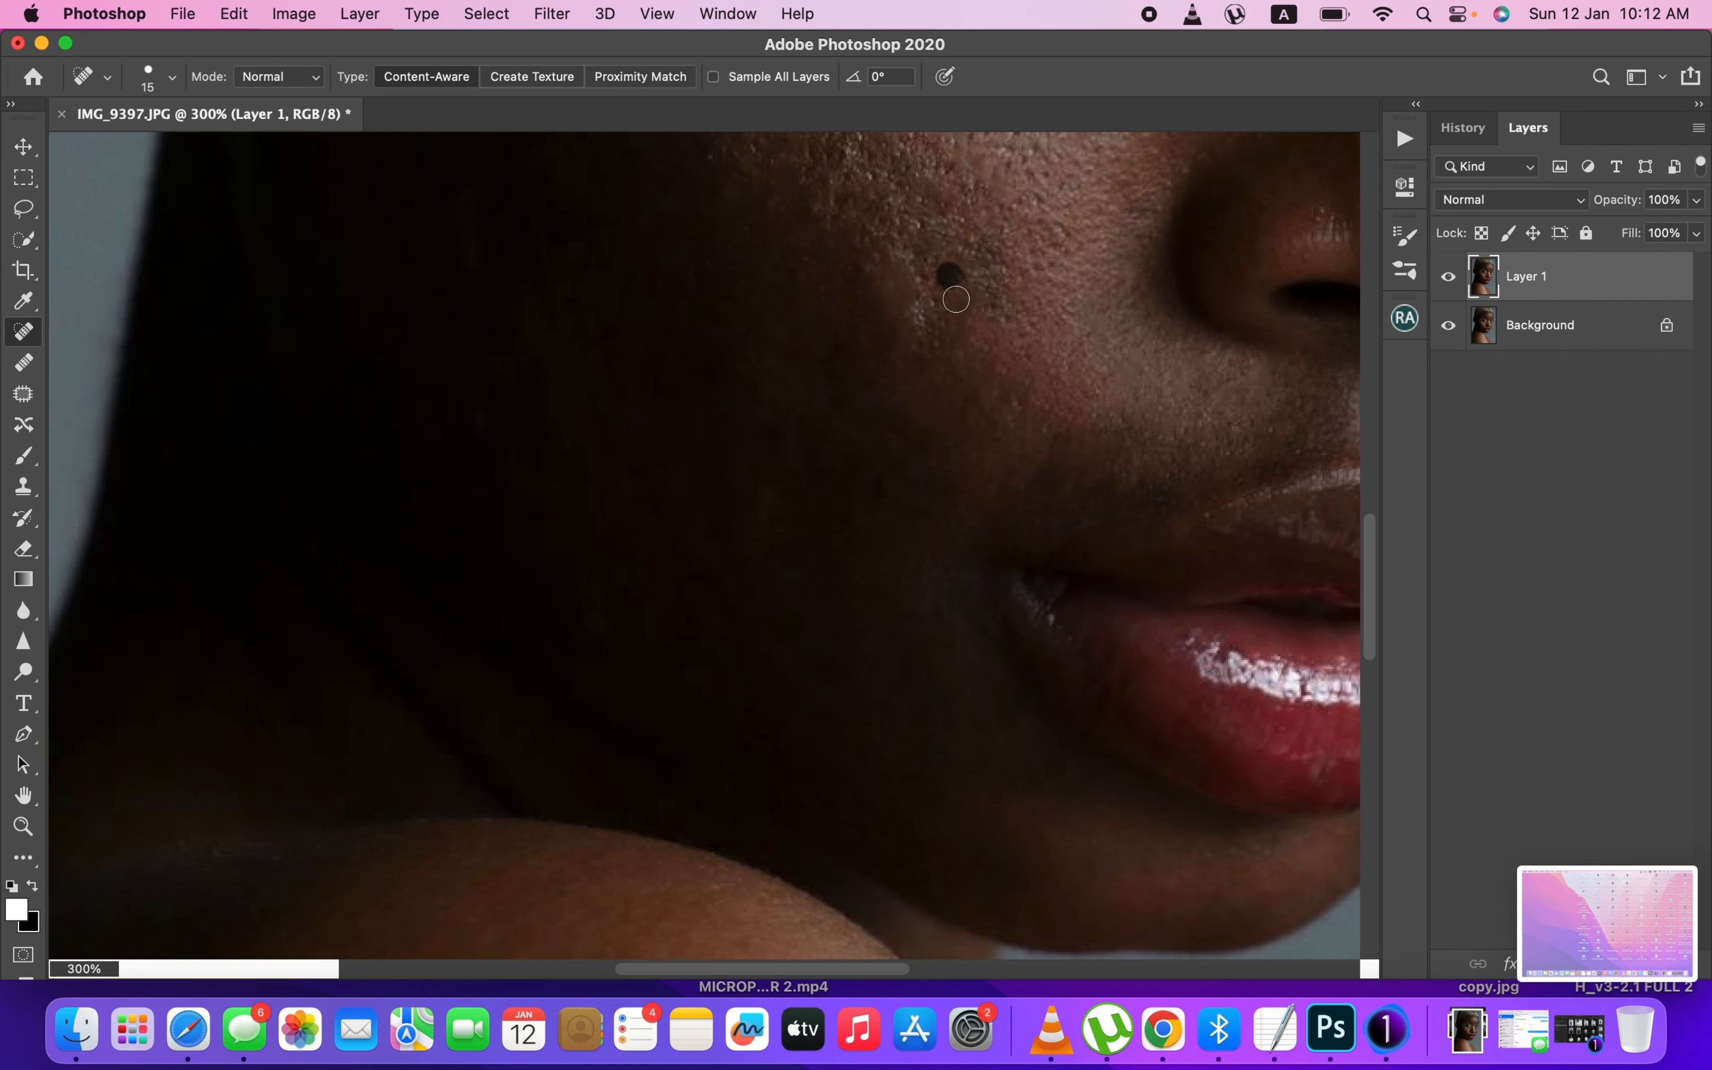
{"action": "mouse_move", "coordinate": [680, 742]}
{"action": "left_mouse_down"}
{"action": "mouse_move", "coordinate": [824, 496]}
{"action": "mouse_move", "coordinate": [748, 478]}
{"action": "left_mouse_up"}
{"action": "key", "text": "super+z"}
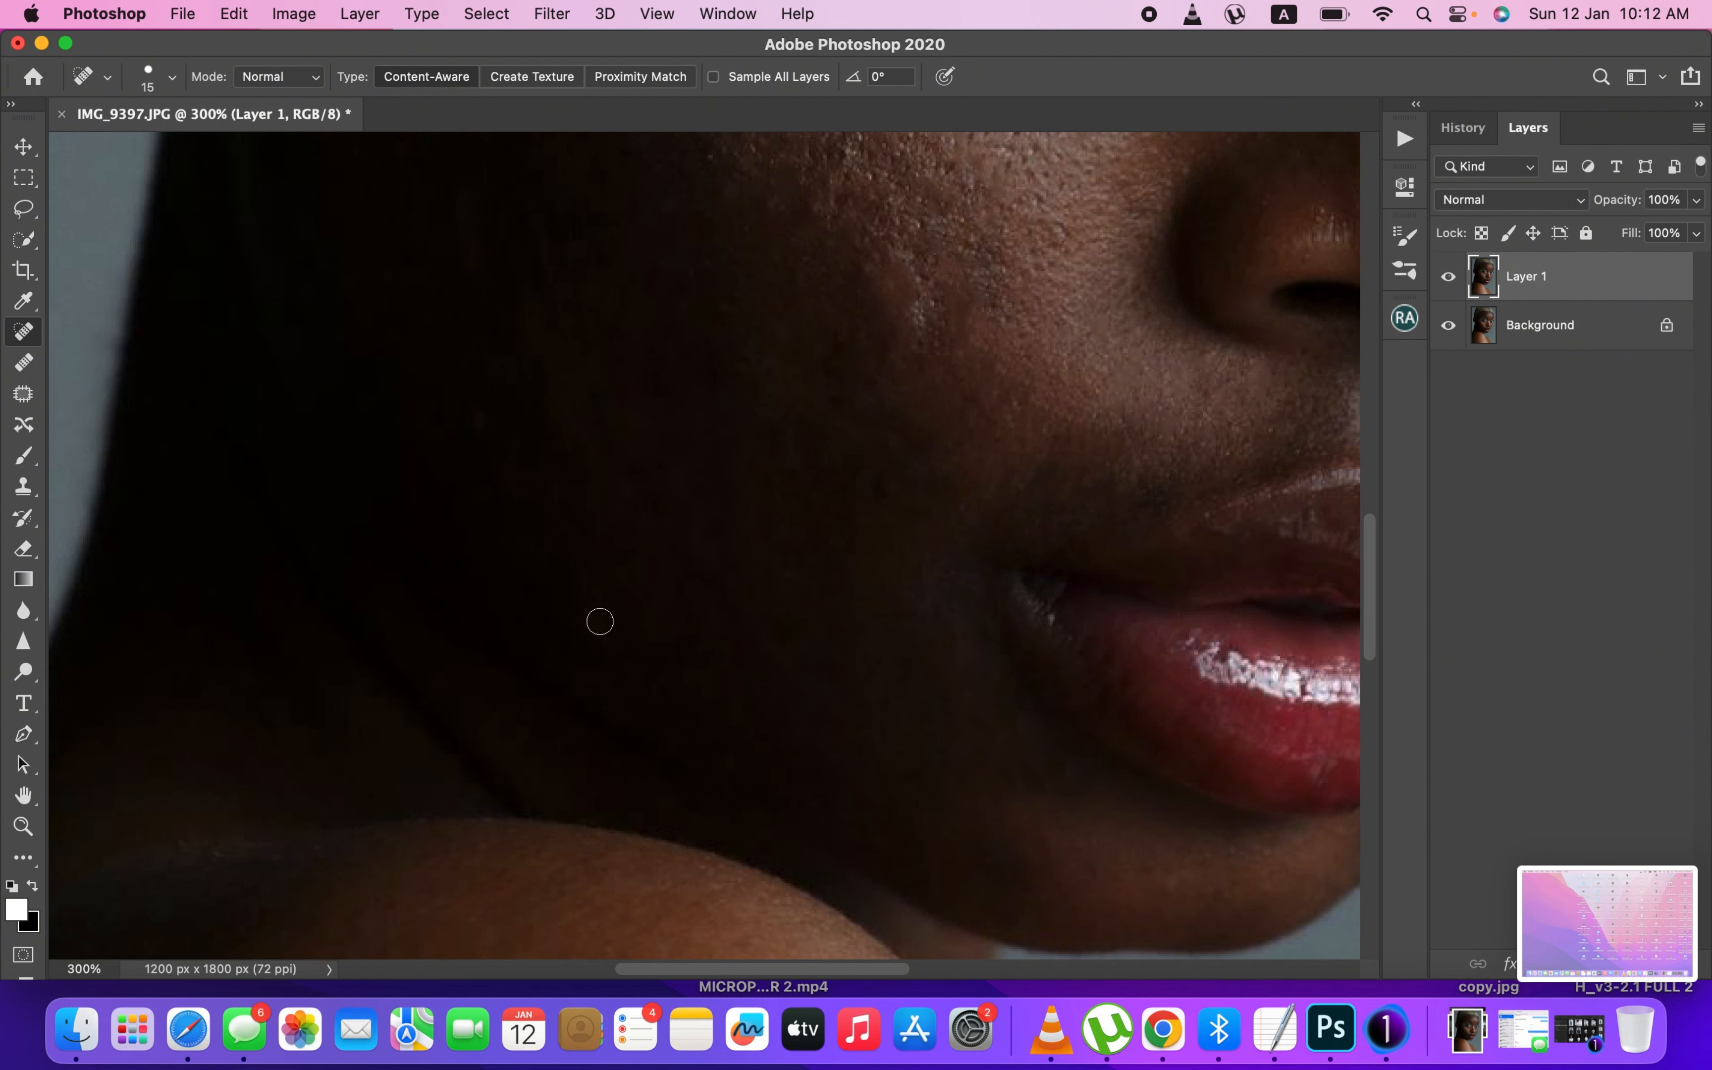
{"action": "left_click", "coordinate": [600, 621]}
{"action": "left_click_drag", "start_coordinate": [888, 462], "coordinate": [909, 509]}
- Heal the small spots on the chin below the lower lip and along the near side of the jaw
{"action": "left_click_drag", "start_coordinate": [1162, 855], "coordinate": [1097, 702]}
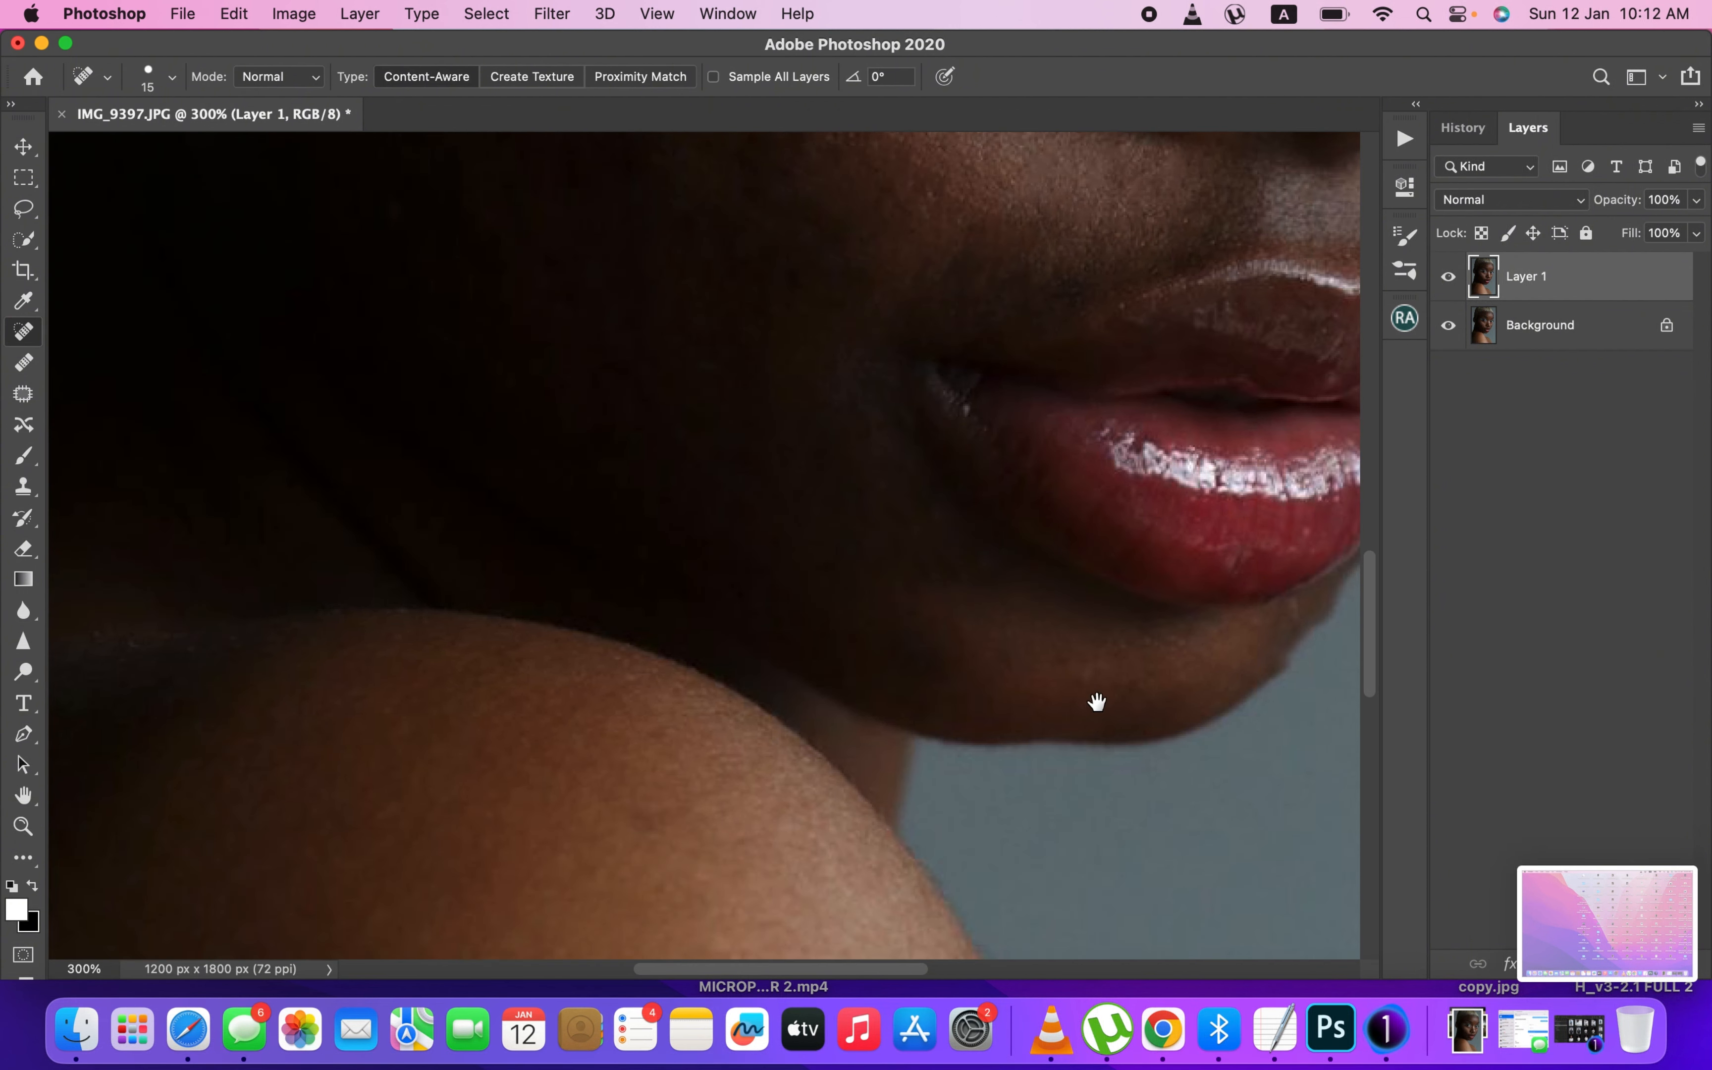
{"action": "left_click", "coordinate": [1094, 671]}
{"action": "left_click_drag", "start_coordinate": [925, 649], "coordinate": [983, 638]}
- Compare the retouched portrait with the original by toggling the visibility of Layer 1 at full-image and 100% views
{"action": "left_click_drag", "start_coordinate": [632, 804], "coordinate": [848, 562]}
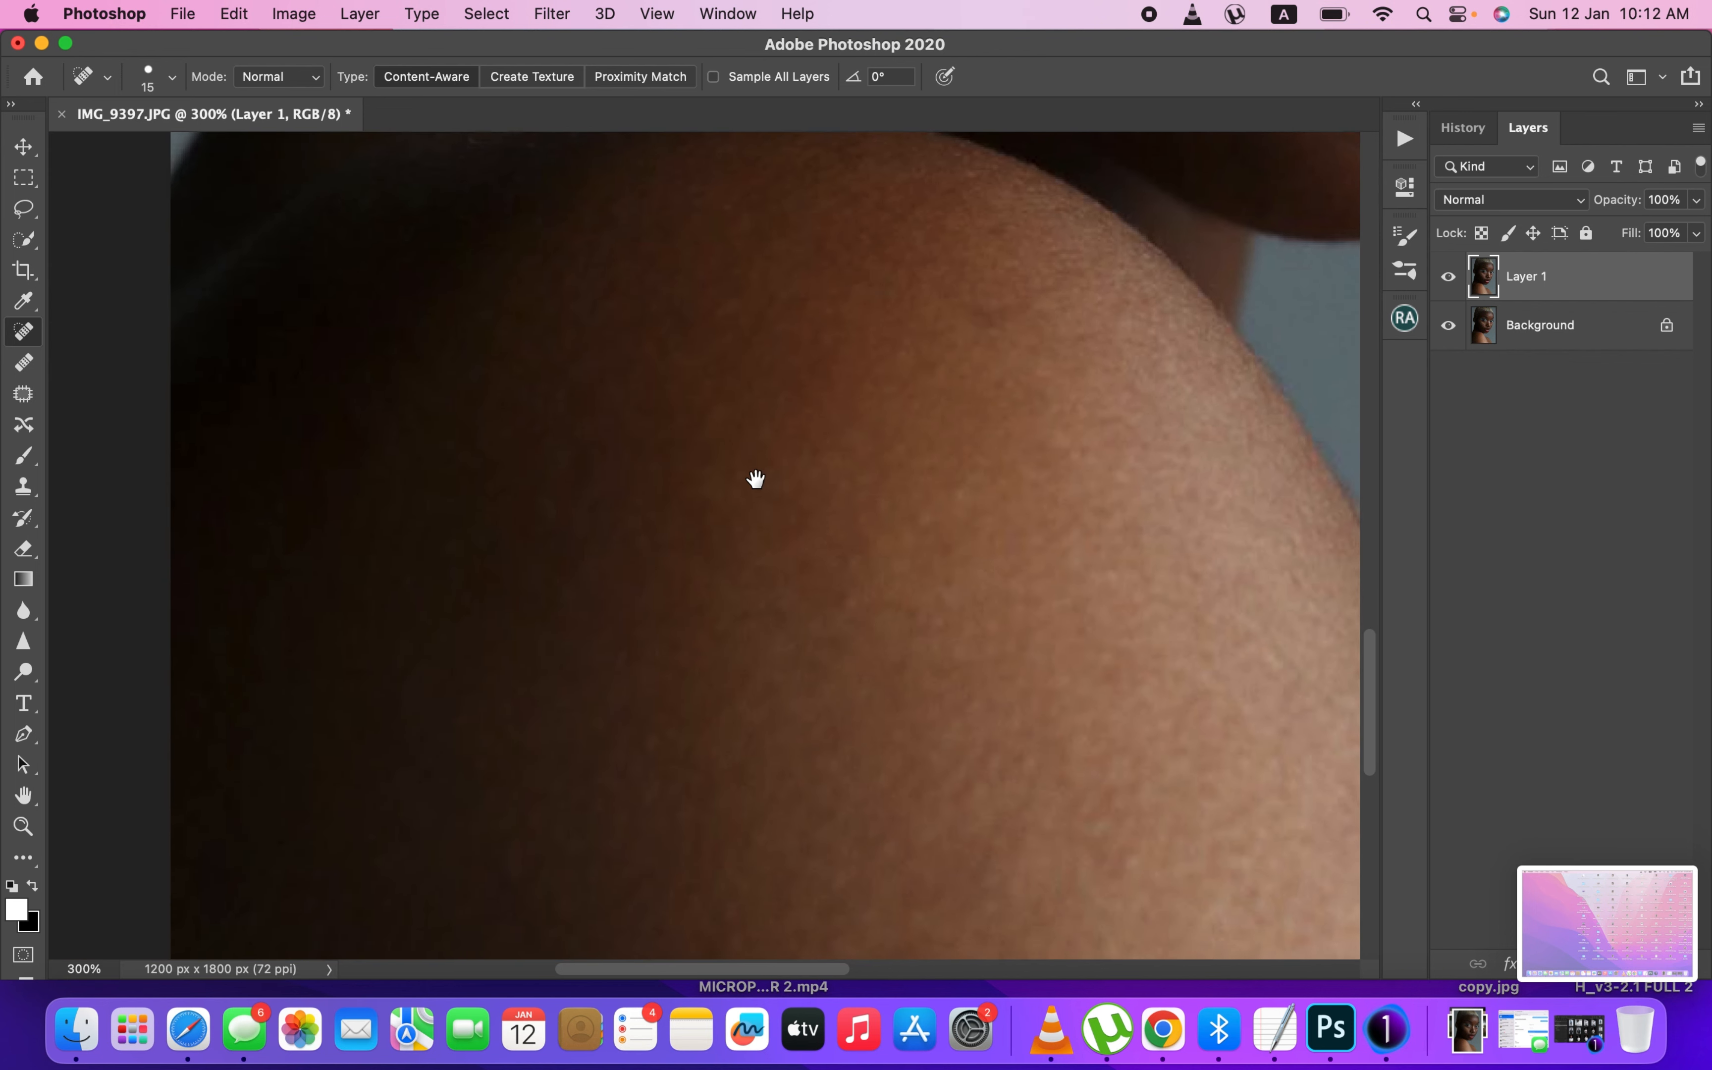
{"action": "key", "text": "super+0"}
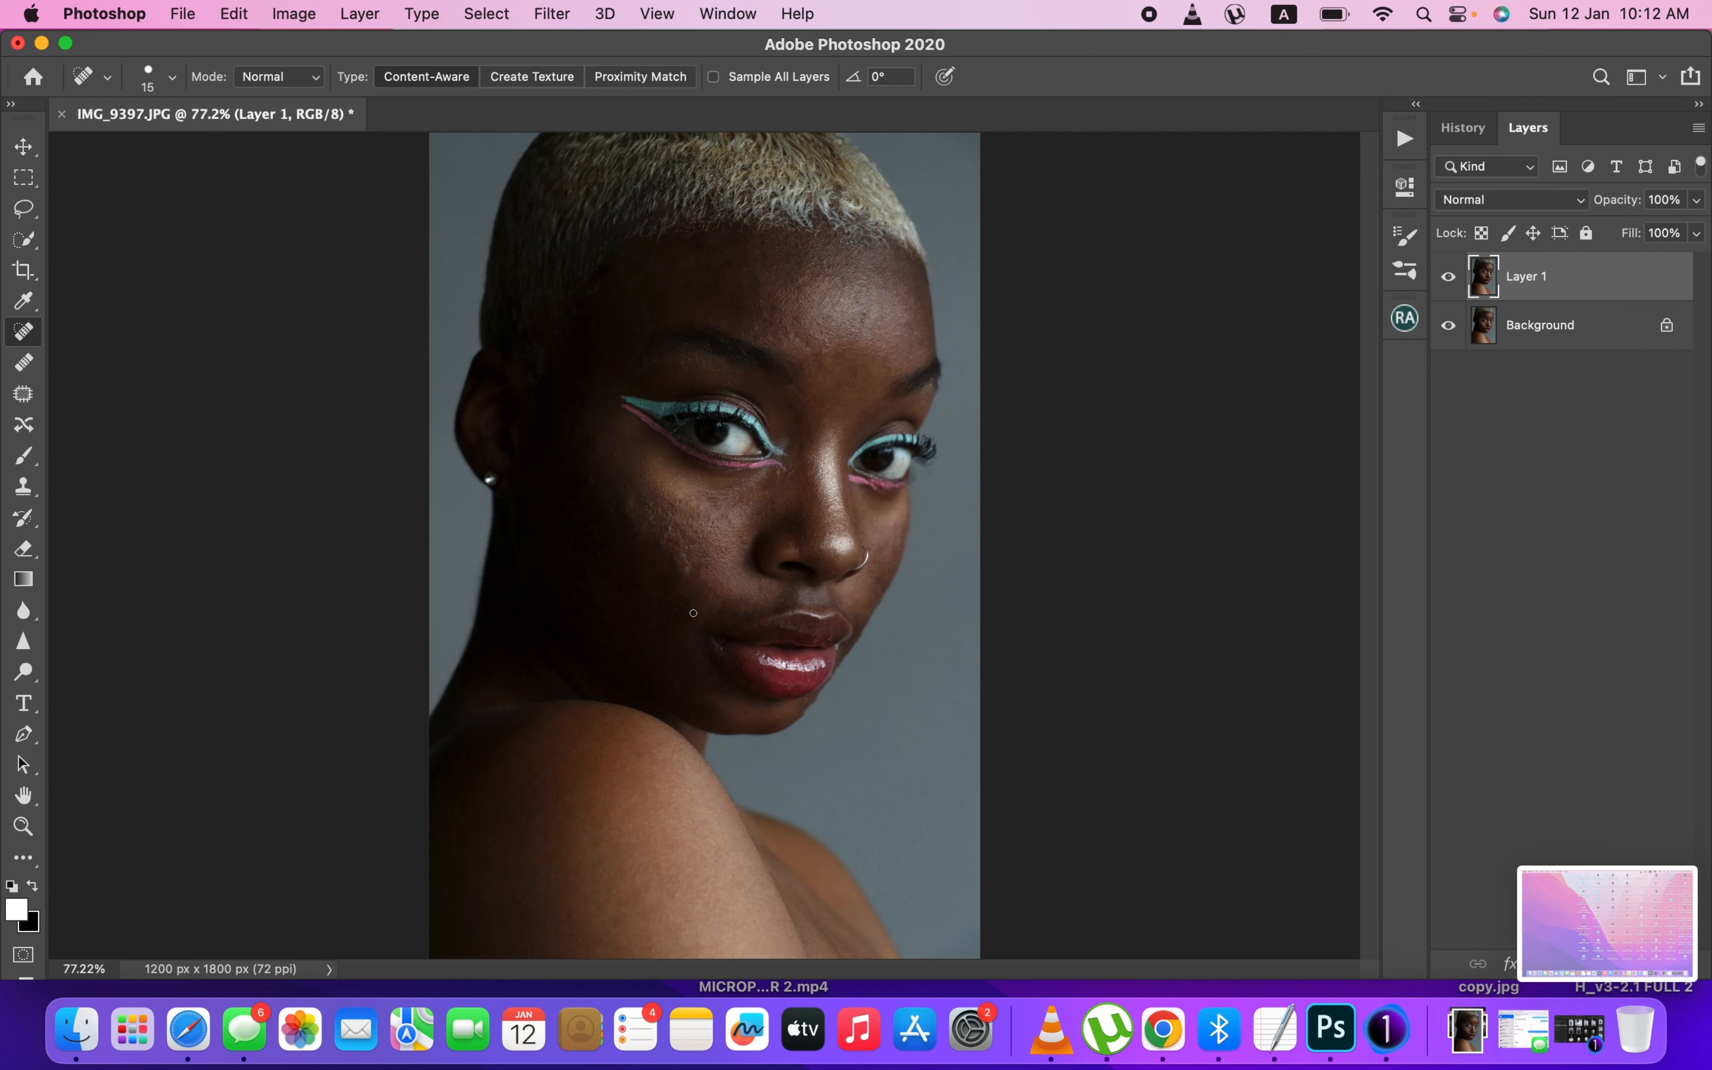
{"action": "left_click", "coordinate": [1446, 279]}
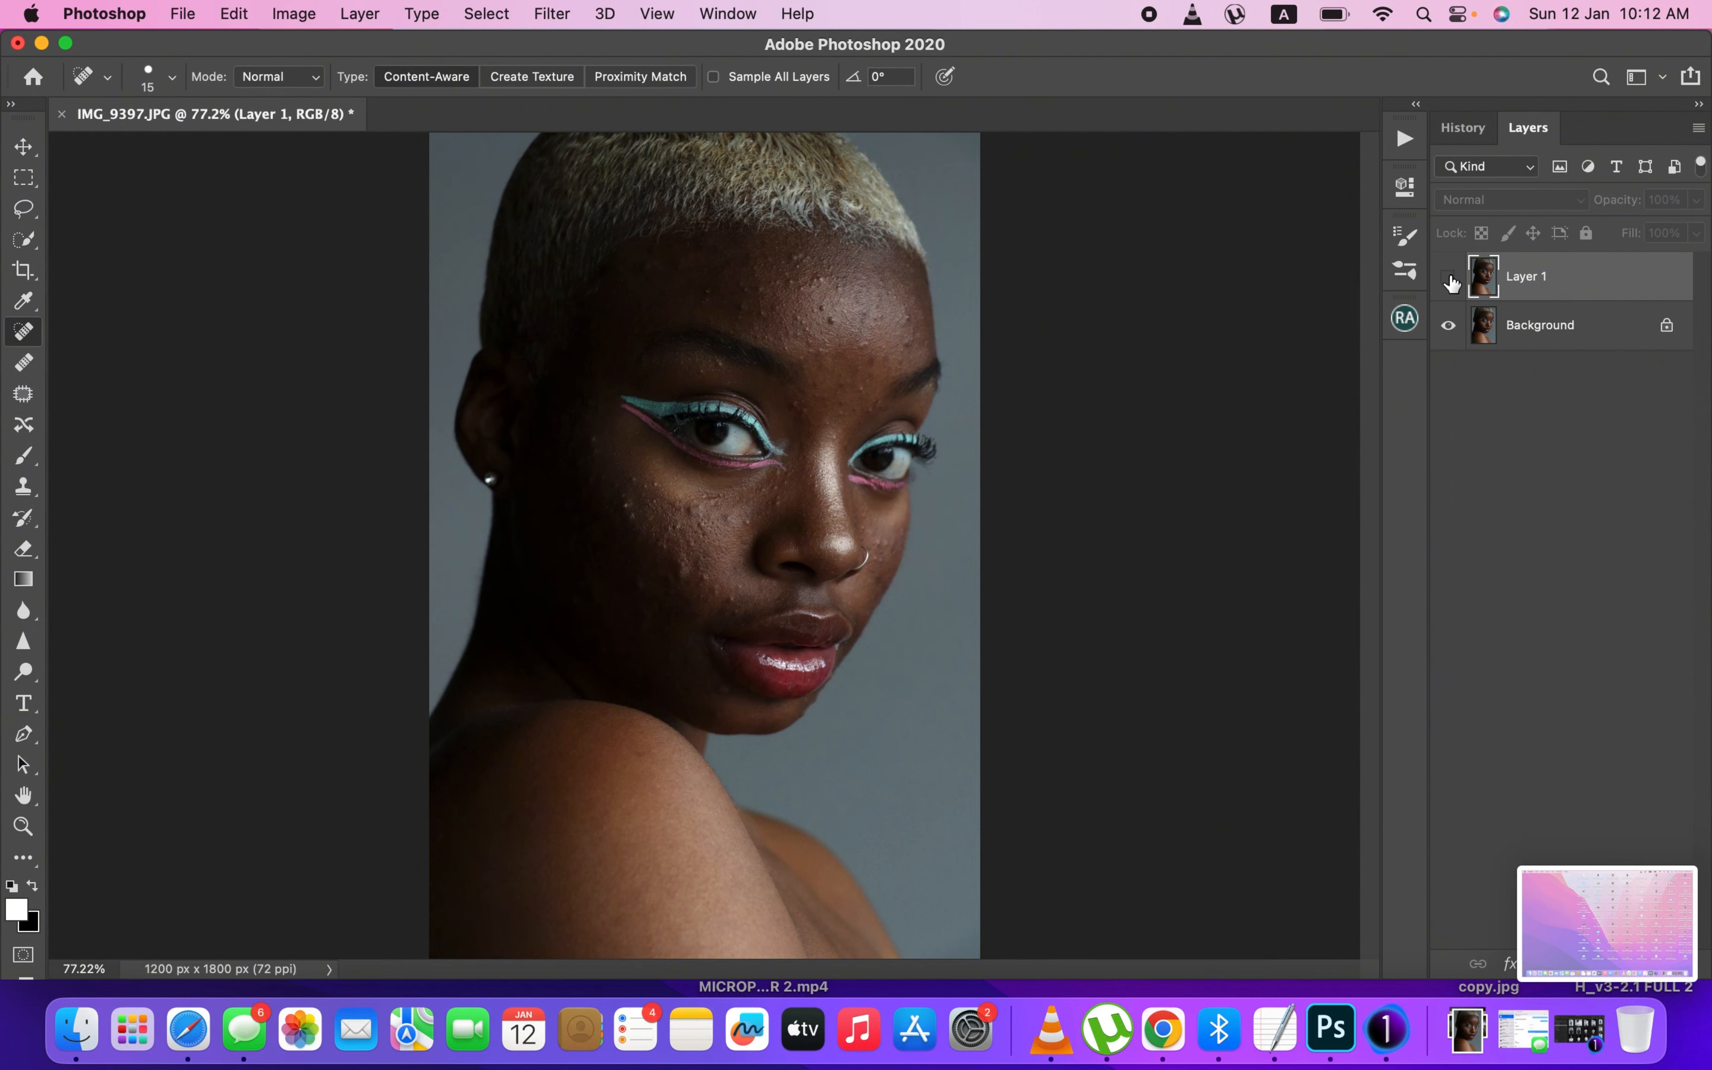
{"action": "left_click", "coordinate": [1449, 278]}
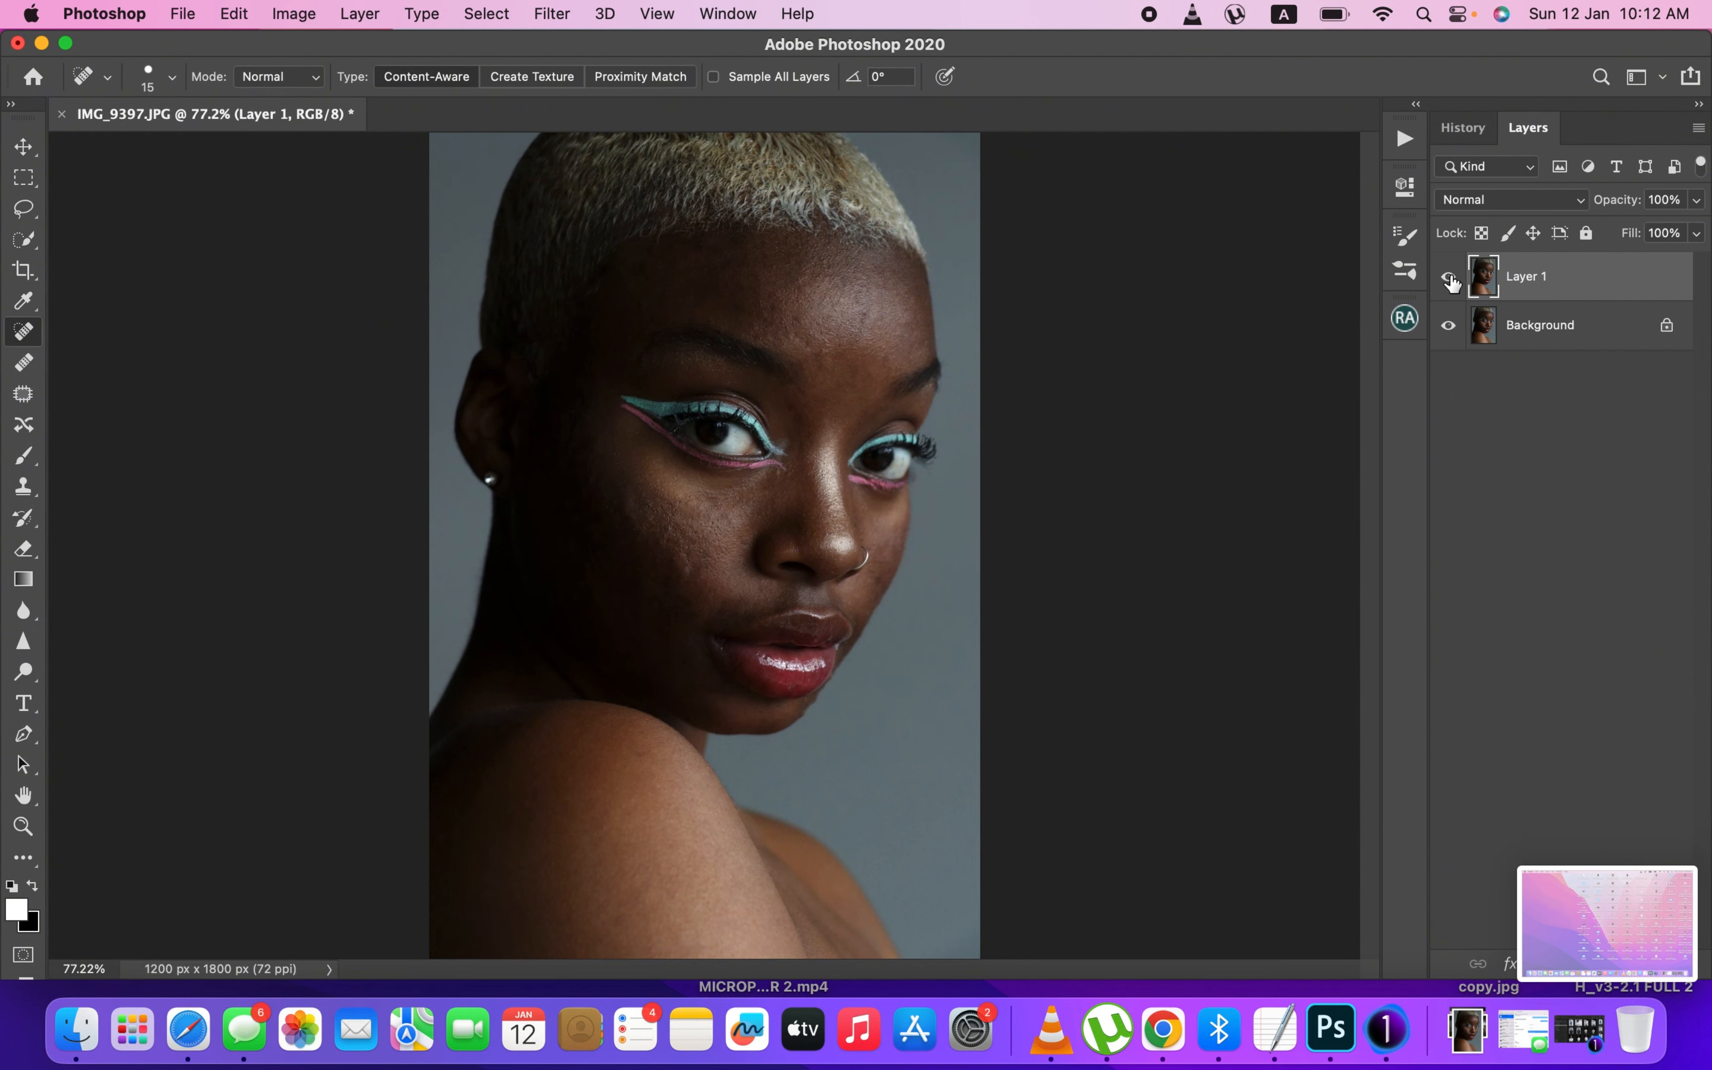
{"action": "key", "text": "super+1"}
{"action": "left_click", "coordinate": [1448, 279]}
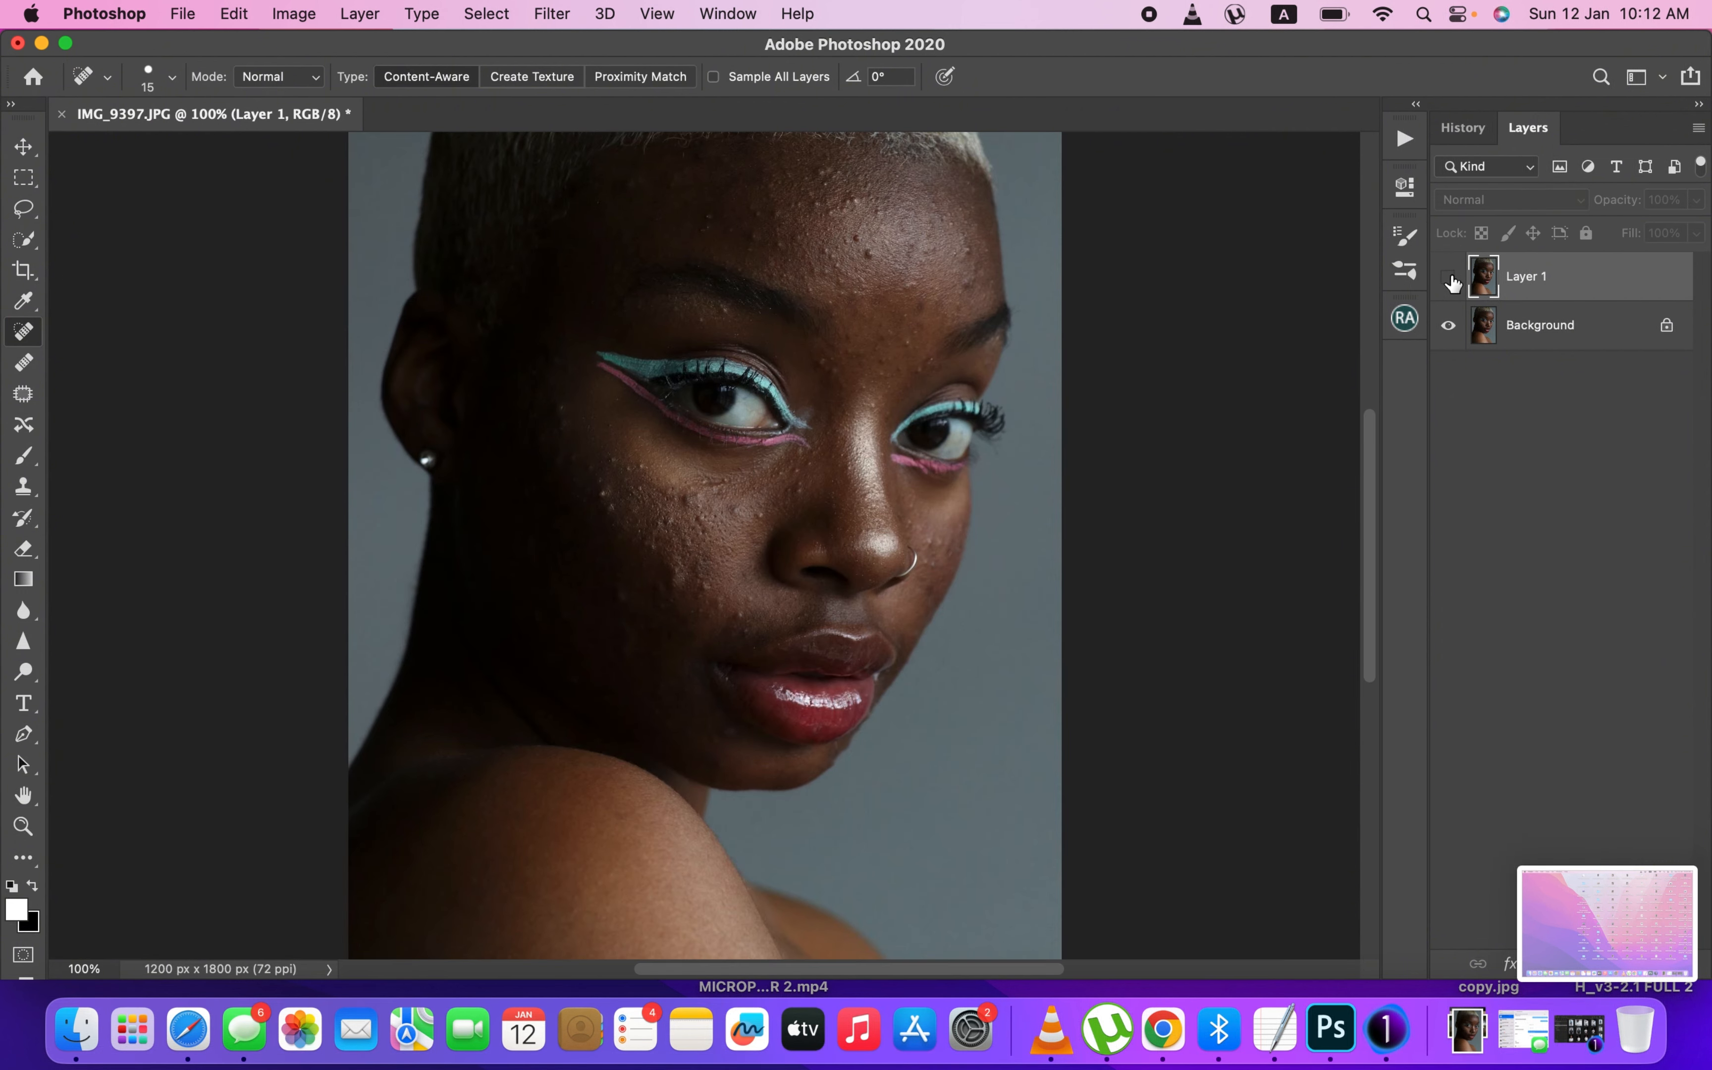
{"action": "left_click", "coordinate": [1450, 281]}
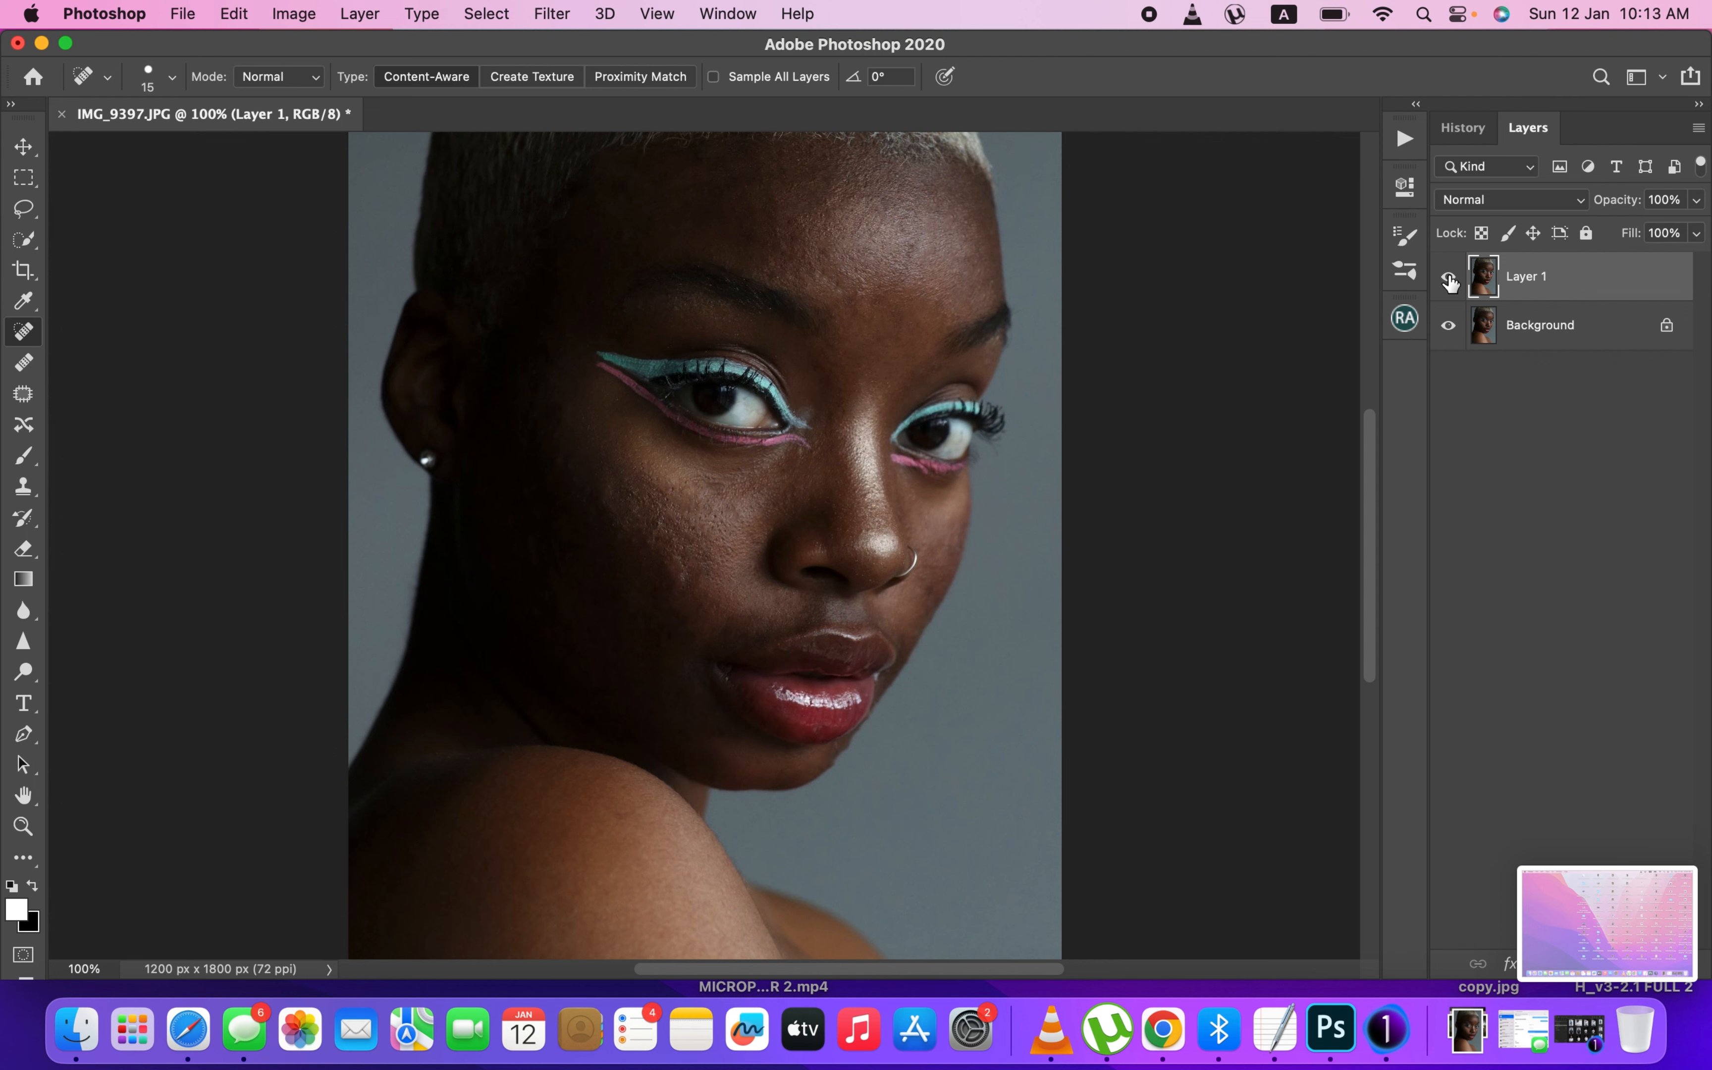
{"action": "left_click", "coordinate": [1448, 279]}
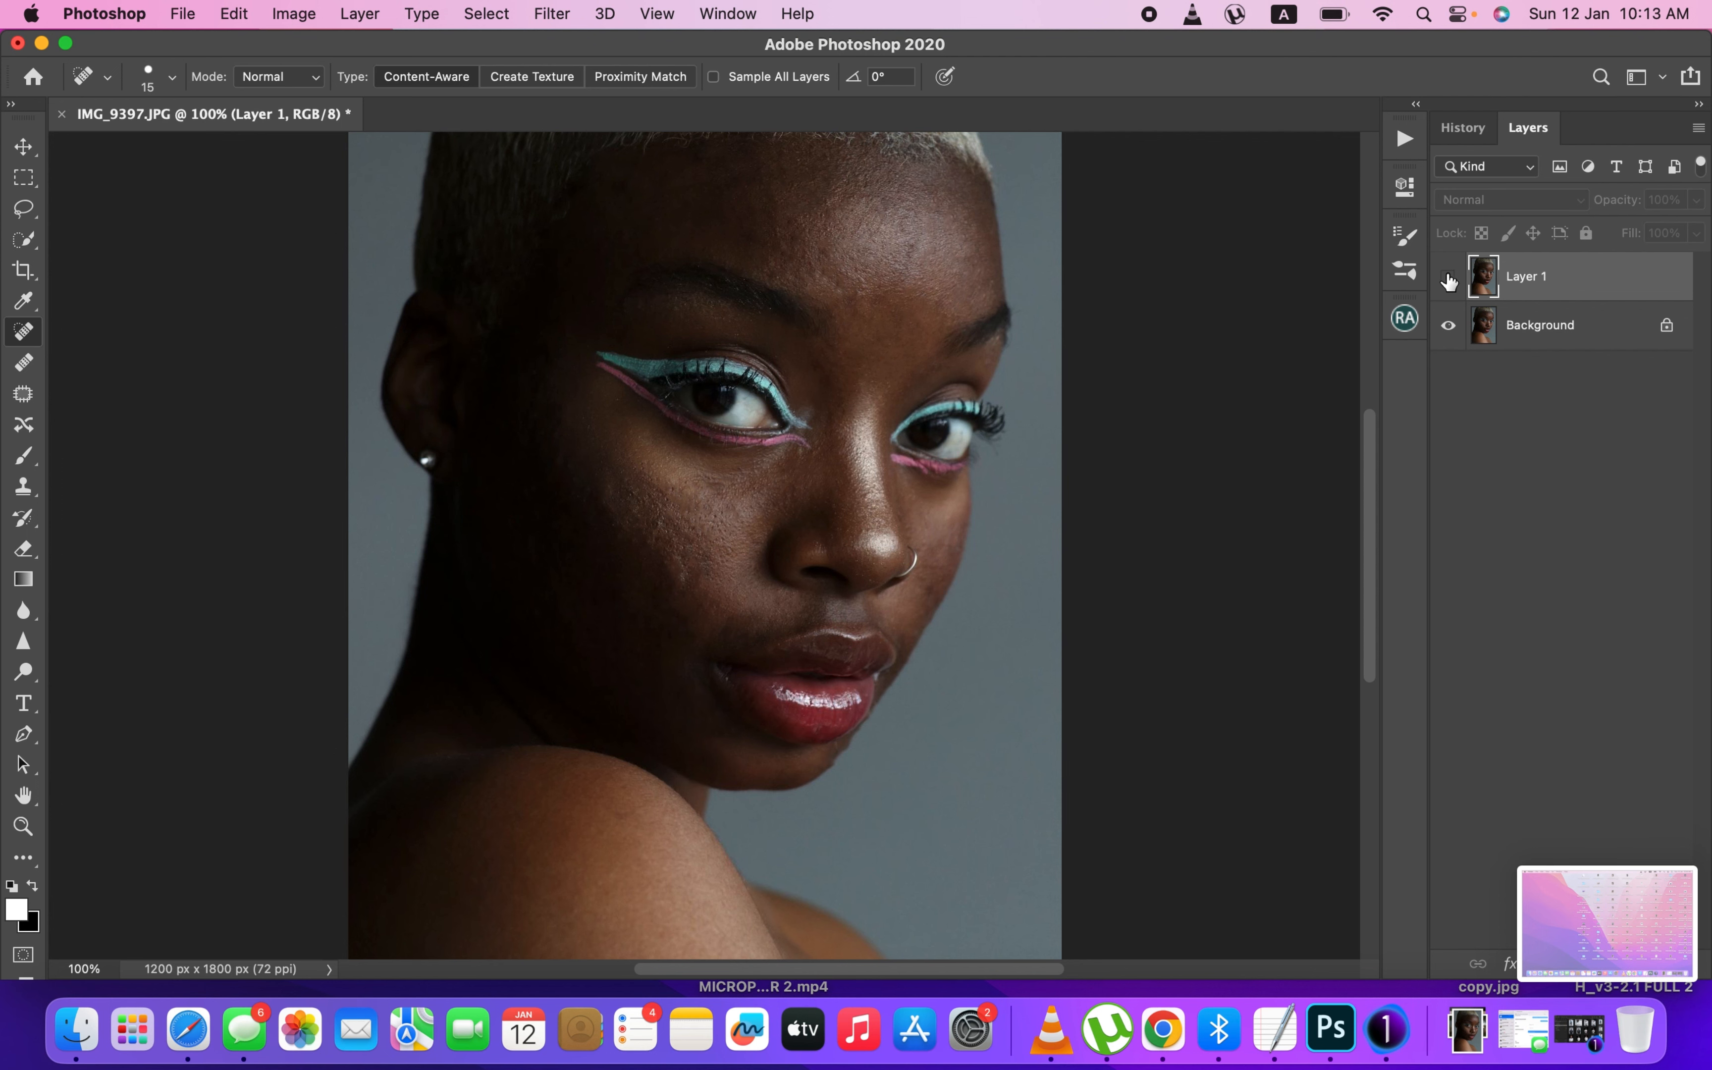
{"action": "left_click", "coordinate": [1448, 279]}
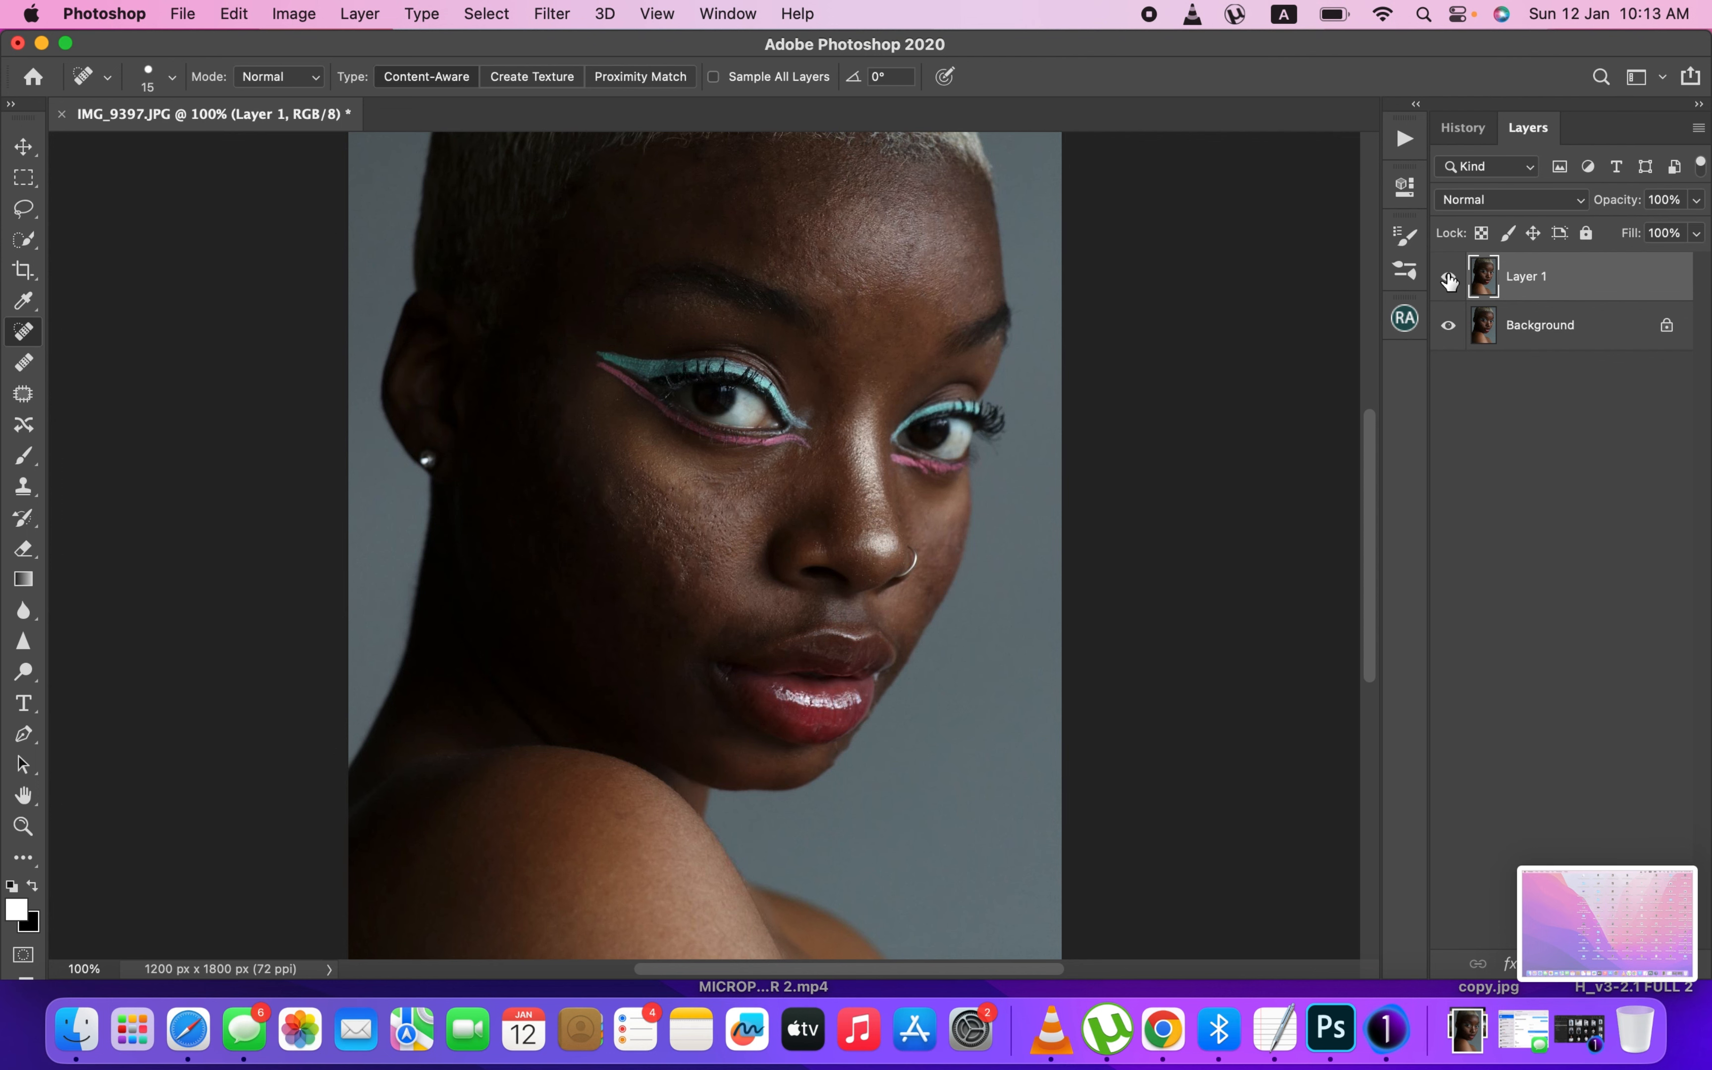
- Use the Patch tool to replace the rough bumps on the near cheek with smoother skin nearby, and clear the selection
{"action": "key", "text": "super+minus"}
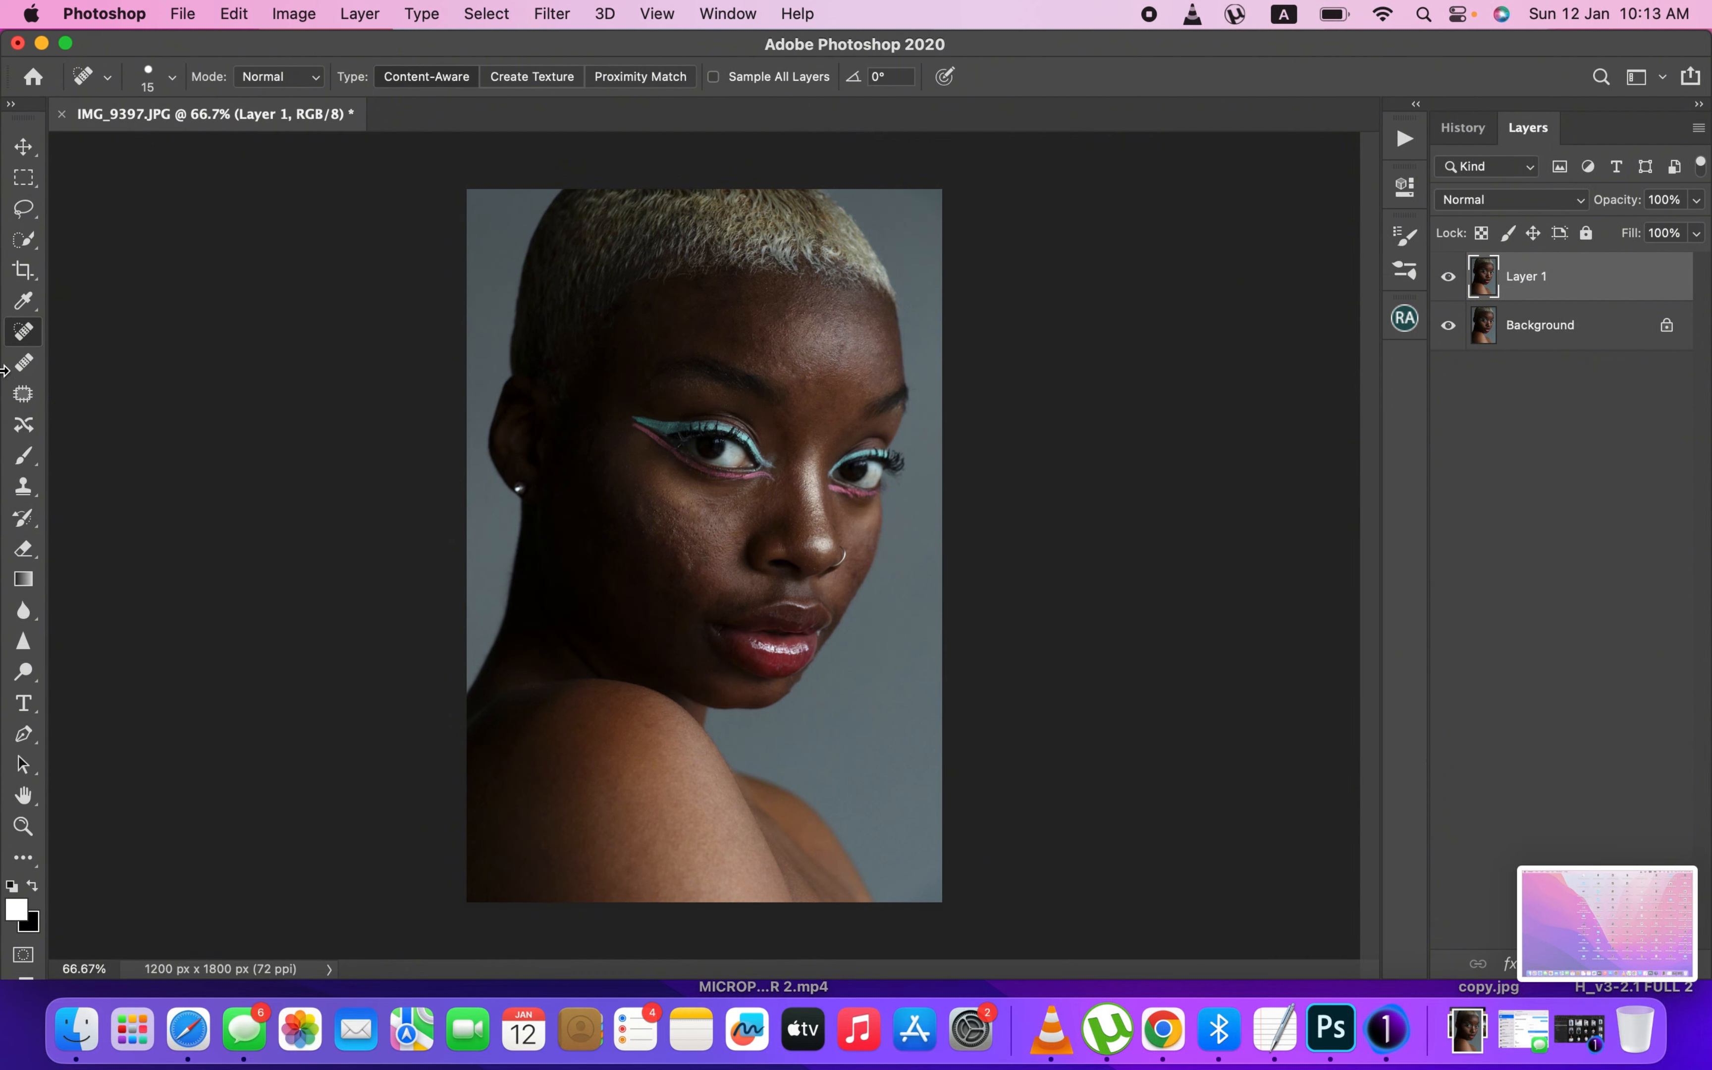
{"action": "left_click", "coordinate": [21, 393]}
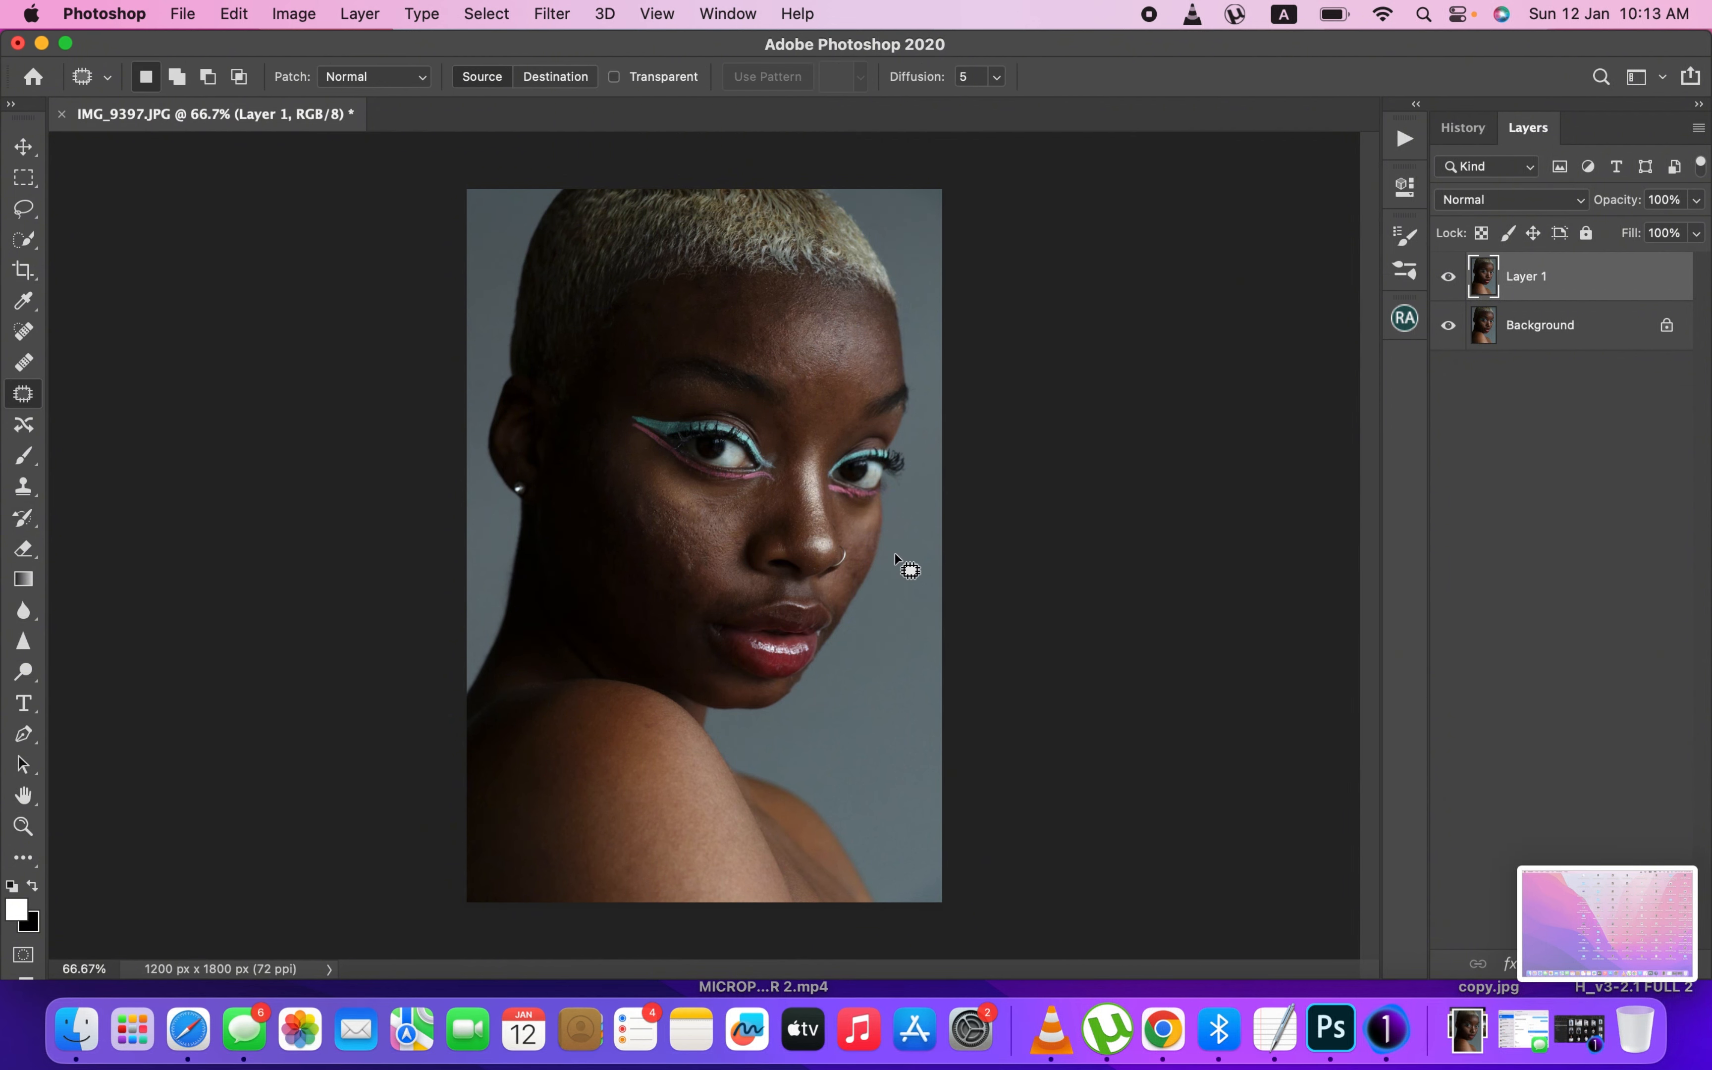
{"action": "key", "text": "super+plus"}
{"action": "key", "text": "super+plus"}
{"action": "key", "text": "super+plus"}
{"action": "left_click_drag", "start_coordinate": [734, 637], "coordinate": [845, 512]}
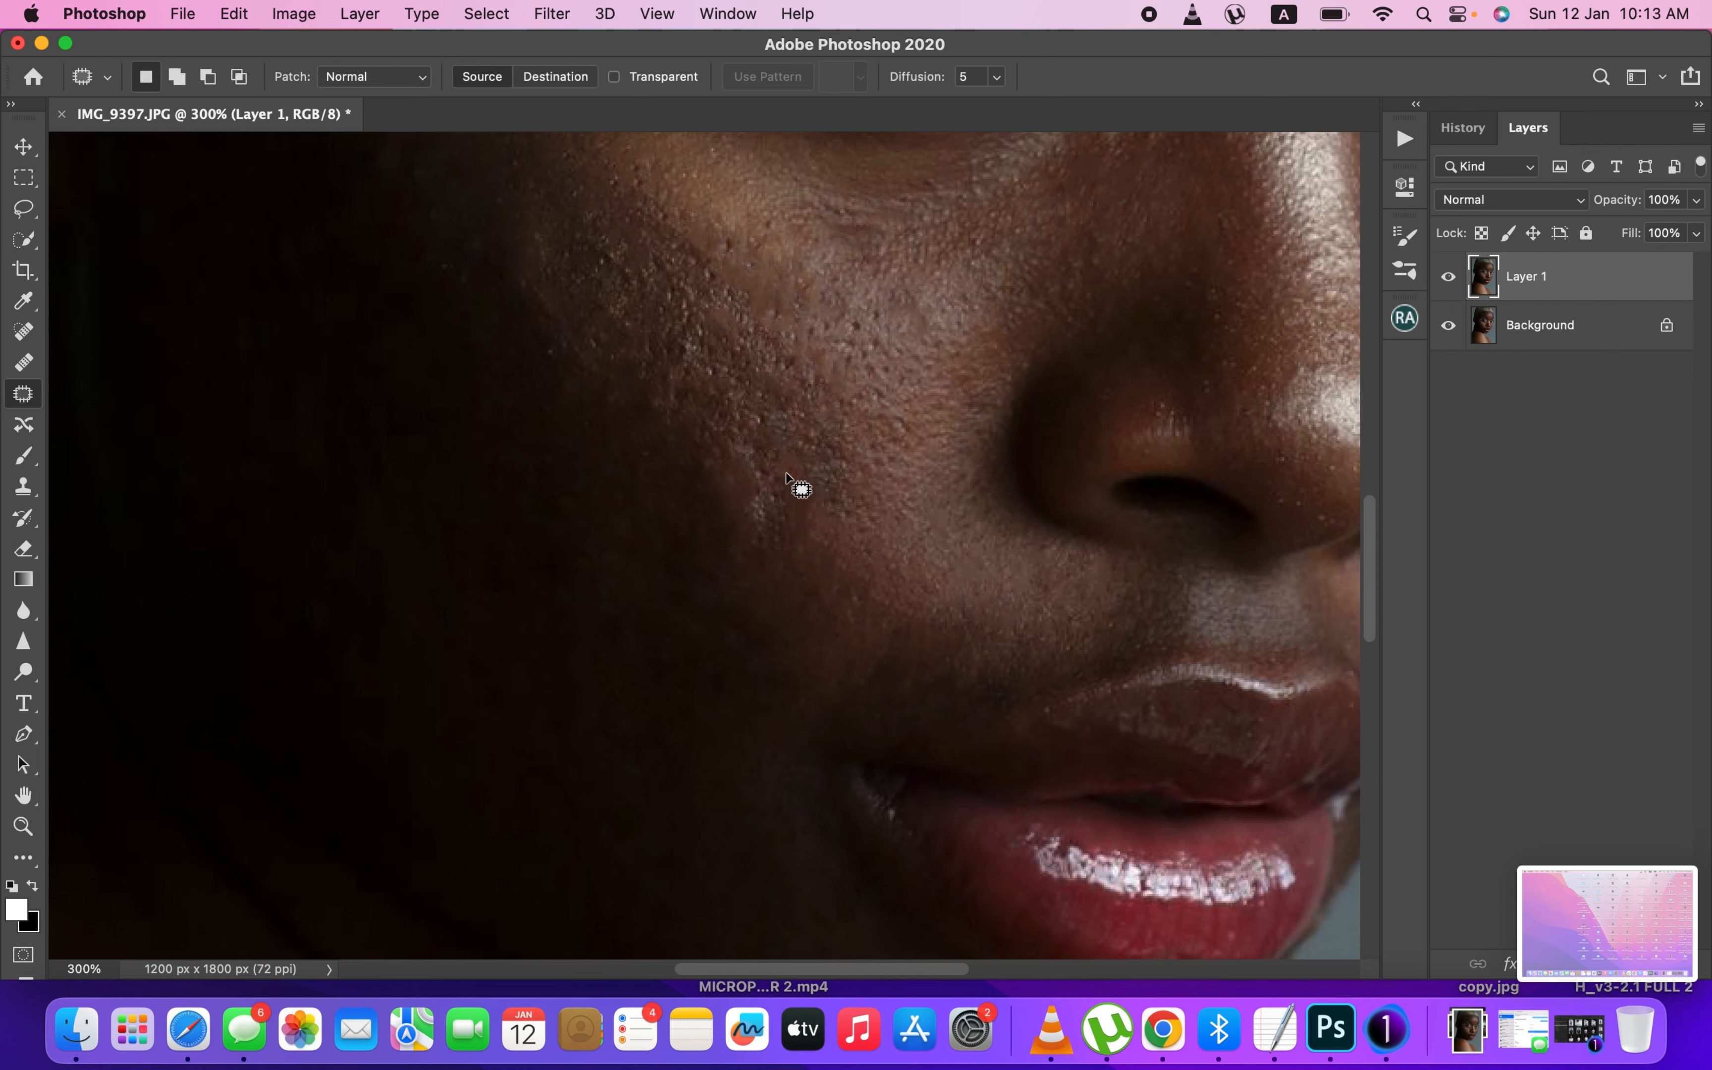
{"action": "key", "text": "super+minus"}
{"action": "mouse_move", "coordinate": [770, 508]}
{"action": "left_mouse_down"}
{"action": "mouse_move", "coordinate": [698, 465]}
{"action": "mouse_move", "coordinate": [677, 489]}
{"action": "mouse_move", "coordinate": [706, 549]}
{"action": "mouse_move", "coordinate": [768, 575]}
{"action": "mouse_move", "coordinate": [778, 529]}
{"action": "mouse_move", "coordinate": [745, 491]}
{"action": "mouse_move", "coordinate": [743, 519]}
{"action": "mouse_move", "coordinate": [679, 428]}
{"action": "left_mouse_up"}
{"action": "key", "text": "super+d"}
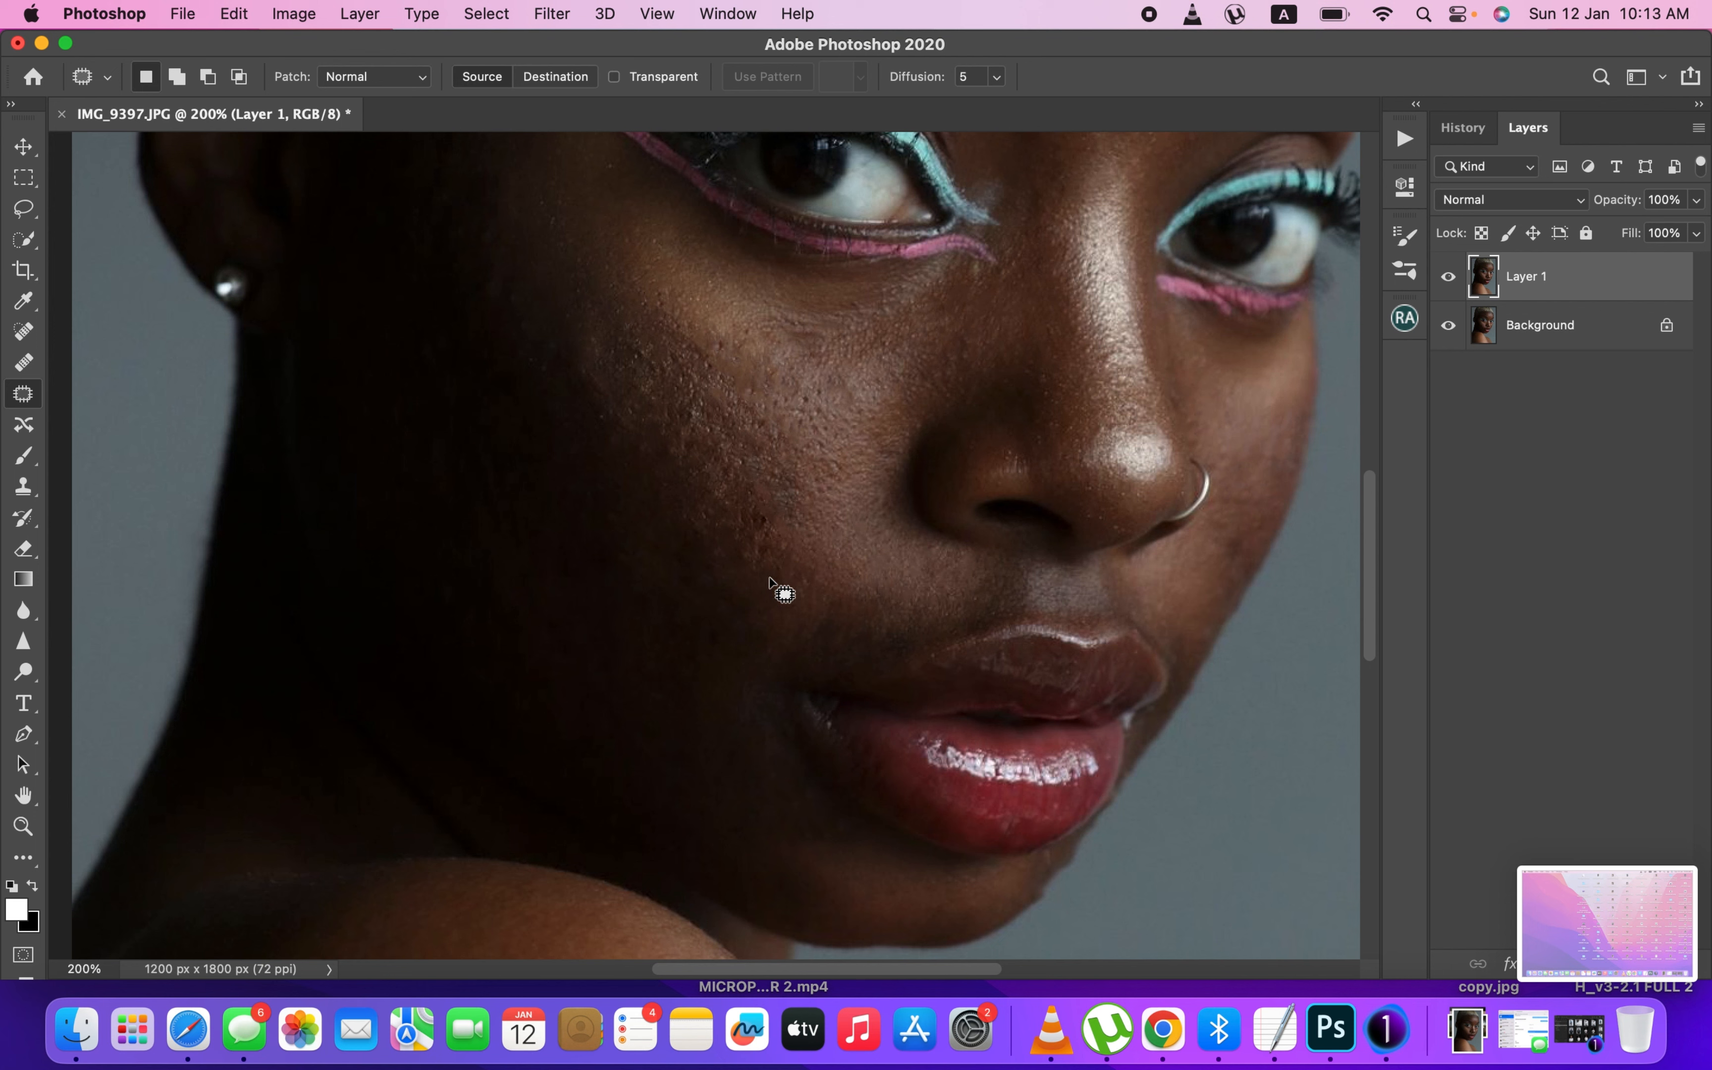
{"action": "mouse_move", "coordinate": [784, 469]}
{"action": "left_mouse_down"}
{"action": "mouse_move", "coordinate": [779, 516]}
{"action": "mouse_move", "coordinate": [807, 513]}
{"action": "mouse_move", "coordinate": [806, 457]}
{"action": "left_mouse_up"}
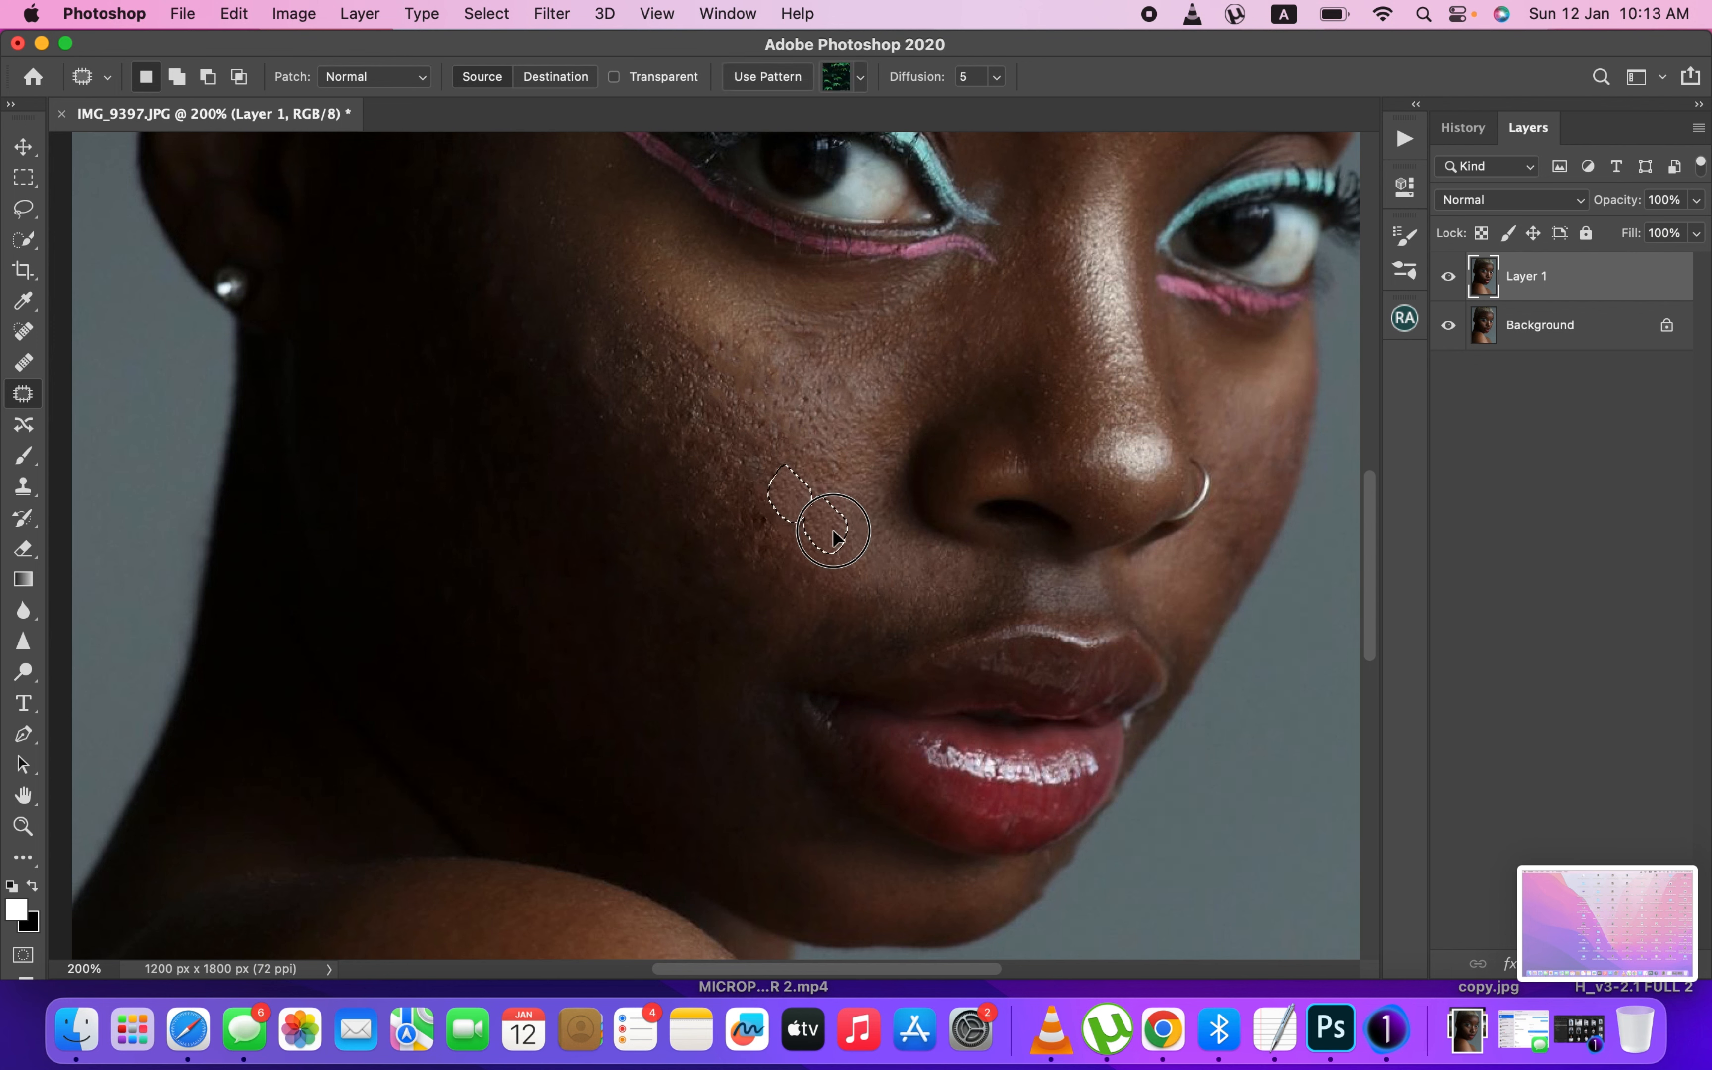
{"action": "left_click_drag", "start_coordinate": [783, 512], "coordinate": [800, 566]}
{"action": "left_click", "coordinate": [818, 560]}
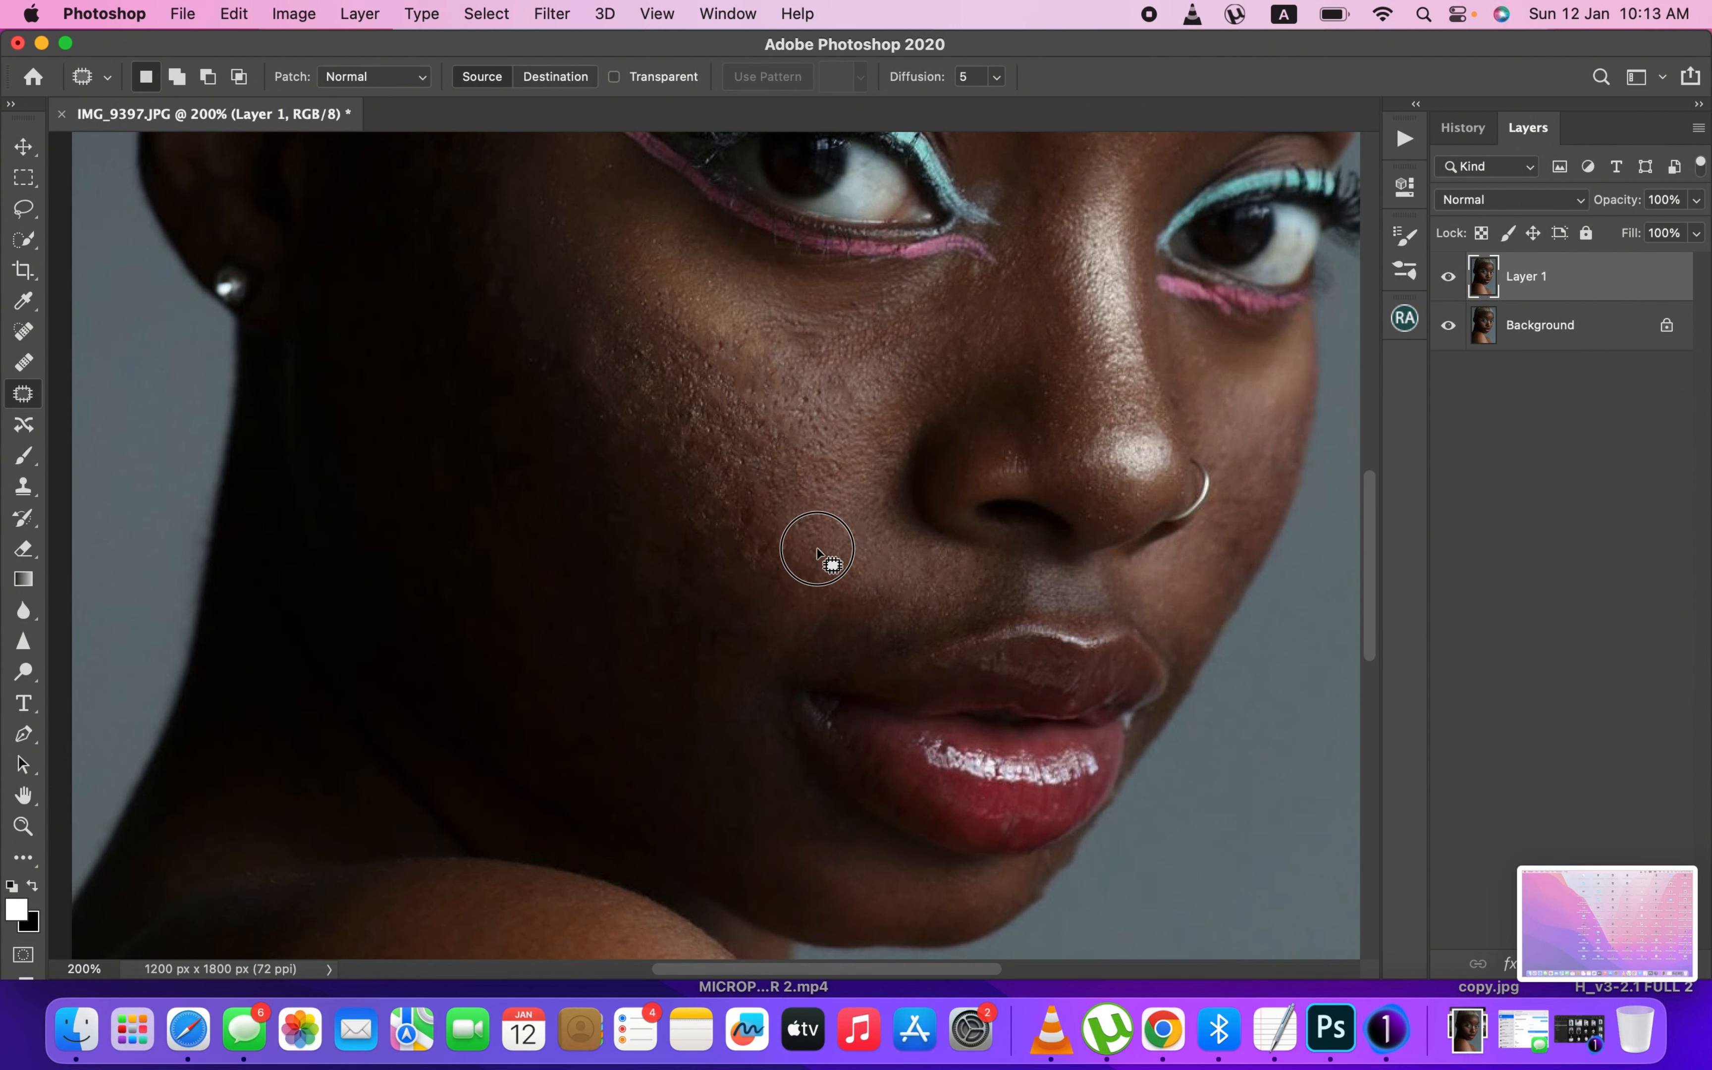
- Use the Patch tool on the uneven skin at the outer side of the near cheek, and clear the selection
{"action": "key", "text": "super+0"}
{"action": "key", "text": "super+minus"}
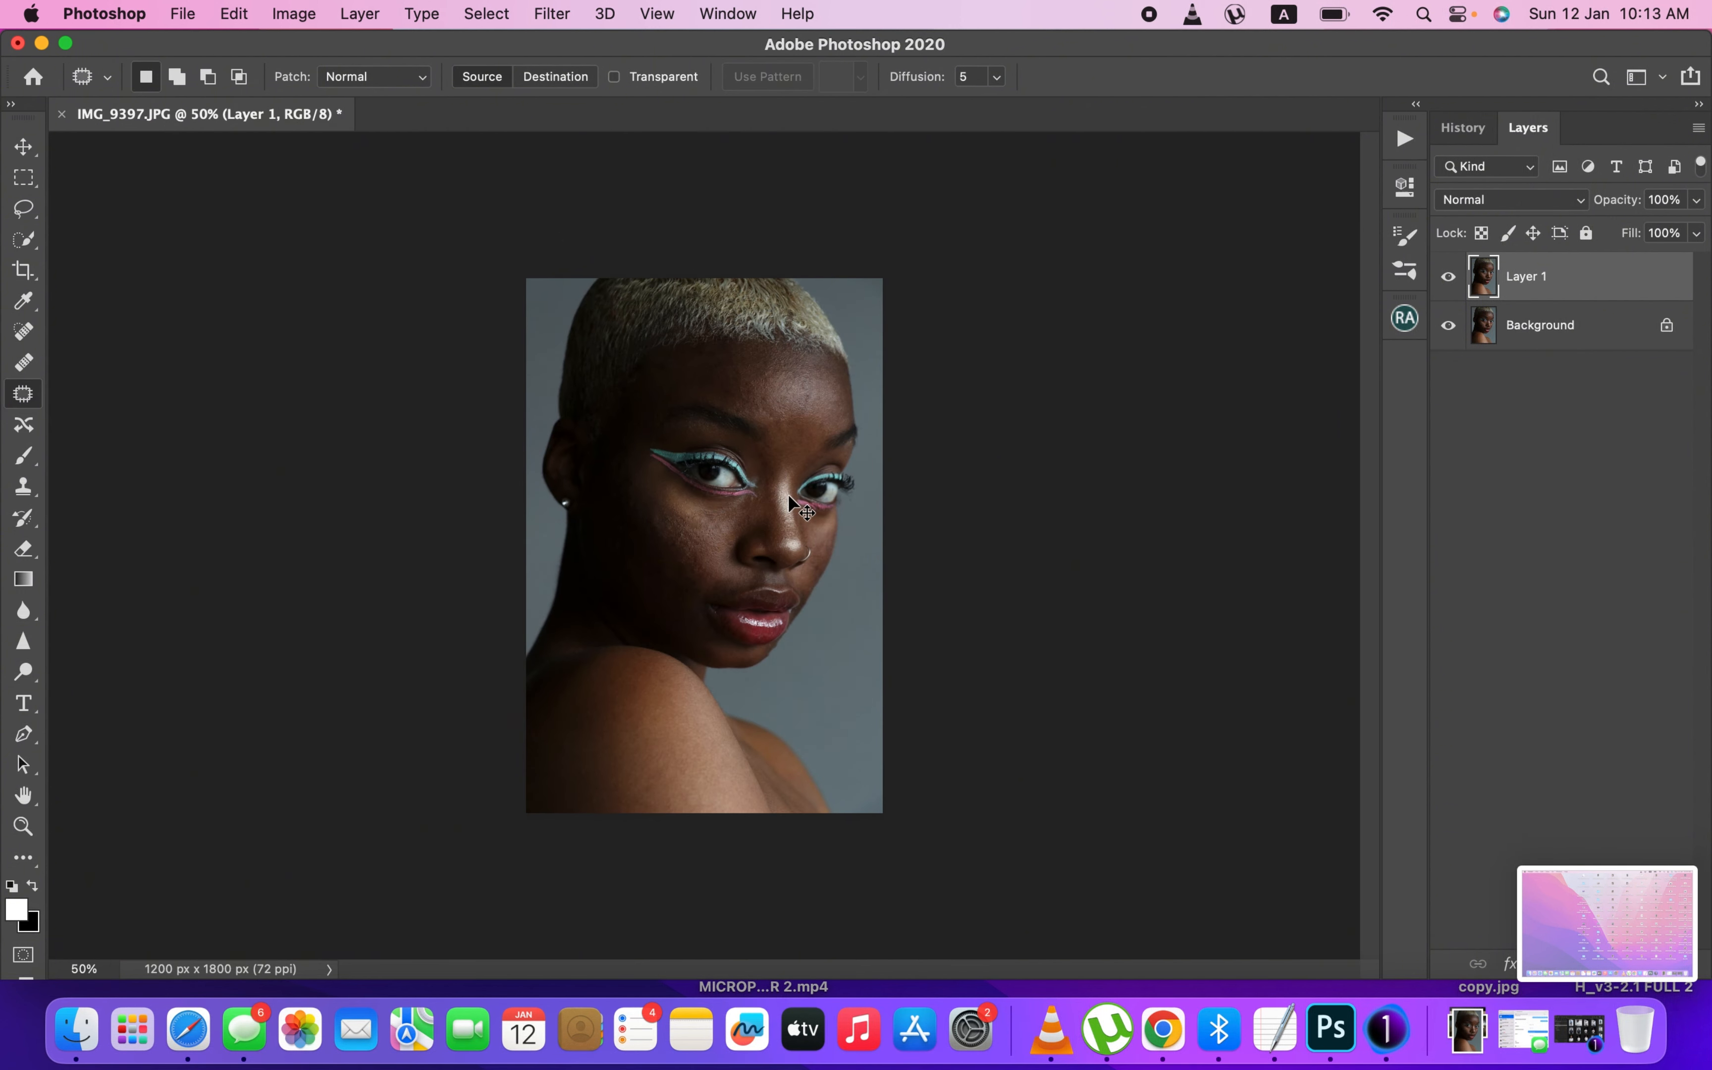
{"action": "key", "text": "super+equal"}
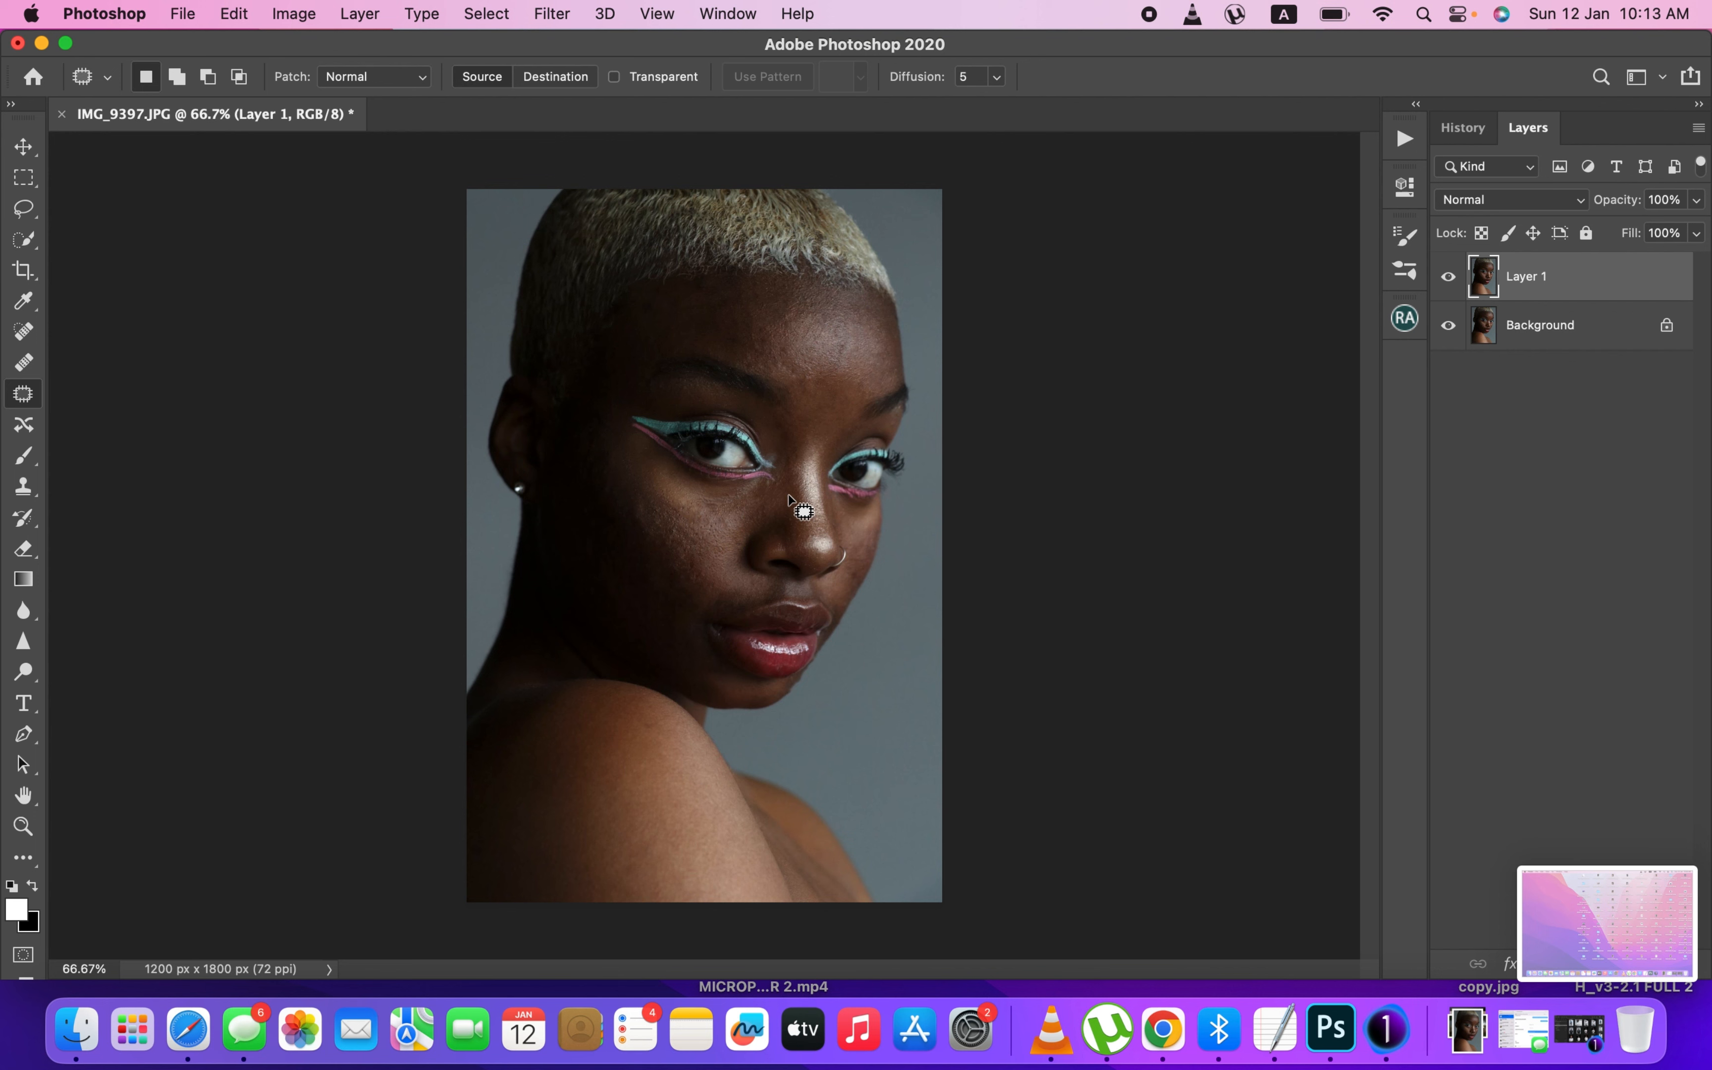
{"action": "key", "text": "super+equal"}
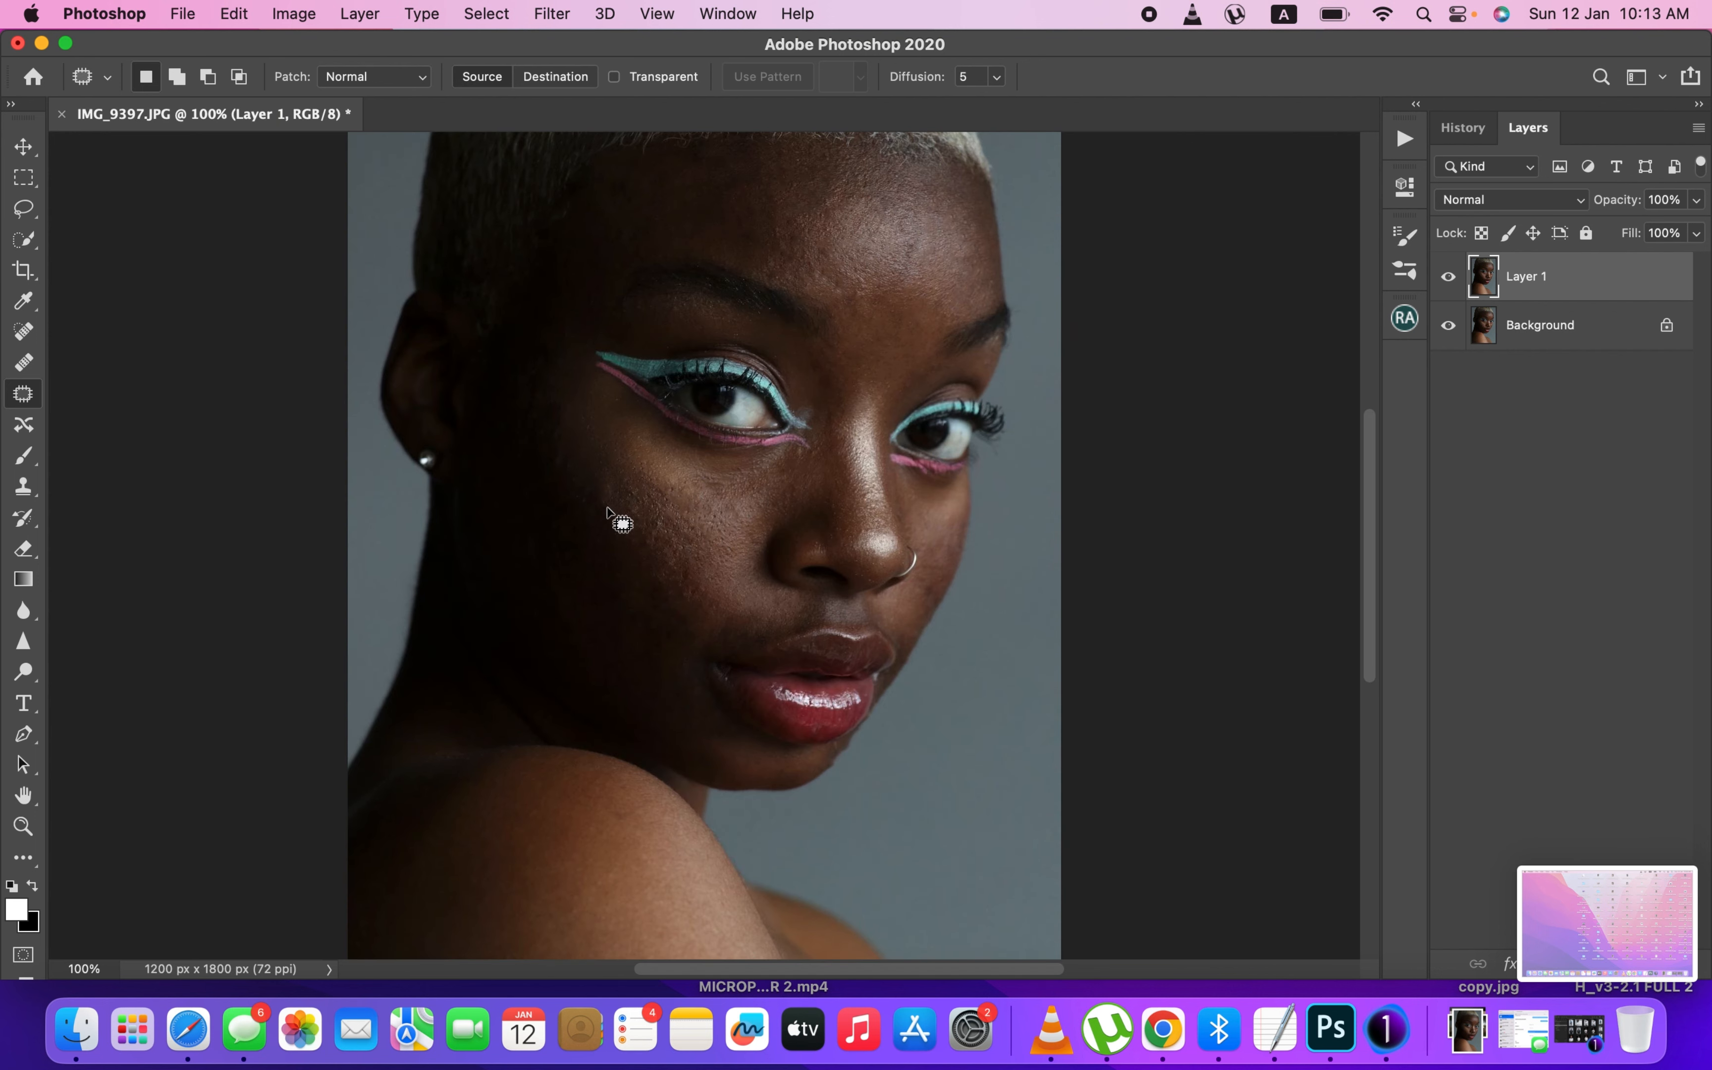
{"action": "mouse_move", "coordinate": [615, 495]}
{"action": "left_mouse_down"}
{"action": "mouse_move", "coordinate": [592, 474]}
{"action": "mouse_move", "coordinate": [584, 497]}
{"action": "mouse_move", "coordinate": [640, 563]}
{"action": "mouse_move", "coordinate": [610, 520]}
{"action": "left_mouse_up"}
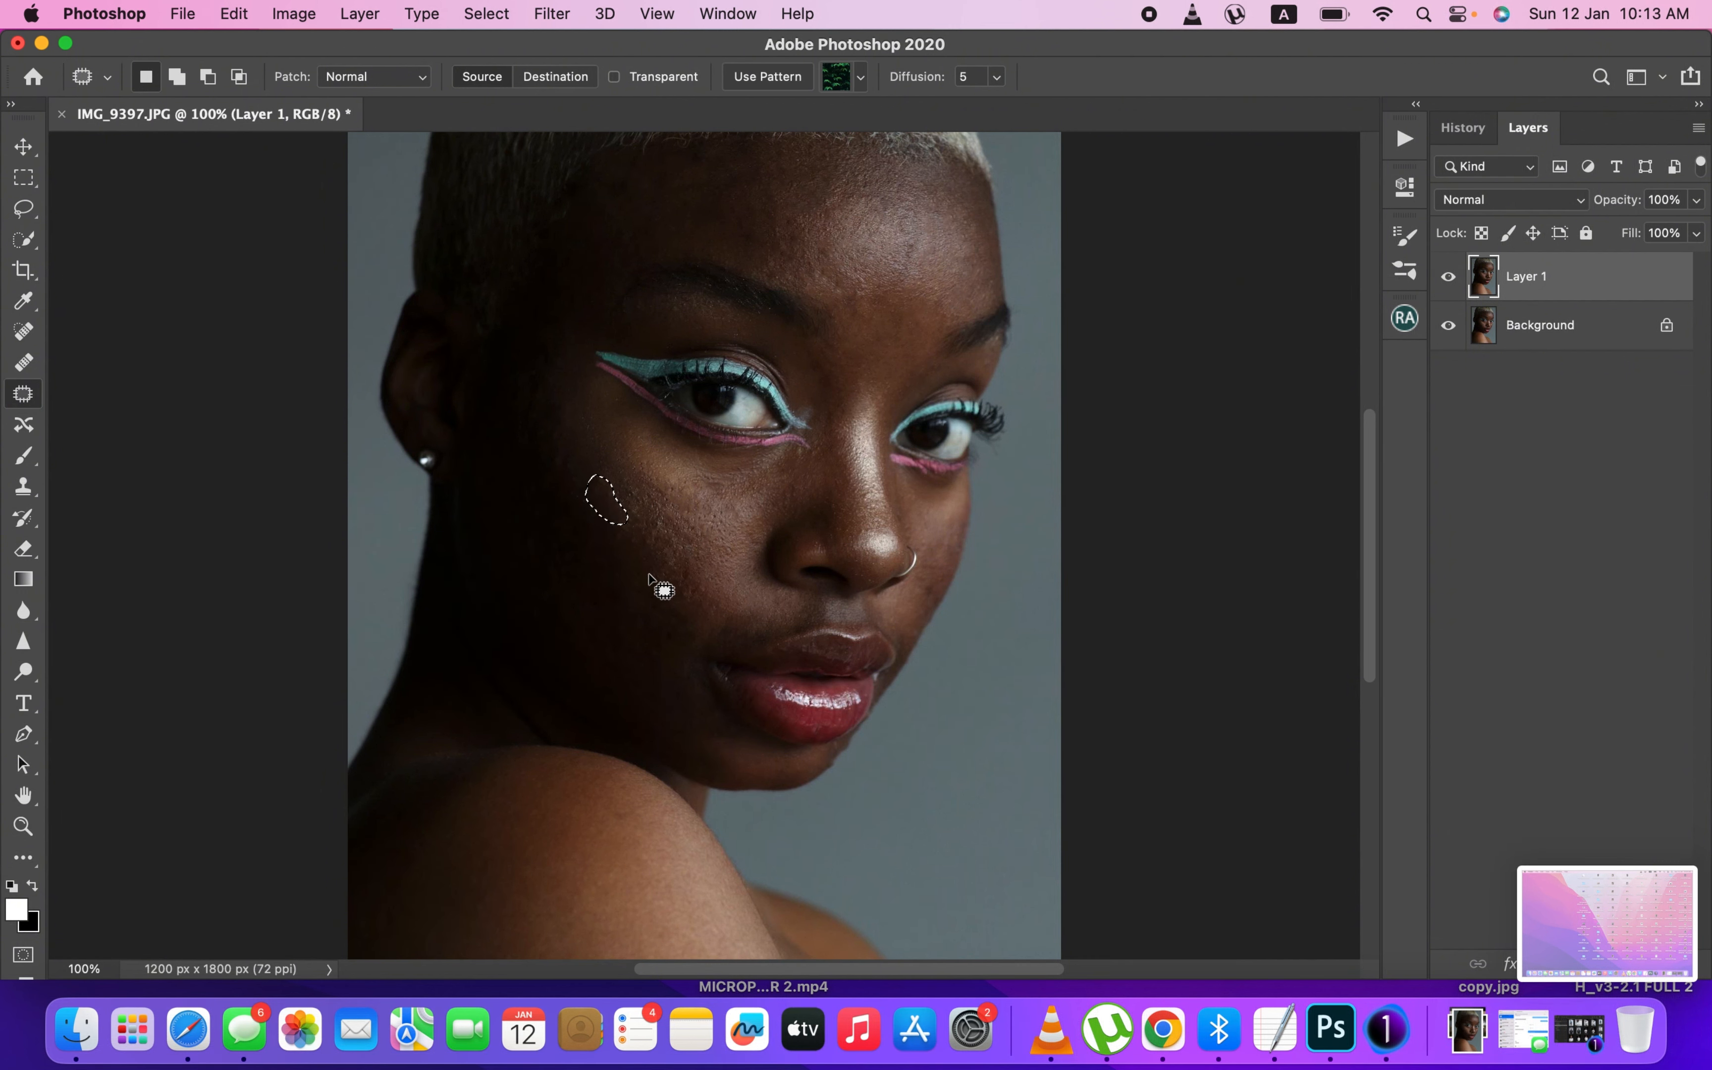
{"action": "left_click", "coordinate": [660, 586]}
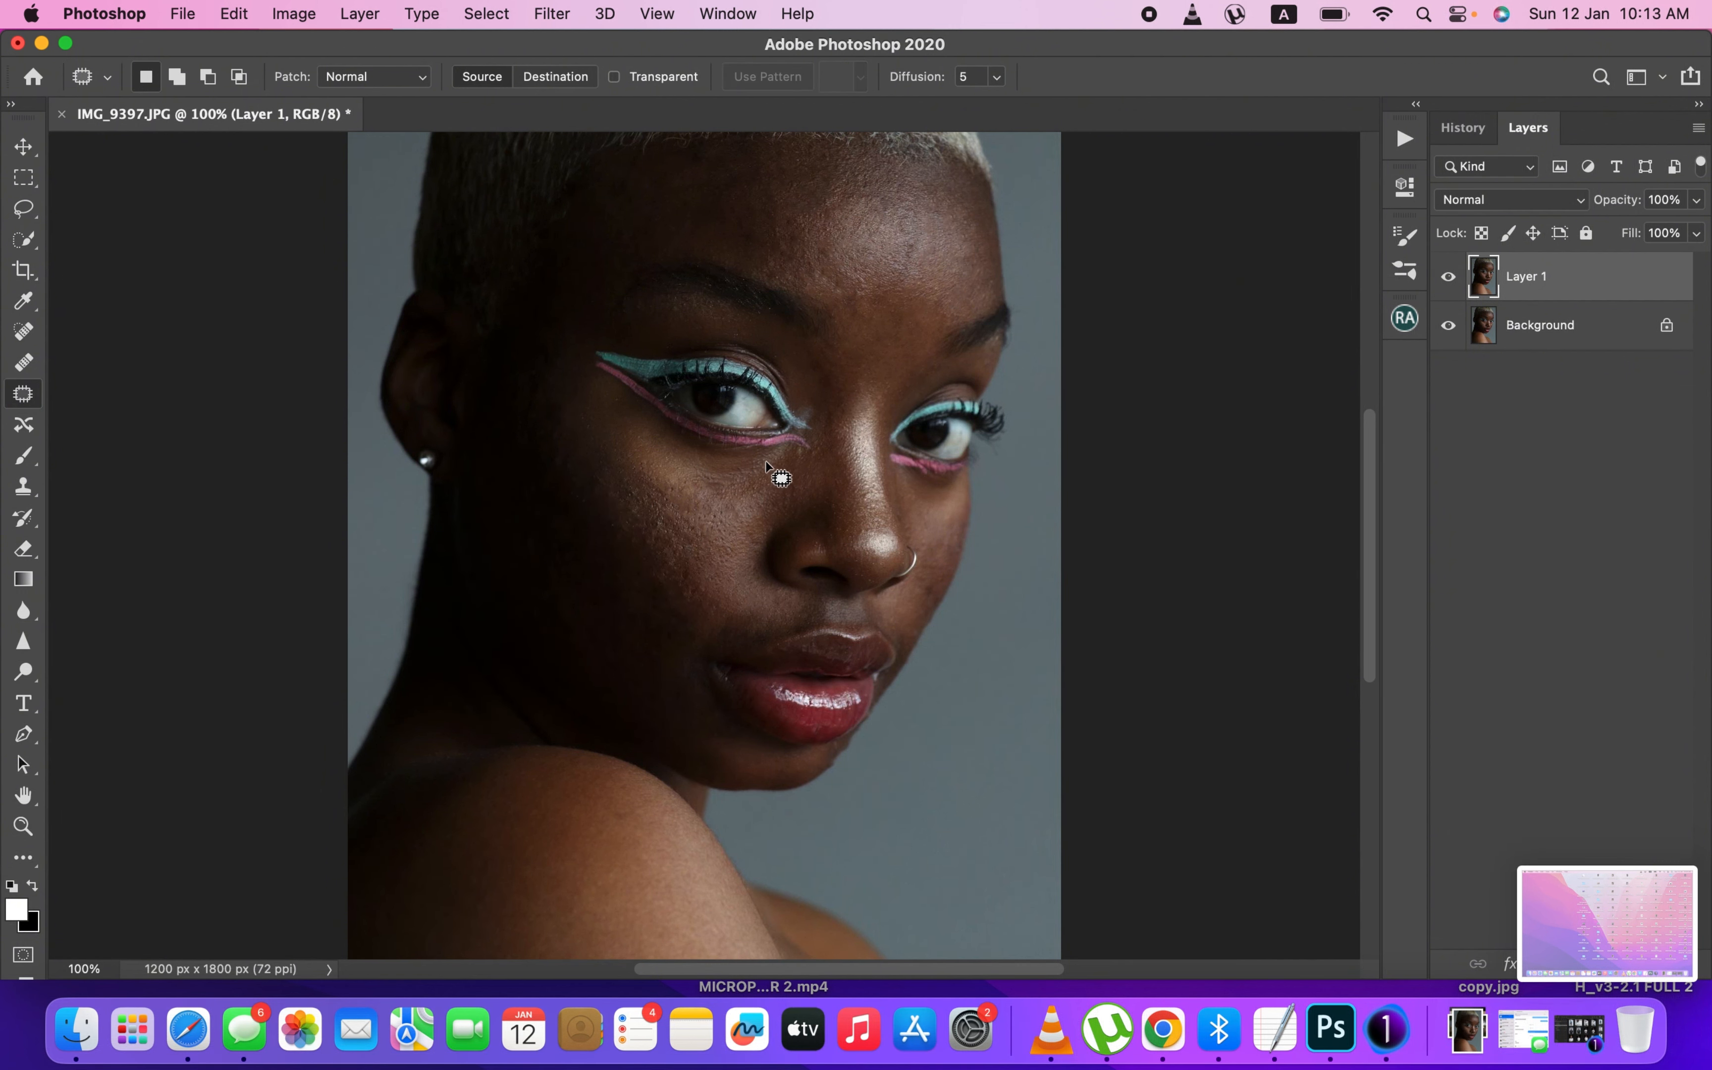
- Merge Layer 1 into the Background and start the 8-bit frequency separation from the Beauty Retouch actions
{"action": "key", "text": "super+minus"}
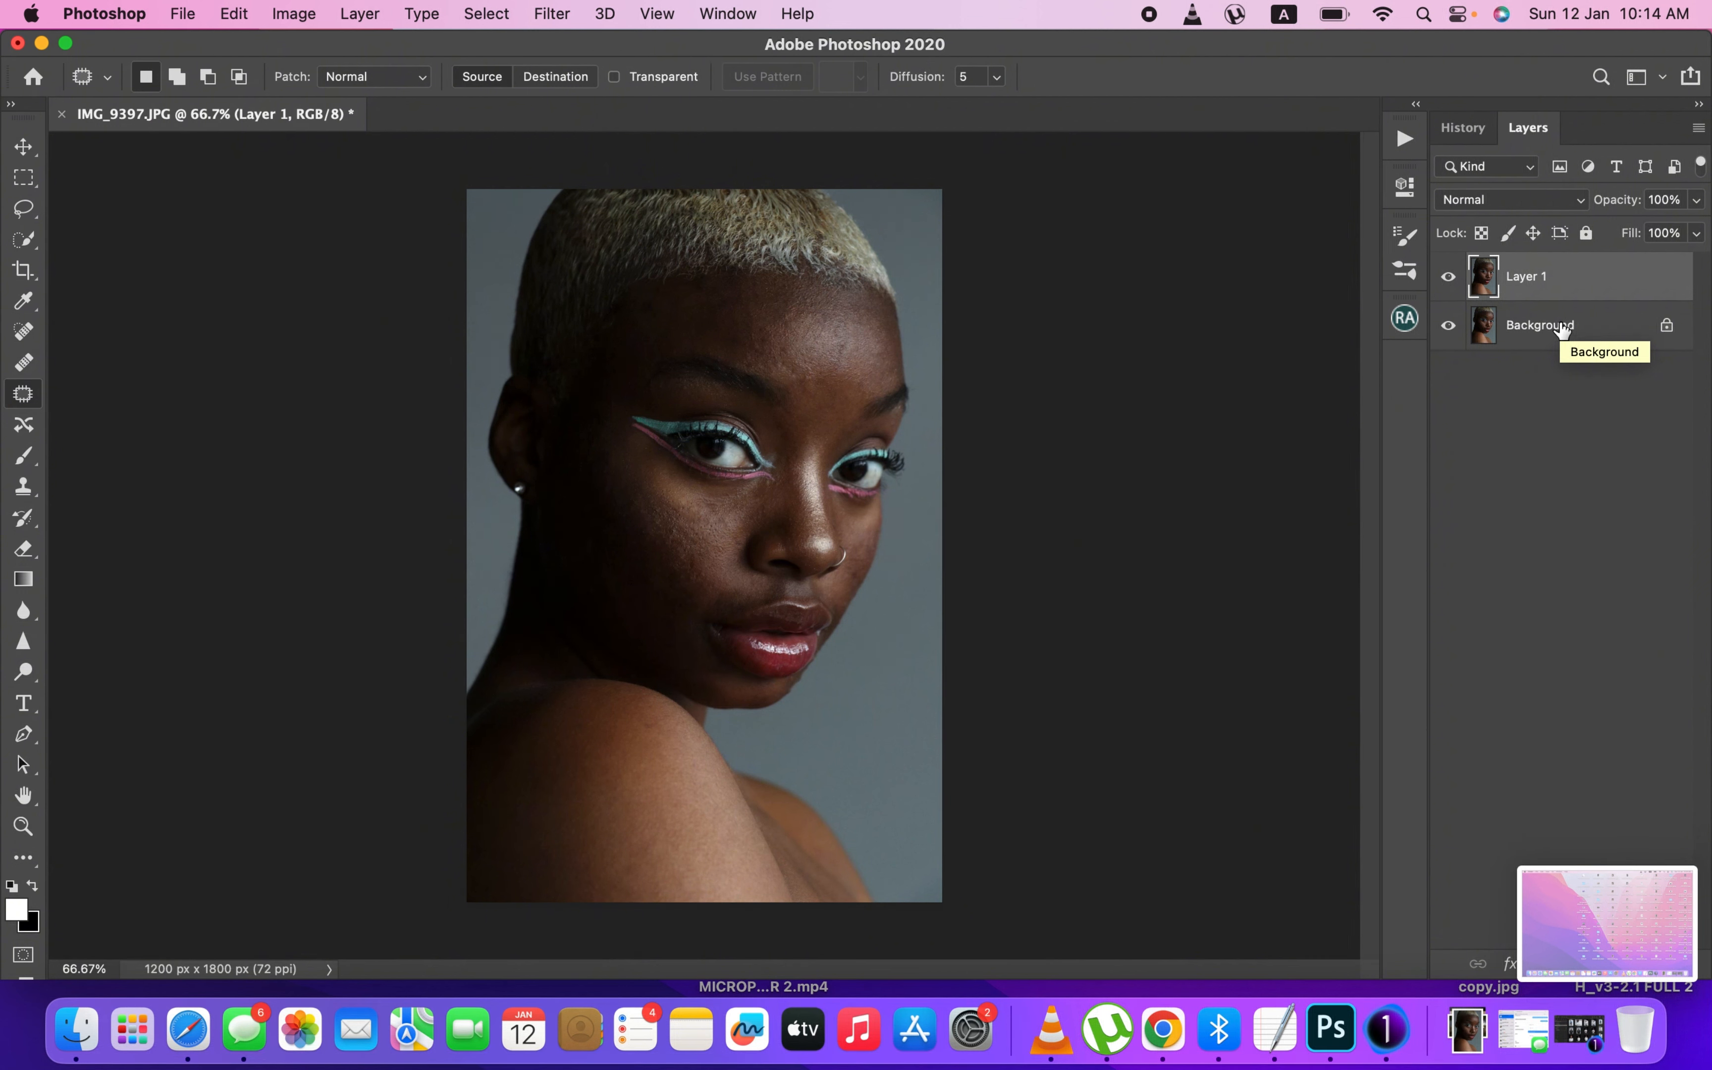
{"action": "key", "text": "super+e"}
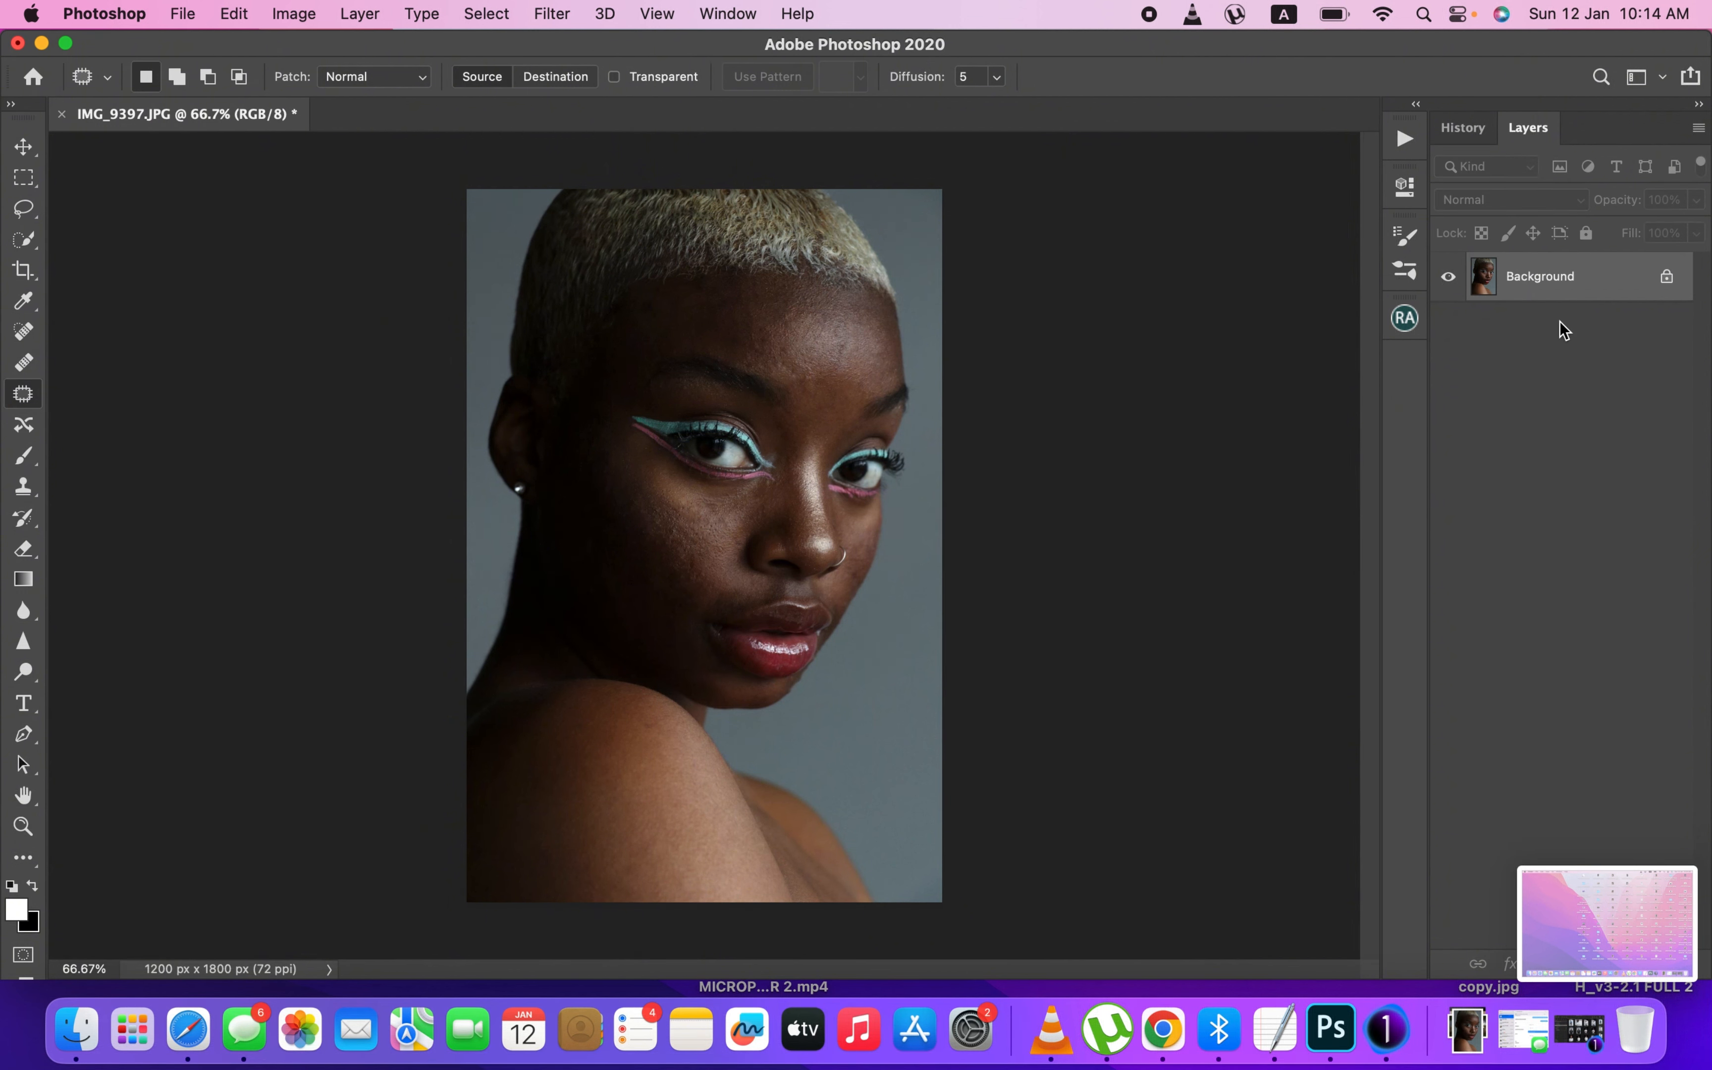
{"action": "left_click", "coordinate": [1407, 315]}
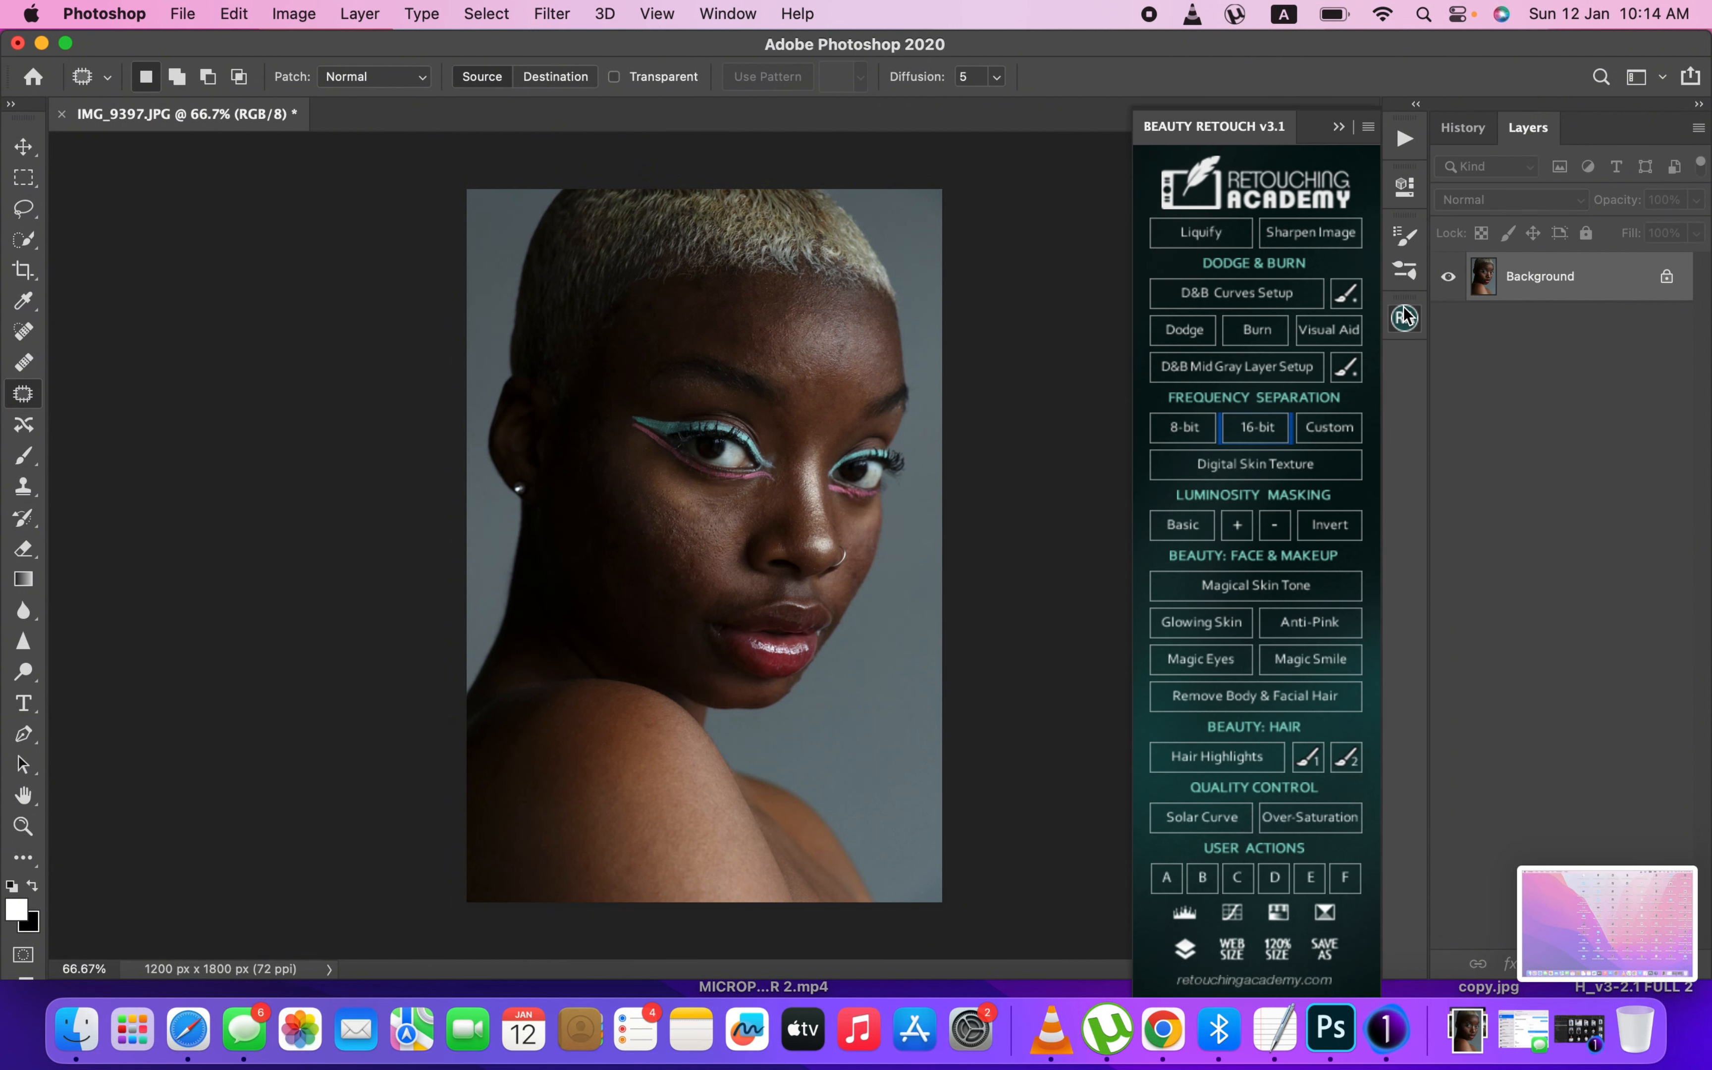
{"action": "left_click", "coordinate": [1263, 429]}
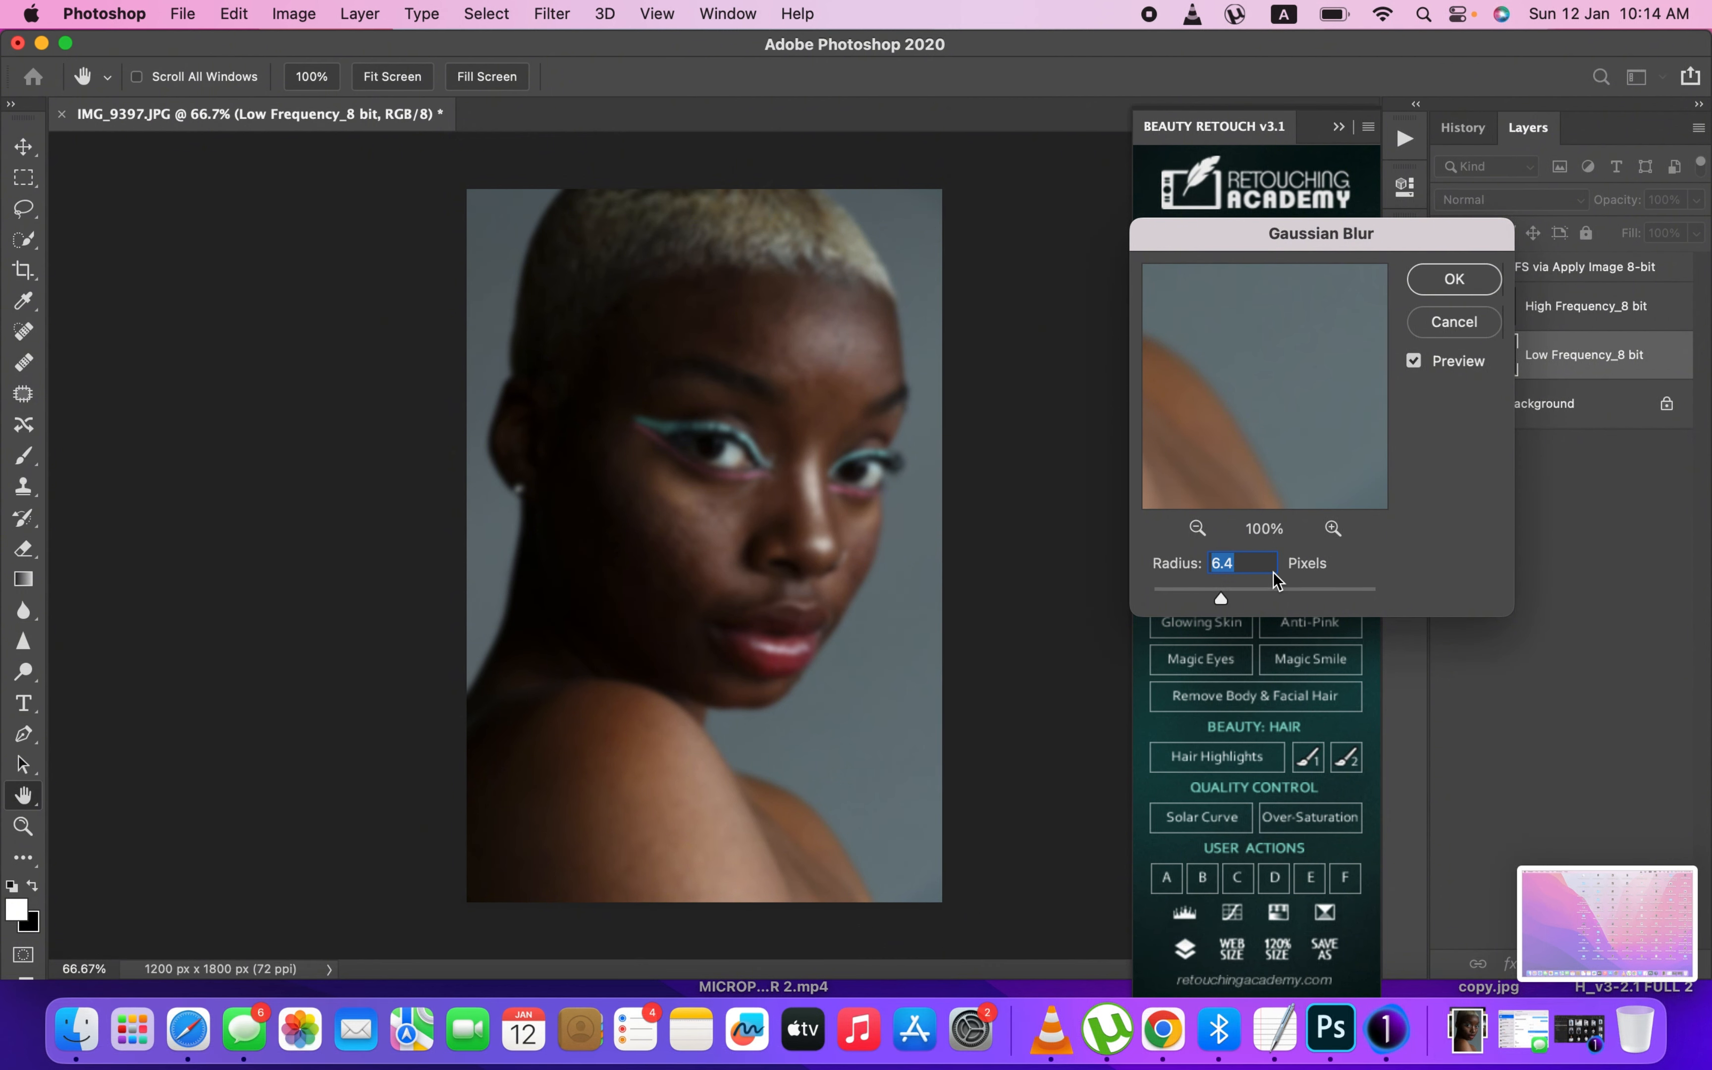
- Blur the low frequency layer with a 4.5-pixel Gaussian radius, checking the facial skin in the preview, and finish the frequency separation
{"action": "type", "text": "4"}
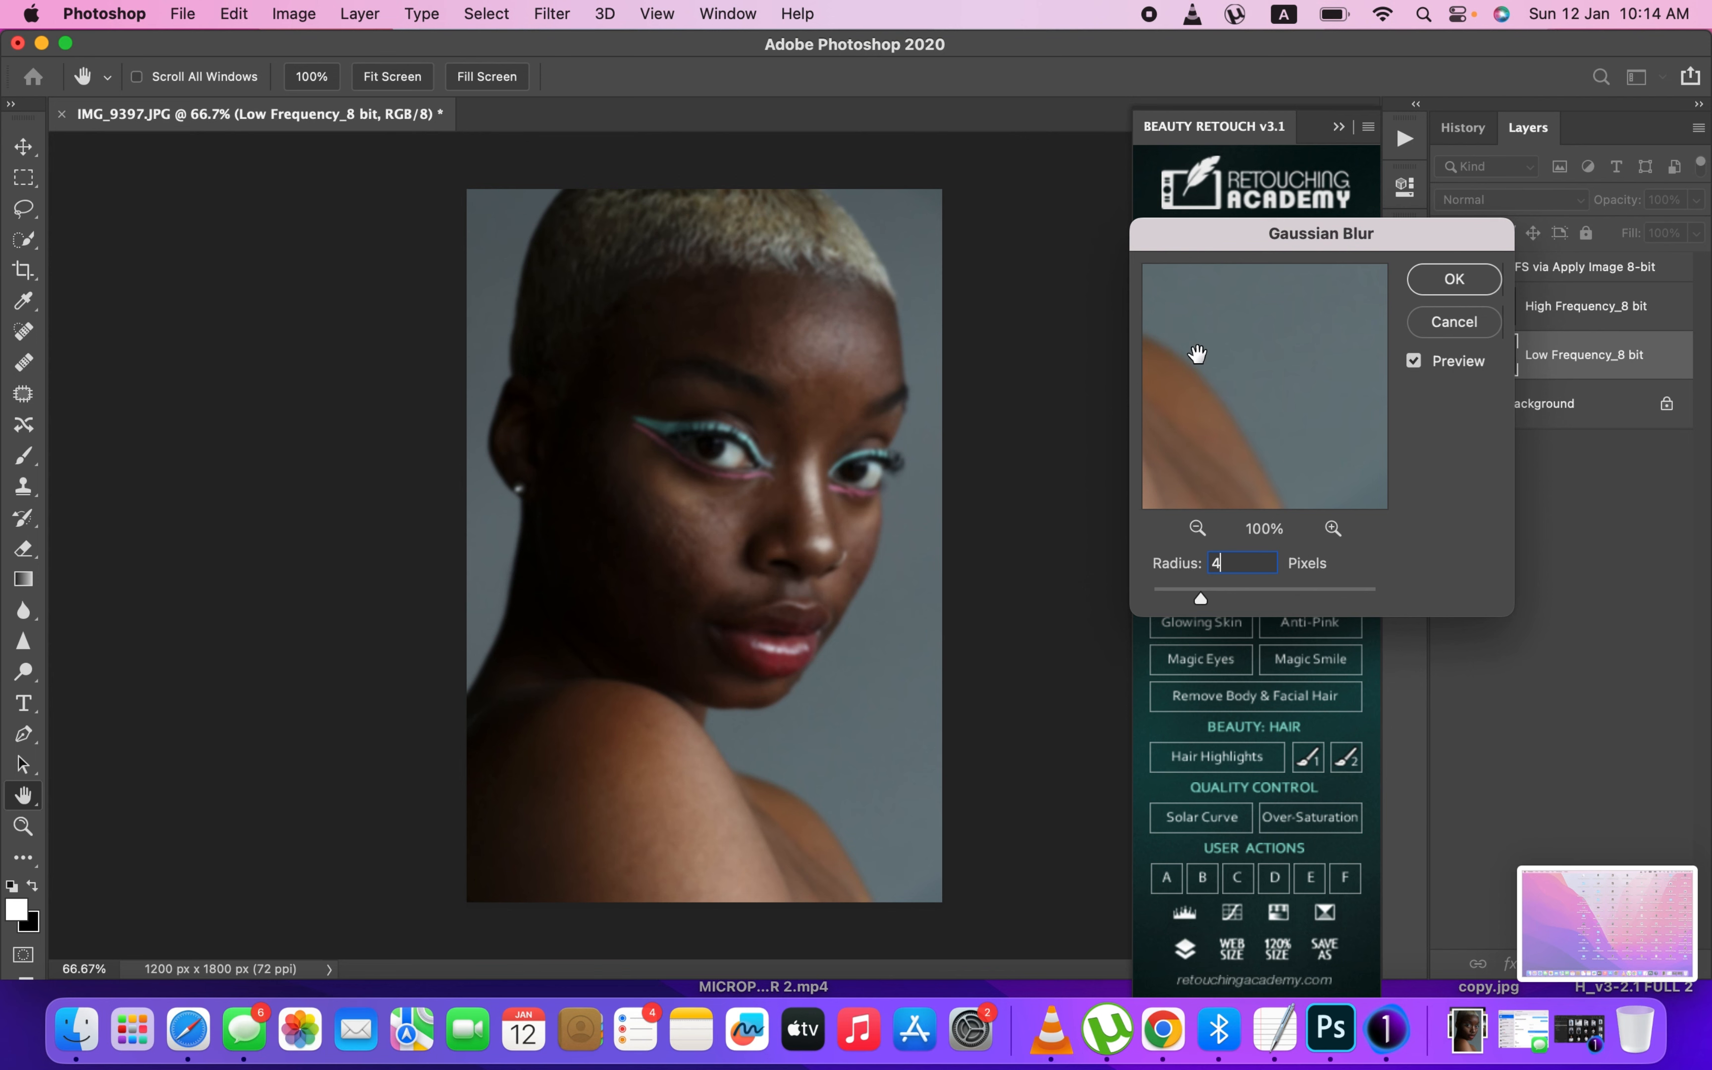
{"action": "left_click_drag", "start_coordinate": [1200, 352], "coordinate": [1249, 578]}
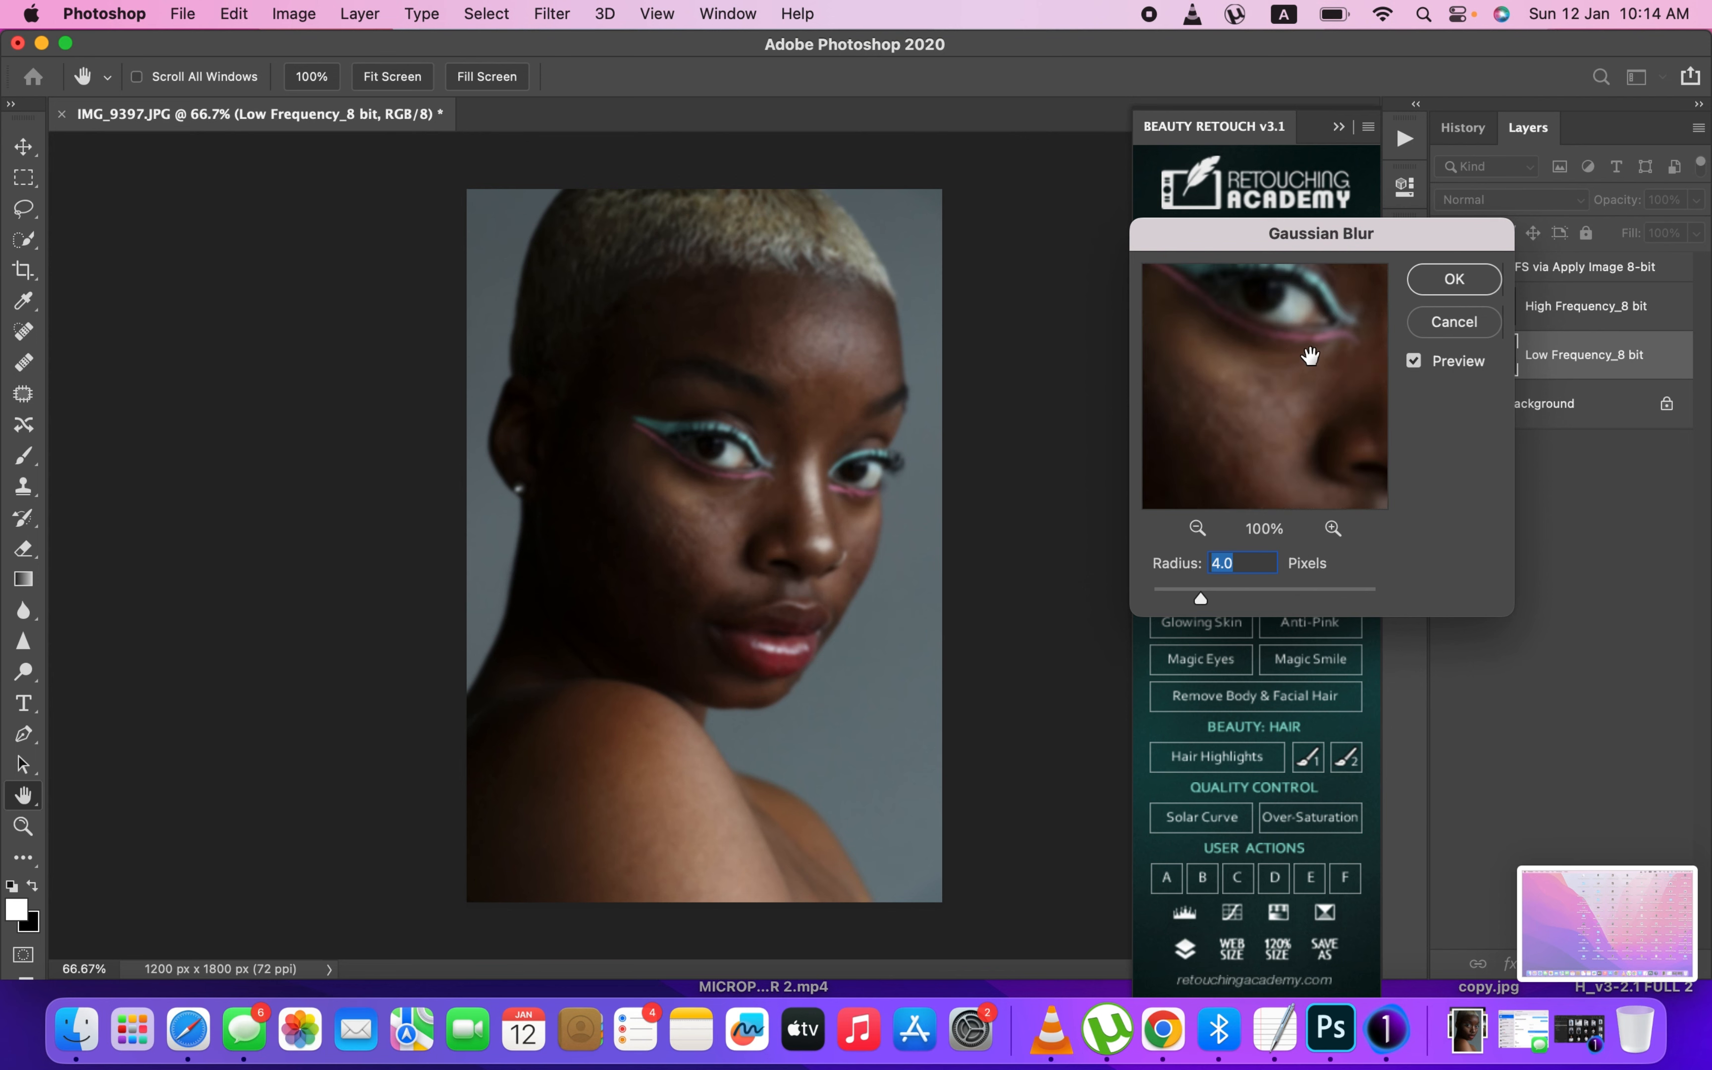
{"action": "left_click_drag", "start_coordinate": [1311, 359], "coordinate": [1207, 572]}
{"action": "left_click_drag", "start_coordinate": [1301, 411], "coordinate": [1333, 369]}
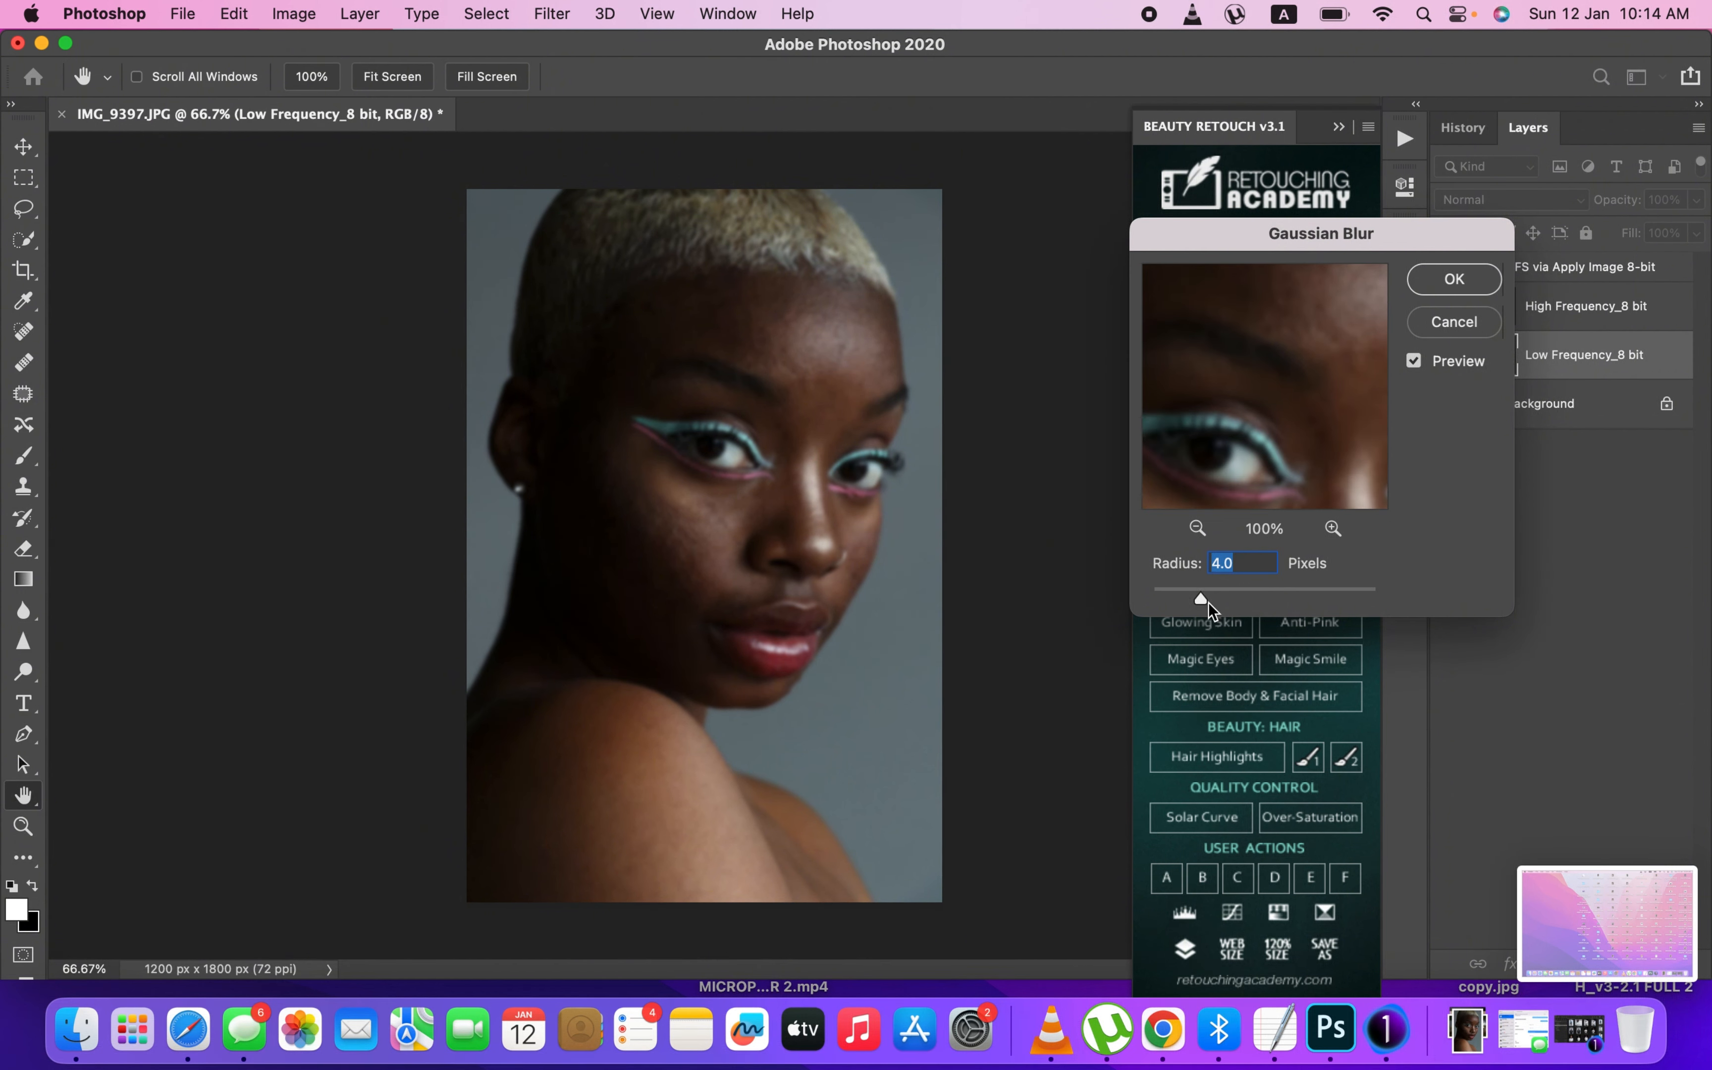
{"action": "left_click_drag", "start_coordinate": [1203, 598], "coordinate": [1208, 596]}
{"action": "left_click_drag", "start_coordinate": [1300, 382], "coordinate": [1233, 479]}
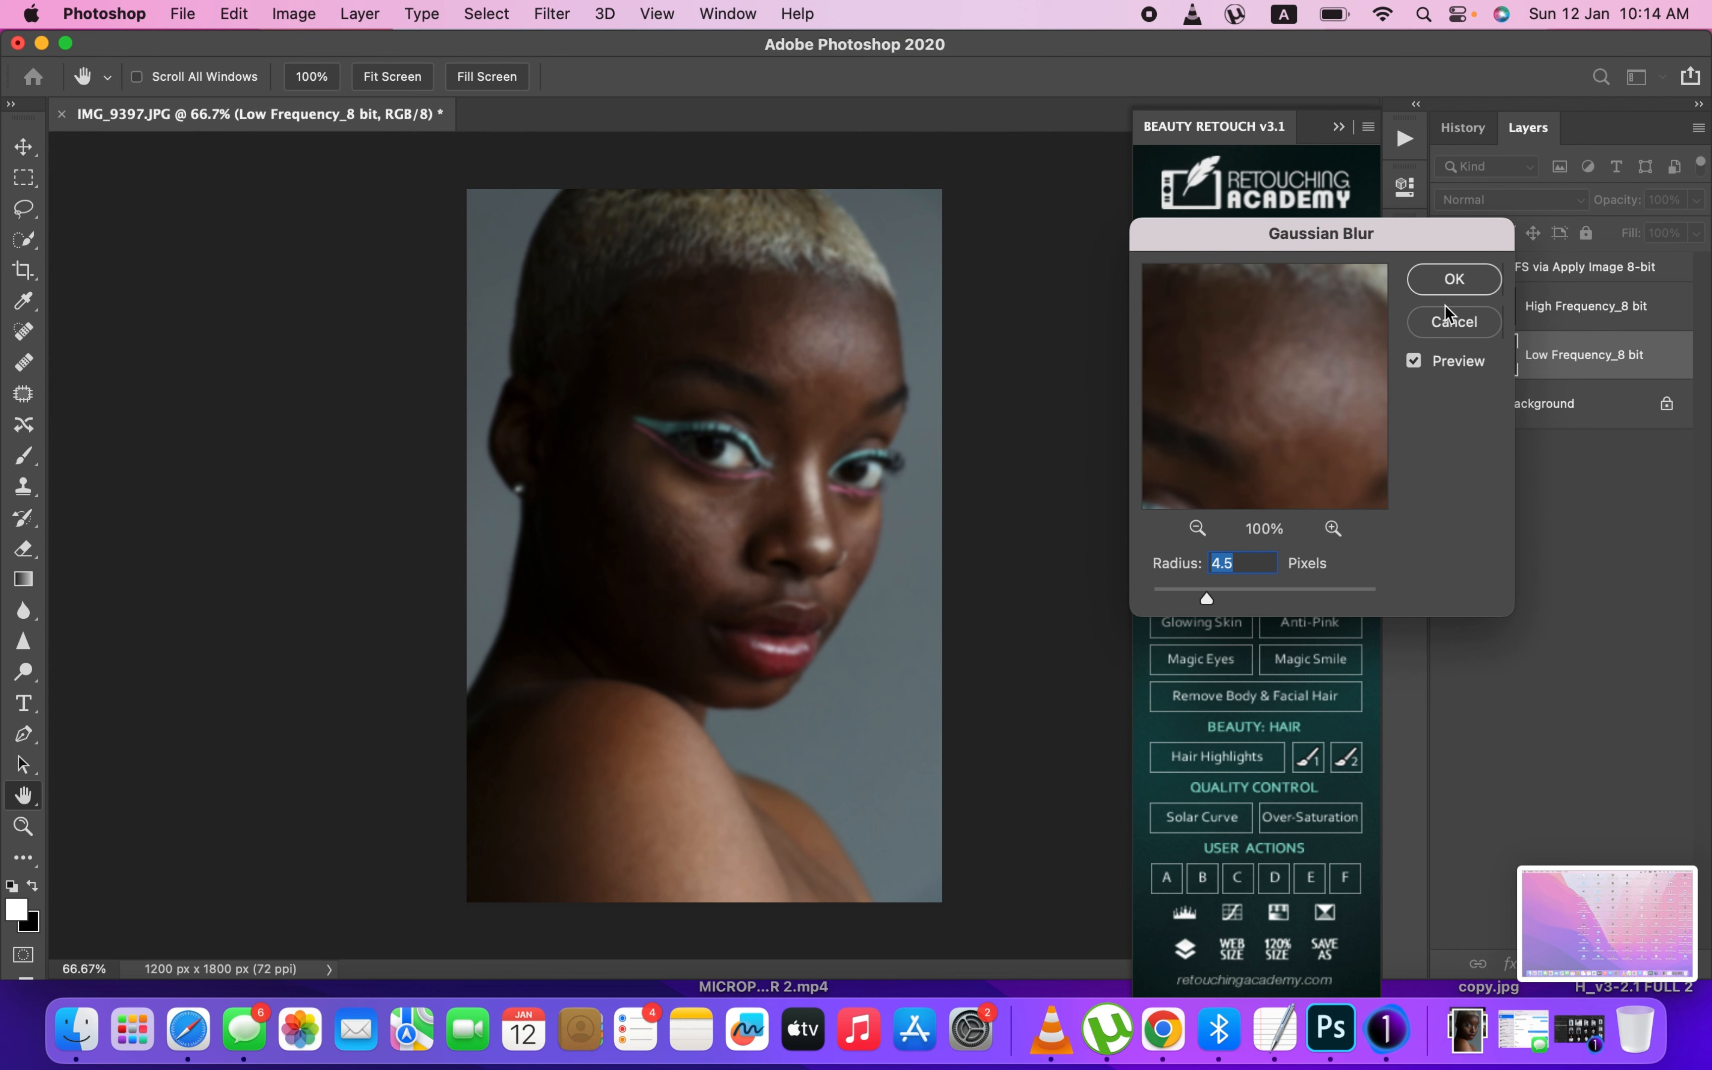
{"action": "key", "text": "Return"}
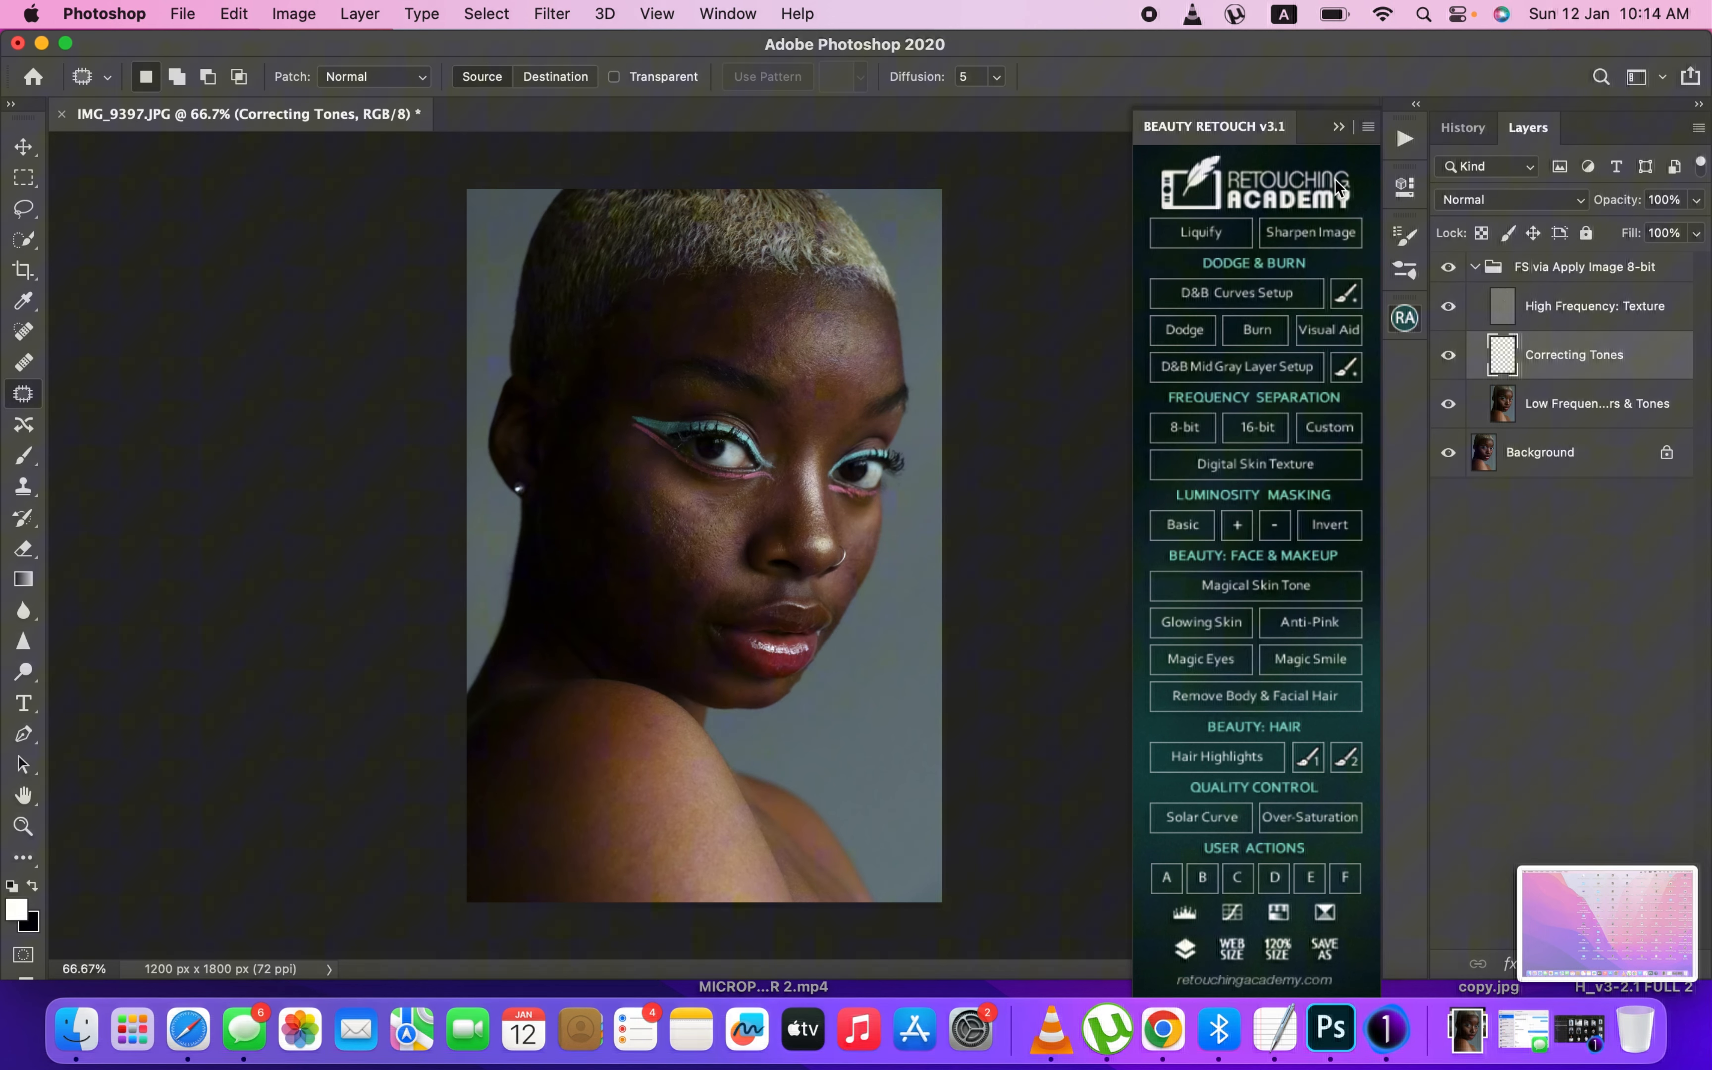
{"action": "left_click", "coordinate": [1339, 126]}
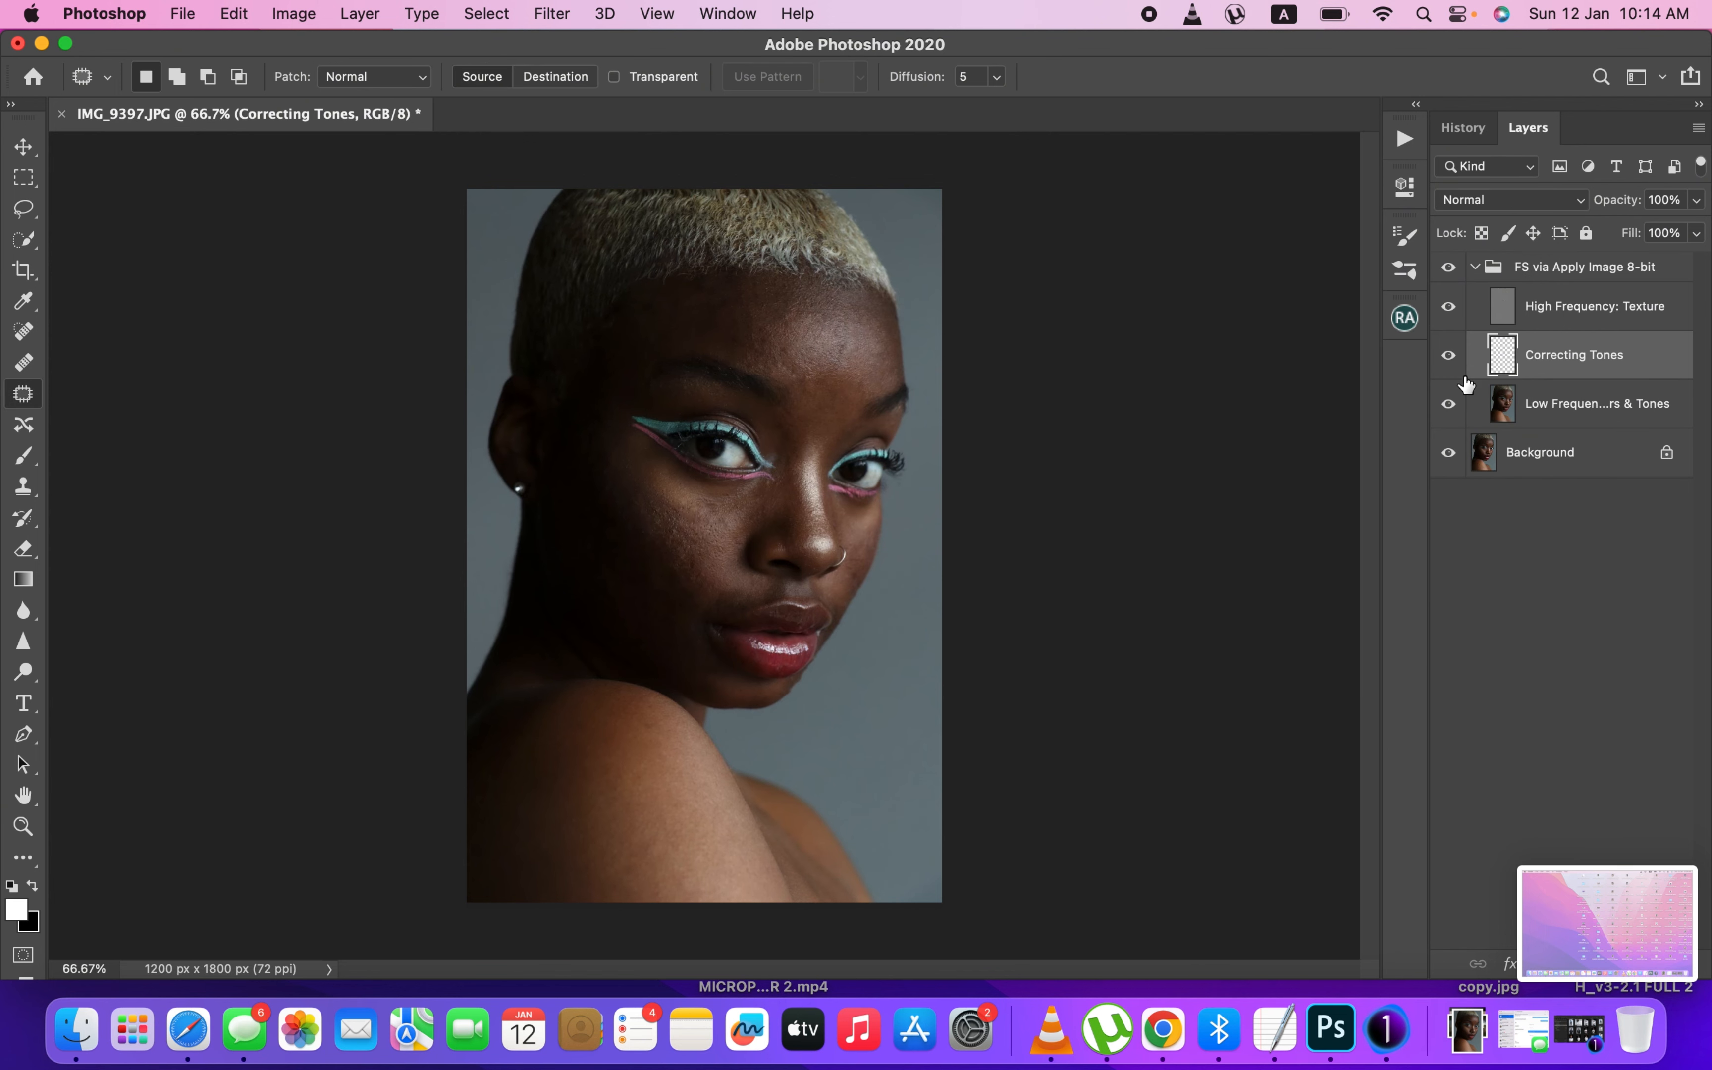
- Hide the High Frequency: Texture layer and choose the Mixer Brush with a smaller tip for the Correcting Tones layer
{"action": "left_click", "coordinate": [1450, 309]}
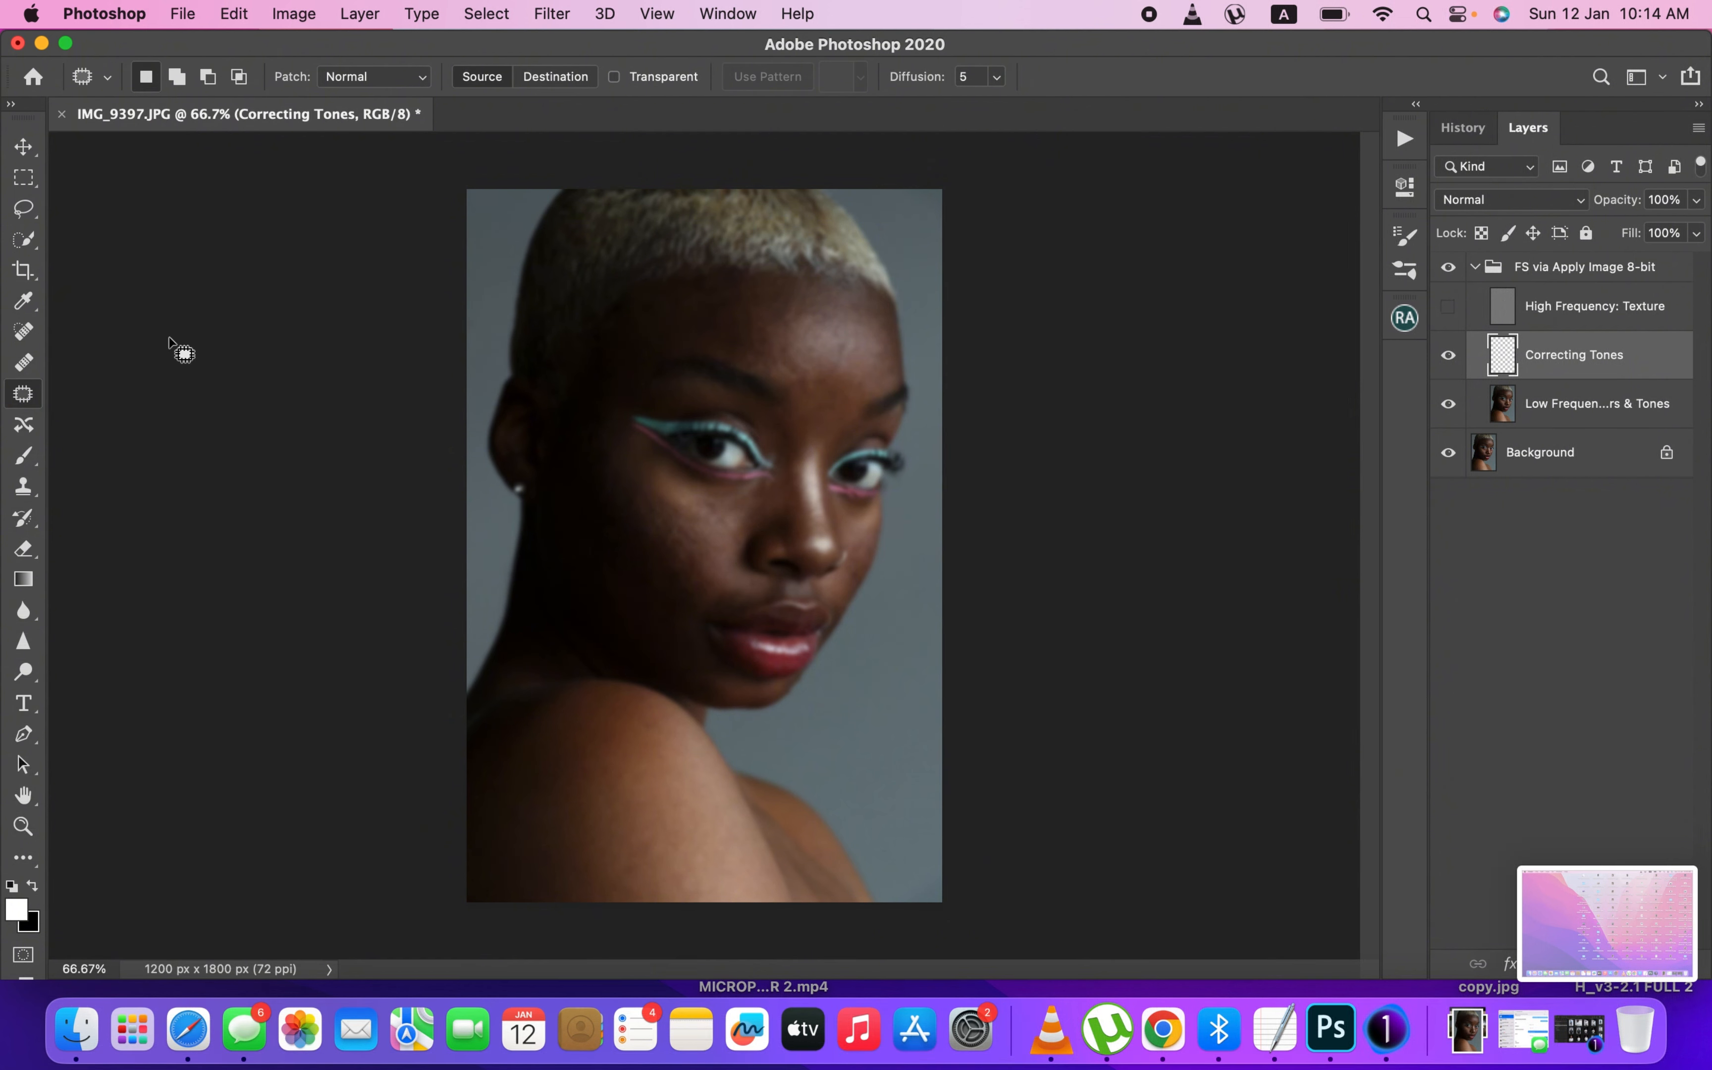
{"action": "left_click", "coordinate": [24, 858]}
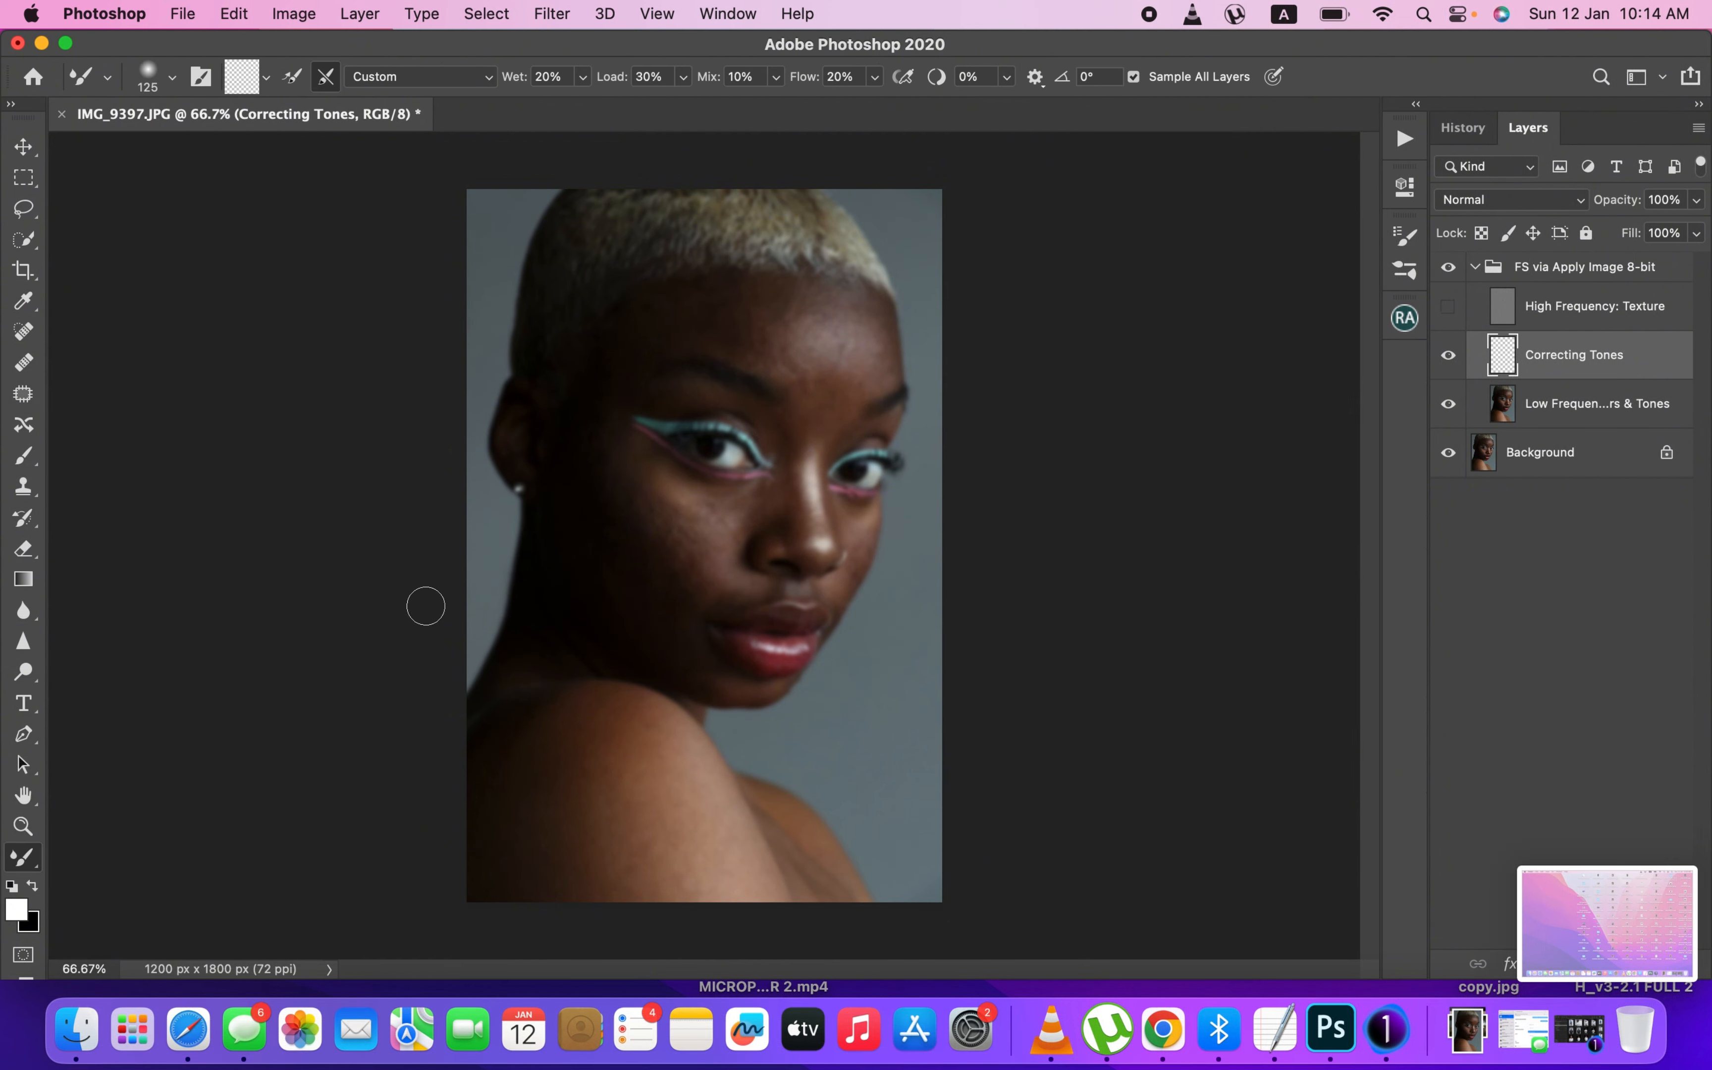
{"action": "key", "text": "super+equal"}
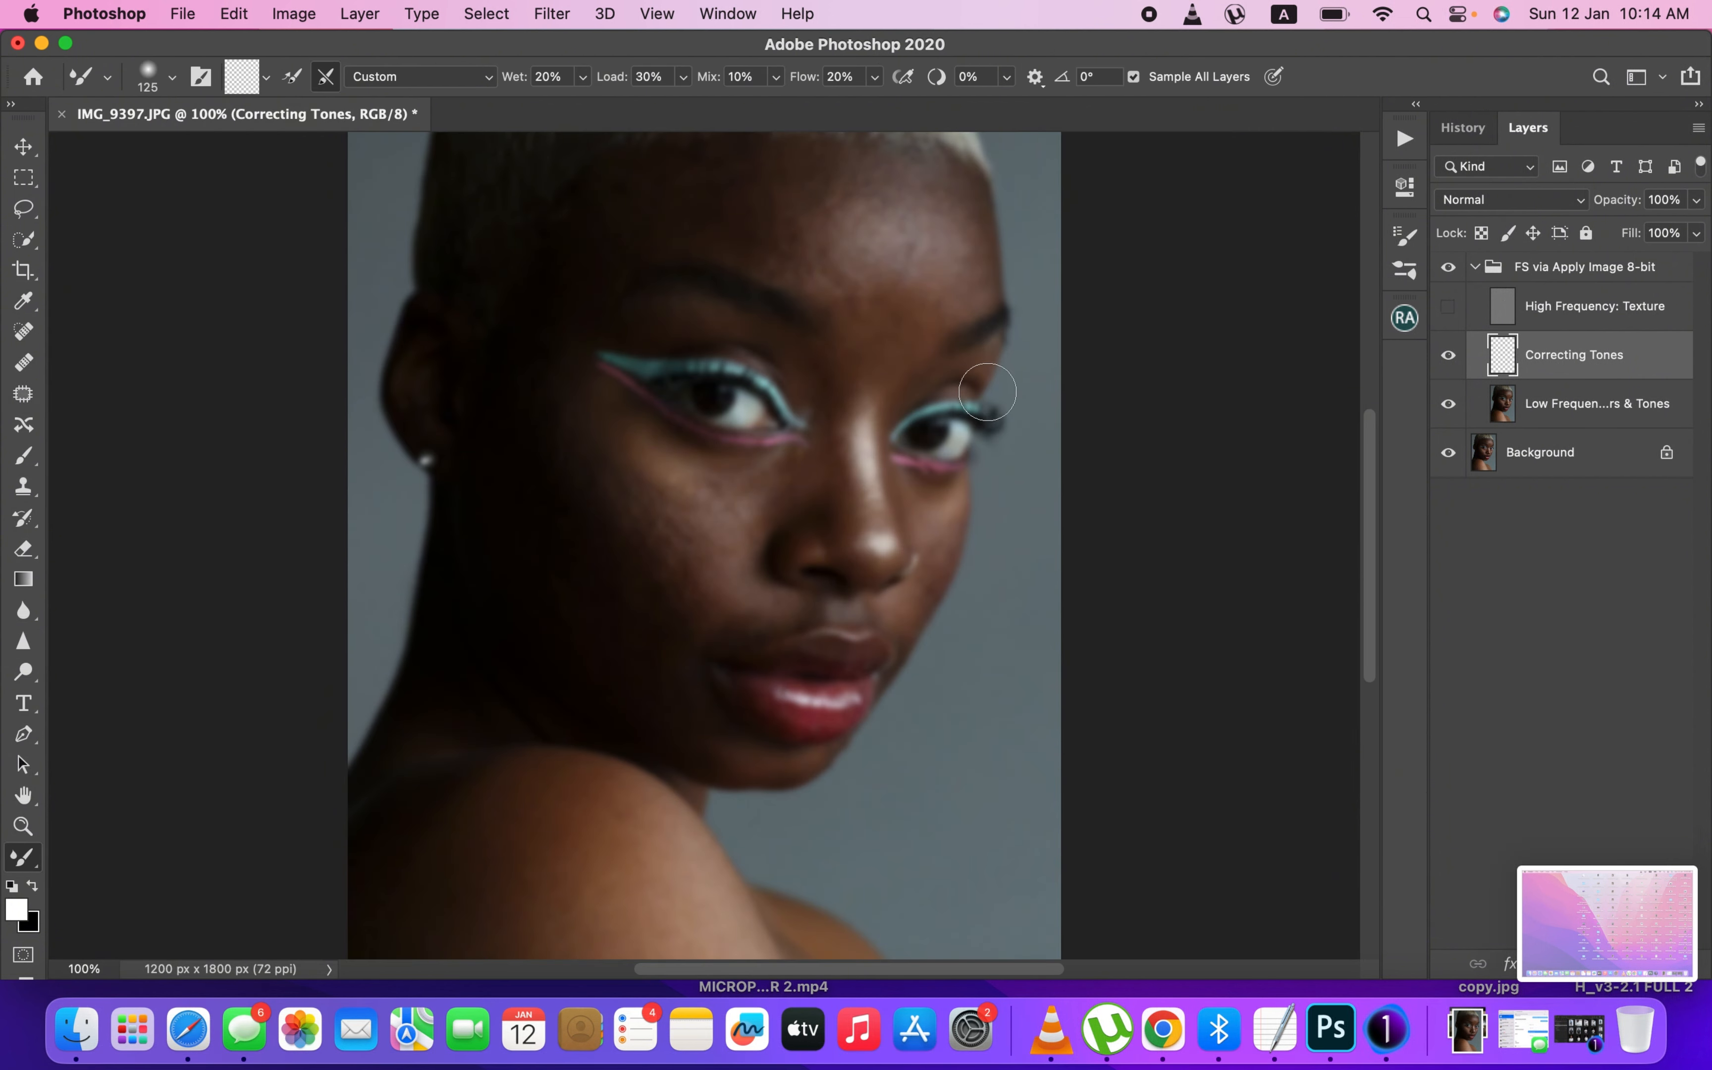
{"action": "scroll", "coordinate": [920, 425], "scroll_direction": "up", "scroll_amount": 5}
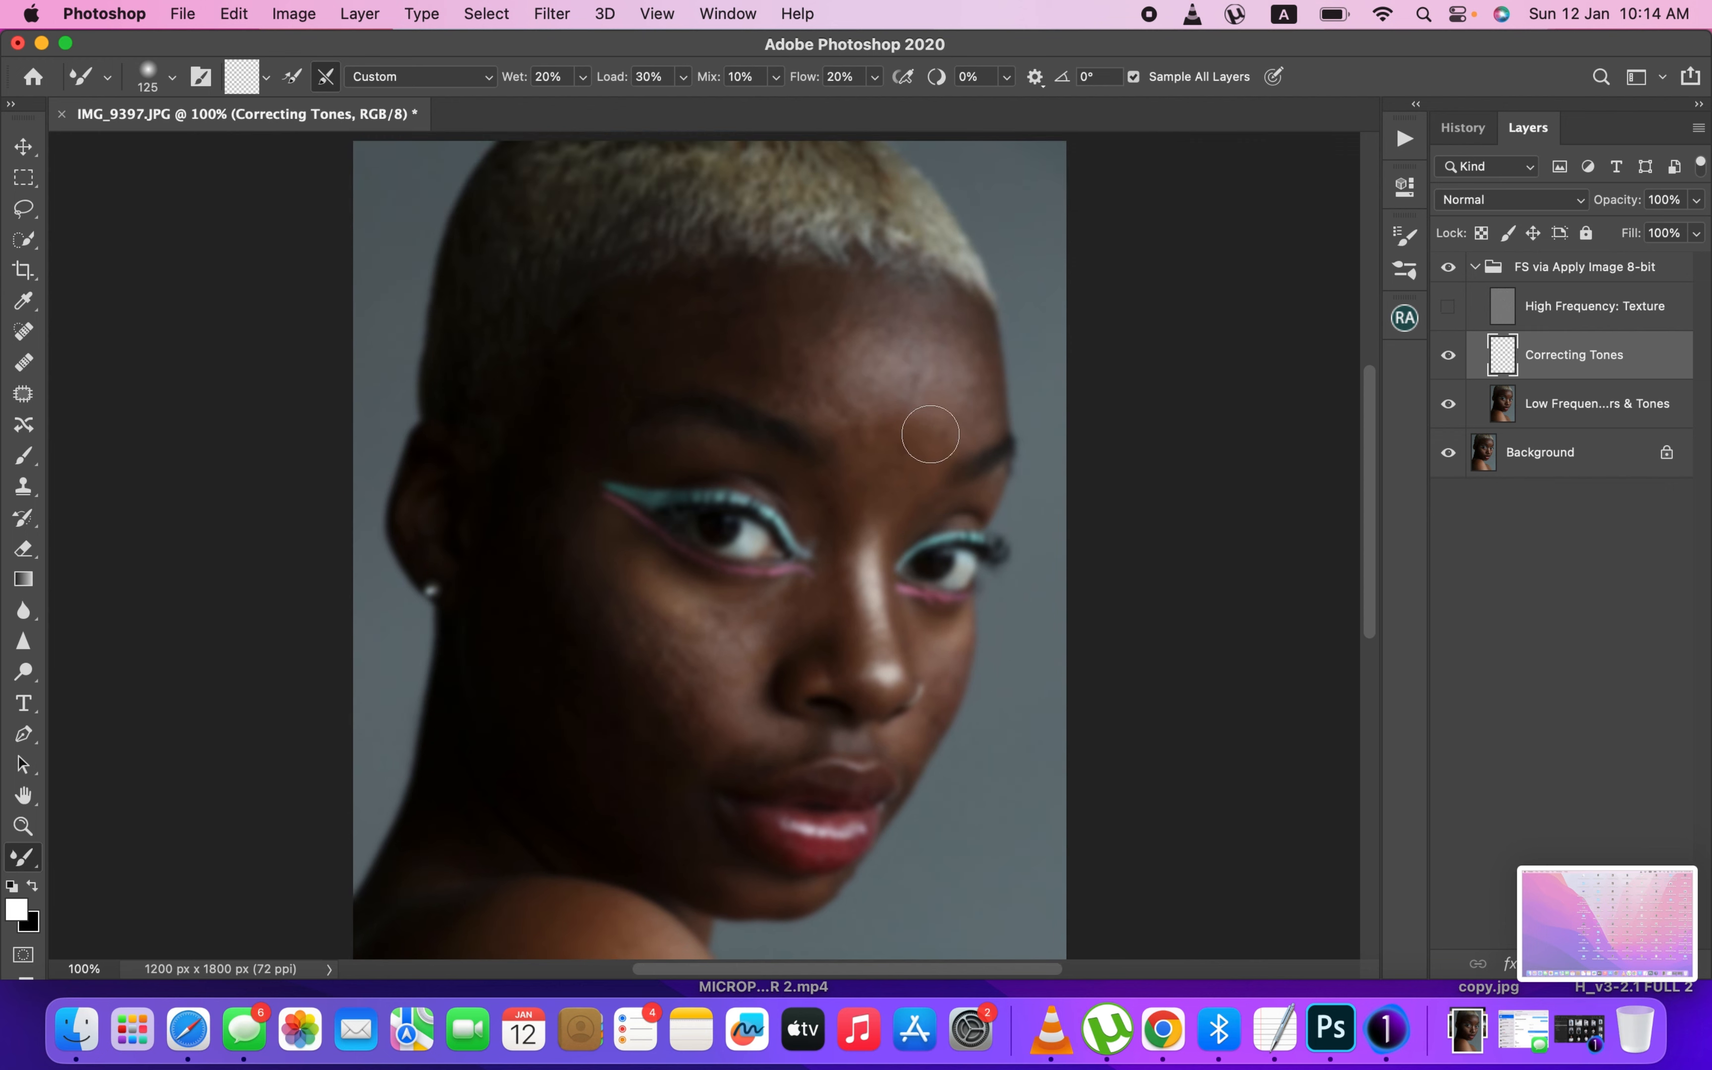
{"action": "key", "text": "bracketleft"}
{"action": "key", "text": "bracketleft"}
- Paint outward arrows in red #d11414 over the forehead highlight on the Correcting Tones layer, using a size 60 Brush
{"action": "left_click_drag", "start_coordinate": [24, 456], "coordinate": [104, 453]}
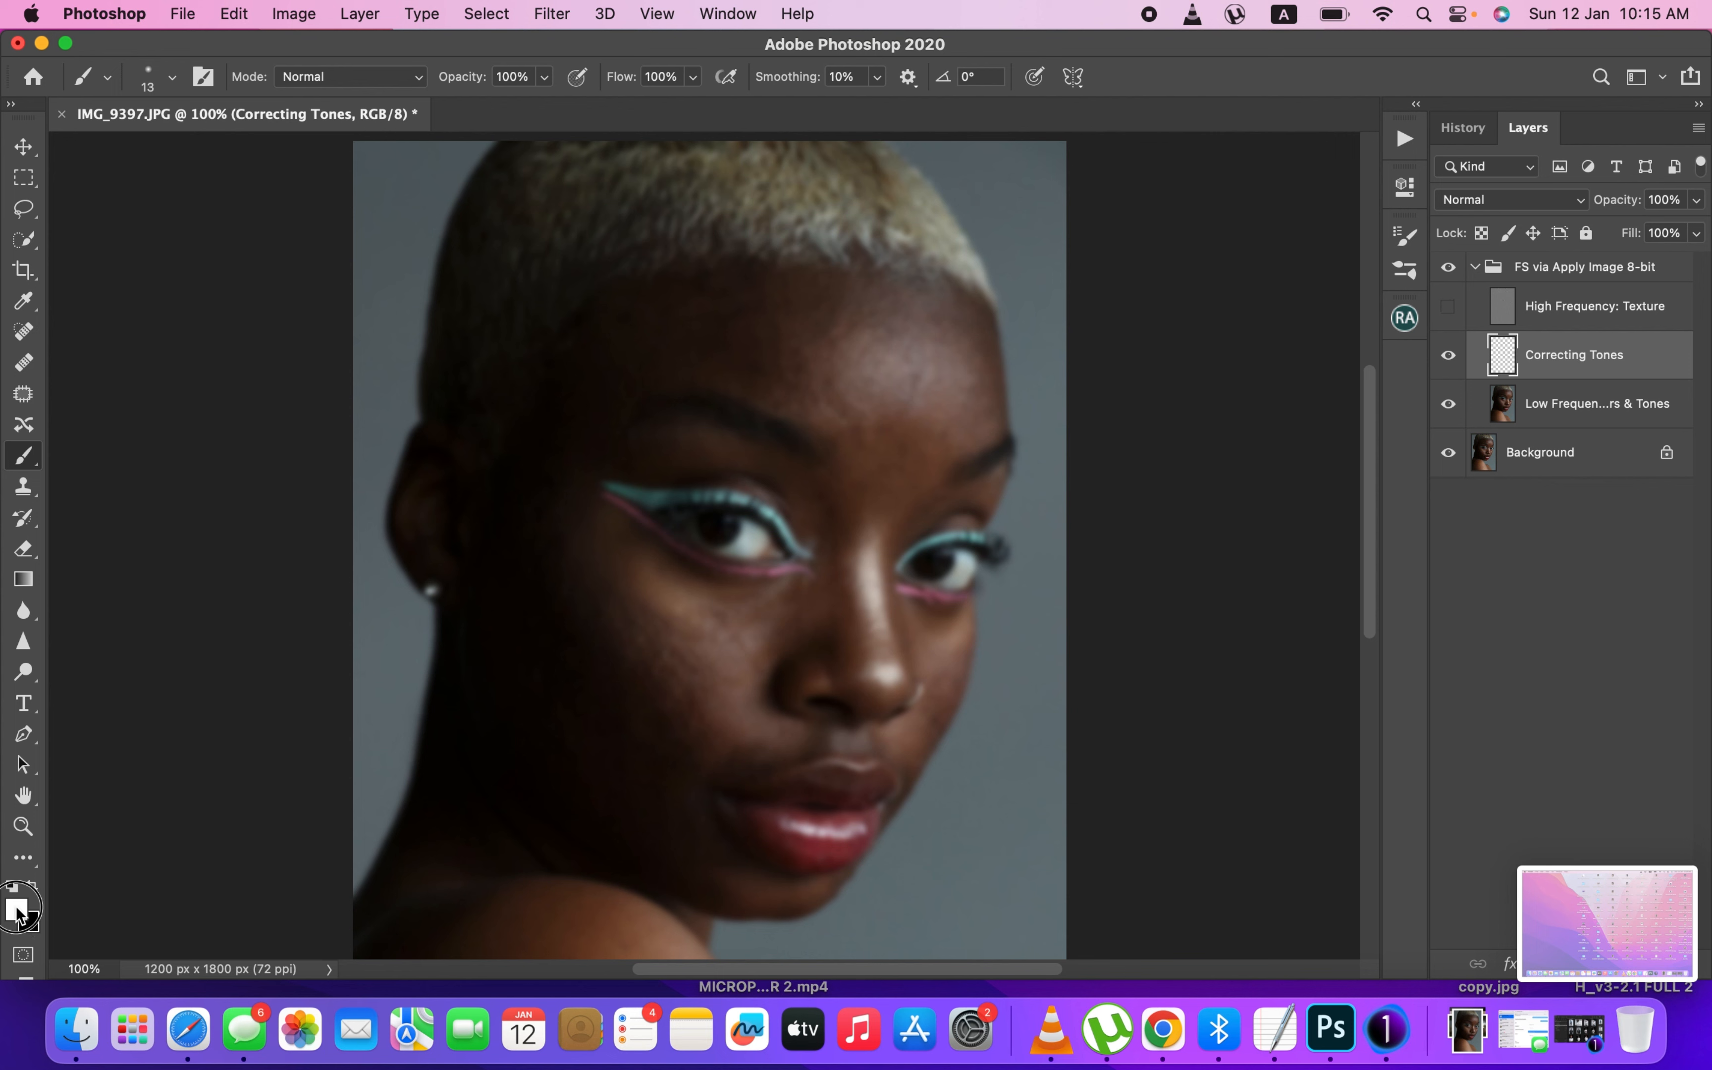
{"action": "left_click", "coordinate": [17, 909]}
{"action": "left_click", "coordinate": [825, 388]}
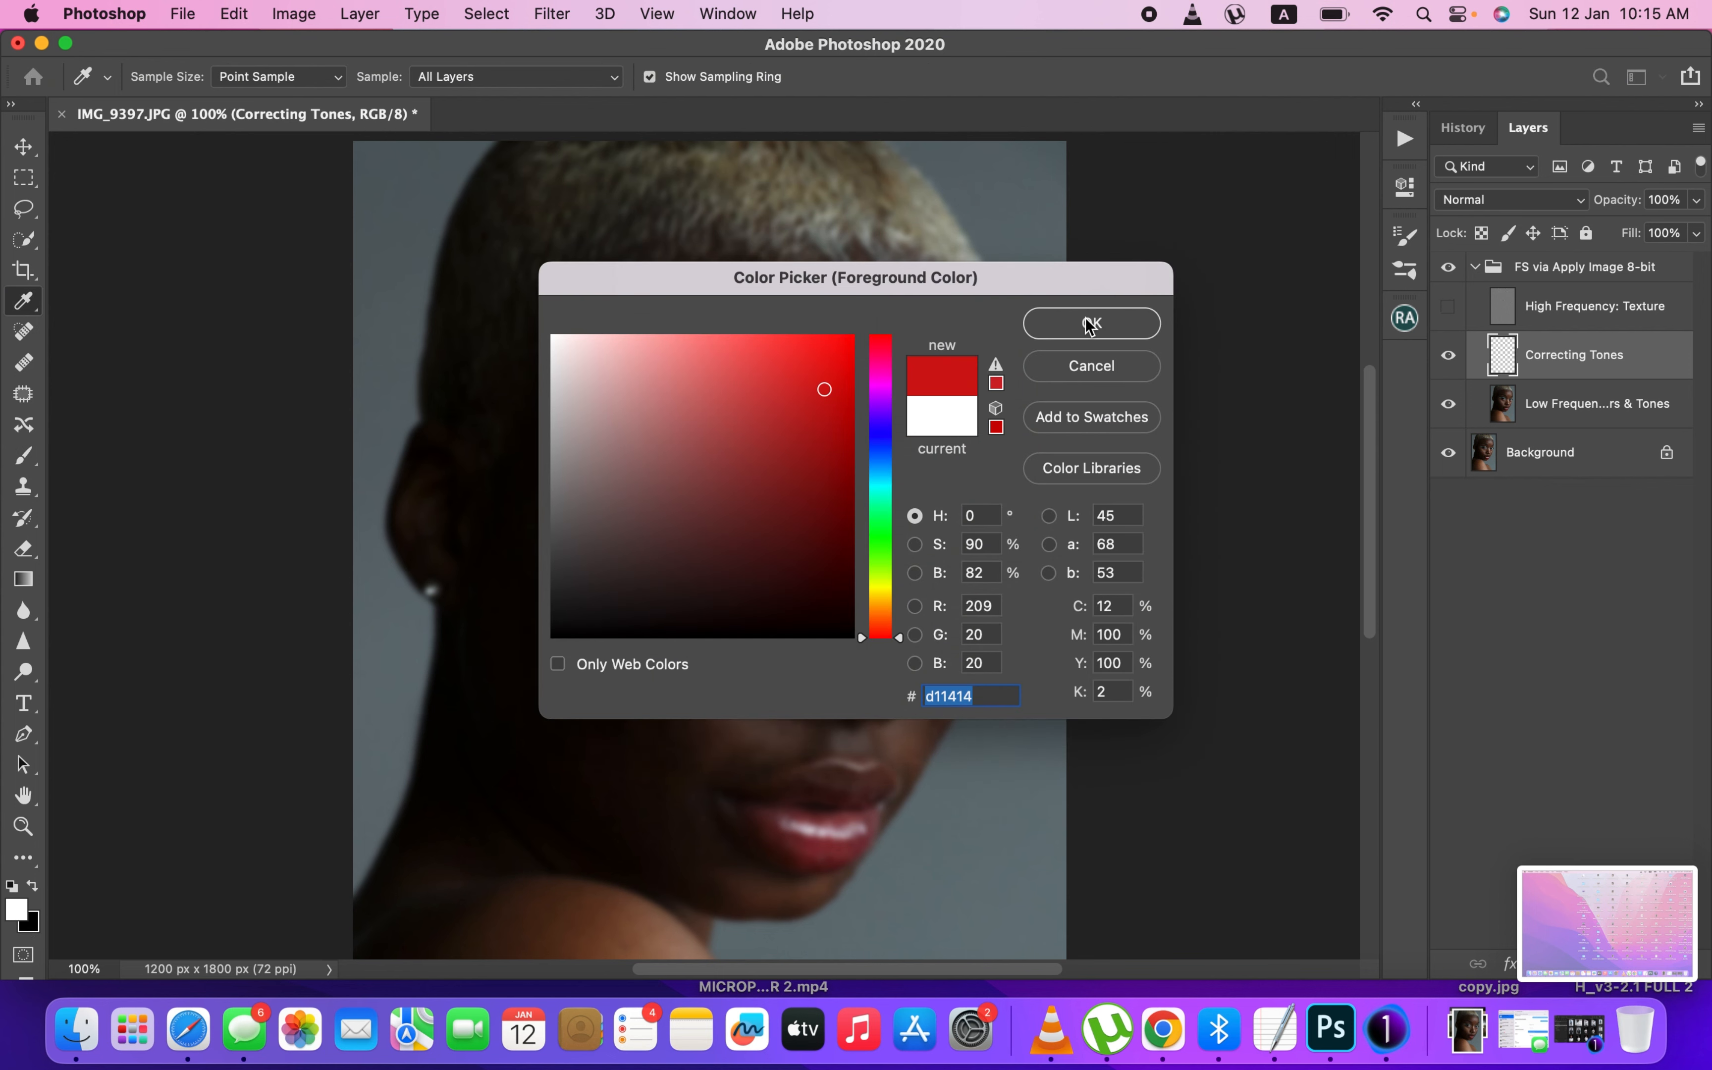
{"action": "left_click", "coordinate": [1090, 322]}
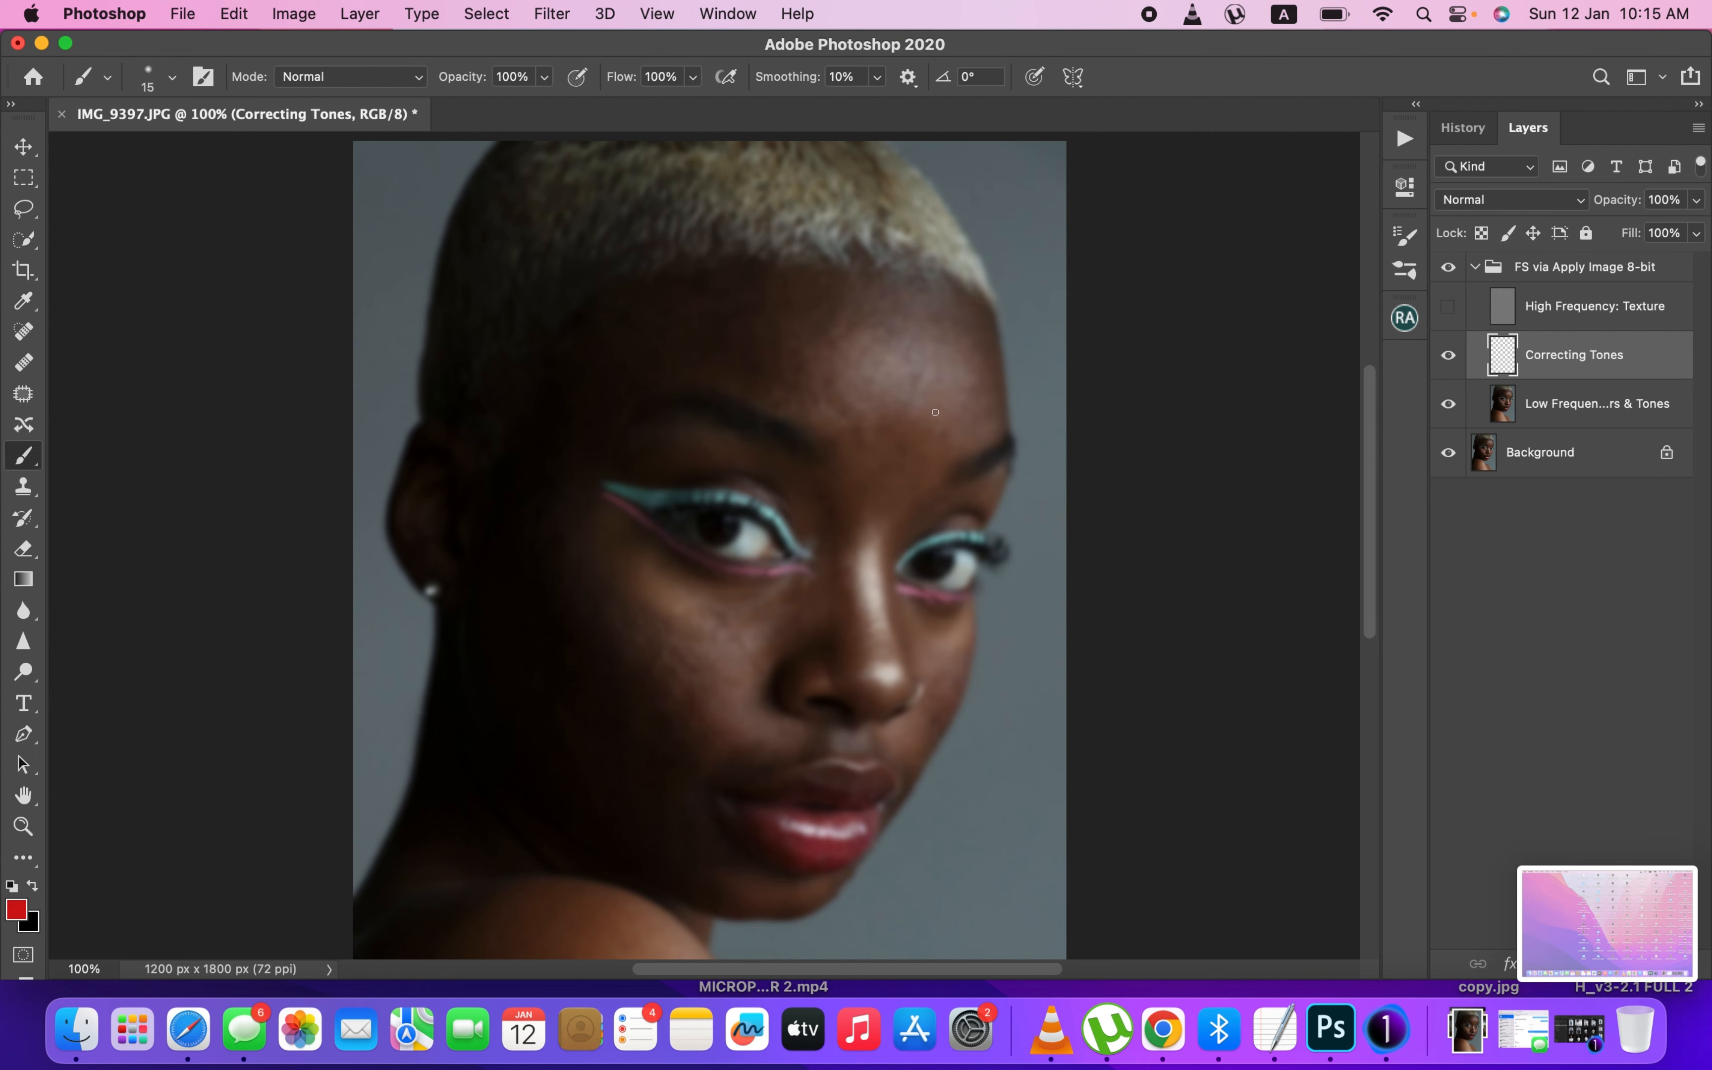
{"action": "key", "text": "bracketright"}
{"action": "key", "text": "bracketright"}
{"action": "left_click", "coordinate": [888, 383]}
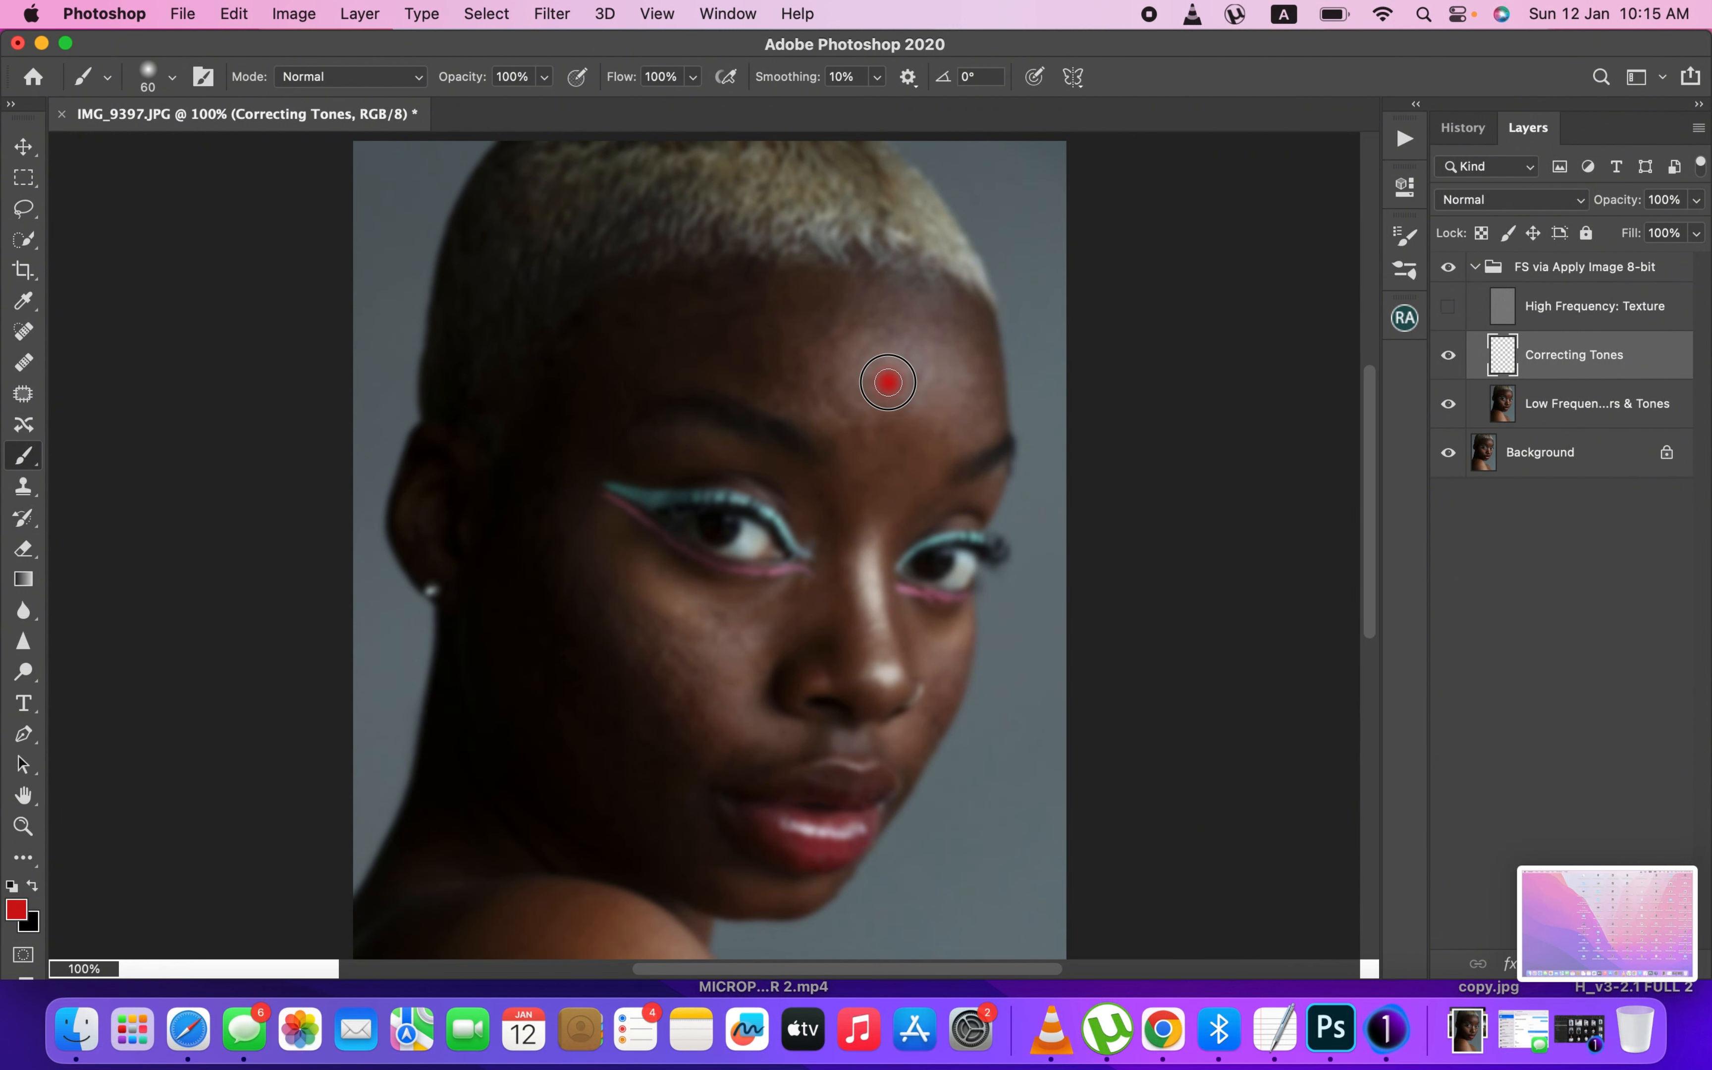
{"action": "mouse_move", "coordinate": [888, 383]}
{"action": "left_mouse_down"}
{"action": "mouse_move", "coordinate": [884, 453]}
{"action": "mouse_move", "coordinate": [905, 435]}
{"action": "mouse_move", "coordinate": [890, 368]}
{"action": "mouse_move", "coordinate": [834, 365]}
{"action": "mouse_move", "coordinate": [847, 344]}
{"action": "mouse_move", "coordinate": [813, 364]}
{"action": "mouse_move", "coordinate": [854, 395]}
{"action": "left_mouse_up"}
{"action": "left_click", "coordinate": [889, 367]}
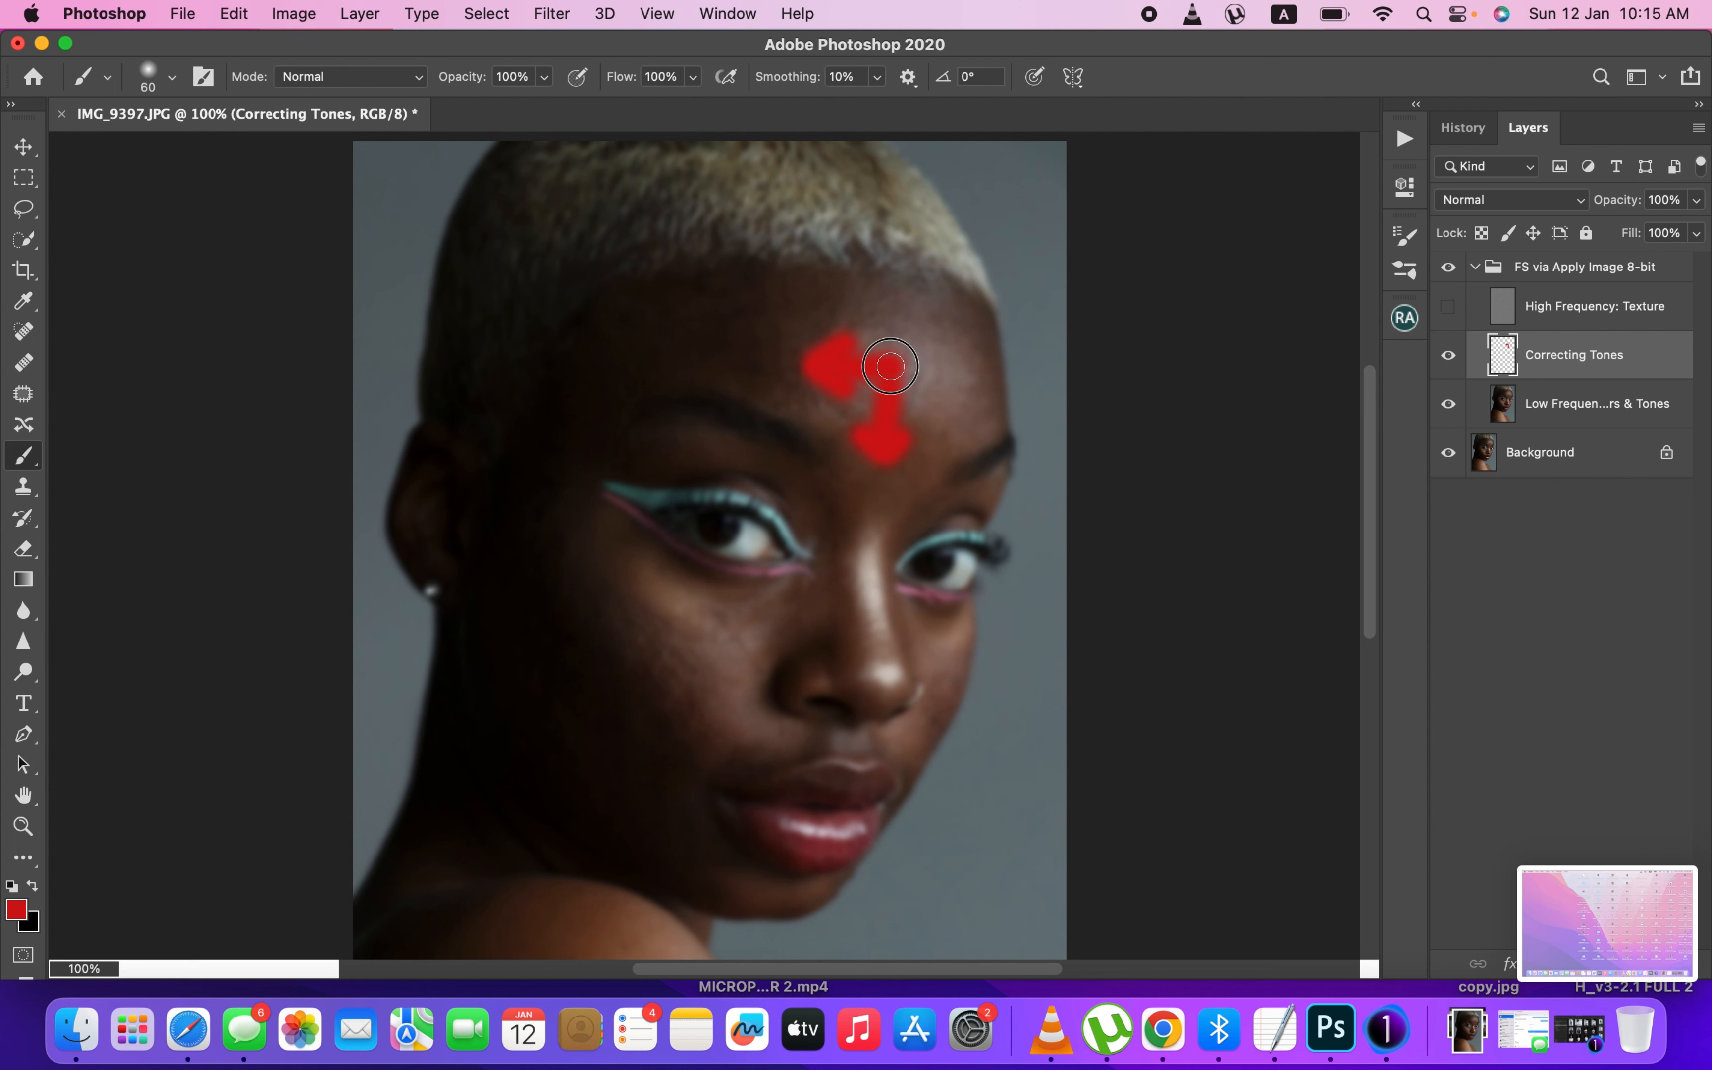
{"action": "mouse_move", "coordinate": [891, 367]}
{"action": "left_mouse_down"}
{"action": "mouse_move", "coordinate": [938, 338]}
{"action": "mouse_move", "coordinate": [914, 329]}
{"action": "mouse_move", "coordinate": [950, 331]}
{"action": "mouse_move", "coordinate": [953, 412]}
{"action": "mouse_move", "coordinate": [923, 412]}
{"action": "mouse_move", "coordinate": [953, 421]}
{"action": "mouse_move", "coordinate": [963, 389]}
{"action": "mouse_move", "coordinate": [886, 353]}
{"action": "mouse_move", "coordinate": [877, 306]}
{"action": "mouse_move", "coordinate": [860, 306]}
{"action": "mouse_move", "coordinate": [893, 332]}
{"action": "left_mouse_up"}
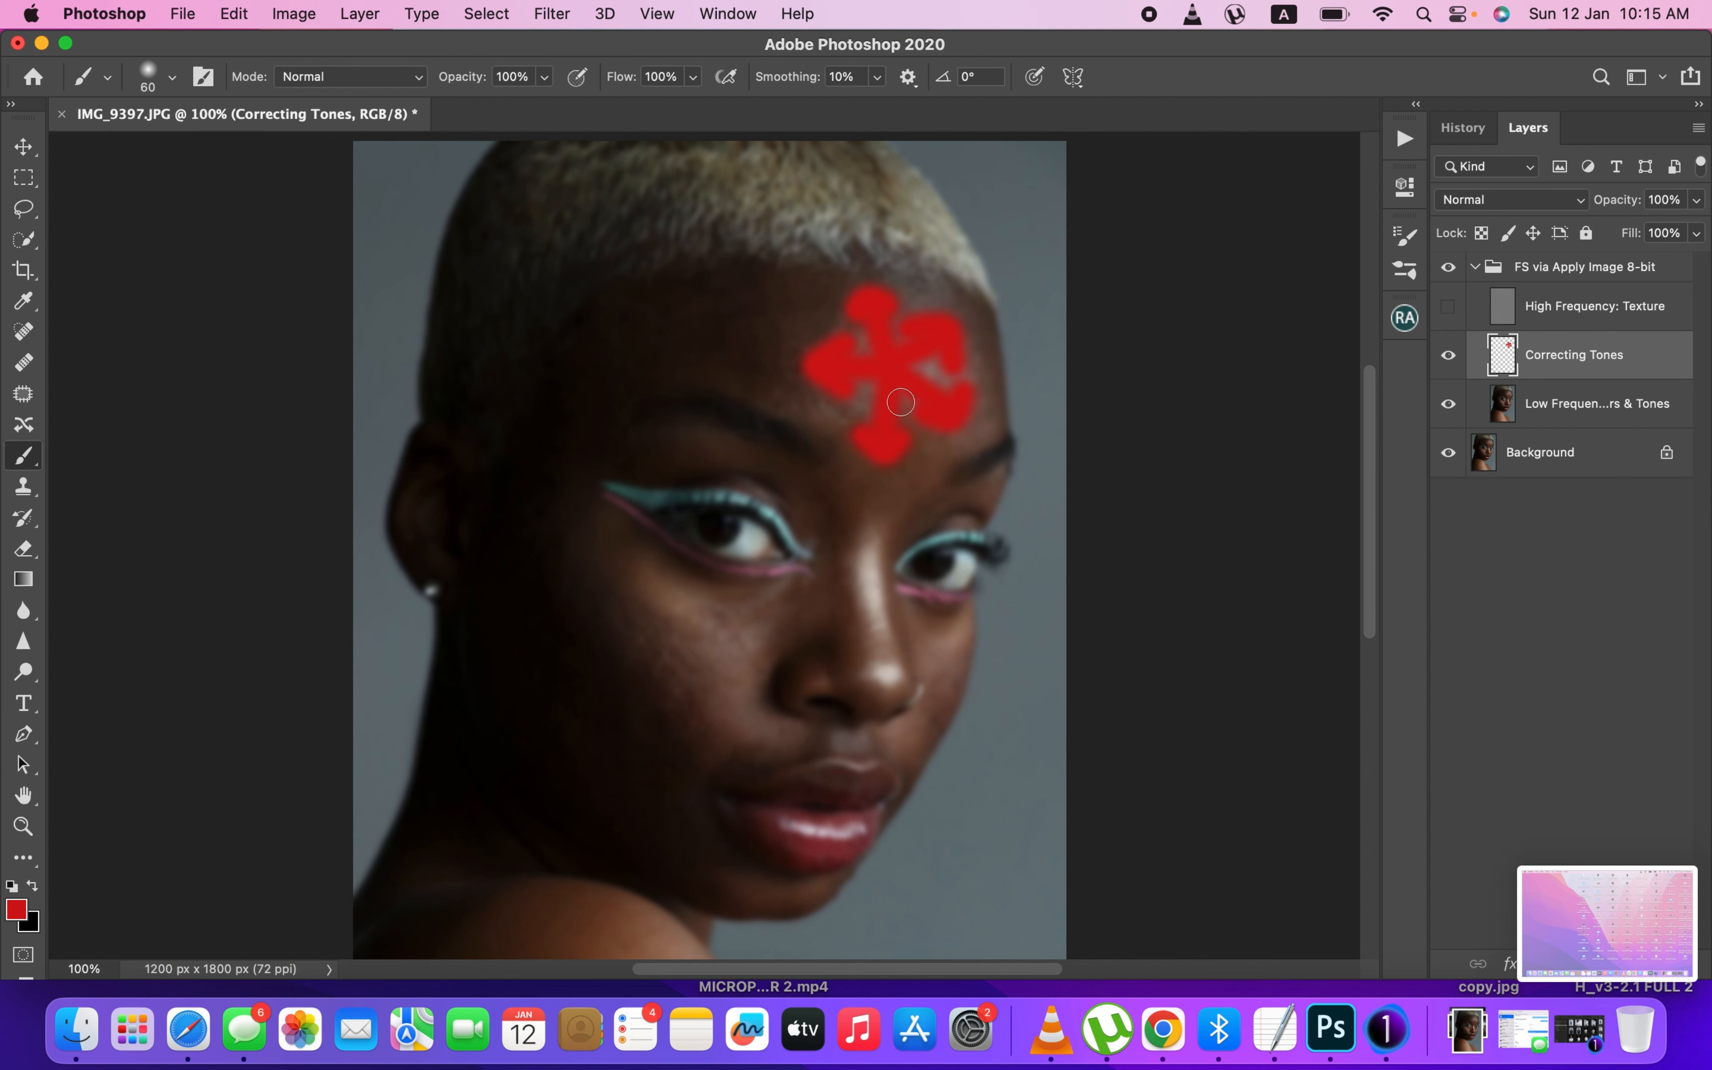
- Paint red direction arrows along the nose bridge and across the highlighted area of the near cheek
{"action": "mouse_move", "coordinate": [867, 572]}
{"action": "left_mouse_down"}
{"action": "mouse_move", "coordinate": [887, 674]}
{"action": "mouse_move", "coordinate": [850, 646]}
{"action": "mouse_move", "coordinate": [905, 658]}
{"action": "left_mouse_up"}
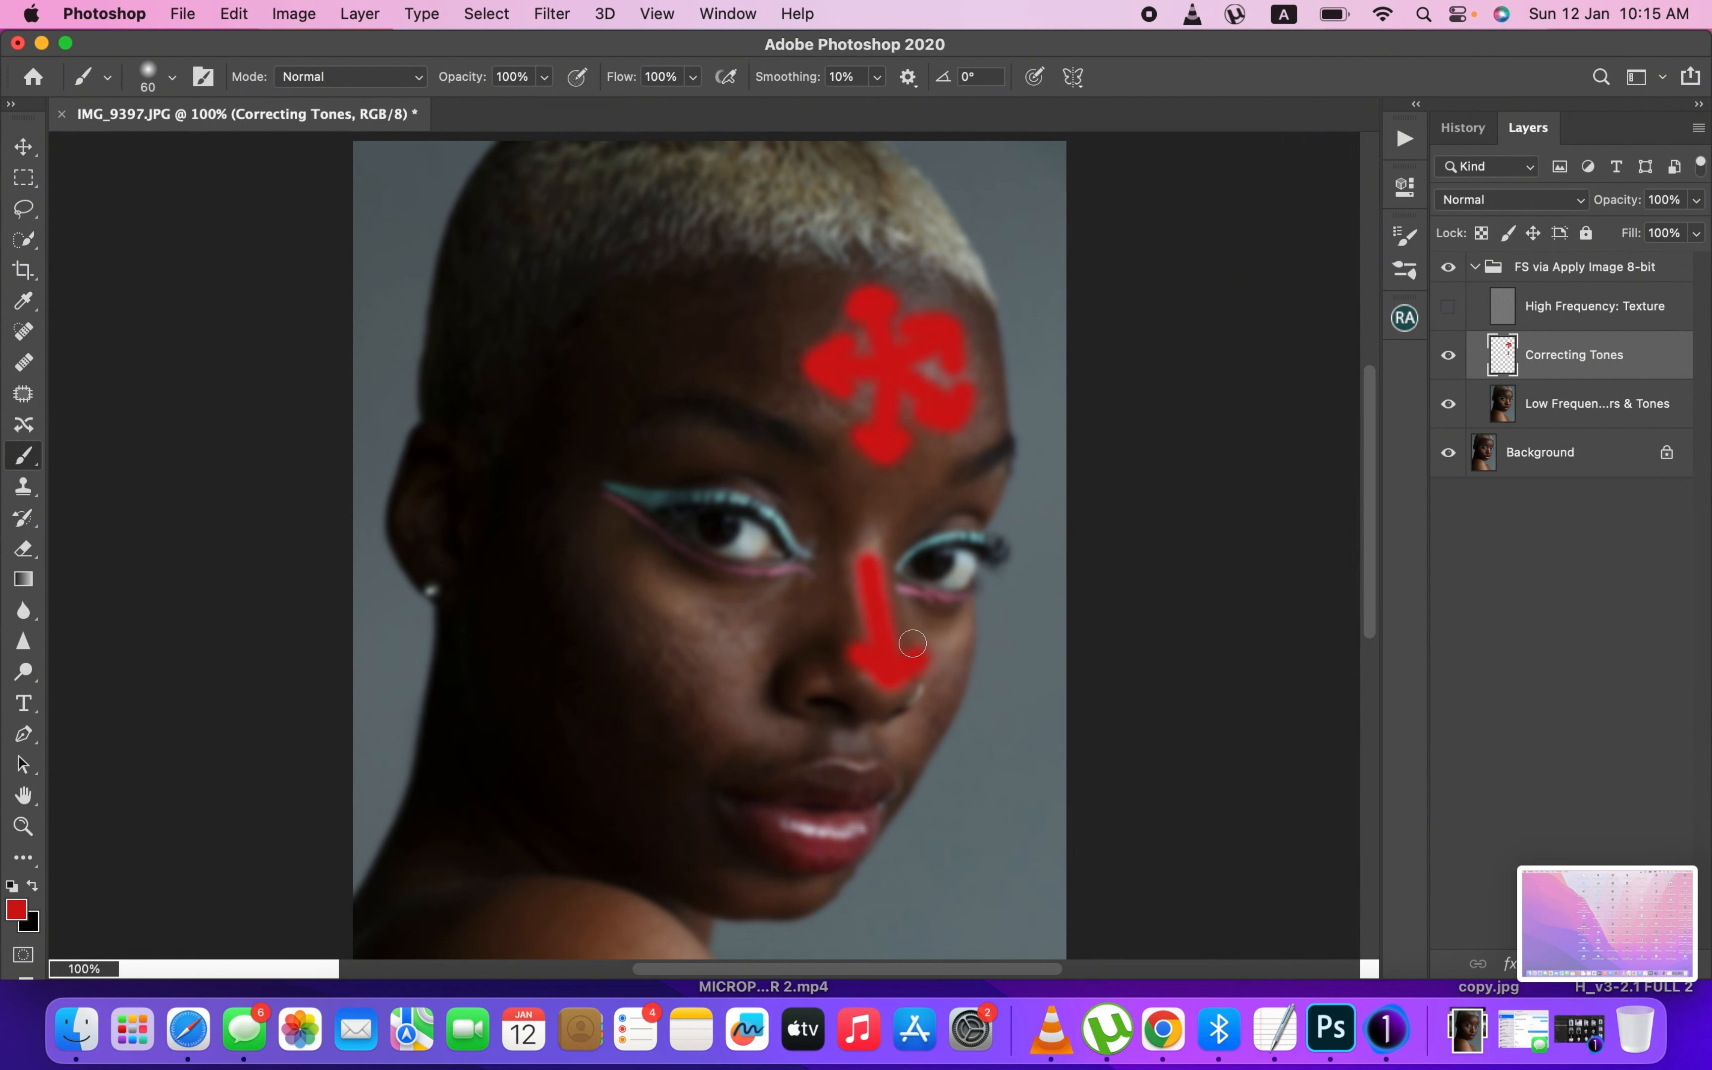
{"action": "mouse_move", "coordinate": [858, 575]}
{"action": "left_mouse_down"}
{"action": "mouse_move", "coordinate": [878, 548]}
{"action": "mouse_move", "coordinate": [868, 566]}
{"action": "left_mouse_up"}
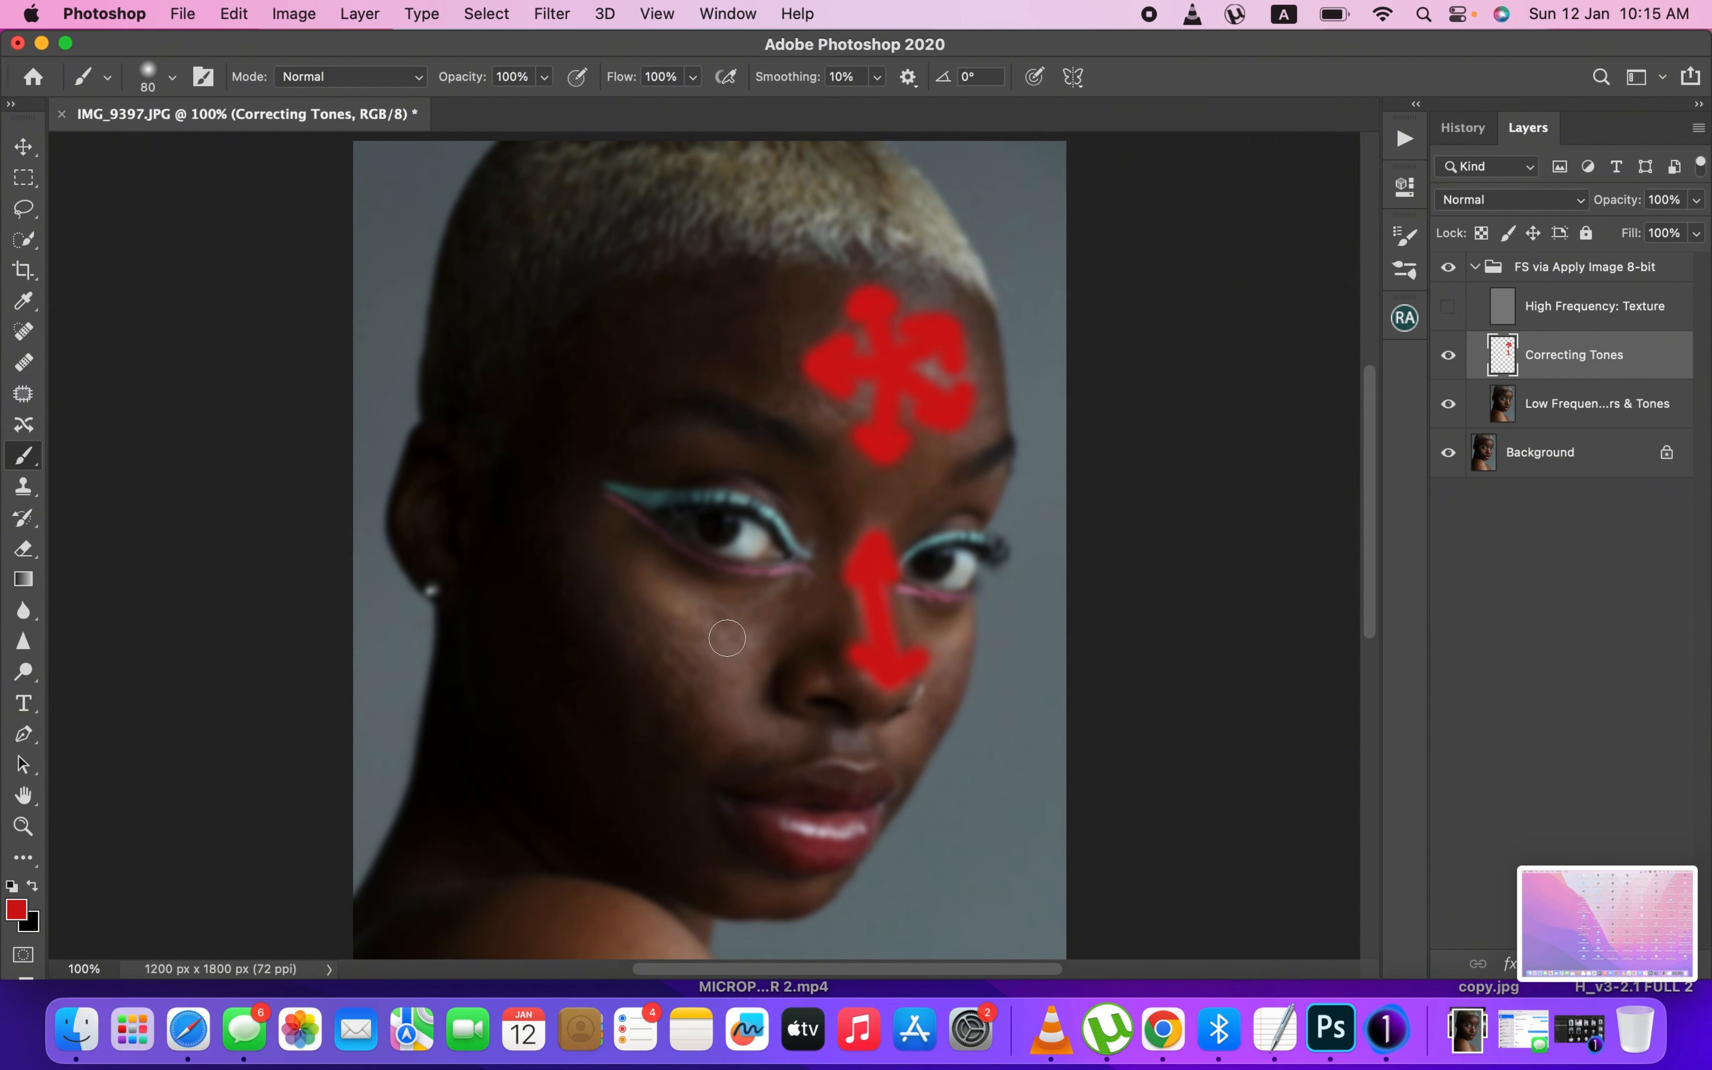
{"action": "mouse_move", "coordinate": [693, 647]}
{"action": "left_mouse_down"}
{"action": "mouse_move", "coordinate": [726, 600]}
{"action": "mouse_move", "coordinate": [706, 606]}
{"action": "mouse_move", "coordinate": [757, 604]}
{"action": "left_mouse_up"}
{"action": "left_click_drag", "start_coordinate": [705, 660], "coordinate": [737, 722]}
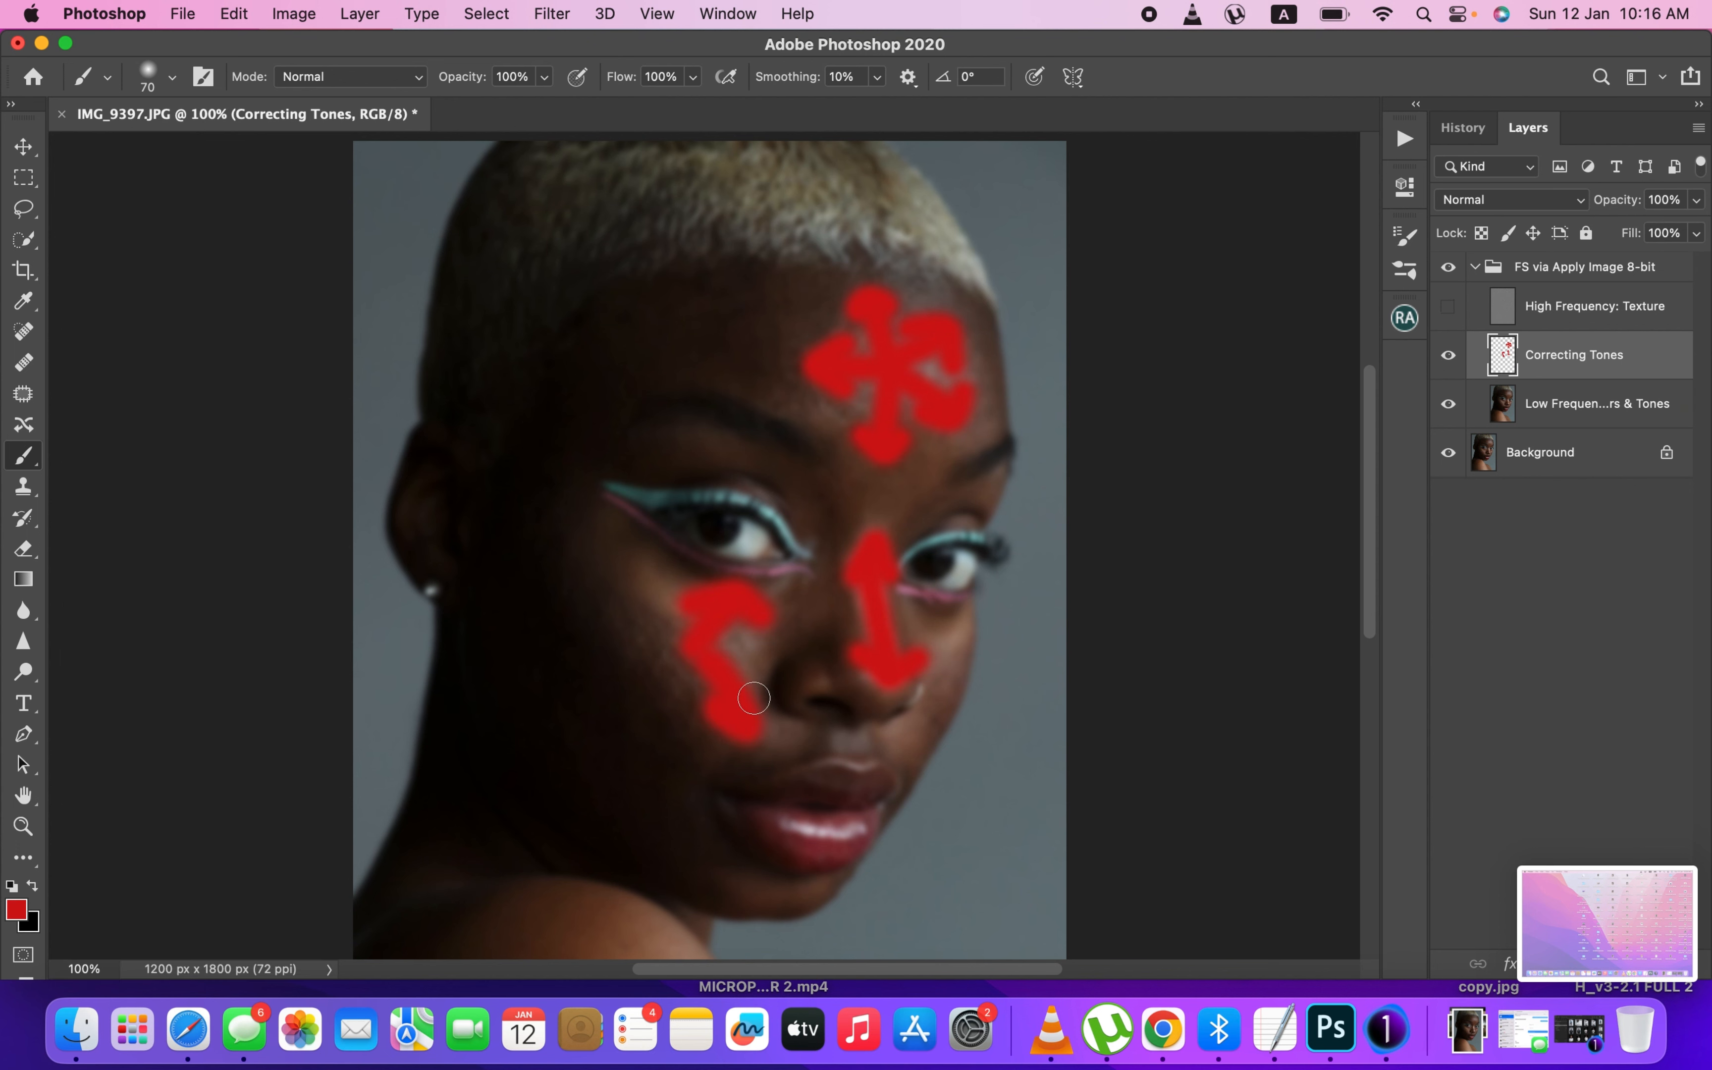
{"action": "mouse_move", "coordinate": [684, 645]}
{"action": "left_mouse_down"}
{"action": "mouse_move", "coordinate": [648, 592]}
{"action": "mouse_move", "coordinate": [631, 621]}
{"action": "mouse_move", "coordinate": [667, 586]}
{"action": "left_mouse_up"}
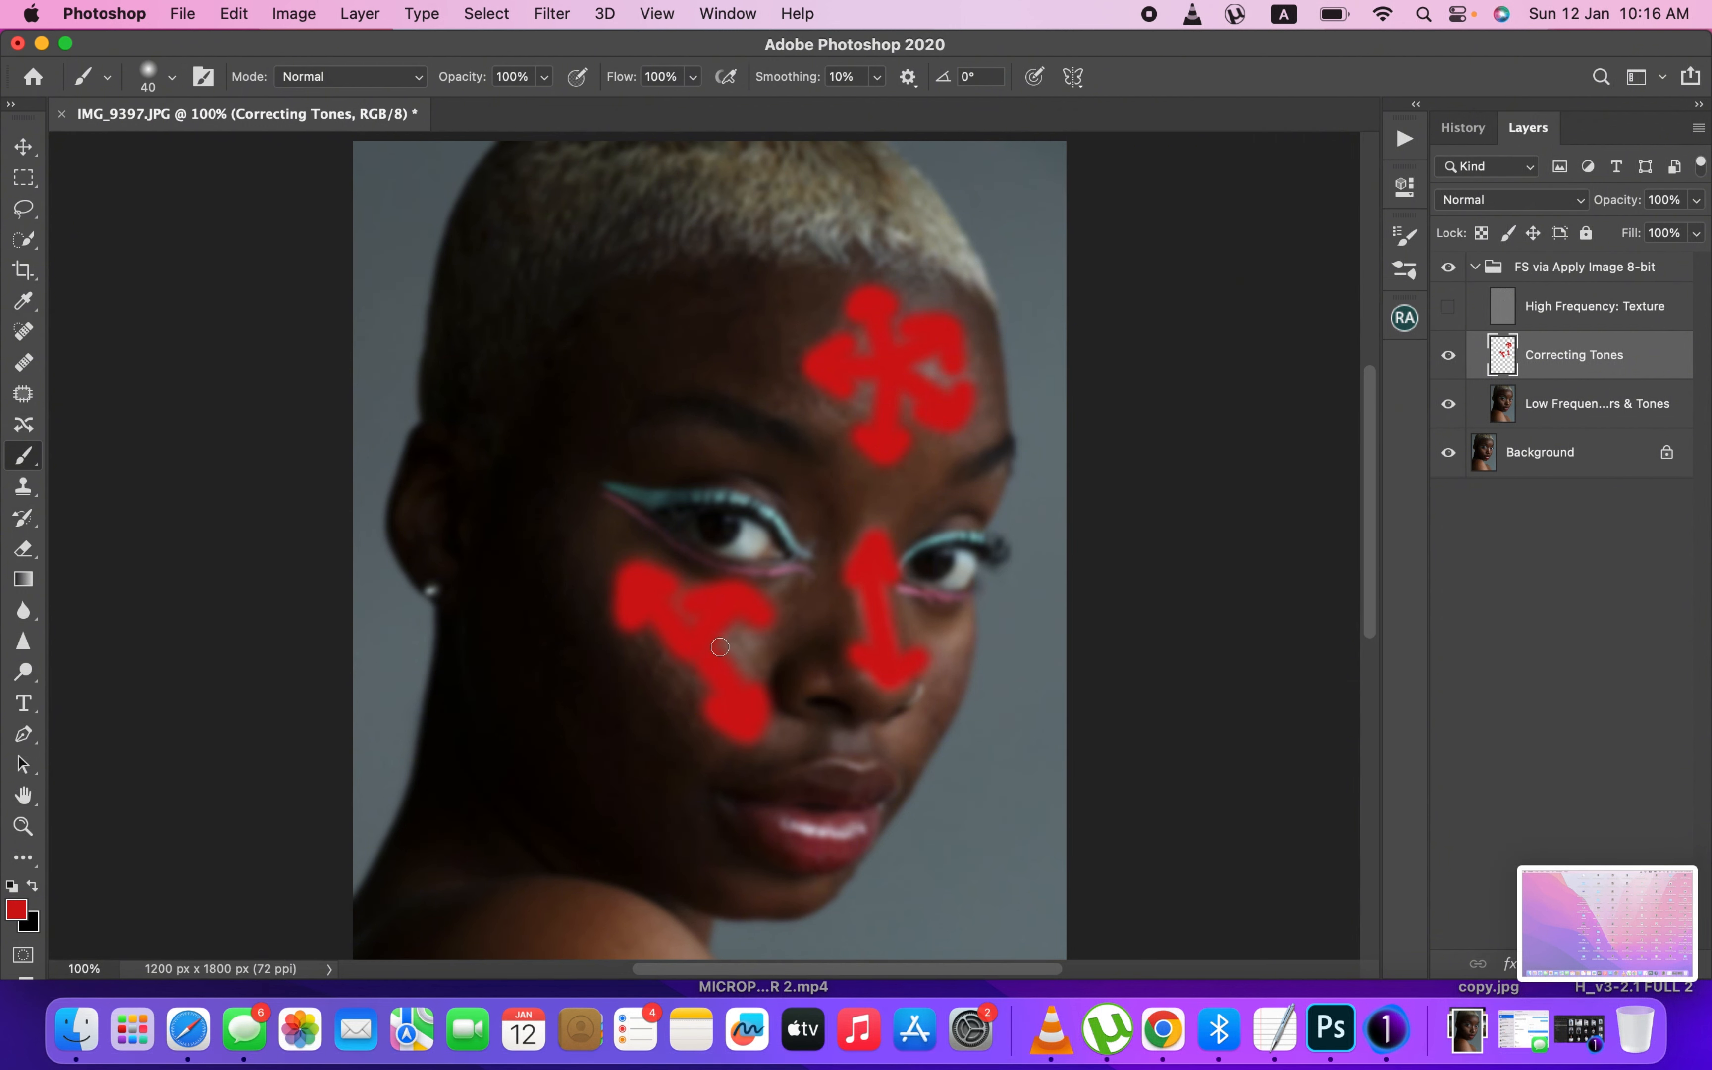
{"action": "mouse_move", "coordinate": [720, 646]}
{"action": "left_mouse_down"}
{"action": "mouse_move", "coordinate": [784, 650]}
{"action": "mouse_move", "coordinate": [762, 666]}
{"action": "mouse_move", "coordinate": [777, 640]}
{"action": "left_mouse_up"}
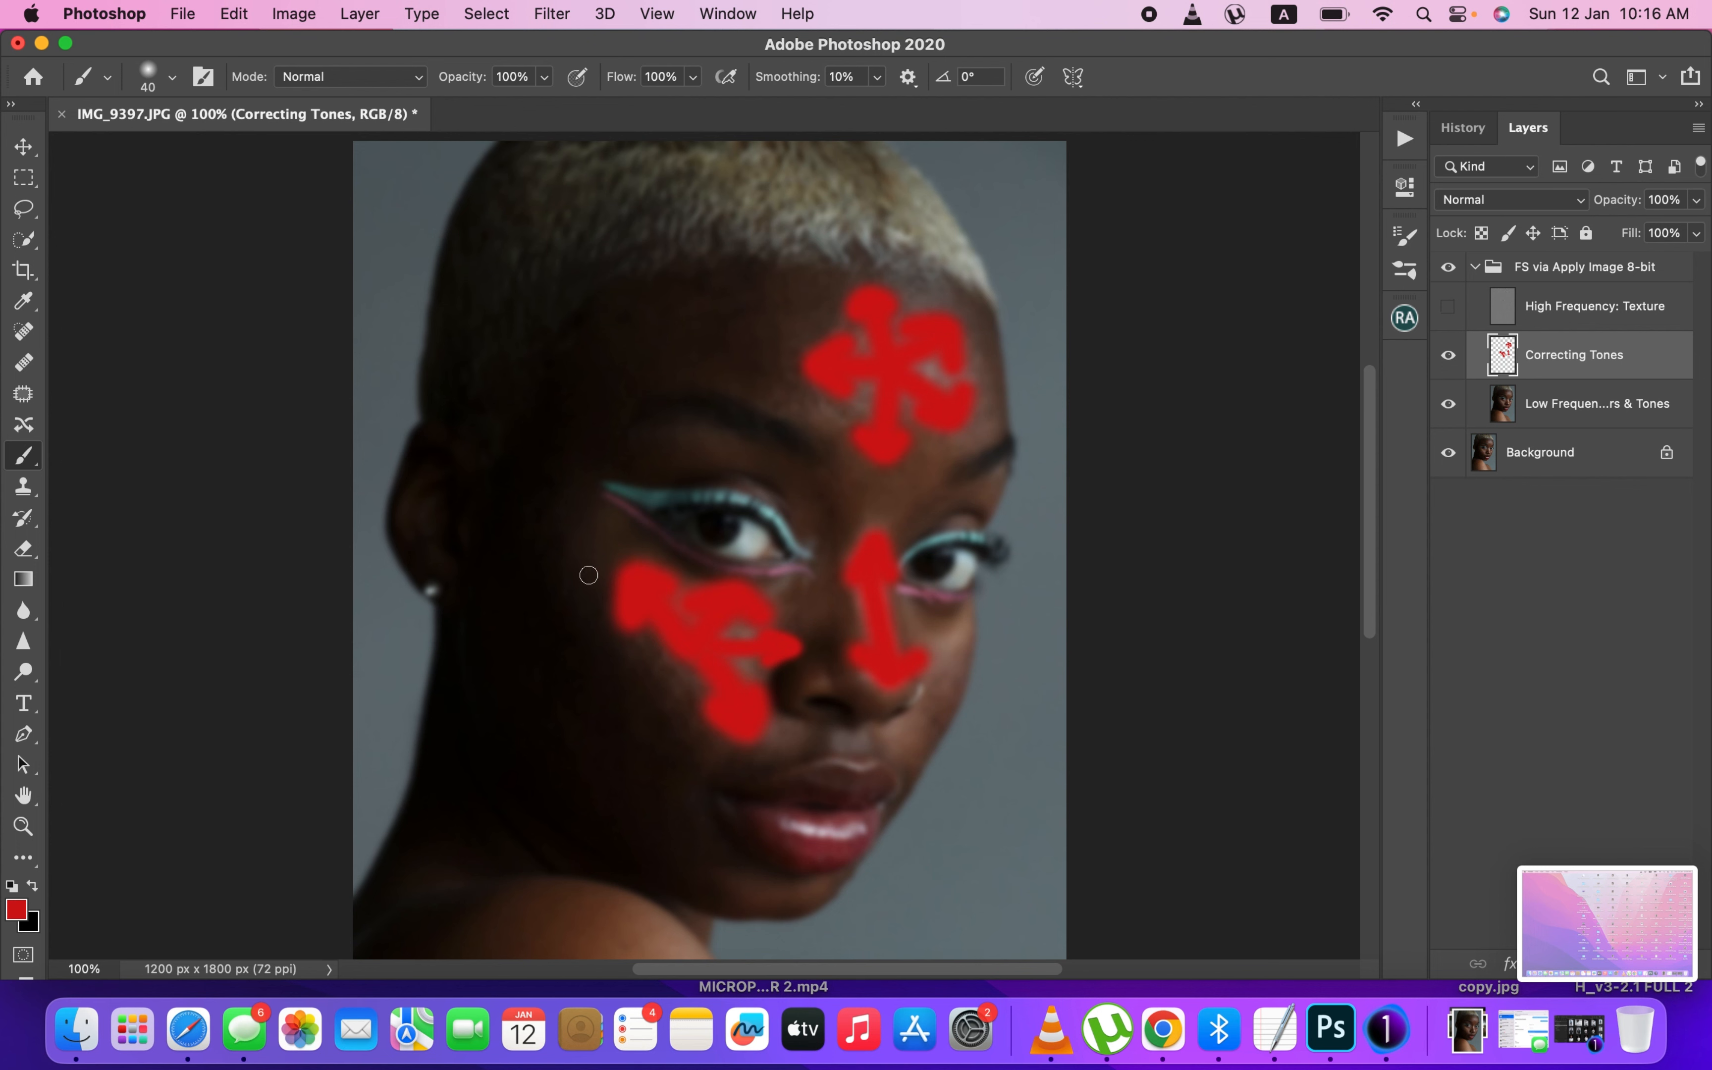
- Mark the shadow edges with blue #4e14d1 strokes, one below the near cheek highlight and one along the far cheek
{"action": "left_click", "coordinate": [15, 911]}
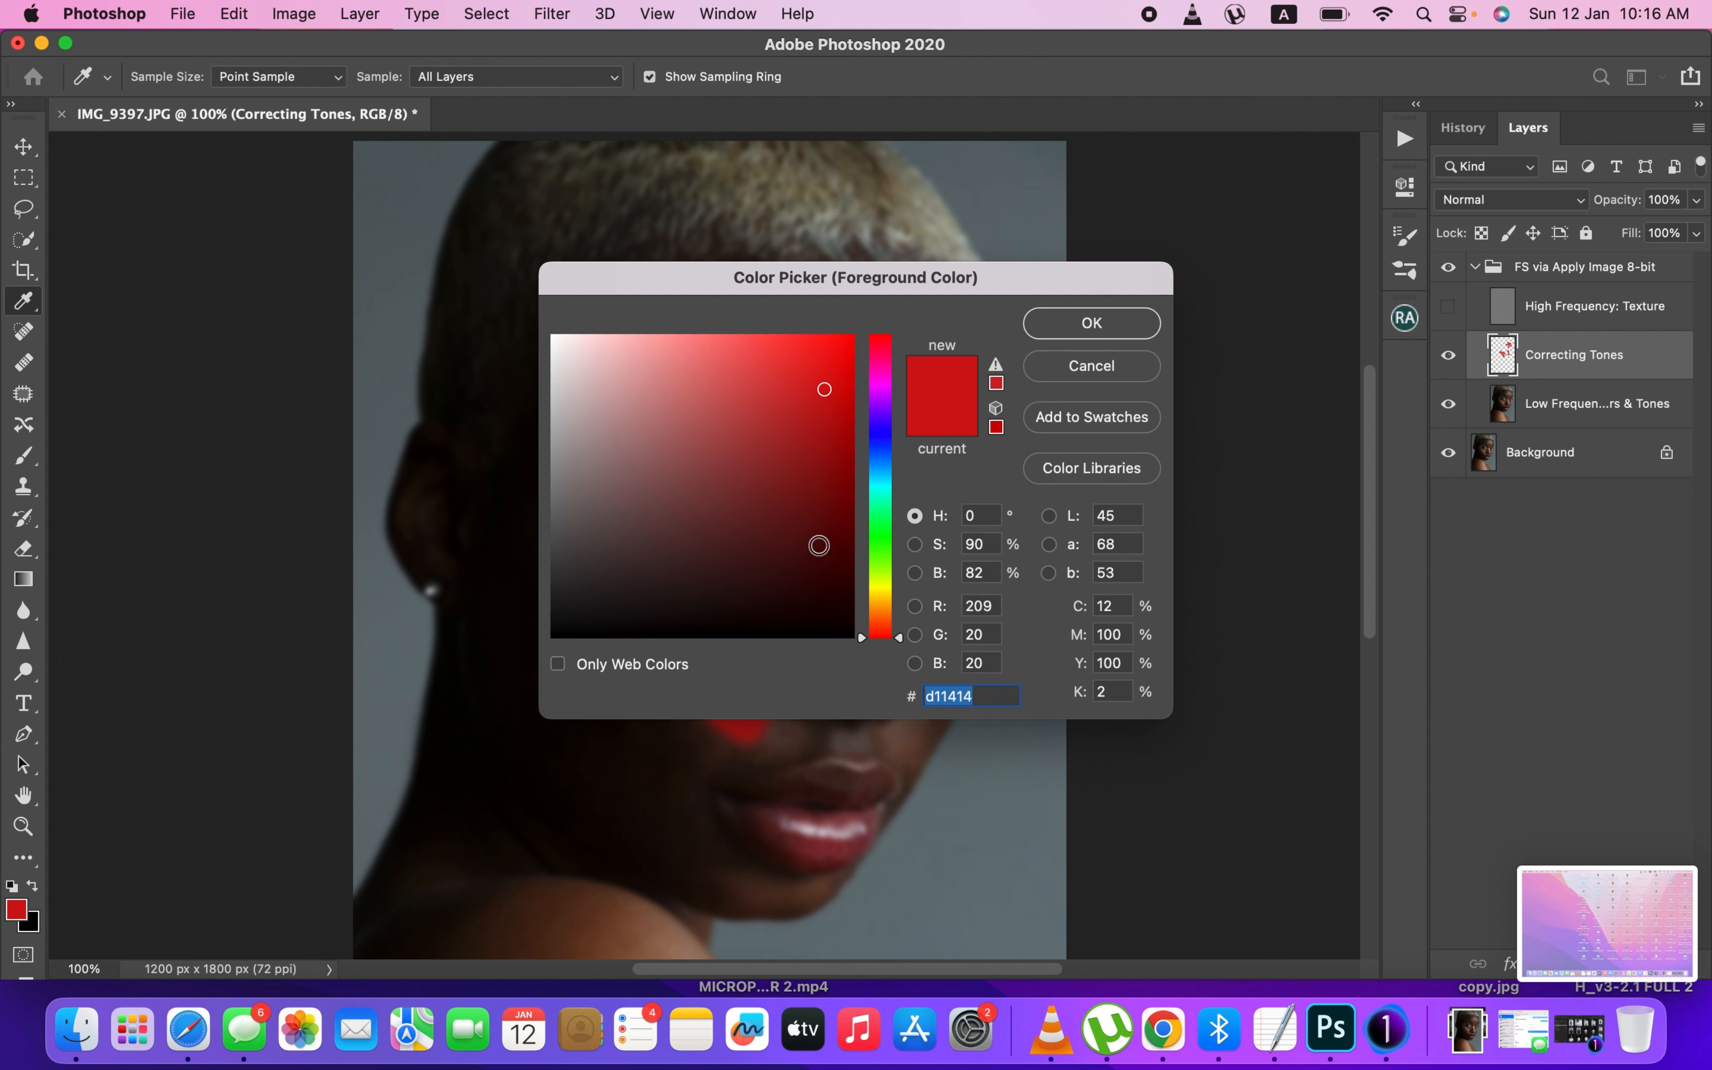
{"action": "left_click", "coordinate": [875, 427]}
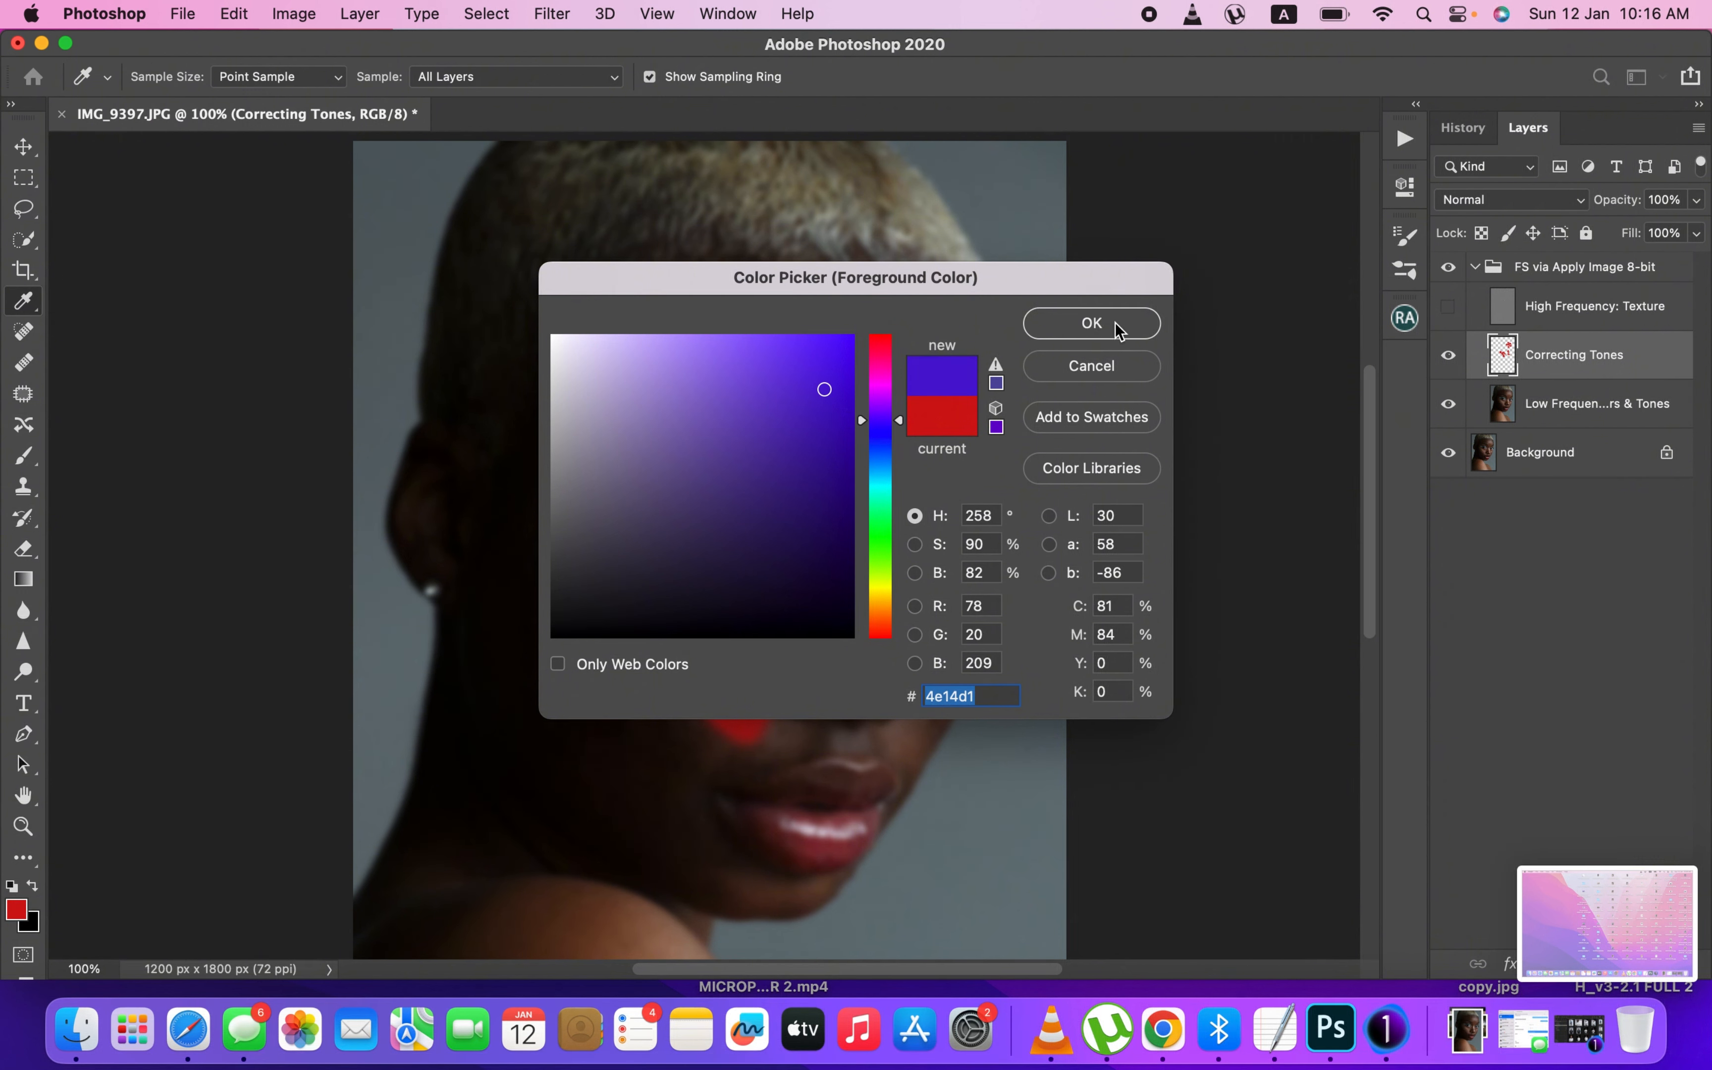
{"action": "left_click", "coordinate": [1092, 322]}
{"action": "key", "text": "bracketright"}
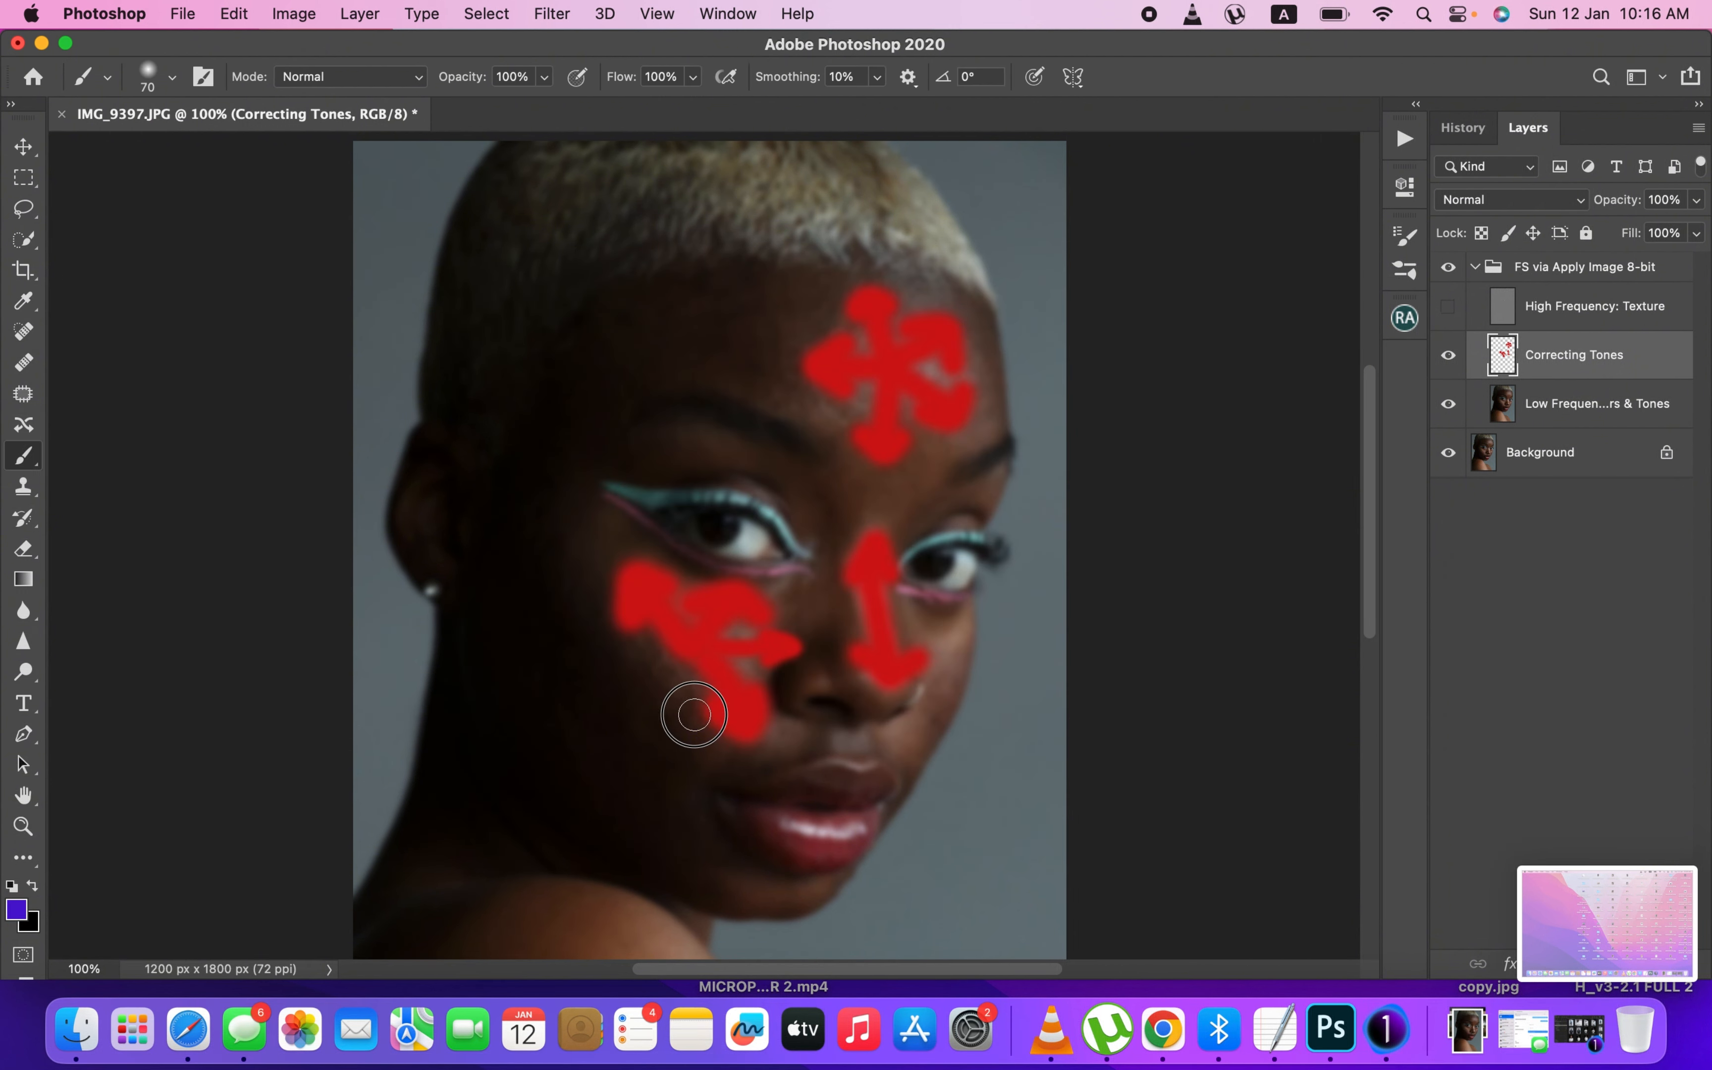
{"action": "left_click_drag", "start_coordinate": [694, 712], "coordinate": [595, 603]}
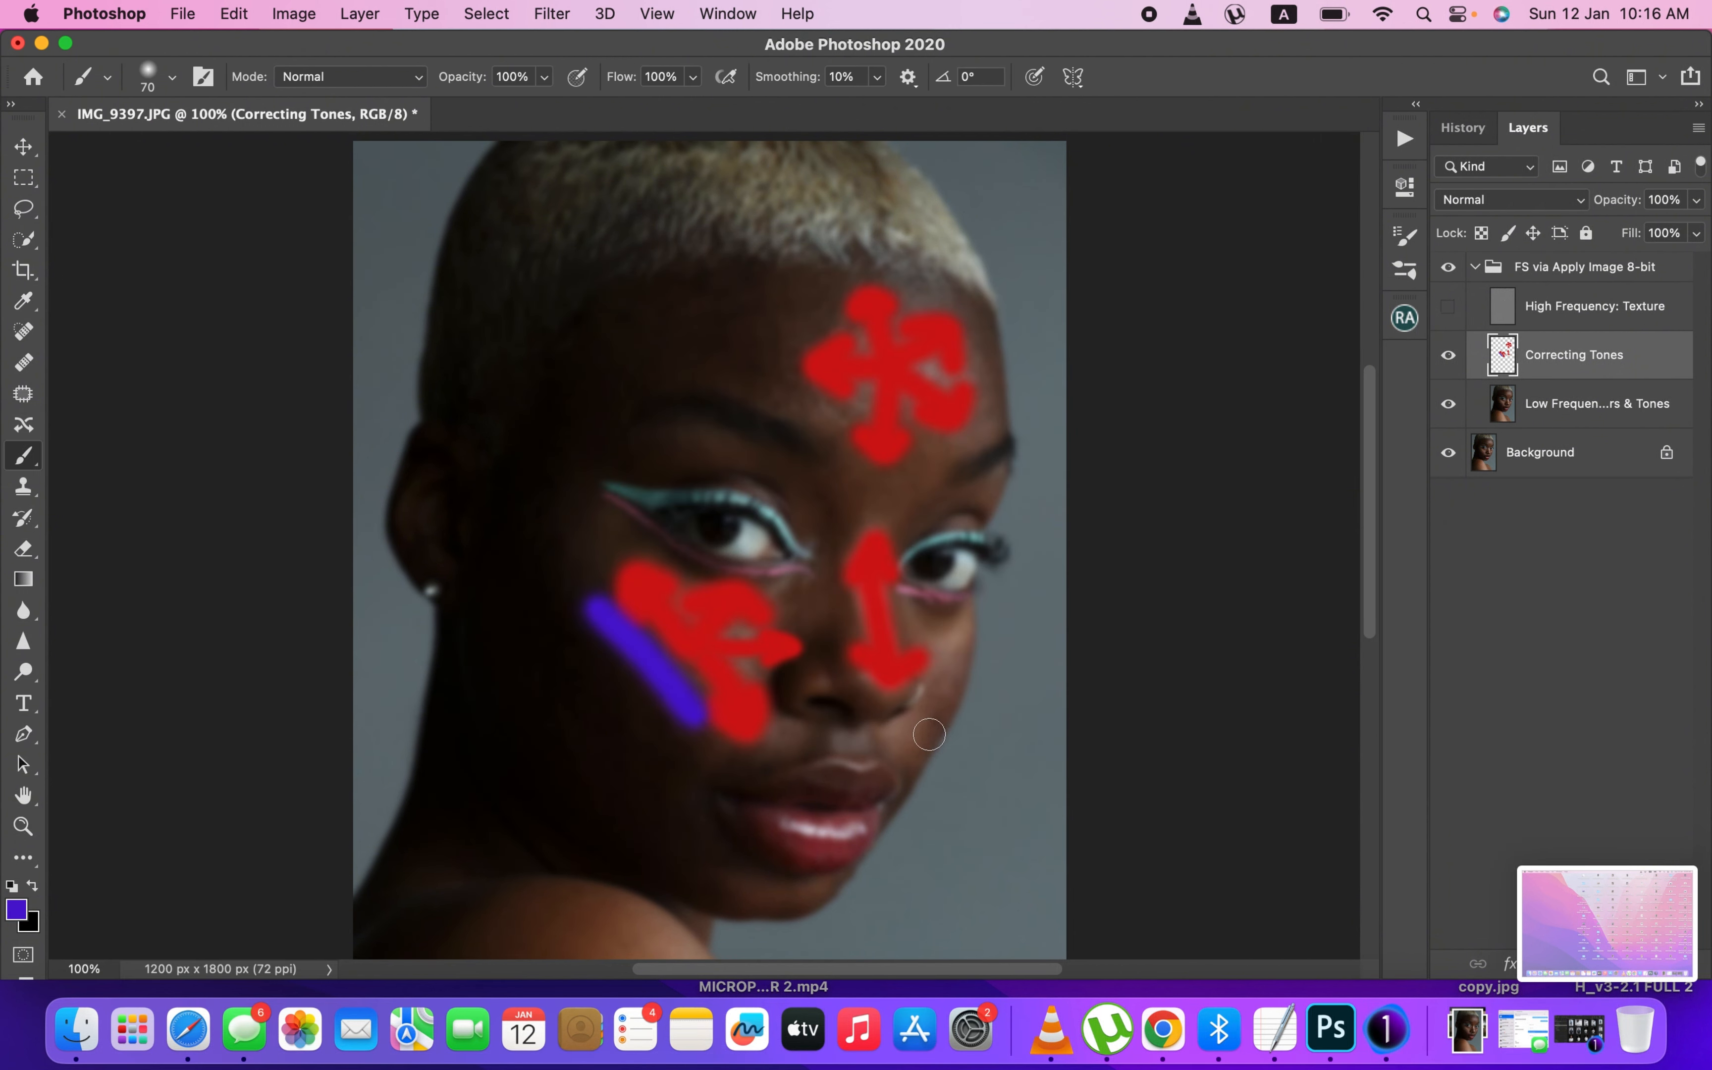
{"action": "mouse_move", "coordinate": [918, 745]}
{"action": "left_mouse_down"}
{"action": "mouse_move", "coordinate": [968, 675]}
{"action": "mouse_move", "coordinate": [953, 679]}
{"action": "left_mouse_up"}
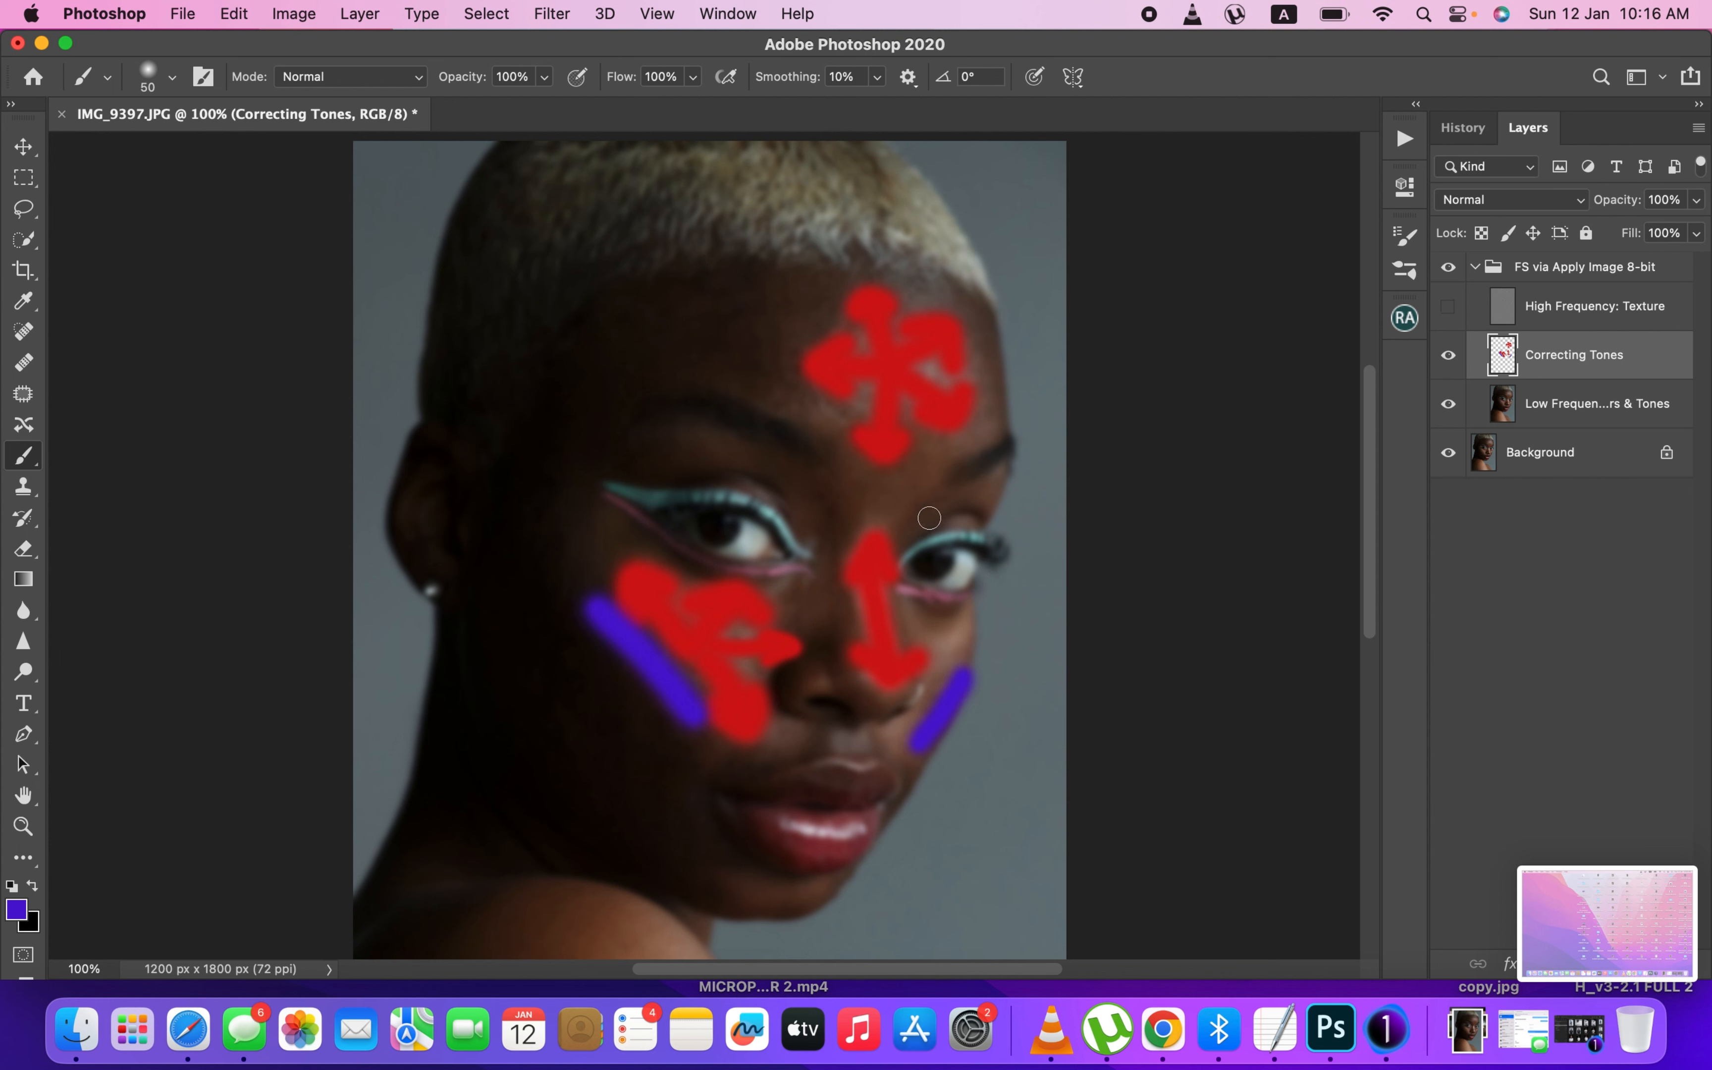
- Ring the forehead highlight in blue #4e14d1 and paint a green #14d17b double-headed arrow beside the near cheek's blue edge mark
{"action": "mouse_move", "coordinate": [795, 393]}
{"action": "left_mouse_down"}
{"action": "mouse_move", "coordinate": [806, 342]}
{"action": "mouse_move", "coordinate": [842, 293]}
{"action": "mouse_move", "coordinate": [889, 282]}
{"action": "mouse_move", "coordinate": [962, 327]}
{"action": "mouse_move", "coordinate": [965, 416]}
{"action": "mouse_move", "coordinate": [877, 451]}
{"action": "mouse_move", "coordinate": [808, 394]}
{"action": "mouse_move", "coordinate": [828, 345]}
{"action": "left_mouse_up"}
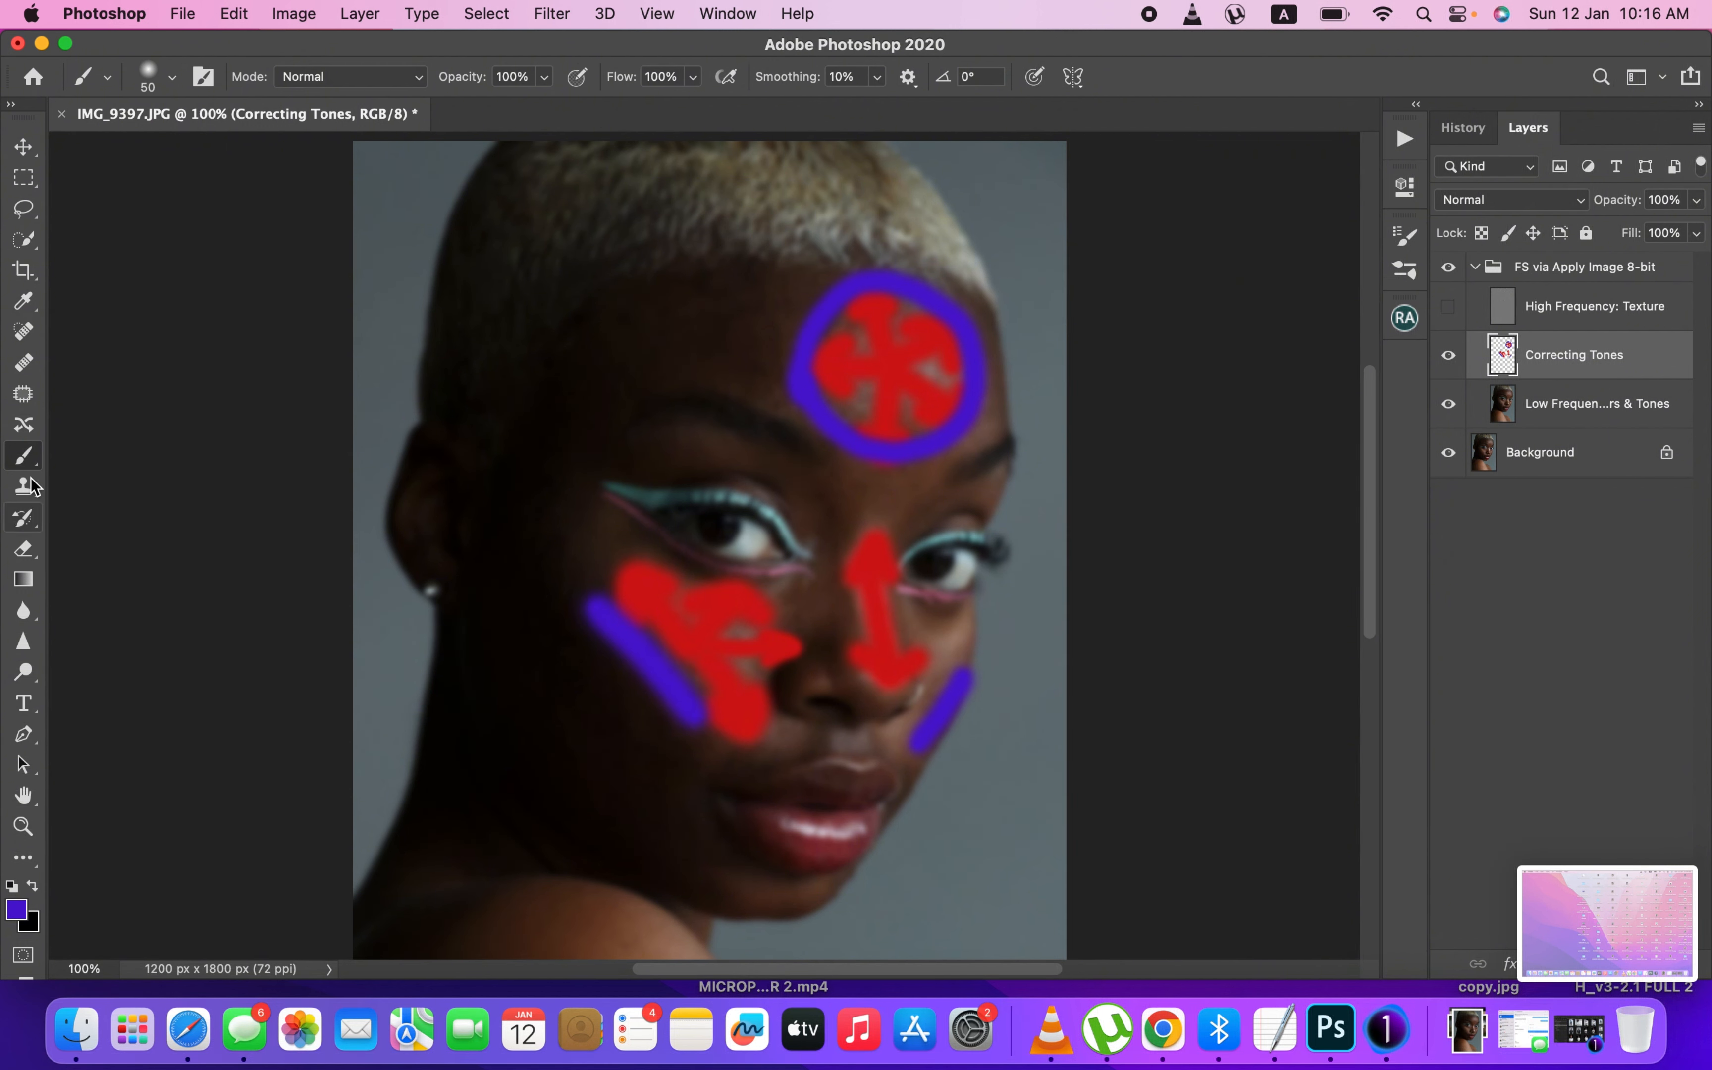
{"action": "left_click", "coordinate": [16, 910]}
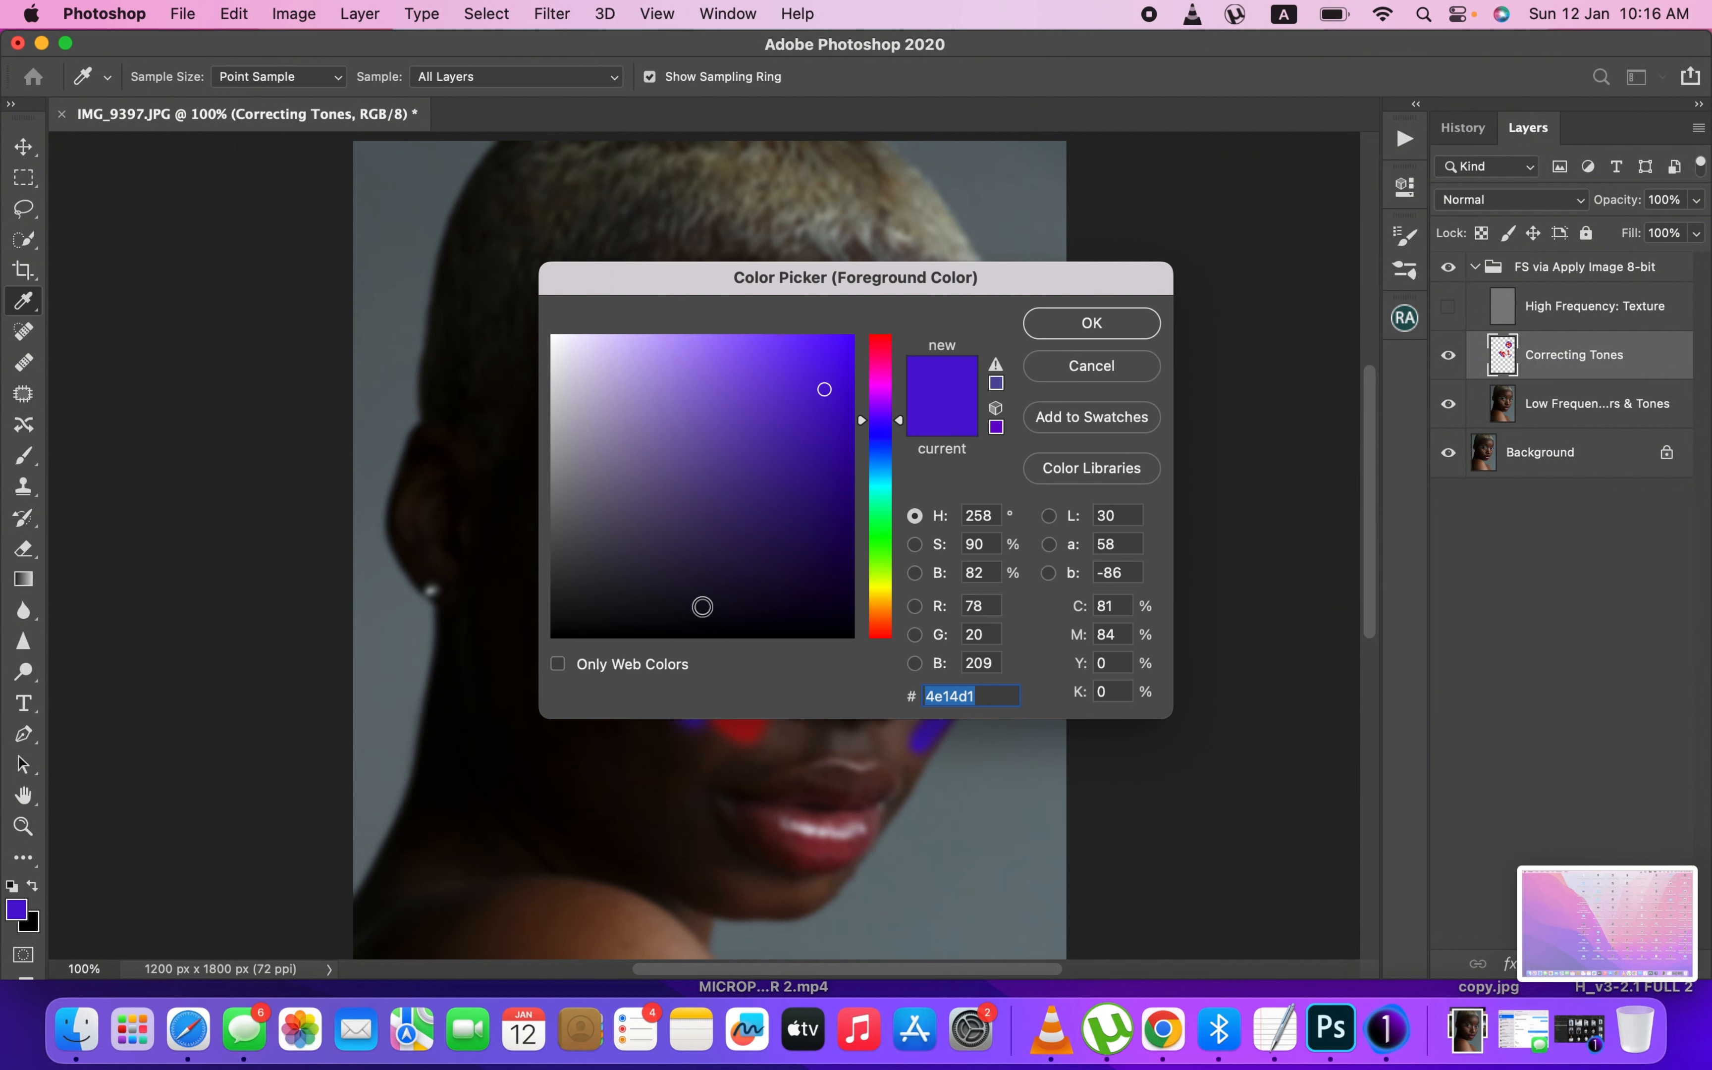
{"action": "left_click", "coordinate": [881, 507]}
{"action": "left_click", "coordinate": [1092, 322]}
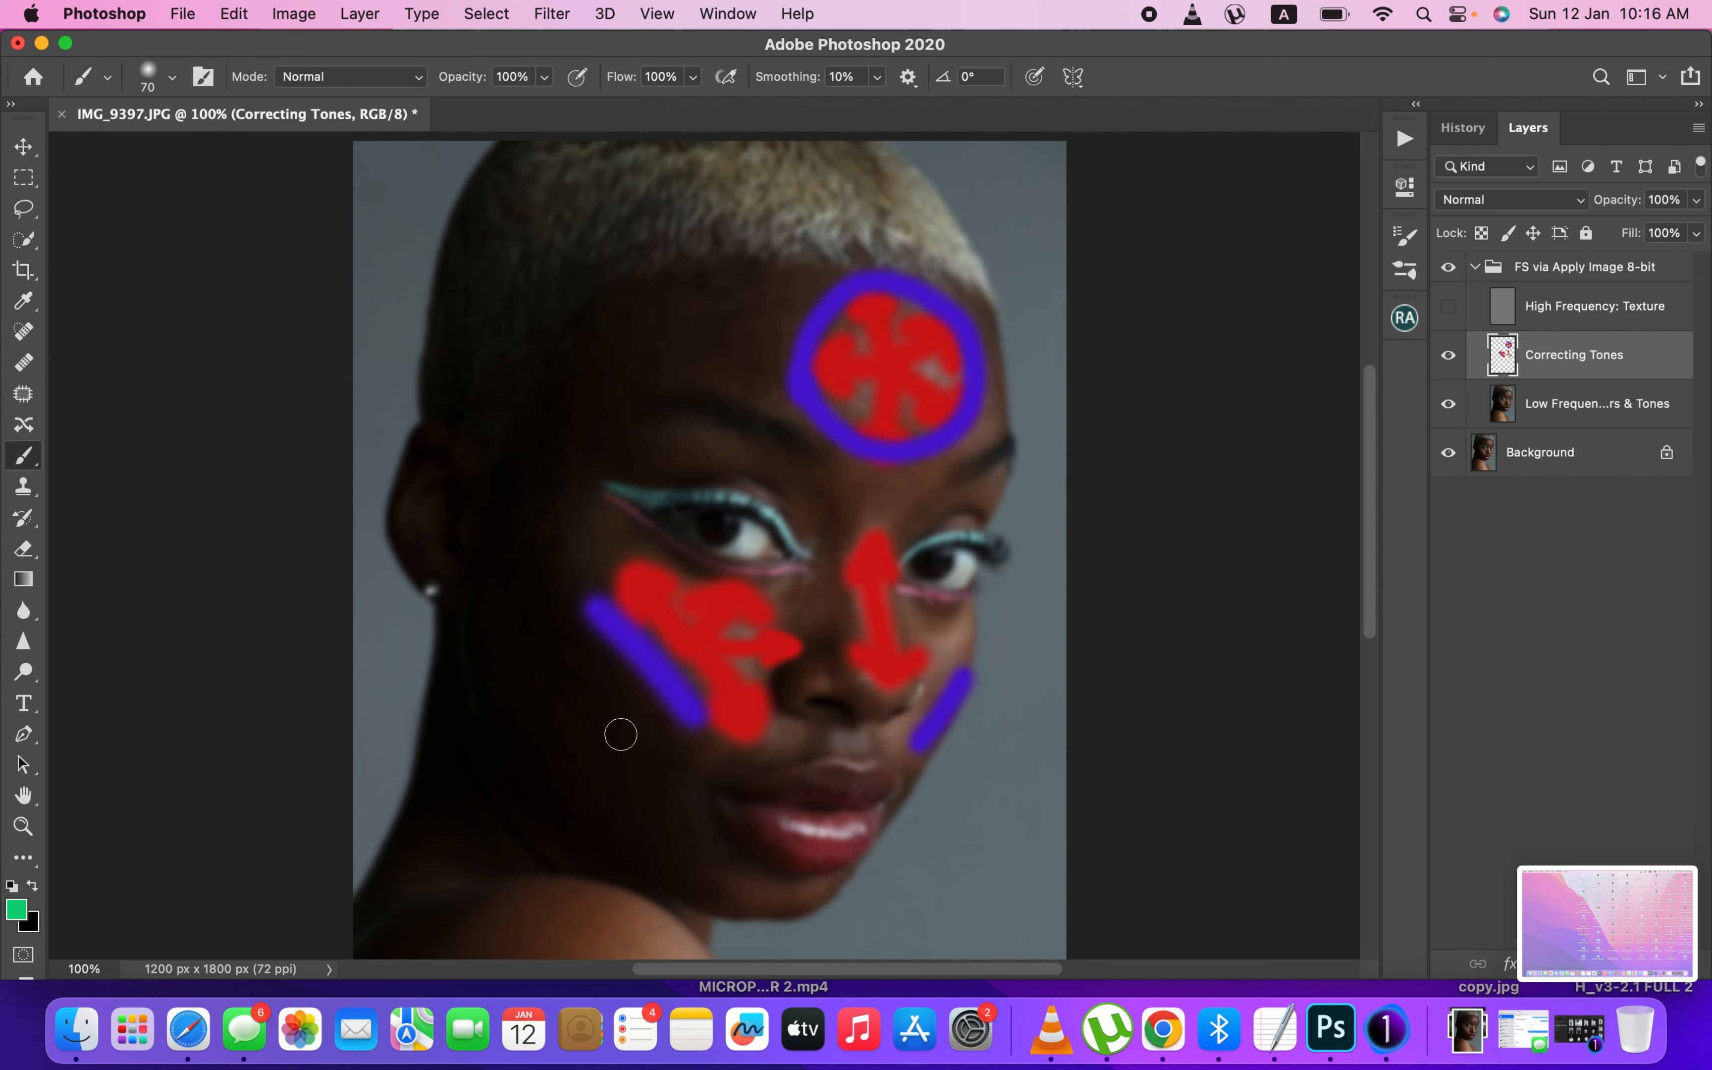
{"action": "key", "text": "bracketright"}
{"action": "key", "text": "bracketright"}
{"action": "key", "text": "bracketright"}
{"action": "key", "text": "bracketright"}
{"action": "mouse_move", "coordinate": [600, 723]}
{"action": "left_mouse_down"}
{"action": "mouse_move", "coordinate": [539, 635]}
{"action": "mouse_move", "coordinate": [512, 650]}
{"action": "mouse_move", "coordinate": [587, 619]}
{"action": "left_mouse_up"}
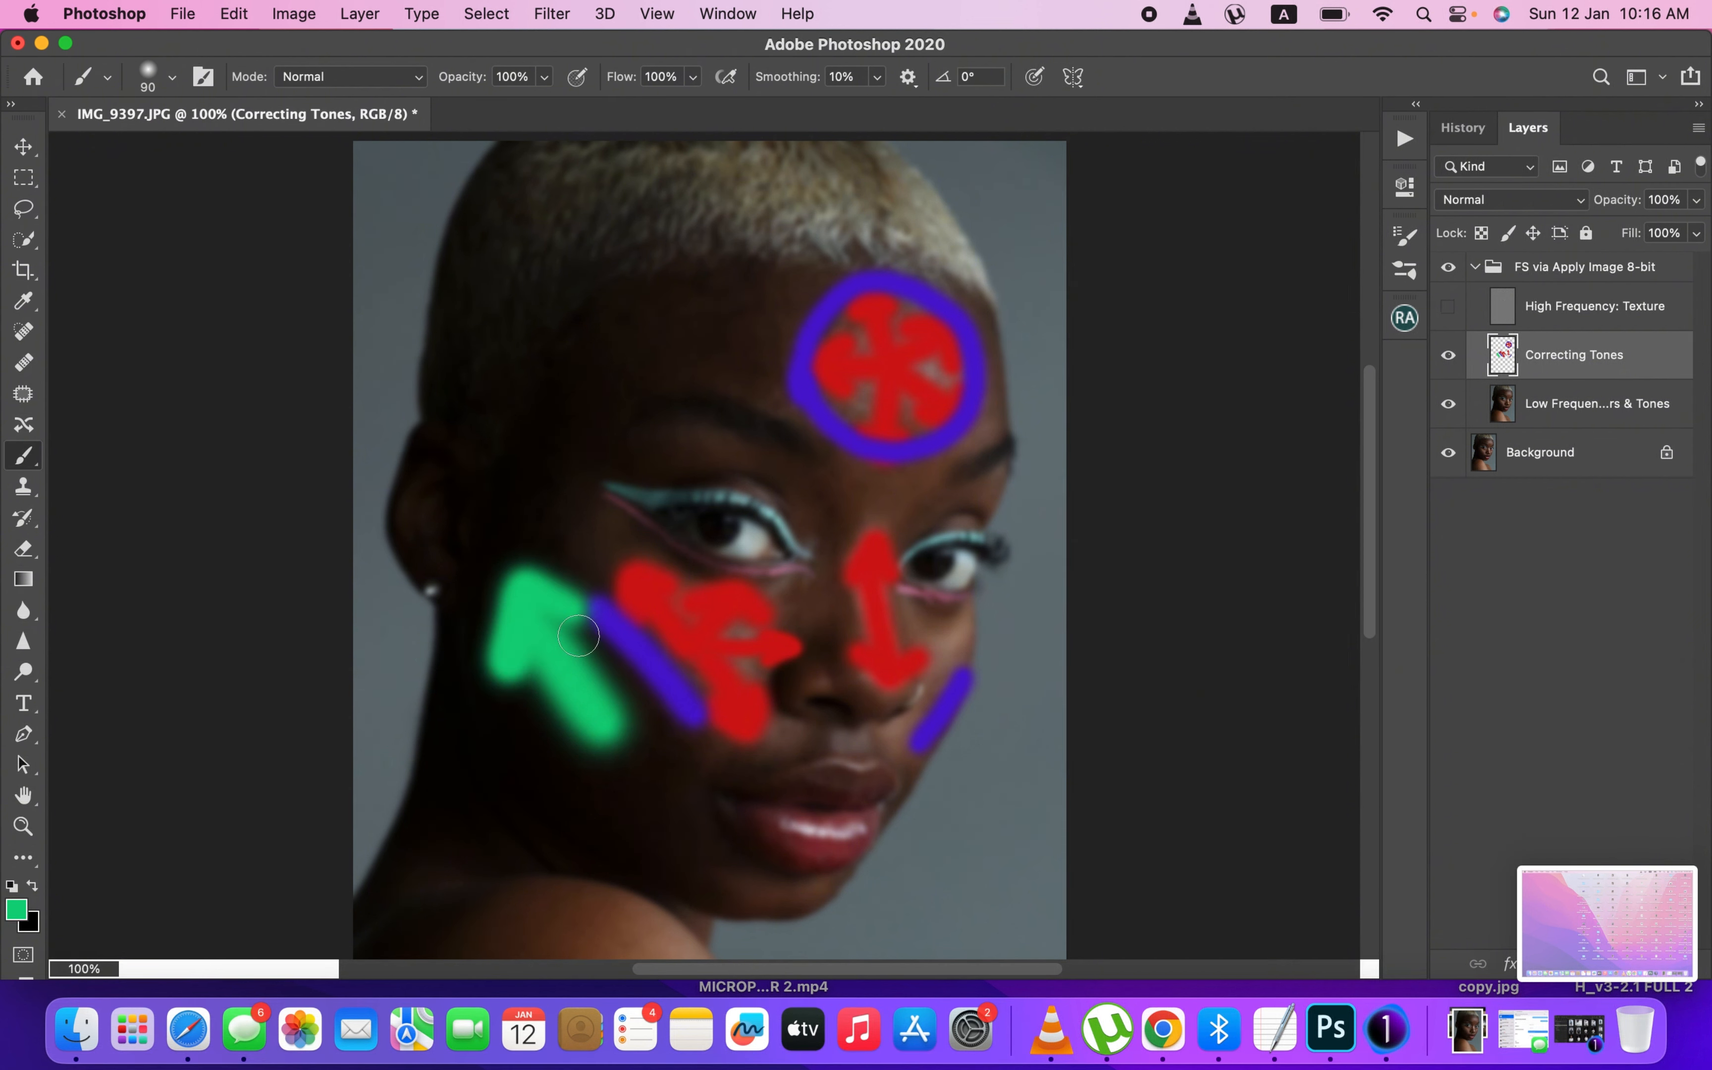
{"action": "mouse_move", "coordinate": [573, 745]}
{"action": "left_mouse_down"}
{"action": "mouse_move", "coordinate": [634, 776]}
{"action": "mouse_move", "coordinate": [636, 725]}
{"action": "left_mouse_up"}
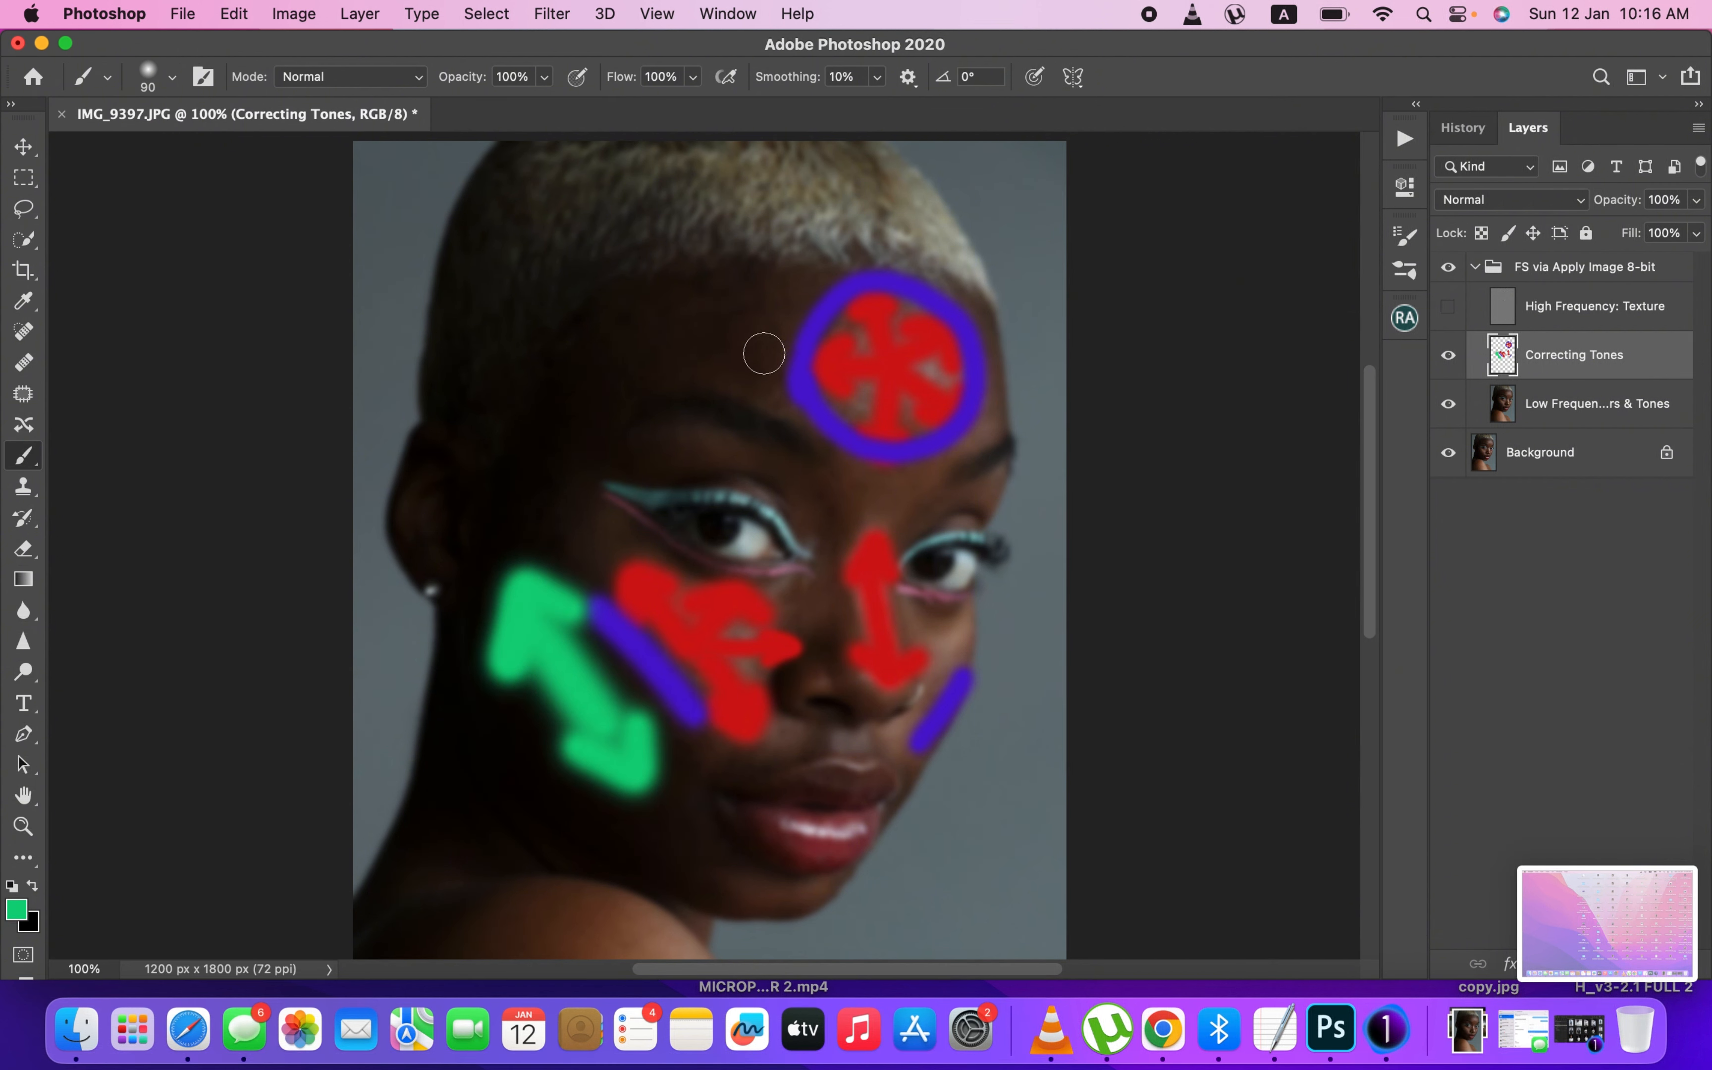
- Paint curved green direction arrows along both sides of the ringed forehead highlight with the size 90 Brush
{"action": "mouse_move", "coordinate": [759, 377]}
{"action": "left_mouse_down"}
{"action": "mouse_move", "coordinate": [766, 317]}
{"action": "mouse_move", "coordinate": [803, 280]}
{"action": "left_mouse_up"}
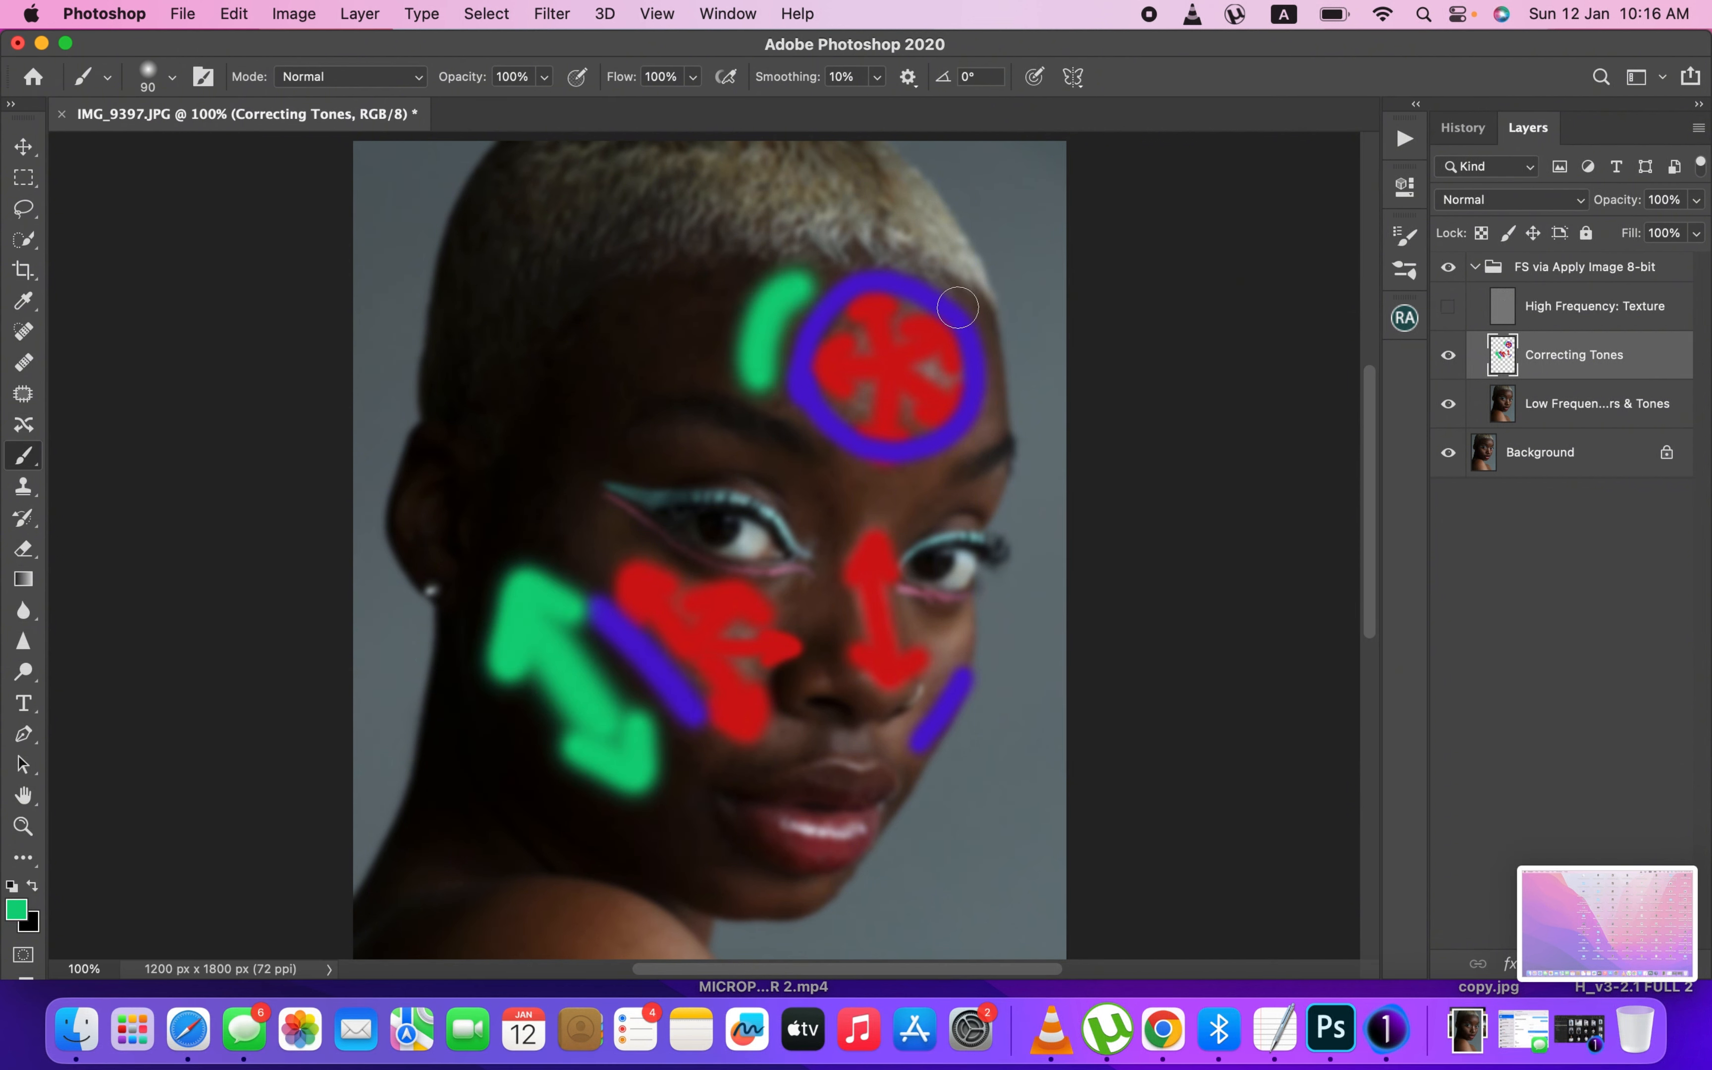
{"action": "left_click_drag", "start_coordinate": [971, 305], "coordinate": [978, 436]}
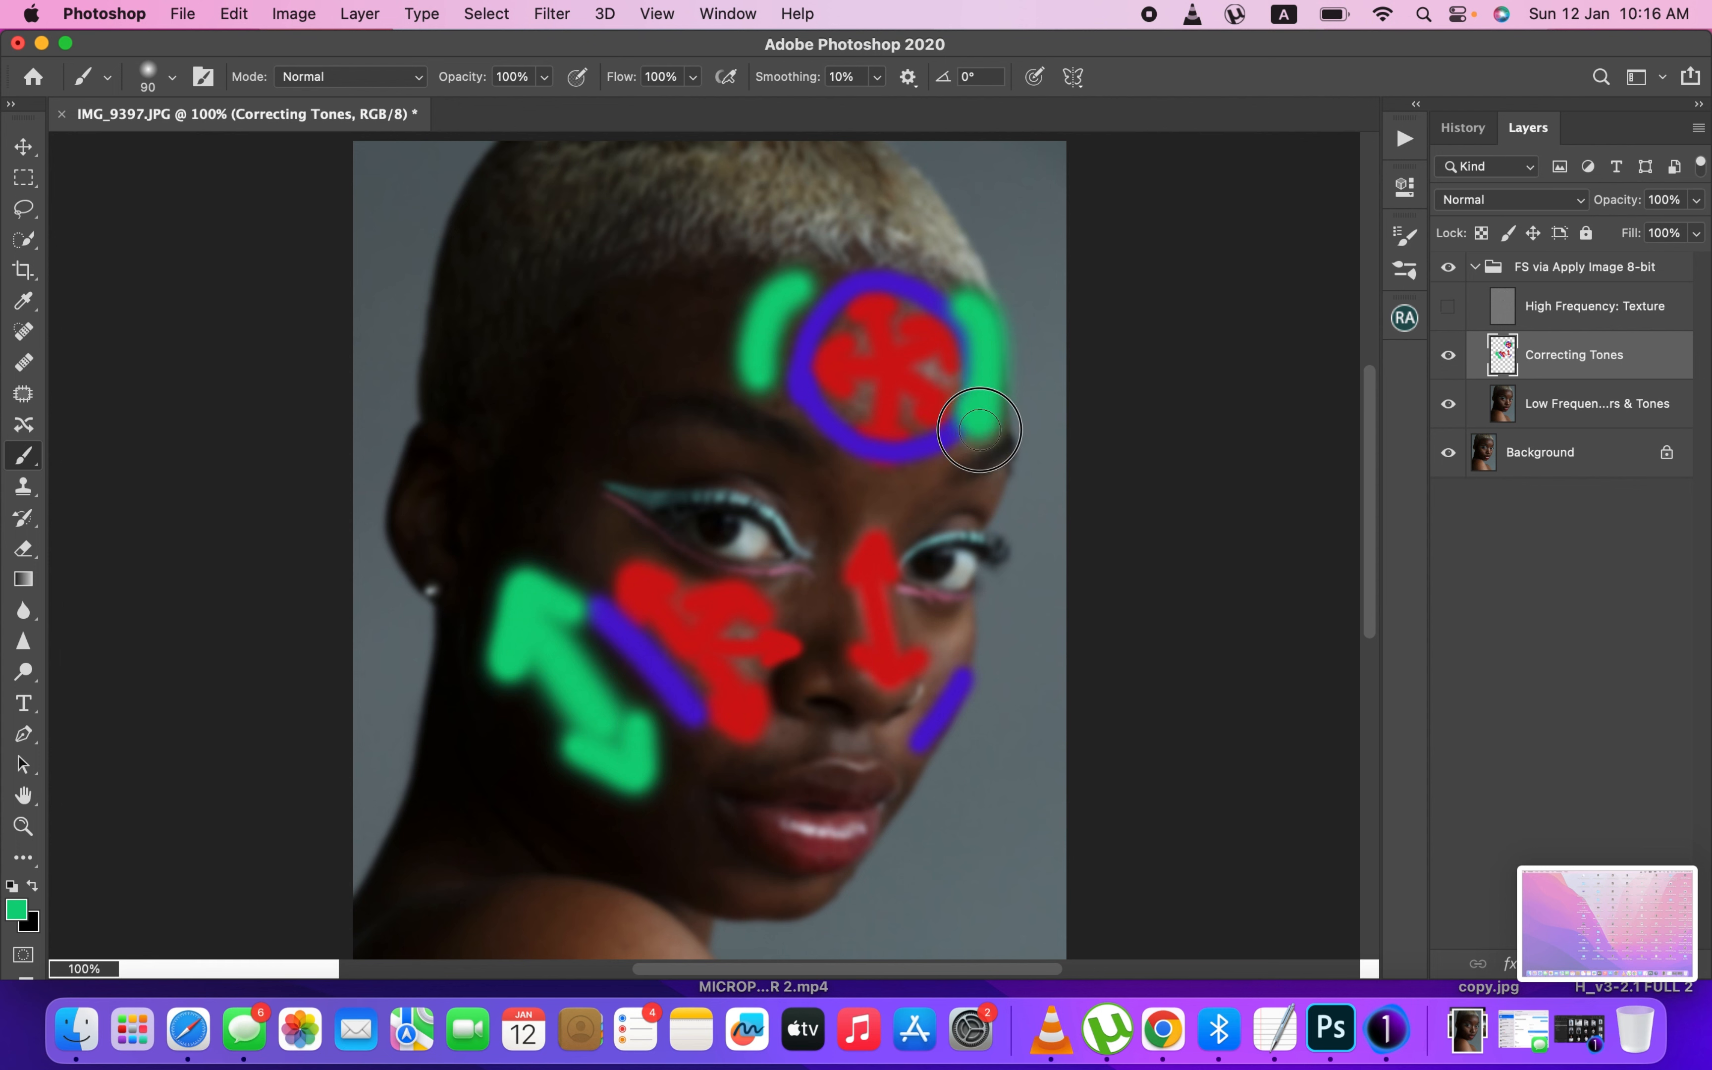
{"action": "mouse_move", "coordinate": [719, 376]}
{"action": "left_mouse_down"}
{"action": "mouse_move", "coordinate": [769, 406]}
{"action": "mouse_move", "coordinate": [785, 374]}
{"action": "left_mouse_up"}
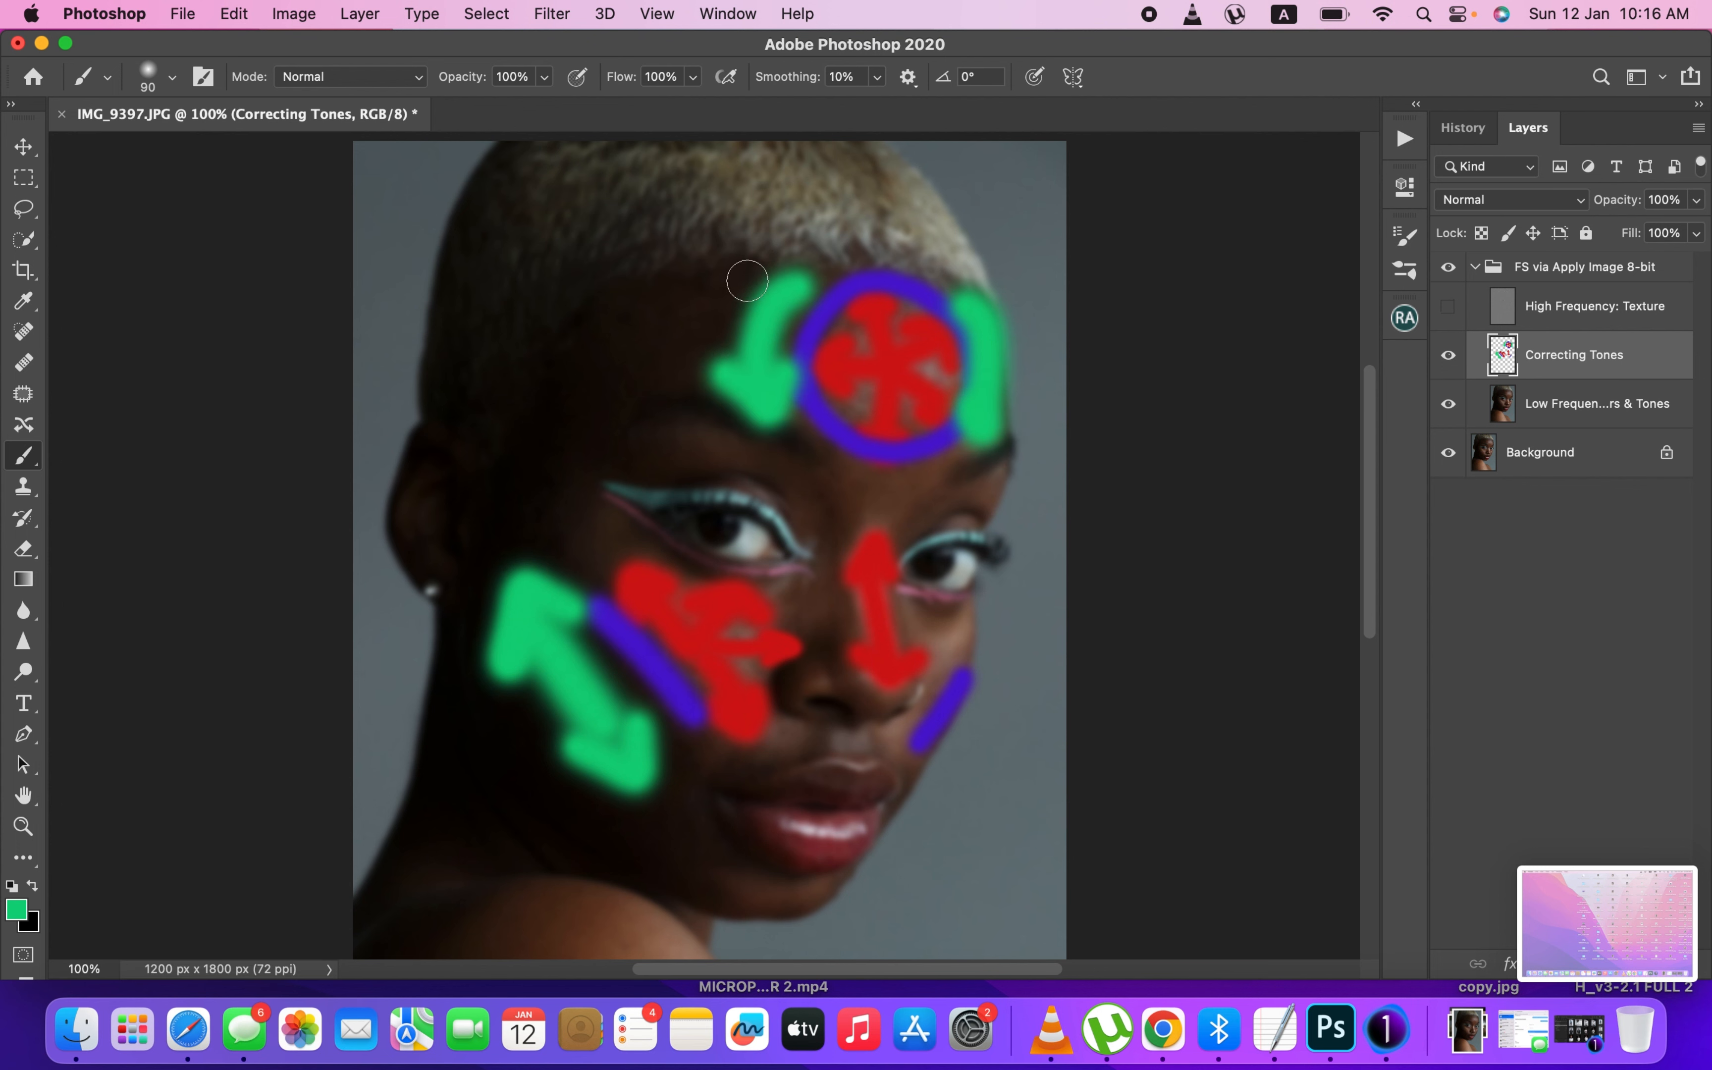
{"action": "mouse_move", "coordinate": [752, 282]}
{"action": "left_mouse_down"}
{"action": "mouse_move", "coordinate": [804, 273]}
{"action": "mouse_move", "coordinate": [818, 297]}
{"action": "left_mouse_up"}
{"action": "mouse_move", "coordinate": [942, 298]}
{"action": "left_mouse_down"}
{"action": "mouse_move", "coordinate": [938, 266]}
{"action": "mouse_move", "coordinate": [957, 354]}
{"action": "left_mouse_up"}
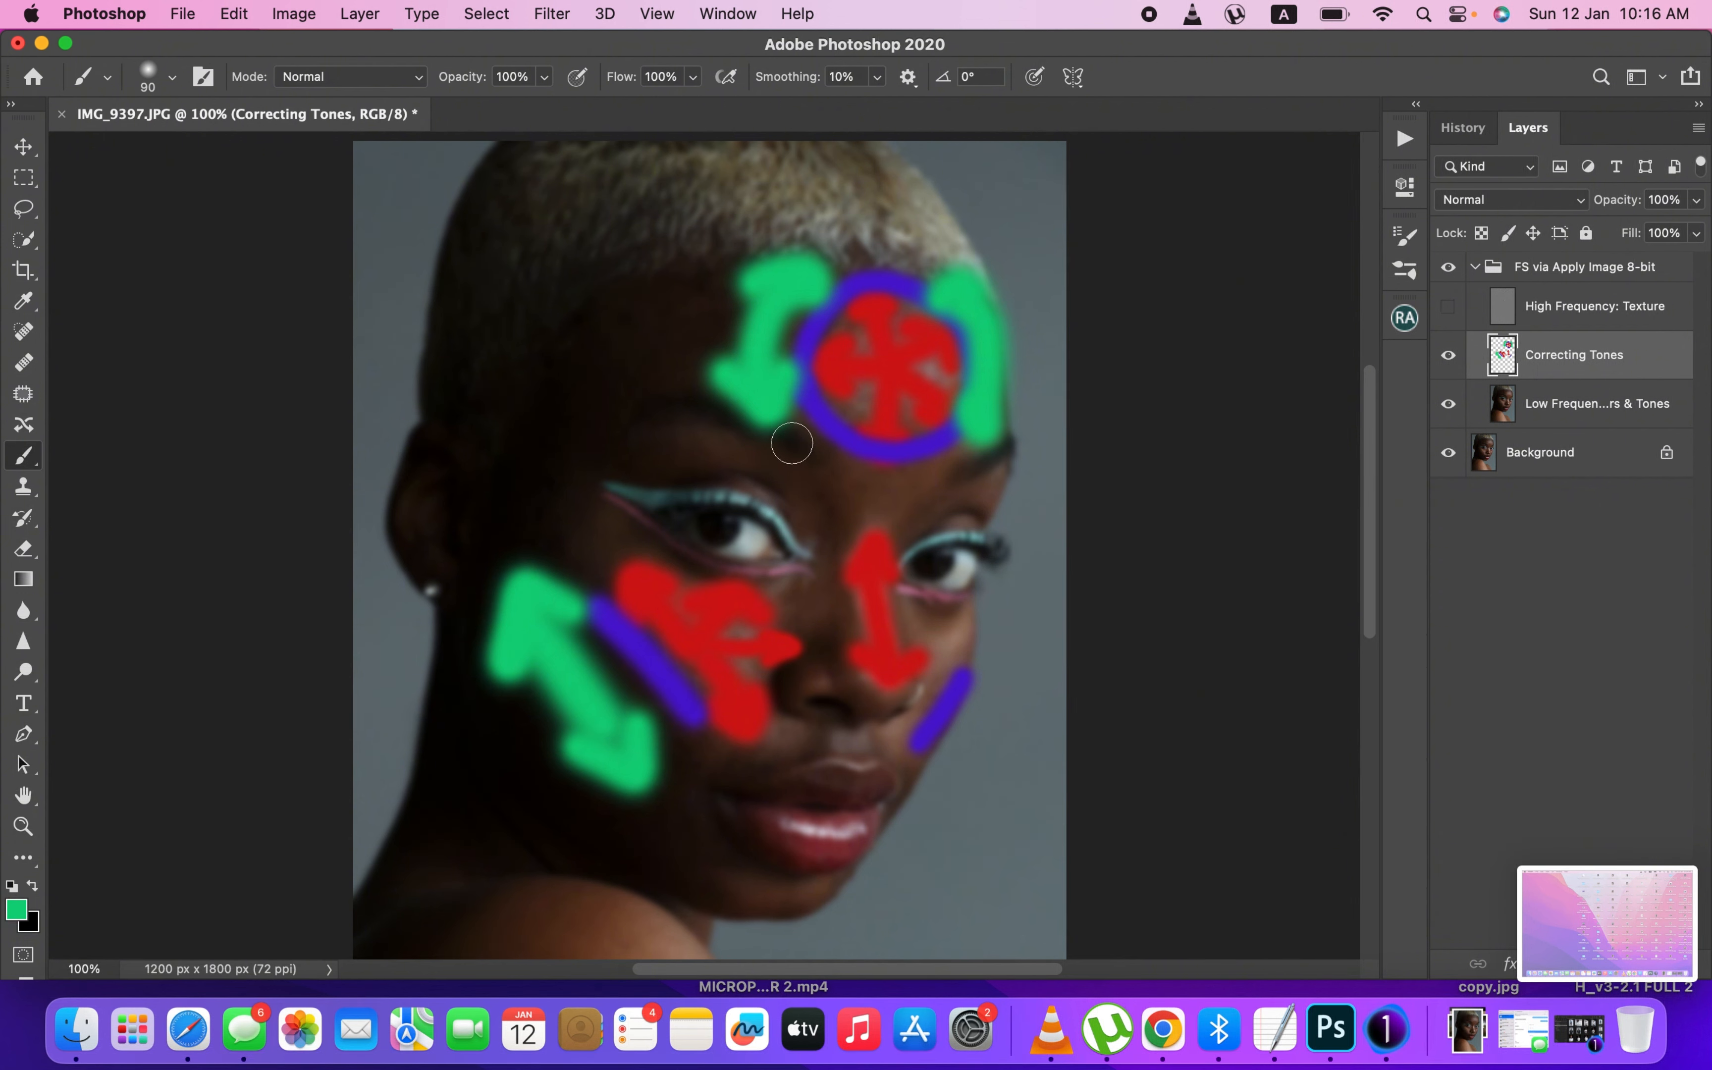
- Paint a large green double-headed arrow from the near side of the forehead down to the temple with a size 150 Brush
{"action": "key", "text": "bracketright"}
{"action": "key", "text": "bracketright"}
{"action": "key", "text": "bracketright"}
{"action": "mouse_move", "coordinate": [642, 348]}
{"action": "left_mouse_down"}
{"action": "mouse_move", "coordinate": [572, 396]}
{"action": "mouse_move", "coordinate": [527, 470]}
{"action": "left_mouse_up"}
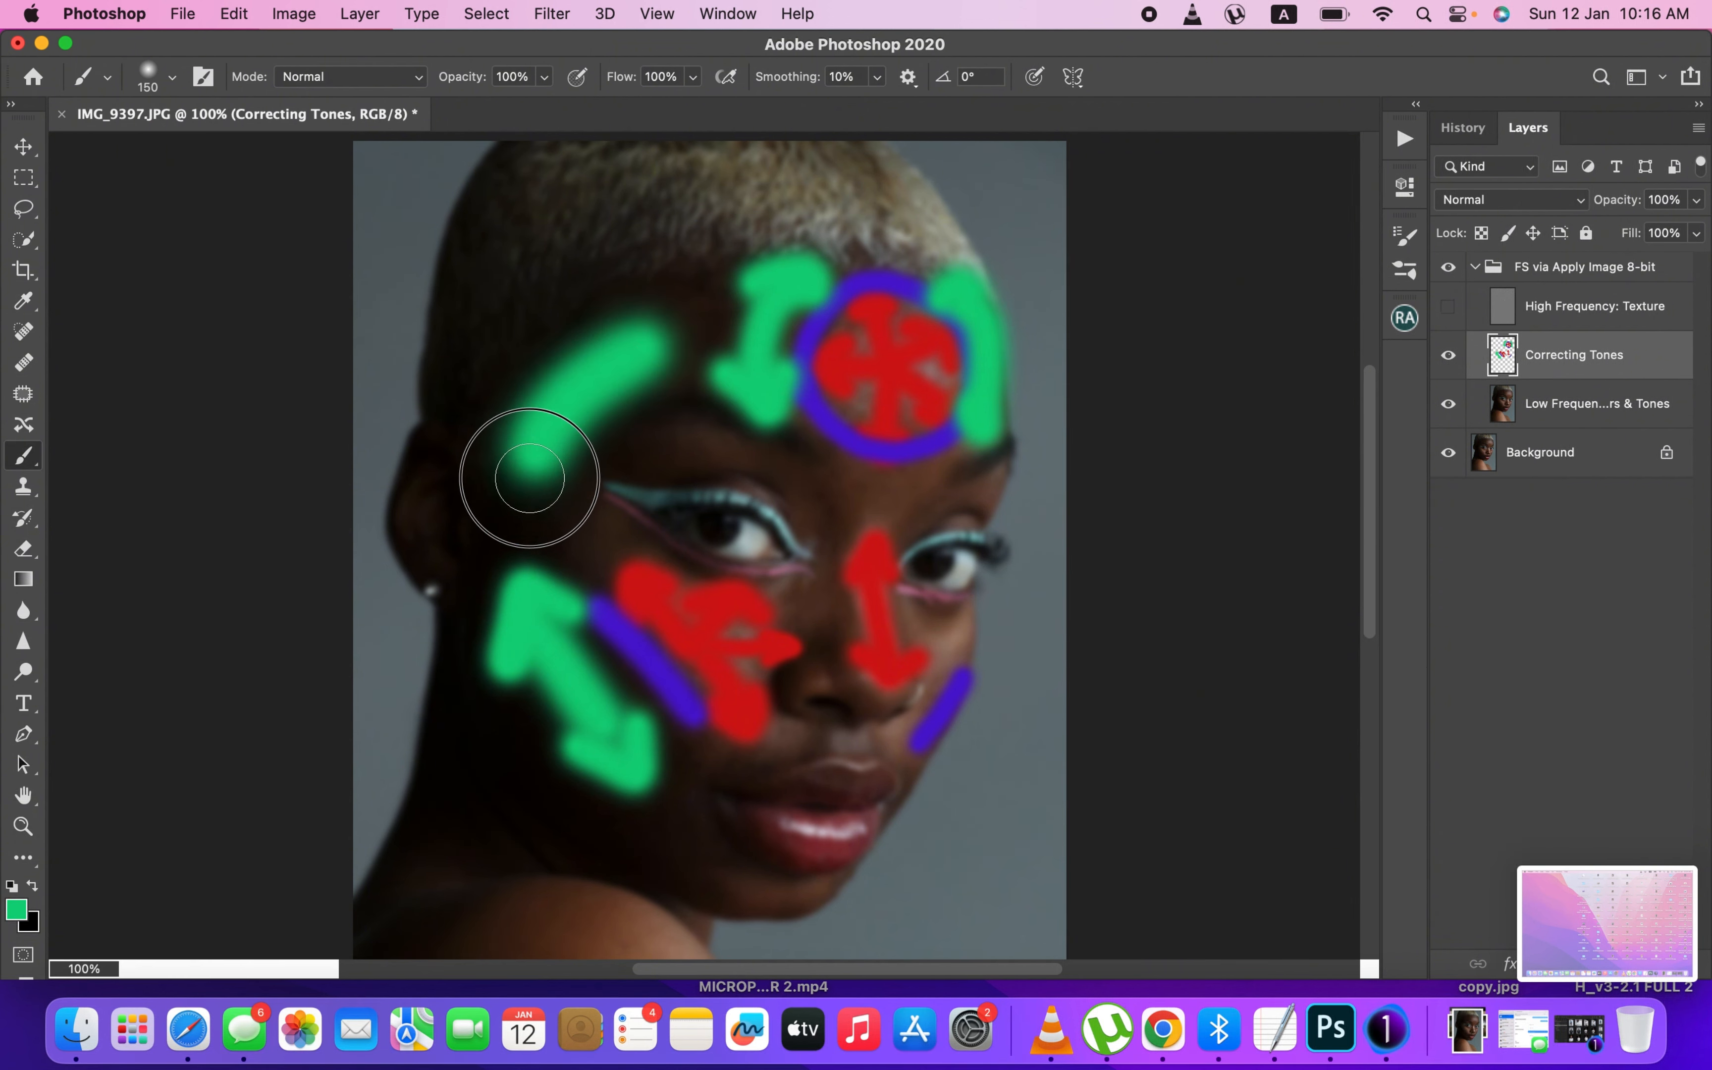
{"action": "mouse_move", "coordinate": [623, 333]}
{"action": "left_mouse_down"}
{"action": "mouse_move", "coordinate": [688, 322]}
{"action": "mouse_move", "coordinate": [603, 445]}
{"action": "mouse_move", "coordinate": [499, 487]}
{"action": "mouse_move", "coordinate": [568, 466]}
{"action": "left_mouse_up"}
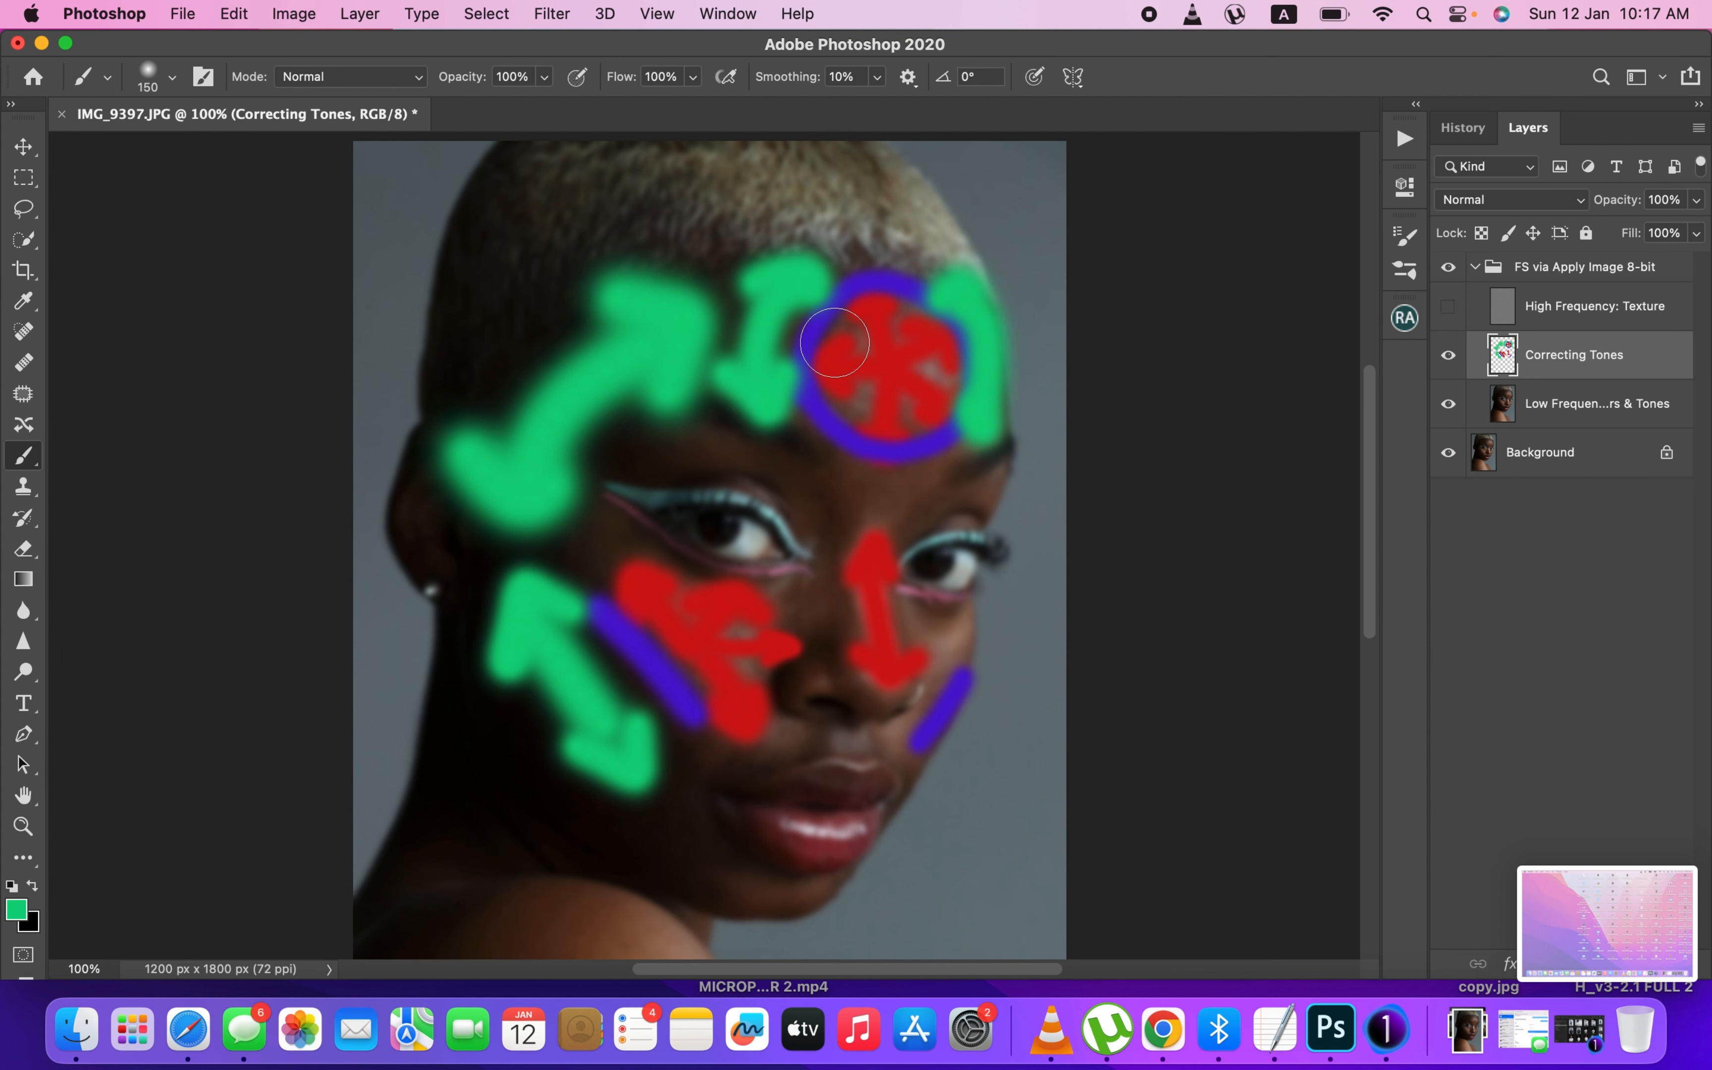
- Paint yellow transition strokes across the forehead ring's near side and lower edge with a size 90 Brush
{"action": "key", "text": "bracketleft"}
{"action": "key", "text": "bracketleft"}
{"action": "left_click", "coordinate": [15, 909]}
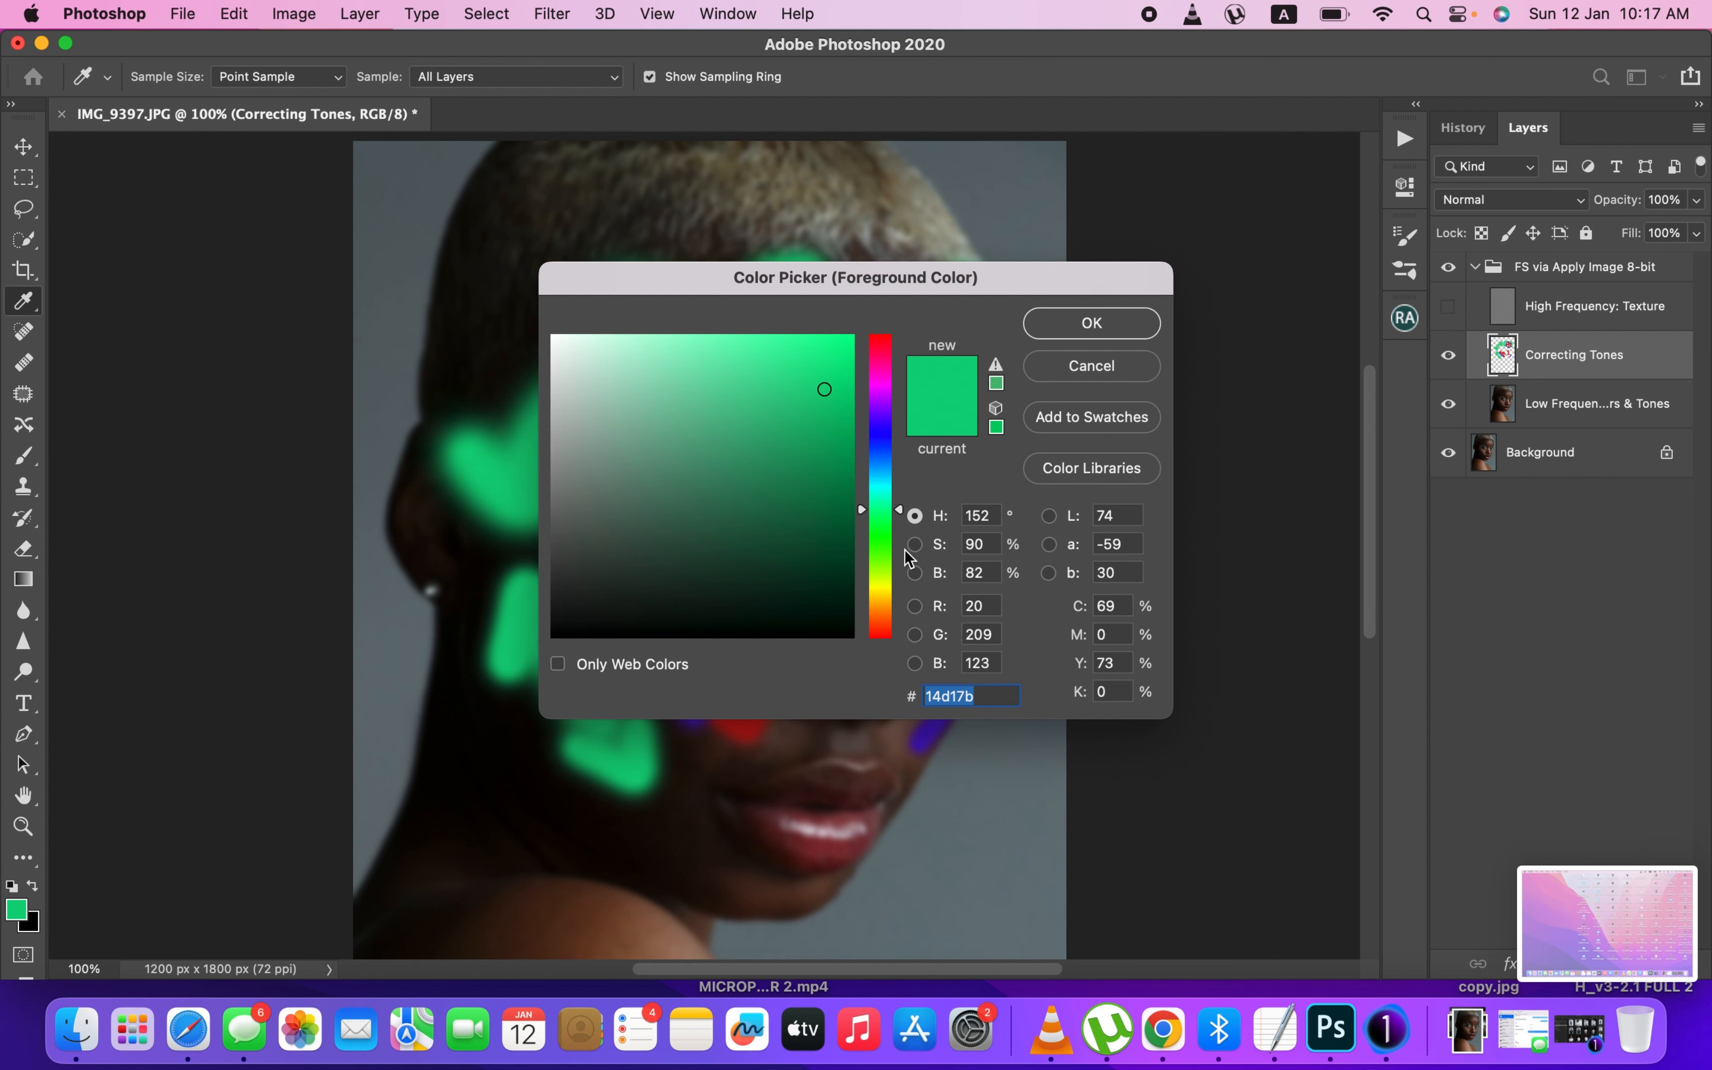
{"action": "left_click_drag", "start_coordinate": [906, 558], "coordinate": [899, 584]}
{"action": "left_click", "coordinate": [1133, 324]}
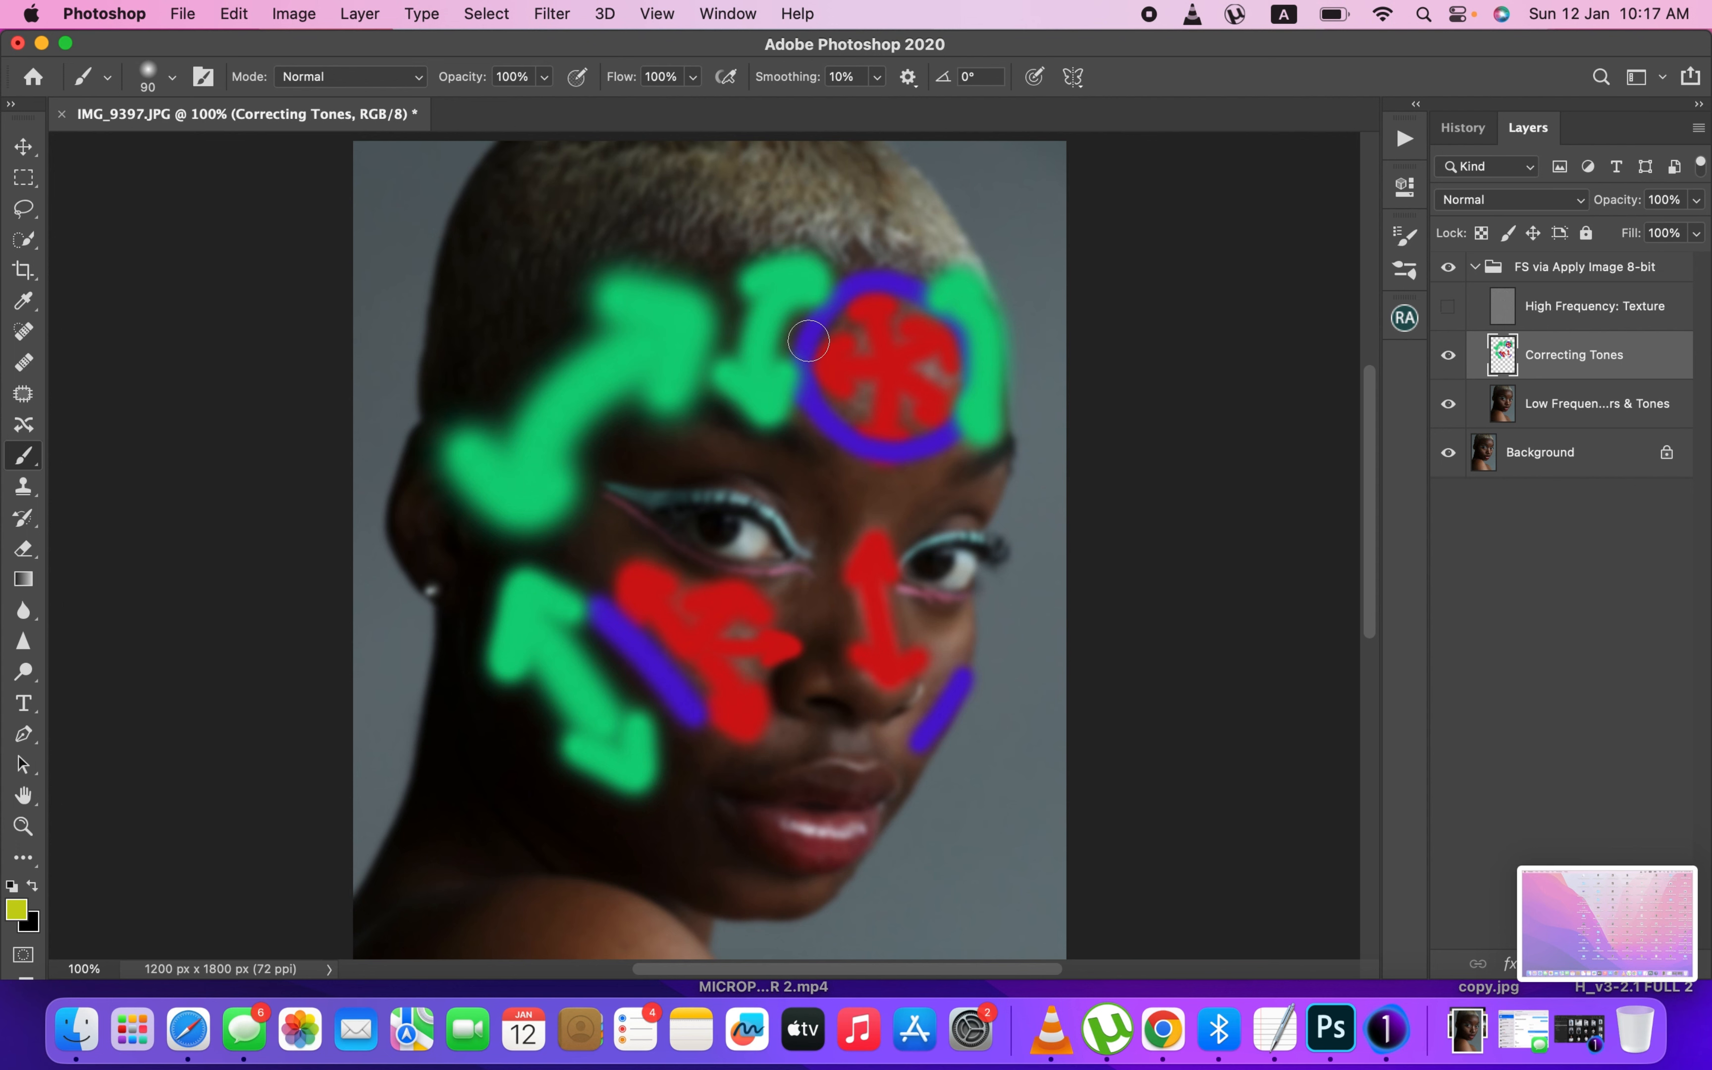
{"action": "left_click", "coordinate": [808, 341]}
{"action": "mouse_move", "coordinate": [808, 341]}
{"action": "left_mouse_down"}
{"action": "mouse_move", "coordinate": [849, 348]}
{"action": "mouse_move", "coordinate": [760, 333]}
{"action": "left_mouse_up"}
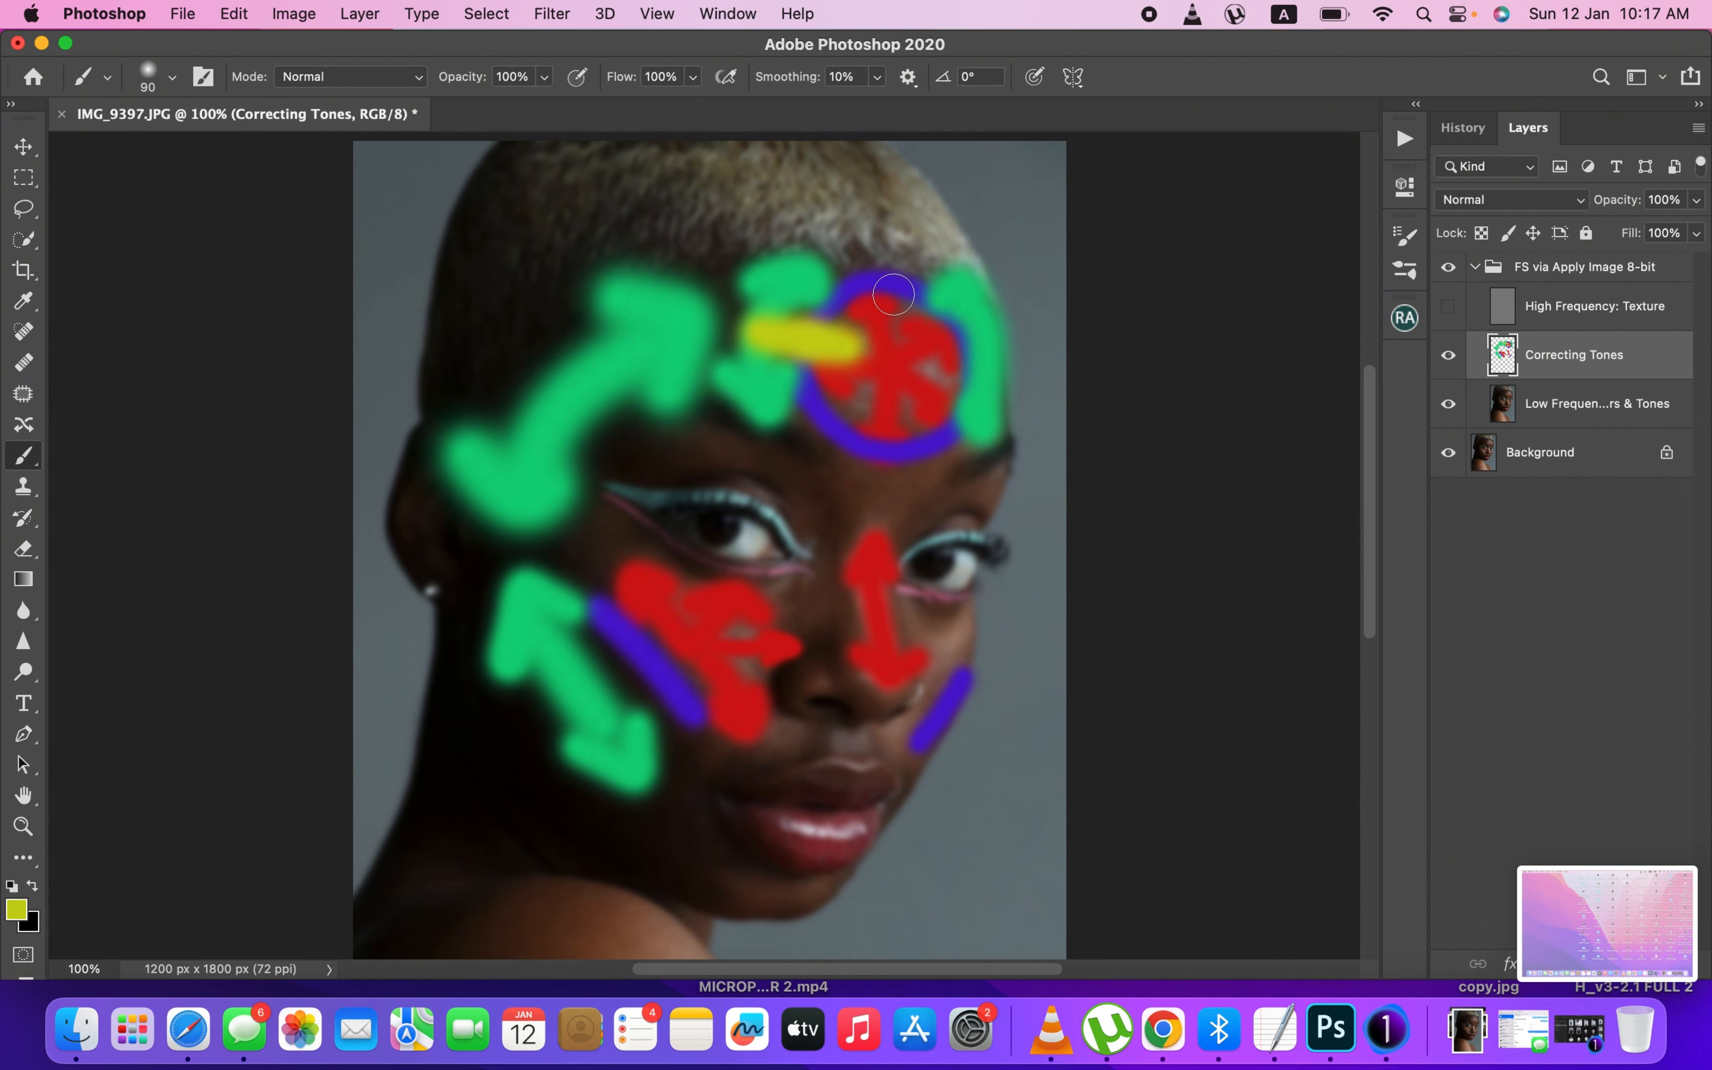
{"action": "left_click", "coordinate": [900, 451]}
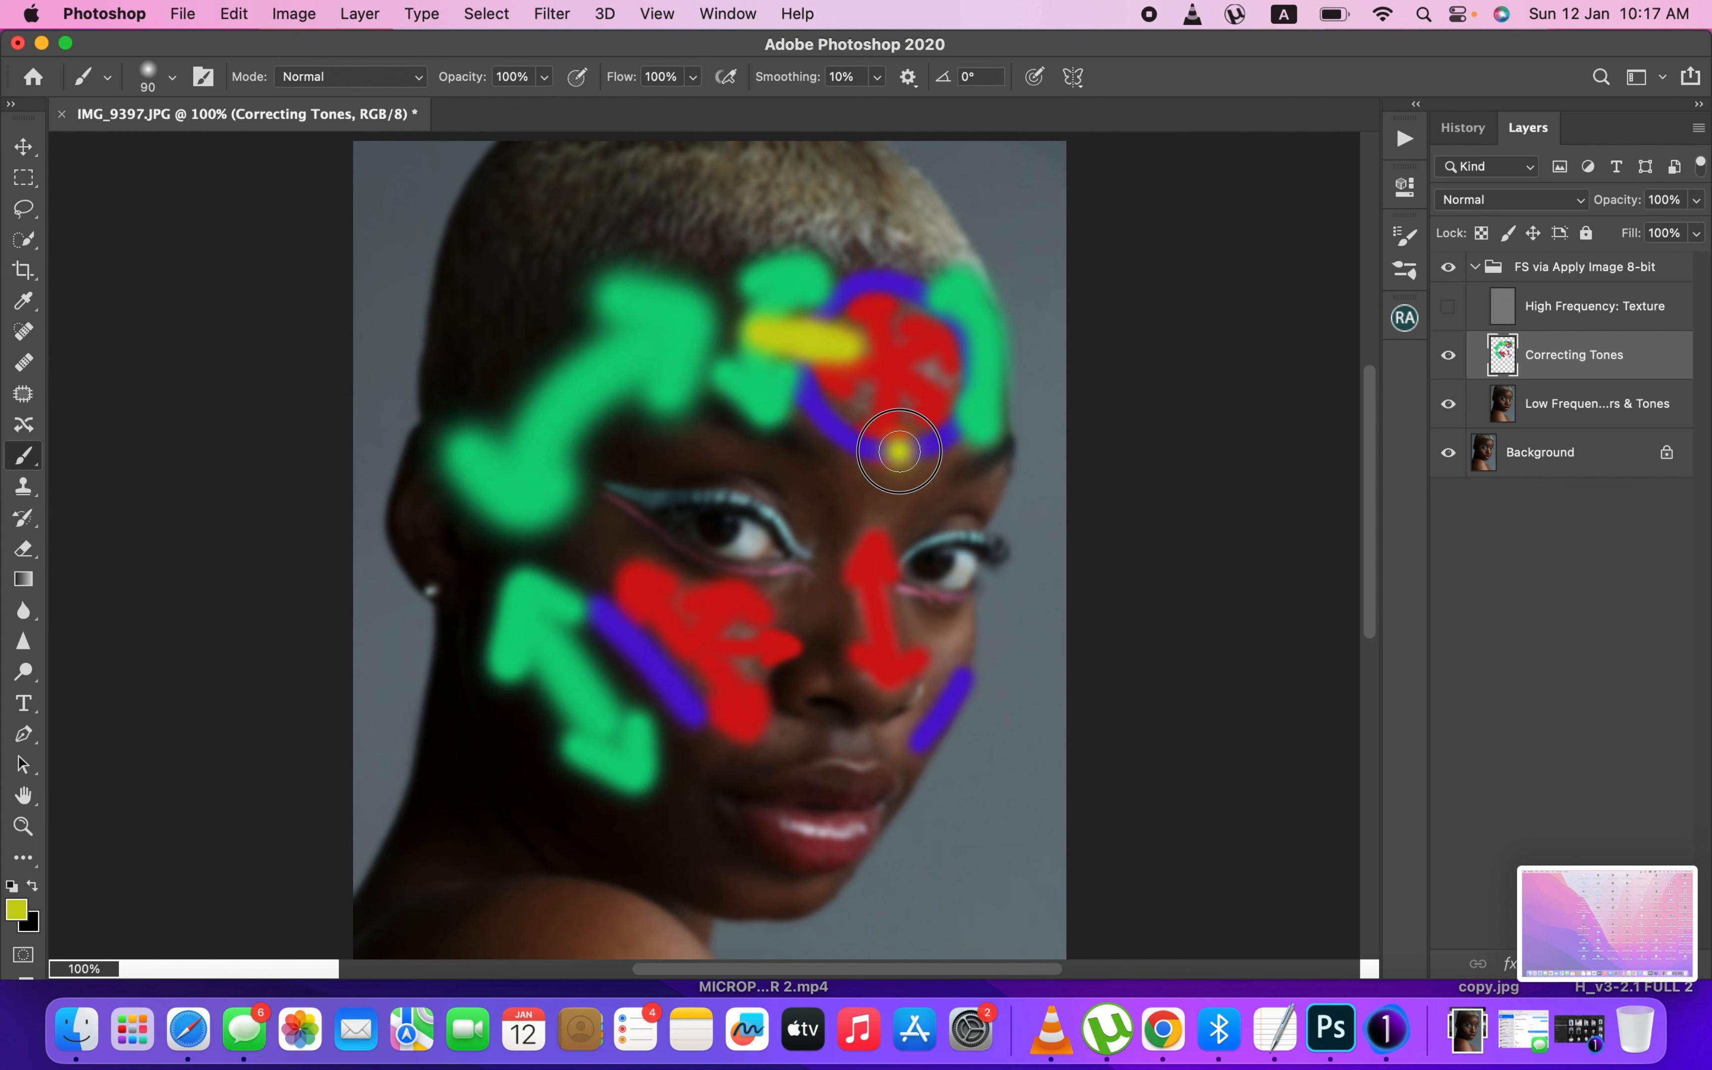
{"action": "mouse_move", "coordinate": [899, 451]}
{"action": "left_mouse_down"}
{"action": "mouse_move", "coordinate": [906, 475]}
{"action": "mouse_move", "coordinate": [891, 397]}
{"action": "mouse_move", "coordinate": [918, 405]}
{"action": "mouse_move", "coordinate": [903, 453]}
{"action": "mouse_move", "coordinate": [929, 466]}
{"action": "mouse_move", "coordinate": [920, 489]}
{"action": "left_mouse_up"}
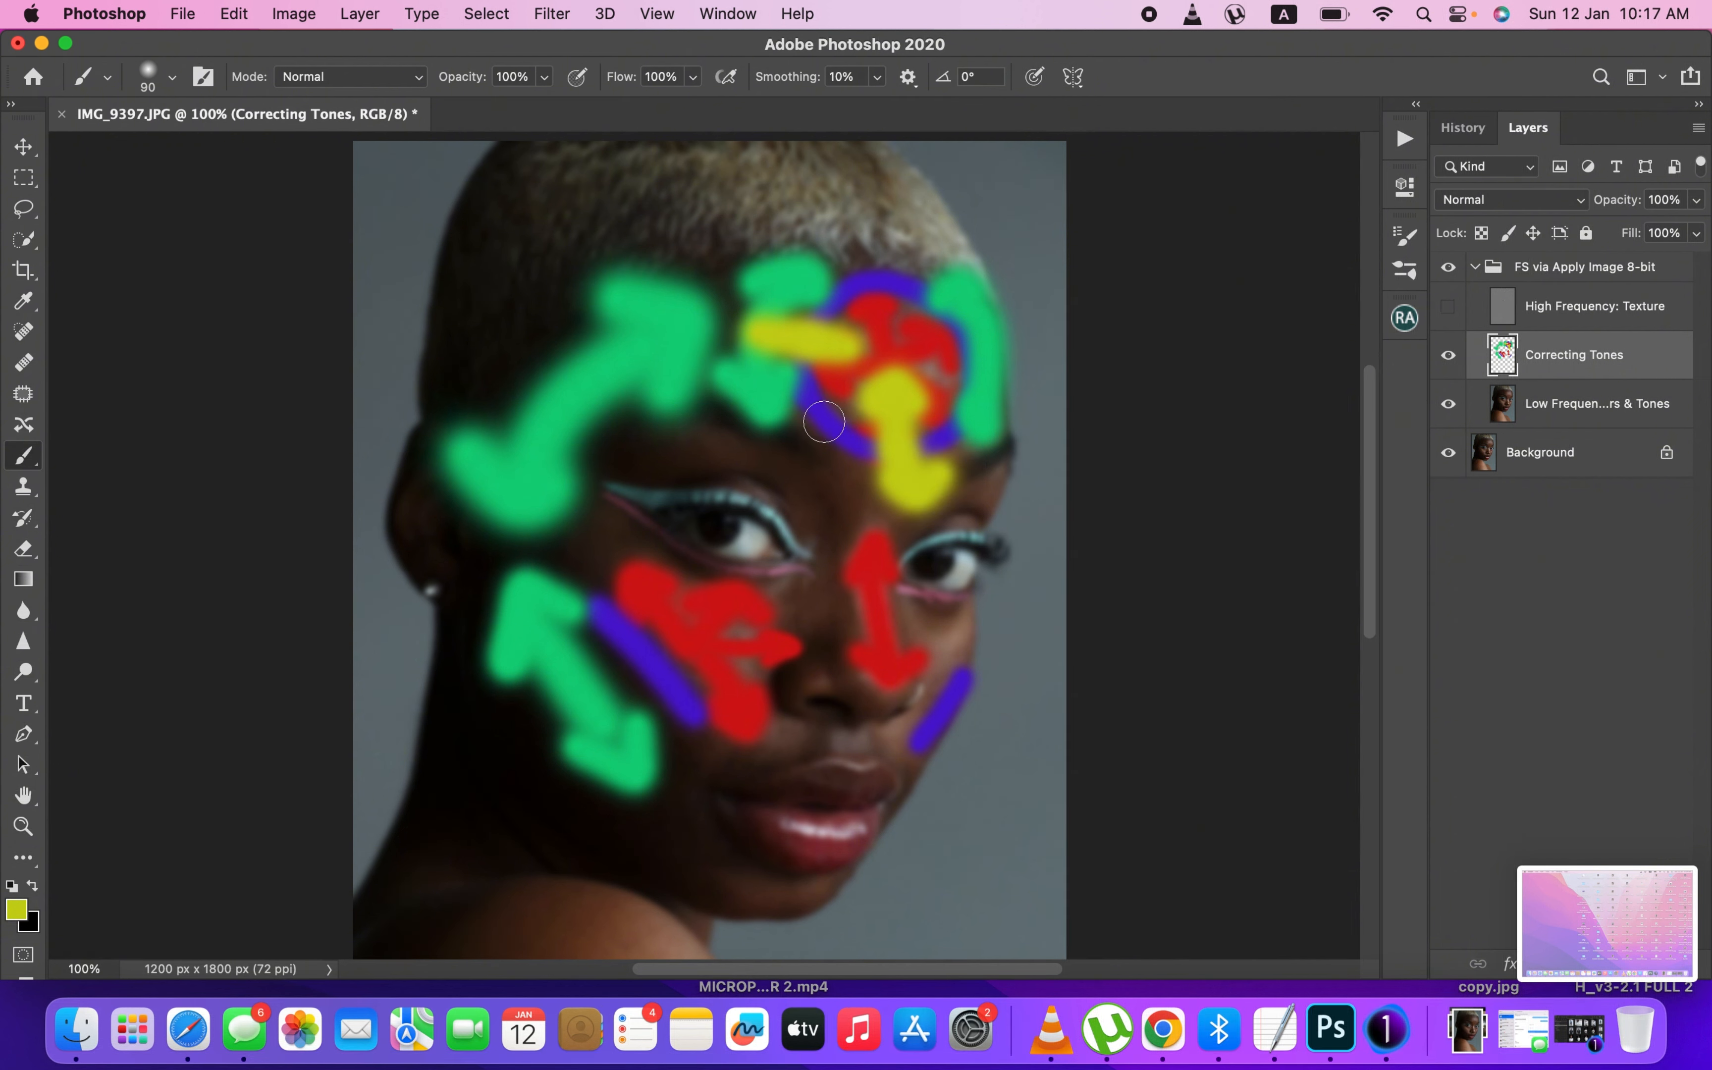
{"action": "mouse_move", "coordinate": [822, 418]}
{"action": "left_mouse_down"}
{"action": "mouse_move", "coordinate": [785, 436]}
{"action": "mouse_move", "coordinate": [807, 403]}
{"action": "mouse_move", "coordinate": [839, 416]}
{"action": "mouse_move", "coordinate": [796, 453]}
{"action": "left_mouse_up"}
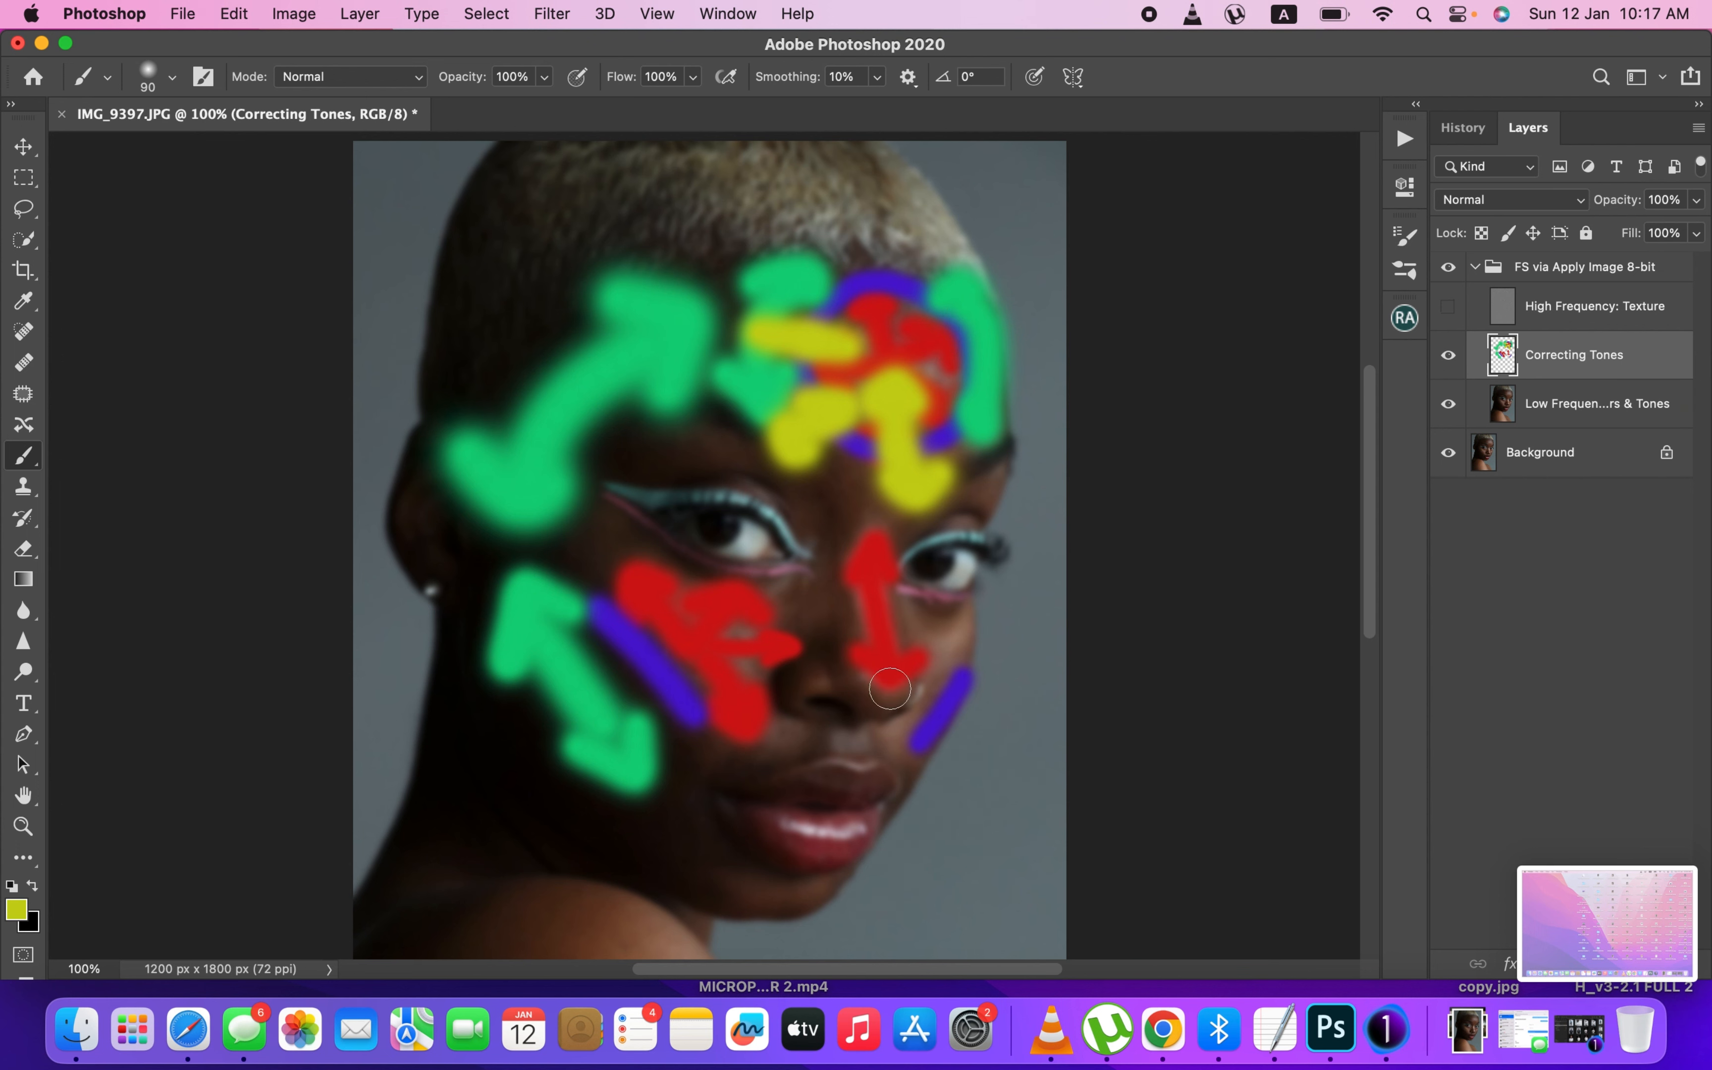
- Delete the Correcting Tones layer and choose the Mixer Brush, undoing the layer deletion
{"action": "scroll", "coordinate": [906, 579], "scroll_direction": "down", "scroll_amount": 3}
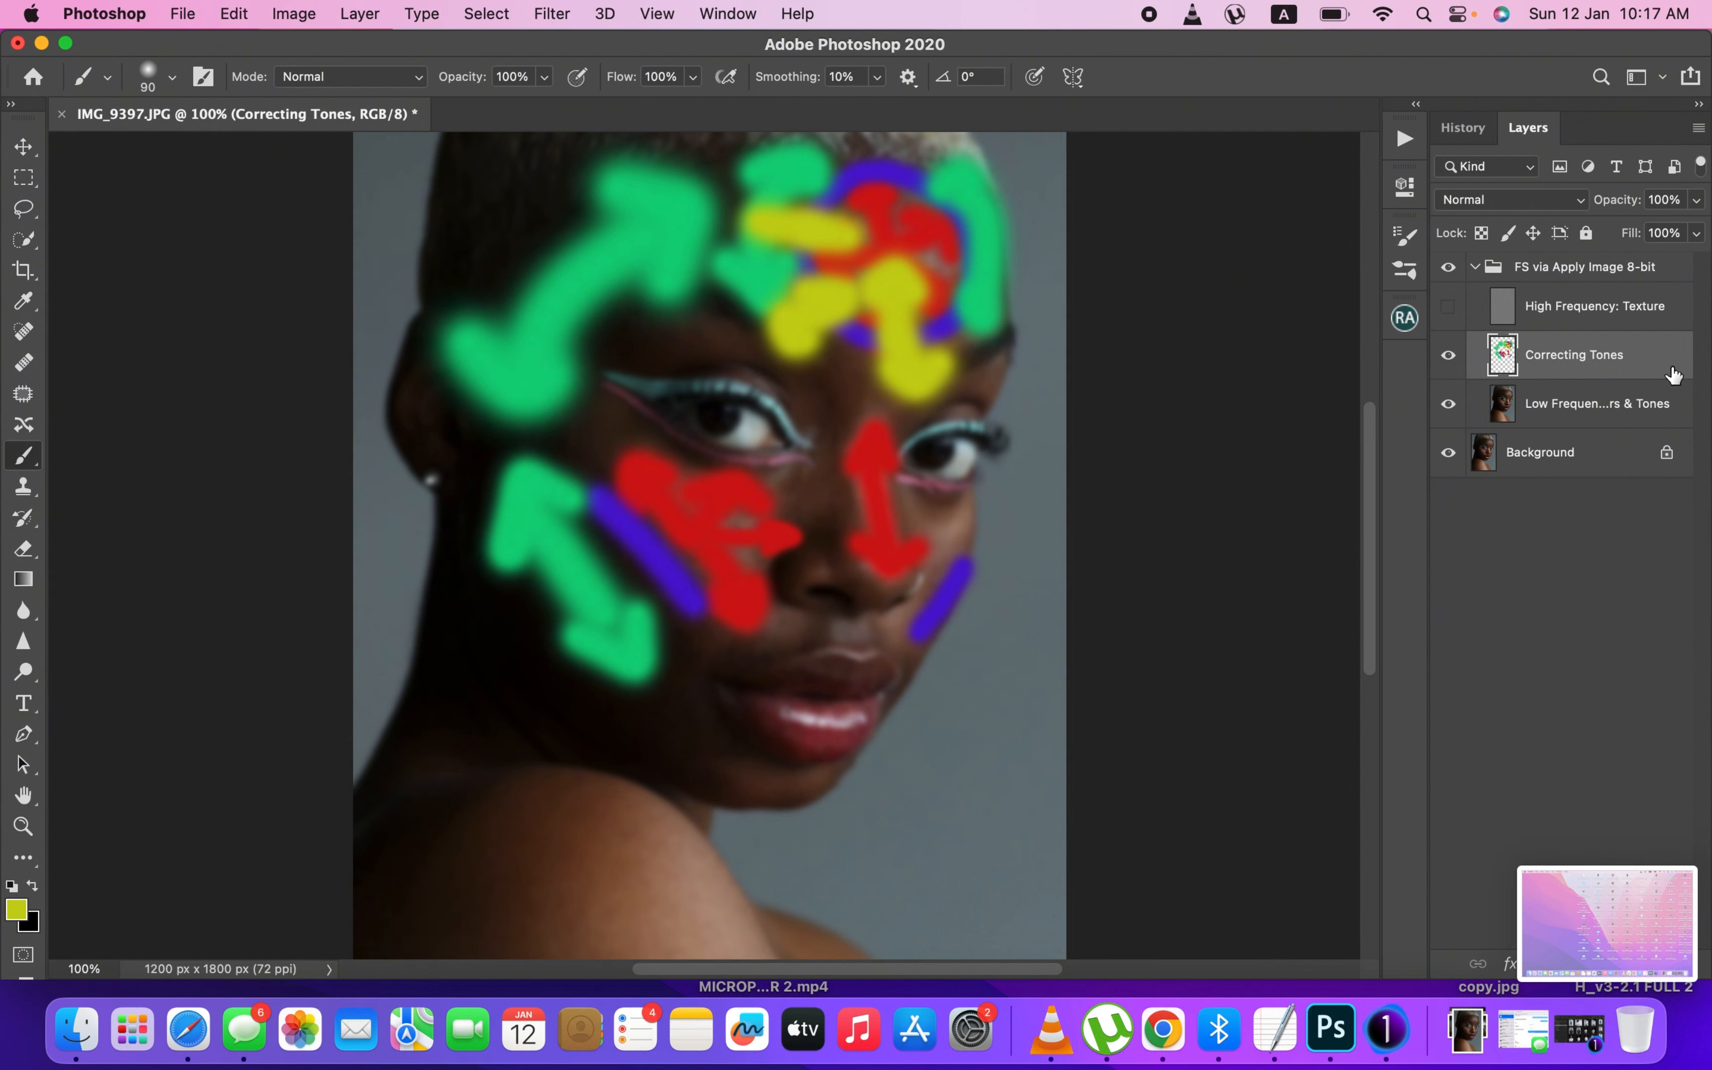
{"action": "key", "text": "BackSpace"}
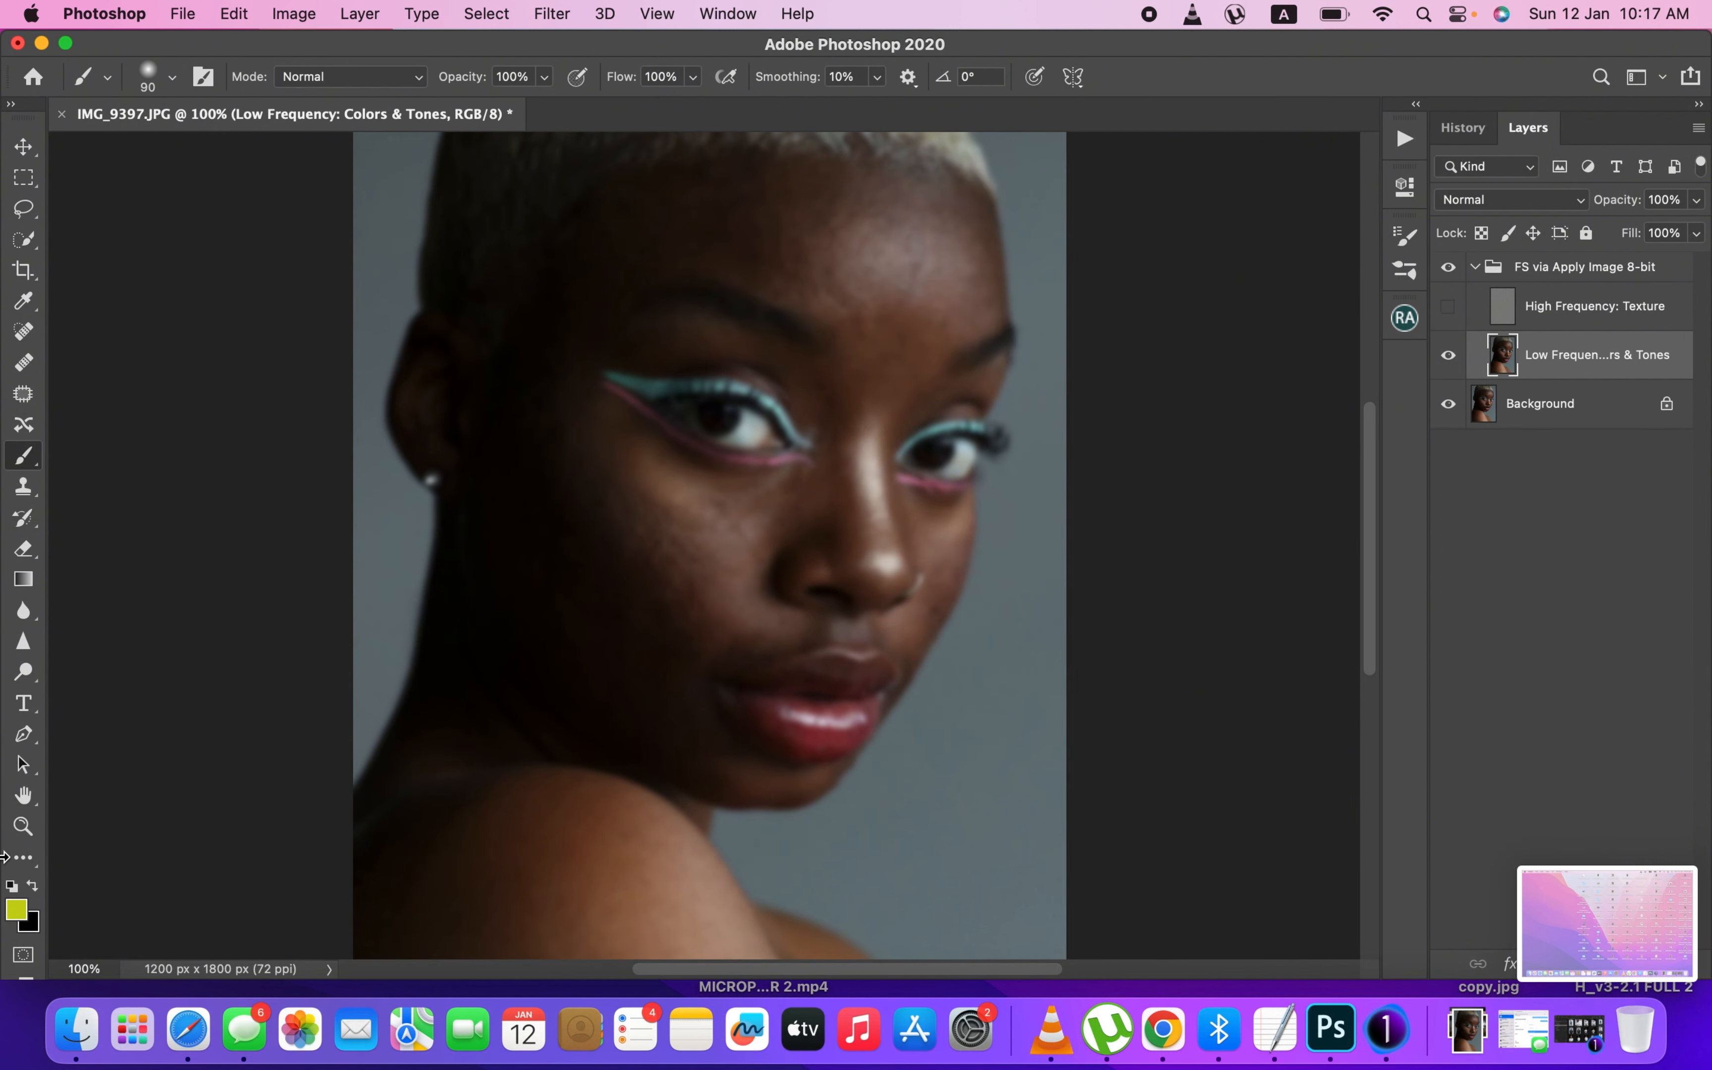
{"action": "left_click", "coordinate": [19, 859]}
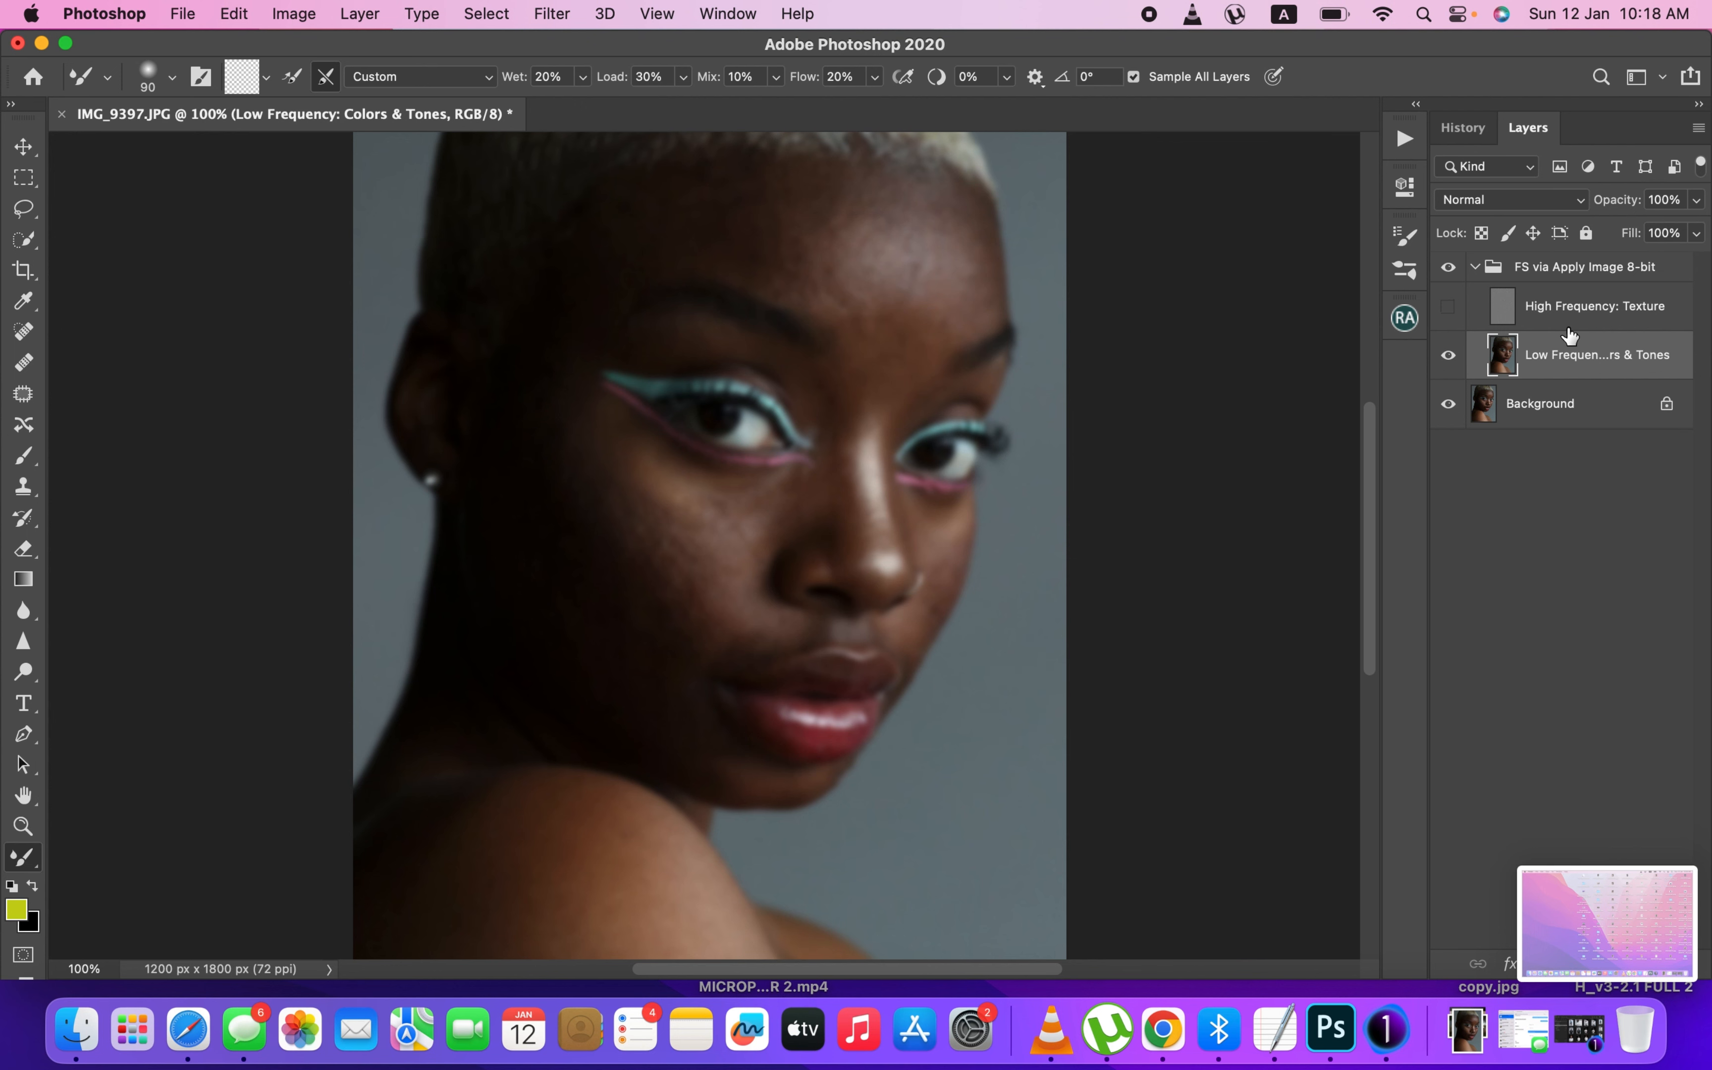
{"action": "key", "text": "super+z"}
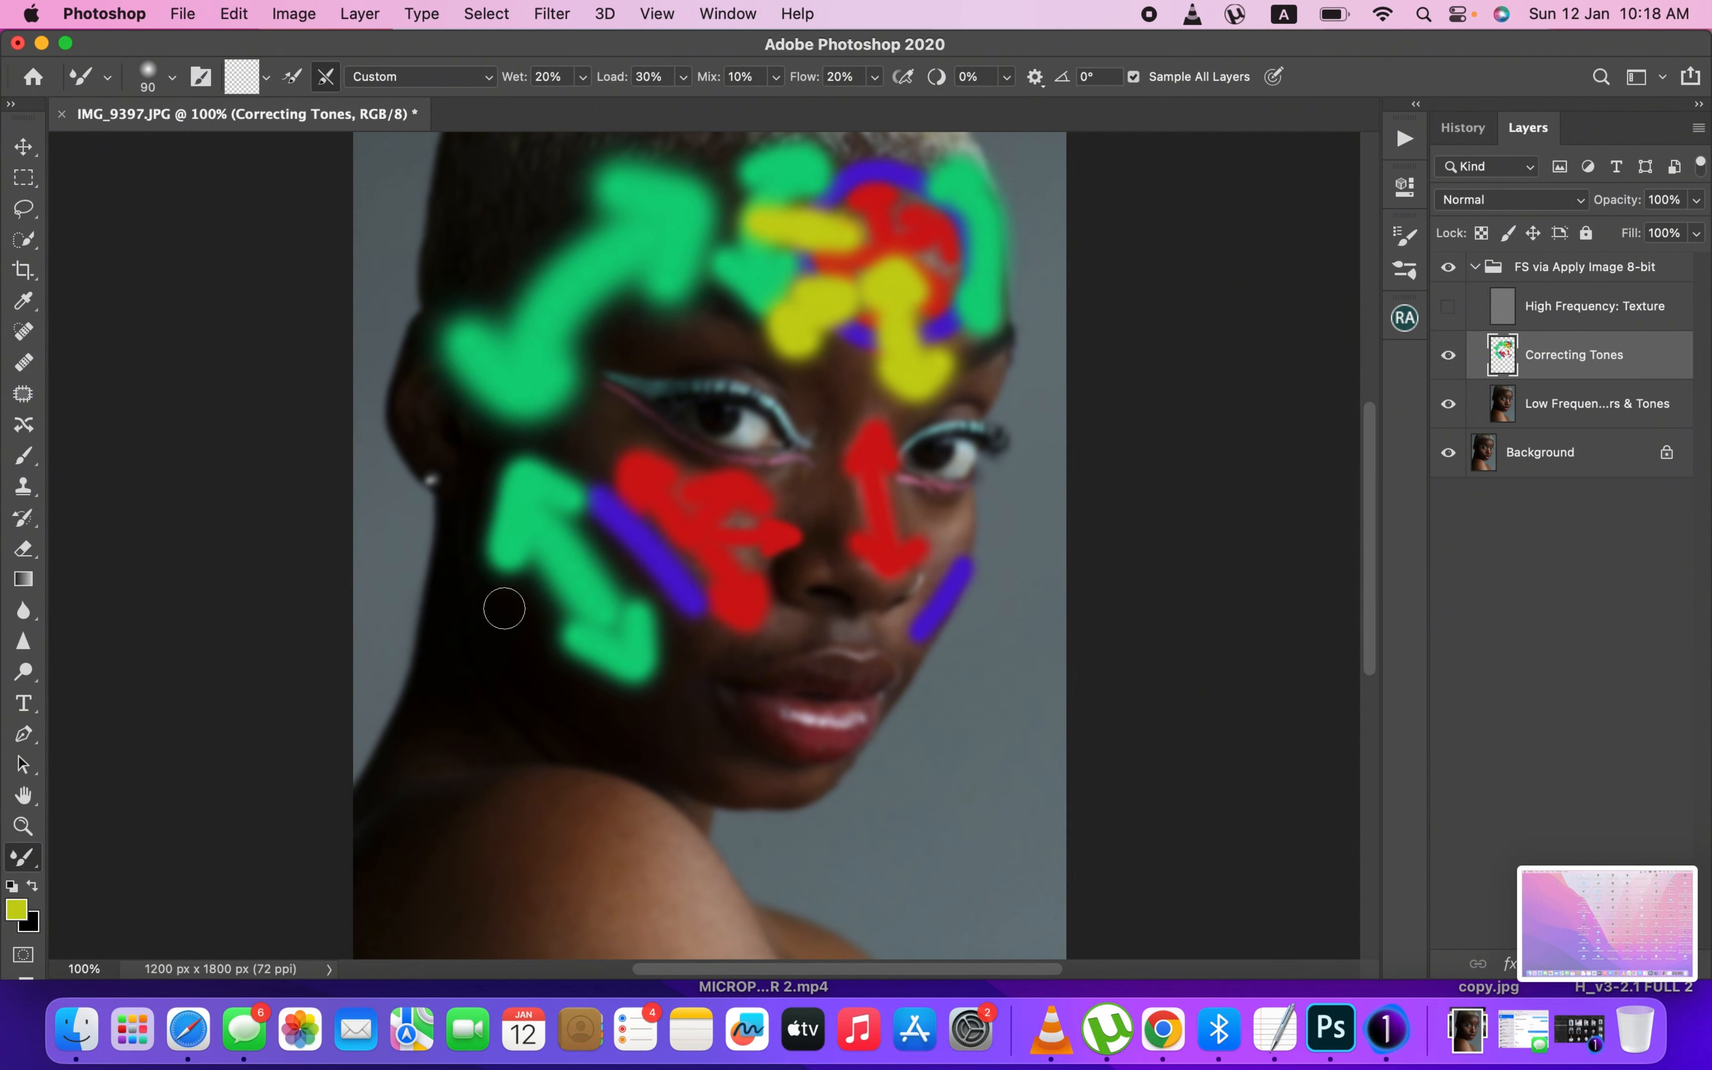
- Erase all the coloured guide marks from the Correcting Tones layer with a size 500 Eraser at 100% opacity
{"action": "key", "text": "e"}
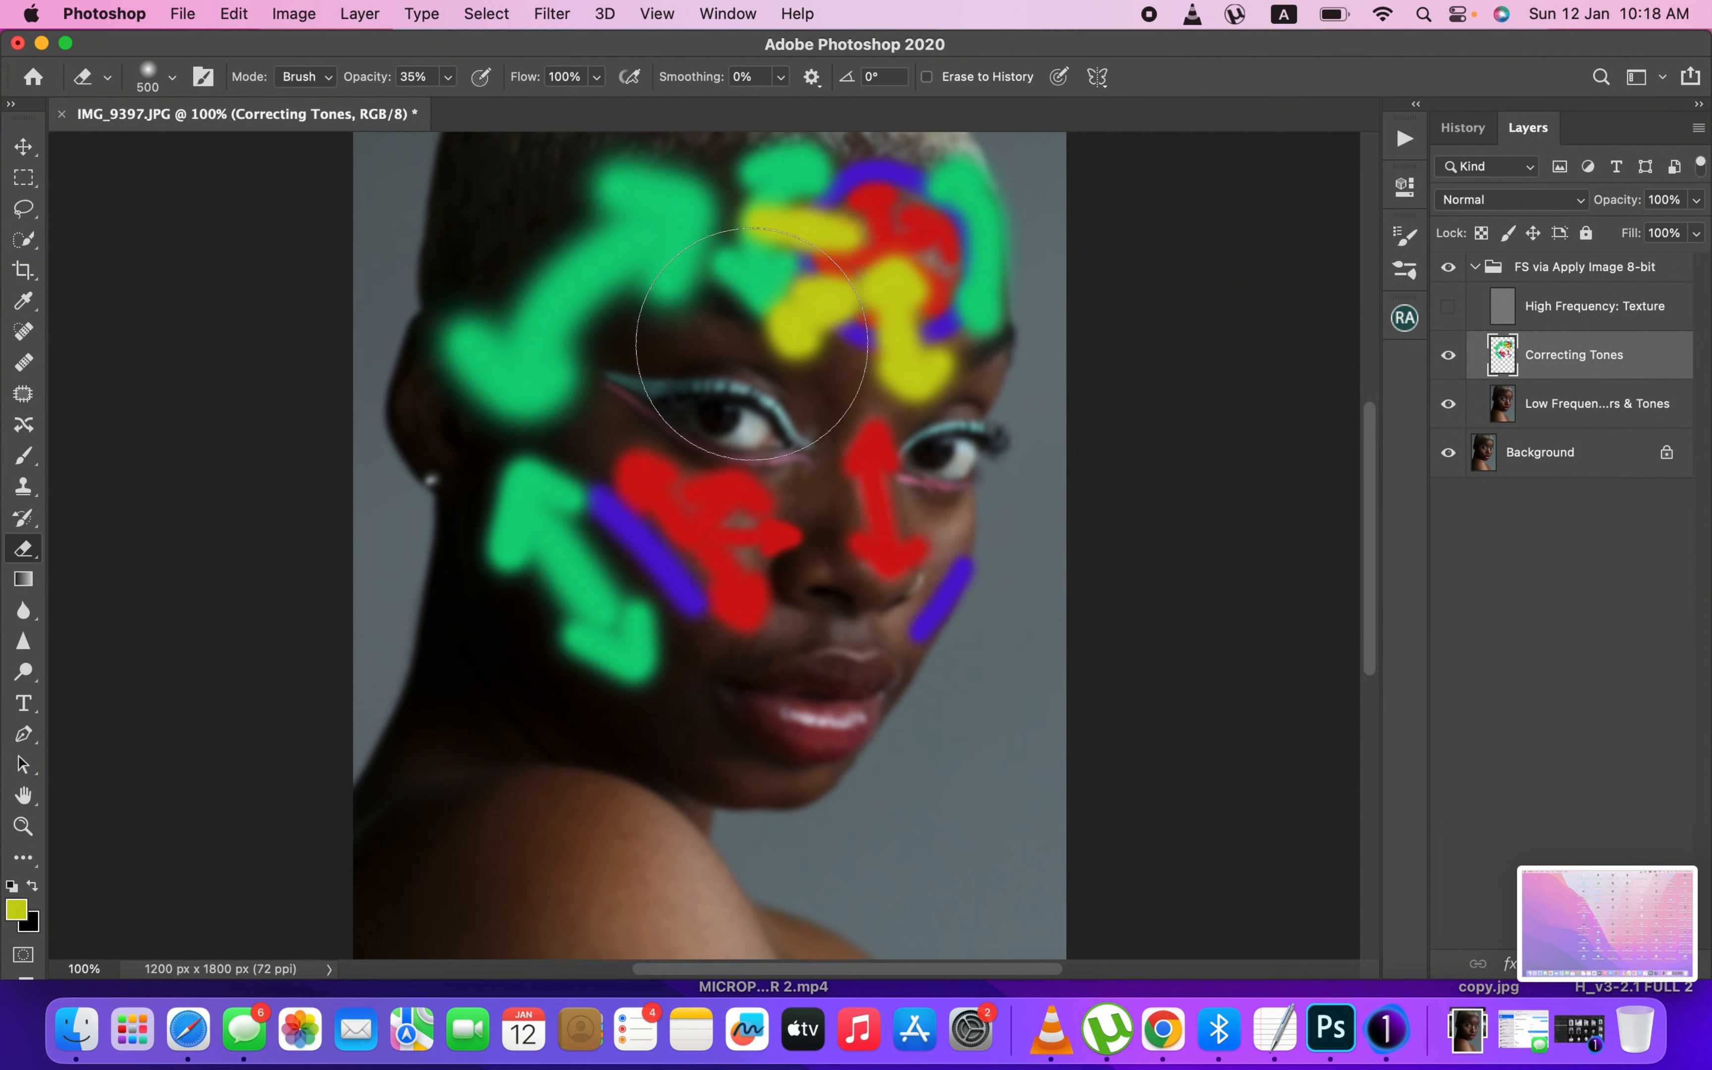
{"action": "mouse_move", "coordinate": [869, 342]}
{"action": "left_mouse_down"}
{"action": "mouse_move", "coordinate": [655, 392]}
{"action": "mouse_move", "coordinate": [830, 279]}
{"action": "left_mouse_up"}
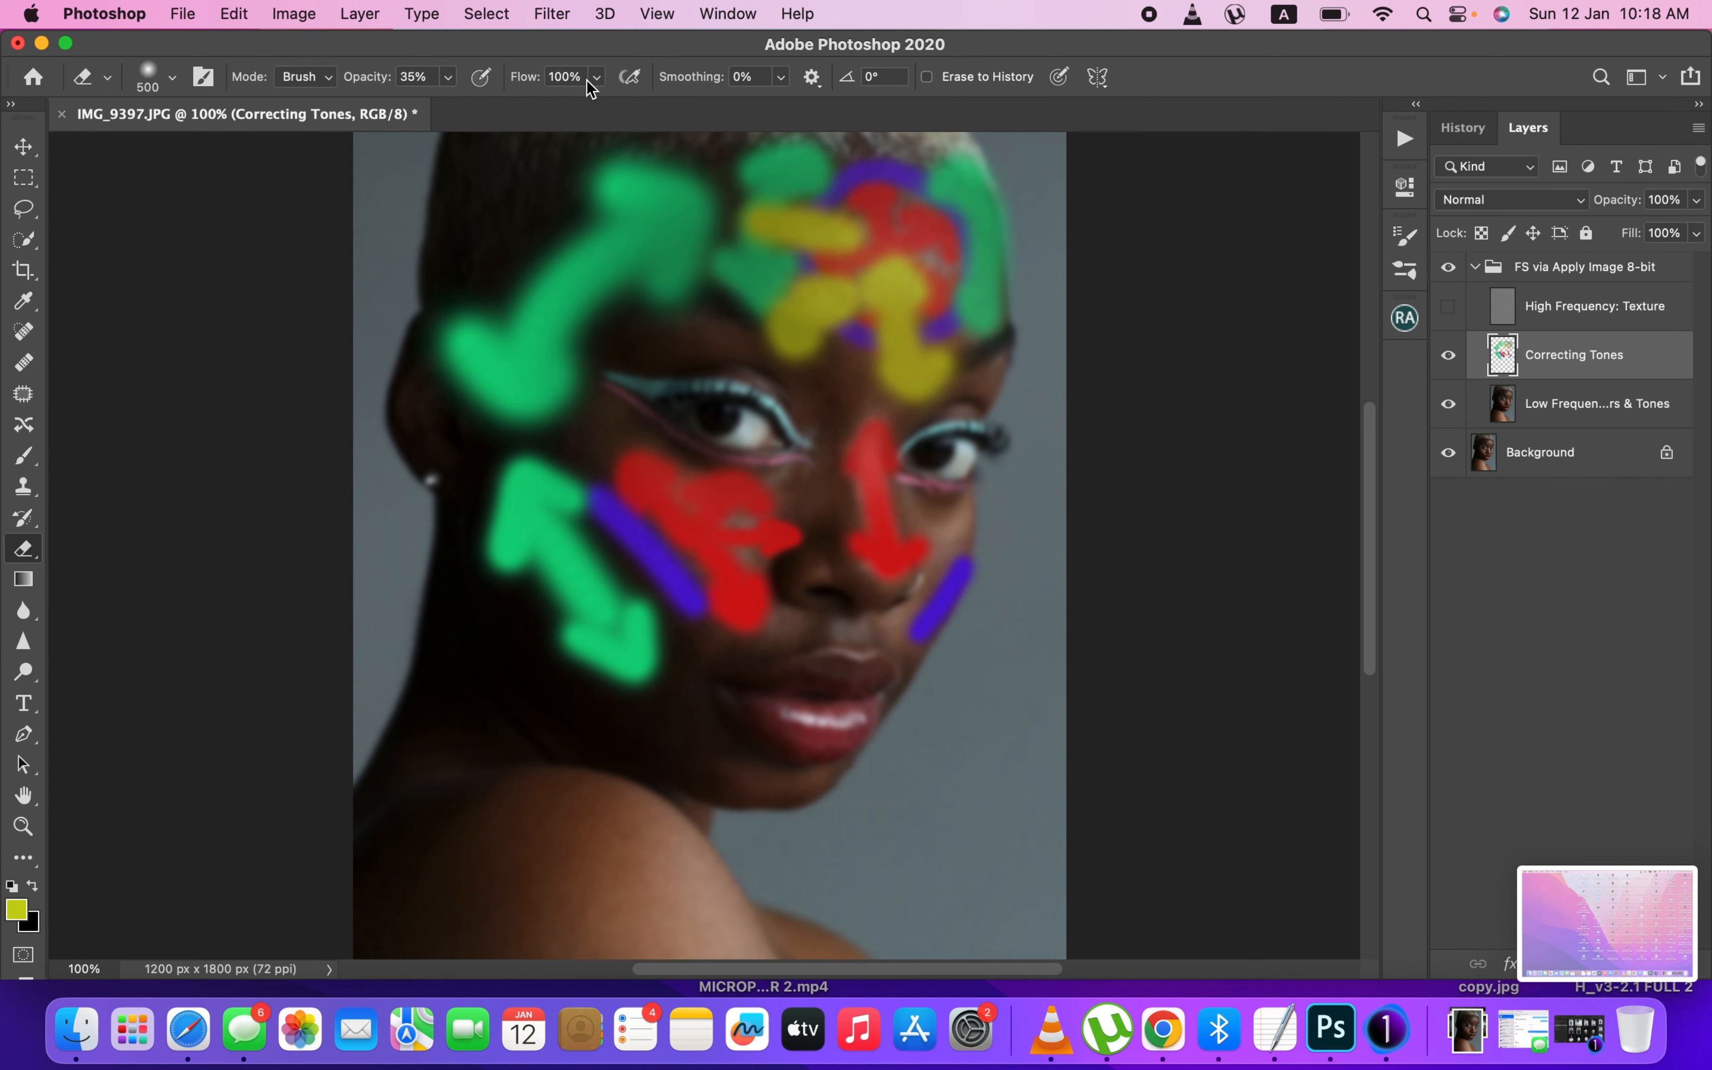
{"action": "left_click", "coordinate": [445, 77]}
{"action": "left_click_drag", "start_coordinate": [447, 104], "coordinate": [613, 105]}
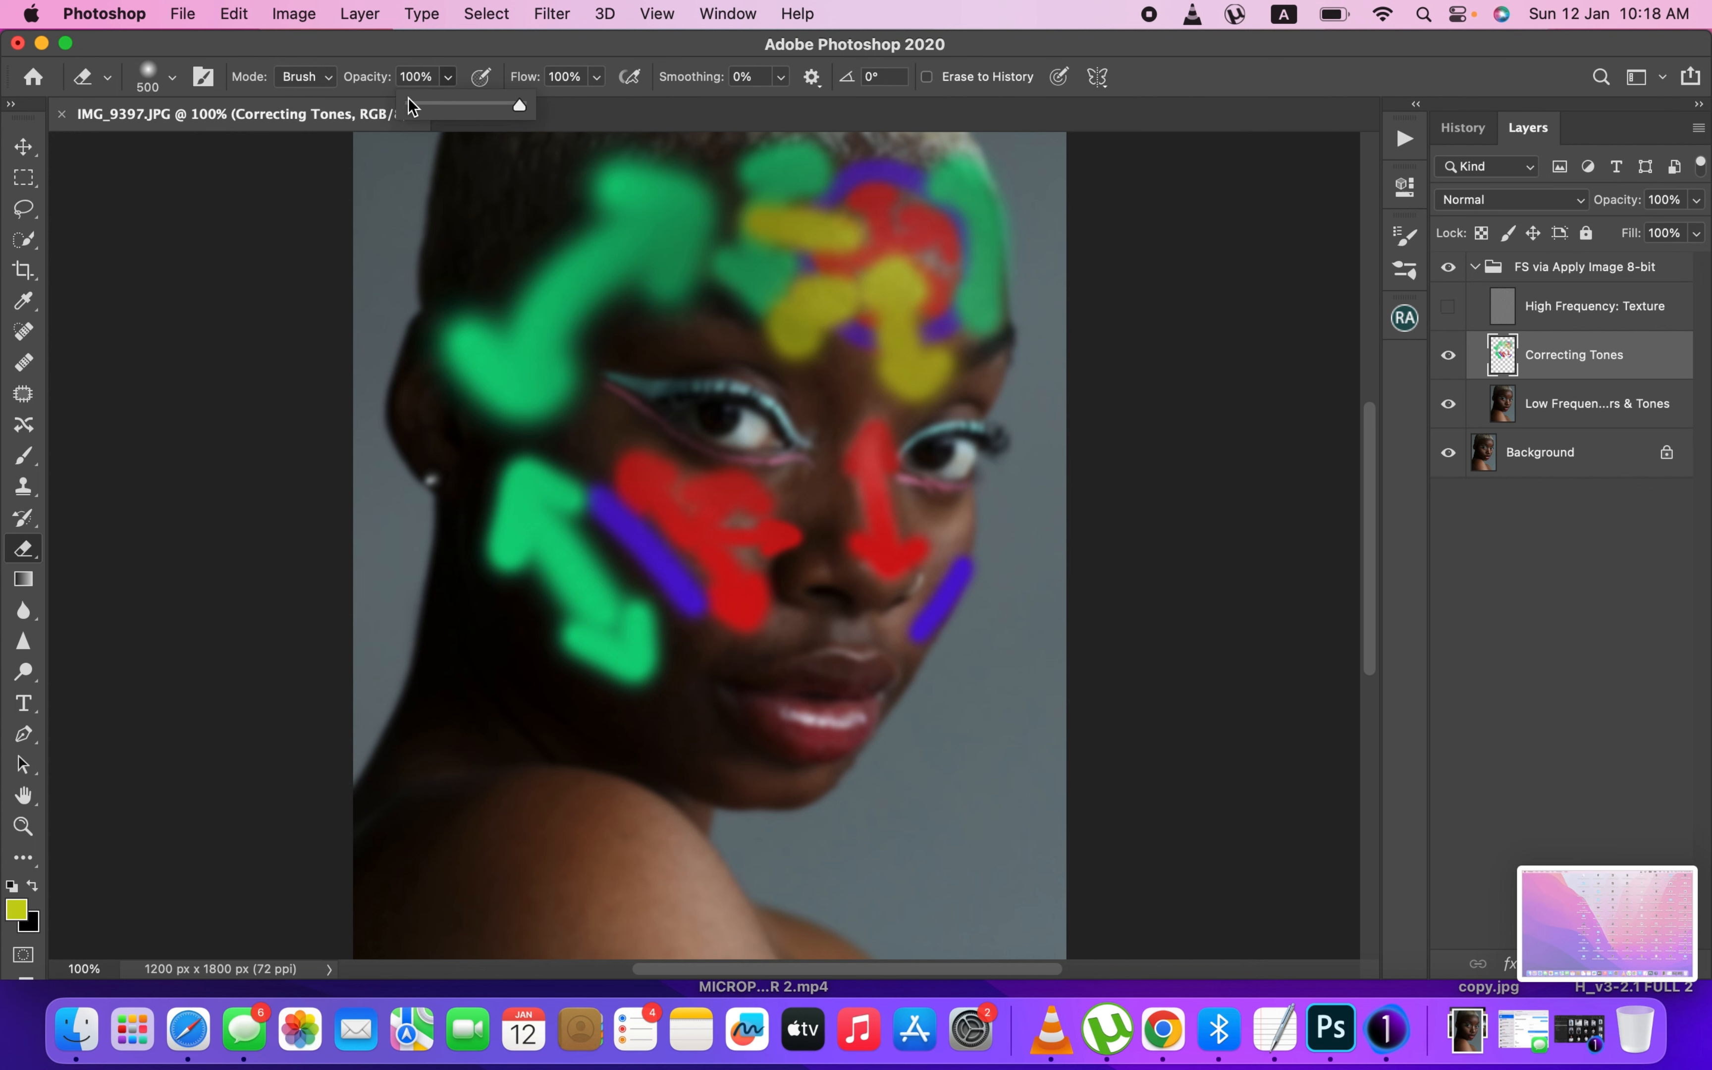
{"action": "mouse_move", "coordinate": [835, 359]}
{"action": "left_mouse_down"}
{"action": "mouse_move", "coordinate": [764, 278]}
{"action": "mouse_move", "coordinate": [813, 237]}
{"action": "mouse_move", "coordinate": [620, 170]}
{"action": "left_mouse_up"}
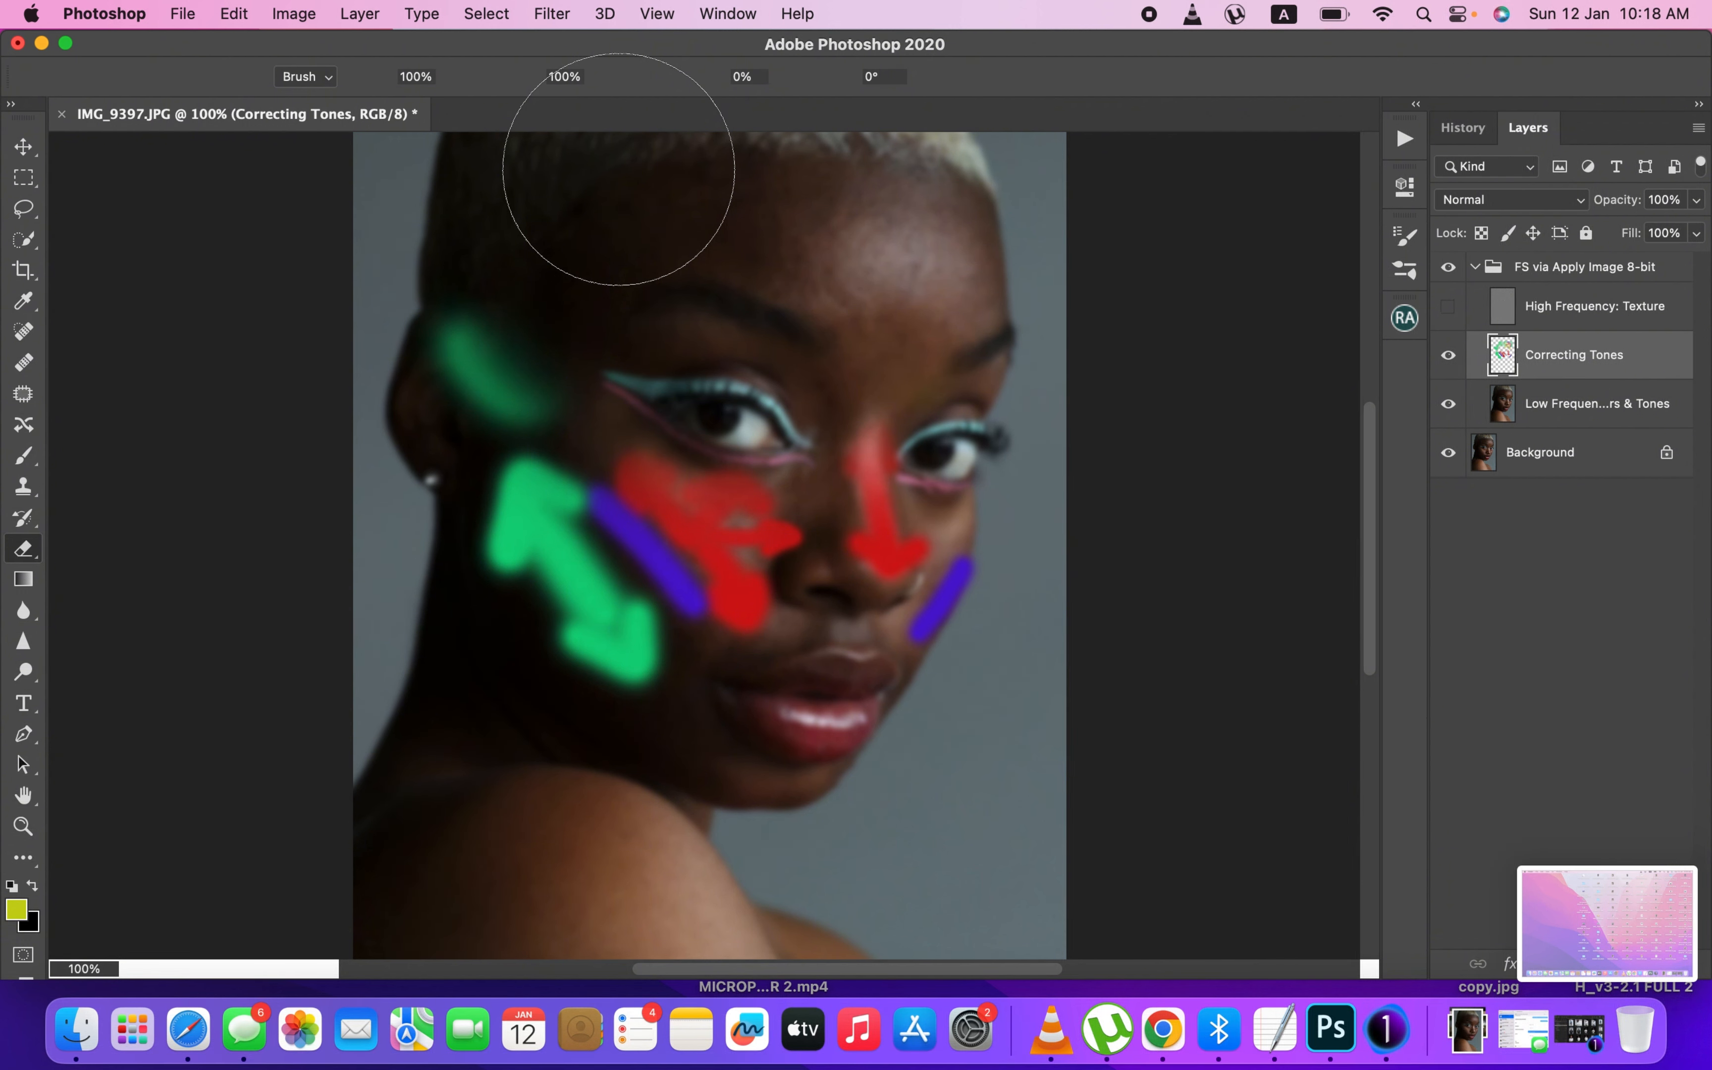
{"action": "mouse_move", "coordinate": [720, 457]}
{"action": "left_mouse_down"}
{"action": "mouse_move", "coordinate": [591, 420]}
{"action": "mouse_move", "coordinate": [570, 318]}
{"action": "mouse_move", "coordinate": [530, 364]}
{"action": "mouse_move", "coordinate": [816, 431]}
{"action": "mouse_move", "coordinate": [891, 546]}
{"action": "mouse_move", "coordinate": [707, 601]}
{"action": "mouse_move", "coordinate": [705, 644]}
{"action": "left_mouse_up"}
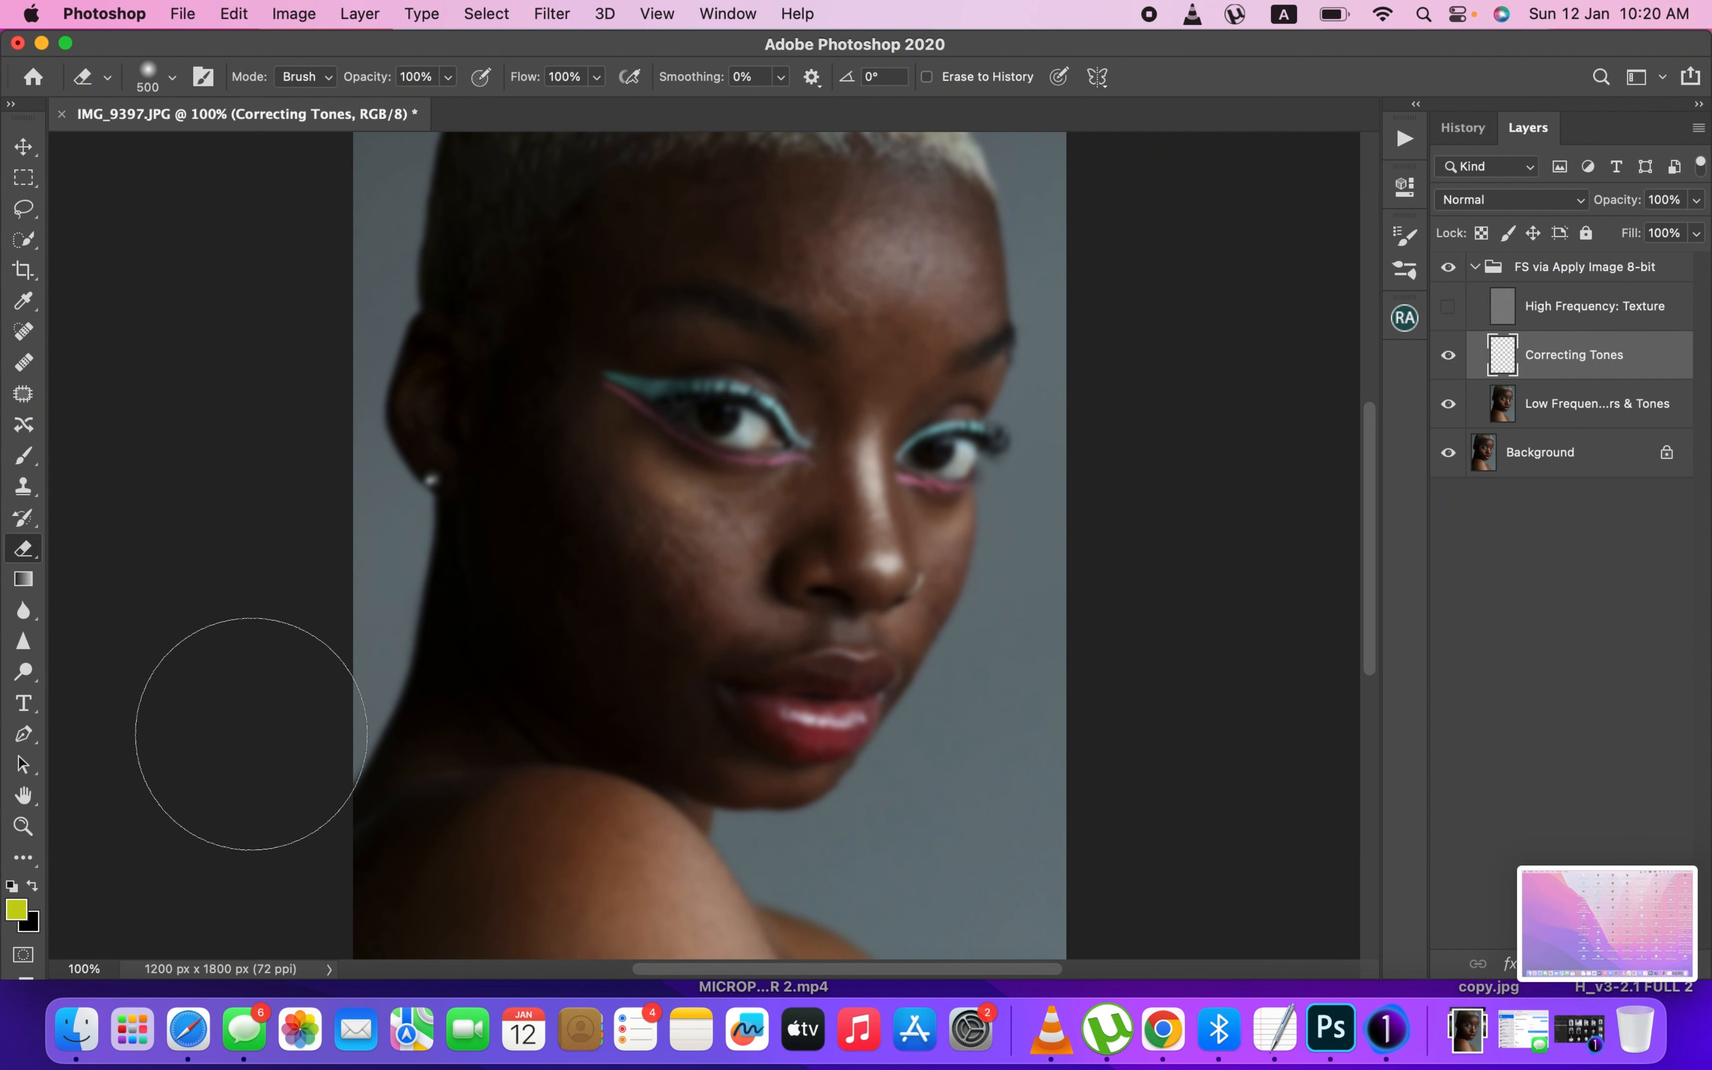
- Blend the centre of the forehead highlight on the Correcting Tones layer with a size 100 Mixer Brush
{"action": "key", "text": "b"}
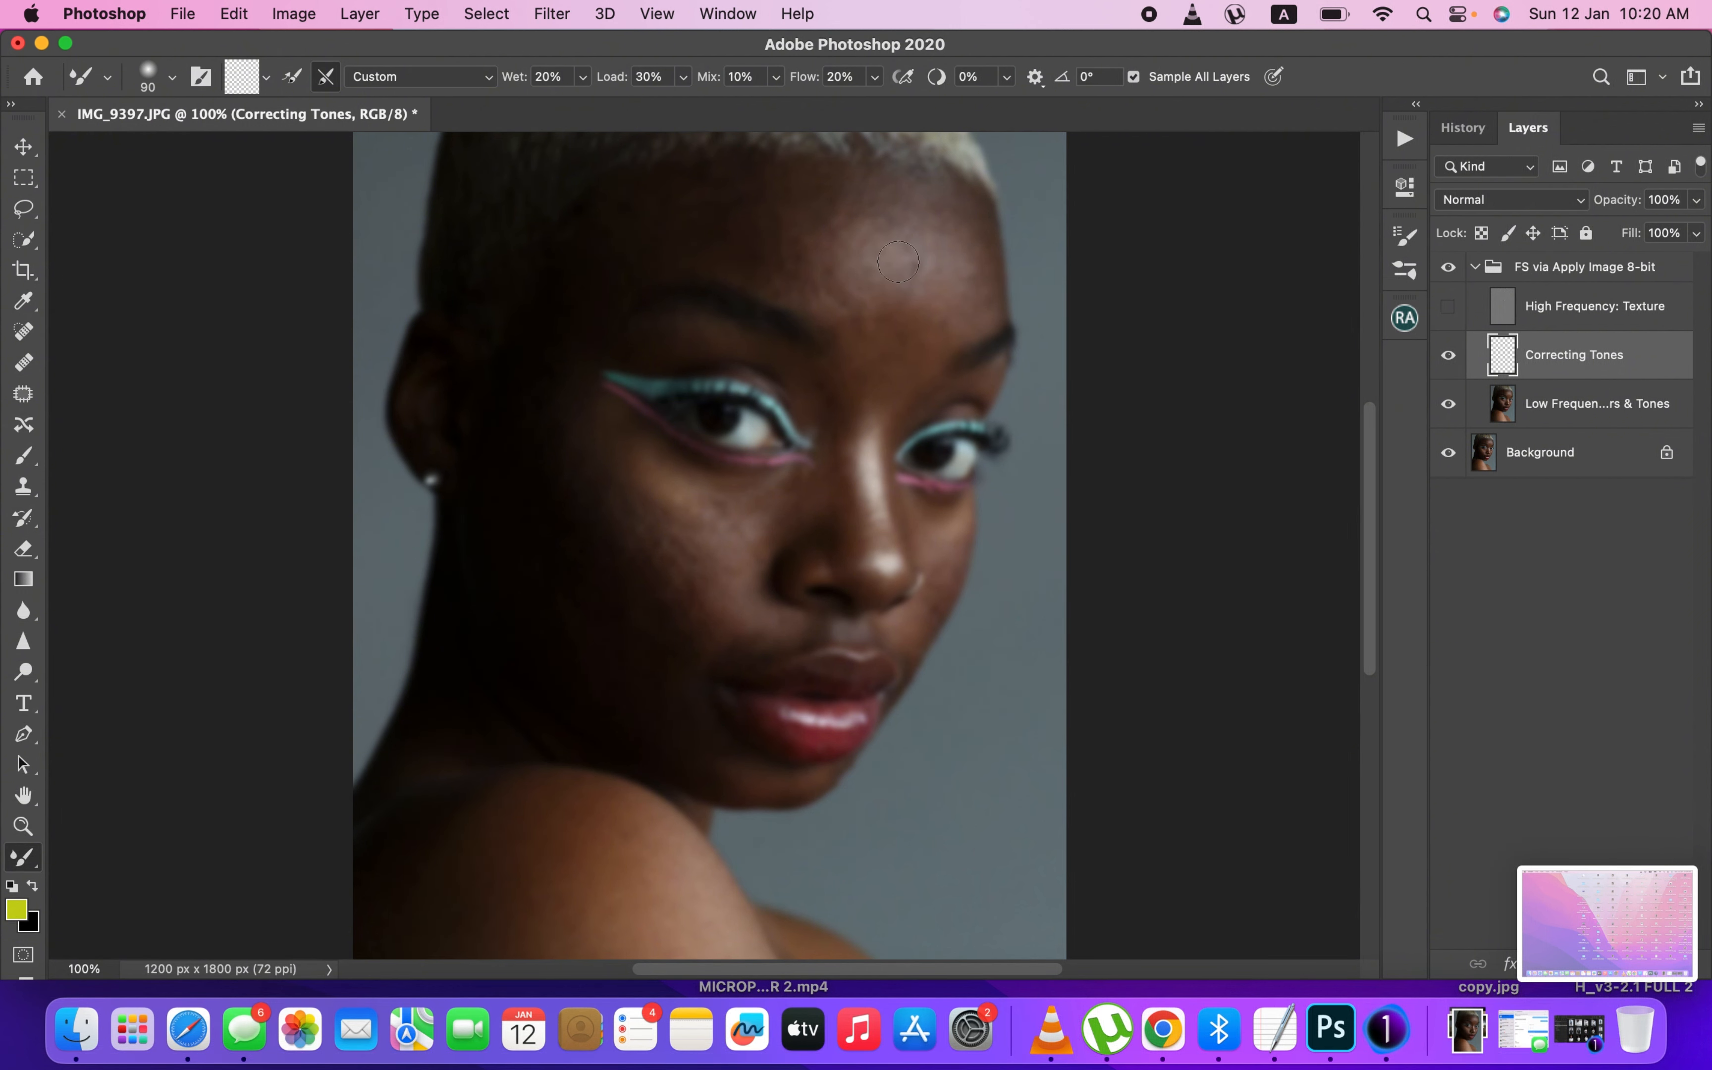
{"action": "key", "text": "bracketright"}
{"action": "mouse_move", "coordinate": [873, 277]}
{"action": "left_mouse_down"}
{"action": "mouse_move", "coordinate": [870, 233]}
{"action": "mouse_move", "coordinate": [872, 274]}
{"action": "mouse_move", "coordinate": [906, 214]}
{"action": "mouse_move", "coordinate": [924, 214]}
{"action": "mouse_move", "coordinate": [899, 255]}
{"action": "mouse_move", "coordinate": [931, 304]}
{"action": "mouse_move", "coordinate": [893, 314]}
{"action": "left_mouse_up"}
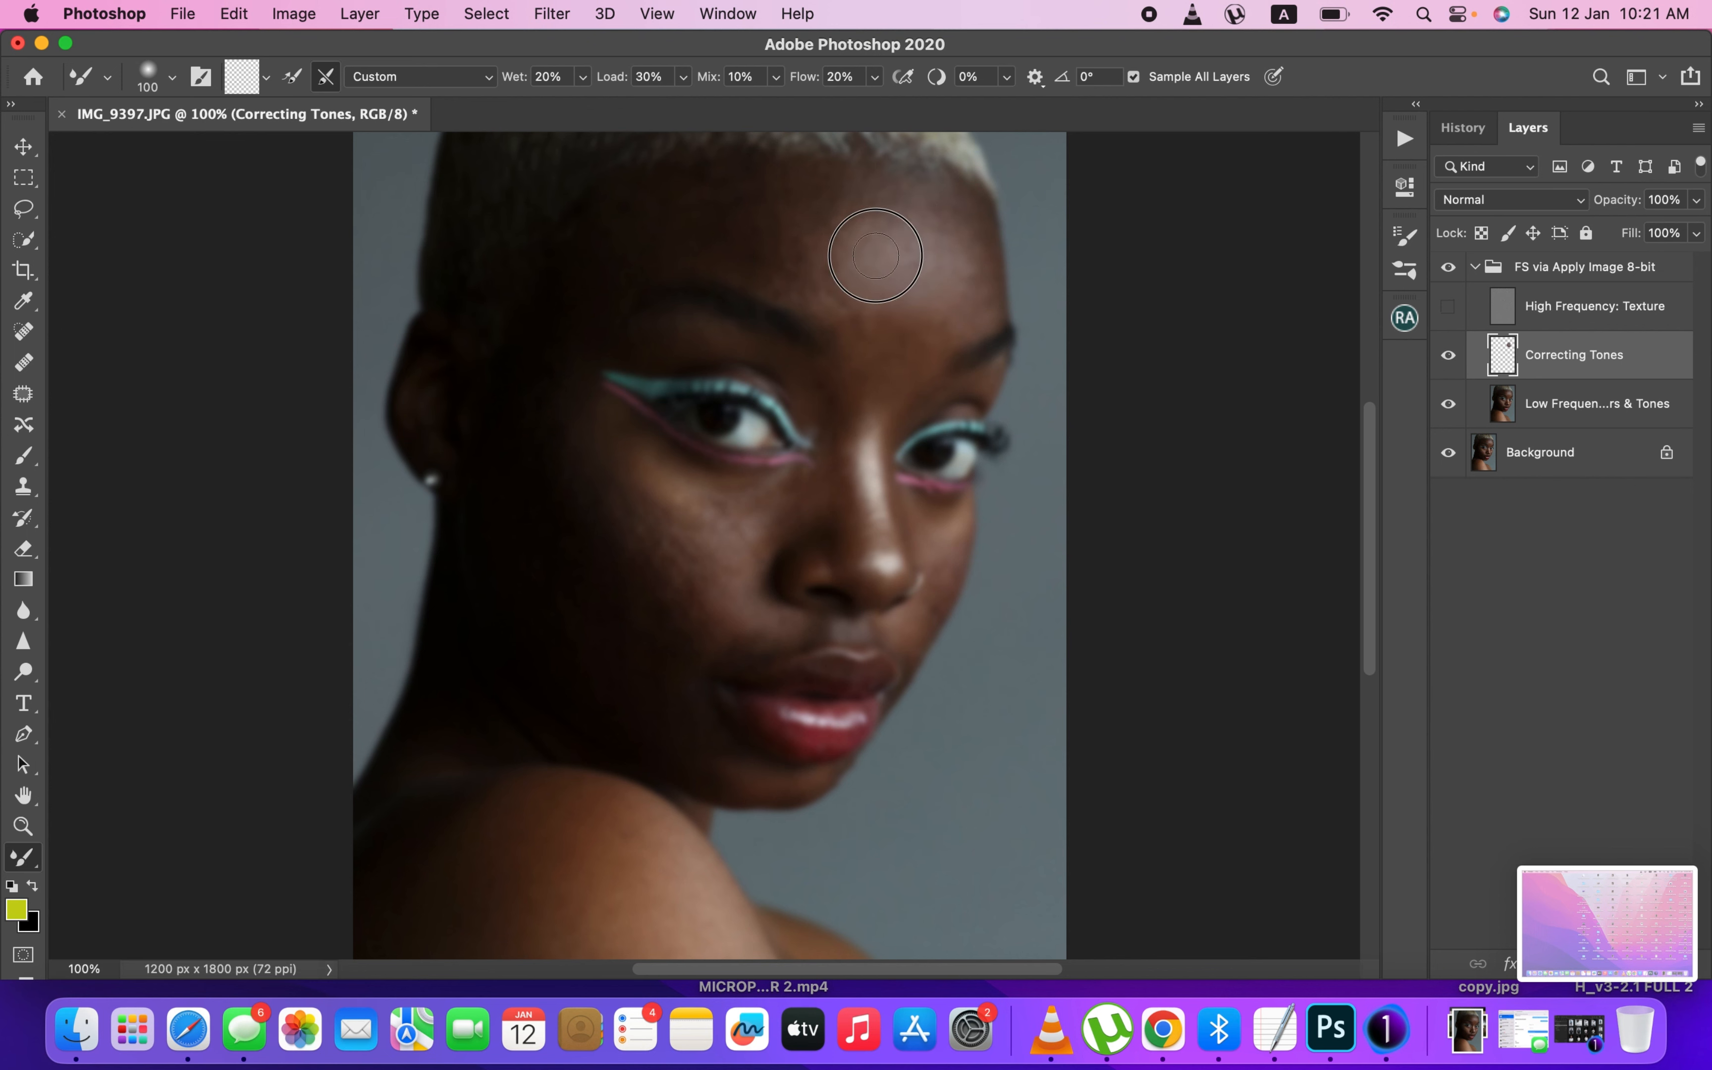
{"action": "right_click", "coordinate": [863, 248]}
{"action": "mouse_move", "coordinate": [870, 237]}
{"action": "left_mouse_down"}
{"action": "mouse_move", "coordinate": [853, 237]}
{"action": "mouse_move", "coordinate": [864, 248]}
{"action": "left_mouse_up"}
{"action": "mouse_move", "coordinate": [881, 248]}
{"action": "left_mouse_down"}
{"action": "mouse_move", "coordinate": [884, 203]}
{"action": "mouse_move", "coordinate": [906, 241]}
{"action": "mouse_move", "coordinate": [938, 226]}
{"action": "mouse_move", "coordinate": [893, 269]}
{"action": "mouse_move", "coordinate": [911, 248]}
{"action": "mouse_move", "coordinate": [896, 327]}
{"action": "mouse_move", "coordinate": [888, 263]}
{"action": "mouse_move", "coordinate": [861, 319]}
{"action": "mouse_move", "coordinate": [867, 273]}
{"action": "left_mouse_up"}
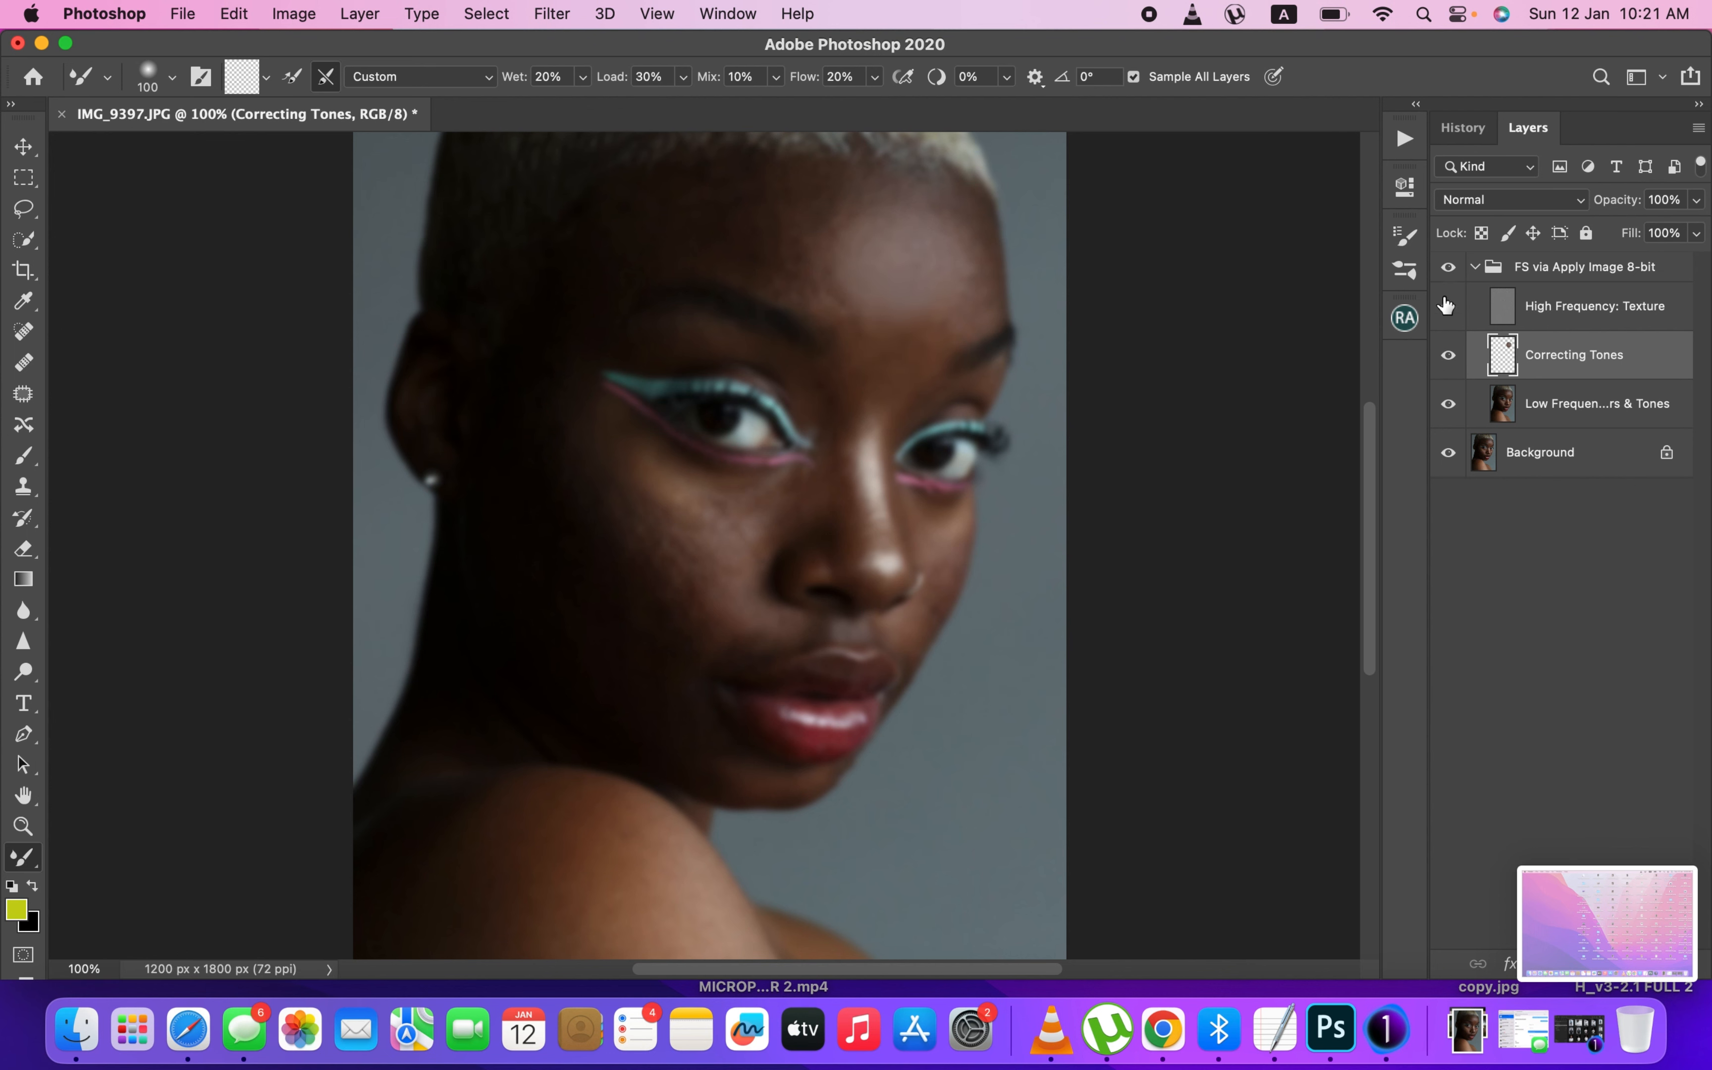
- Compare the portrait with and without the FS via Apply Image 8-bit group while the texture is shown, and hide High Frequency: Texture again
{"action": "left_click", "coordinate": [1448, 267]}
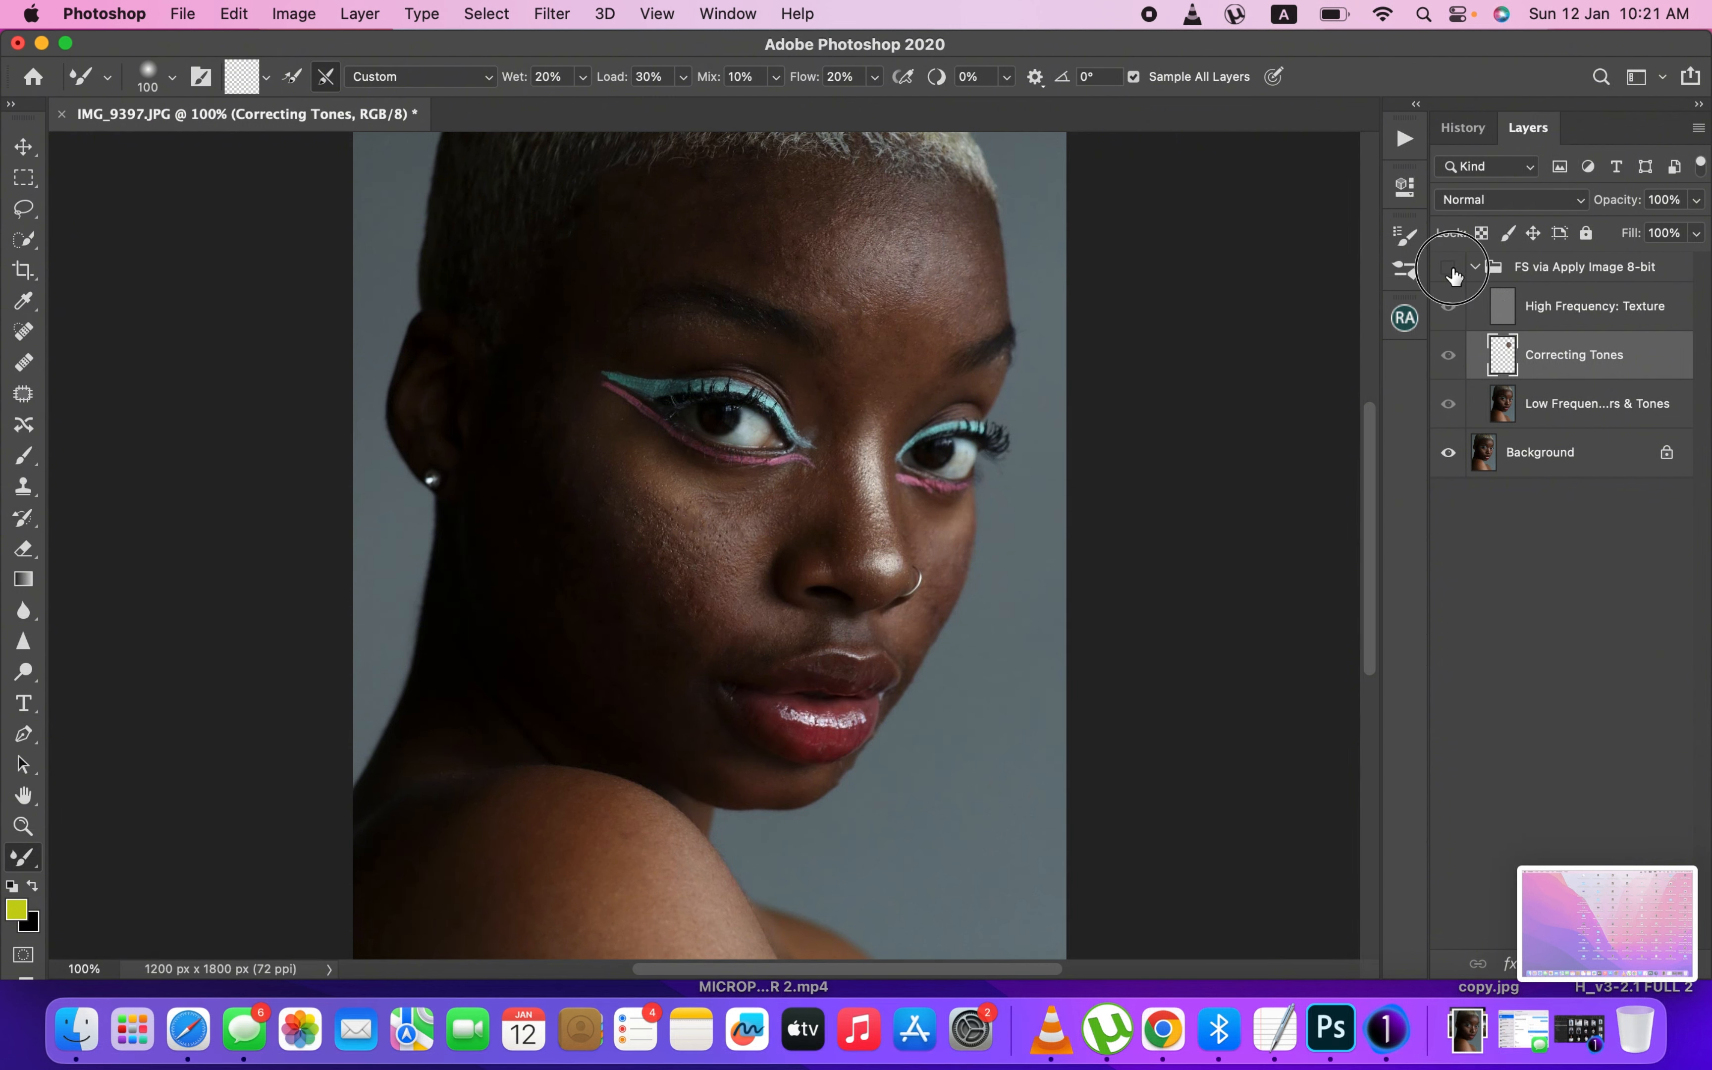
{"action": "left_click", "coordinate": [1450, 267]}
{"action": "left_click", "coordinate": [1450, 268]}
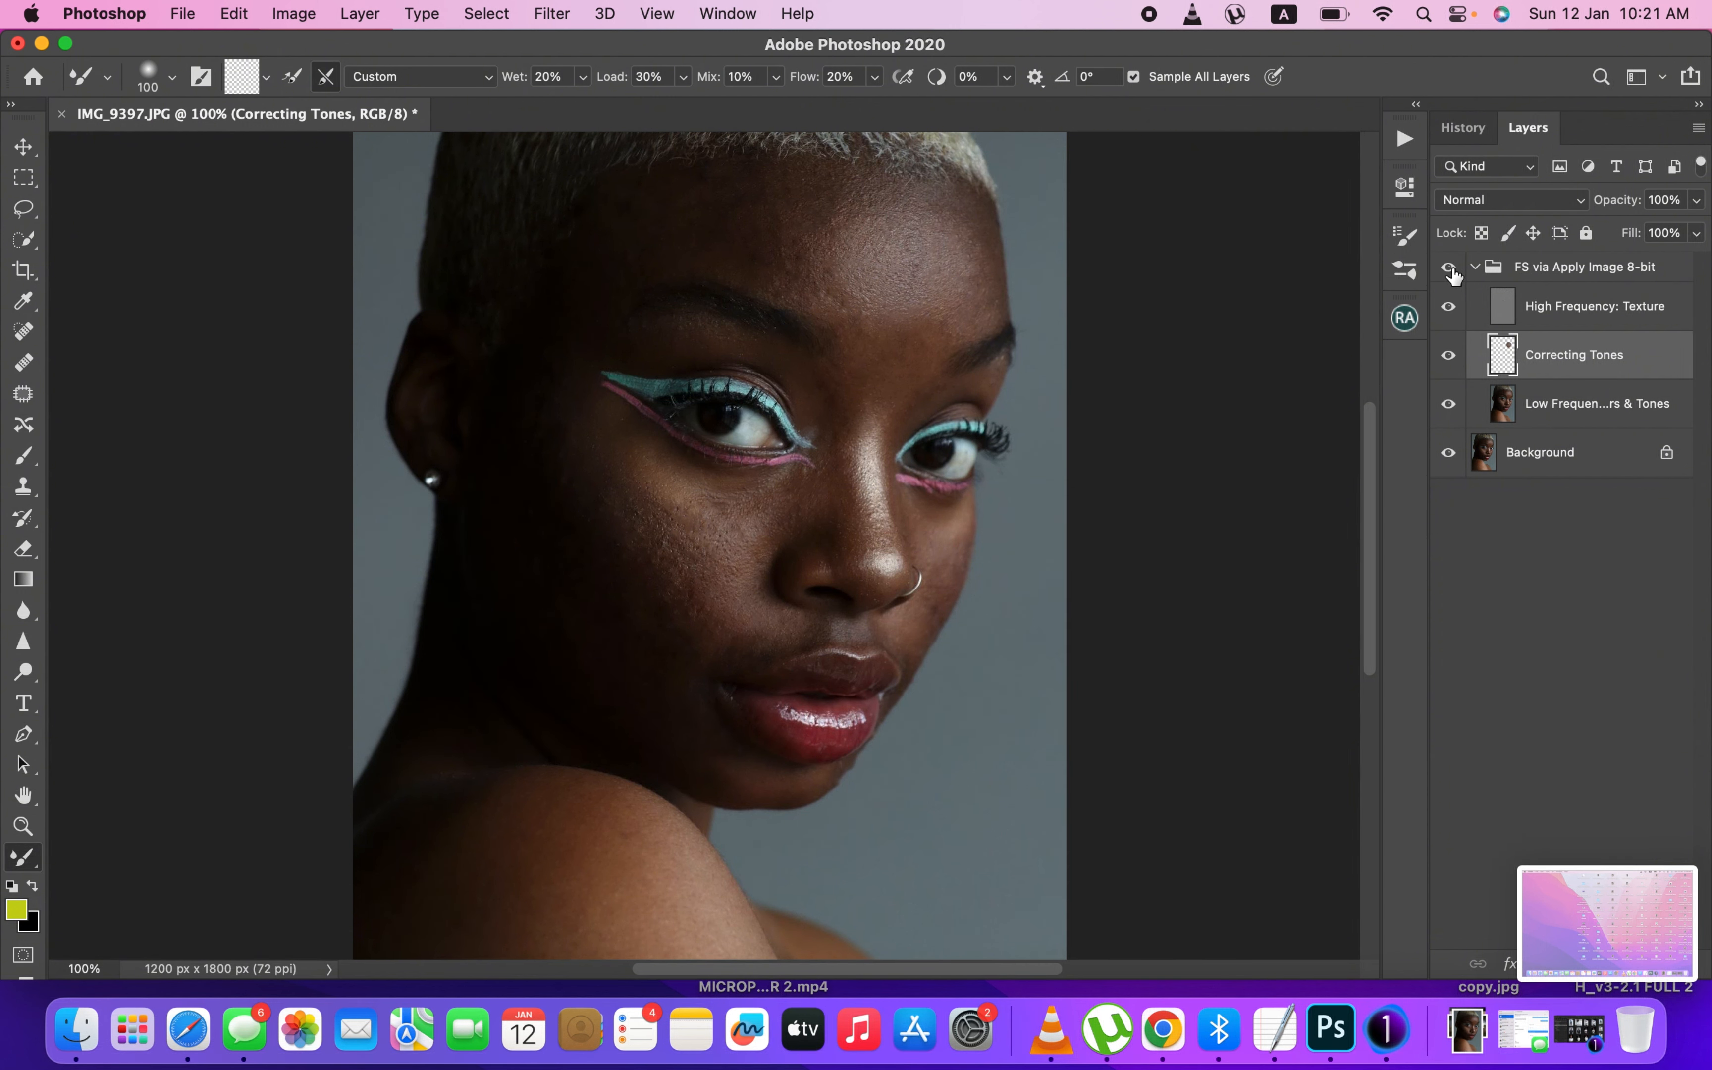
{"action": "left_click", "coordinate": [1449, 309]}
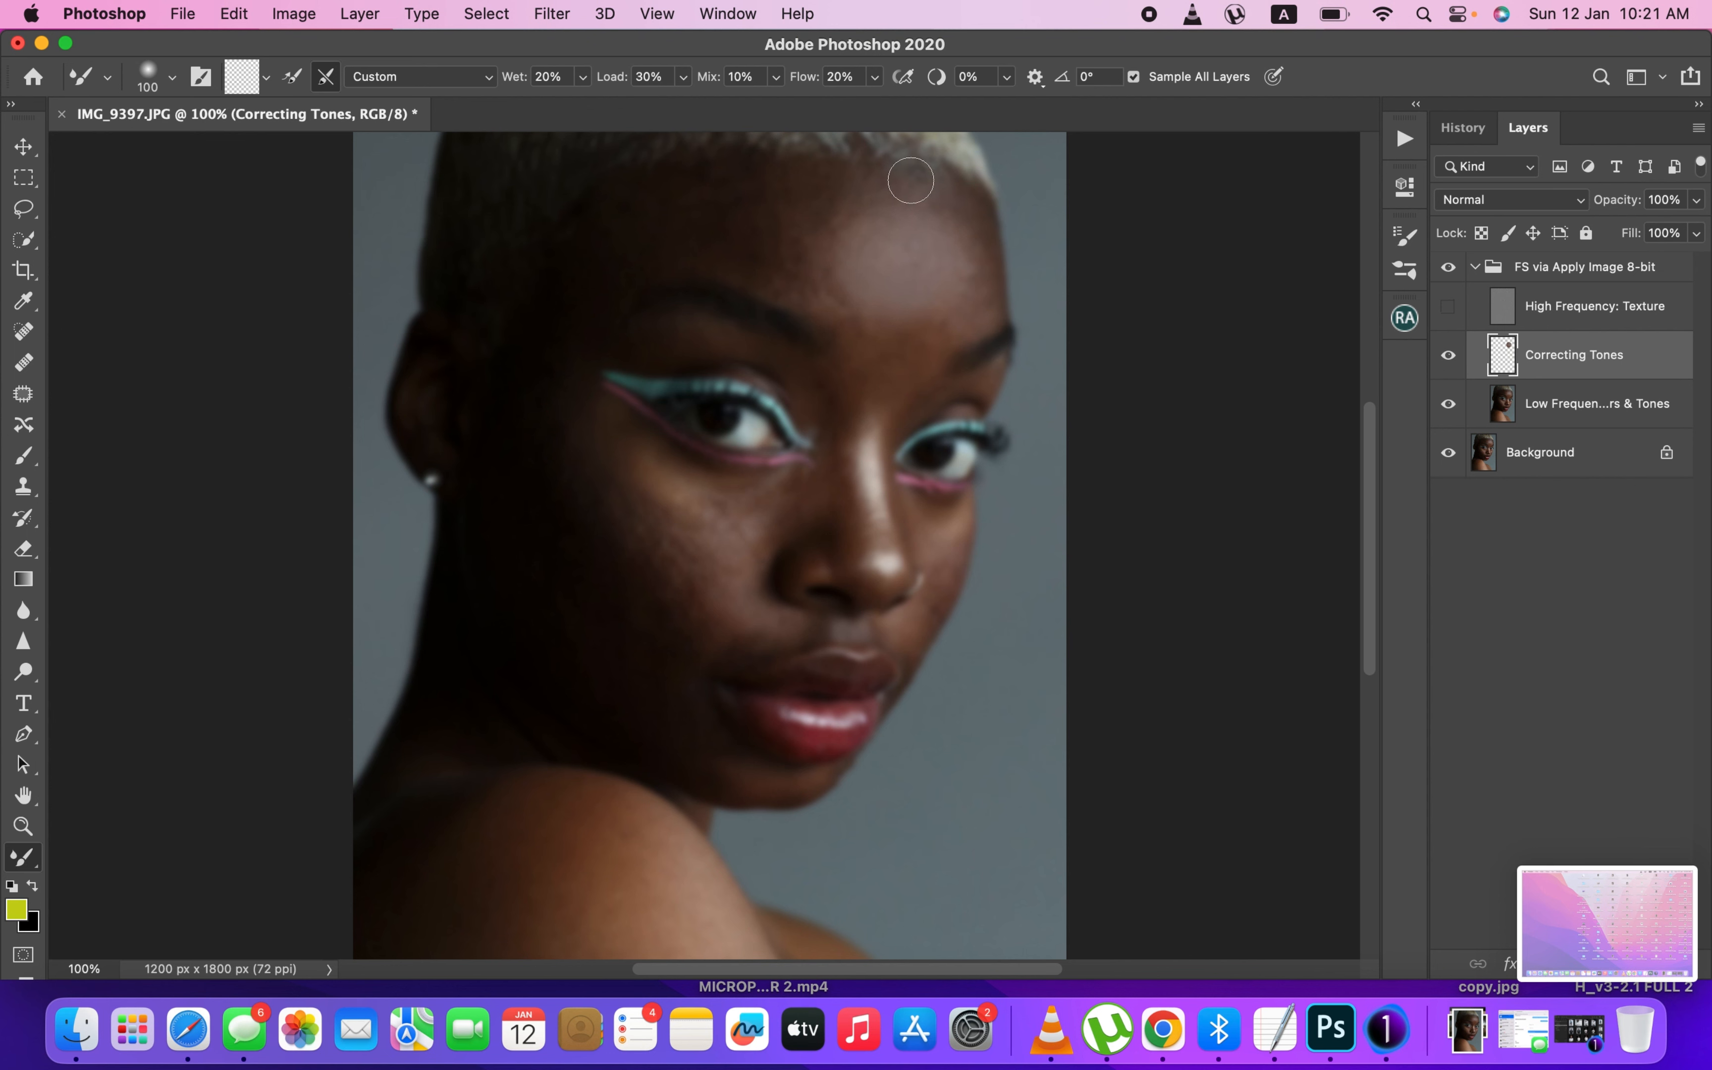
- Smooth the forehead highlight and its far edge with Mixer Brush strokes, varying the tip size up to 150
{"action": "key", "text": "bracketleft"}
{"action": "mouse_move", "coordinate": [886, 202]}
{"action": "left_mouse_down"}
{"action": "mouse_move", "coordinate": [893, 278]}
{"action": "mouse_move", "coordinate": [933, 264]}
{"action": "mouse_move", "coordinate": [915, 251]}
{"action": "mouse_move", "coordinate": [902, 330]}
{"action": "mouse_move", "coordinate": [882, 276]}
{"action": "mouse_move", "coordinate": [914, 296]}
{"action": "mouse_move", "coordinate": [921, 213]}
{"action": "left_mouse_up"}
{"action": "left_click_drag", "start_coordinate": [921, 237], "coordinate": [931, 312]}
{"action": "key", "text": "bracketright"}
{"action": "key", "text": "bracketright"}
{"action": "mouse_move", "coordinate": [813, 252]}
{"action": "left_mouse_down"}
{"action": "mouse_move", "coordinate": [868, 195]}
{"action": "mouse_move", "coordinate": [842, 206]}
{"action": "mouse_move", "coordinate": [843, 296]}
{"action": "mouse_move", "coordinate": [831, 213]}
{"action": "mouse_move", "coordinate": [870, 318]}
{"action": "mouse_move", "coordinate": [933, 316]}
{"action": "left_mouse_up"}
{"action": "key", "text": "bracketleft"}
{"action": "mouse_move", "coordinate": [931, 205]}
{"action": "left_mouse_down"}
{"action": "mouse_move", "coordinate": [973, 229]}
{"action": "mouse_move", "coordinate": [963, 289]}
{"action": "mouse_move", "coordinate": [959, 223]}
{"action": "mouse_move", "coordinate": [967, 317]}
{"action": "mouse_move", "coordinate": [966, 232]}
{"action": "mouse_move", "coordinate": [941, 202]}
{"action": "mouse_move", "coordinate": [974, 289]}
{"action": "mouse_move", "coordinate": [932, 341]}
{"action": "mouse_move", "coordinate": [973, 246]}
{"action": "mouse_move", "coordinate": [892, 187]}
{"action": "mouse_move", "coordinate": [966, 235]}
{"action": "left_mouse_up"}
{"action": "key", "text": "bracketright"}
{"action": "mouse_move", "coordinate": [849, 216]}
{"action": "left_mouse_down"}
{"action": "mouse_move", "coordinate": [764, 243]}
{"action": "mouse_move", "coordinate": [786, 213]}
{"action": "mouse_move", "coordinate": [719, 205]}
{"action": "mouse_move", "coordinate": [784, 191]}
{"action": "mouse_move", "coordinate": [655, 233]}
{"action": "mouse_move", "coordinate": [762, 217]}
{"action": "mouse_move", "coordinate": [788, 275]}
{"action": "mouse_move", "coordinate": [799, 264]}
{"action": "mouse_move", "coordinate": [876, 319]}
{"action": "left_mouse_up"}
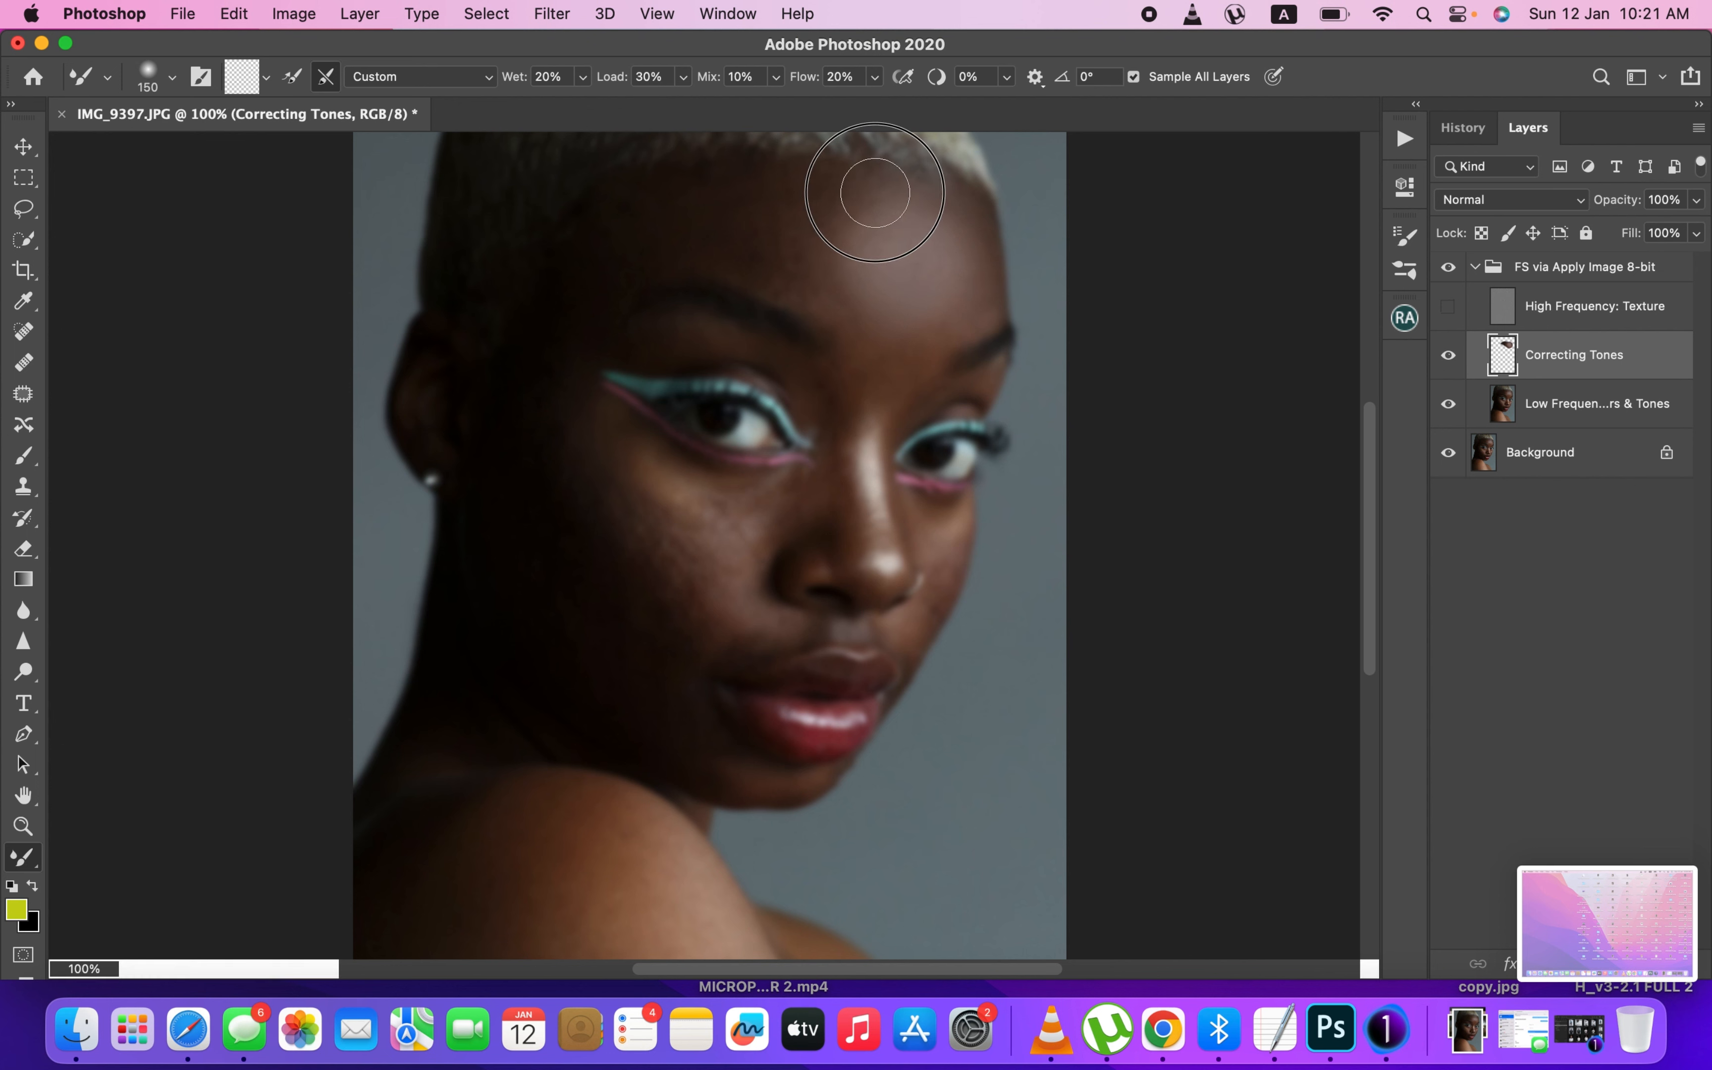
{"action": "key", "text": "bracketleft"}
{"action": "left_click_drag", "start_coordinate": [922, 199], "coordinate": [952, 220]}
{"action": "mouse_move", "coordinate": [960, 318]}
{"action": "left_mouse_down"}
{"action": "mouse_move", "coordinate": [977, 267]}
{"action": "mouse_move", "coordinate": [952, 243]}
{"action": "left_mouse_up"}
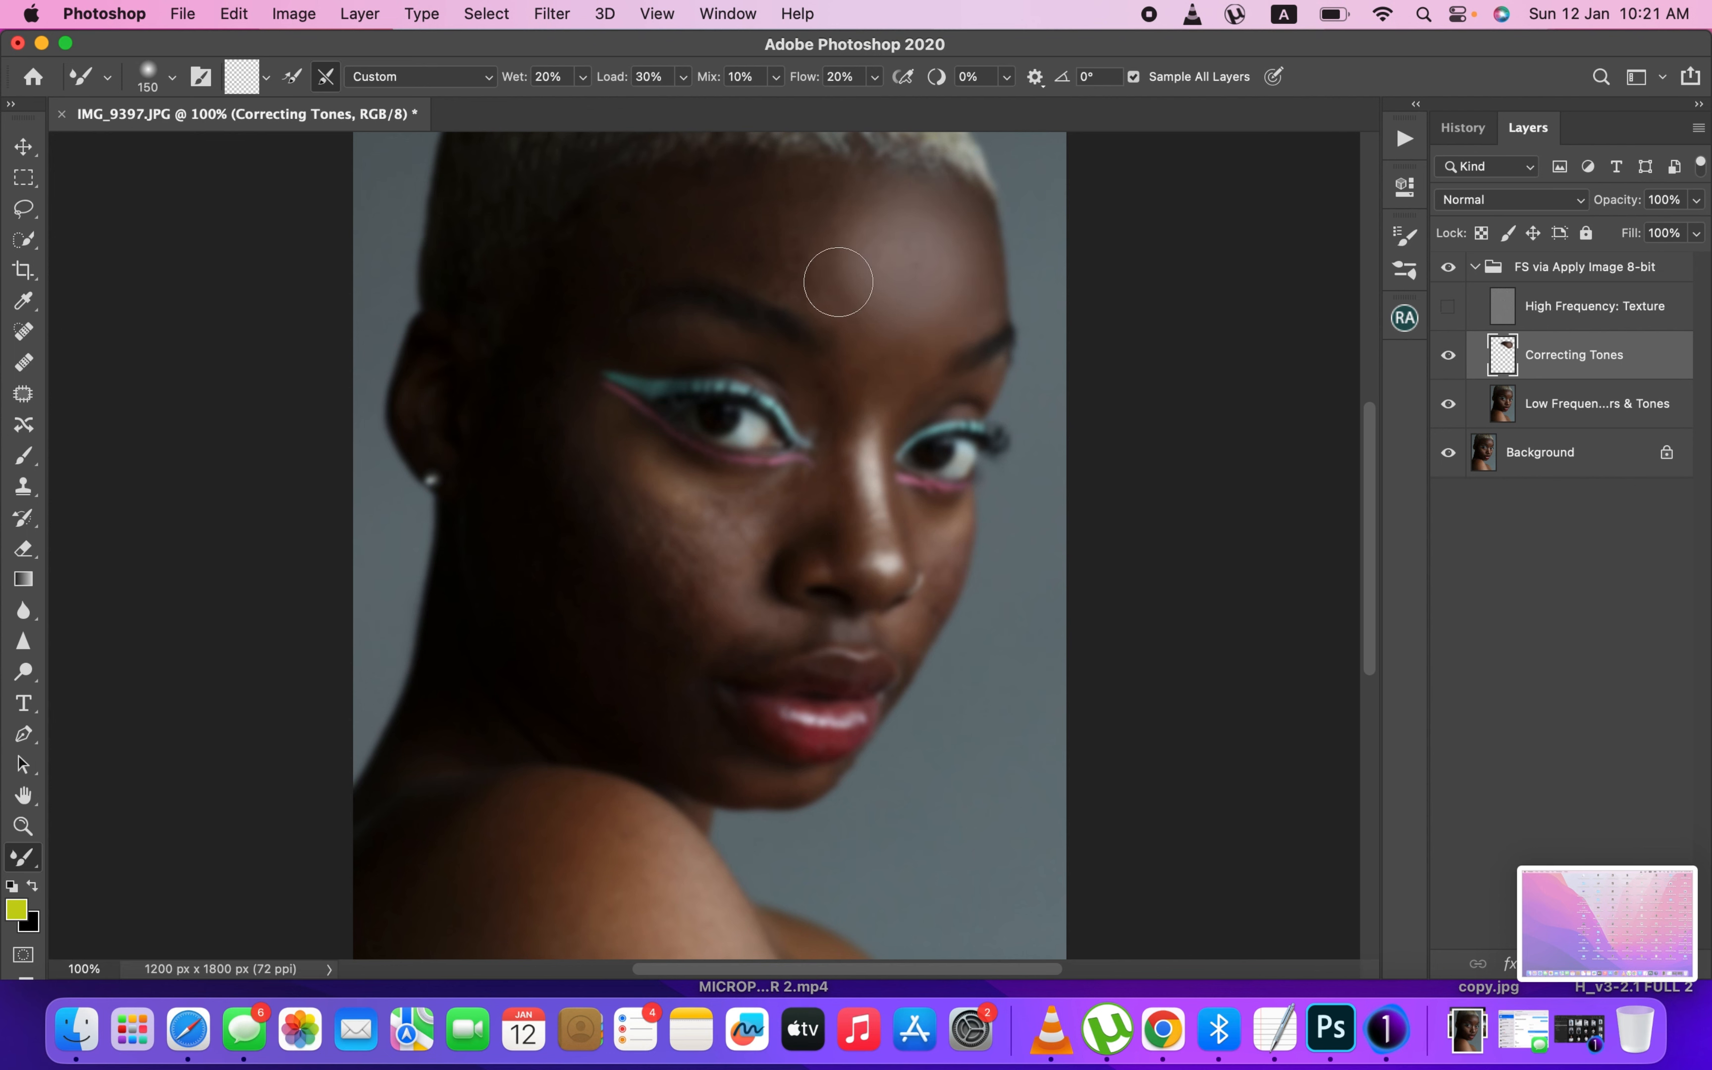
- Blend the forehead tones from the highlight across to the shadowed near side above the brow with the Mixer Brush at about size 150
{"action": "left_click_drag", "start_coordinate": [819, 277], "coordinate": [895, 213]}
{"action": "left_click_drag", "start_coordinate": [926, 344], "coordinate": [957, 287]}
{"action": "left_click_drag", "start_coordinate": [814, 278], "coordinate": [851, 265]}
{"action": "left_click_drag", "start_coordinate": [746, 242], "coordinate": [810, 205]}
{"action": "mouse_move", "coordinate": [955, 203]}
{"action": "left_mouse_down"}
{"action": "mouse_move", "coordinate": [970, 276]}
{"action": "mouse_move", "coordinate": [890, 271]}
{"action": "left_mouse_up"}
{"action": "key", "text": "bracketright"}
{"action": "left_click_drag", "start_coordinate": [733, 237], "coordinate": [785, 208]}
{"action": "left_click_drag", "start_coordinate": [639, 261], "coordinate": [711, 218]}
{"action": "left_click_drag", "start_coordinate": [808, 179], "coordinate": [826, 186]}
{"action": "mouse_move", "coordinate": [832, 310]}
{"action": "left_mouse_down"}
{"action": "mouse_move", "coordinate": [743, 227]}
{"action": "mouse_move", "coordinate": [700, 229]}
{"action": "left_mouse_up"}
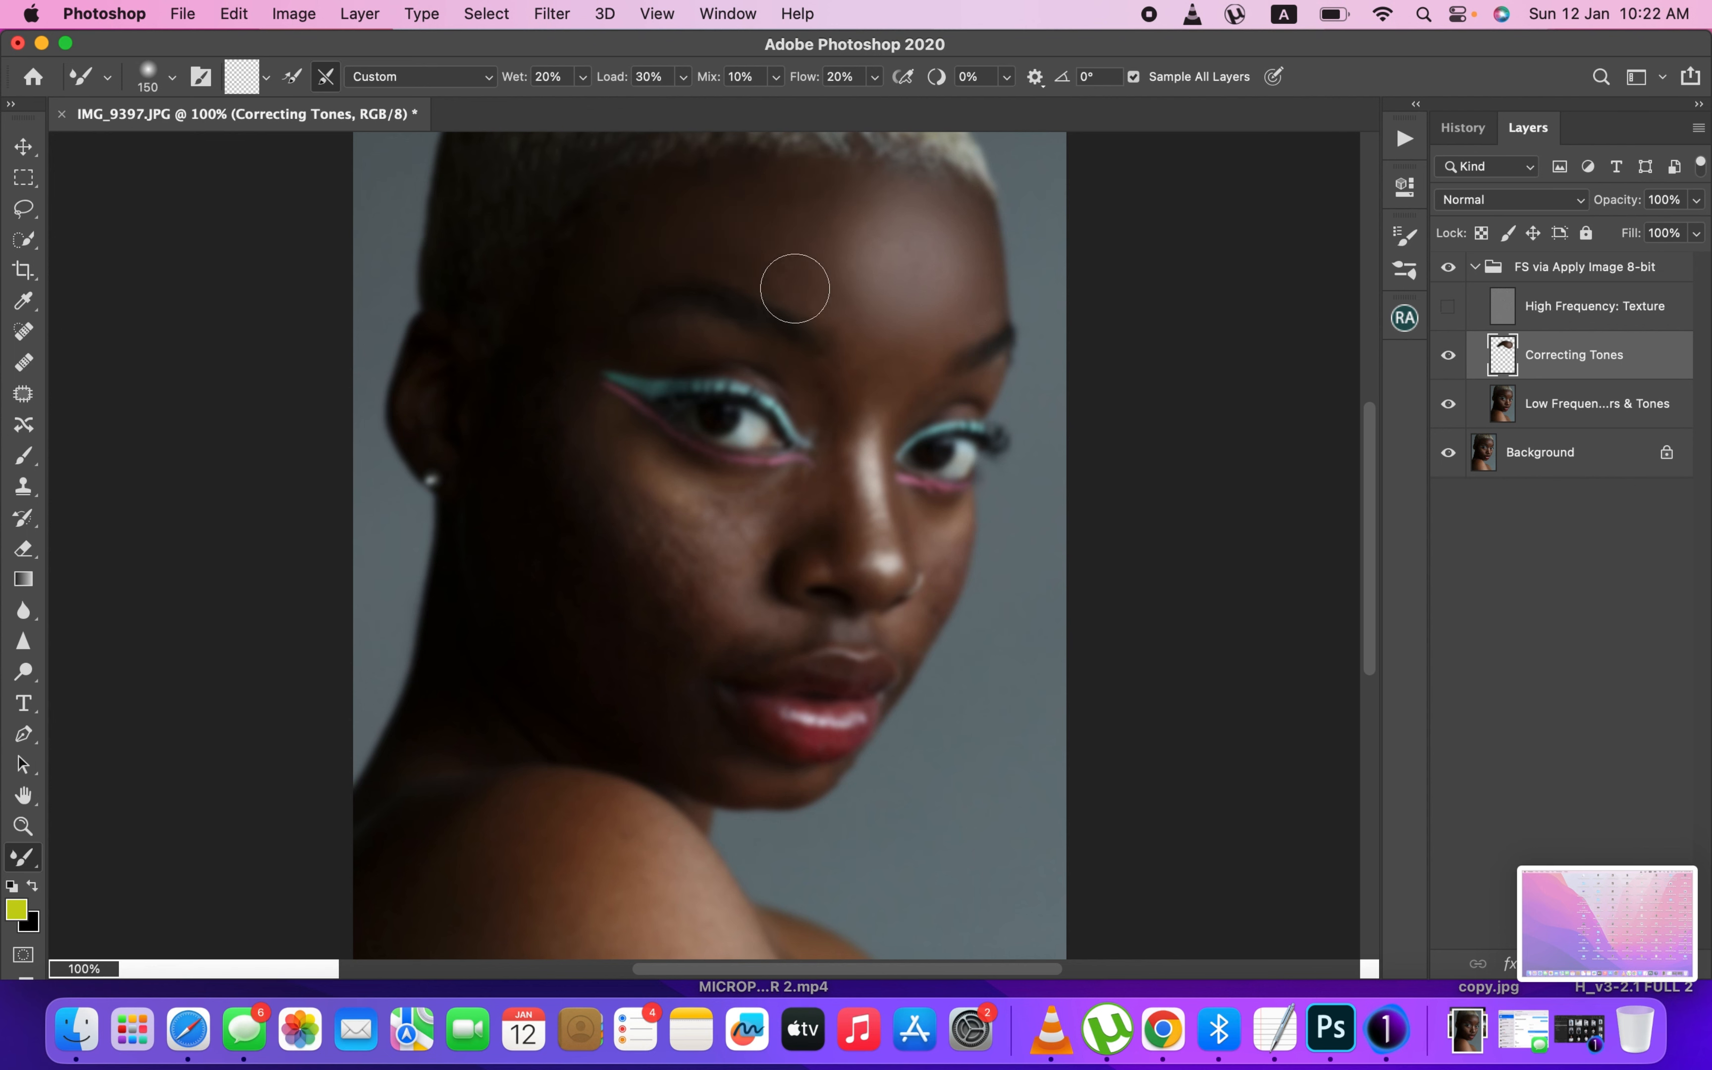
- Blend the forehead tones from the hairline to the near brow and across the highlight with the Mixer Brush, reducing the tip to about 125
{"action": "mouse_move", "coordinate": [773, 174]}
{"action": "left_mouse_down"}
{"action": "mouse_move", "coordinate": [776, 241]}
{"action": "mouse_move", "coordinate": [736, 211]}
{"action": "mouse_move", "coordinate": [650, 265]}
{"action": "left_mouse_up"}
{"action": "key", "text": "bracketleft"}
{"action": "key", "text": "bracketleft"}
{"action": "mouse_move", "coordinate": [803, 185]}
{"action": "left_mouse_down"}
{"action": "mouse_move", "coordinate": [788, 216]}
{"action": "mouse_move", "coordinate": [820, 202]}
{"action": "mouse_move", "coordinate": [826, 290]}
{"action": "mouse_move", "coordinate": [815, 275]}
{"action": "mouse_move", "coordinate": [830, 182]}
{"action": "mouse_move", "coordinate": [863, 296]}
{"action": "mouse_move", "coordinate": [886, 307]}
{"action": "mouse_move", "coordinate": [860, 262]}
{"action": "left_mouse_up"}
{"action": "key", "text": "bracketright"}
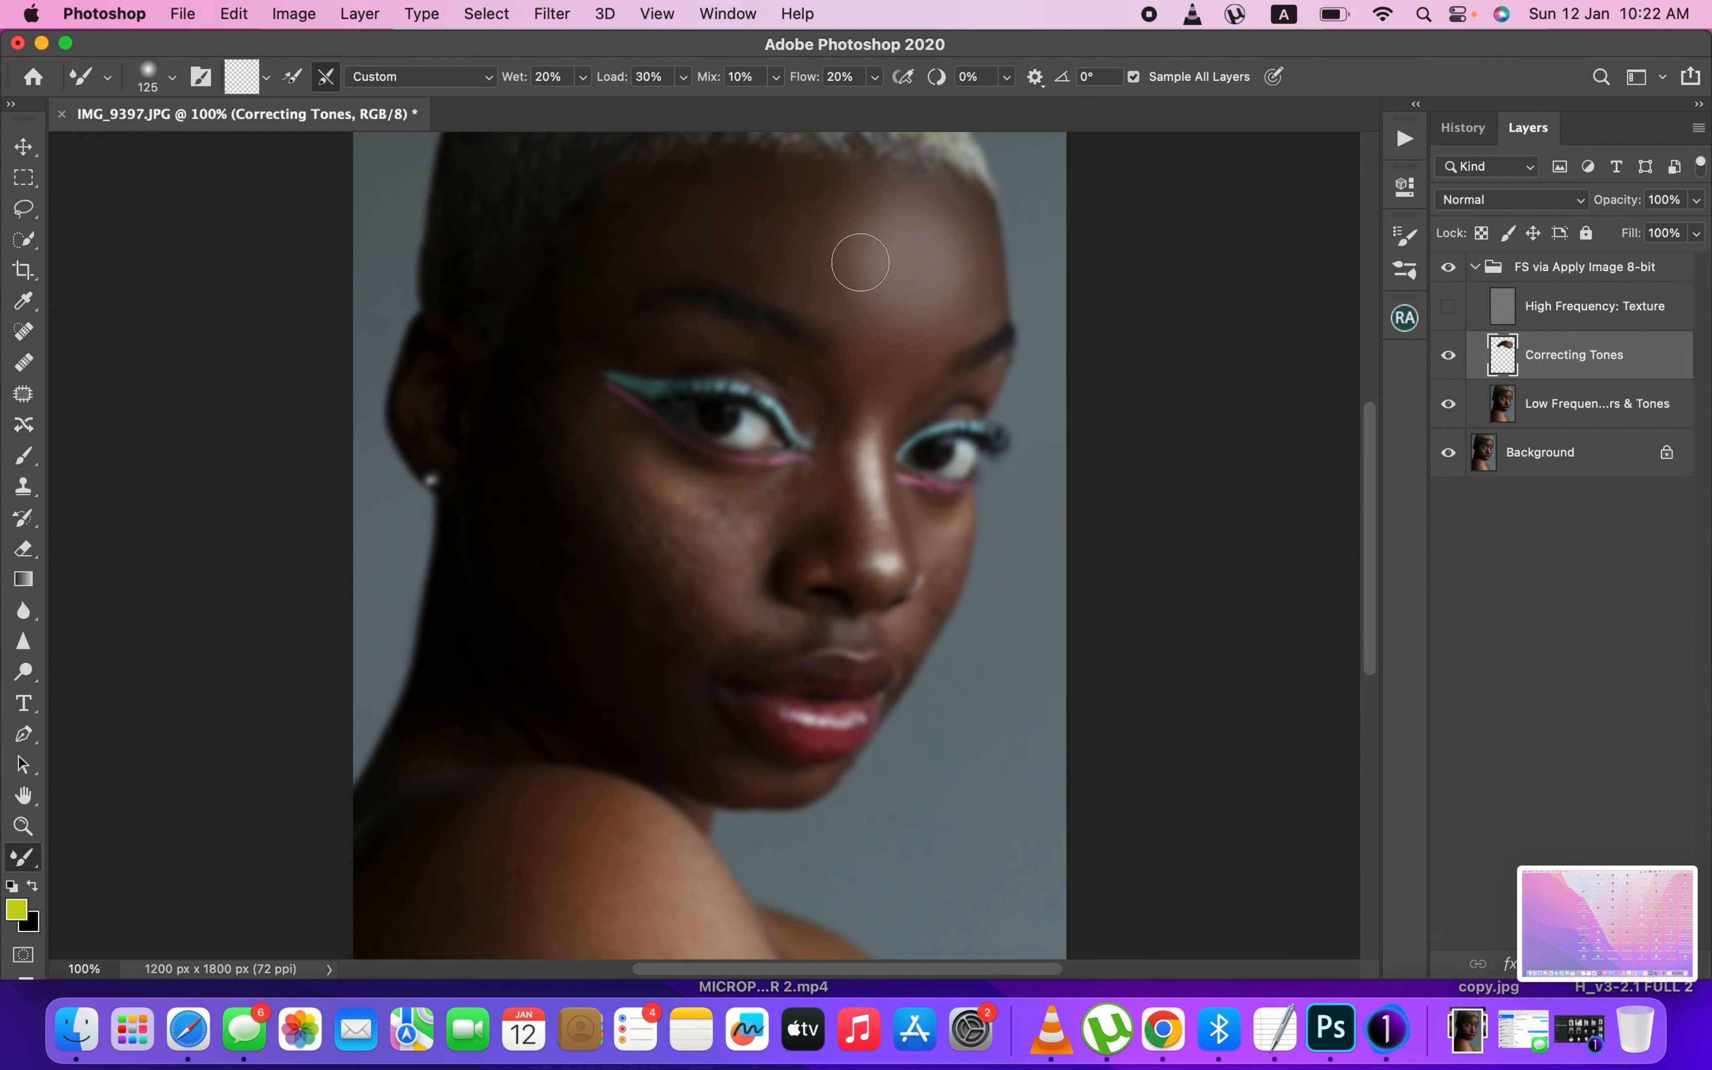
- Compare the portrait with and without the FS via Apply Image 8-bit group while High Frequency: Texture is shown, and hide the texture again
{"action": "left_click", "coordinate": [1452, 307]}
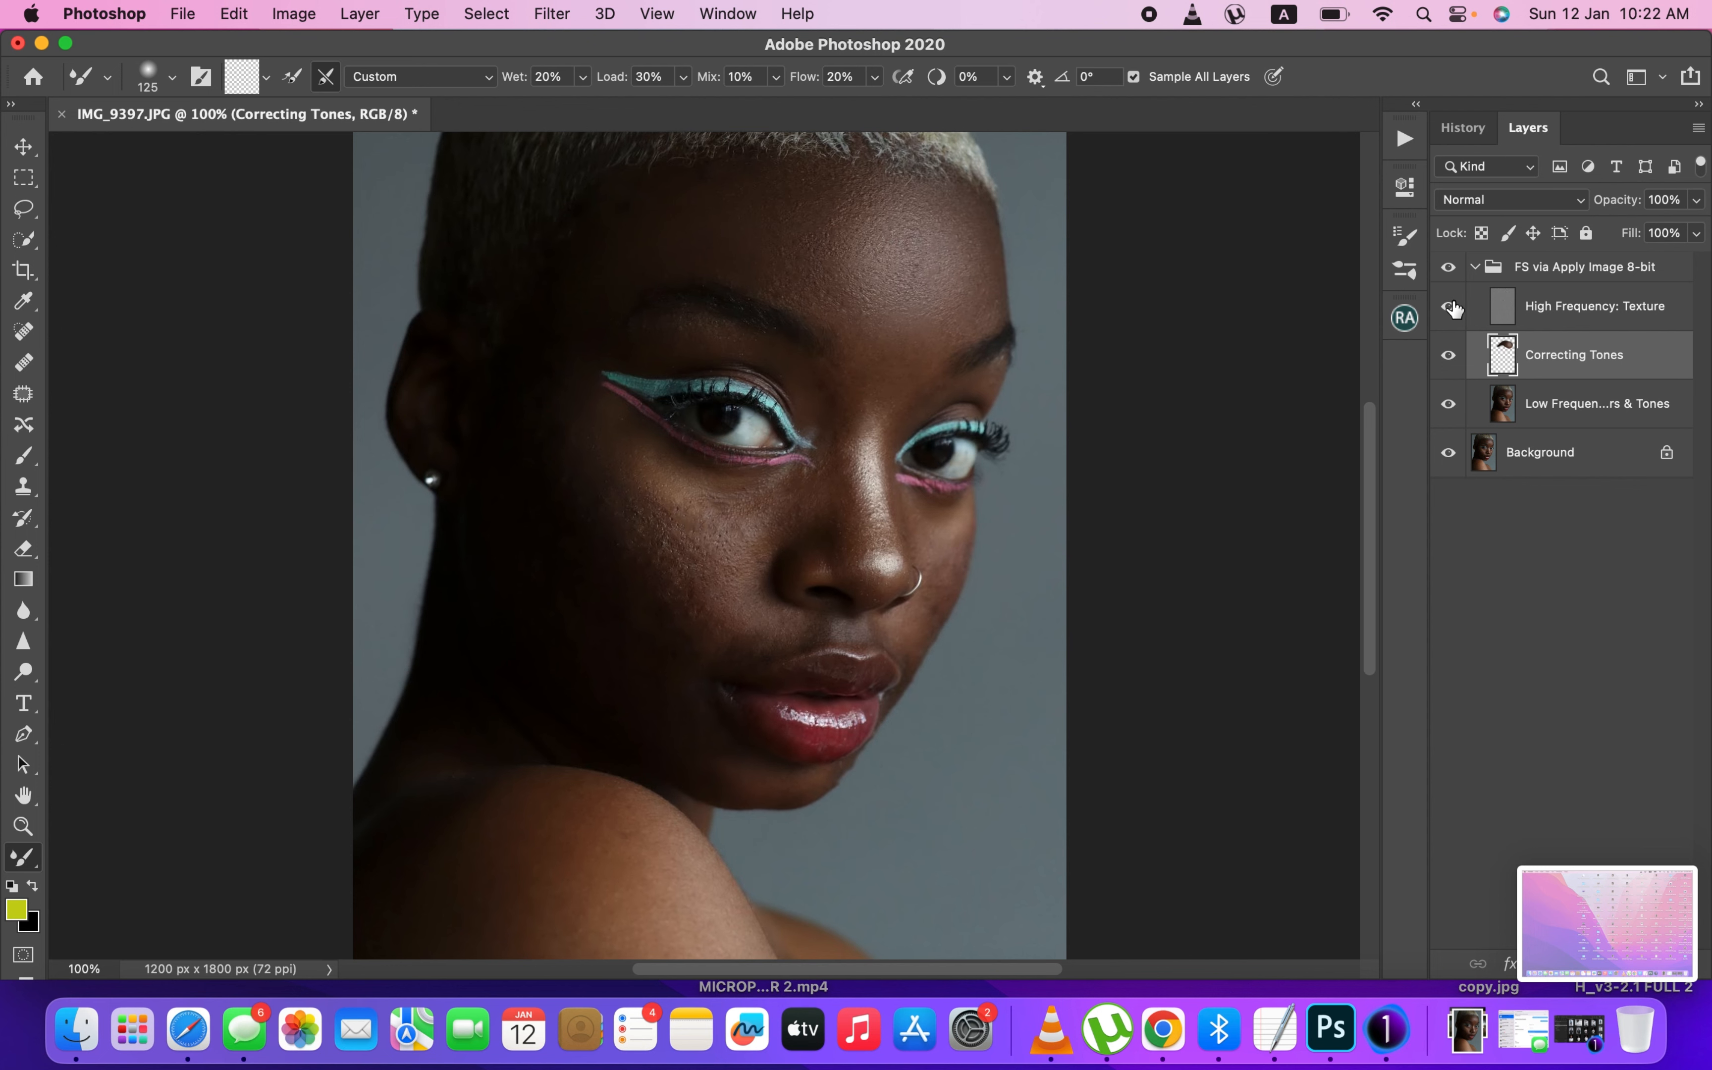
{"action": "left_click", "coordinate": [1451, 267]}
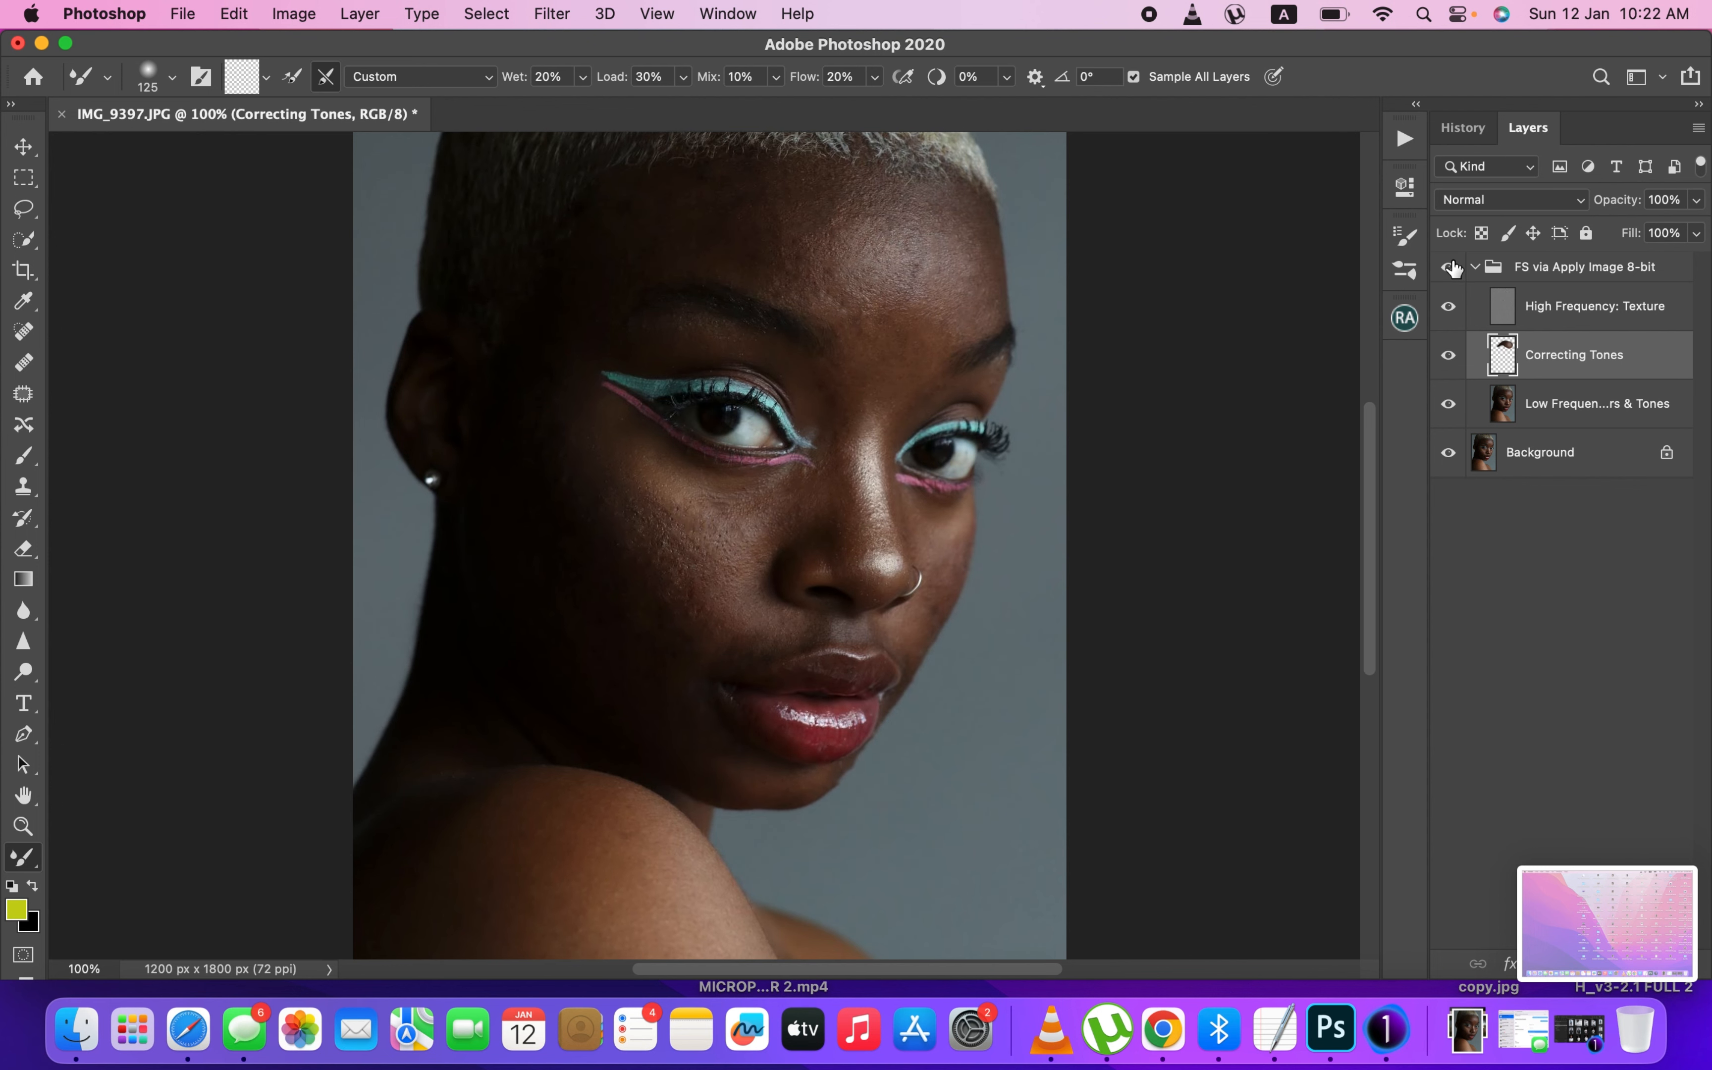
{"action": "left_click", "coordinate": [1450, 267]}
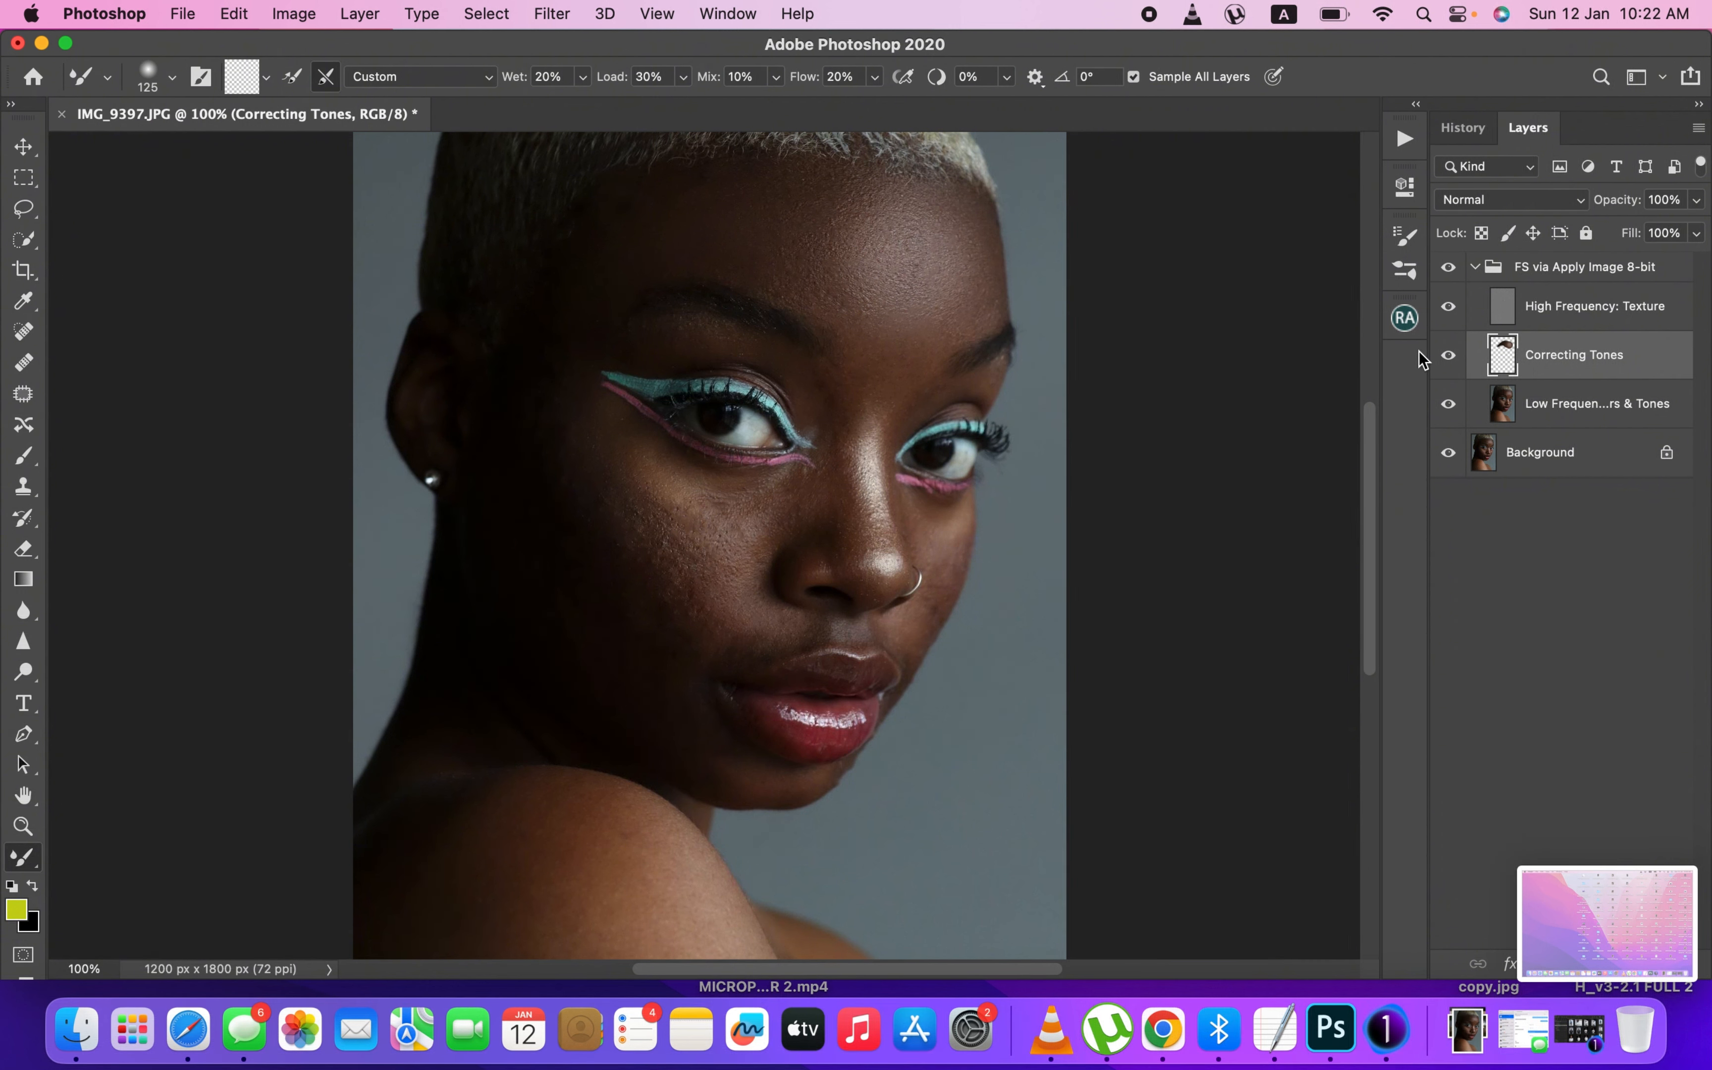
{"action": "left_click", "coordinate": [1448, 308]}
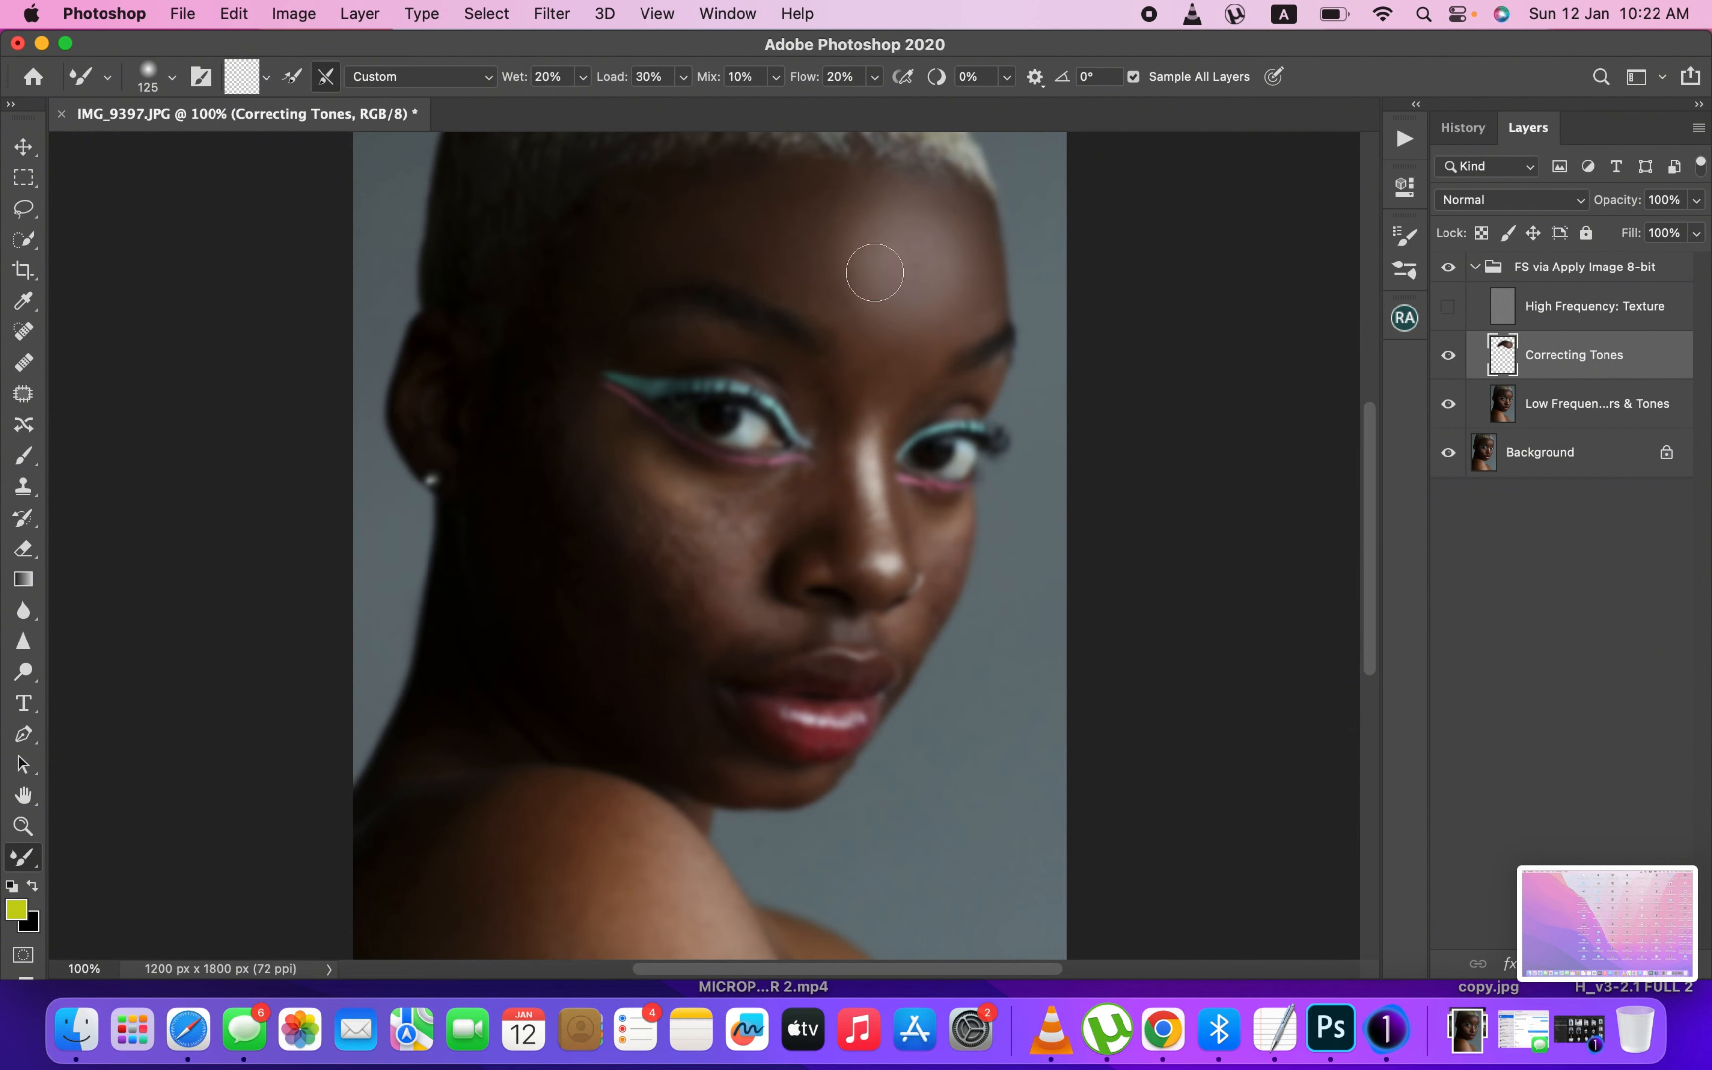
- Smooth the near edge of the forehead highlight on the Correcting Tones layer with short Mixer Brush strokes at varying tip sizes
{"action": "key", "text": "]"}
{"action": "key", "text": "]"}
{"action": "left_click_drag", "start_coordinate": [892, 263], "coordinate": [849, 251]}
{"action": "mouse_move", "coordinate": [842, 250]}
{"action": "left_mouse_down"}
{"action": "mouse_move", "coordinate": [871, 259]}
{"action": "mouse_move", "coordinate": [860, 286]}
{"action": "left_mouse_up"}
{"action": "key", "text": "bracketleft"}
{"action": "key", "text": "bracketleft"}
{"action": "mouse_move", "coordinate": [865, 235]}
{"action": "left_mouse_down"}
{"action": "mouse_move", "coordinate": [828, 221]}
{"action": "mouse_move", "coordinate": [823, 256]}
{"action": "mouse_move", "coordinate": [849, 274]}
{"action": "left_mouse_up"}
{"action": "mouse_move", "coordinate": [860, 283]}
{"action": "left_mouse_down"}
{"action": "mouse_move", "coordinate": [888, 286]}
{"action": "mouse_move", "coordinate": [908, 326]}
{"action": "mouse_move", "coordinate": [909, 309]}
{"action": "mouse_move", "coordinate": [799, 256]}
{"action": "mouse_move", "coordinate": [868, 260]}
{"action": "mouse_move", "coordinate": [815, 210]}
{"action": "mouse_move", "coordinate": [906, 233]}
{"action": "mouse_move", "coordinate": [955, 275]}
{"action": "mouse_move", "coordinate": [909, 298]}
{"action": "mouse_move", "coordinate": [912, 357]}
{"action": "mouse_move", "coordinate": [875, 352]}
{"action": "mouse_move", "coordinate": [861, 281]}
{"action": "left_mouse_up"}
{"action": "key", "text": "bracketright"}
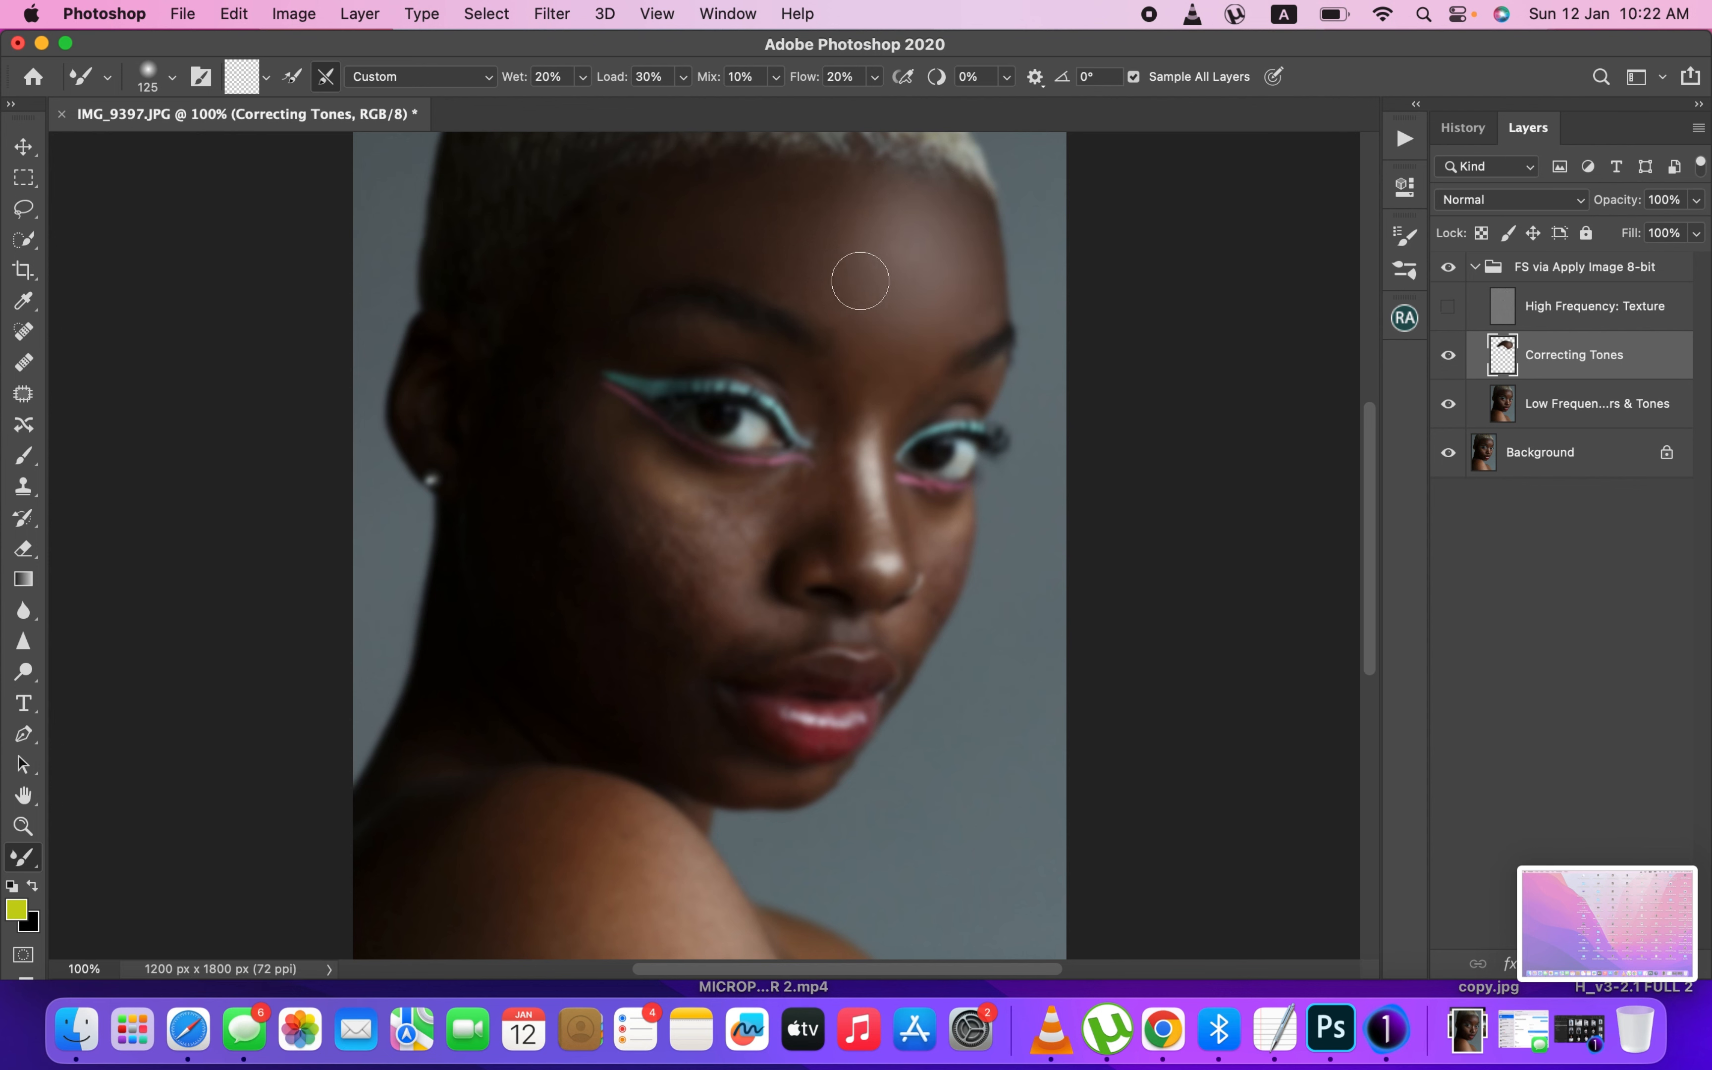
- Blend the tones between the brows and down the bridge and near side of the nose with the Mixer Brush at about size 80
{"action": "mouse_move", "coordinate": [898, 354]}
{"action": "left_mouse_down"}
{"action": "mouse_move", "coordinate": [876, 394]}
{"action": "mouse_move", "coordinate": [875, 355]}
{"action": "mouse_move", "coordinate": [897, 365]}
{"action": "left_mouse_up"}
{"action": "key", "text": "bracketright"}
{"action": "key", "text": "bracketright"}
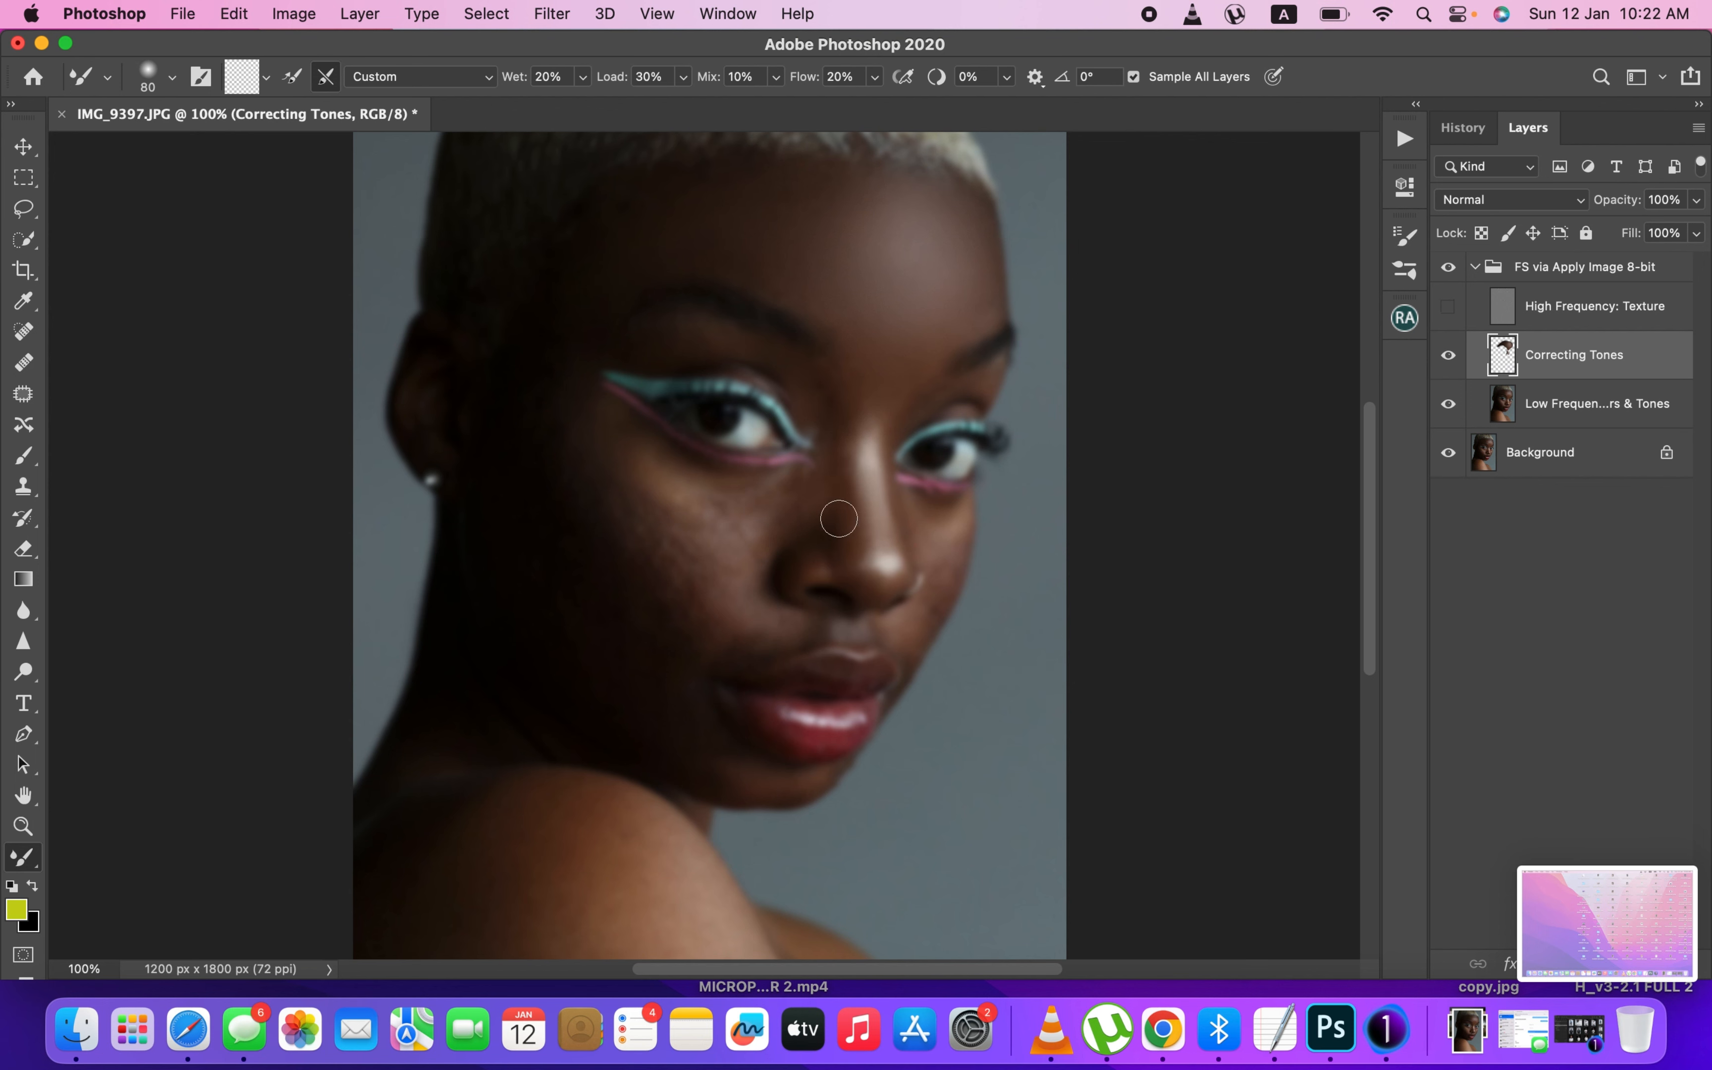
{"action": "mouse_move", "coordinate": [854, 474]}
{"action": "left_mouse_down"}
{"action": "mouse_move", "coordinate": [840, 528]}
{"action": "mouse_move", "coordinate": [860, 522]}
{"action": "left_mouse_up"}
{"action": "mouse_move", "coordinate": [862, 457]}
{"action": "left_mouse_down"}
{"action": "mouse_move", "coordinate": [873, 532]}
{"action": "mouse_move", "coordinate": [857, 479]}
{"action": "mouse_move", "coordinate": [858, 557]}
{"action": "mouse_move", "coordinate": [856, 449]}
{"action": "mouse_move", "coordinate": [859, 556]}
{"action": "mouse_move", "coordinate": [864, 514]}
{"action": "mouse_move", "coordinate": [810, 536]}
{"action": "left_mouse_up"}
{"action": "mouse_move", "coordinate": [829, 453]}
{"action": "left_mouse_down"}
{"action": "mouse_move", "coordinate": [807, 545]}
{"action": "mouse_move", "coordinate": [821, 550]}
{"action": "mouse_move", "coordinate": [818, 504]}
{"action": "mouse_move", "coordinate": [809, 540]}
{"action": "left_mouse_up"}
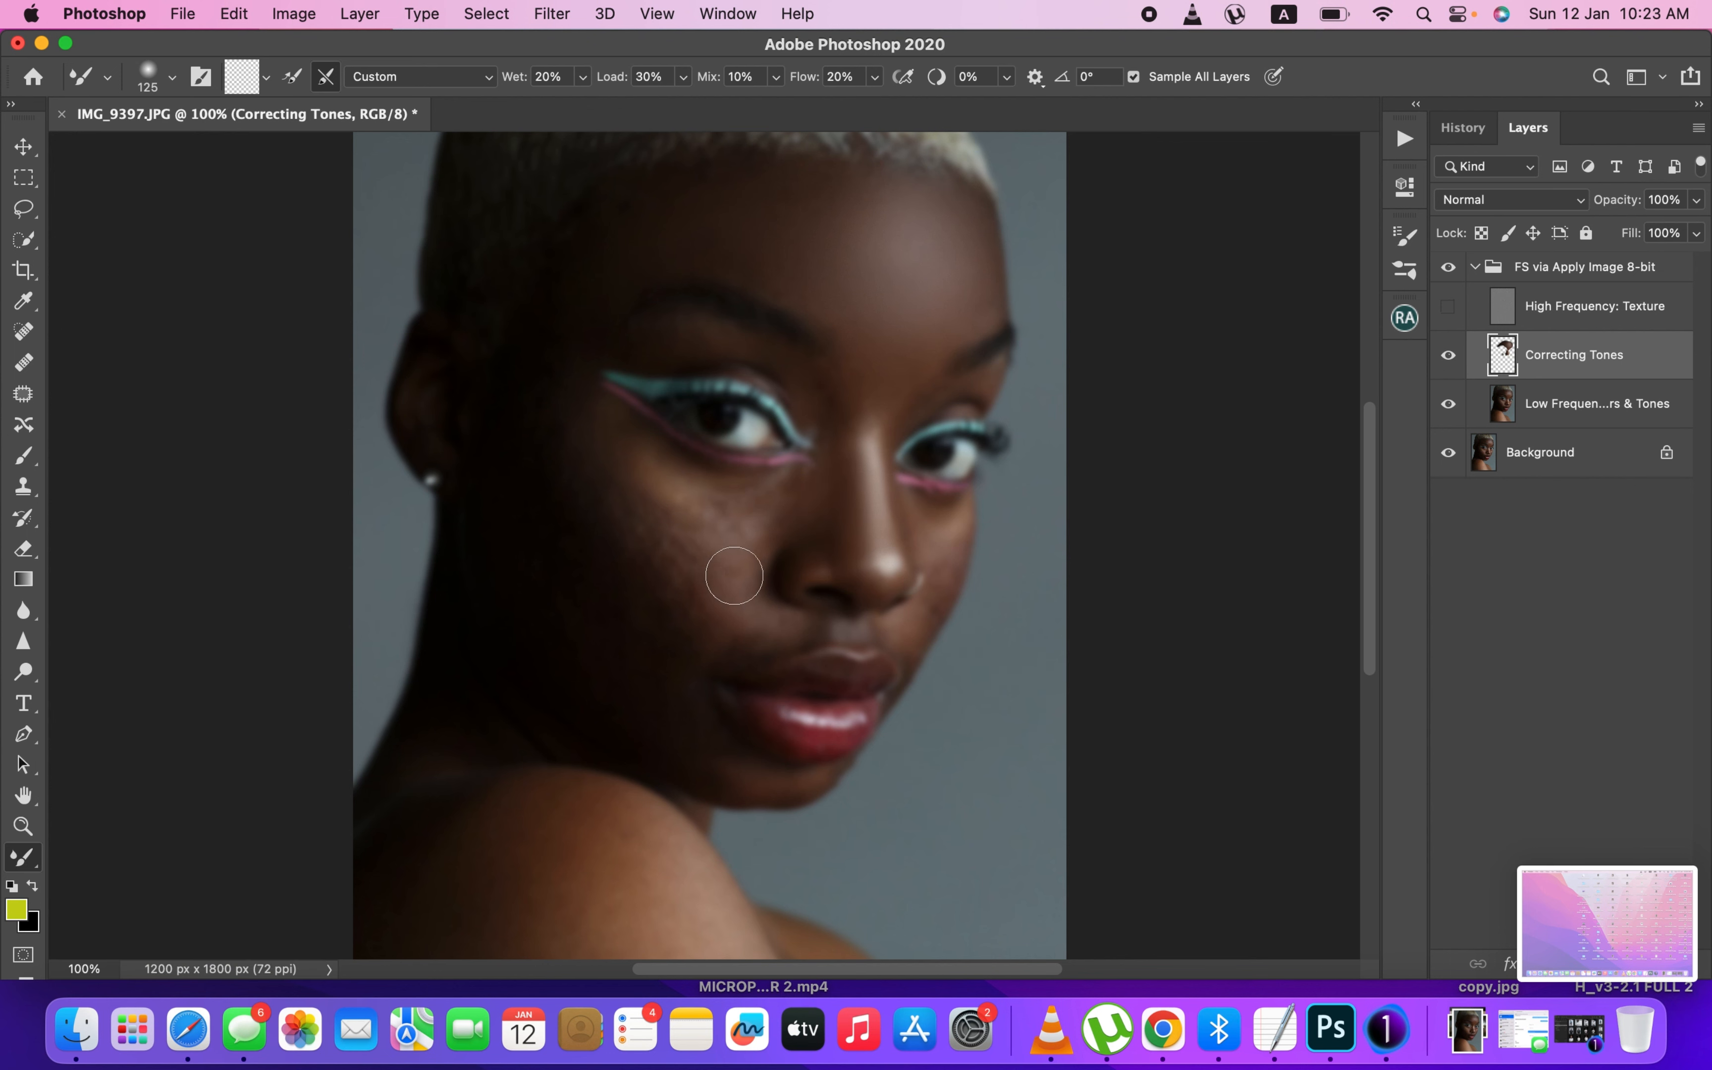
- Smooth the patchy highlight under the near eye and beside the nose, reducing the Mixer Brush from 125 to 80
{"action": "mouse_move", "coordinate": [647, 493]}
{"action": "left_mouse_down"}
{"action": "mouse_move", "coordinate": [728, 616]}
{"action": "mouse_move", "coordinate": [701, 595]}
{"action": "mouse_move", "coordinate": [727, 505]}
{"action": "mouse_move", "coordinate": [716, 545]}
{"action": "mouse_move", "coordinate": [702, 482]}
{"action": "mouse_move", "coordinate": [726, 554]}
{"action": "mouse_move", "coordinate": [772, 497]}
{"action": "mouse_move", "coordinate": [748, 547]}
{"action": "left_mouse_up"}
{"action": "key", "text": "bracketleft"}
{"action": "mouse_move", "coordinate": [694, 472]}
{"action": "left_mouse_down"}
{"action": "mouse_move", "coordinate": [668, 450]}
{"action": "mouse_move", "coordinate": [674, 485]}
{"action": "mouse_move", "coordinate": [666, 473]}
{"action": "mouse_move", "coordinate": [765, 517]}
{"action": "mouse_move", "coordinate": [731, 559]}
{"action": "mouse_move", "coordinate": [775, 527]}
{"action": "mouse_move", "coordinate": [745, 549]}
{"action": "left_mouse_up"}
{"action": "key", "text": "bracketleft"}
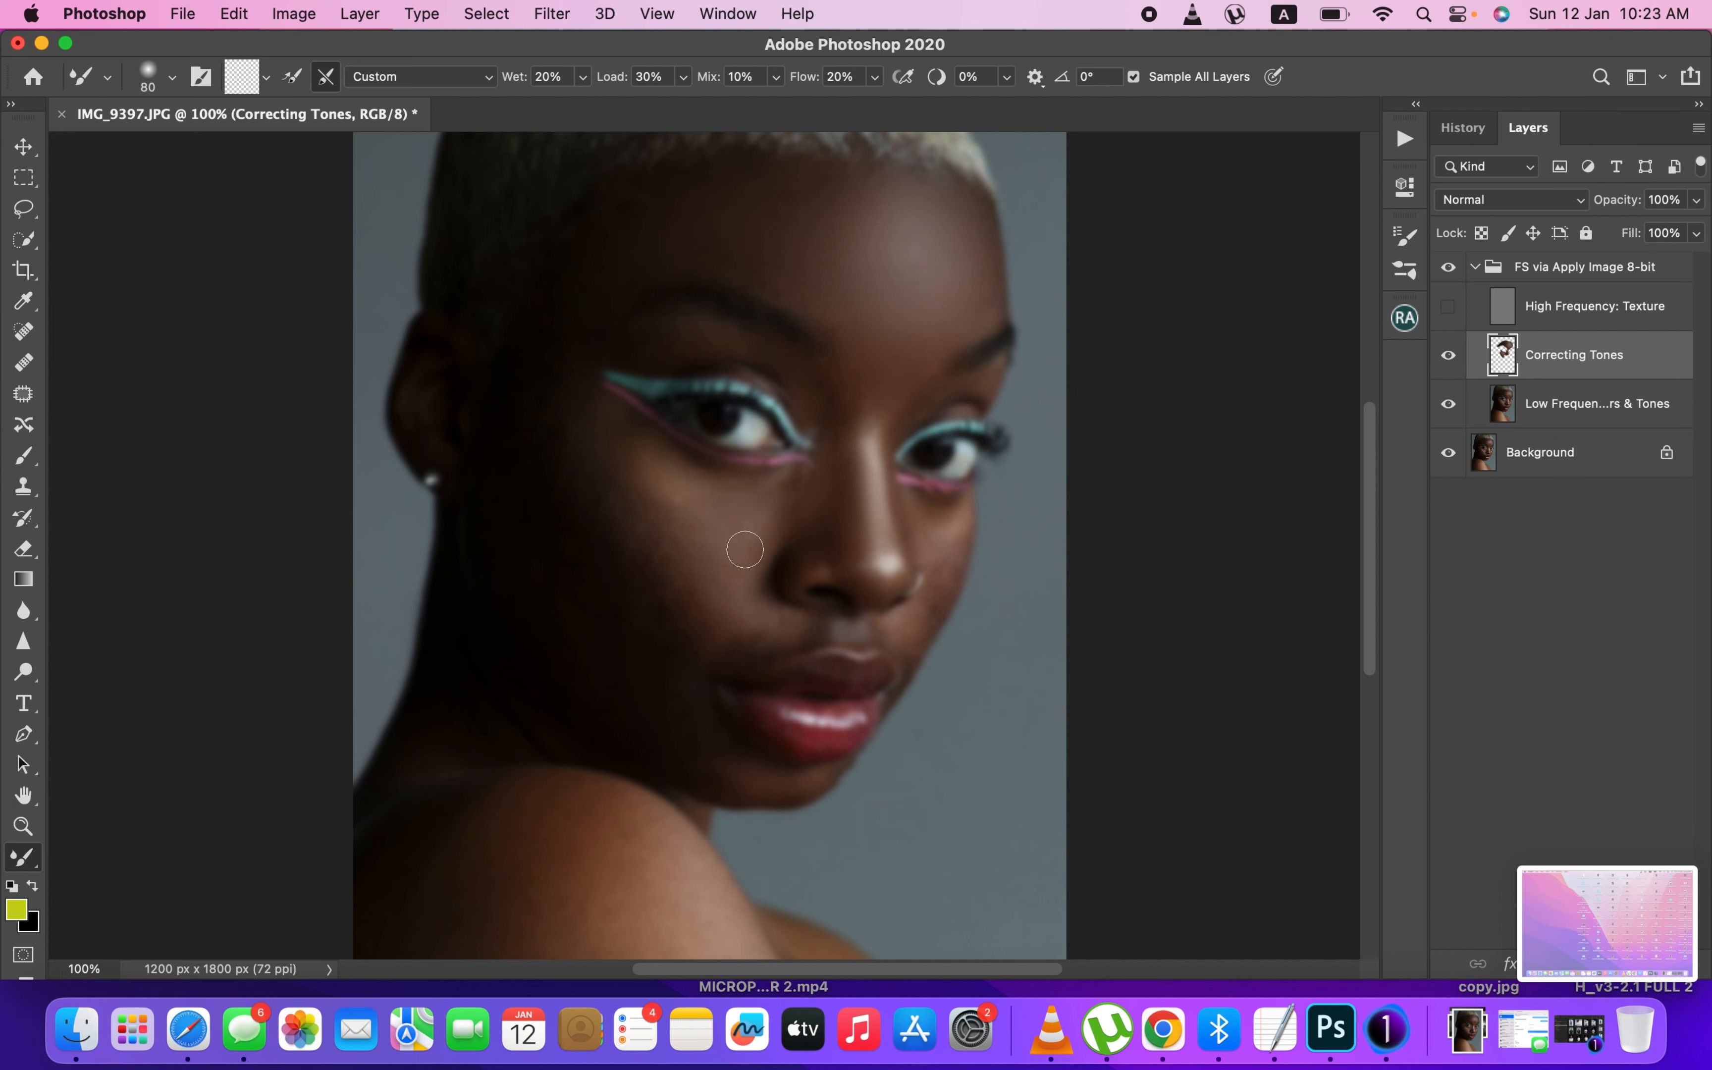
- Blend the near cheek from beside the mouth up towards the outer corner of the eye with Mixer Brush strokes
{"action": "key", "text": "bracketright"}
{"action": "mouse_move", "coordinate": [746, 645]}
{"action": "left_mouse_down"}
{"action": "mouse_move", "coordinate": [785, 624]}
{"action": "mouse_move", "coordinate": [746, 659]}
{"action": "mouse_move", "coordinate": [776, 637]}
{"action": "mouse_move", "coordinate": [755, 672]}
{"action": "mouse_move", "coordinate": [725, 664]}
{"action": "mouse_move", "coordinate": [633, 499]}
{"action": "left_mouse_up"}
{"action": "key", "text": "bracketleft"}
{"action": "key", "text": "bracketleft"}
{"action": "key", "text": "bracketright"}
{"action": "key", "text": "bracketright"}
{"action": "left_click_drag", "start_coordinate": [692, 624], "coordinate": [613, 496]}
{"action": "mouse_move", "coordinate": [685, 618]}
{"action": "left_mouse_down"}
{"action": "mouse_move", "coordinate": [583, 408]}
{"action": "mouse_move", "coordinate": [642, 538]}
{"action": "mouse_move", "coordinate": [595, 422]}
{"action": "left_mouse_up"}
- Even out the shadow transition on the outer near cheek and blend it up to the under-eye area at tip sizes of about 100 to 125
{"action": "key", "text": "bracketleft"}
{"action": "key", "text": "bracketleft"}
{"action": "mouse_move", "coordinate": [633, 572]}
{"action": "left_mouse_down"}
{"action": "mouse_move", "coordinate": [581, 444]}
{"action": "mouse_move", "coordinate": [591, 467]}
{"action": "left_mouse_up"}
{"action": "left_click_drag", "start_coordinate": [673, 628], "coordinate": [640, 567]}
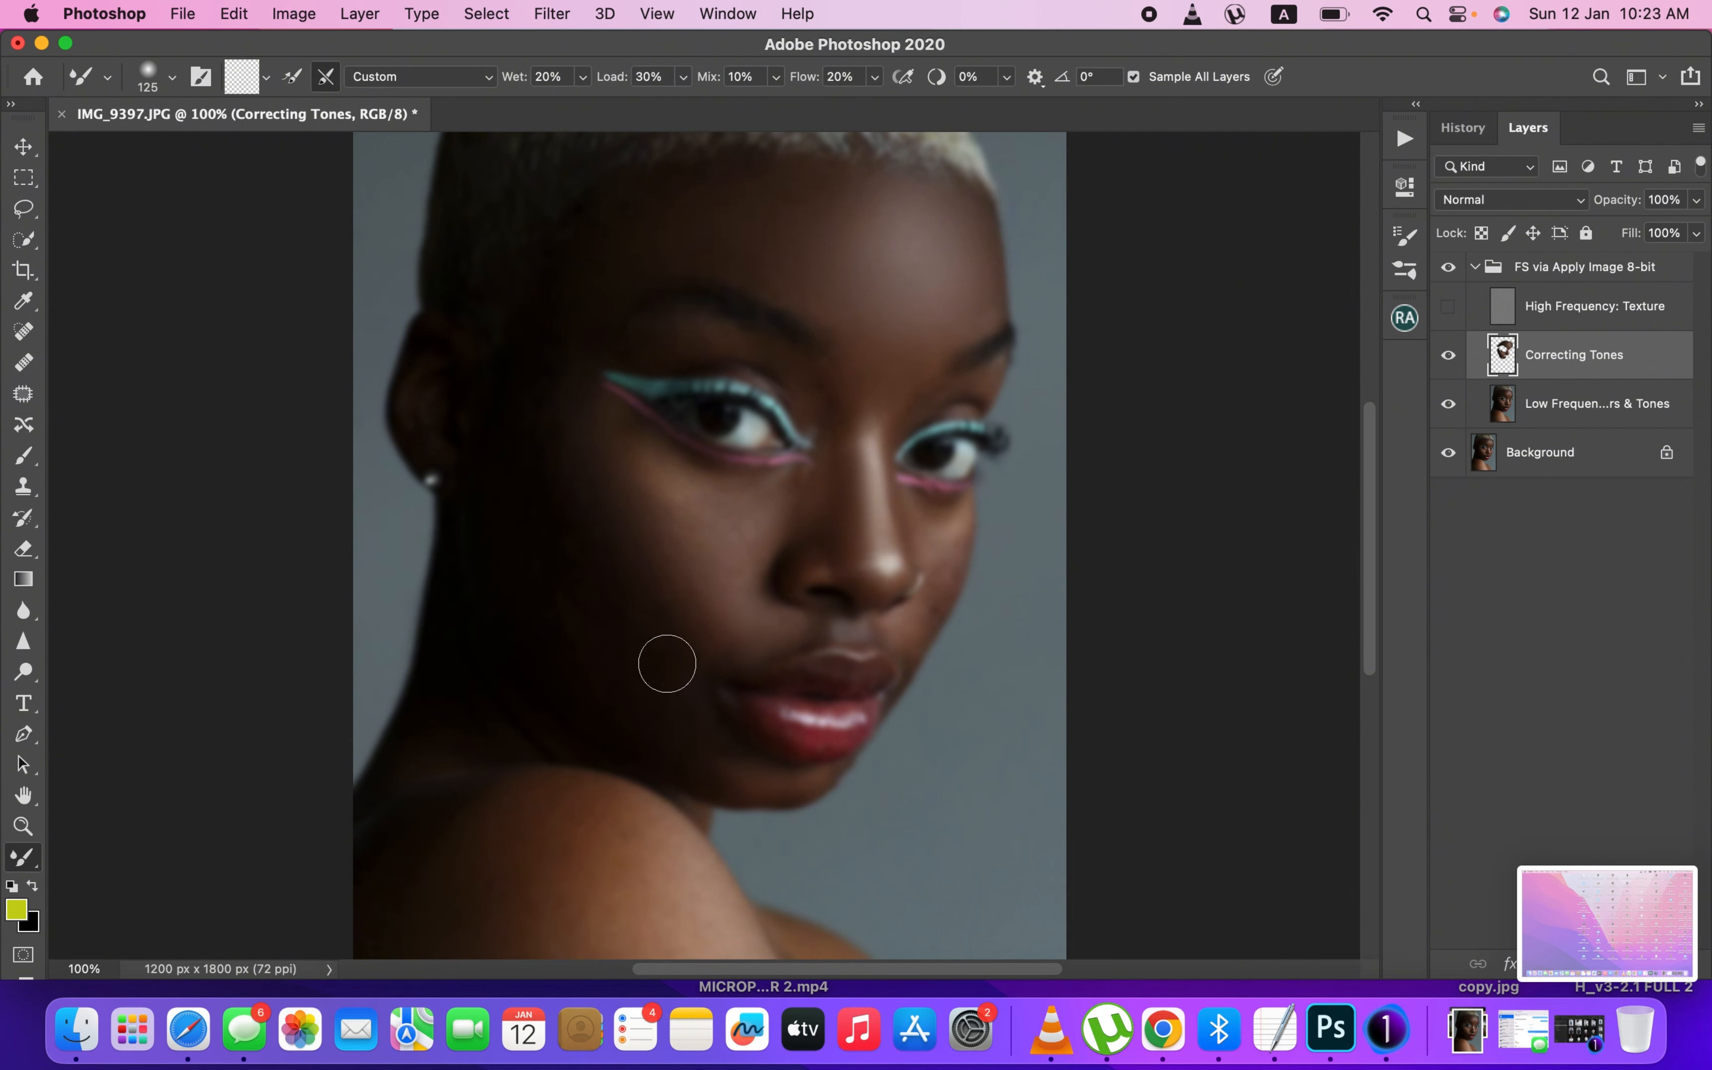
{"action": "key", "text": "bracketright"}
{"action": "key", "text": "bracketright"}
{"action": "mouse_move", "coordinate": [650, 600]}
{"action": "left_mouse_down"}
{"action": "mouse_move", "coordinate": [678, 648]}
{"action": "mouse_move", "coordinate": [736, 476]}
{"action": "left_mouse_up"}
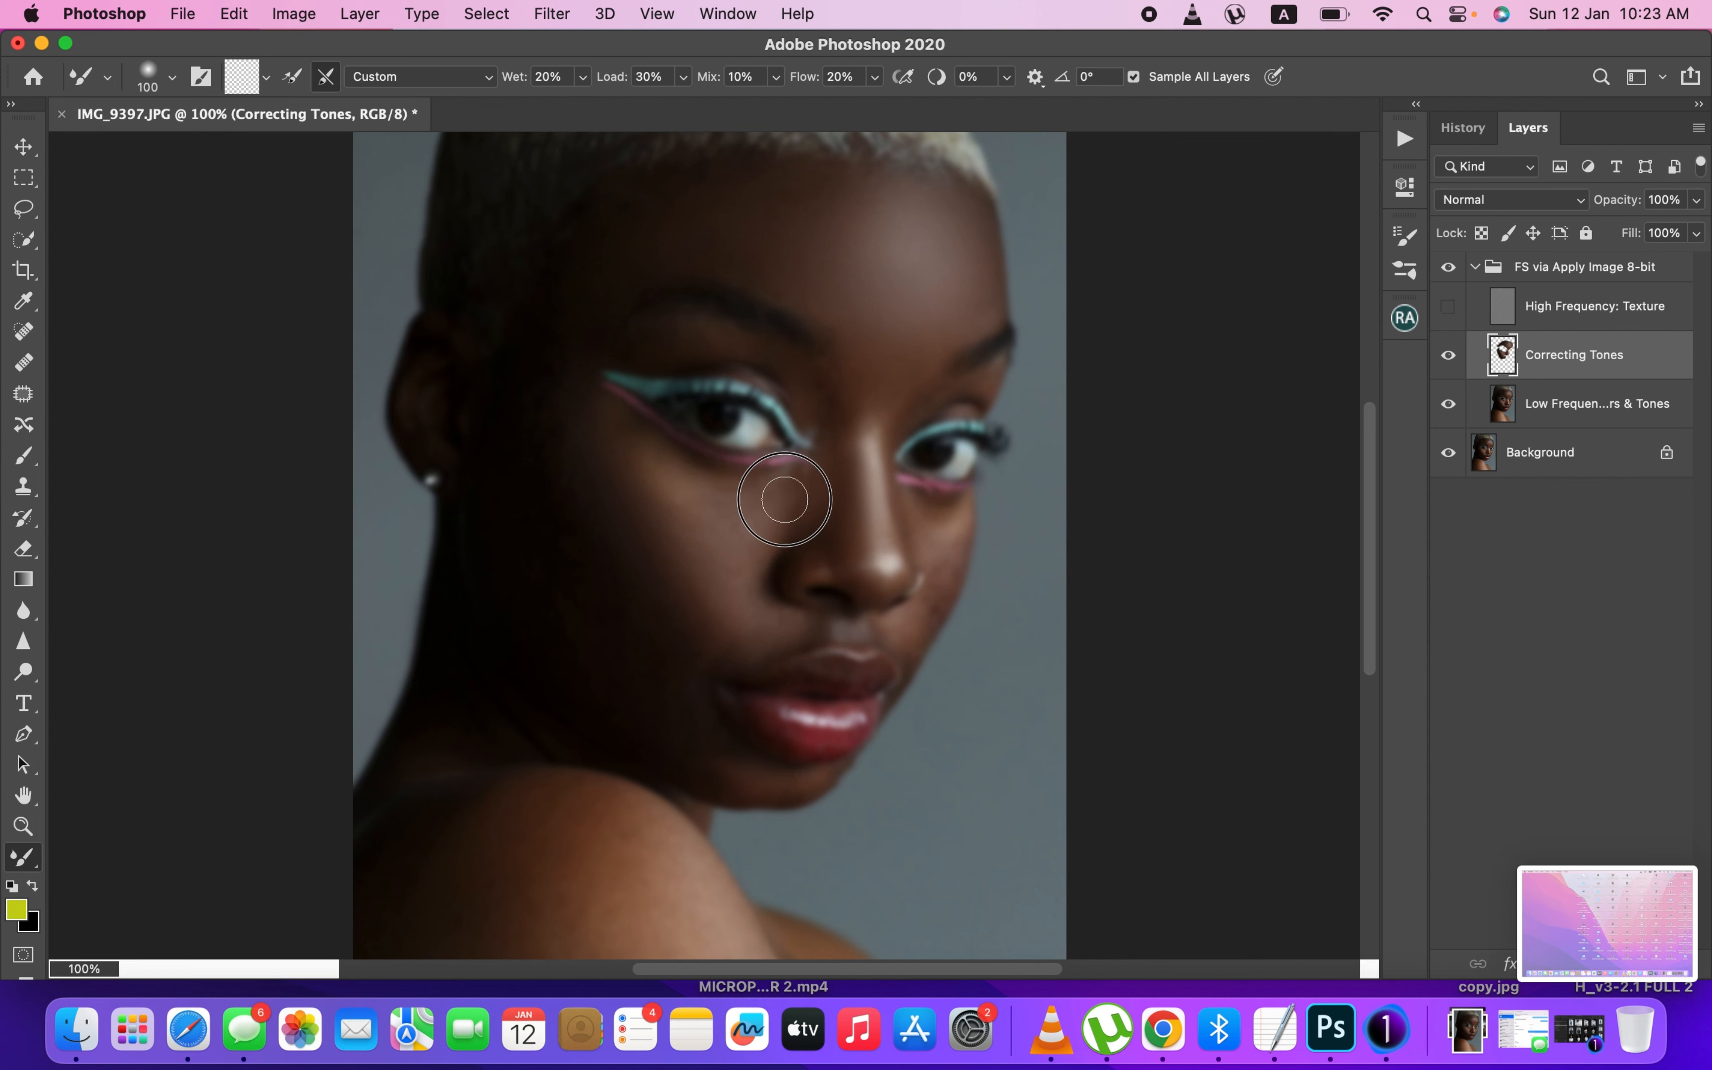
- Smooth the far cheek beside the nostril and down towards the mouth, reducing the Mixer Brush from 90 to 60
{"action": "key", "text": "bracketleft"}
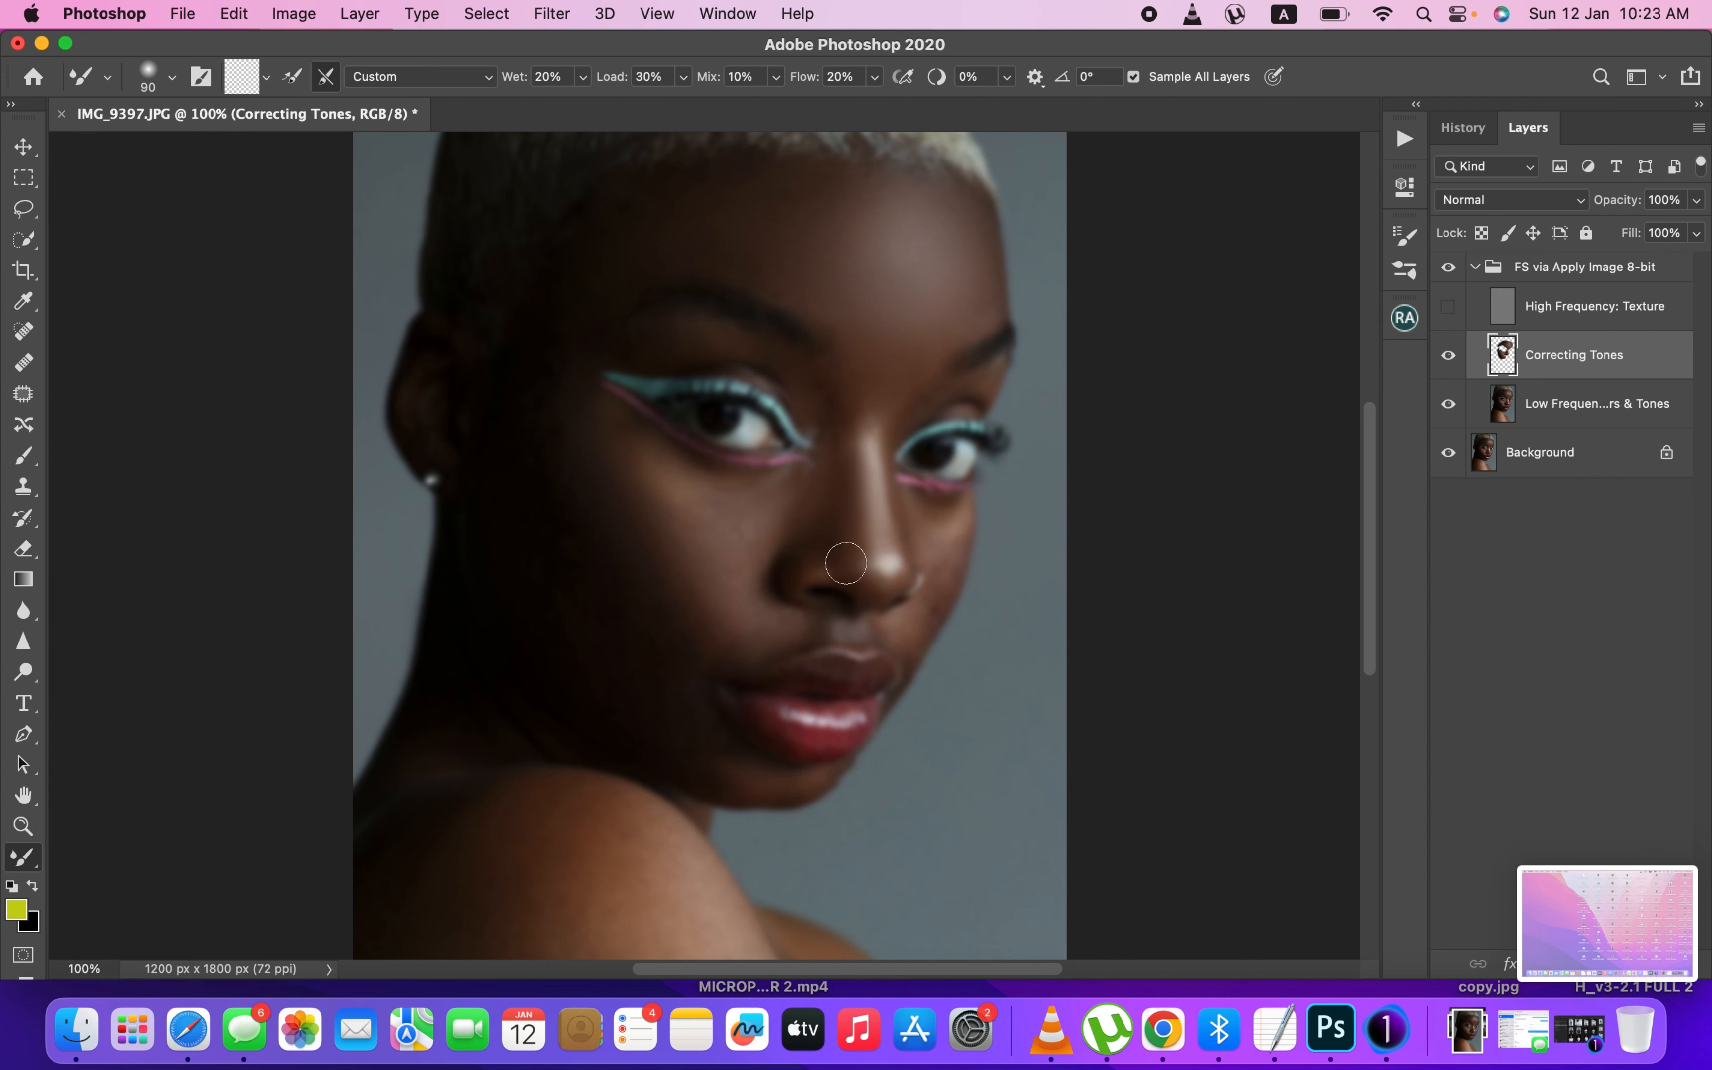
{"action": "left_click_drag", "start_coordinate": [931, 542], "coordinate": [933, 599]}
{"action": "left_click_drag", "start_coordinate": [927, 515], "coordinate": [921, 503]}
{"action": "left_click_drag", "start_coordinate": [920, 571], "coordinate": [942, 575]}
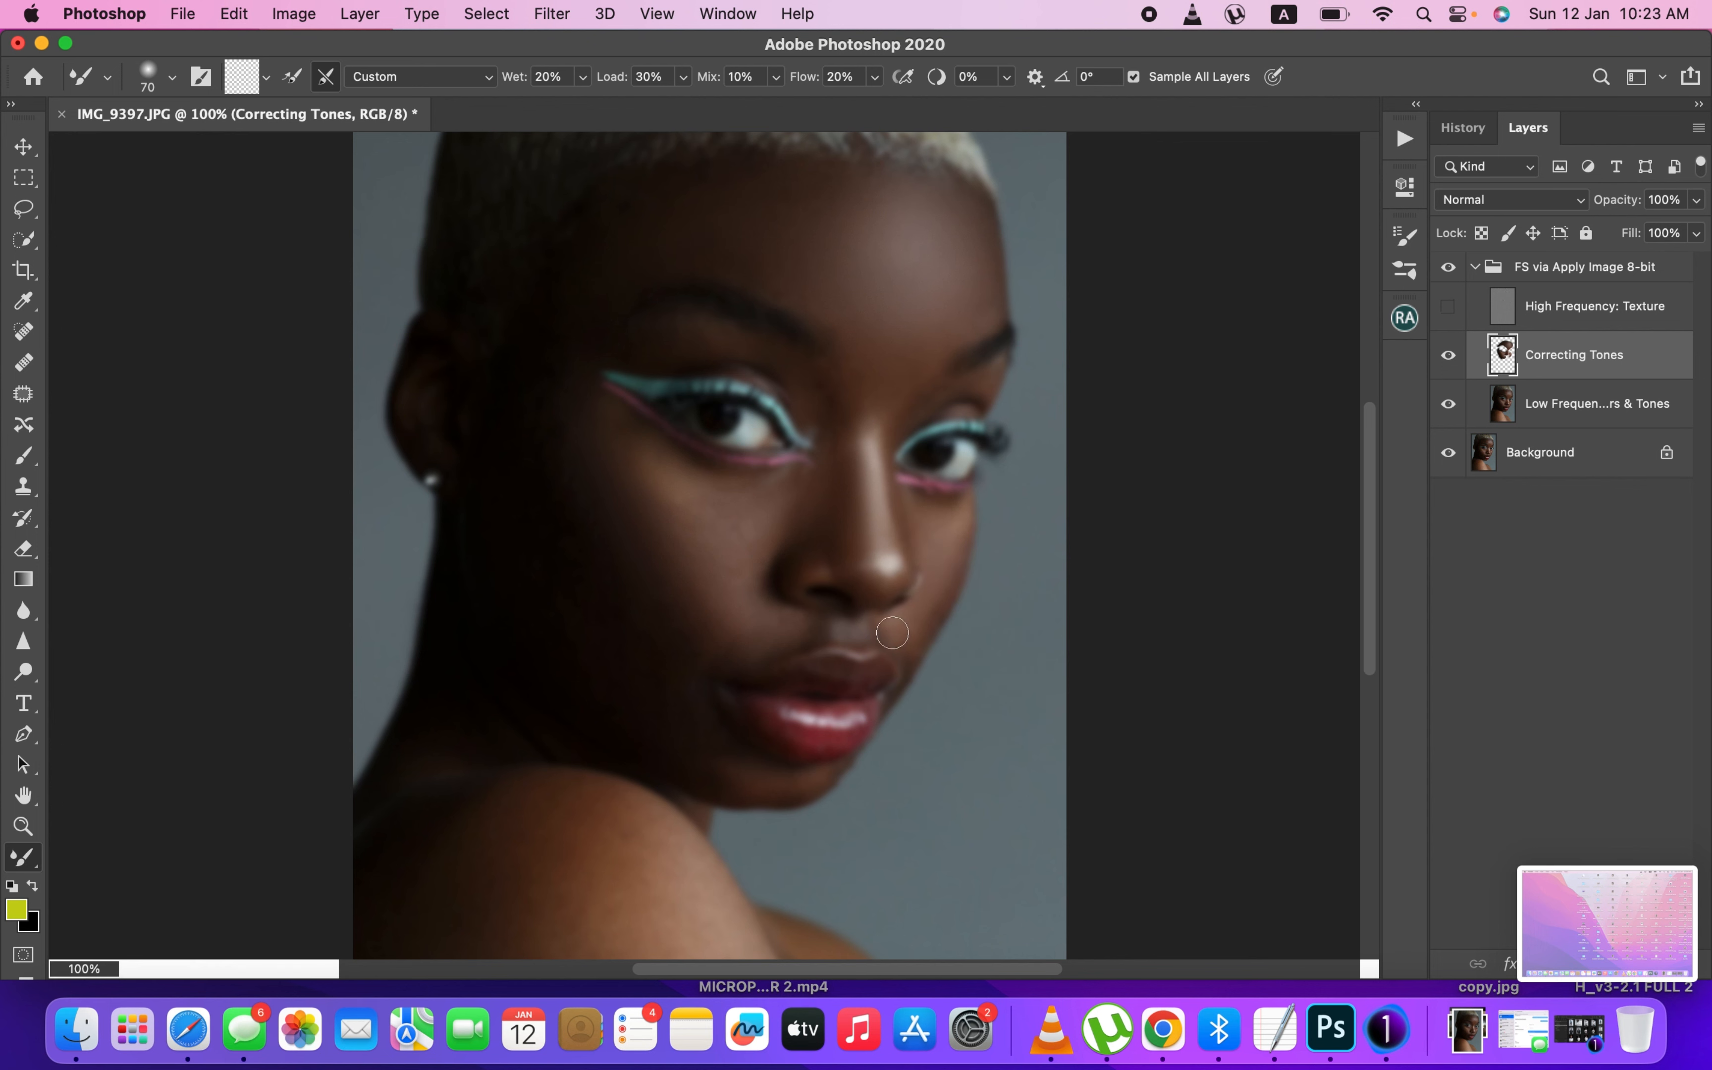
{"action": "left_click_drag", "start_coordinate": [891, 628], "coordinate": [893, 630]}
{"action": "key", "text": "bracketleft"}
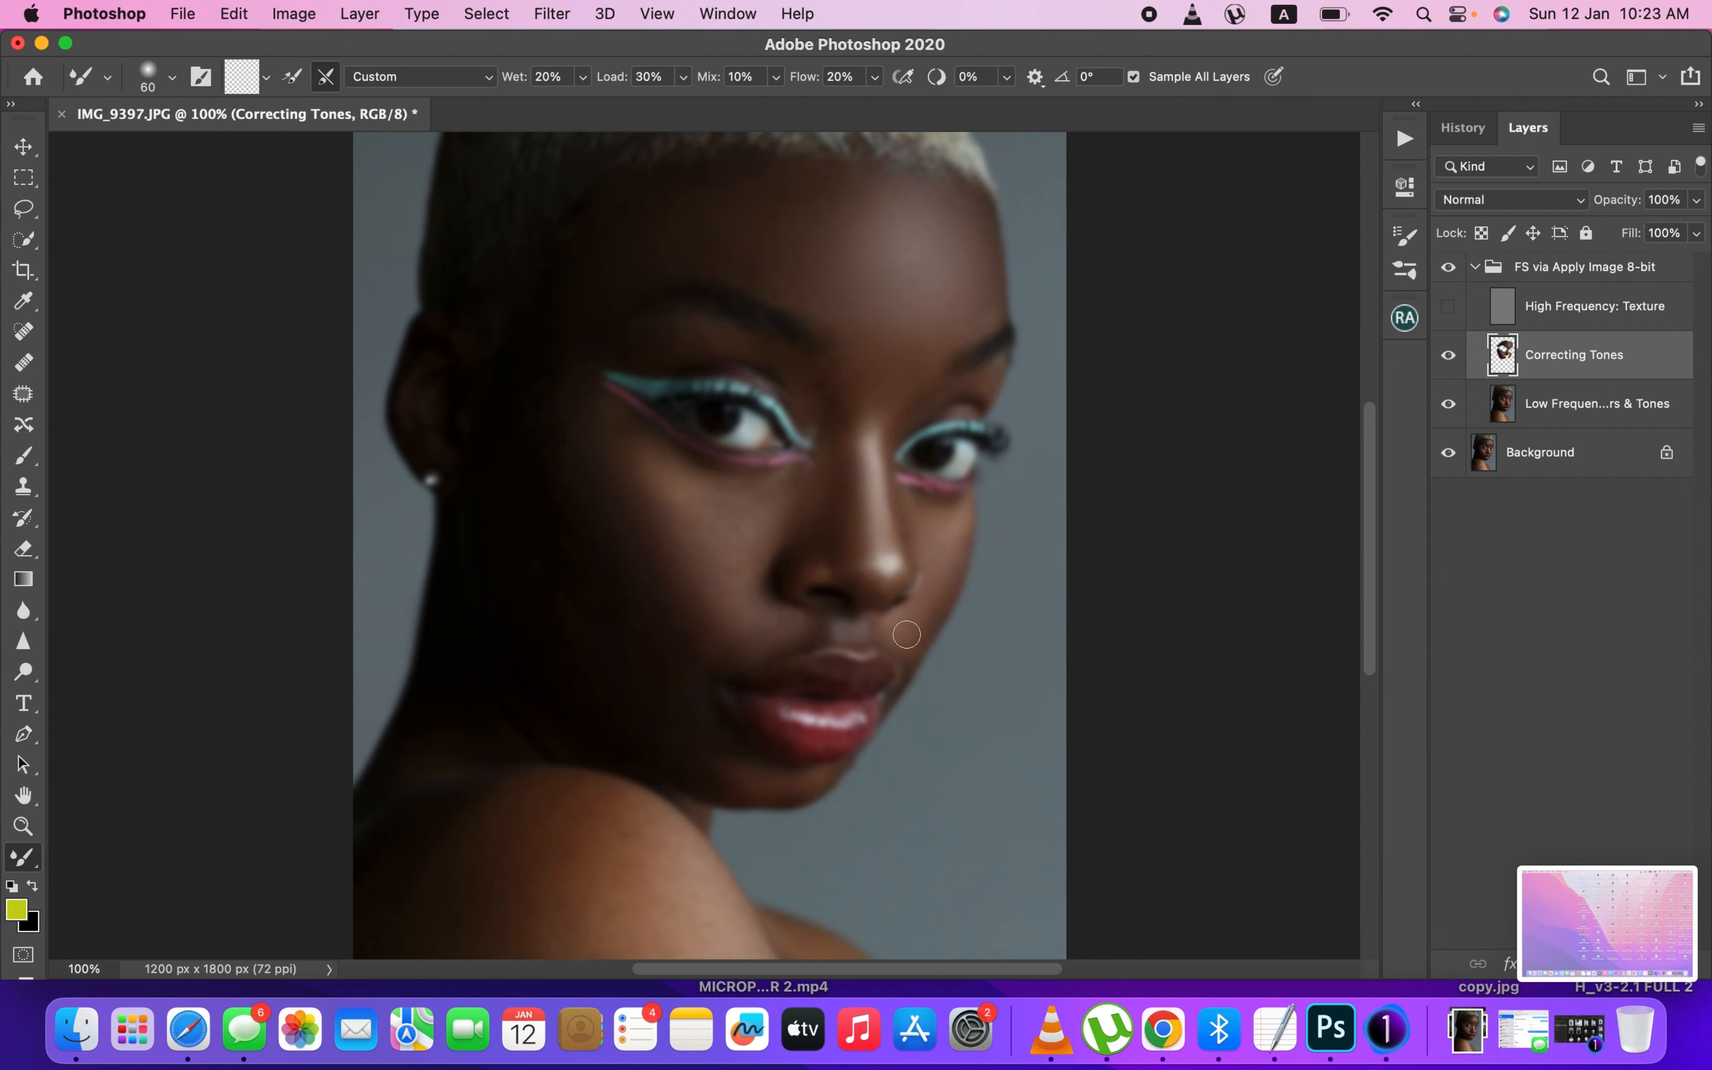
{"action": "left_click_drag", "start_coordinate": [945, 554], "coordinate": [916, 609]}
- Blend the skin above the upper lip from the far side to the near mouth corner with a small Mixer Brush at about size 70
{"action": "key", "text": "bracketleft"}
{"action": "key", "text": "bracketleft"}
{"action": "mouse_move", "coordinate": [789, 626]}
{"action": "left_mouse_down"}
{"action": "mouse_move", "coordinate": [776, 619]}
{"action": "mouse_move", "coordinate": [807, 611]}
{"action": "mouse_move", "coordinate": [757, 651]}
{"action": "mouse_move", "coordinate": [786, 635]}
{"action": "left_mouse_up"}
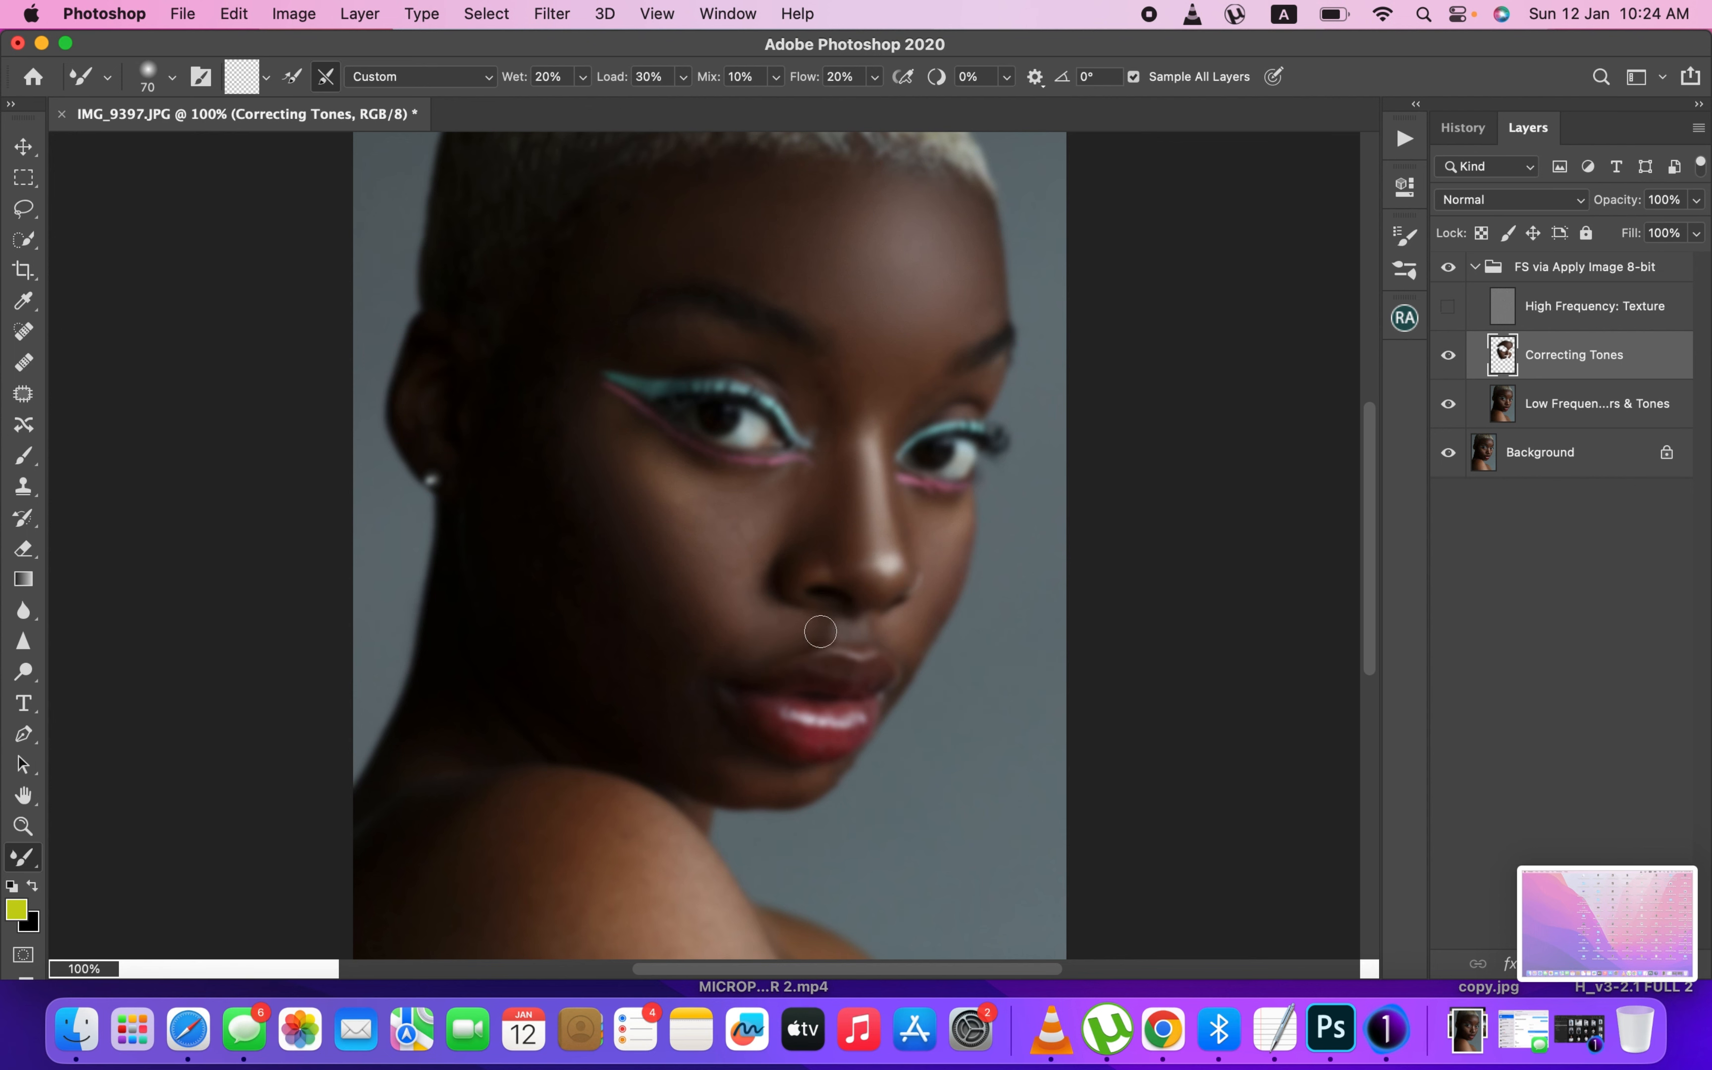
{"action": "mouse_move", "coordinate": [903, 623]}
{"action": "left_mouse_down"}
{"action": "mouse_move", "coordinate": [876, 626]}
{"action": "mouse_move", "coordinate": [889, 655]}
{"action": "mouse_move", "coordinate": [864, 610]}
{"action": "mouse_move", "coordinate": [767, 654]}
{"action": "left_mouse_up"}
{"action": "key", "text": "bracketleft"}
- Enlarge the Mixer Brush tip slightly and blend the skin below the near corner of the mouth
{"action": "key", "text": "bracketright"}
{"action": "key", "text": "bracketright"}
{"action": "key", "text": "bracketright"}
{"action": "mouse_move", "coordinate": [702, 746]}
{"action": "left_mouse_down"}
{"action": "mouse_move", "coordinate": [653, 666]}
{"action": "mouse_move", "coordinate": [720, 749]}
{"action": "left_mouse_up"}
- Blend the shadowed near cheek from beside the mouth up towards the temple with a Mixer Brush of about size 100
{"action": "key", "text": "bracketright"}
{"action": "key", "text": "bracketright"}
{"action": "key", "text": "bracketright"}
{"action": "key", "text": "bracketright"}
{"action": "key", "text": "bracketright"}
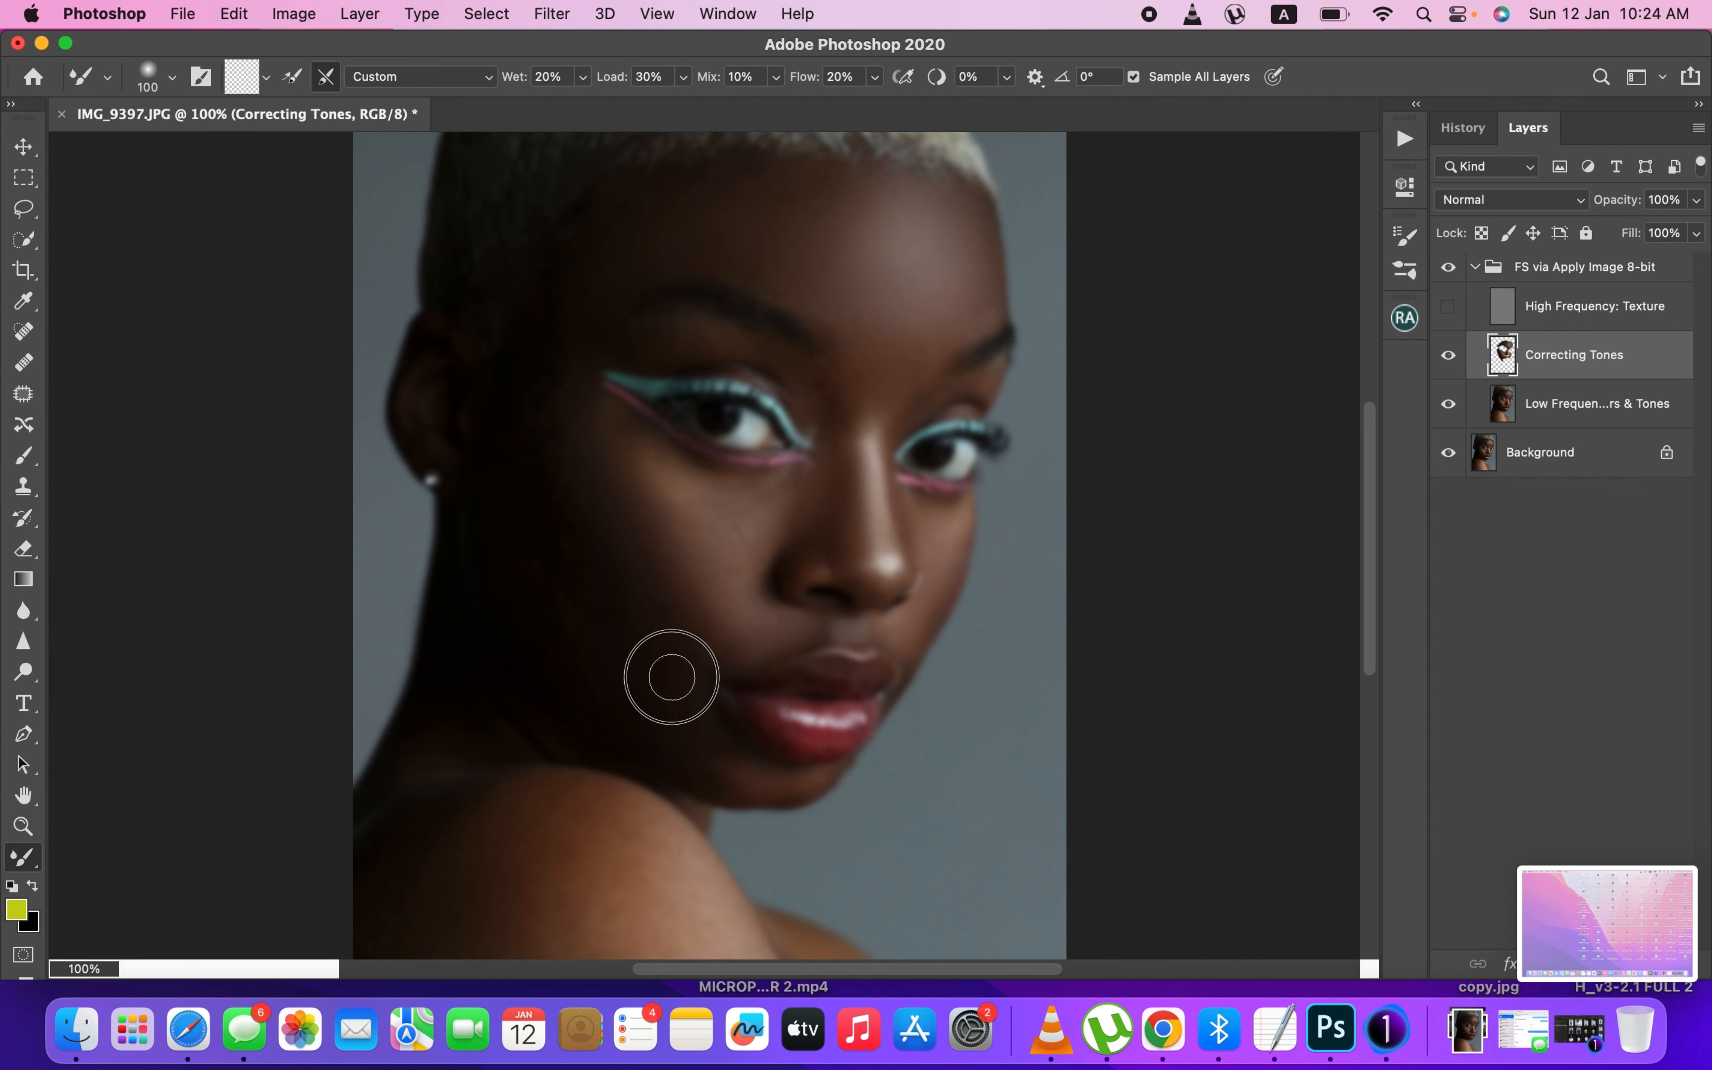
{"action": "key", "text": "bracketleft"}
{"action": "key", "text": "bracketleft"}
{"action": "left_click_drag", "start_coordinate": [643, 650], "coordinate": [560, 520]}
- Soften the highlight-to-shadow transition across the whole near cheek with the Mixer Brush at about size 200, and reduce the tip to 150
{"action": "key", "text": "bracketright"}
{"action": "key", "text": "bracketright"}
{"action": "left_click_drag", "start_coordinate": [651, 586], "coordinate": [618, 558]}
{"action": "key", "text": "bracketleft"}
{"action": "left_click_drag", "start_coordinate": [566, 455], "coordinate": [693, 627]}
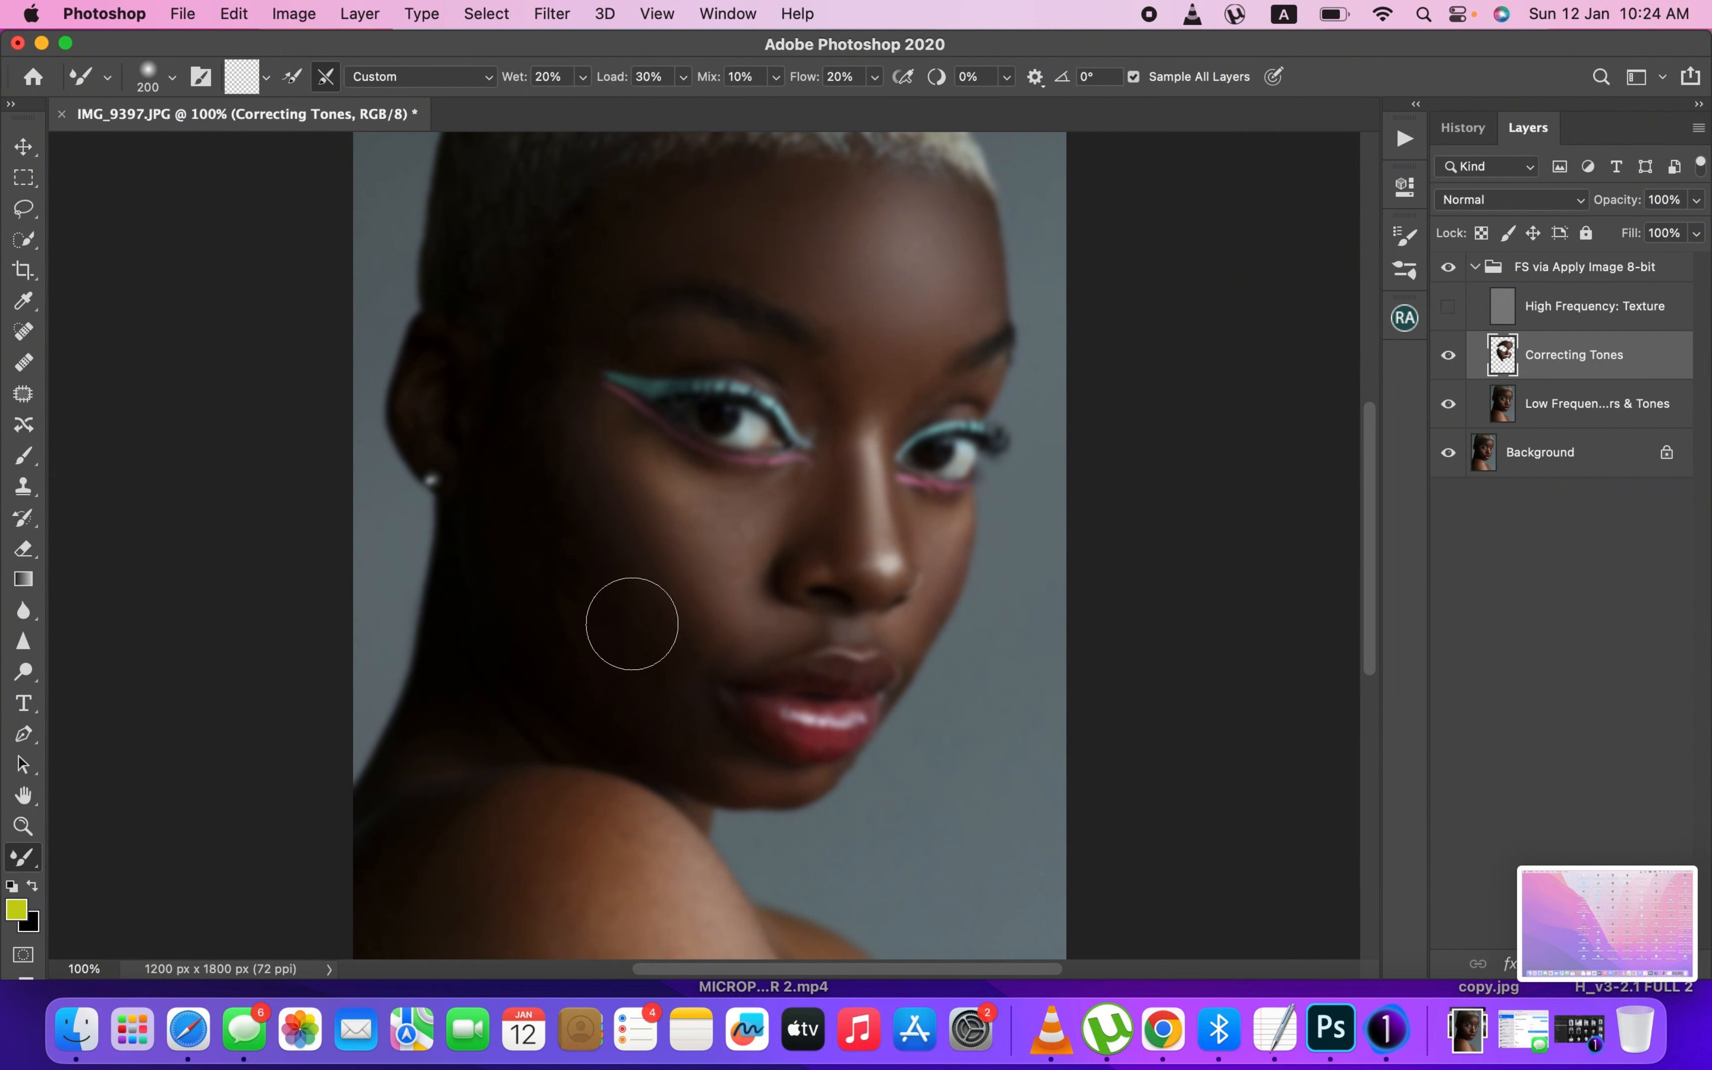
{"action": "left_click_drag", "start_coordinate": [630, 618], "coordinate": [630, 630]}
{"action": "mouse_move", "coordinate": [706, 600]}
{"action": "left_mouse_down"}
{"action": "mouse_move", "coordinate": [663, 601]}
{"action": "mouse_move", "coordinate": [693, 568]}
{"action": "left_mouse_up"}
{"action": "mouse_move", "coordinate": [609, 610]}
{"action": "left_mouse_down"}
{"action": "mouse_move", "coordinate": [706, 528]}
{"action": "mouse_move", "coordinate": [647, 509]}
{"action": "mouse_move", "coordinate": [578, 535]}
{"action": "left_mouse_up"}
{"action": "mouse_move", "coordinate": [630, 480]}
{"action": "left_mouse_down"}
{"action": "mouse_move", "coordinate": [550, 500]}
{"action": "mouse_move", "coordinate": [707, 600]}
{"action": "mouse_move", "coordinate": [649, 661]}
{"action": "mouse_move", "coordinate": [640, 634]}
{"action": "left_mouse_up"}
{"action": "key", "text": "bracketleft"}
{"action": "key", "text": "bracketleft"}
- Show High Frequency: Texture, compare the retouch with the original by toggling the group and the Background-only view, and hide the texture again
{"action": "left_click", "coordinate": [1447, 309]}
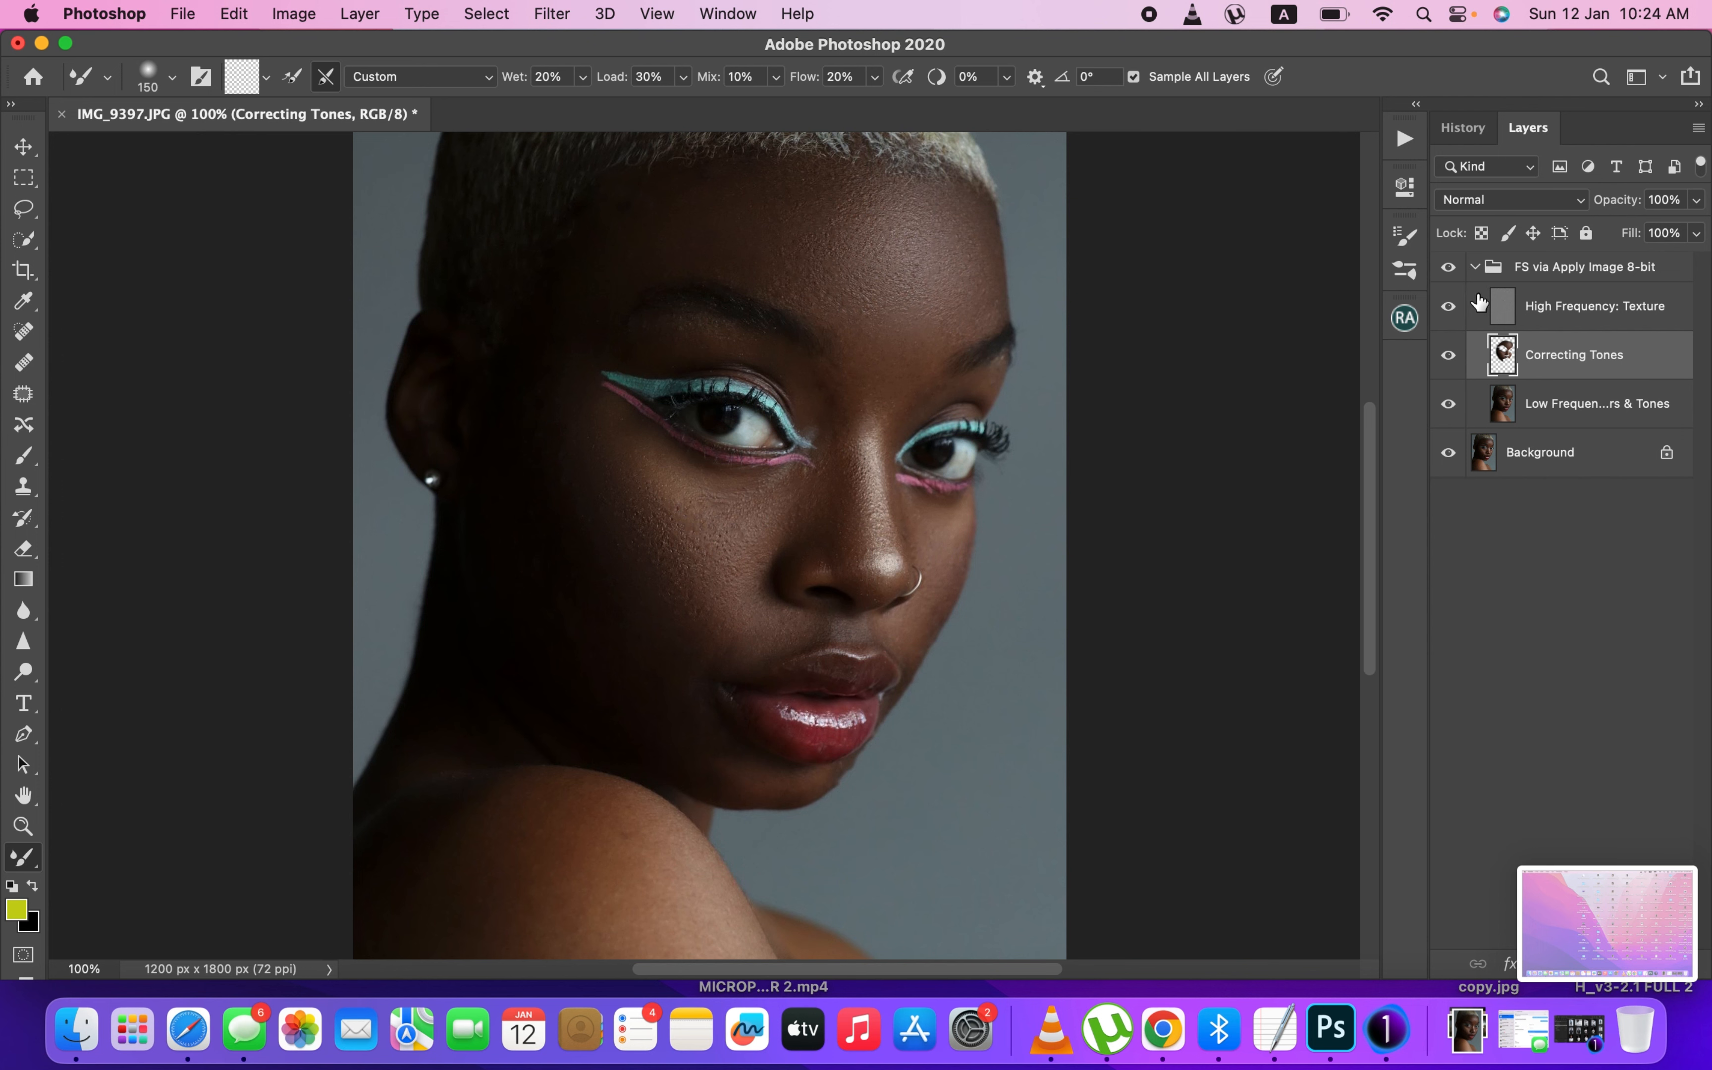
{"action": "left_click", "coordinate": [1449, 267]}
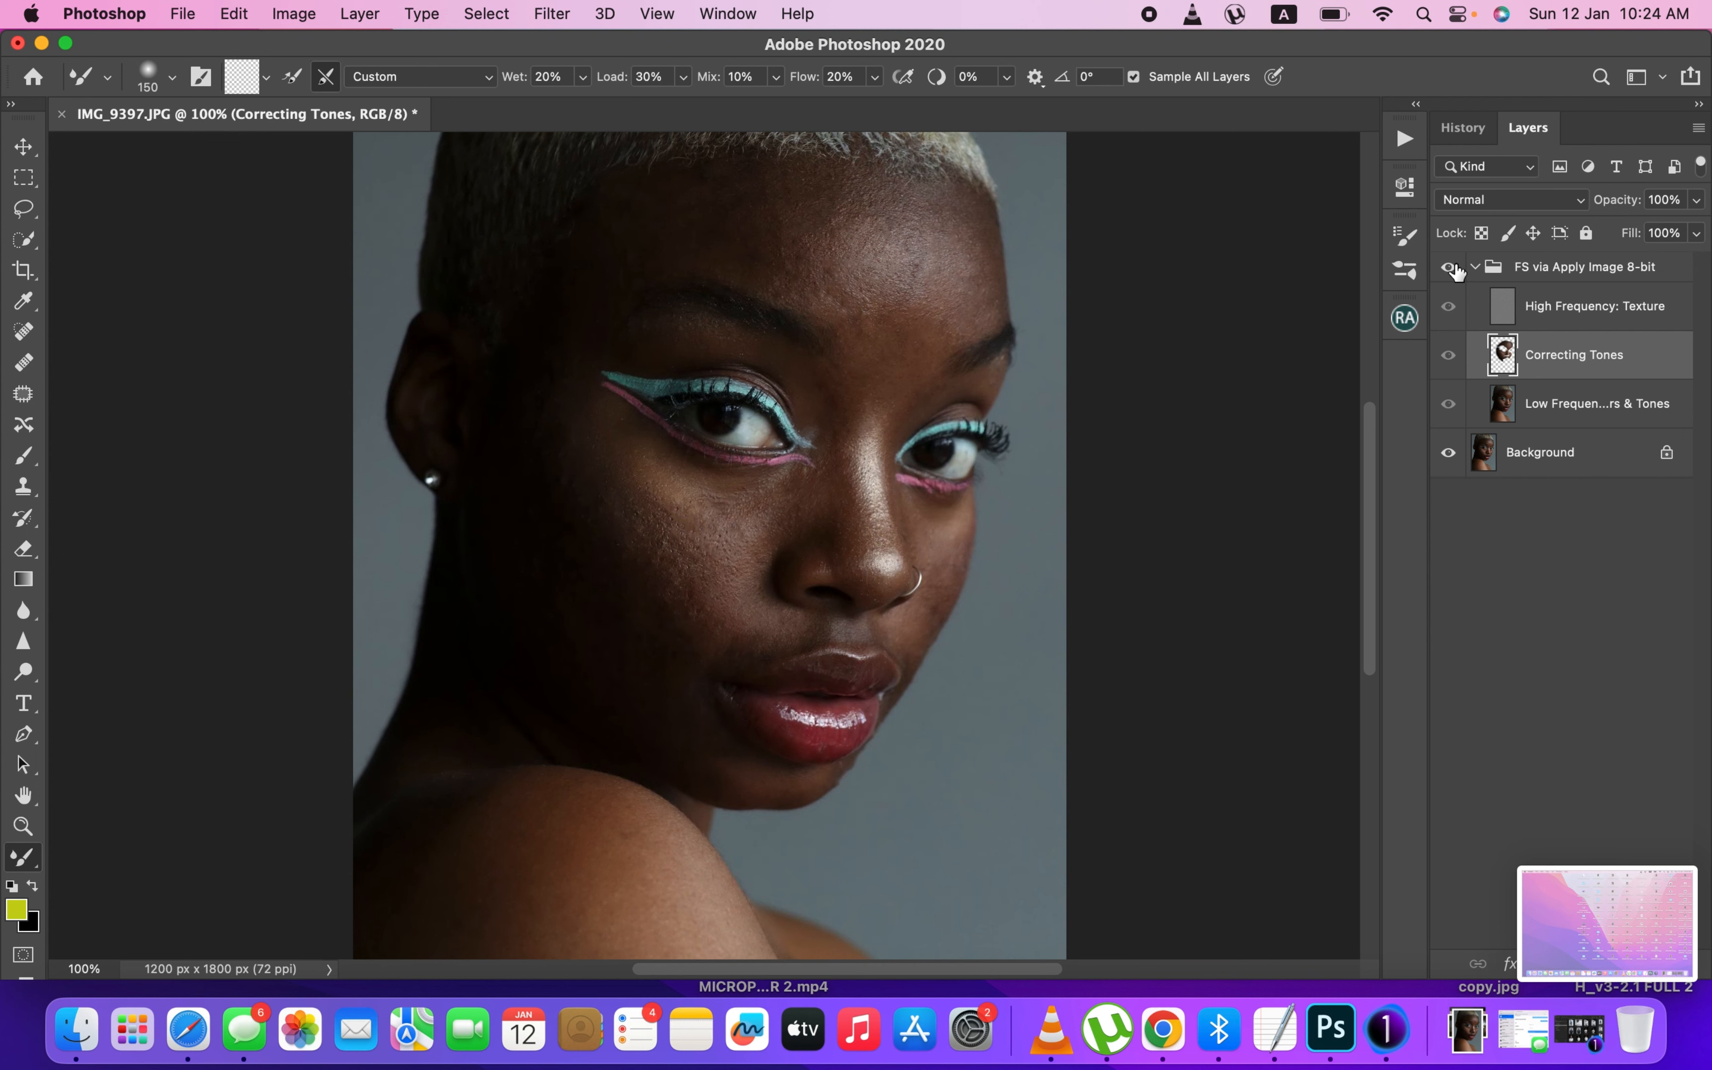
{"action": "left_click", "coordinate": [1449, 268]}
{"action": "left_click", "coordinate": [1451, 268]}
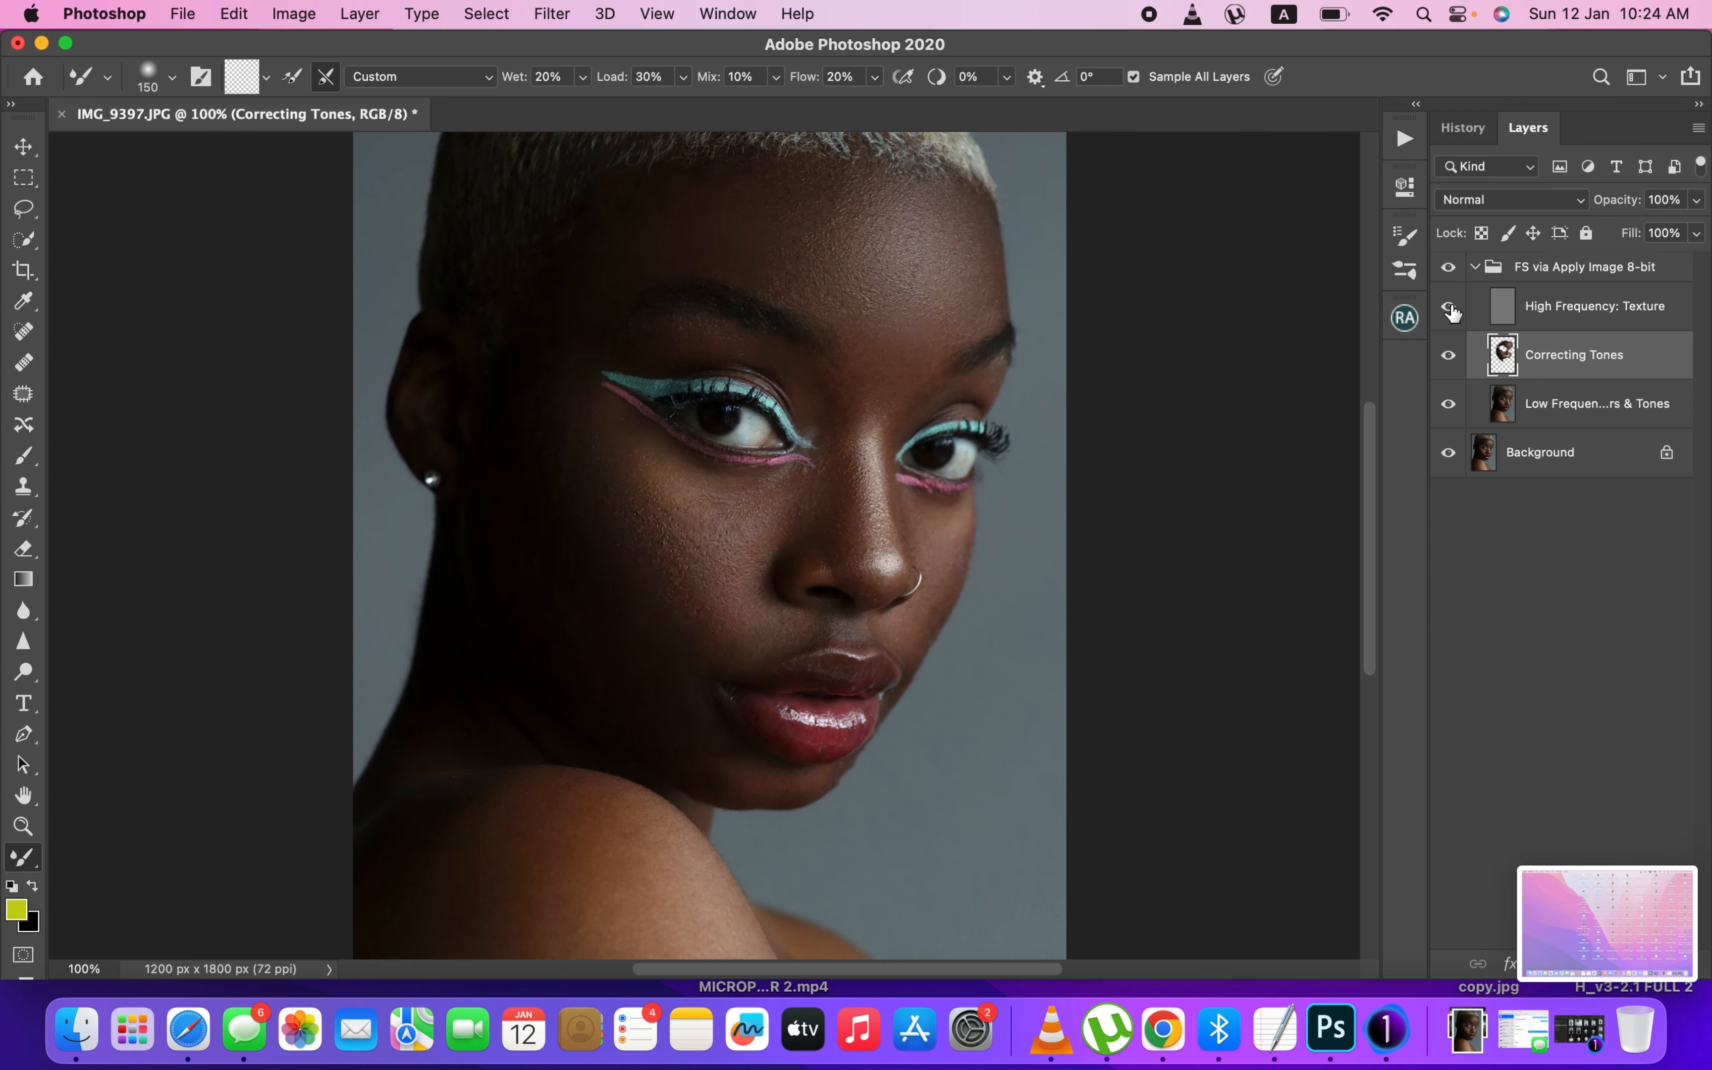
{"action": "left_click", "coordinate": [1448, 458], "text": "alt"}
{"action": "left_click", "coordinate": [1448, 457], "text": "alt"}
{"action": "left_click", "coordinate": [1449, 456], "text": "alt"}
{"action": "left_click", "coordinate": [1448, 307]}
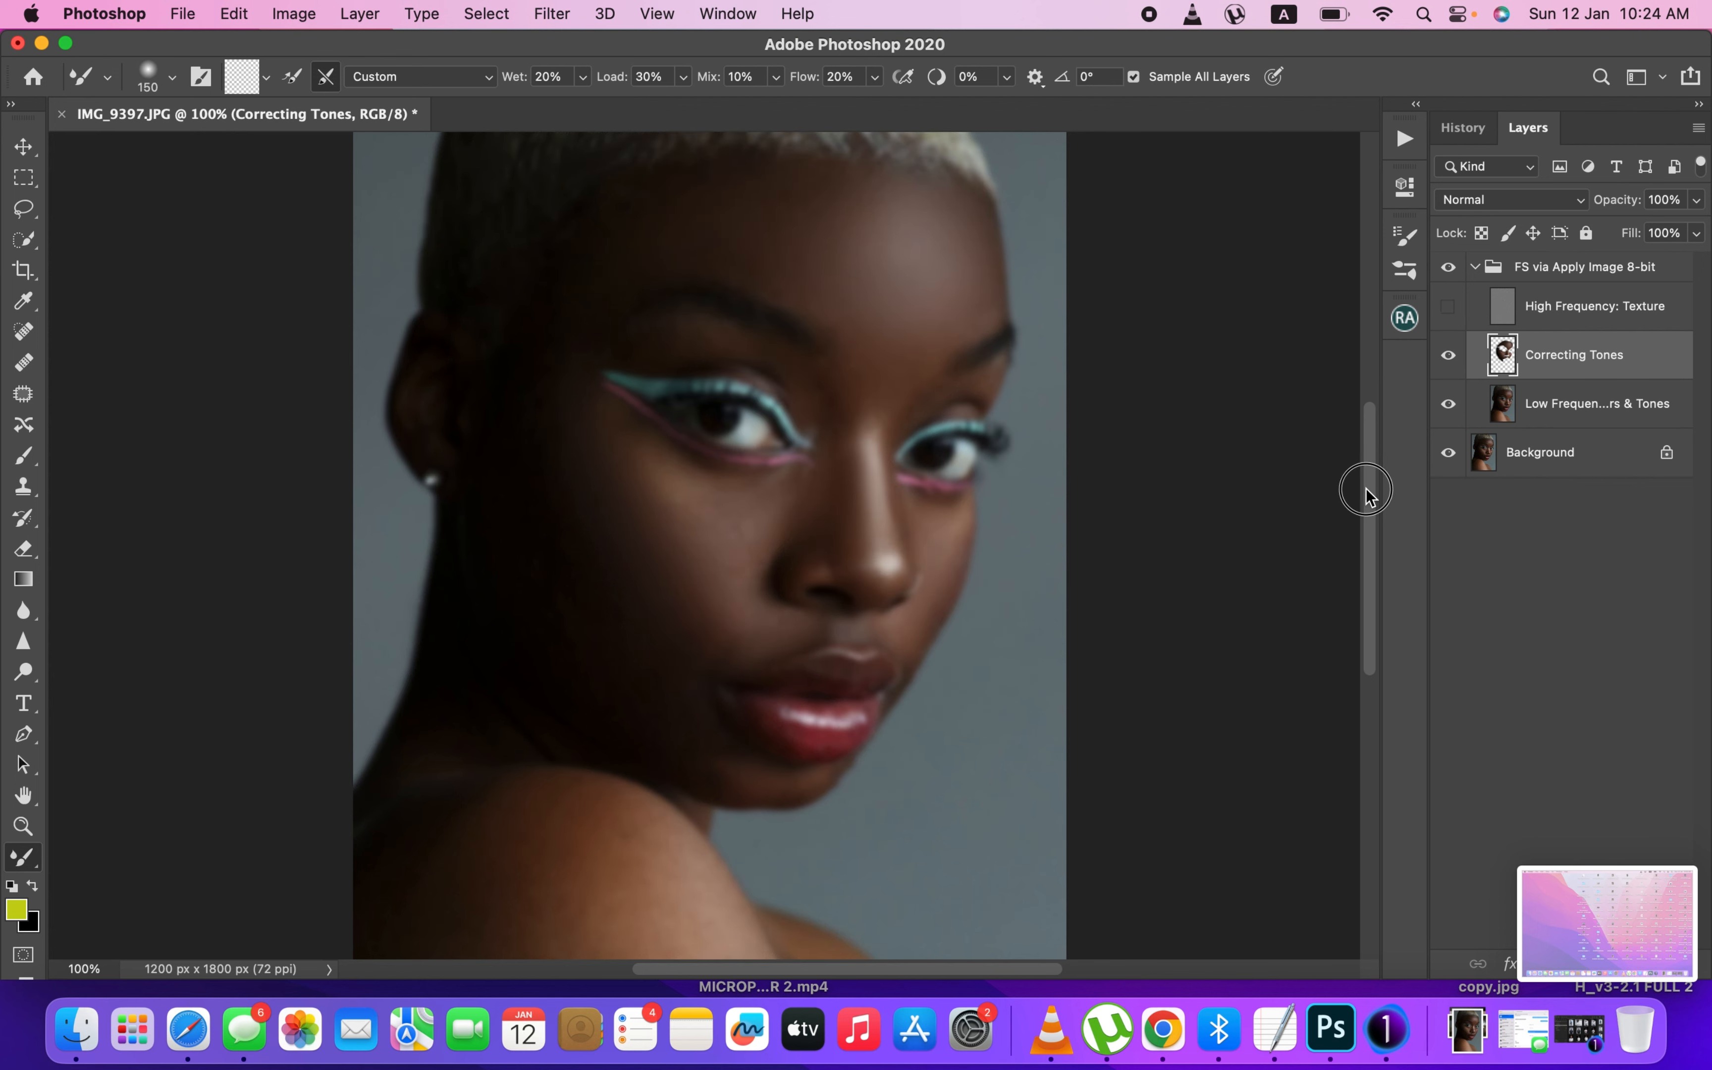
- Smooth the shoulder and upper arm tones from the highlight into the shadowed back edge with the Mixer Brush at about size 200
{"action": "left_click_drag", "start_coordinate": [1366, 492], "coordinate": [1364, 574]}
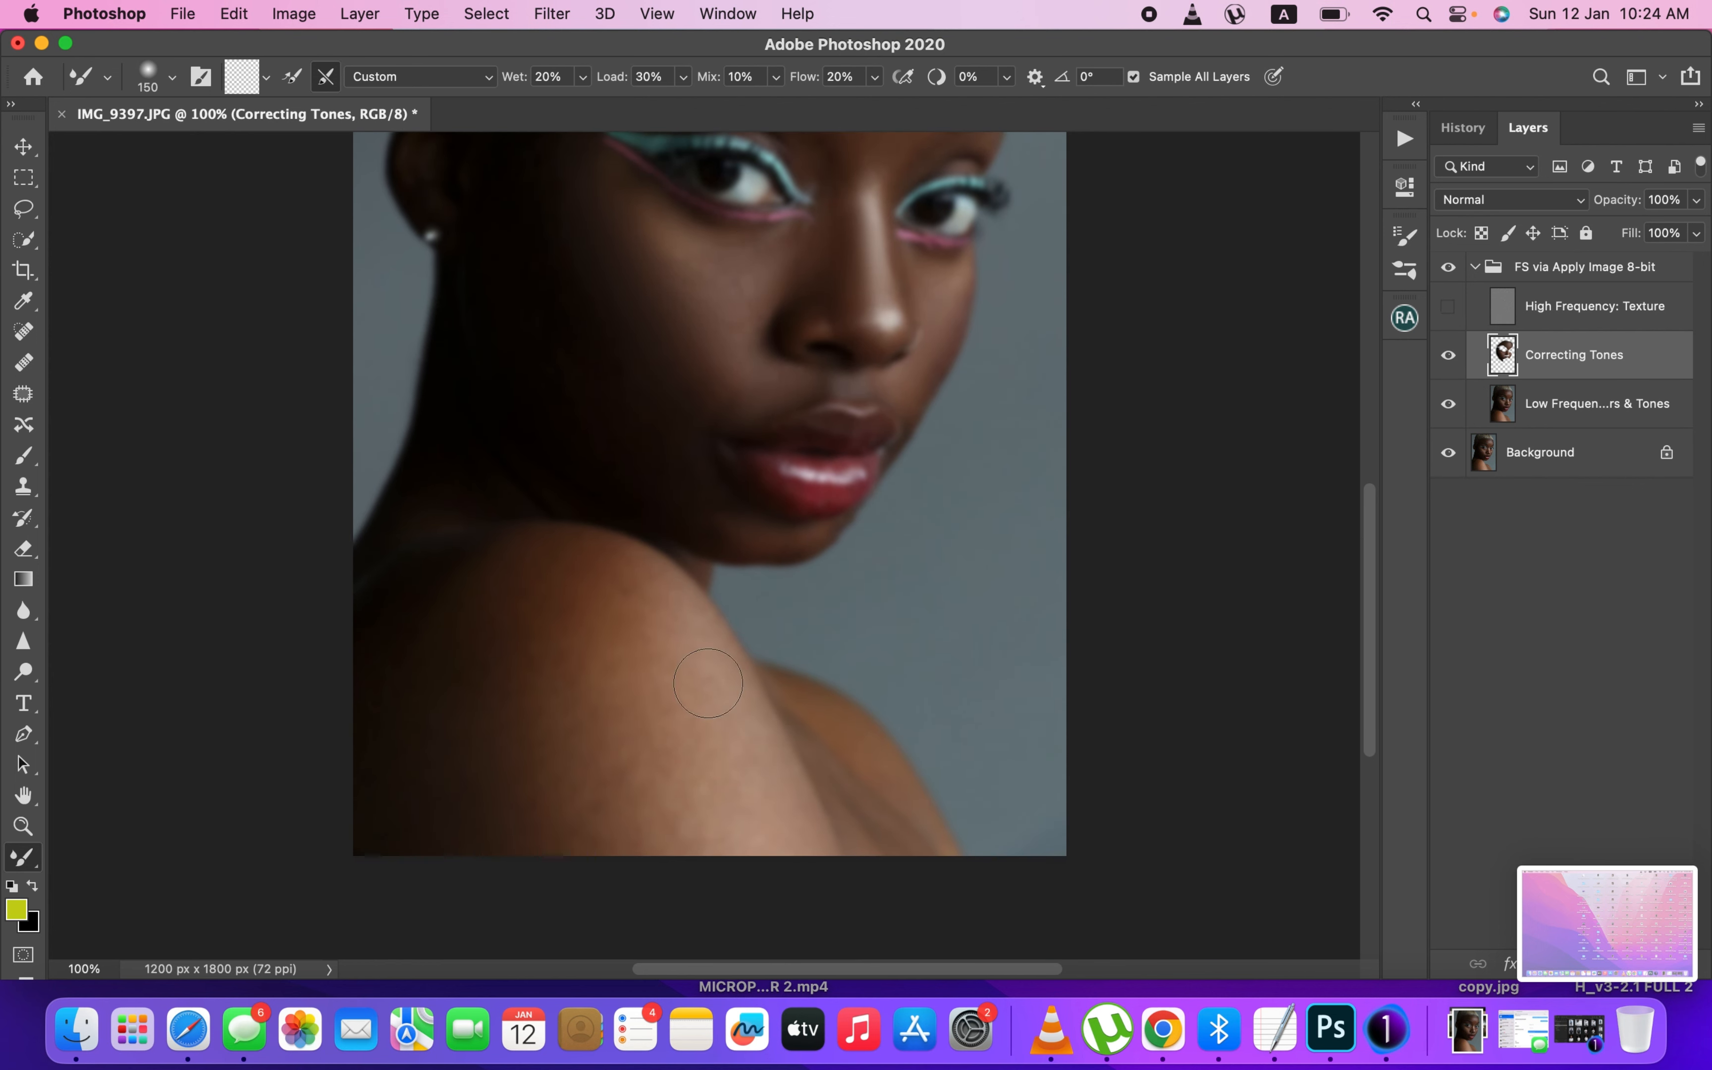
{"action": "mouse_move", "coordinate": [699, 794]}
{"action": "left_mouse_down"}
{"action": "mouse_move", "coordinate": [661, 723]}
{"action": "mouse_move", "coordinate": [679, 750]}
{"action": "mouse_move", "coordinate": [661, 581]}
{"action": "mouse_move", "coordinate": [641, 783]}
{"action": "mouse_move", "coordinate": [678, 857]}
{"action": "left_mouse_up"}
{"action": "mouse_move", "coordinate": [596, 648]}
{"action": "left_mouse_down"}
{"action": "mouse_move", "coordinate": [753, 885]}
{"action": "mouse_move", "coordinate": [624, 741]}
{"action": "mouse_move", "coordinate": [570, 640]}
{"action": "mouse_move", "coordinate": [624, 586]}
{"action": "mouse_move", "coordinate": [536, 669]}
{"action": "left_mouse_up"}
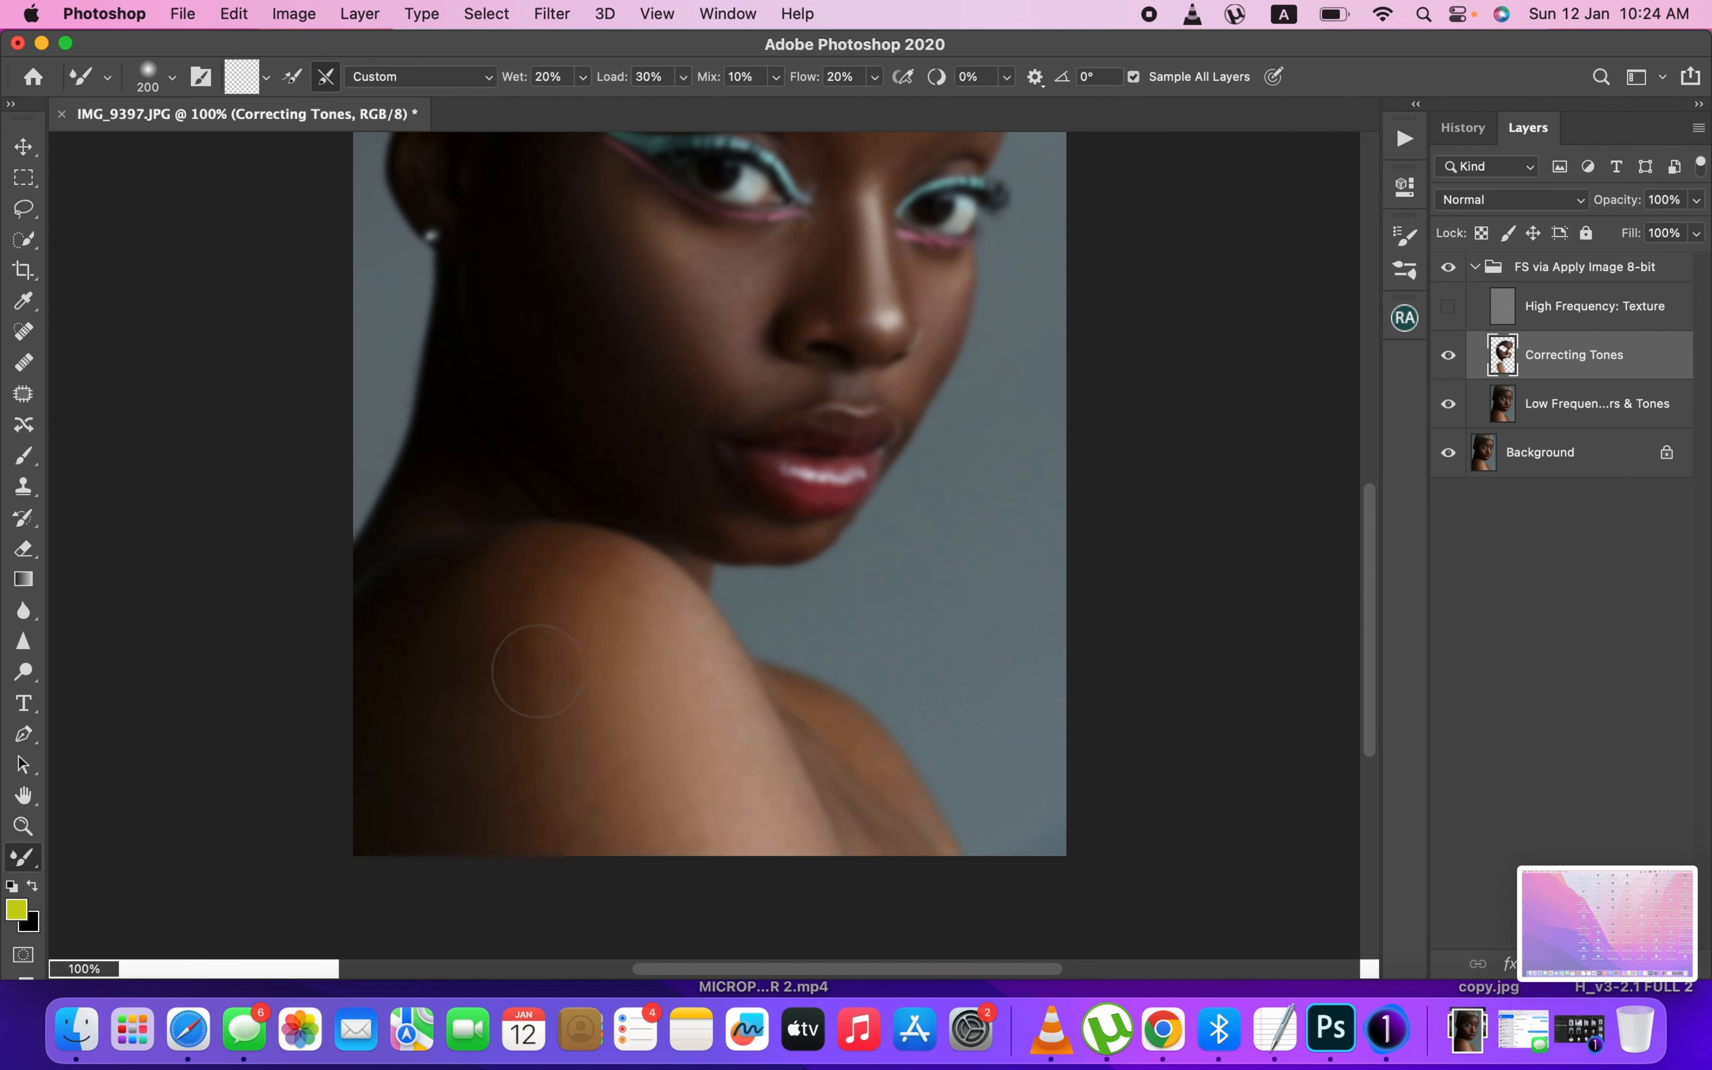
{"action": "mouse_move", "coordinate": [629, 620]}
{"action": "left_mouse_down"}
{"action": "mouse_move", "coordinate": [548, 733]}
{"action": "mouse_move", "coordinate": [576, 831]}
{"action": "left_mouse_up"}
{"action": "mouse_move", "coordinate": [570, 604]}
{"action": "left_mouse_down"}
{"action": "mouse_move", "coordinate": [573, 577]}
{"action": "mouse_move", "coordinate": [510, 710]}
{"action": "left_mouse_up"}
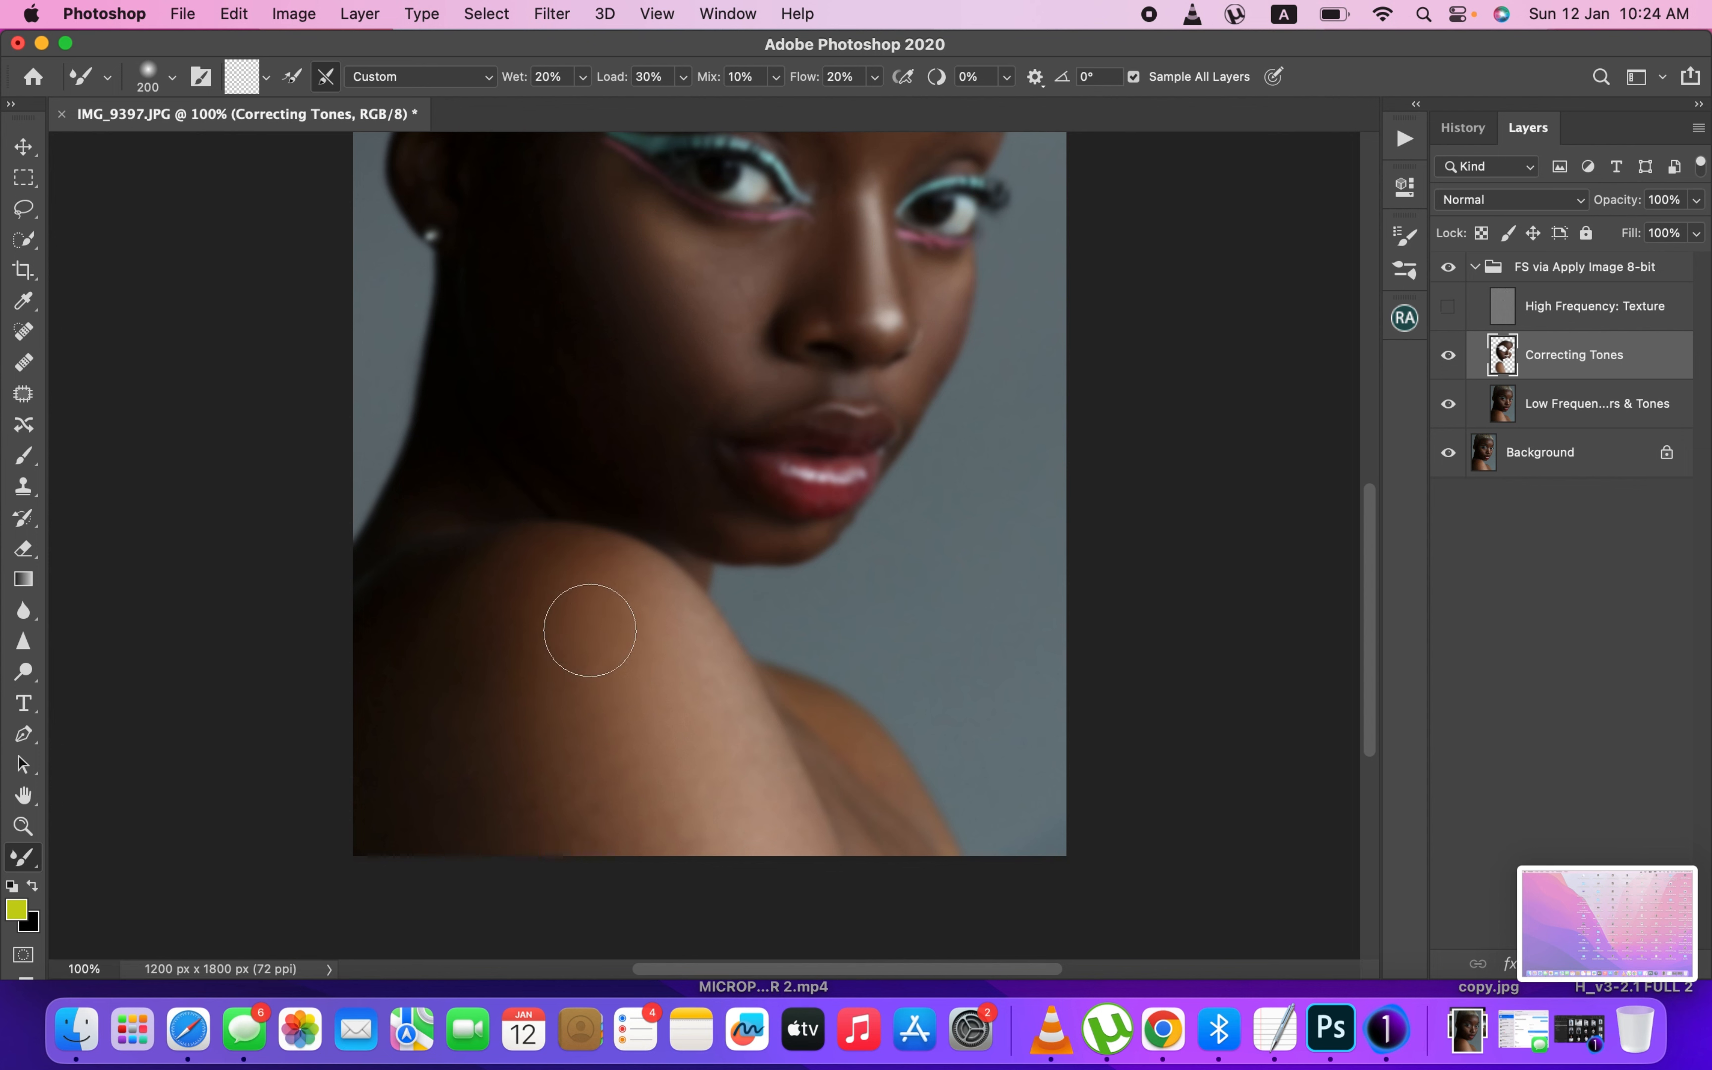
{"action": "left_click_drag", "start_coordinate": [499, 644], "coordinate": [504, 846]}
{"action": "left_click_drag", "start_coordinate": [466, 745], "coordinate": [458, 695]}
{"action": "mouse_move", "coordinate": [489, 602]}
{"action": "left_mouse_down"}
{"action": "mouse_move", "coordinate": [573, 592]}
{"action": "mouse_move", "coordinate": [450, 720]}
{"action": "mouse_move", "coordinate": [452, 664]}
{"action": "mouse_move", "coordinate": [565, 562]}
{"action": "left_mouse_up"}
- Blend the lower arm and its highlight at size 175, soften the shadowed back edge at size 250, and reduce the tip to 150
{"action": "mouse_move", "coordinate": [463, 910]}
{"action": "left_mouse_down"}
{"action": "mouse_move", "coordinate": [657, 878]}
{"action": "mouse_move", "coordinate": [657, 810]}
{"action": "mouse_move", "coordinate": [750, 832]}
{"action": "left_mouse_up"}
{"action": "key", "text": "bracketleft"}
{"action": "left_click_drag", "start_coordinate": [718, 738], "coordinate": [605, 645]}
{"action": "mouse_move", "coordinate": [712, 852]}
{"action": "left_mouse_down"}
{"action": "mouse_move", "coordinate": [745, 928]}
{"action": "mouse_move", "coordinate": [599, 640]}
{"action": "left_mouse_up"}
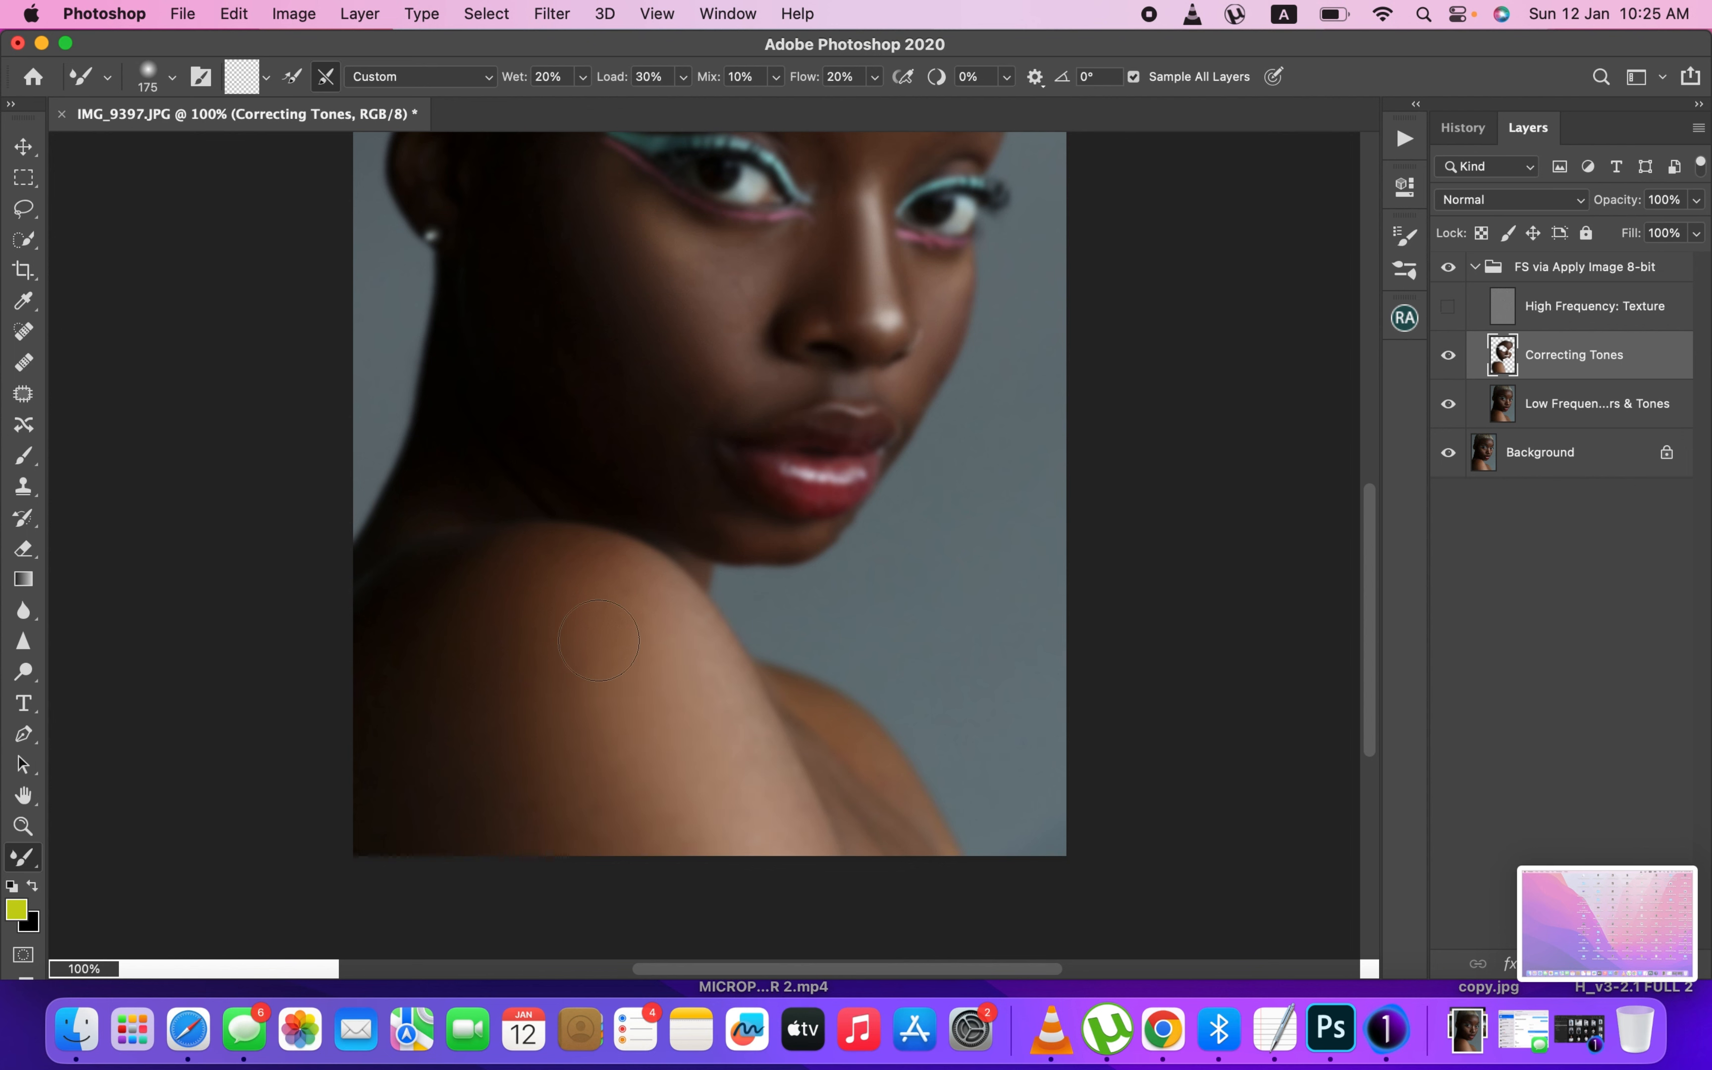
{"action": "mouse_move", "coordinate": [559, 811]}
{"action": "left_mouse_down"}
{"action": "mouse_move", "coordinate": [570, 580]}
{"action": "mouse_move", "coordinate": [546, 850]}
{"action": "mouse_move", "coordinate": [506, 869]}
{"action": "mouse_move", "coordinate": [500, 612]}
{"action": "mouse_move", "coordinate": [468, 697]}
{"action": "mouse_move", "coordinate": [500, 589]}
{"action": "mouse_move", "coordinate": [413, 649]}
{"action": "left_mouse_up"}
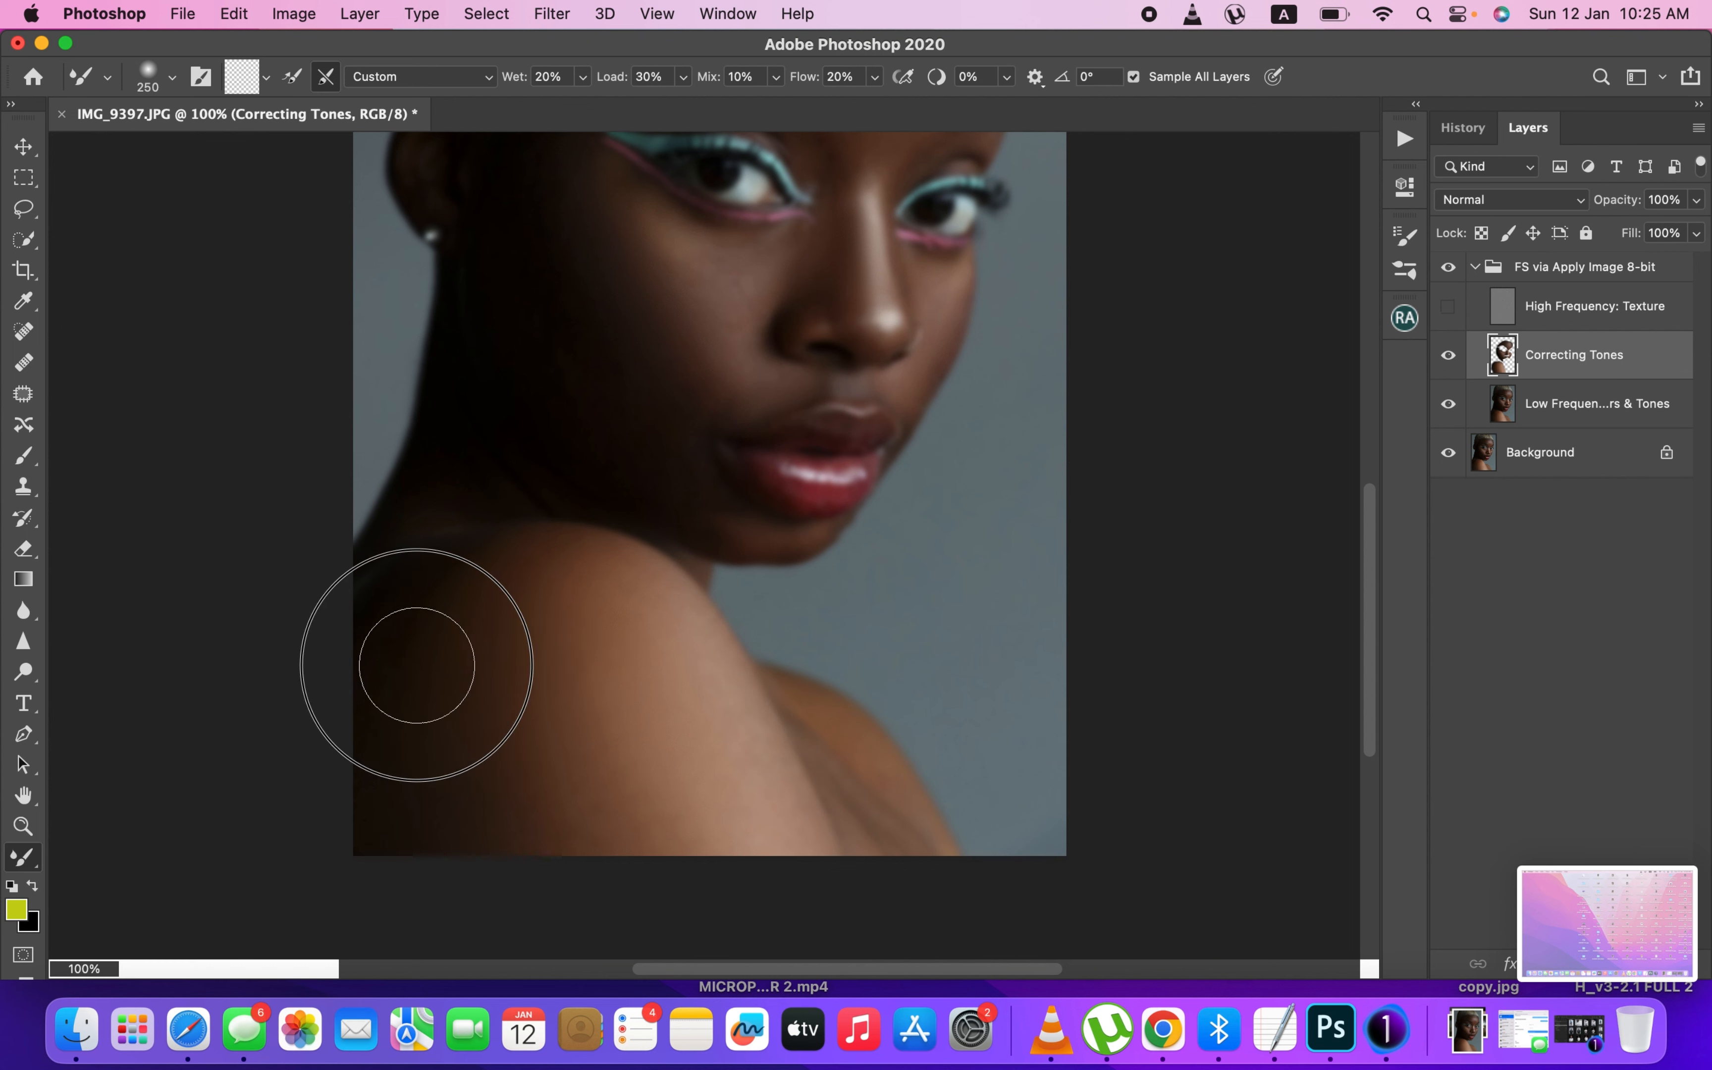
{"action": "key", "text": "bracketleft"}
{"action": "key", "text": "bracketleft"}
{"action": "key", "text": "bracketleft"}
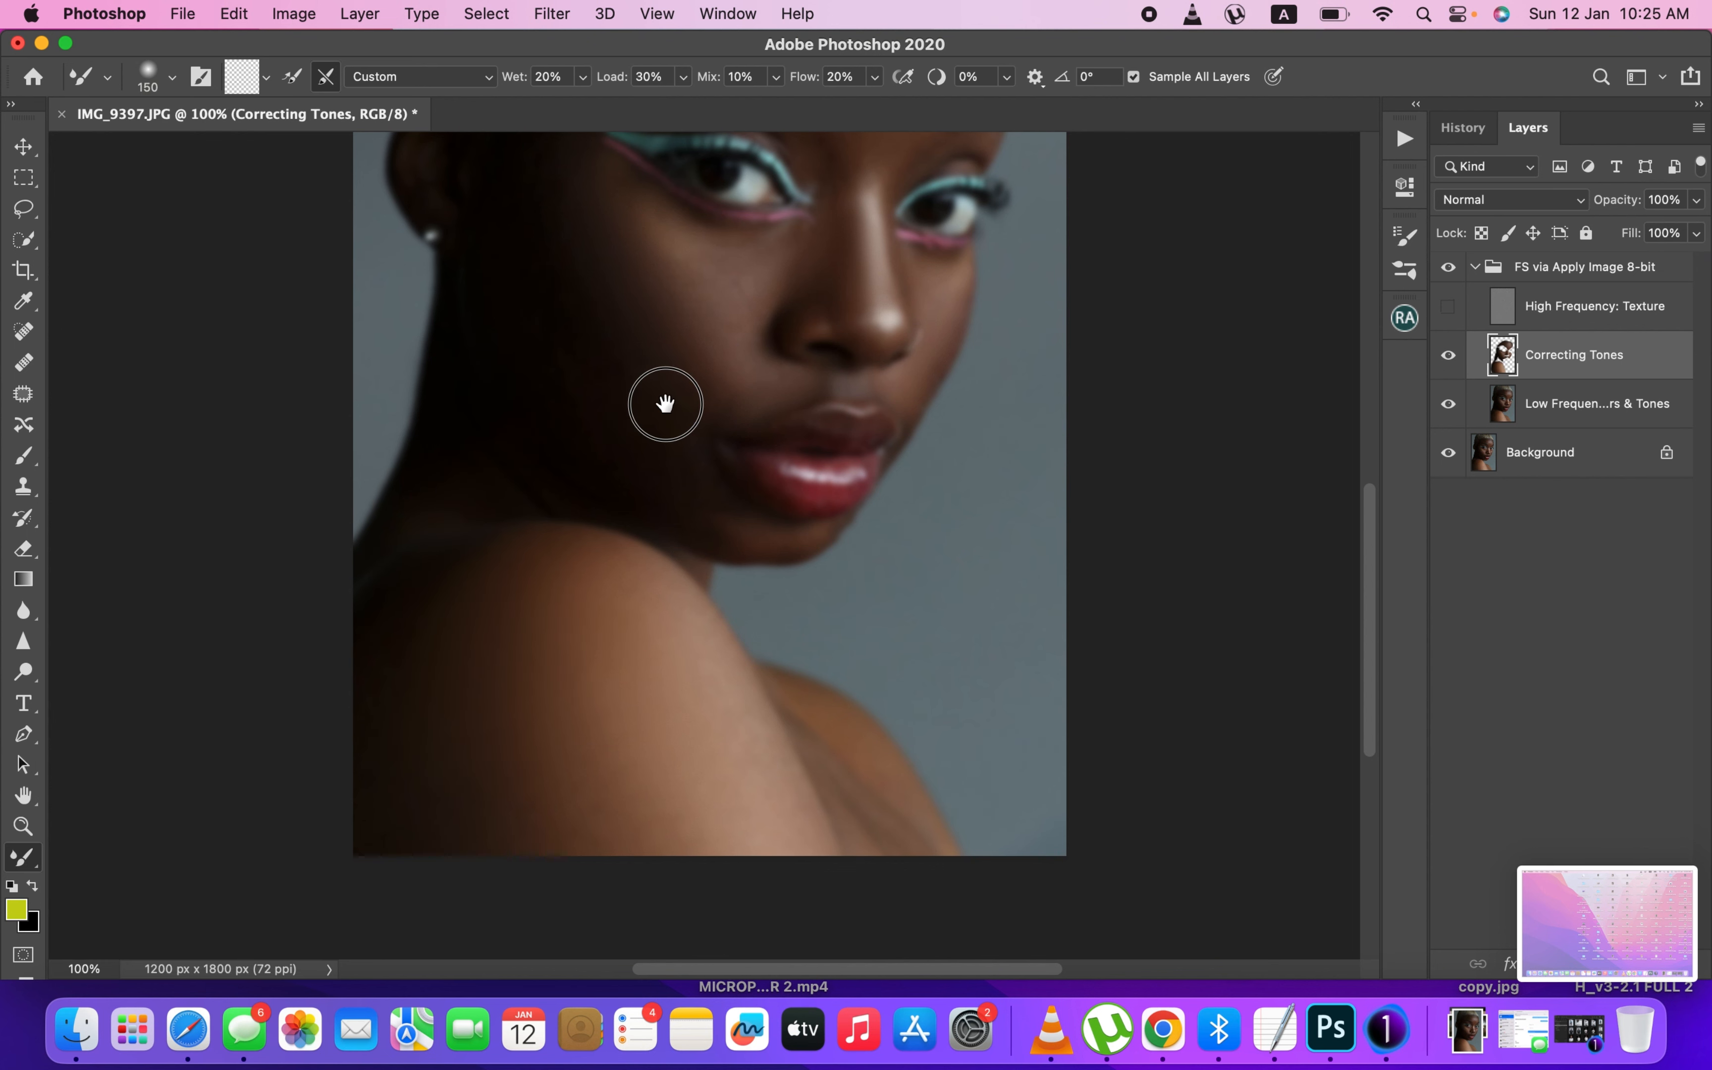
- Refine the near side of the nose and the skin around the upper lip with the Mixer Brush, reducing the tip to about 70
{"action": "scroll", "coordinate": [669, 401], "scroll_direction": "up", "scroll_amount": 8}
{"action": "key", "text": "bracketleft"}
{"action": "key", "text": "bracketleft"}
{"action": "key", "text": "bracketleft"}
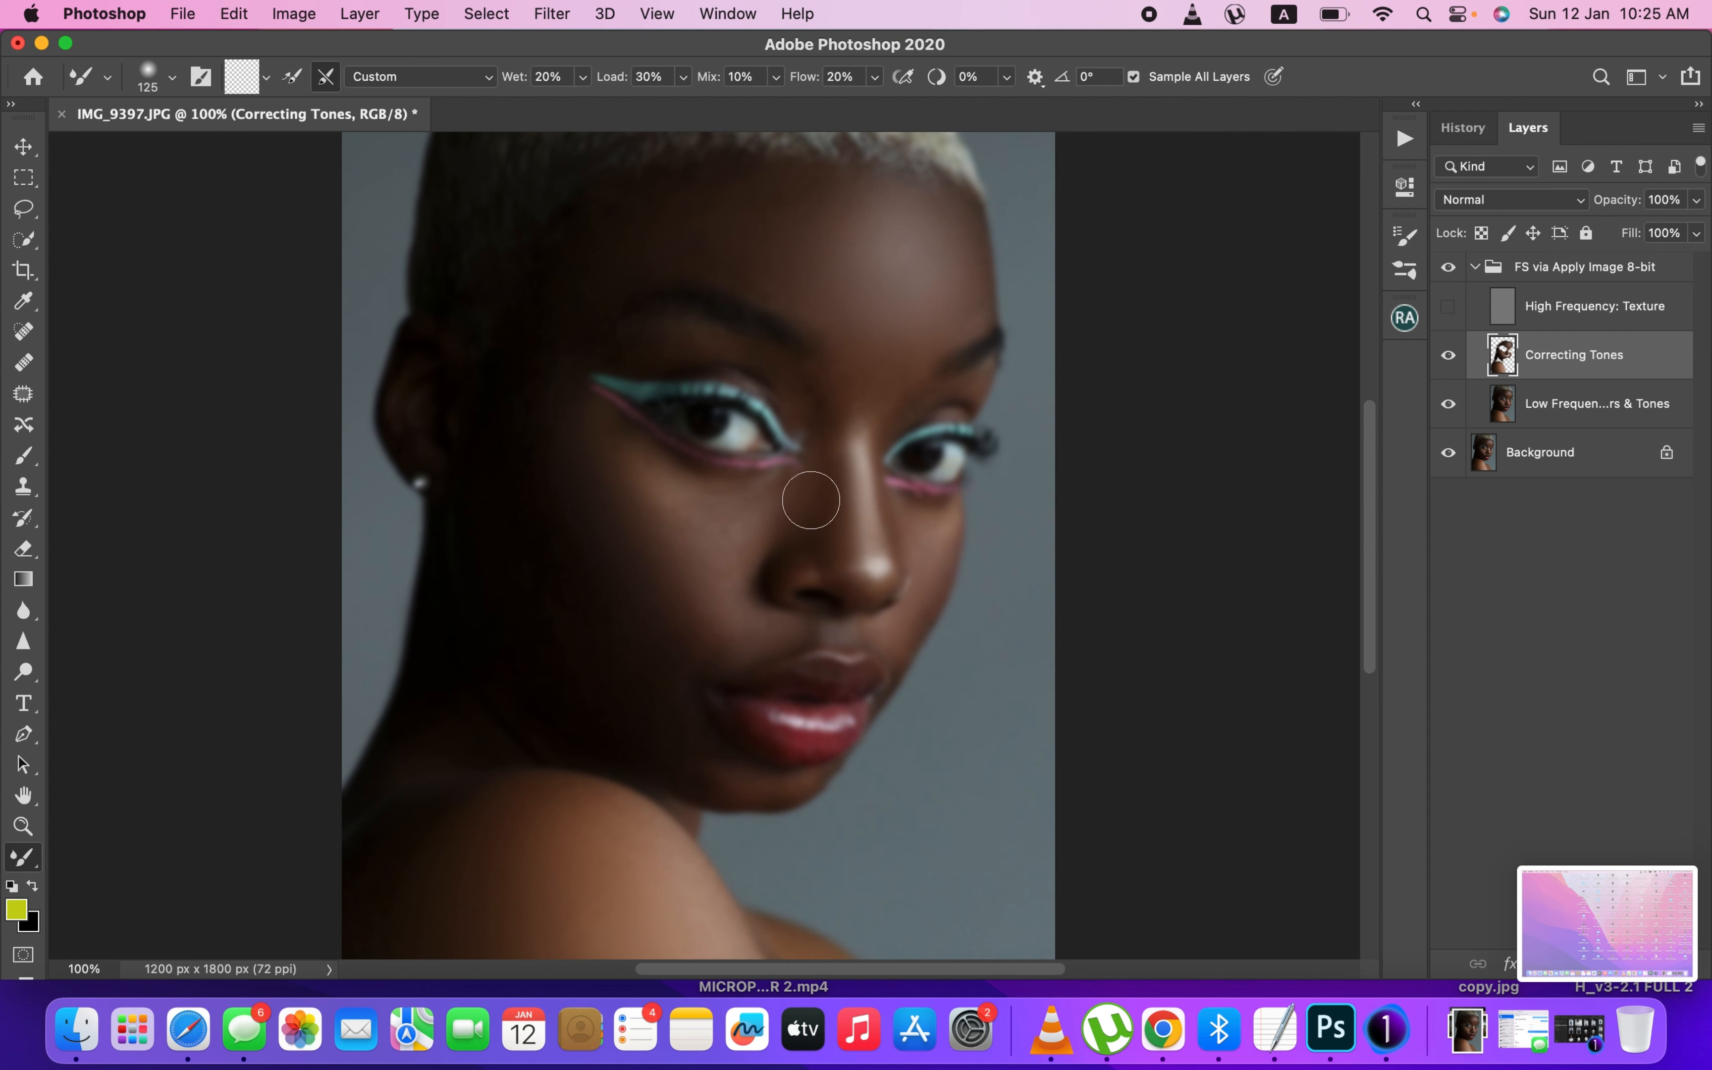
{"action": "key", "text": "bracketleft"}
{"action": "mouse_move", "coordinate": [792, 481]}
{"action": "left_mouse_down"}
{"action": "mouse_move", "coordinate": [799, 451]}
{"action": "mouse_move", "coordinate": [764, 535]}
{"action": "mouse_move", "coordinate": [818, 479]}
{"action": "mouse_move", "coordinate": [814, 523]}
{"action": "left_mouse_up"}
{"action": "mouse_move", "coordinate": [871, 632]}
{"action": "left_mouse_down"}
{"action": "mouse_move", "coordinate": [892, 642]}
{"action": "mouse_move", "coordinate": [863, 657]}
{"action": "left_mouse_up"}
{"action": "key", "text": "]"}
{"action": "left_click_drag", "start_coordinate": [775, 624], "coordinate": [767, 657]}
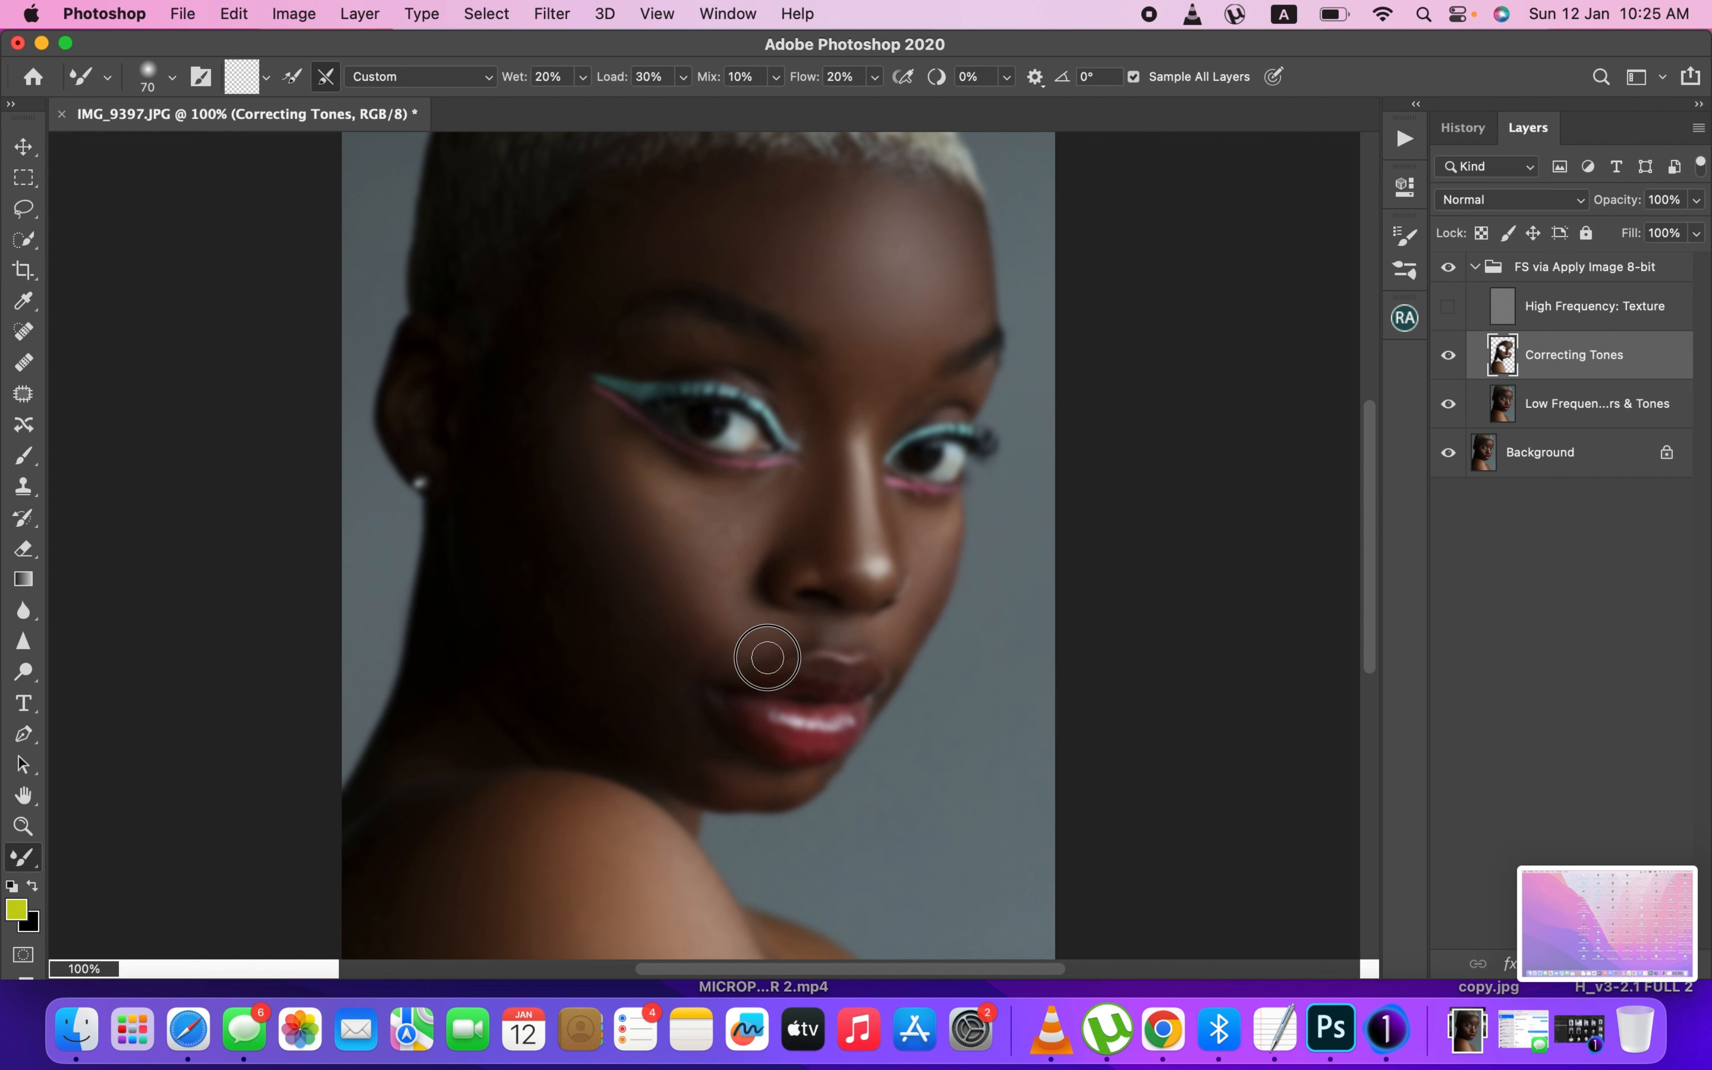
- Blend the jaw beside the mouth and the shadowed near cheek, enlarging the Mixer Brush tip from 90 past 100
{"action": "key", "text": "]"}
{"action": "key", "text": "]"}
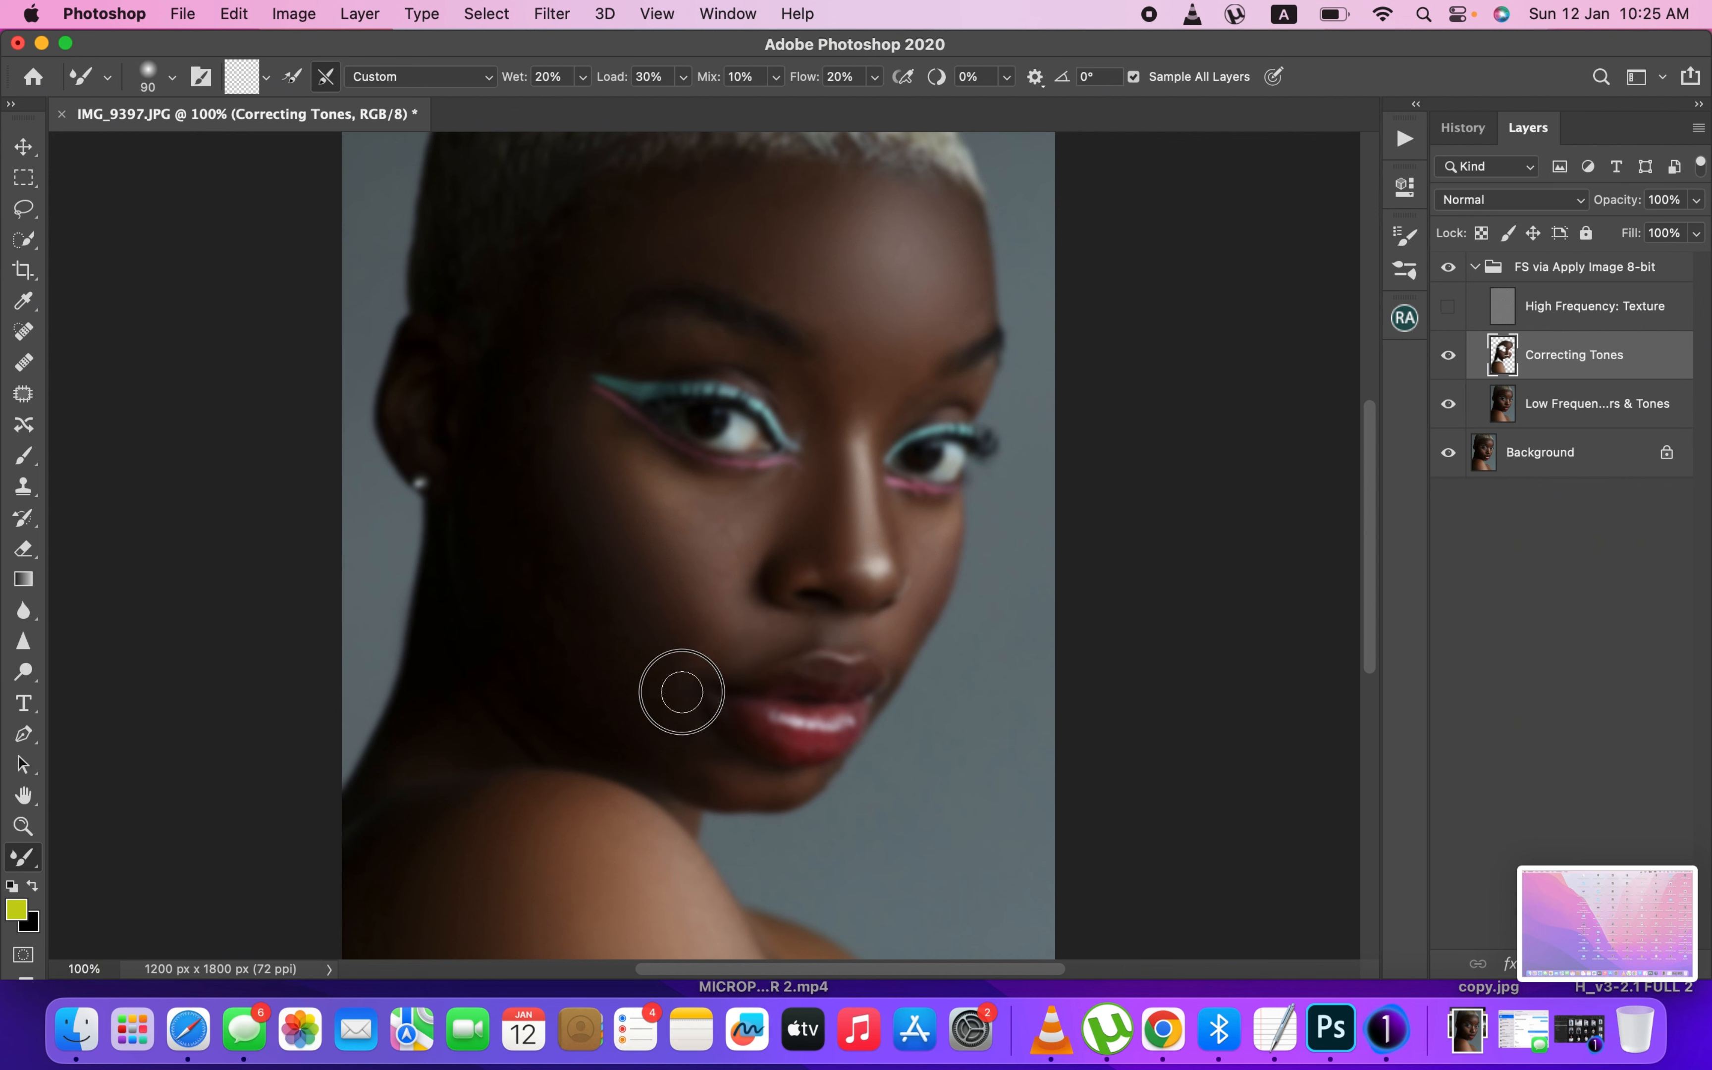
{"action": "mouse_move", "coordinate": [705, 734]}
{"action": "left_mouse_down"}
{"action": "mouse_move", "coordinate": [638, 645]}
{"action": "mouse_move", "coordinate": [668, 708]}
{"action": "left_mouse_up"}
{"action": "key", "text": "]"}
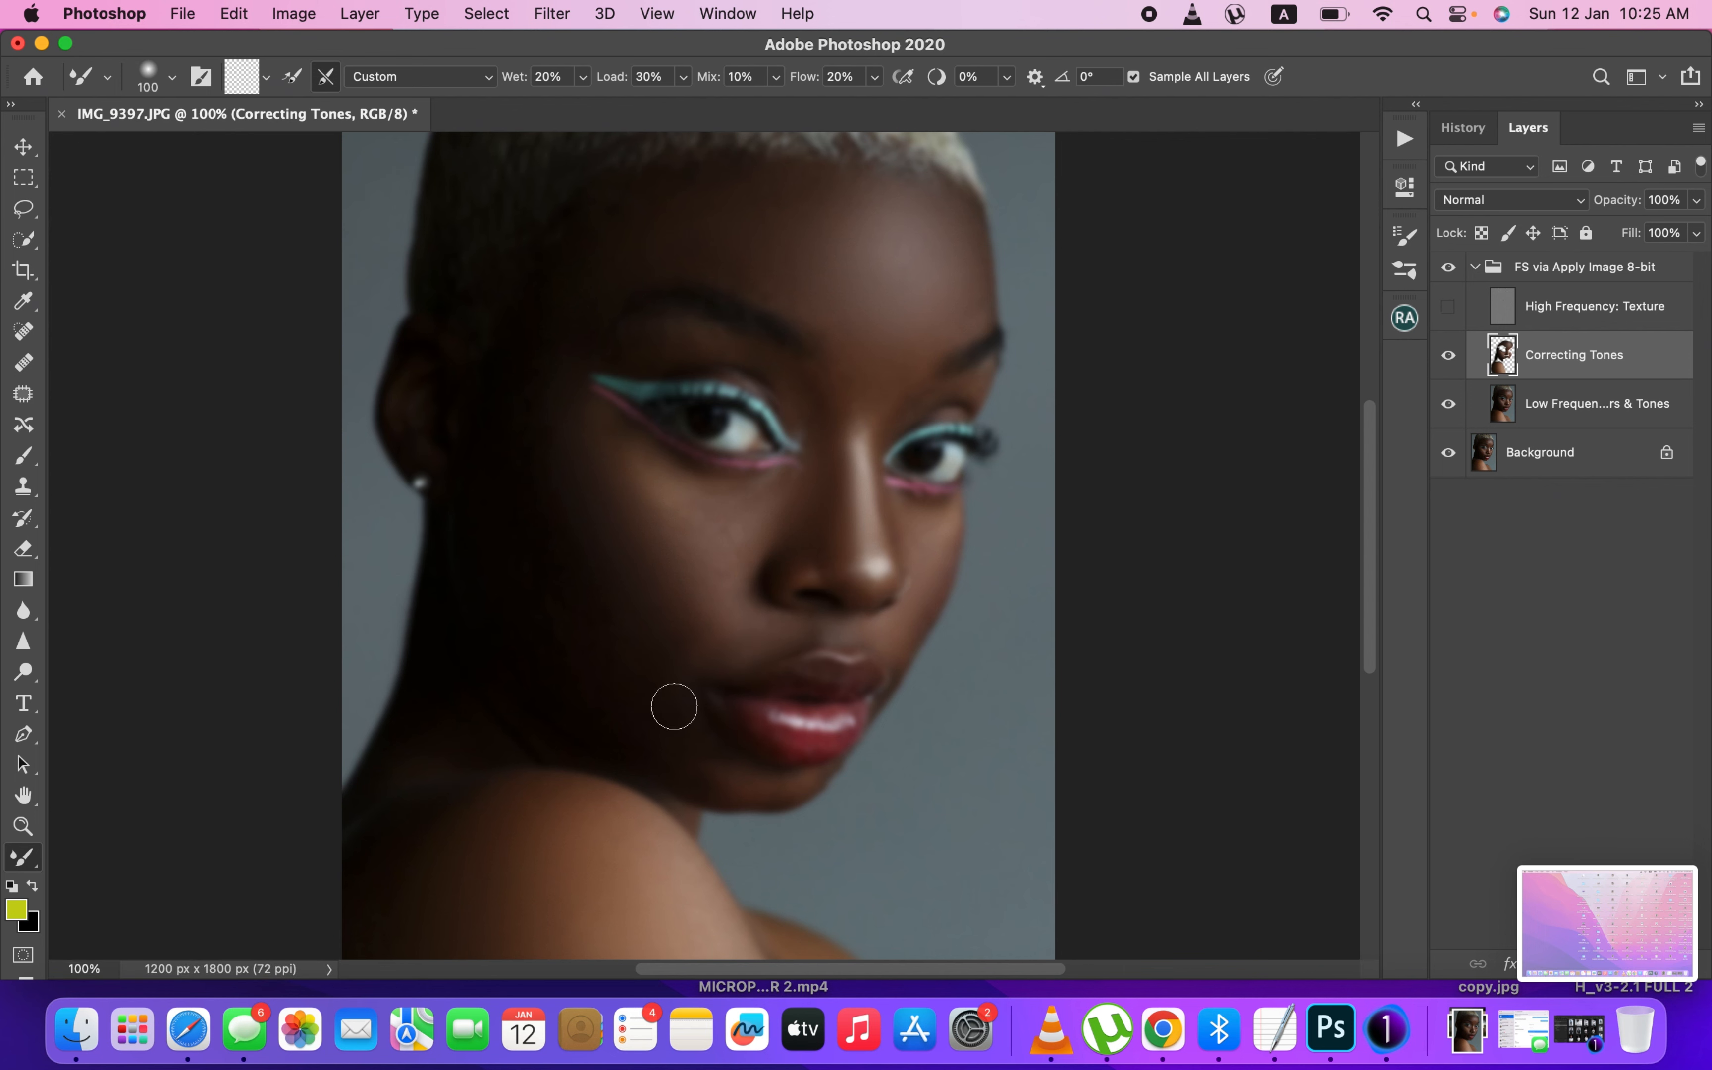
{"action": "key", "text": "]"}
{"action": "left_click_drag", "start_coordinate": [623, 600], "coordinate": [523, 516]}
{"action": "key", "text": "bracketleft"}
- Even out the forehead from above the near brow across the highlight with a larger Mixer Brush
{"action": "key", "text": "bracketright"}
{"action": "key", "text": "bracketright"}
{"action": "mouse_move", "coordinate": [699, 237]}
{"action": "left_mouse_down"}
{"action": "mouse_move", "coordinate": [812, 203]}
{"action": "mouse_move", "coordinate": [779, 222]}
{"action": "left_mouse_up"}
{"action": "mouse_move", "coordinate": [932, 251]}
{"action": "left_mouse_down"}
{"action": "mouse_move", "coordinate": [933, 226]}
{"action": "mouse_move", "coordinate": [838, 197]}
{"action": "left_mouse_up"}
{"action": "mouse_move", "coordinate": [839, 197]}
{"action": "left_mouse_down"}
{"action": "mouse_move", "coordinate": [898, 201]}
{"action": "mouse_move", "coordinate": [858, 215]}
{"action": "left_mouse_up"}
- Smooth both upper eyelids and the skin between the eyes, reducing the Mixer Brush to about size 80
{"action": "key", "text": "bracketleft"}
{"action": "key", "text": "bracketleft"}
{"action": "key", "text": "bracketleft"}
{"action": "key", "text": "bracketleft"}
{"action": "mouse_move", "coordinate": [704, 351]}
{"action": "left_mouse_down"}
{"action": "mouse_move", "coordinate": [679, 337]}
{"action": "mouse_move", "coordinate": [638, 360]}
{"action": "mouse_move", "coordinate": [778, 361]}
{"action": "left_mouse_up"}
{"action": "key", "text": "bracketleft"}
{"action": "key", "text": "bracketleft"}
{"action": "mouse_move", "coordinate": [929, 402]}
{"action": "left_mouse_down"}
{"action": "mouse_move", "coordinate": [903, 393]}
{"action": "mouse_move", "coordinate": [880, 444]}
{"action": "left_mouse_up"}
{"action": "mouse_move", "coordinate": [841, 381]}
{"action": "left_mouse_down"}
{"action": "mouse_move", "coordinate": [828, 455]}
{"action": "mouse_move", "coordinate": [803, 377]}
{"action": "mouse_move", "coordinate": [822, 443]}
{"action": "mouse_move", "coordinate": [759, 365]}
{"action": "left_mouse_up"}
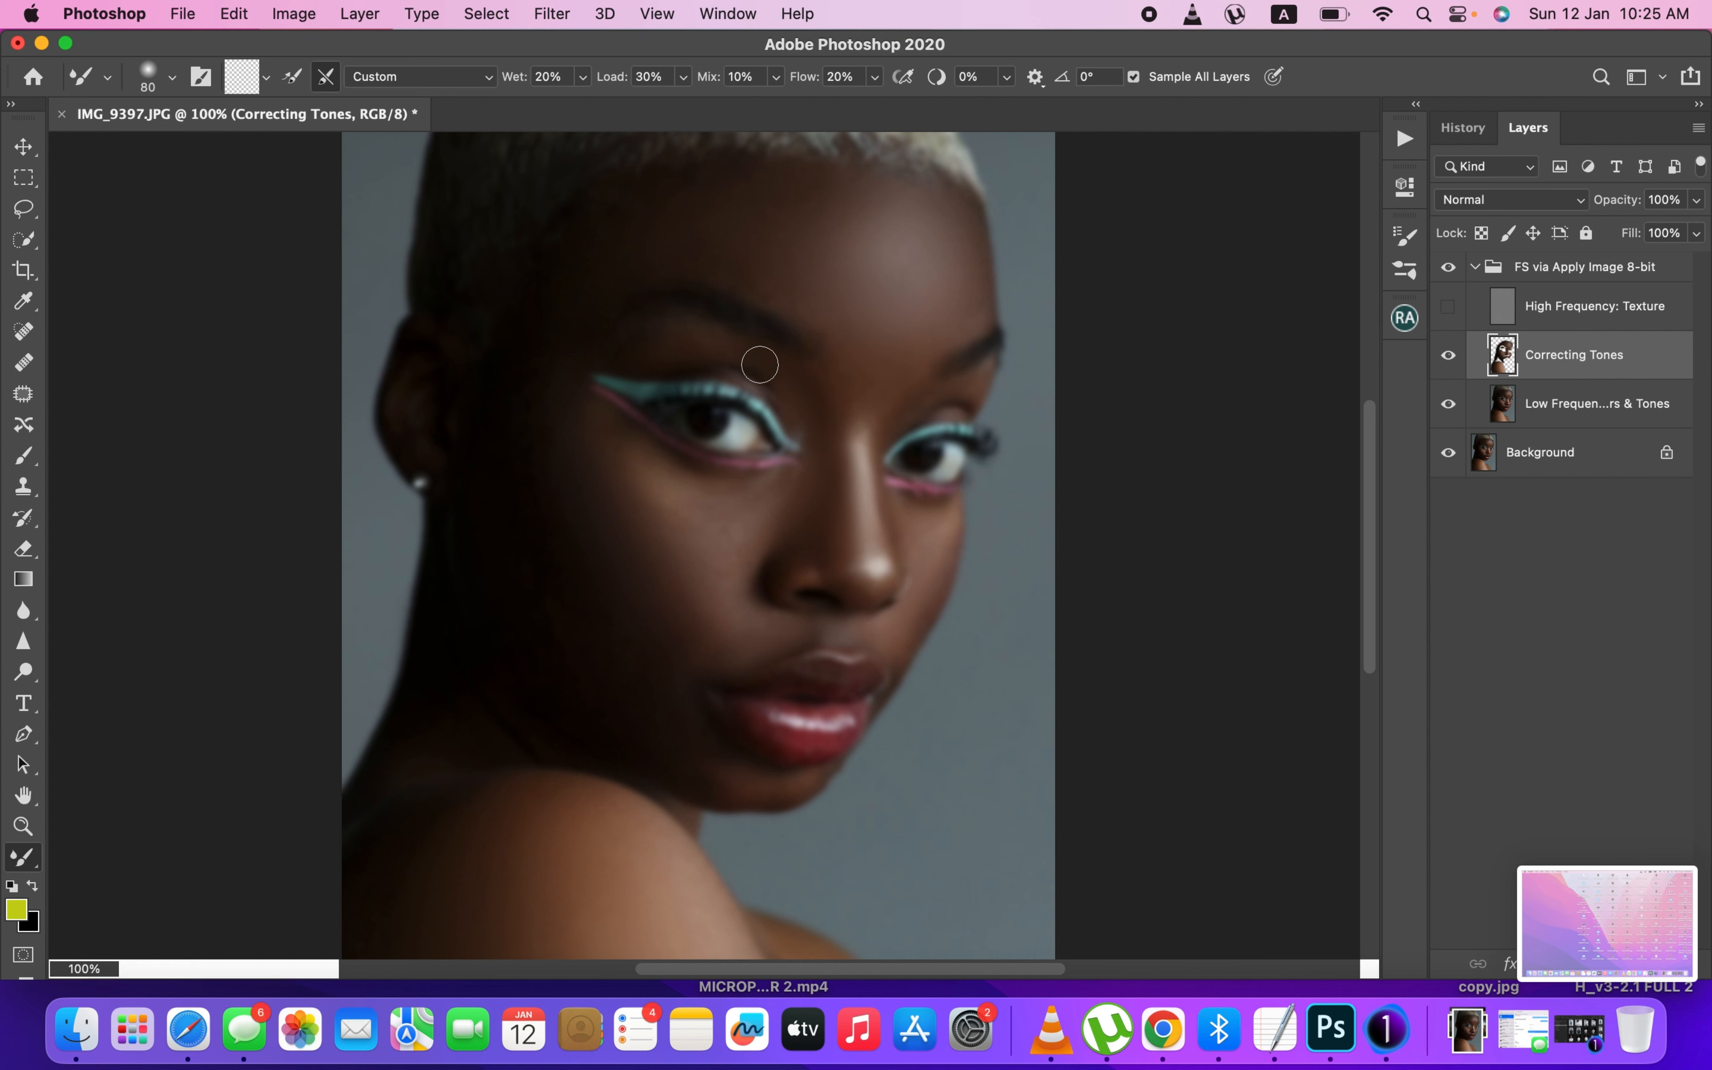
- Show High Frequency: Texture, collapse the FS via Apply Image 8-bit group, and toggle its visibility to compare before and after
{"action": "left_click", "coordinate": [1449, 306]}
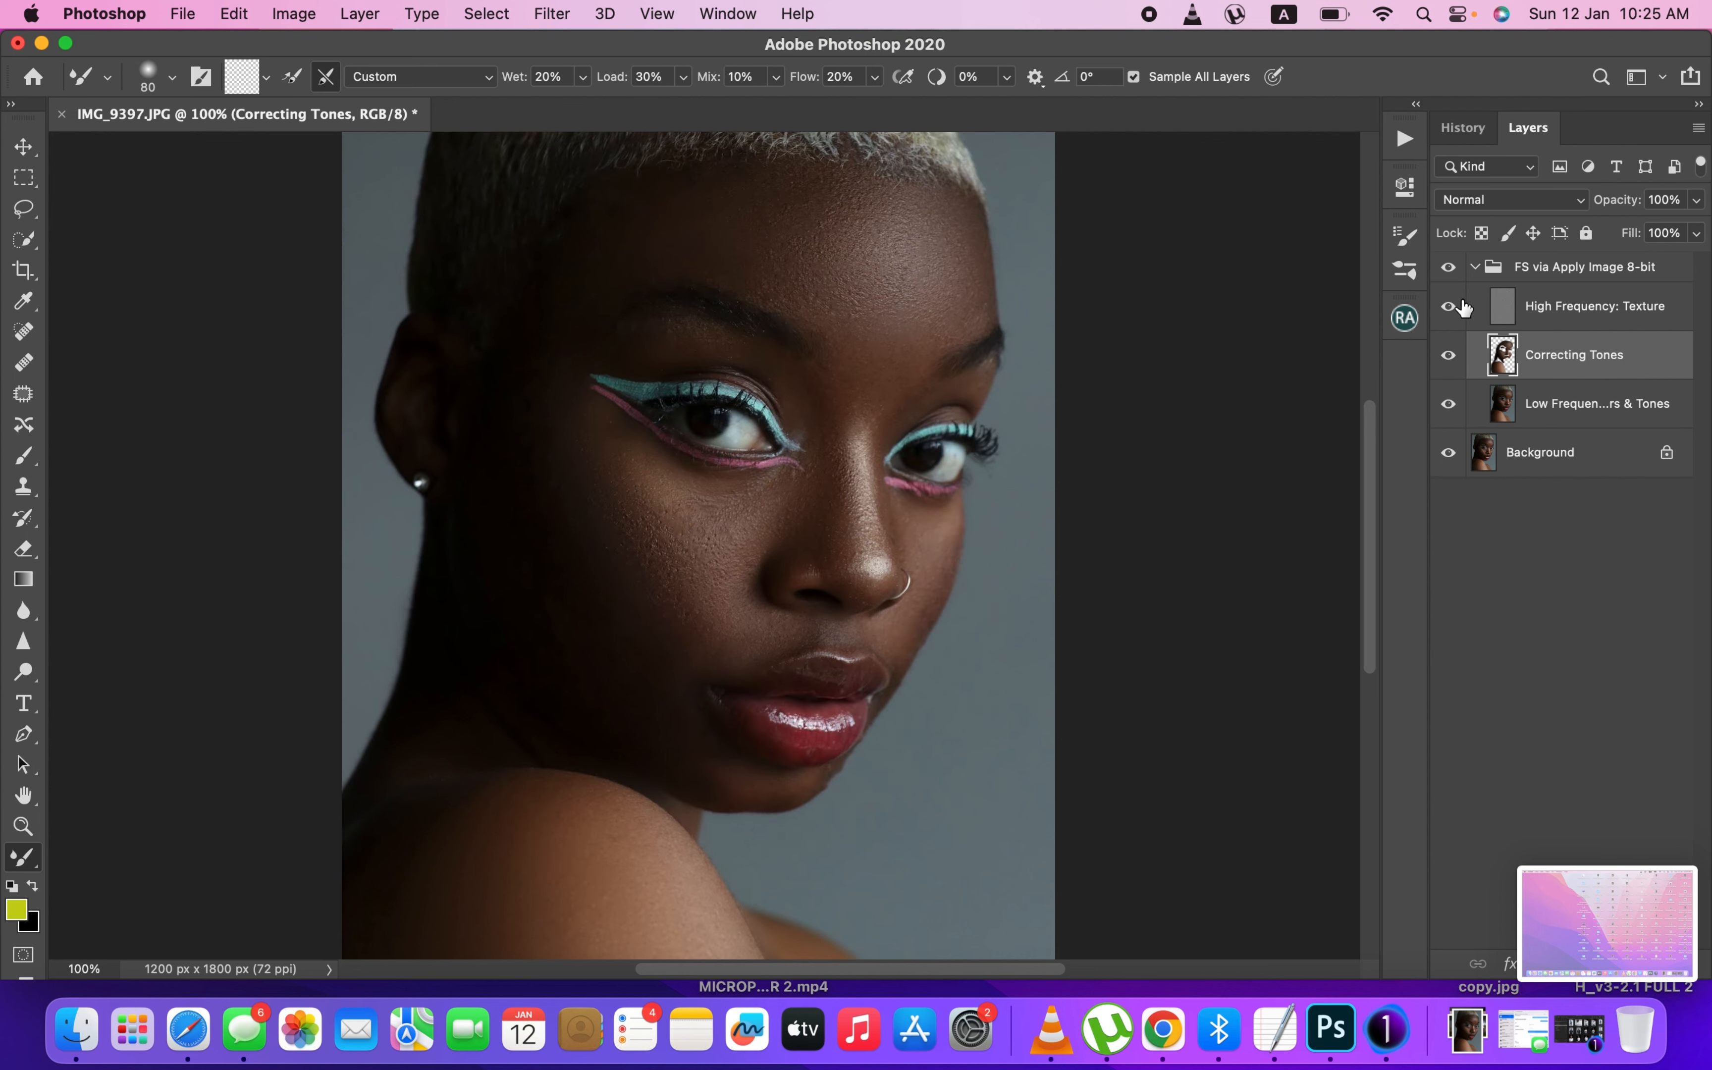
{"action": "left_click", "coordinate": [1475, 267]}
{"action": "left_click", "coordinate": [1449, 267]}
{"action": "left_click", "coordinate": [1450, 267]}
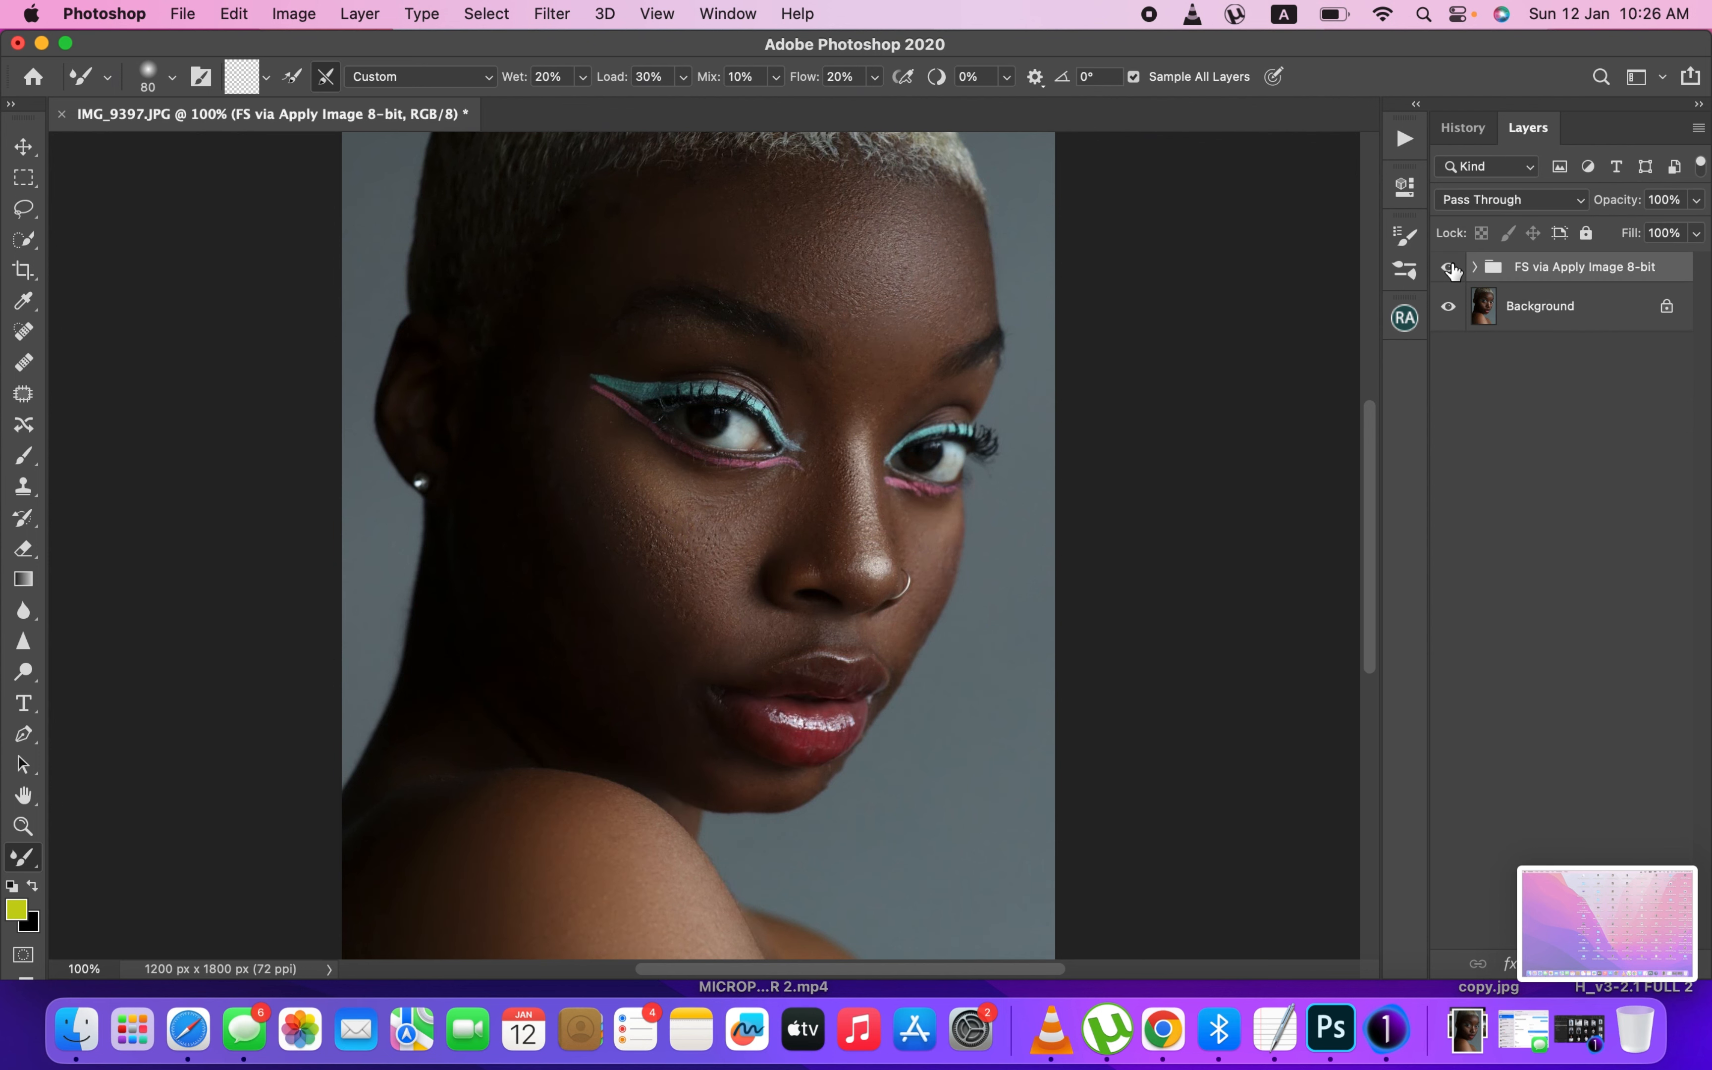
- Hide the texture and blend the chest skin beside the upper arm on the Correcting Tones layer with a size 125 Mixer Brush
{"action": "key", "text": "super+minus"}
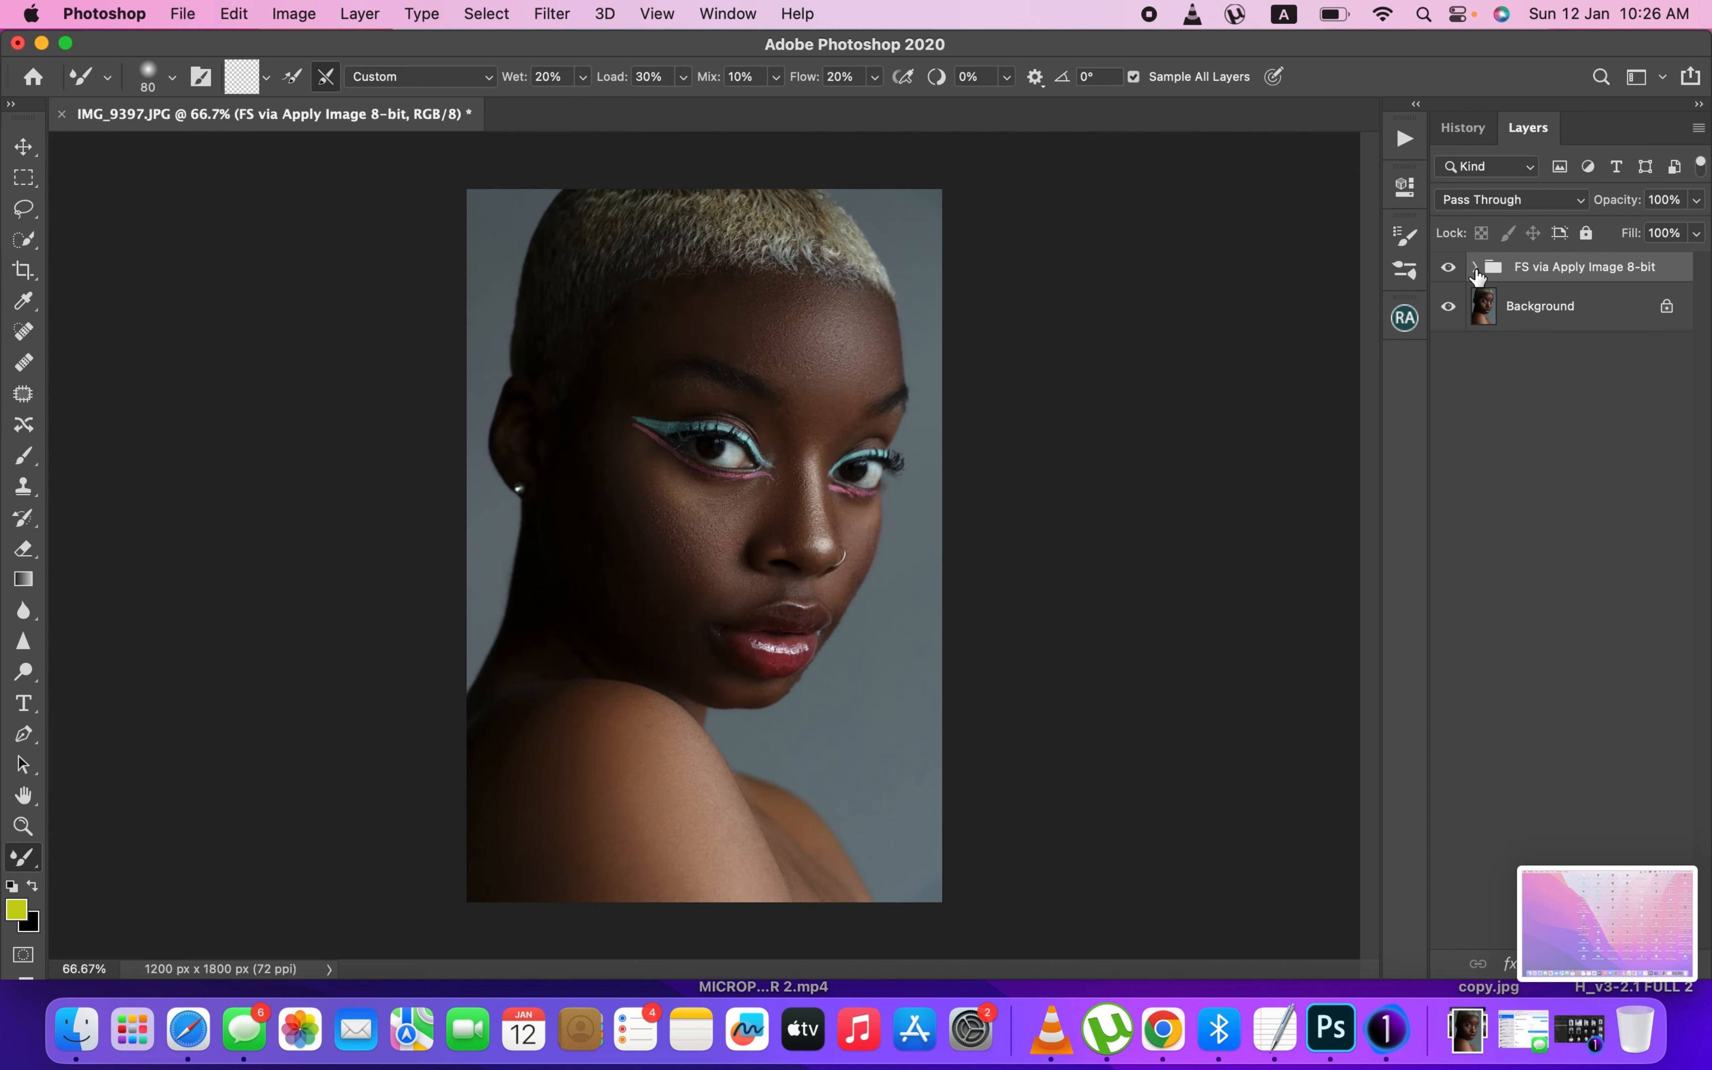
{"action": "left_click", "coordinate": [1476, 268]}
{"action": "left_click", "coordinate": [1448, 306]}
{"action": "left_click", "coordinate": [1557, 361]}
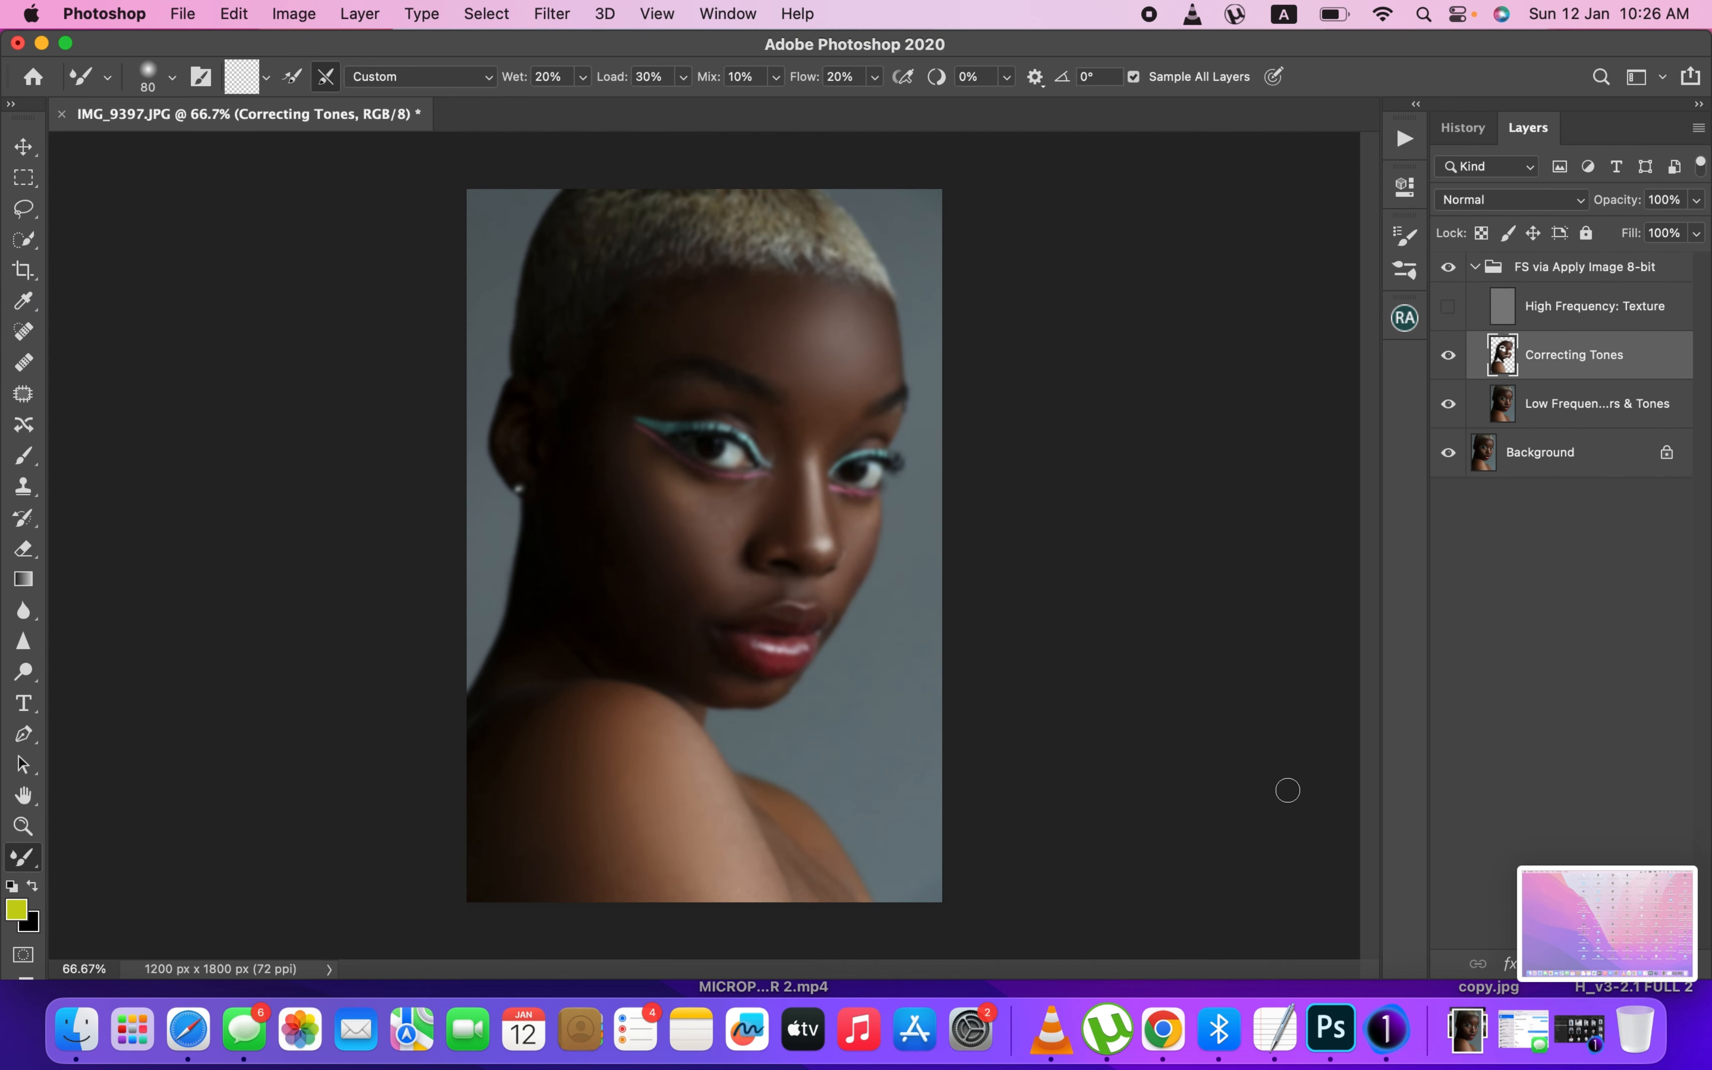
{"action": "key", "text": "bracketright"}
{"action": "key", "text": "bracketright"}
{"action": "left_click_drag", "start_coordinate": [822, 872], "coordinate": [833, 892]}
{"action": "mouse_move", "coordinate": [783, 816]}
{"action": "left_mouse_down"}
{"action": "mouse_move", "coordinate": [834, 914]}
{"action": "mouse_move", "coordinate": [797, 850]}
{"action": "mouse_move", "coordinate": [821, 902]}
{"action": "mouse_move", "coordinate": [817, 846]}
{"action": "mouse_move", "coordinate": [835, 899]}
{"action": "mouse_move", "coordinate": [831, 865]}
{"action": "mouse_move", "coordinate": [801, 857]}
{"action": "mouse_move", "coordinate": [832, 903]}
{"action": "mouse_move", "coordinate": [798, 845]}
{"action": "mouse_move", "coordinate": [828, 927]}
{"action": "left_mouse_up"}
- Restore High Frequency: Texture, collapse the frequency separation group, and compare the full portrait with and without it
{"action": "left_click", "coordinate": [1447, 318]}
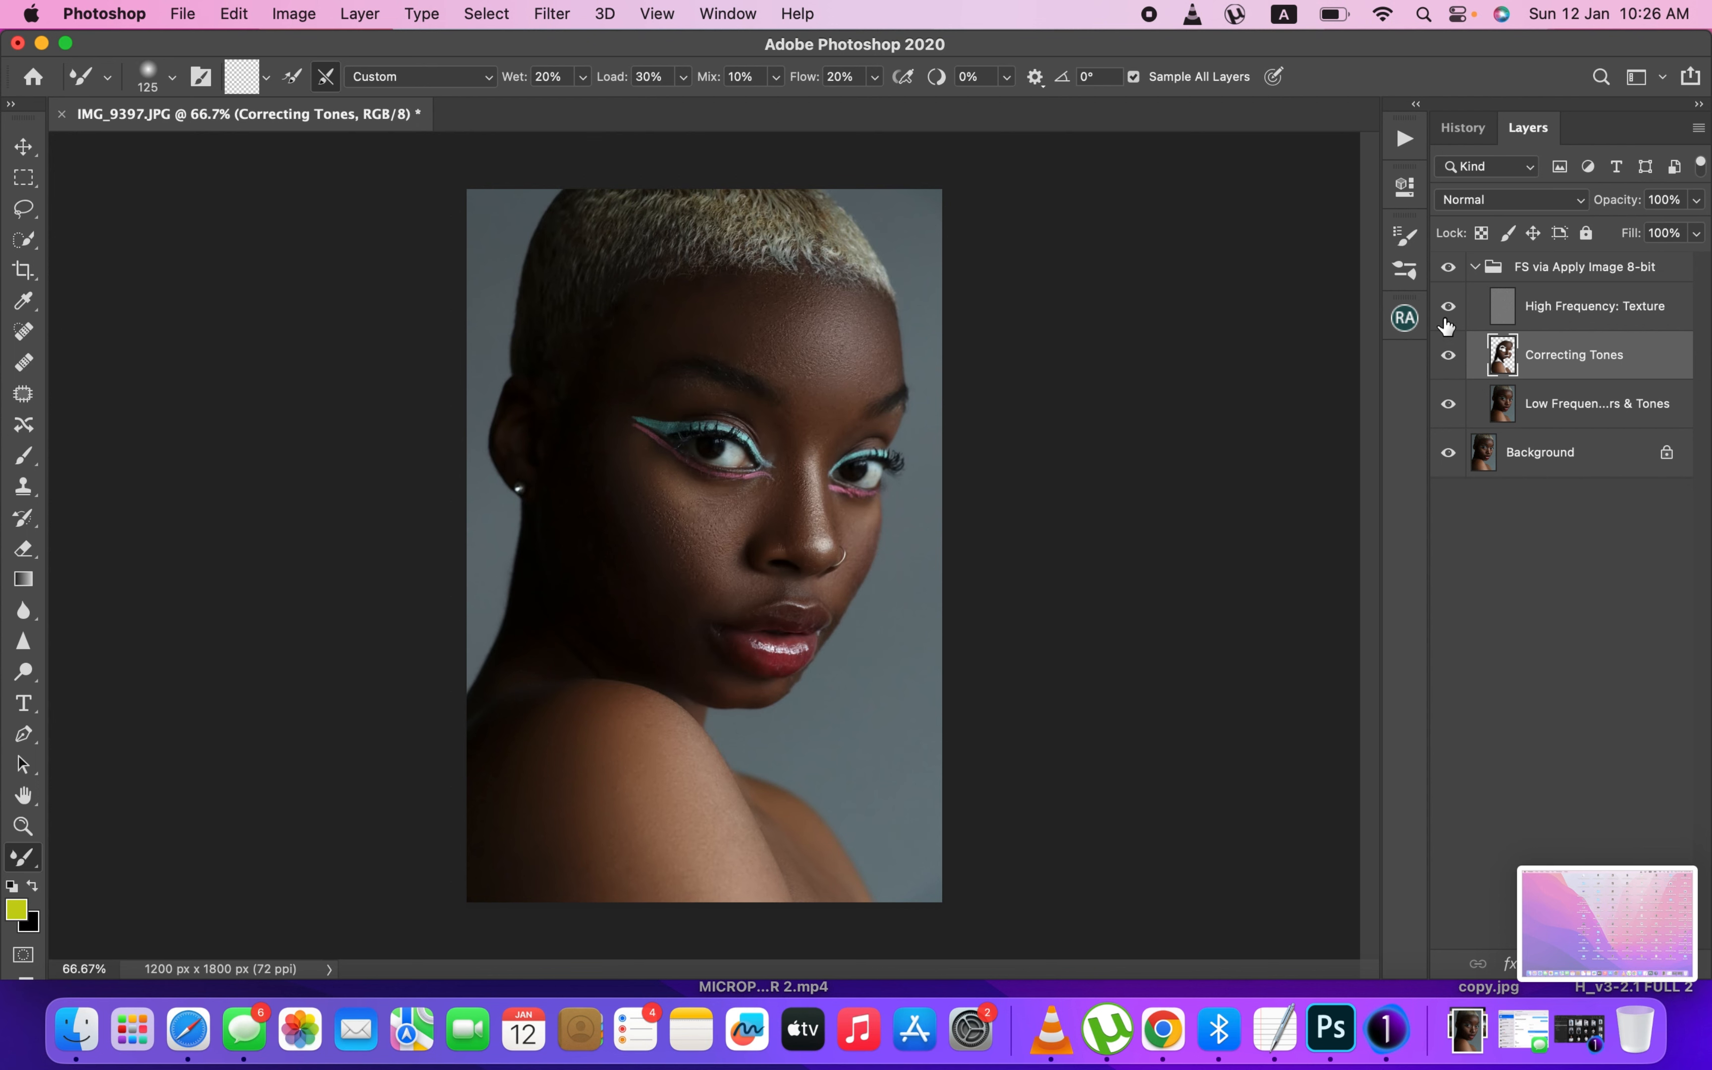
{"action": "left_click", "coordinate": [1477, 267]}
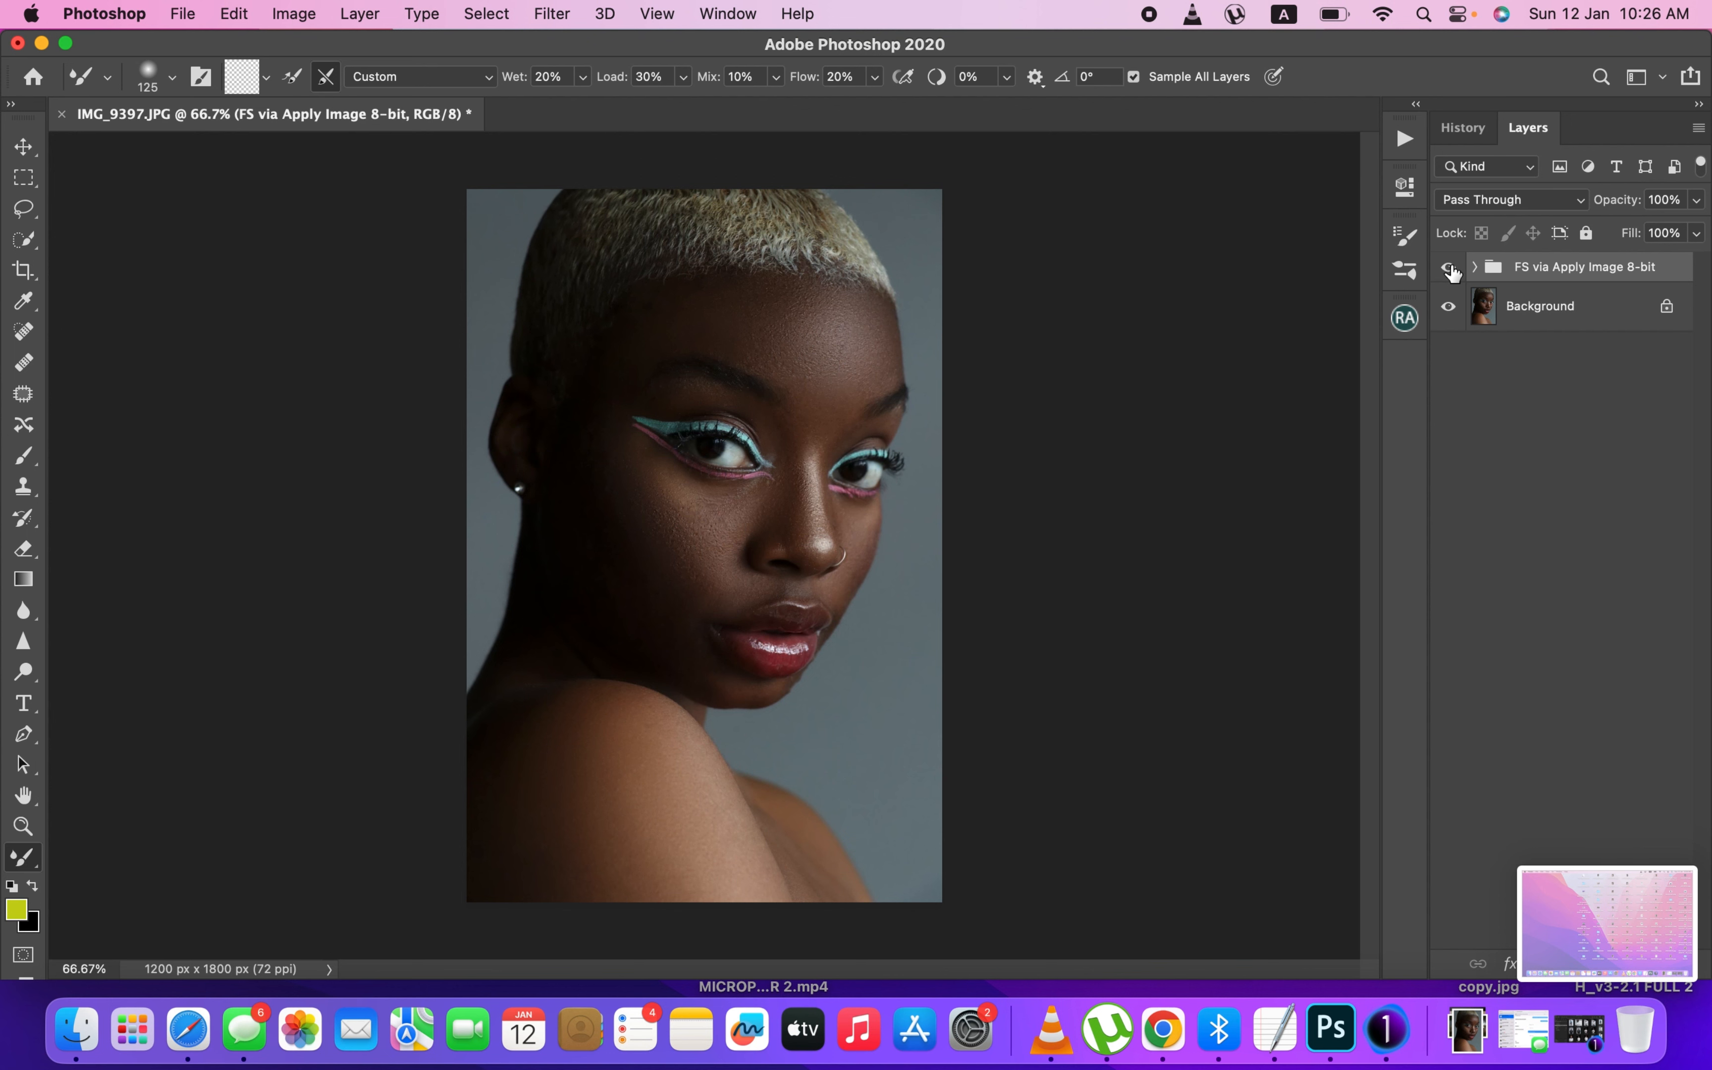
{"action": "left_click", "coordinate": [1448, 268]}
{"action": "left_click", "coordinate": [1449, 268]}
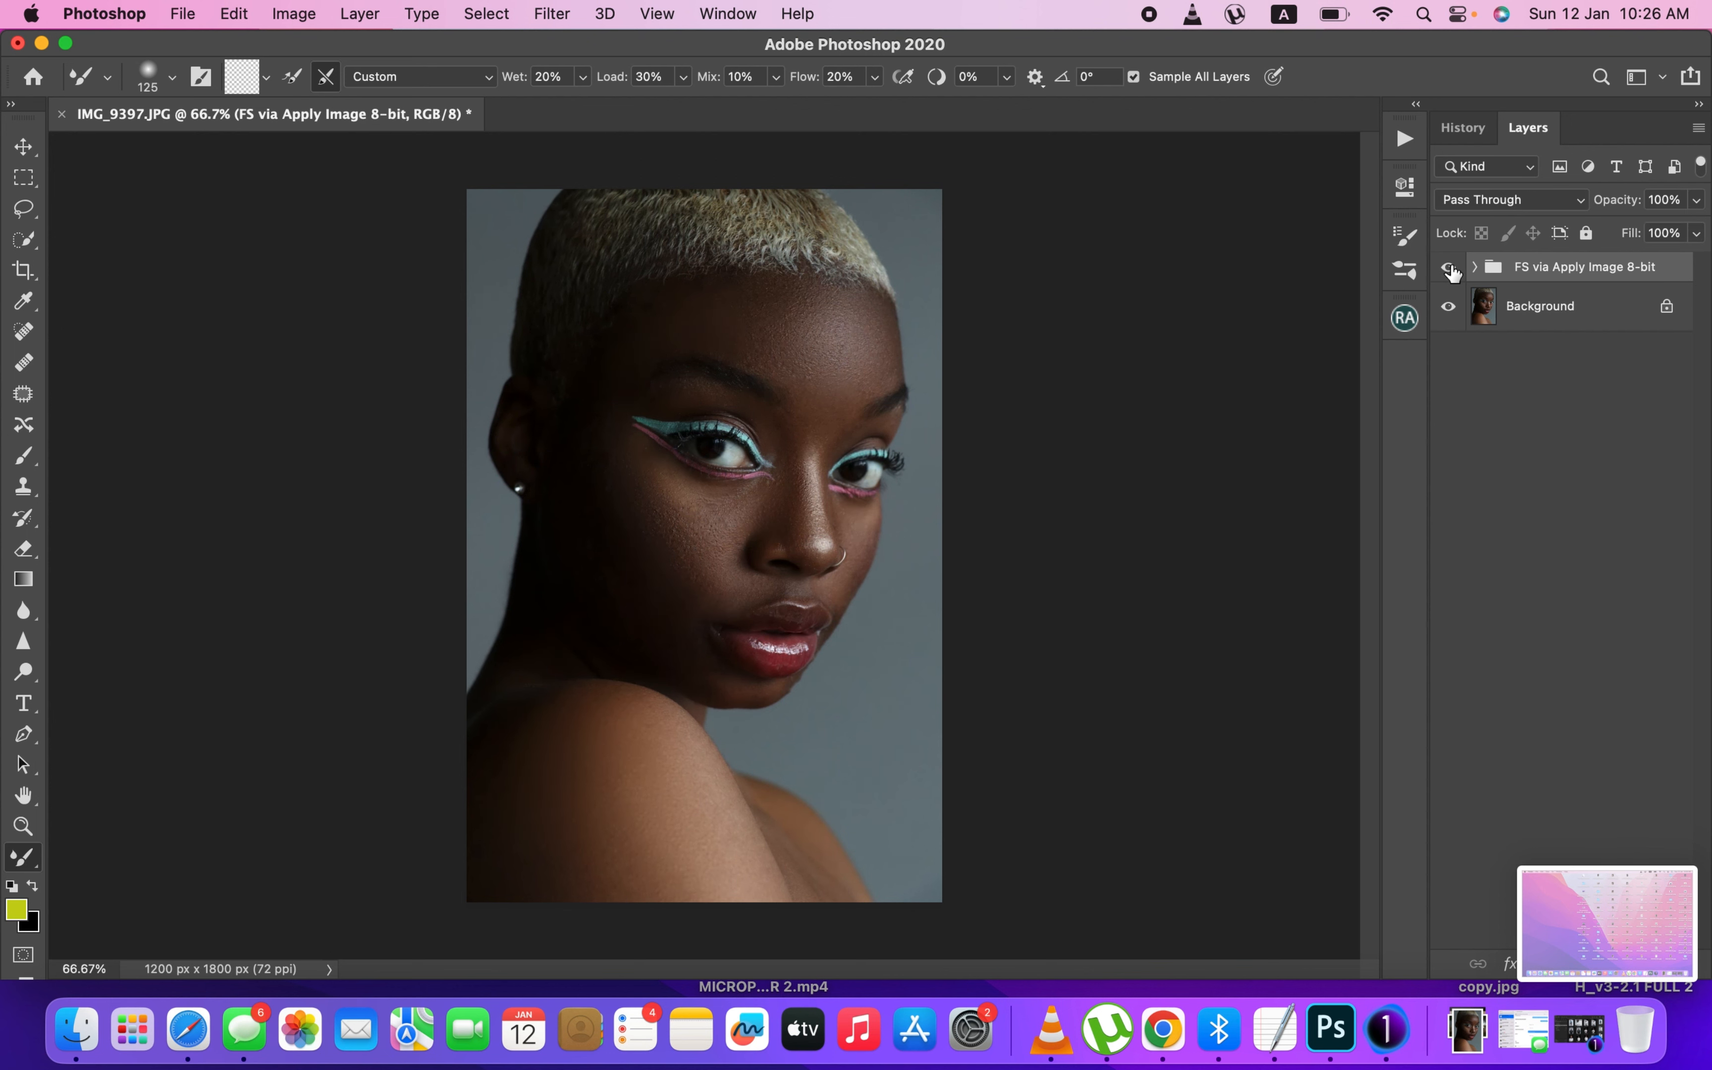